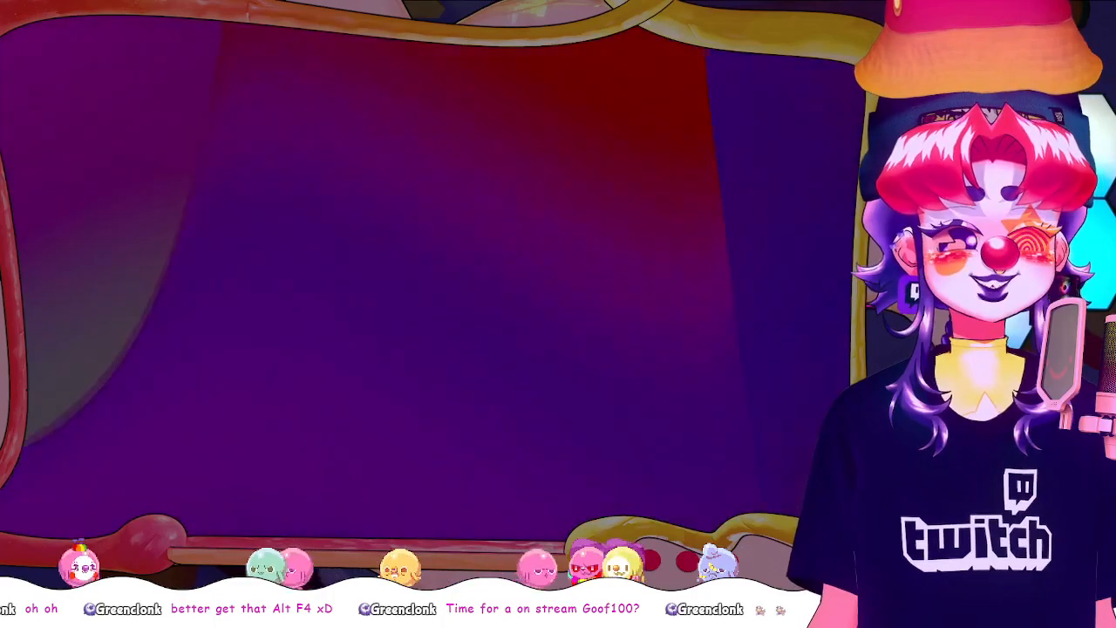
Switch to Clip Studio Paint and collect the existing artwork layers into a folder faded to 20% opacity
key("alt+Tab")
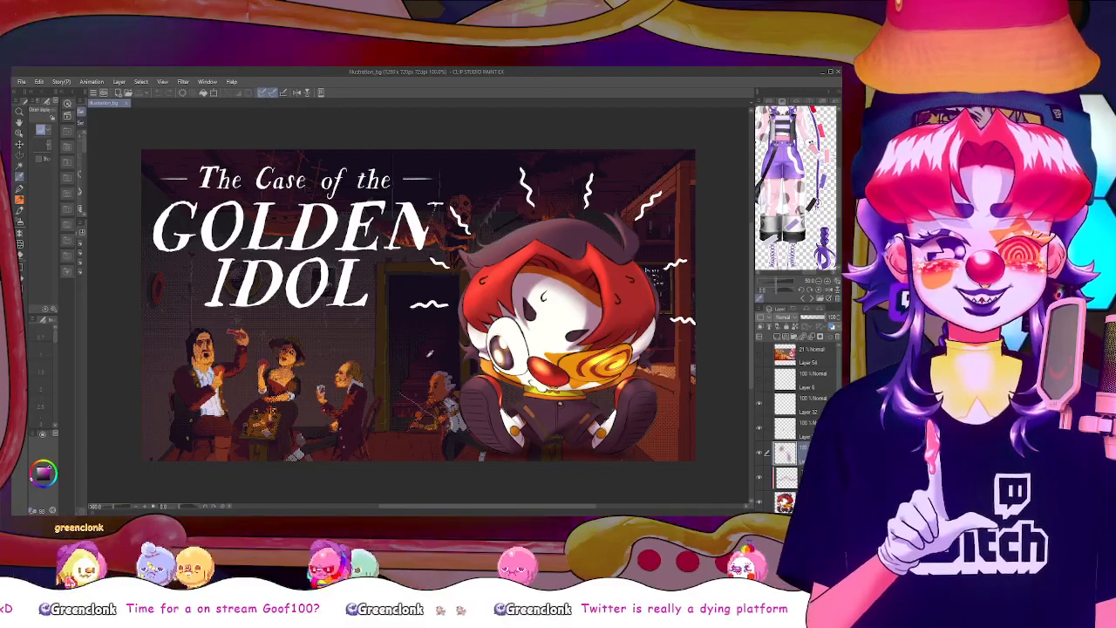
left_click_drag(491, 508, 485, 508)
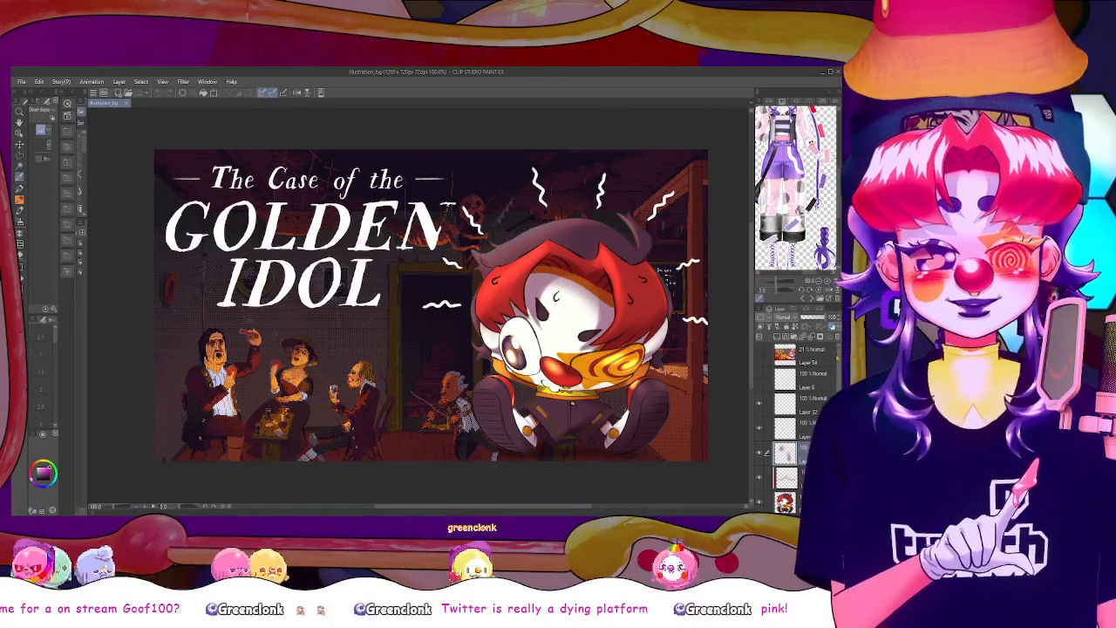
left_click(824, 353)
left_click_drag(839, 368, 807, 323)
left_click(806, 478, "shift")
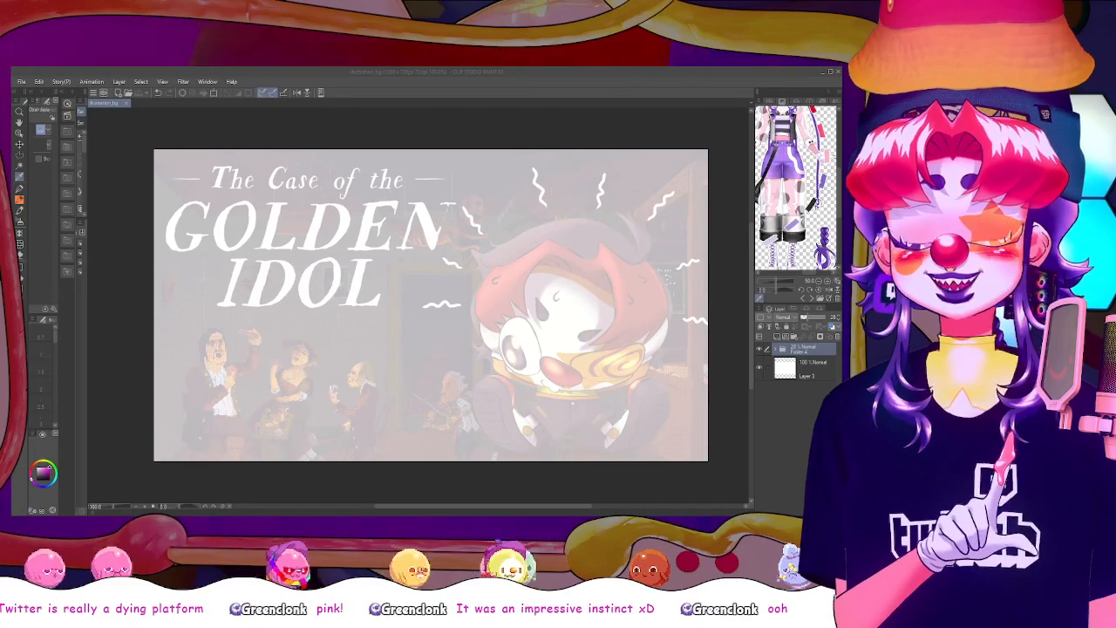
Paste the copied ruined-bridge map image onto a new layer, then scale and position it to cover the whole canvas
left_click(685, 429)
key("ctrl+v")
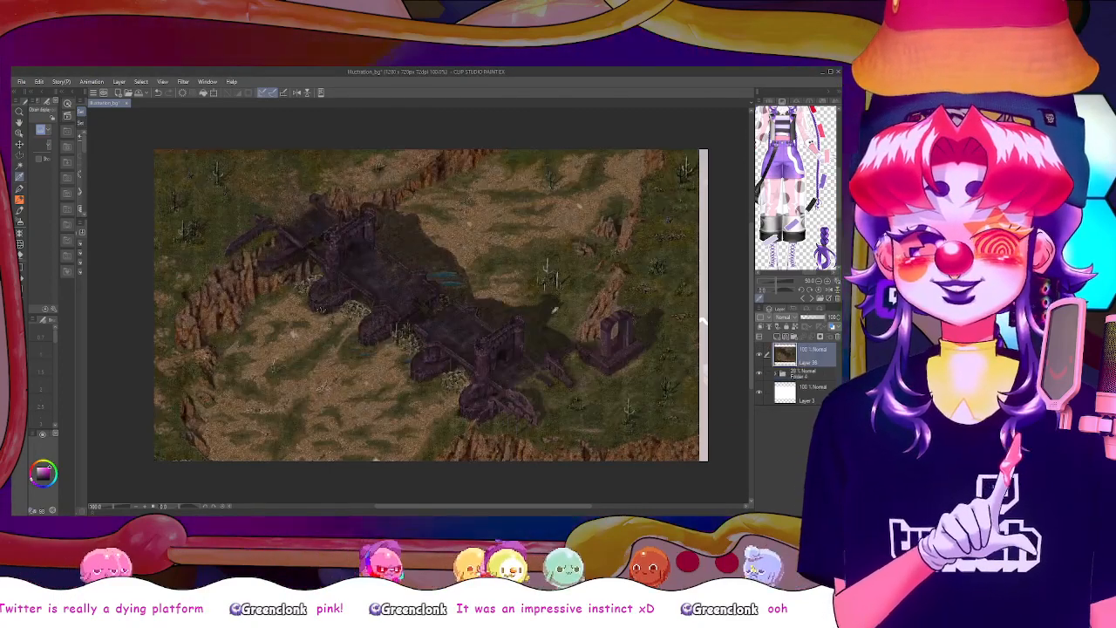
left_click_drag(430, 290, 431, 324)
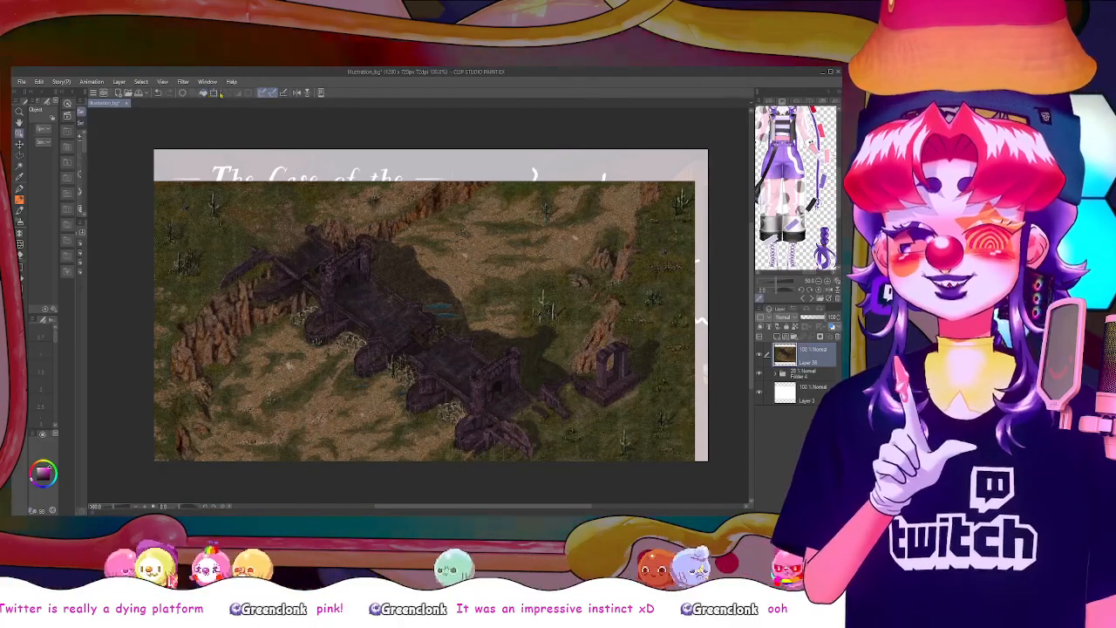
key("ctrl+t")
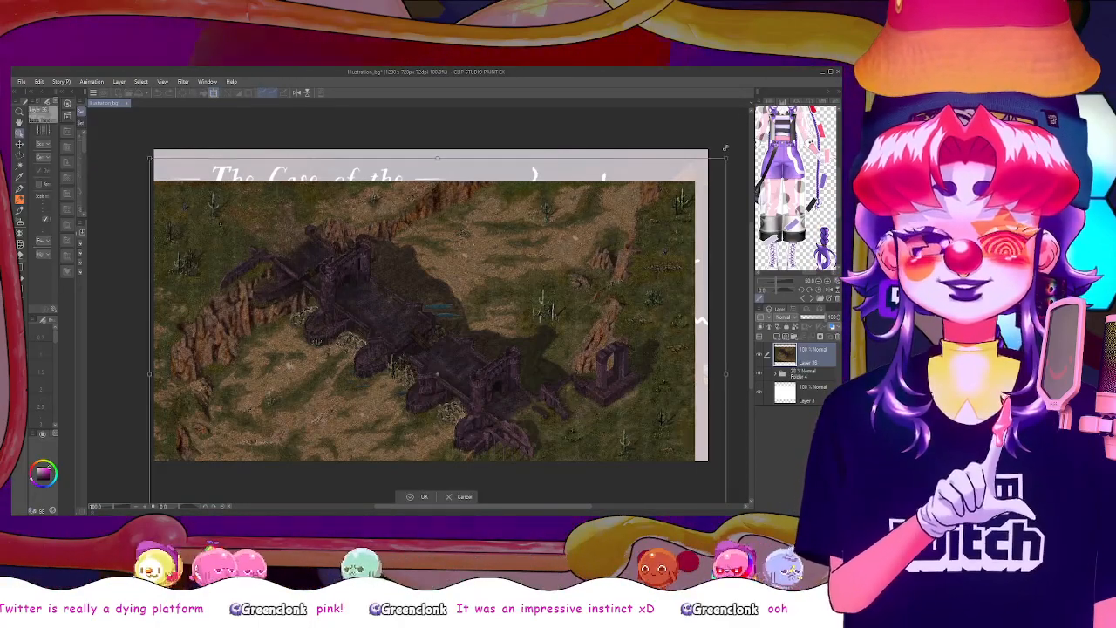
left_click_drag(725, 148, 740, 126)
left_click_drag(523, 269, 497, 231)
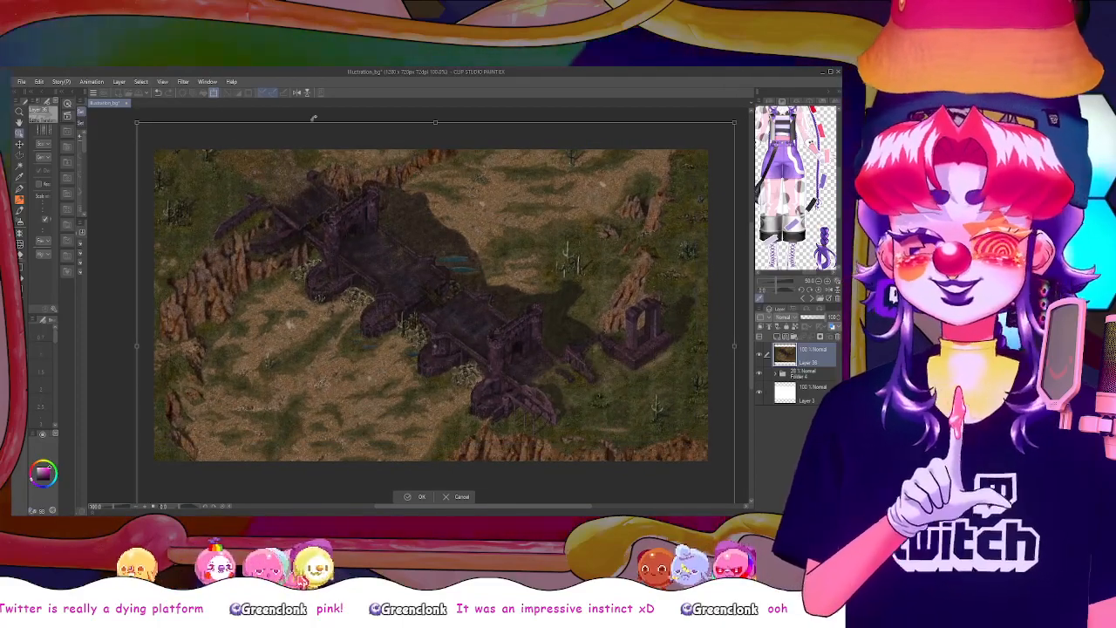
left_click(421, 497)
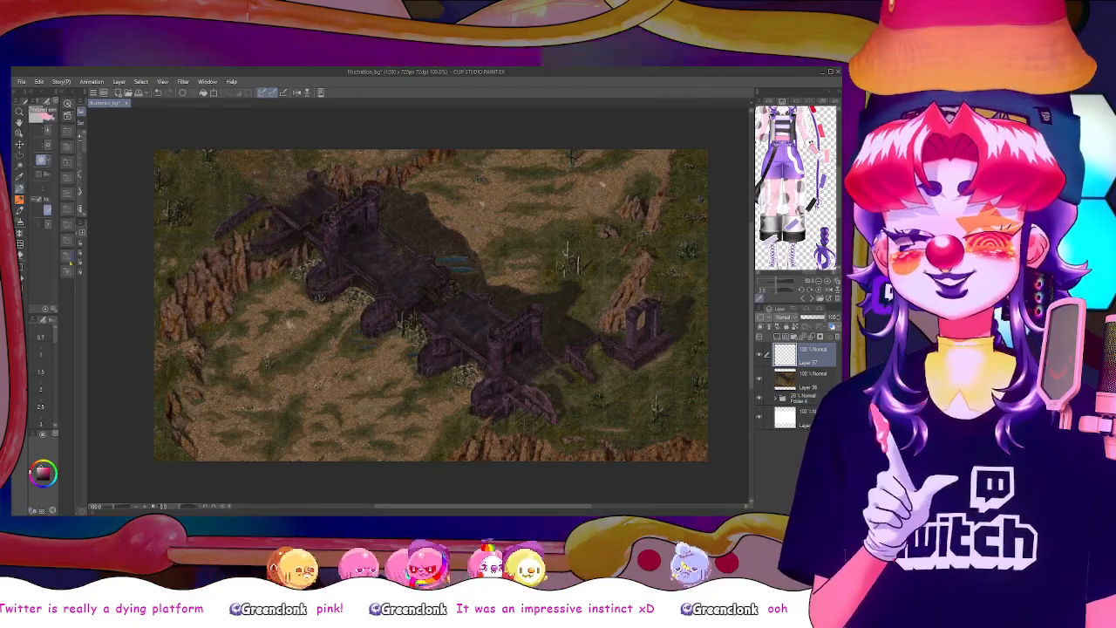
Widen the tool settings area beside the canvas and make the map image layer active
left_click_drag(77, 339, 196, 339)
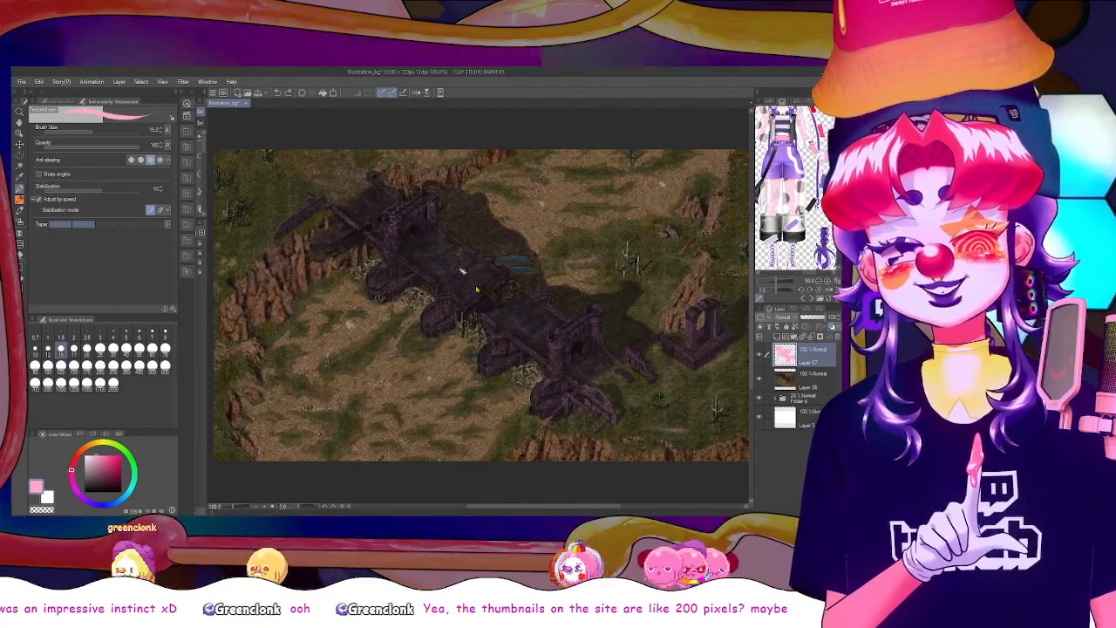
scroll(580, 326, "down", 2)
scroll(668, 345, "down", 2)
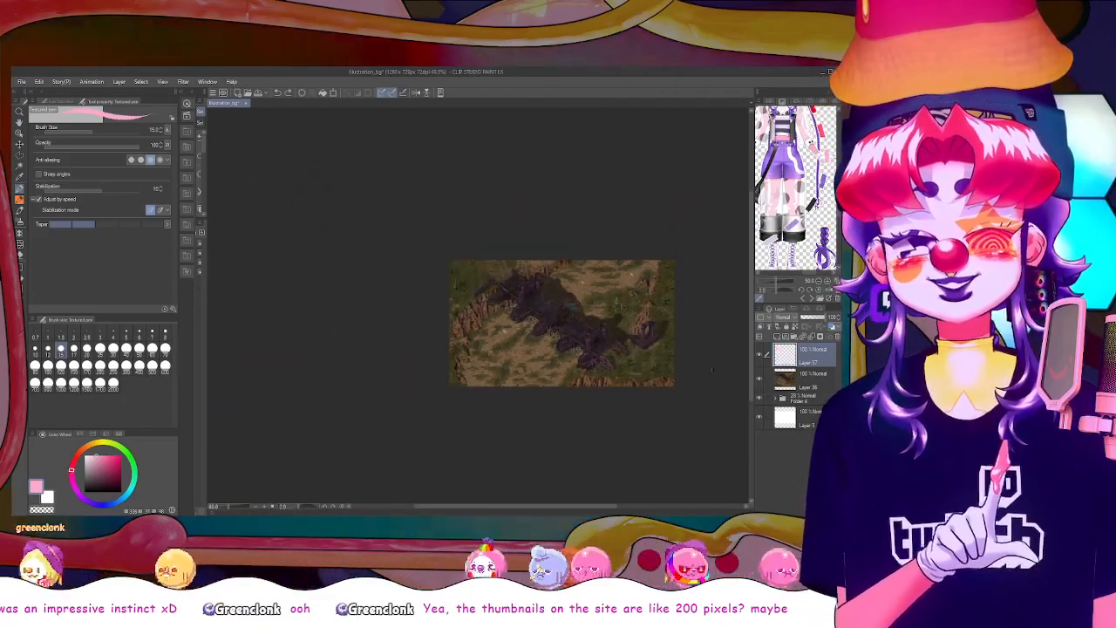
scroll(667, 346, "up", 1)
scroll(667, 346, "down", 1)
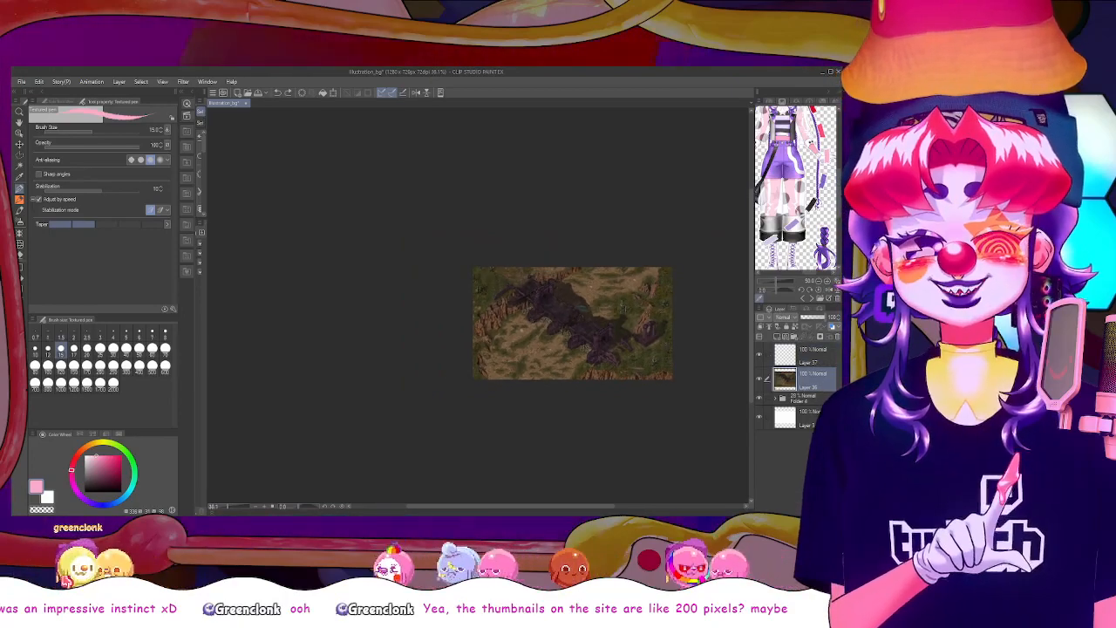
scroll(639, 337, "up", 6)
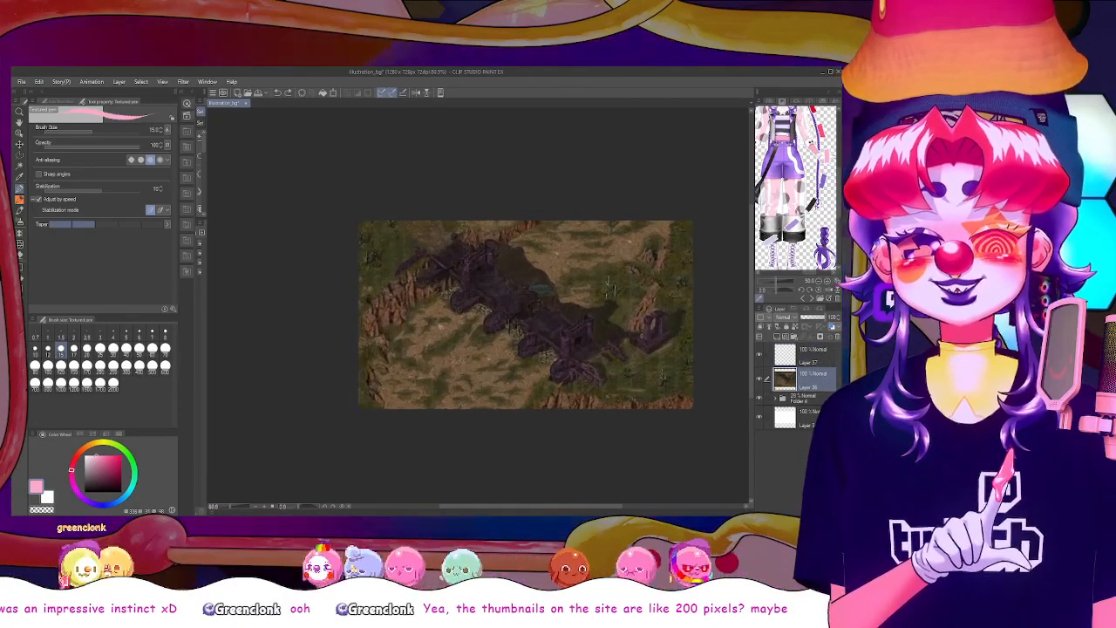
scroll(640, 337, "down", 4)
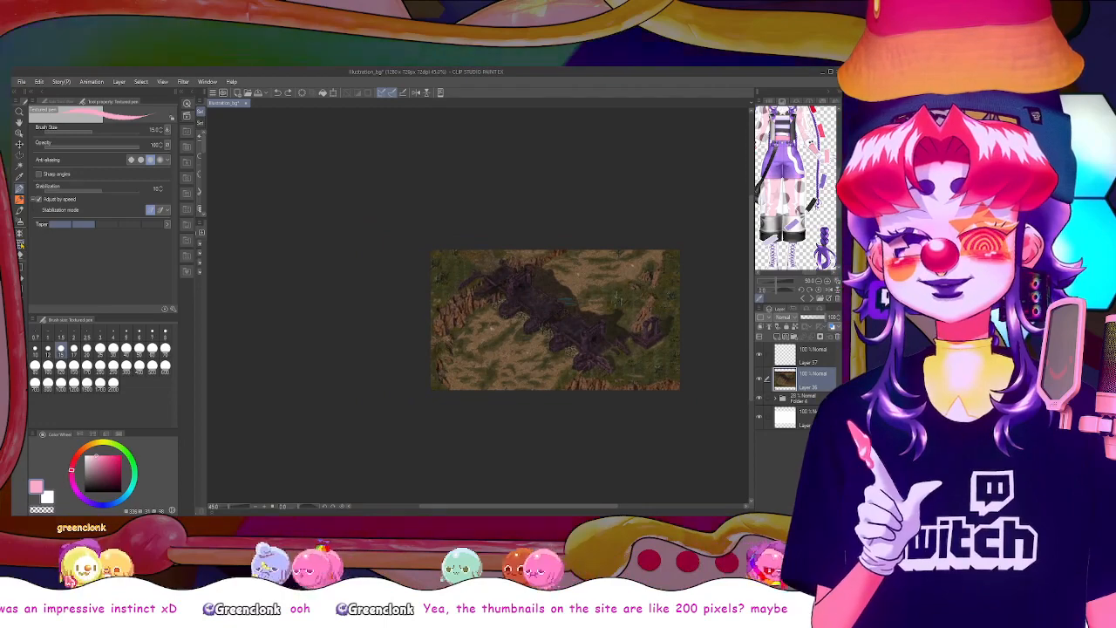
Enlarge the map image well beyond the canvas with its aspect ratio kept, and shift it to try different areas
left_click(19, 245)
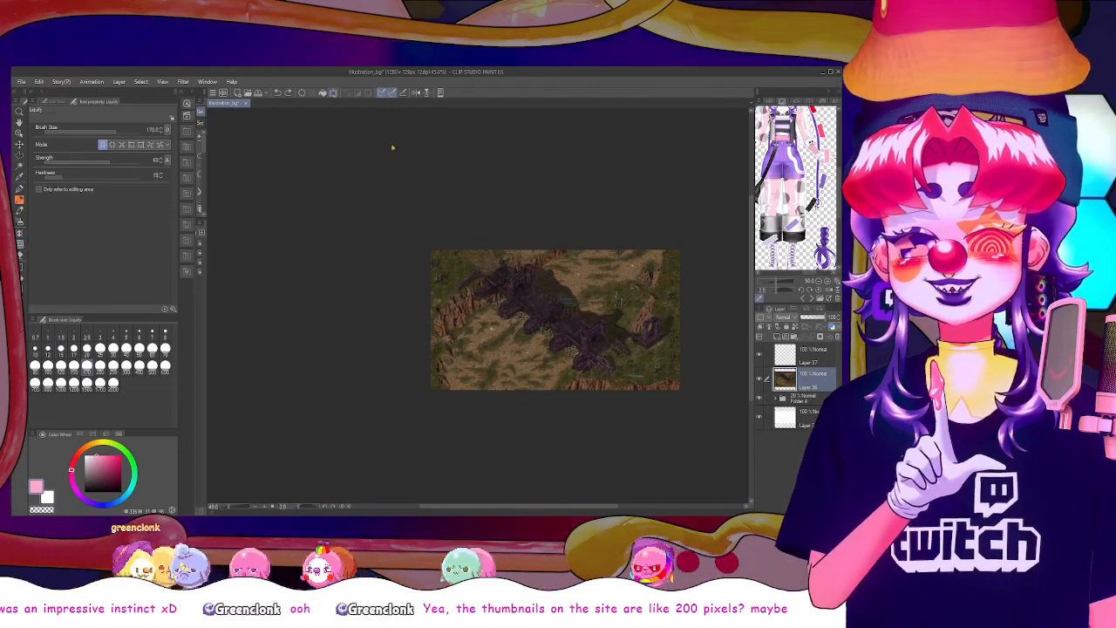
key("ctrl+t")
left_click_drag(422, 440, 134, 623)
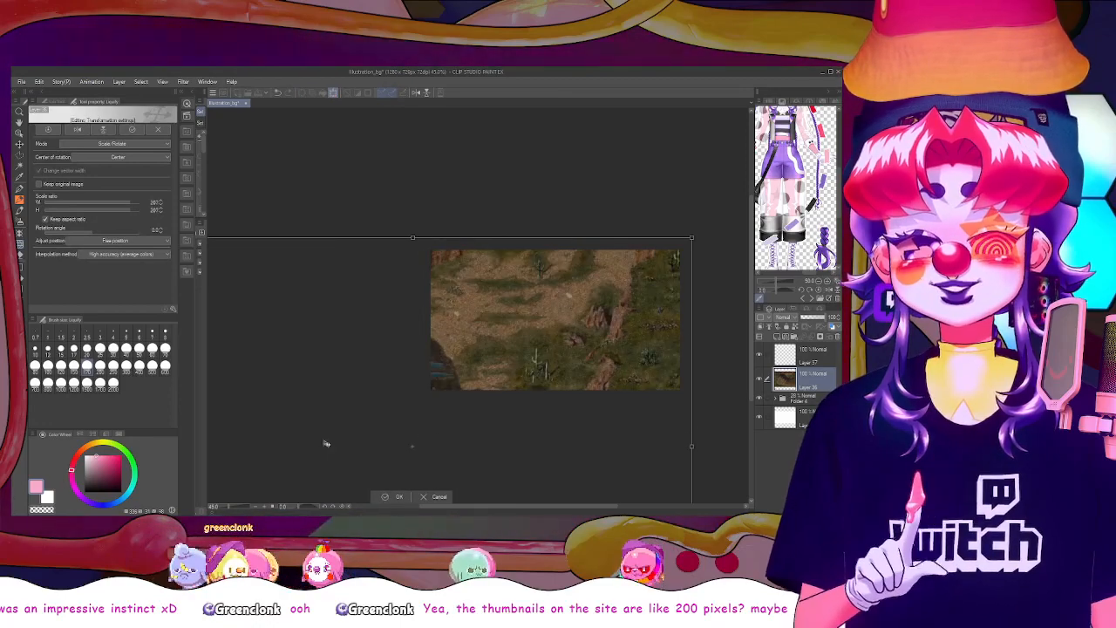
left_click_drag(326, 444, 567, 286)
left_click_drag(600, 201, 600, 196)
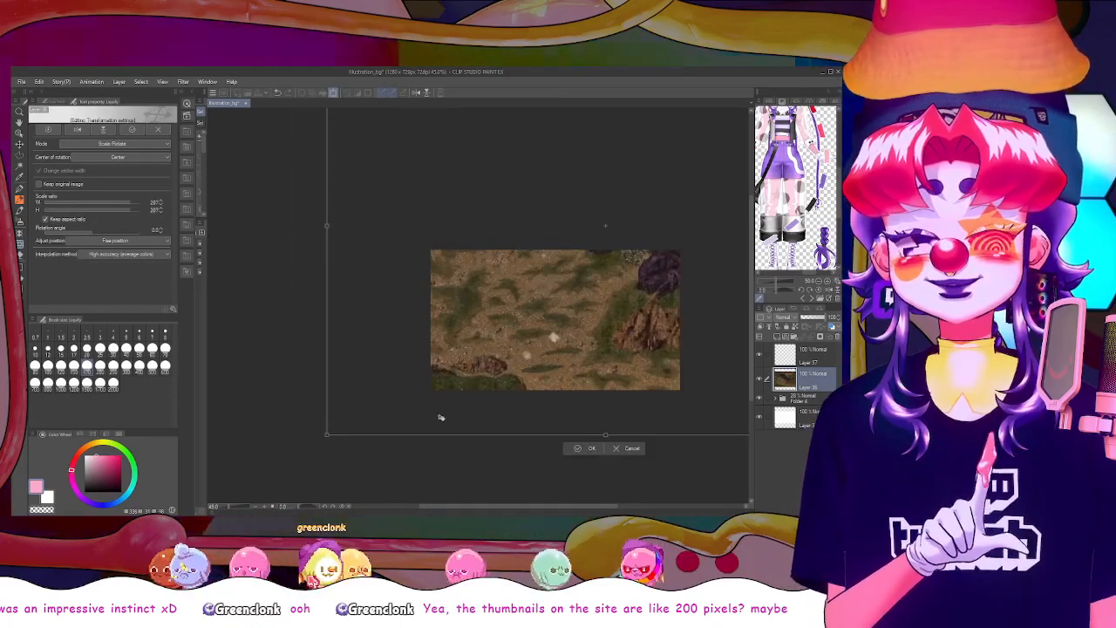
left_click_drag(330, 435, 110, 483)
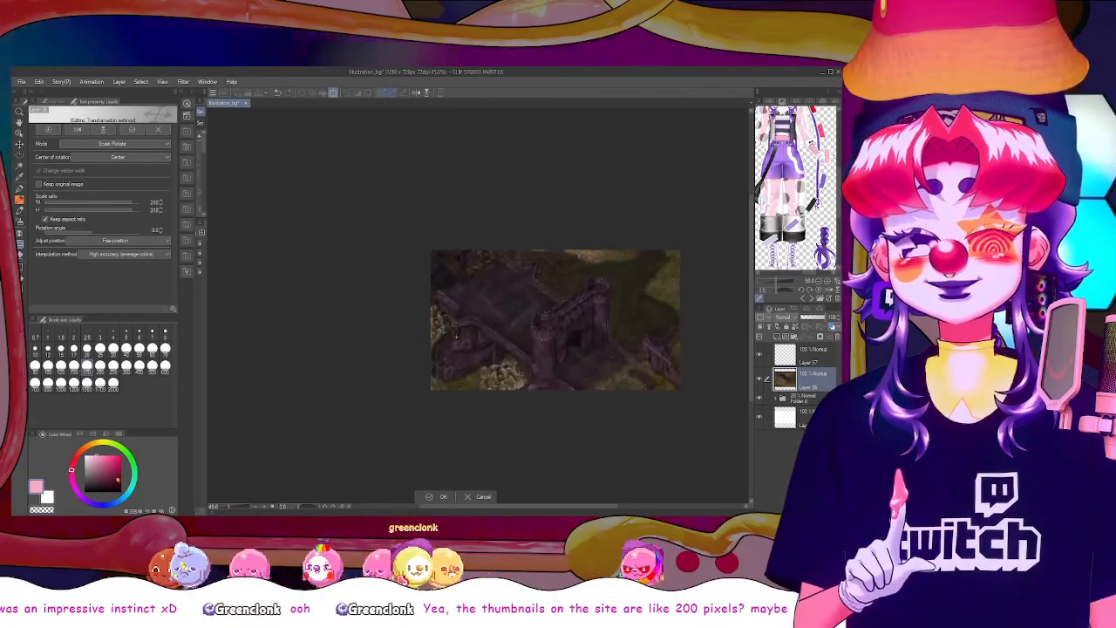
left_click_drag(700, 210, 479, 393)
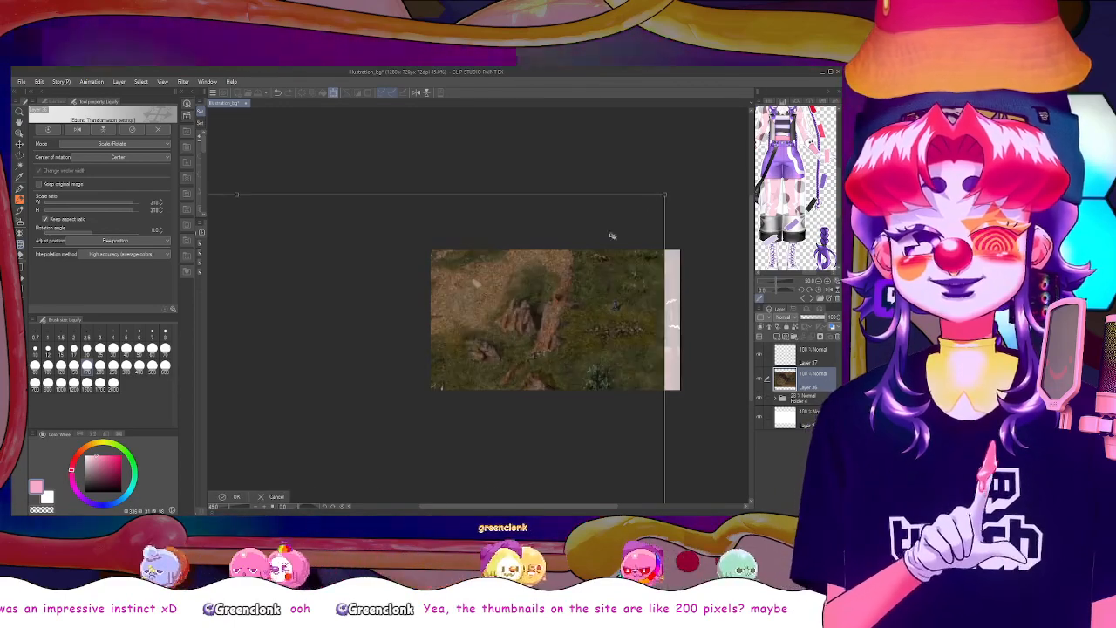
Scale the map image up further to about 521% and position it so the castle gate and ruined fence fill the canvas
left_click_drag(665, 195, 833, 96)
left_click_drag(489, 326, 252, 464)
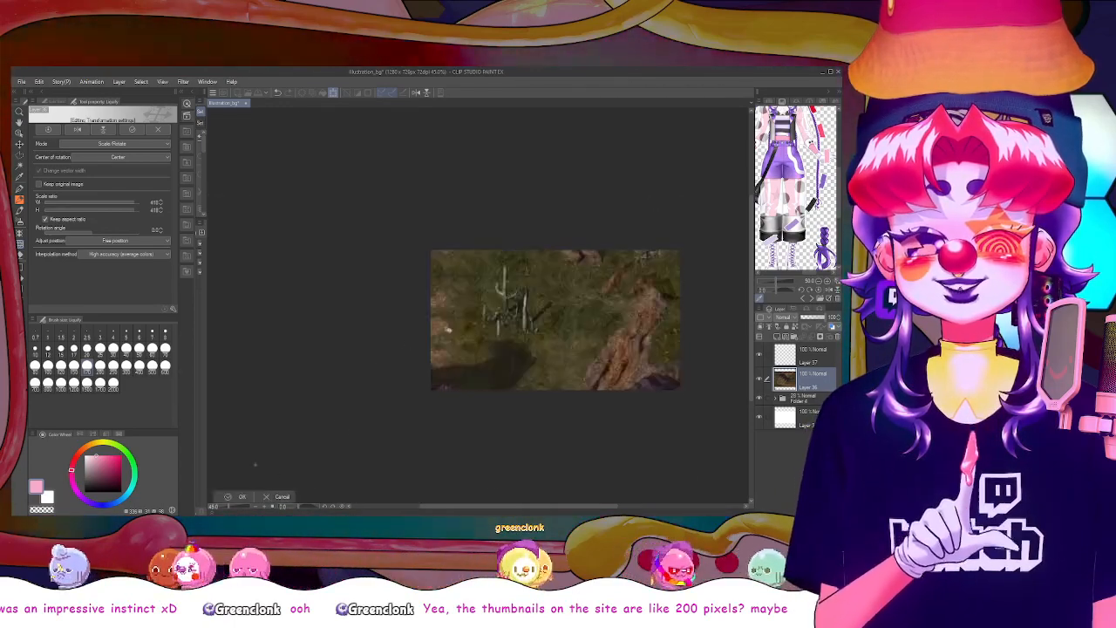
mouse_move(580, 257)
left_mouse_down()
mouse_move(498, 297)
mouse_move(375, 404)
mouse_move(589, 270)
left_mouse_up()
left_click_drag(489, 412, 628, 399)
mouse_move(588, 363)
left_mouse_down()
mouse_move(595, 386)
mouse_move(589, 356)
left_mouse_up()
left_click_drag(674, 396, 640, 374)
mouse_move(515, 311)
left_mouse_down()
mouse_move(576, 345)
mouse_move(540, 283)
mouse_move(526, 302)
mouse_move(535, 305)
left_mouse_up()
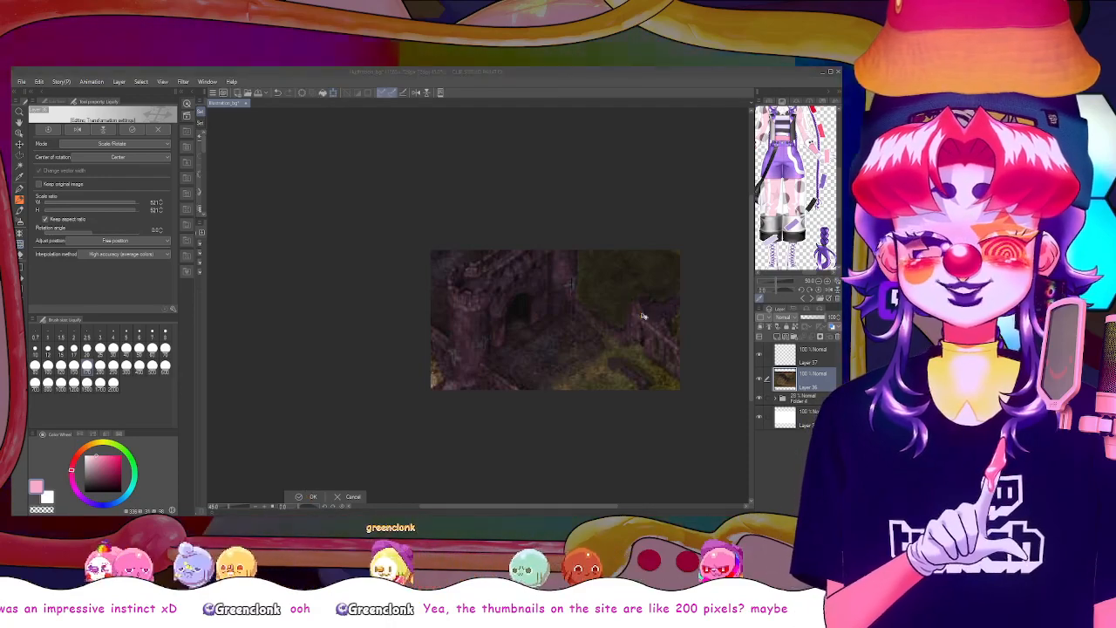
key("Return")
Examine the enlarged castle gate crop at several magnifications to judge how it reads as a background
scroll(567, 318, "up", 6)
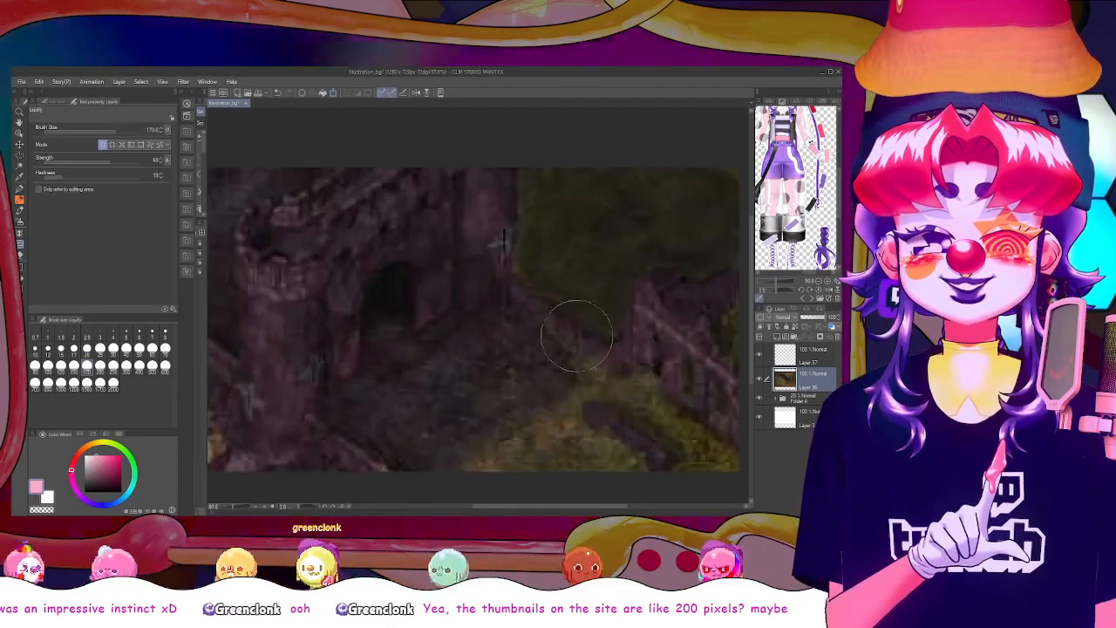
scroll(435, 320, "down", 5)
scroll(429, 319, "up", 1)
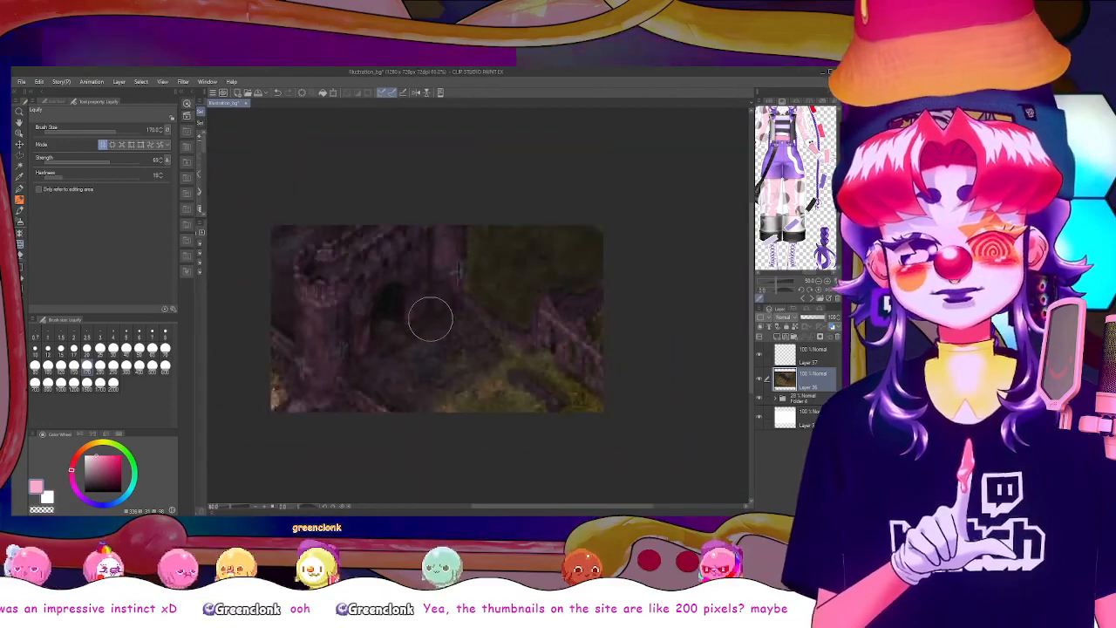
scroll(431, 318, "down", 1)
scroll(431, 319, "up", 2)
scroll(429, 317, "down", 3)
scroll(429, 317, "up", 3)
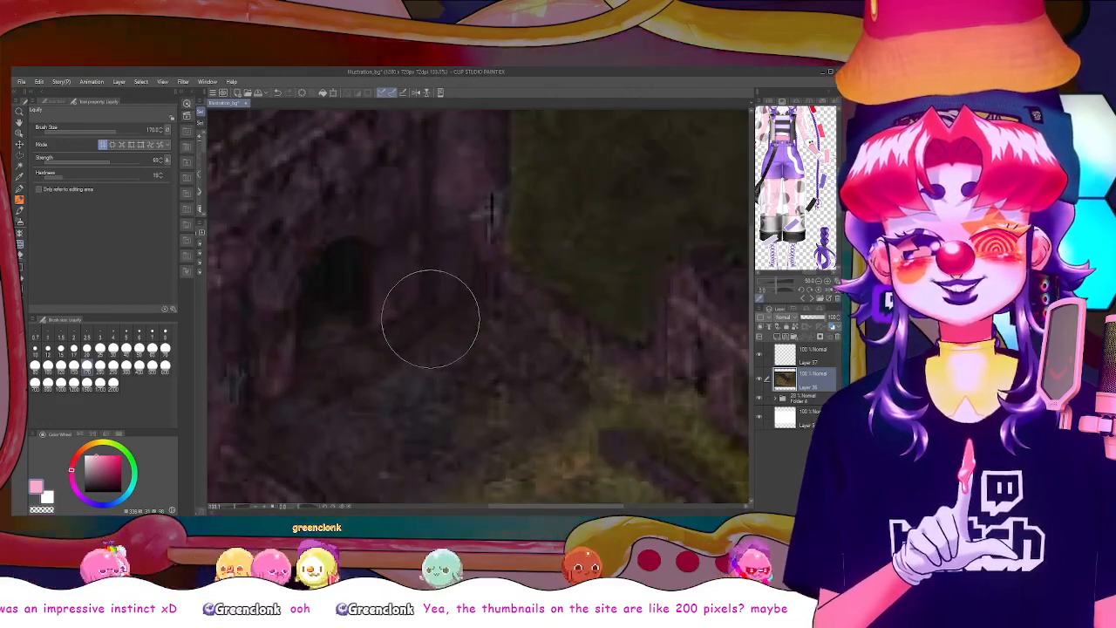
scroll(430, 319, "down", 1)
scroll(430, 320, "down", 2)
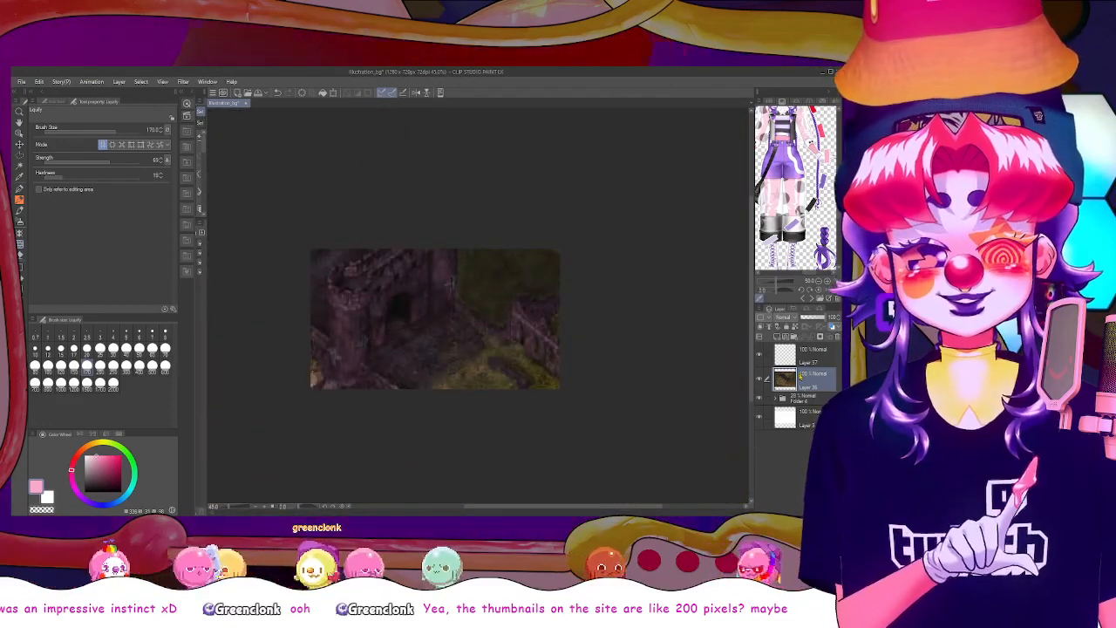
Create a separate canvas from the copied gate image, then return to the original illustration and clear the selection
left_click(22, 82)
left_click(44, 101)
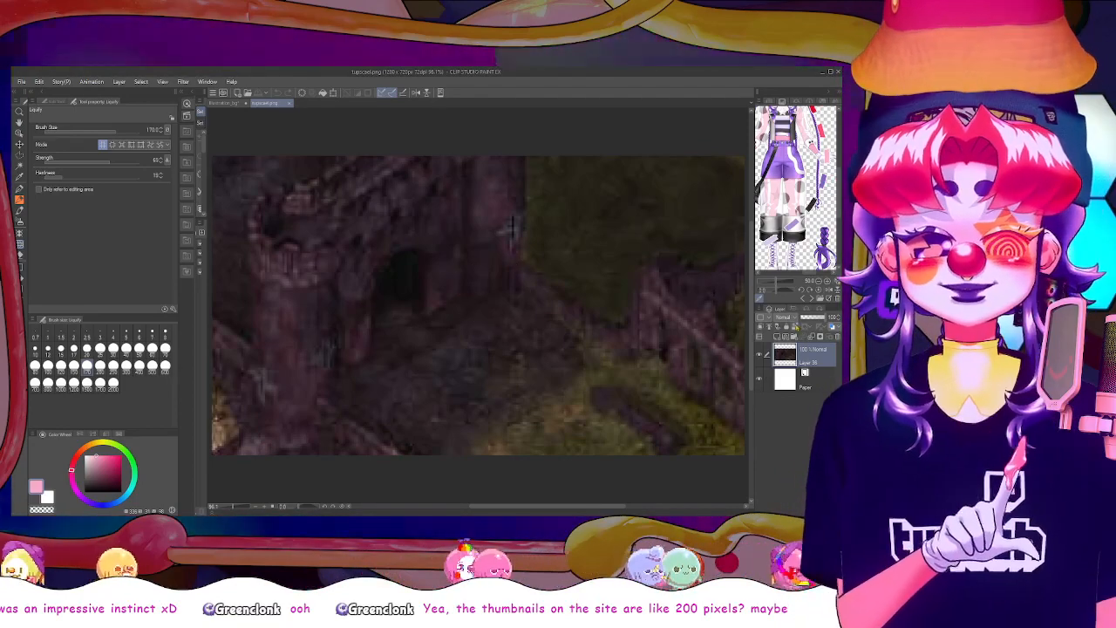
left_click(237, 104)
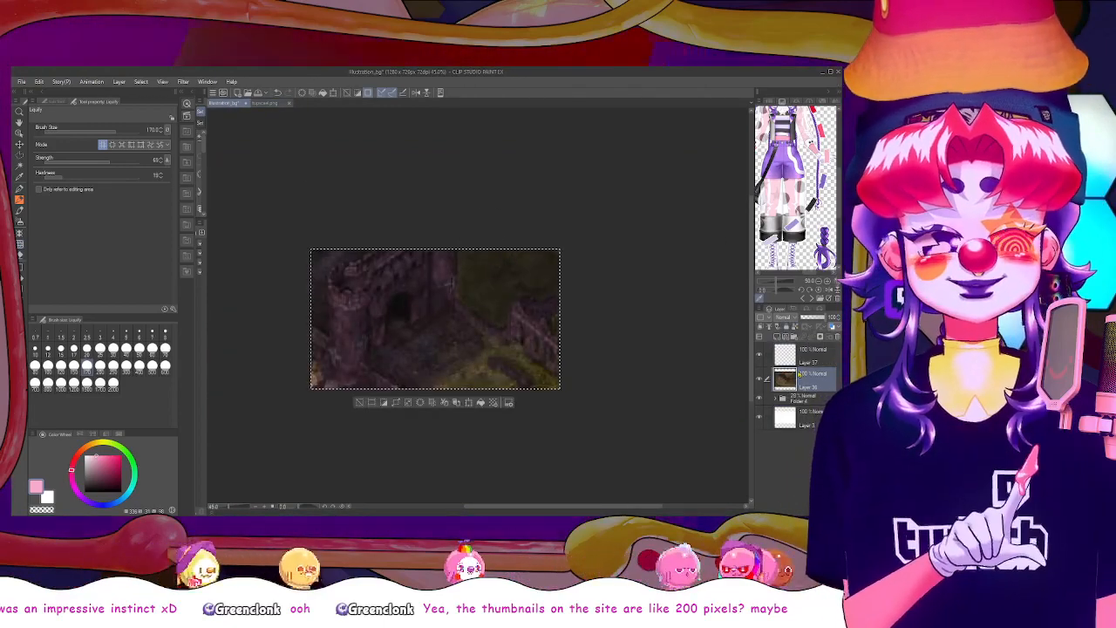
key("ctrl+d")
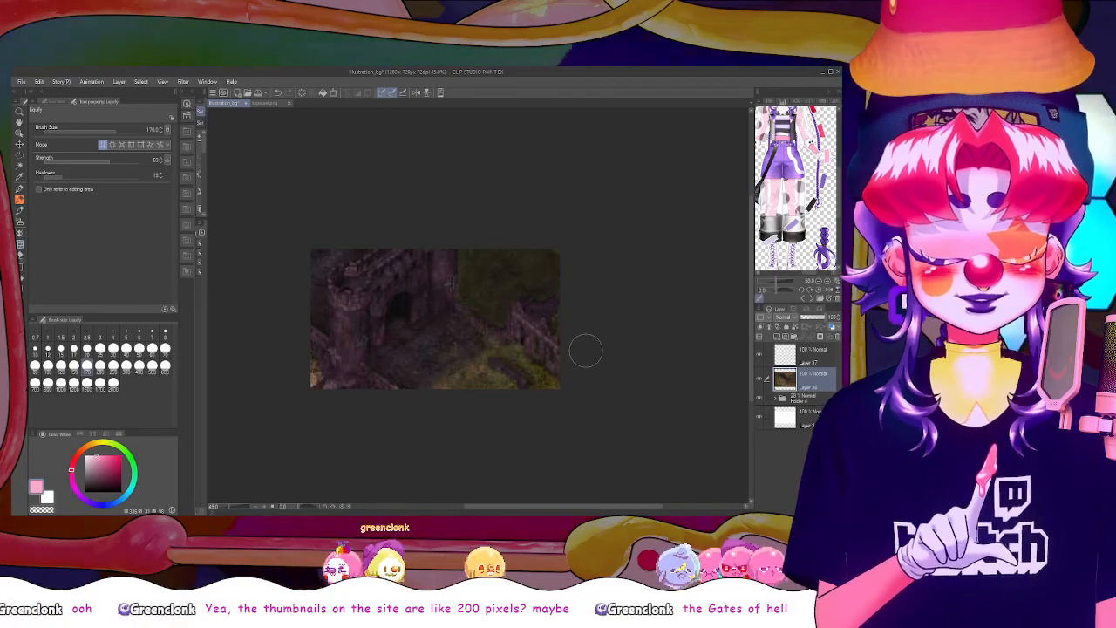
Add a new layer above the enlarged gate image and sample a dark brown from it for the Soft airbrush
scroll(586, 349, "up", 2)
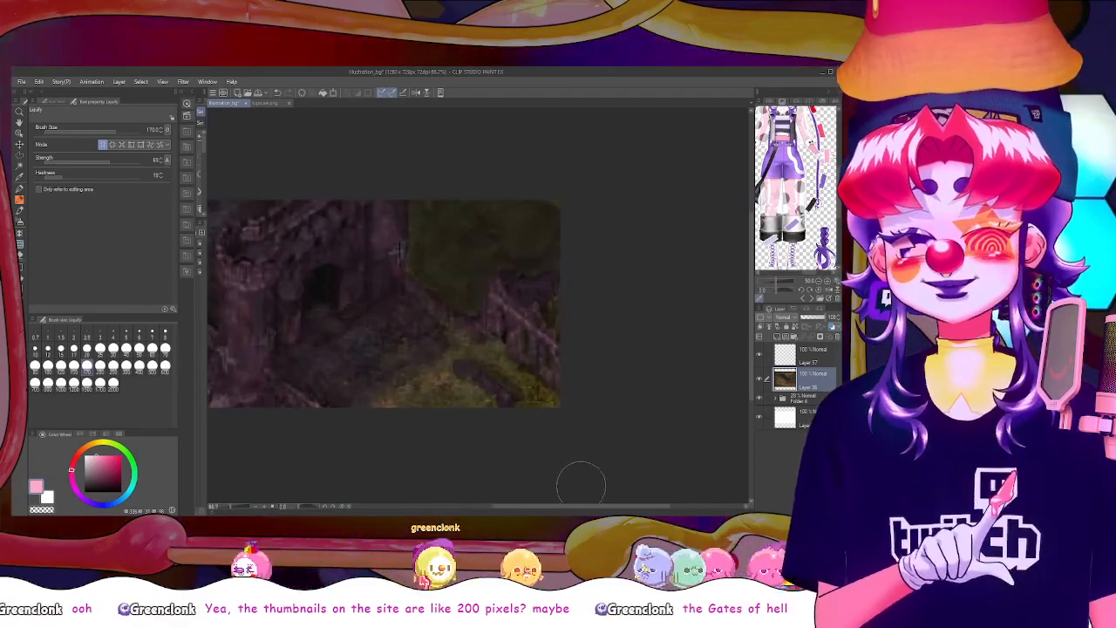
left_click_drag(583, 507, 556, 506)
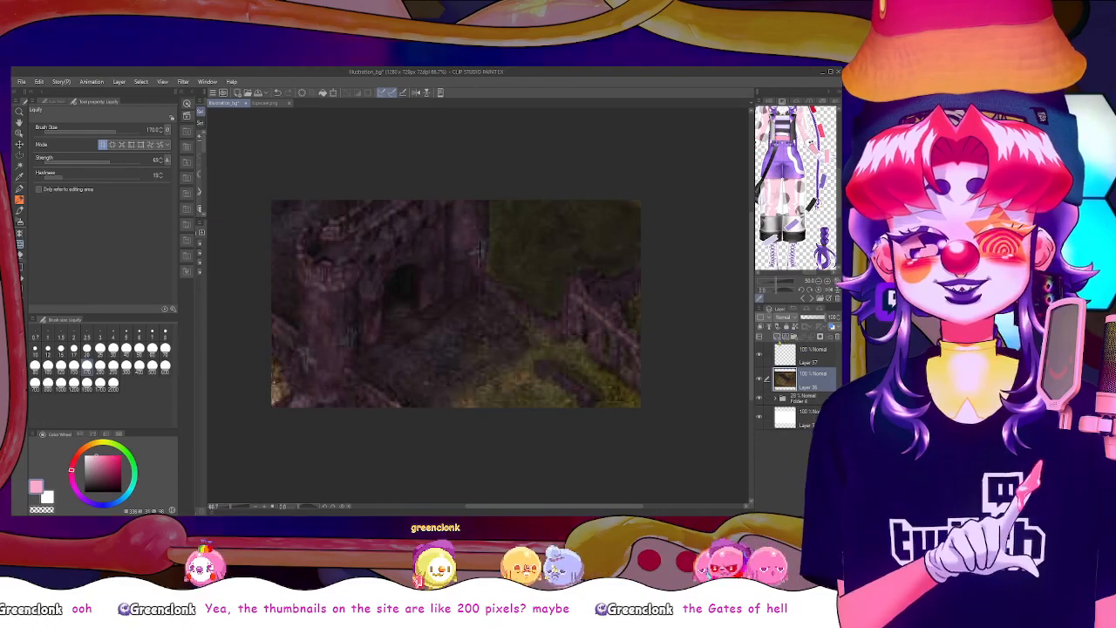
left_click(776, 341)
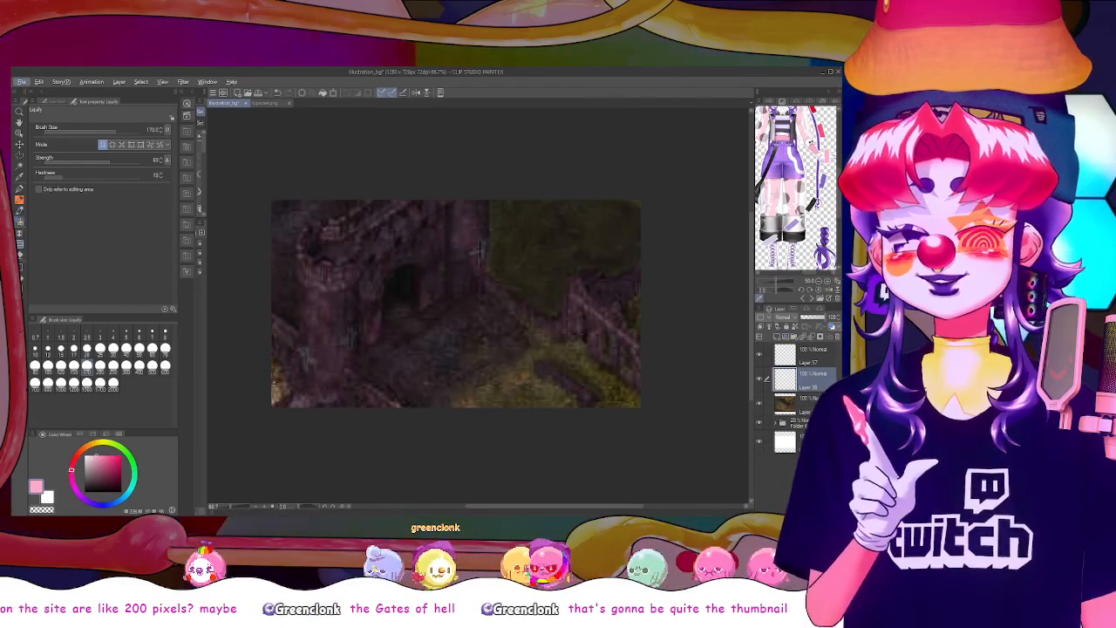
left_click(19, 222)
left_click(565, 350, "alt")
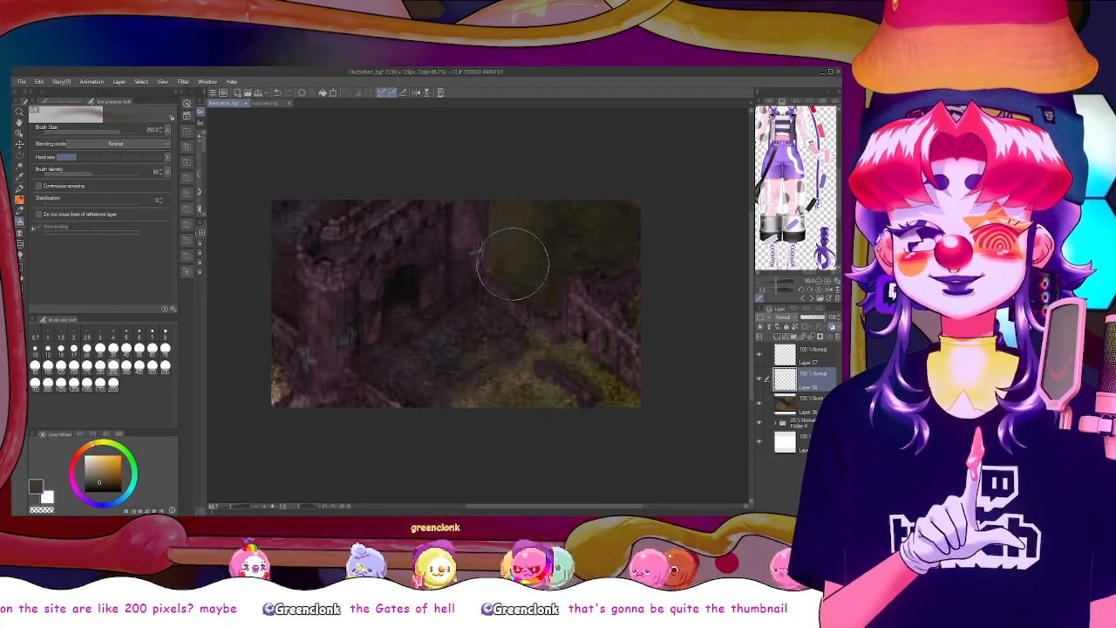
Set the new layer's blending mode to Add (Glow) and cover the canvas with a filled mustard-yellow rectangle
left_click(785, 318)
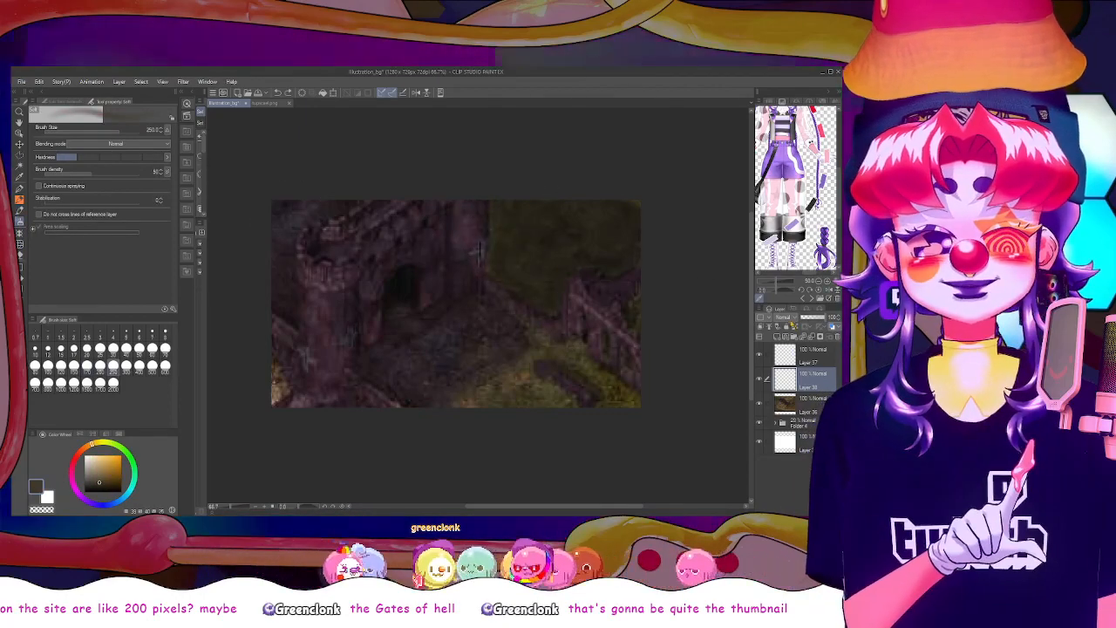
left_click(789, 388)
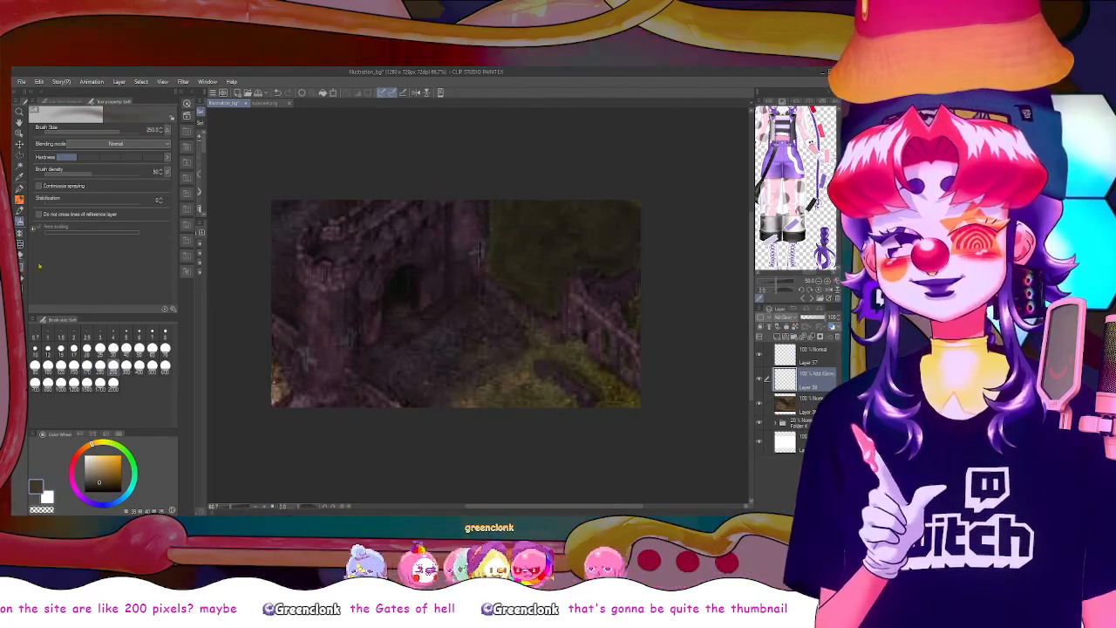
left_click(19, 266)
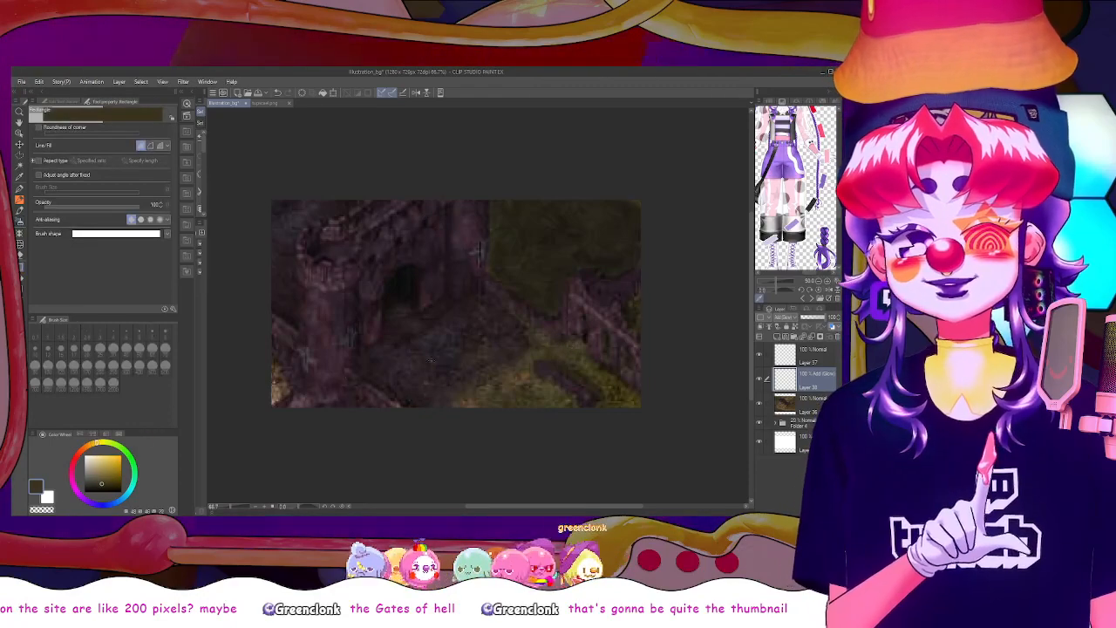
left_click_drag(260, 172, 643, 414)
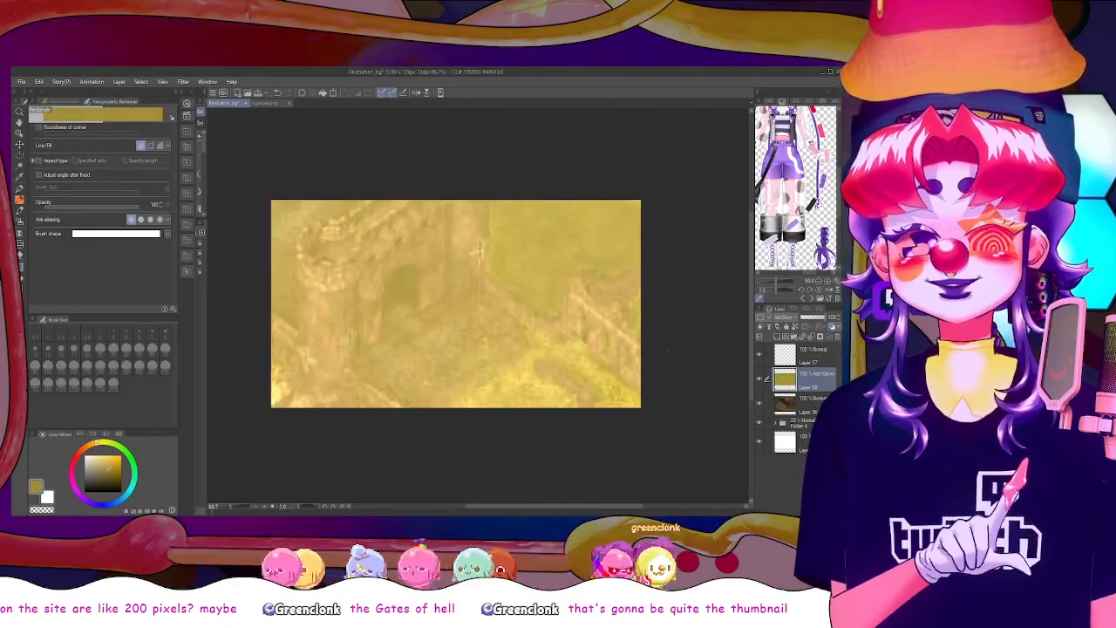
Lower the opacity of the mustard-yellow Add (Glow) layer, then hide that layer
left_click_drag(814, 317, 803, 318)
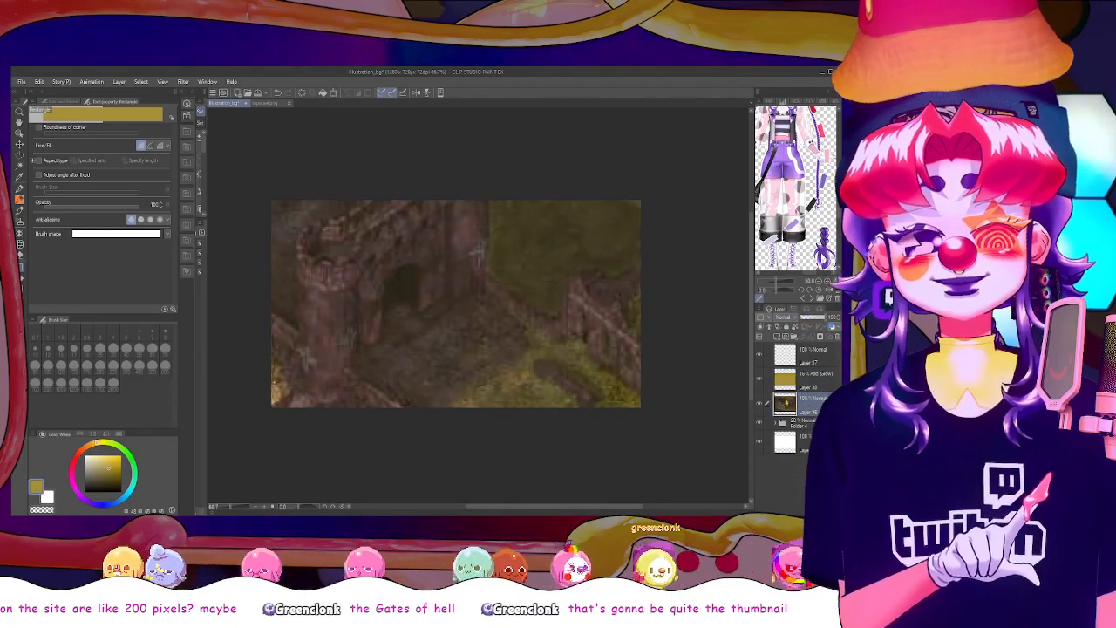
left_click(759, 381)
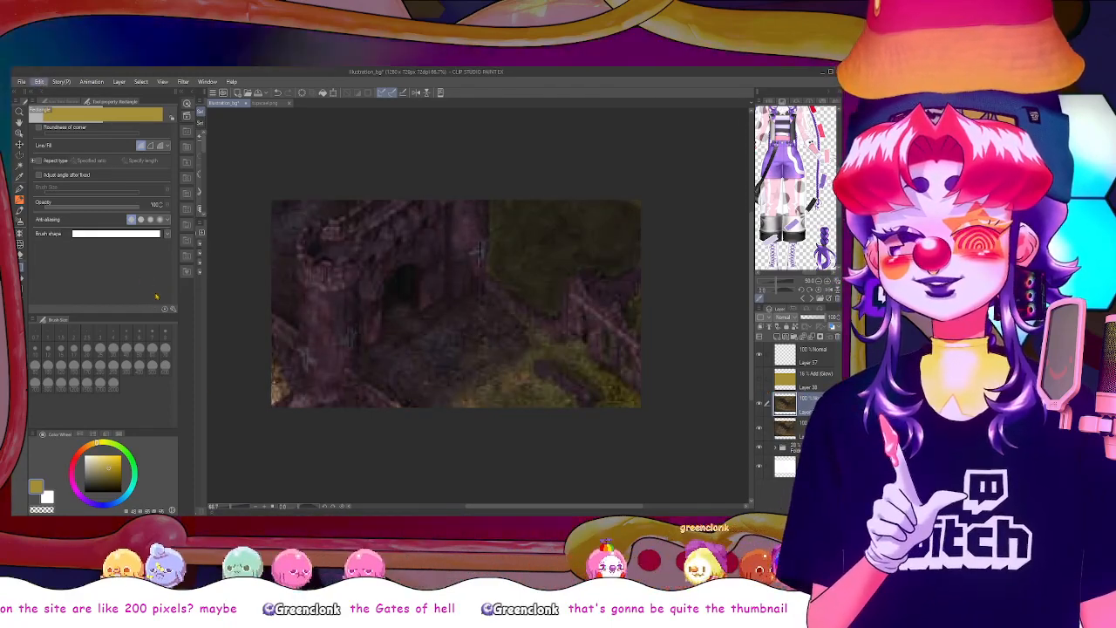
Recolor the duplicated gate layer in inverted pale-yellow tones with a gradient map tonal correction
left_click(222, 253)
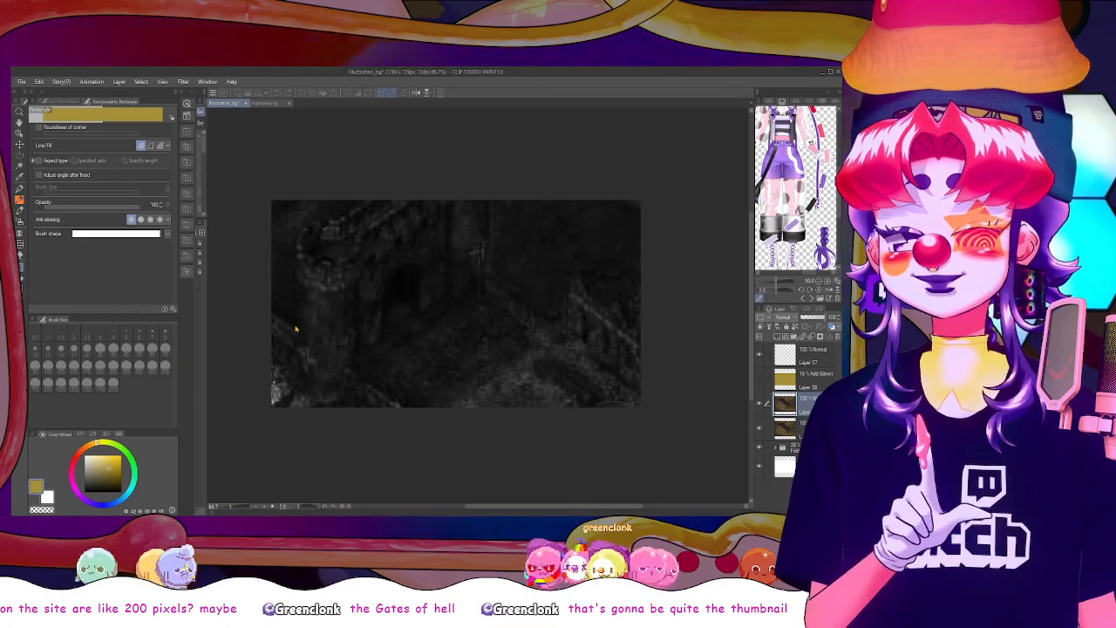
left_click(203, 354)
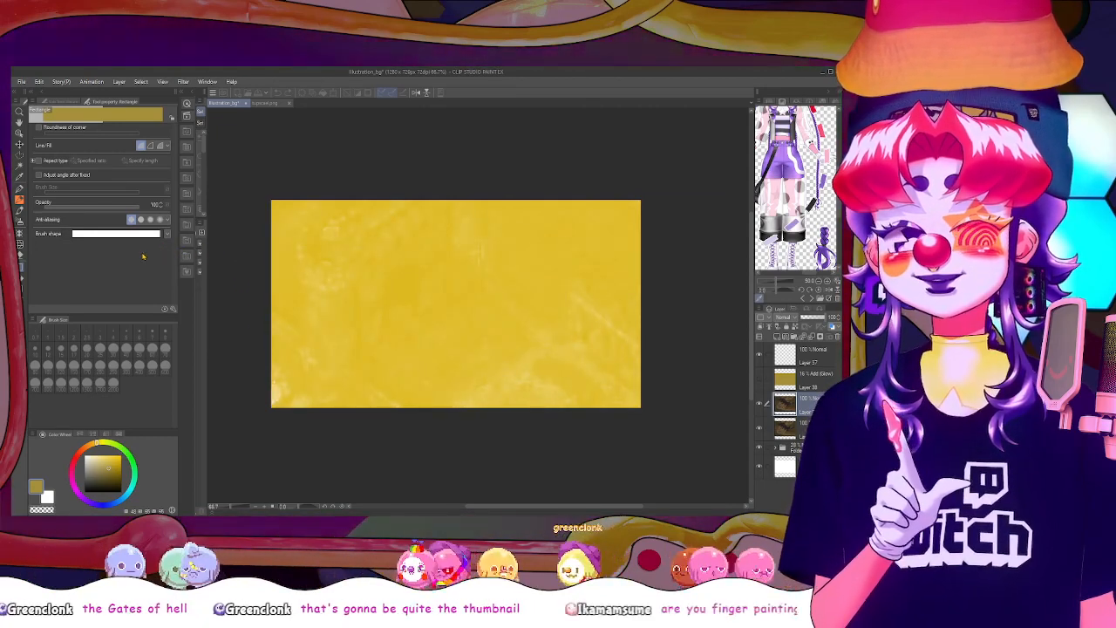
mouse_move(143, 256)
left_mouse_down()
mouse_move(158, 257)
mouse_move(136, 253)
left_mouse_up()
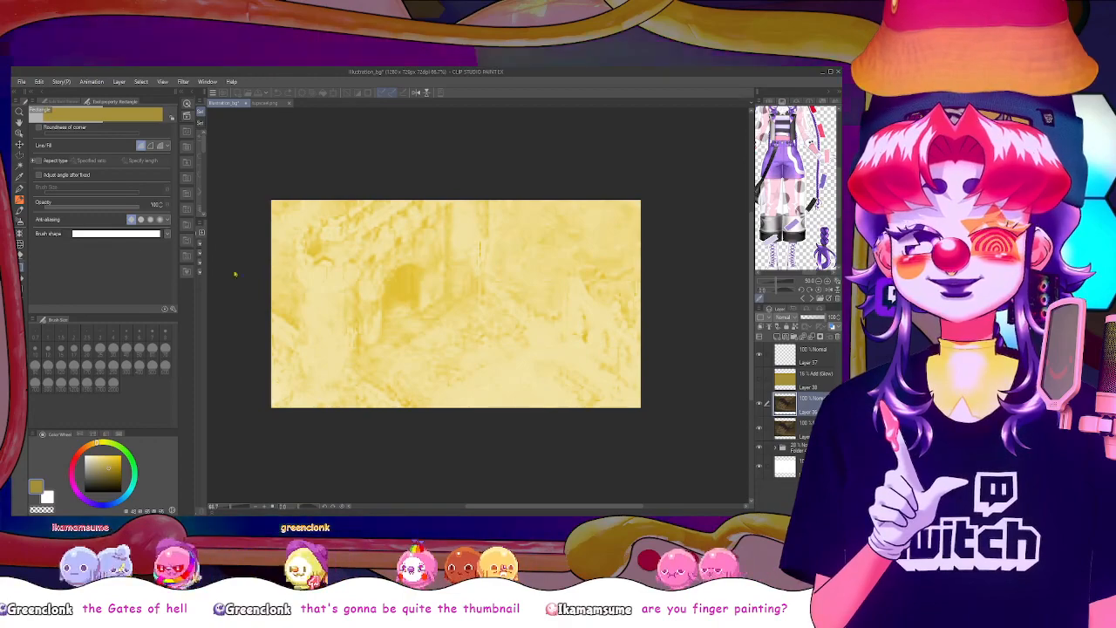
left_click(298, 244)
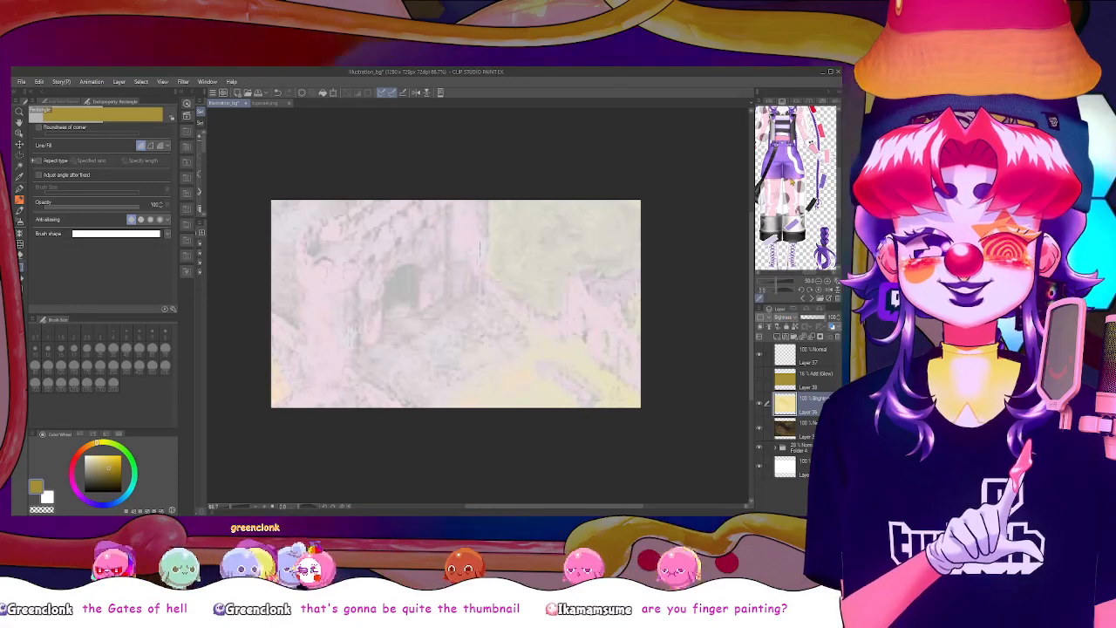
Set the pale-yellow gate copy to Add (Glow) at a low opacity and compare the picture with it shown and hidden
left_click(787, 384)
left_click_drag(813, 318, 805, 319)
left_click(758, 405)
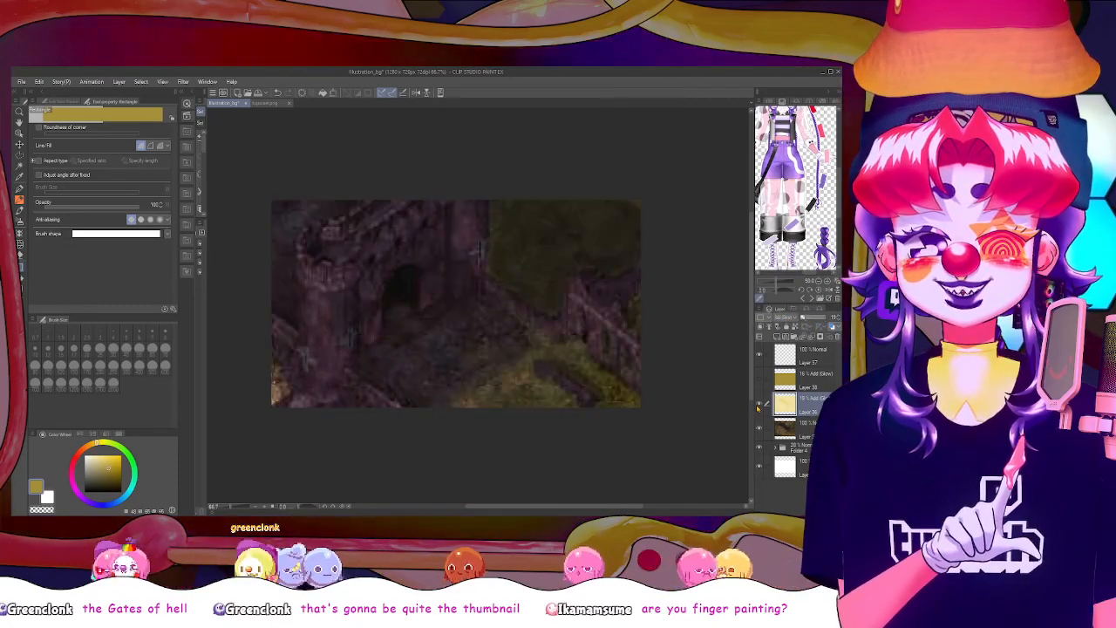
left_click(758, 404)
left_click(758, 404)
left_click(758, 405)
left_click(758, 405)
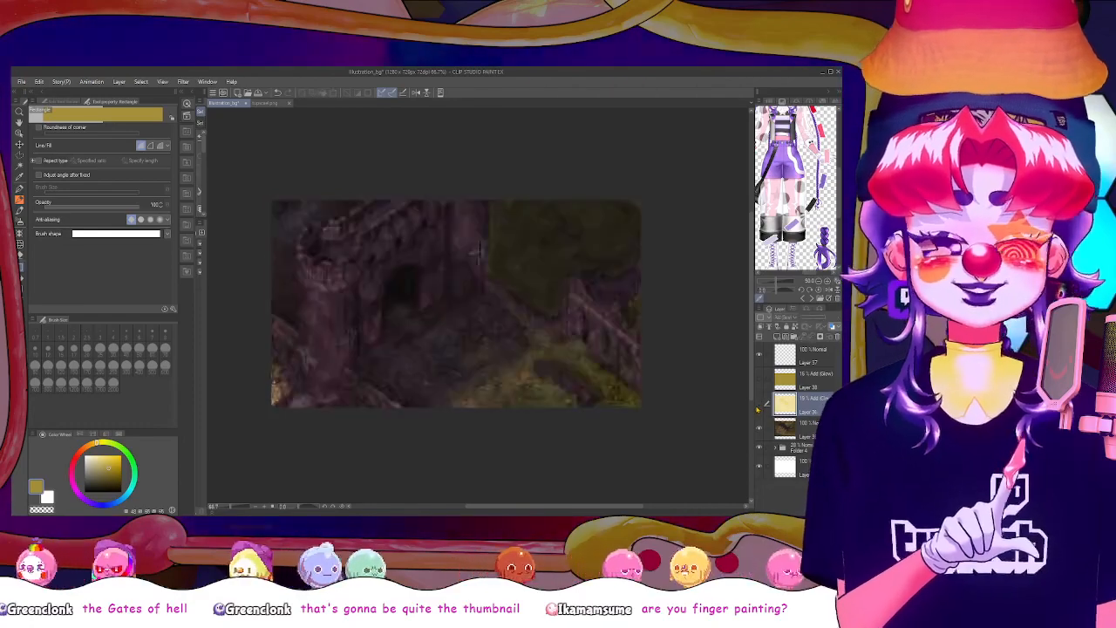
left_click(757, 405)
left_click(758, 405)
left_click(758, 405)
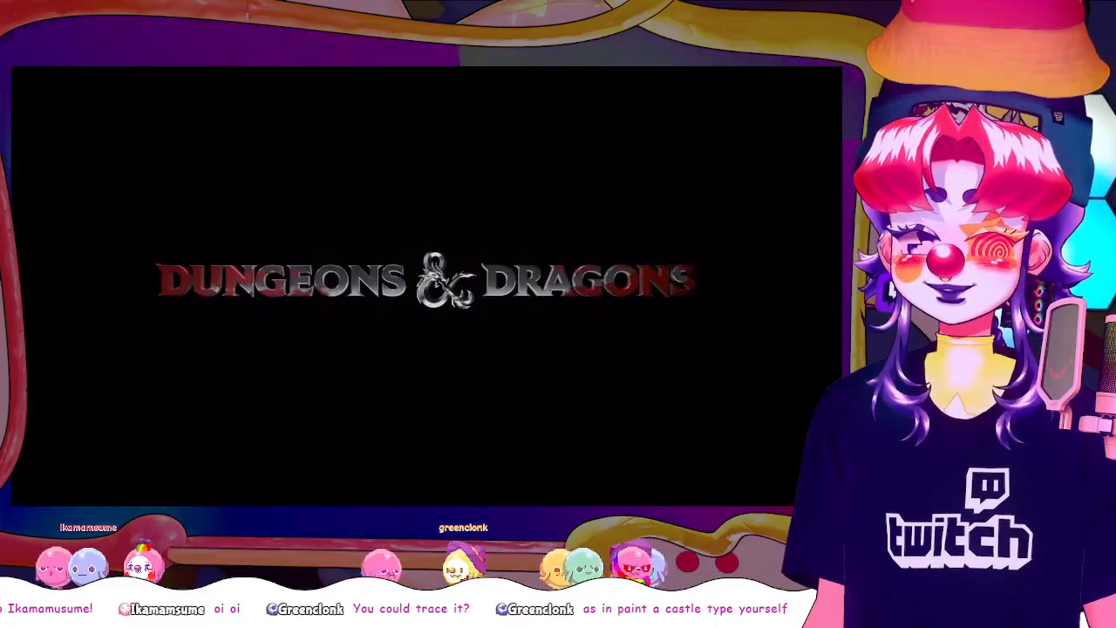
key("Escape")
key("Escape")
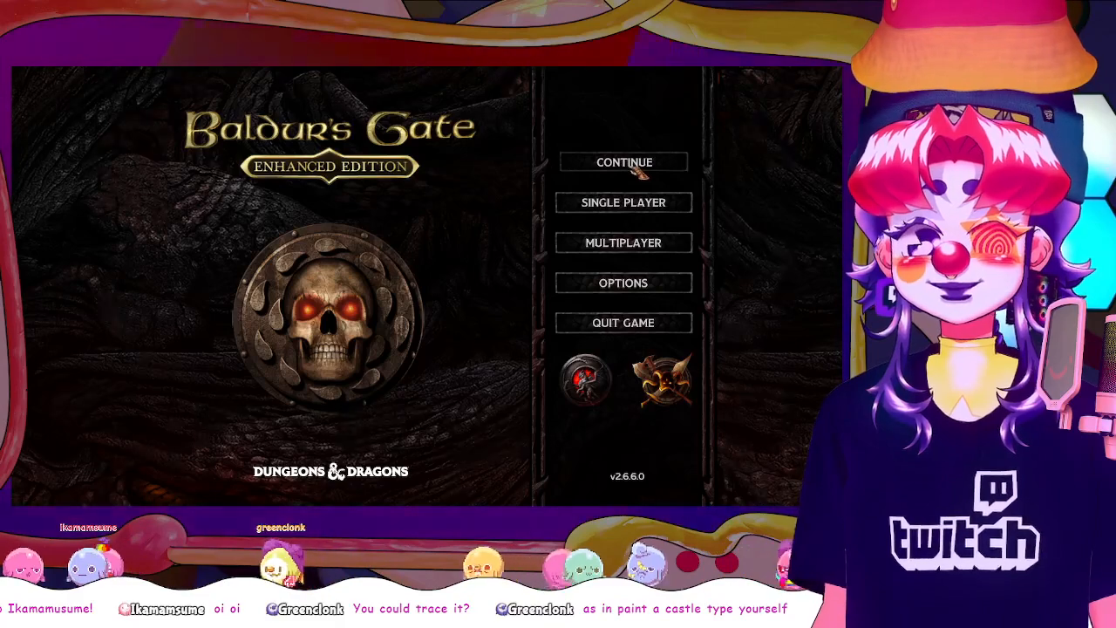
left_click(637, 169)
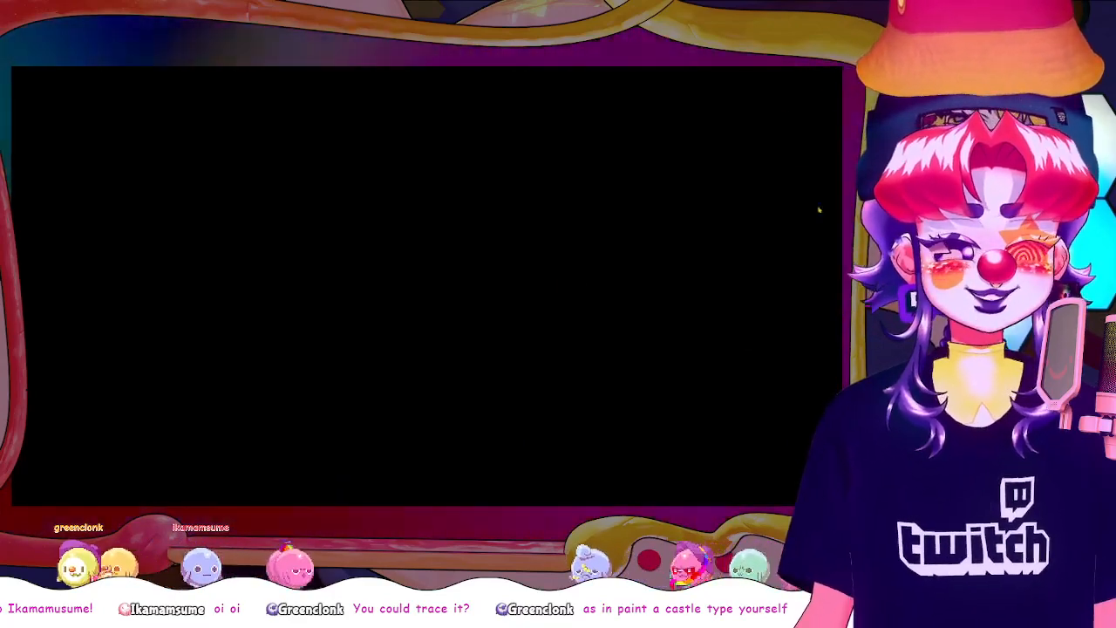
key("alt+F4")
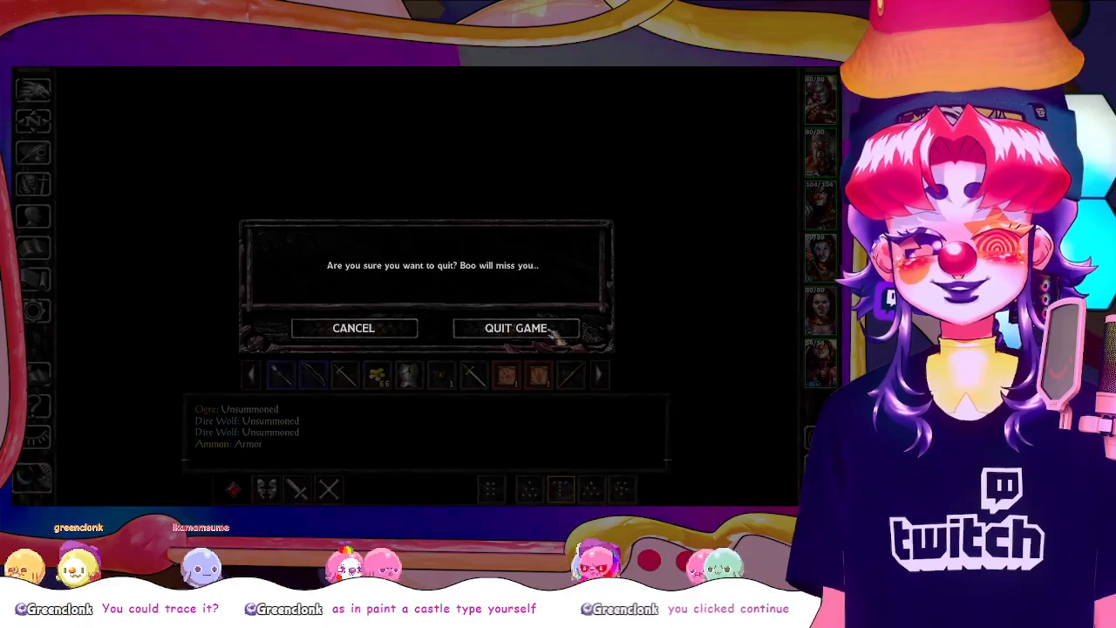
left_click(555, 334)
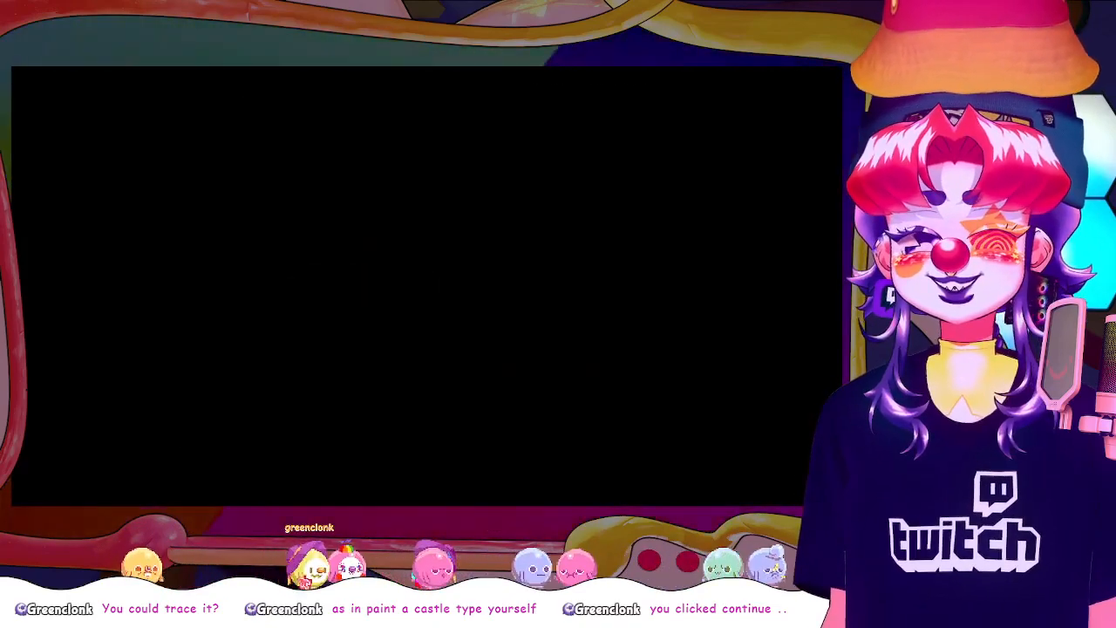
key("alt+F4")
left_click(541, 328)
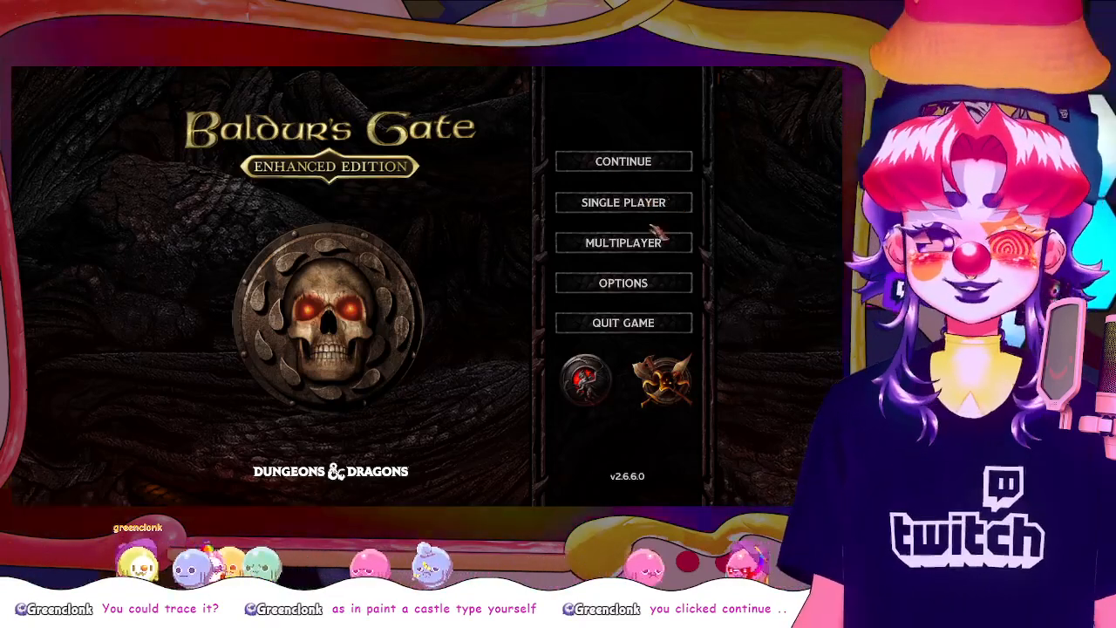
Load the single-player save "before polar express" in Baldur's Gate: Enhanced Edition
left_click(663, 209)
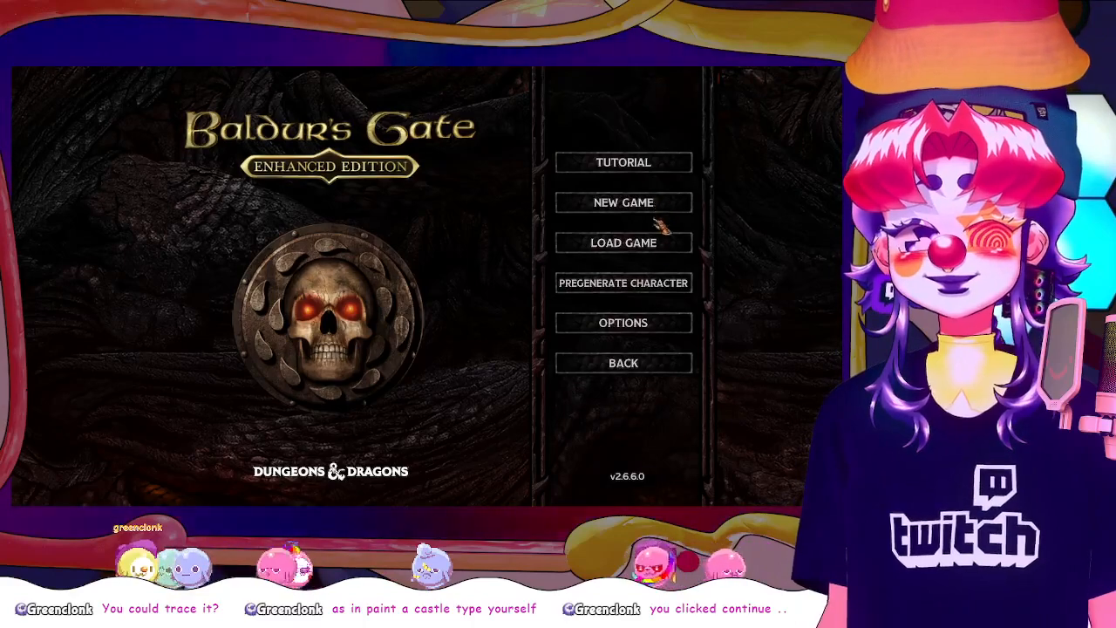
left_click(661, 248)
scroll(611, 324, "down", 3)
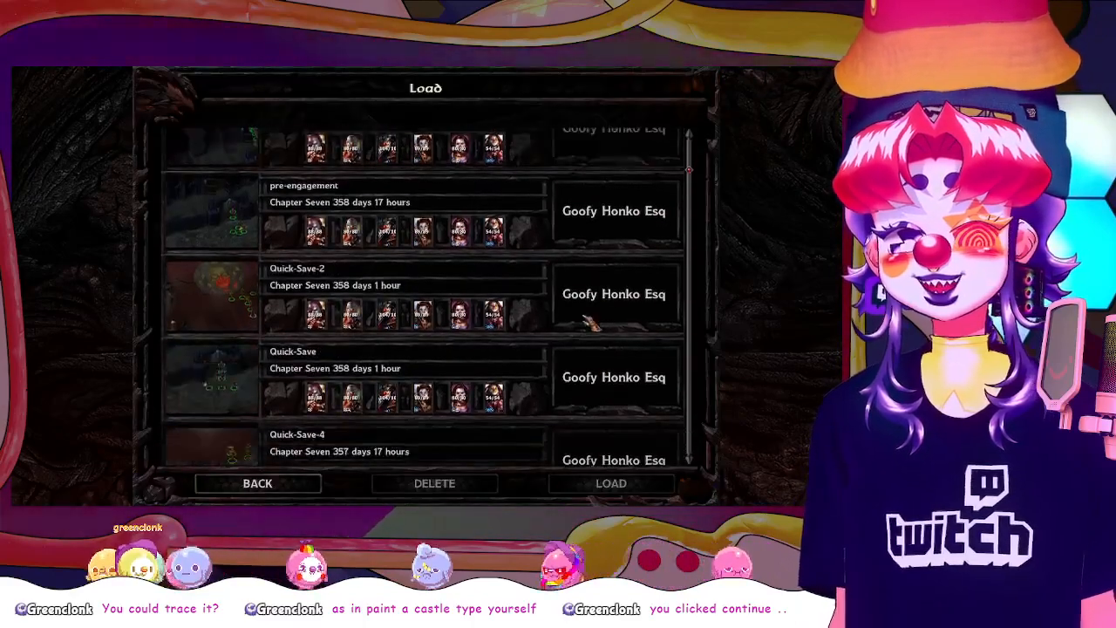
scroll(593, 324, "down", 15)
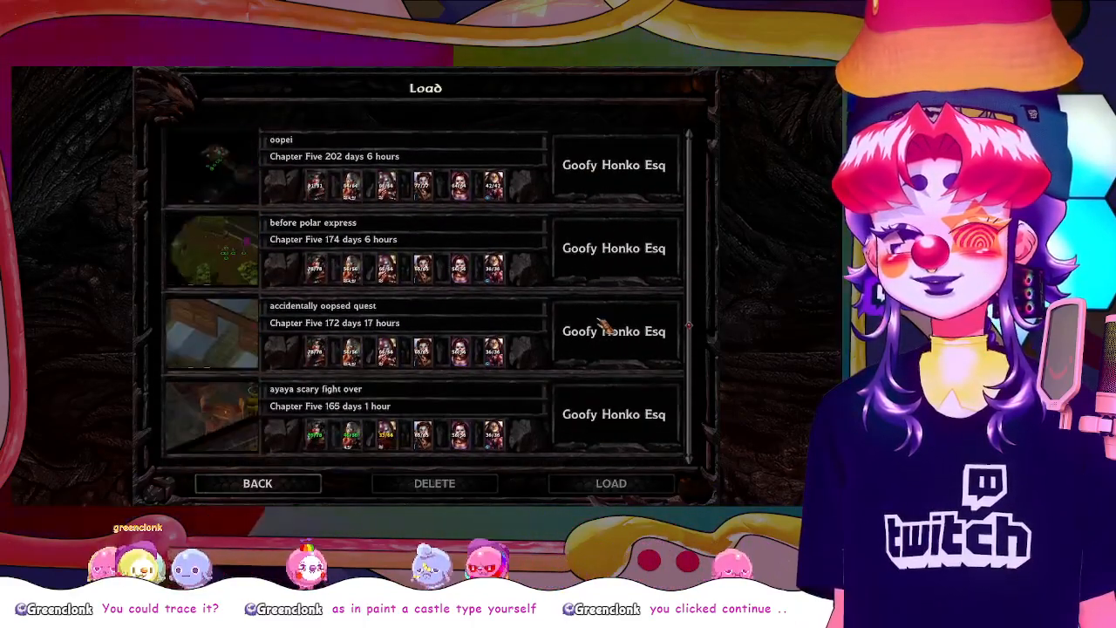
scroll(601, 320, "up", 1)
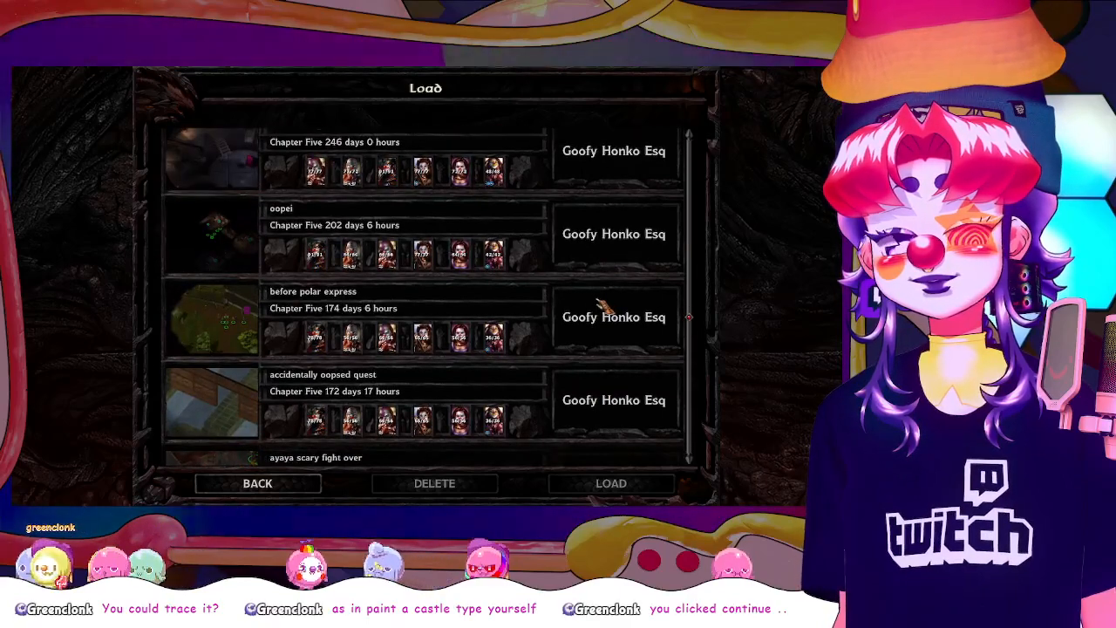
left_click(600, 307)
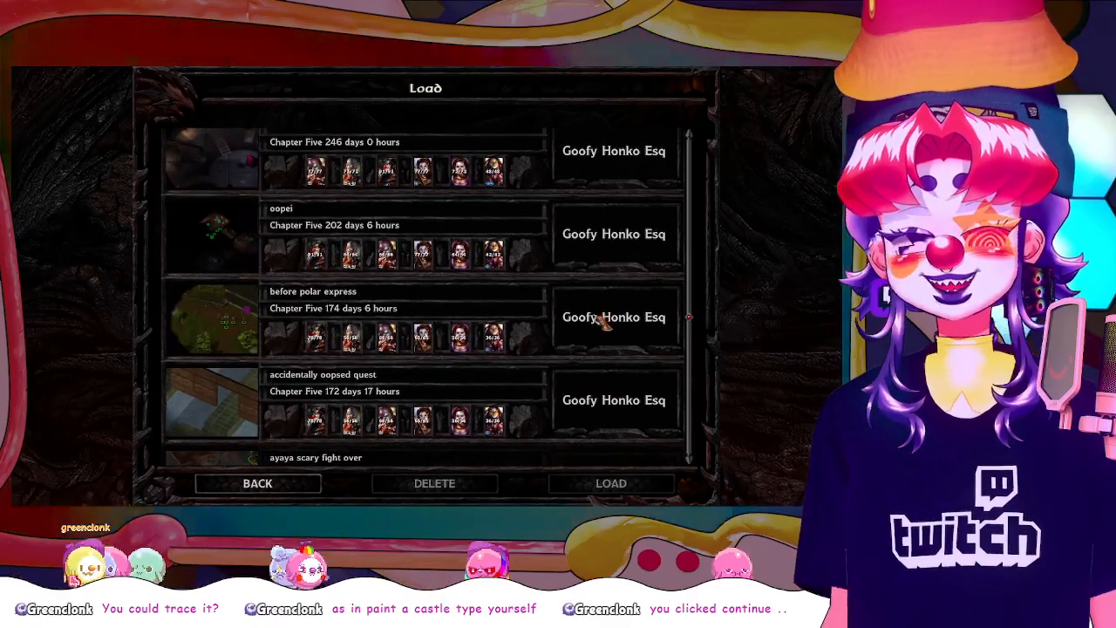
left_click(602, 484)
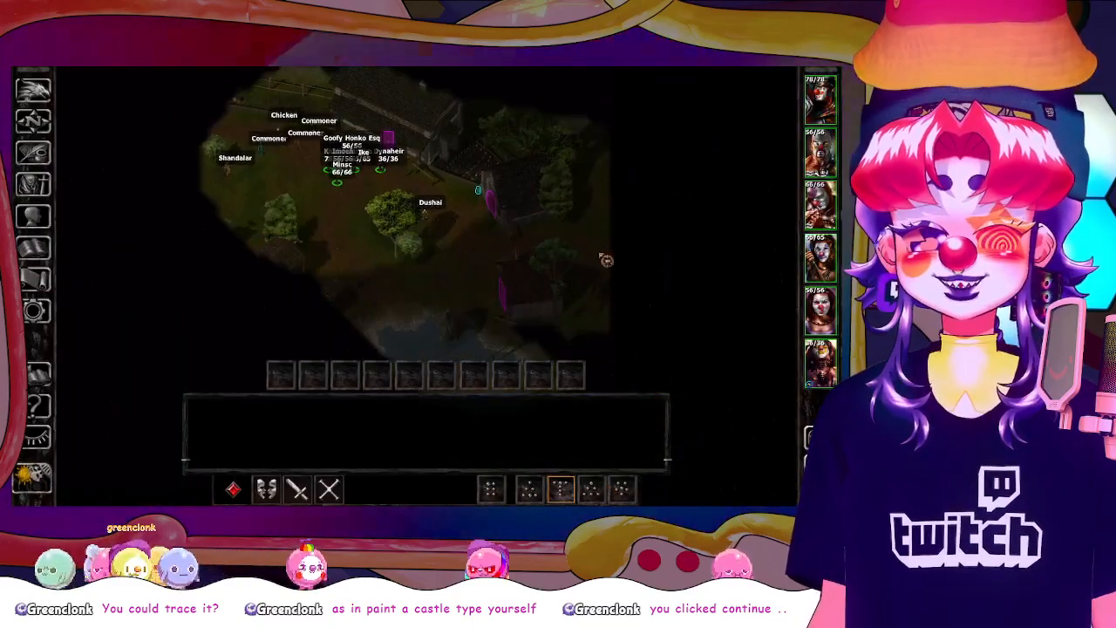
Send the party past the houses toward the eastern edge of the village area
left_click(615, 255)
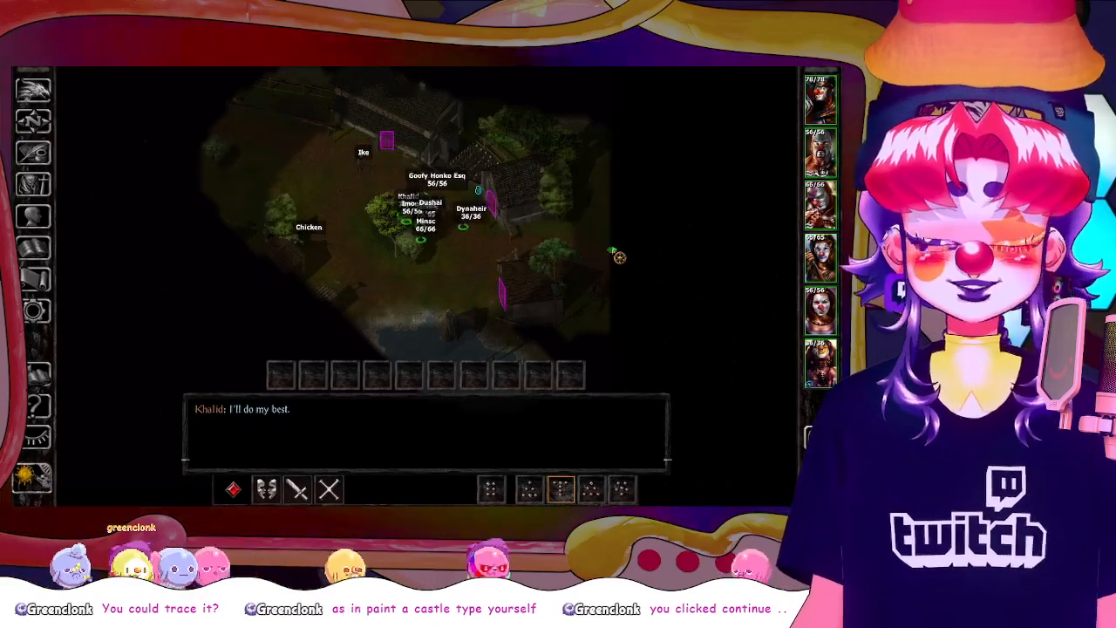
left_click(547, 254)
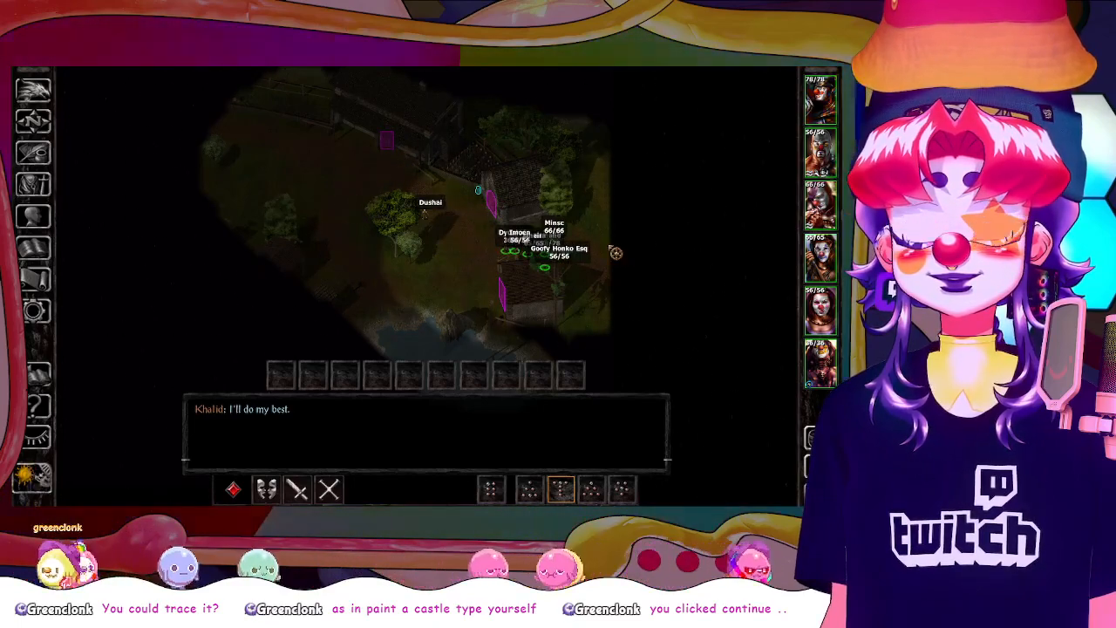
Look through the in-game list of saved games without saving or loading anything, and return to the party
key("o")
left_click(274, 241)
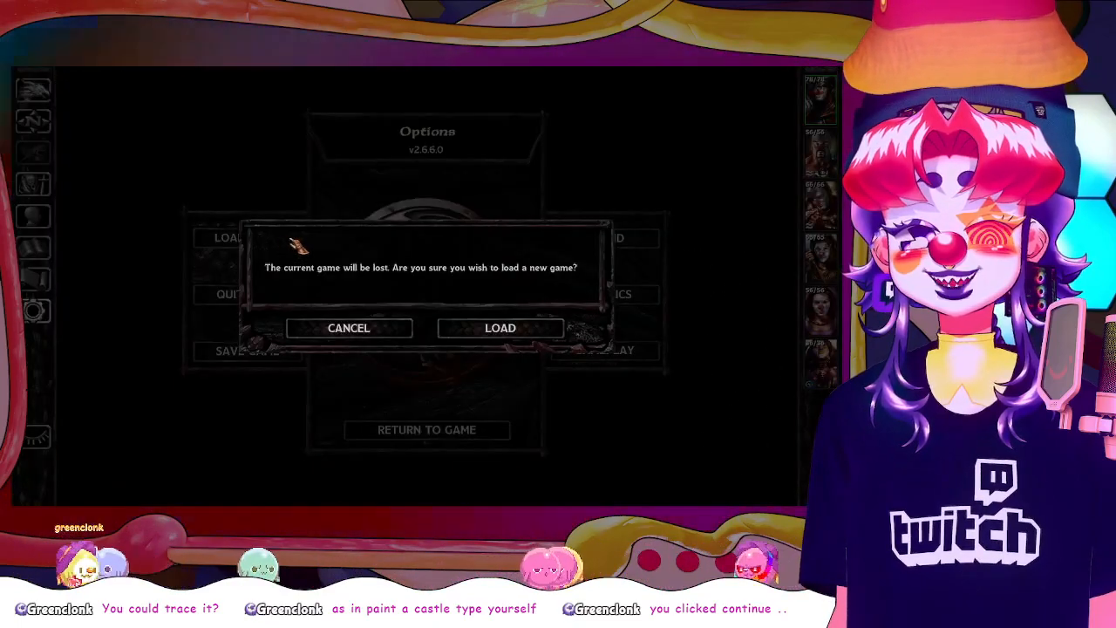
left_click(388, 332)
left_click(262, 351)
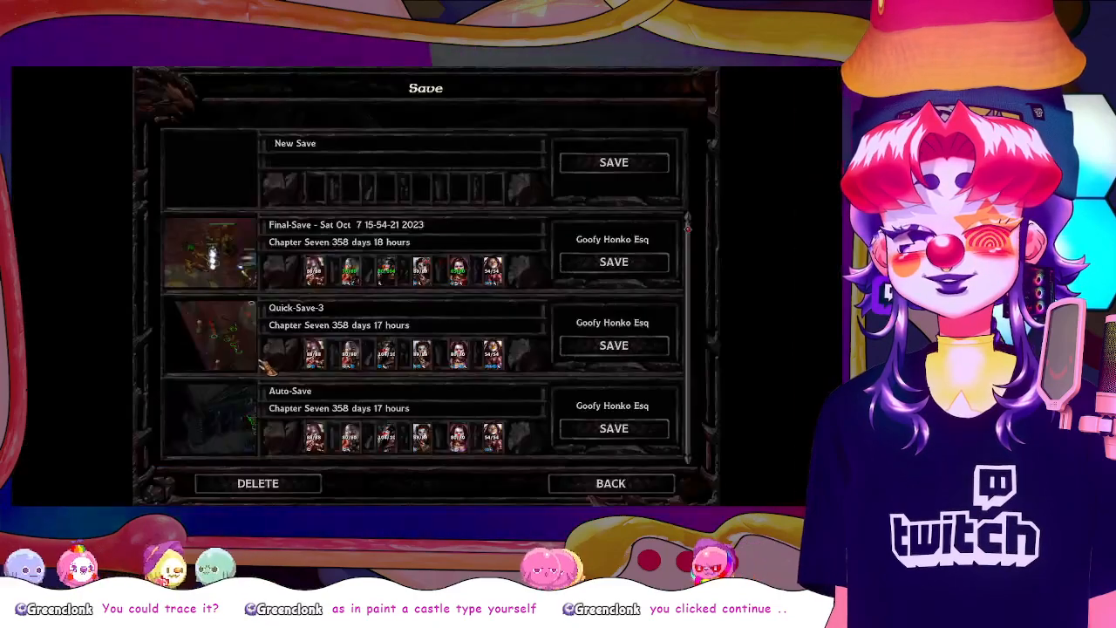
scroll(456, 269, "down", 1)
scroll(461, 275, "up", 1)
scroll(296, 409, "down", 2)
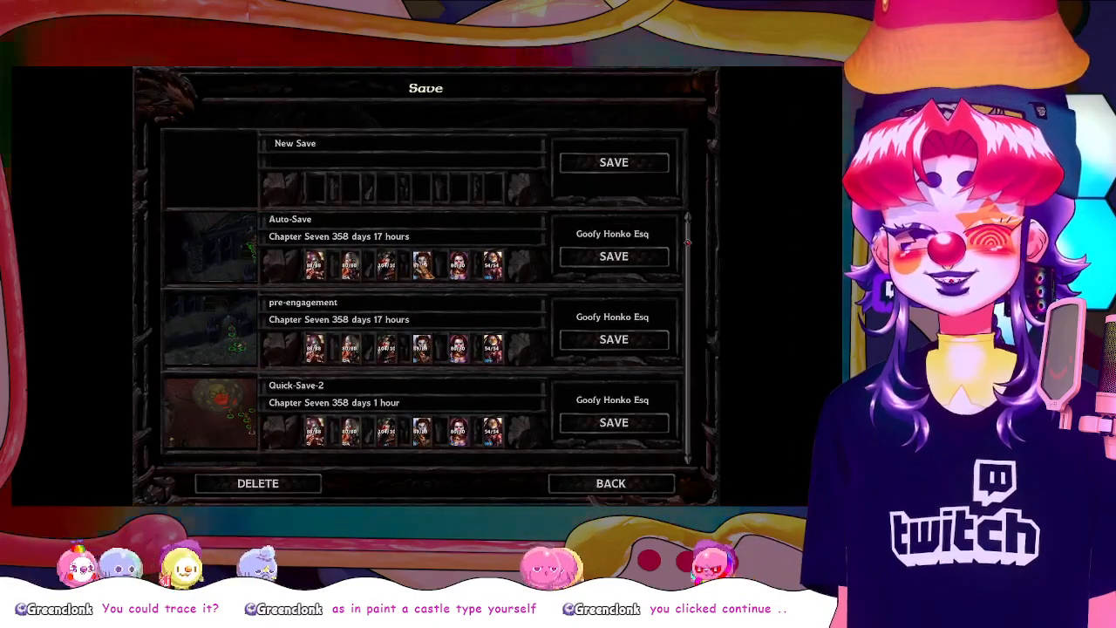
scroll(297, 410, "up", 2)
left_click(589, 486)
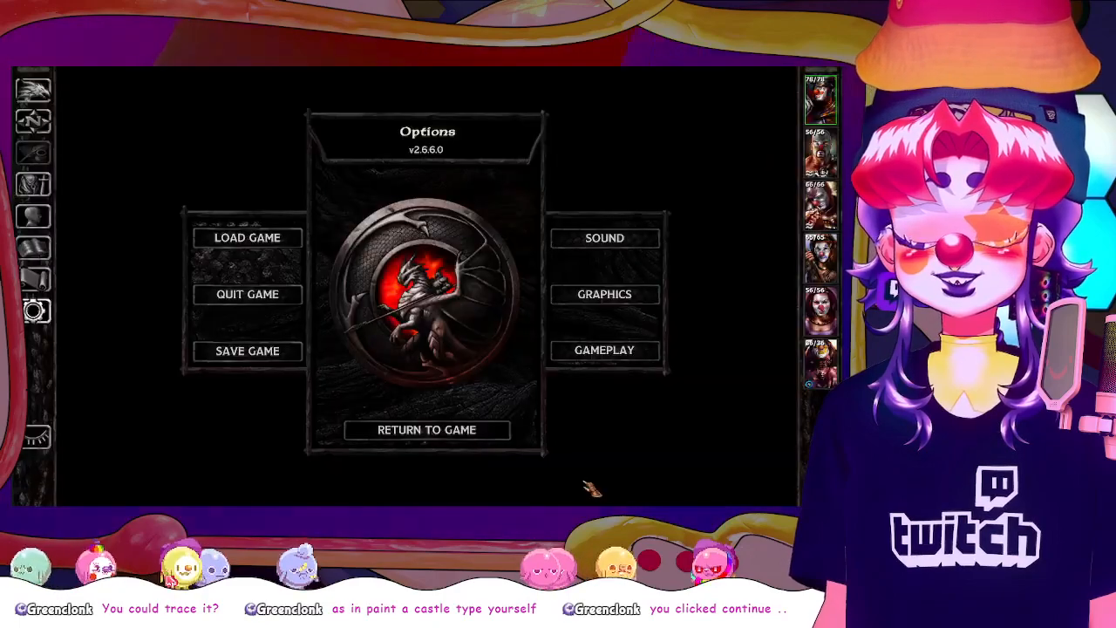
key("Escape")
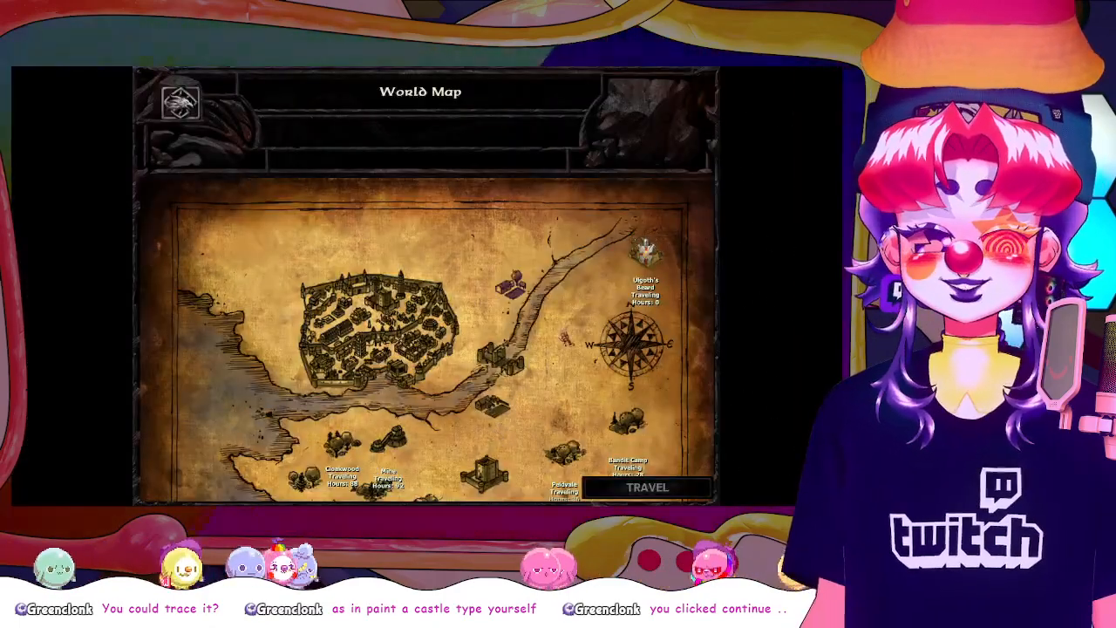
Pick Firewine Bridge on the world map as the destination and travel there with the party
scroll(658, 266, "down", 6)
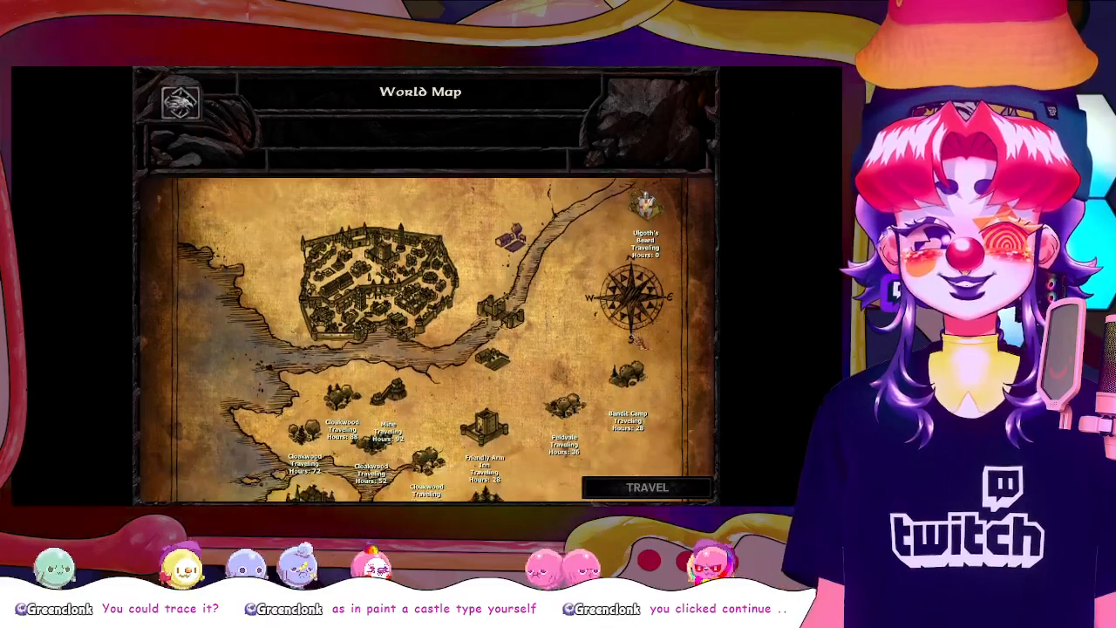
scroll(567, 365, "down", 2)
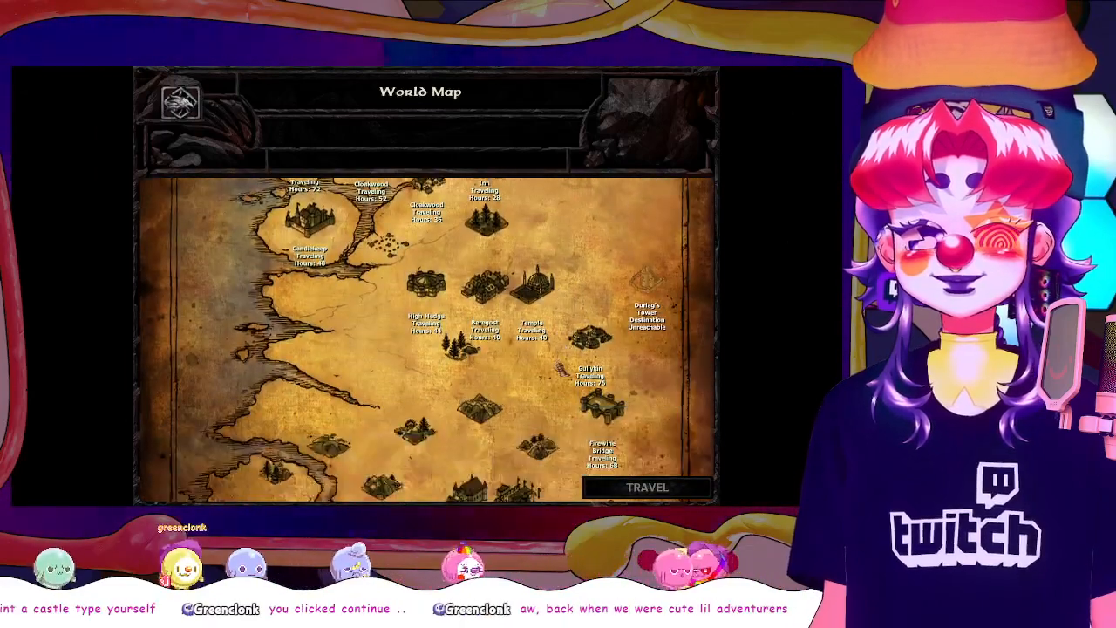
scroll(584, 353, "down", 1)
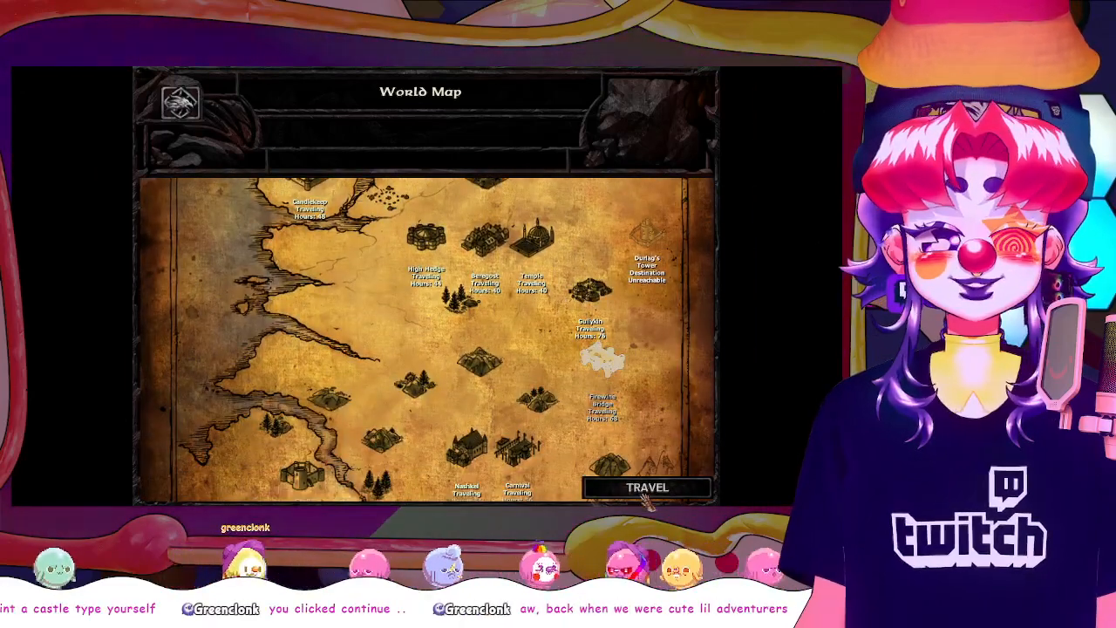
left_click(645, 485)
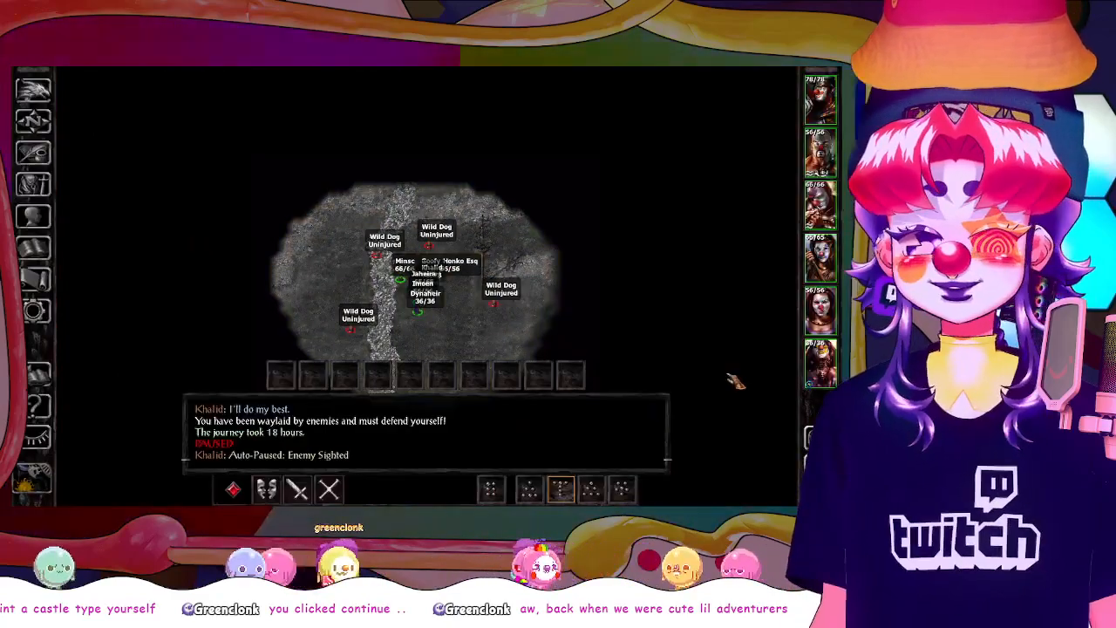
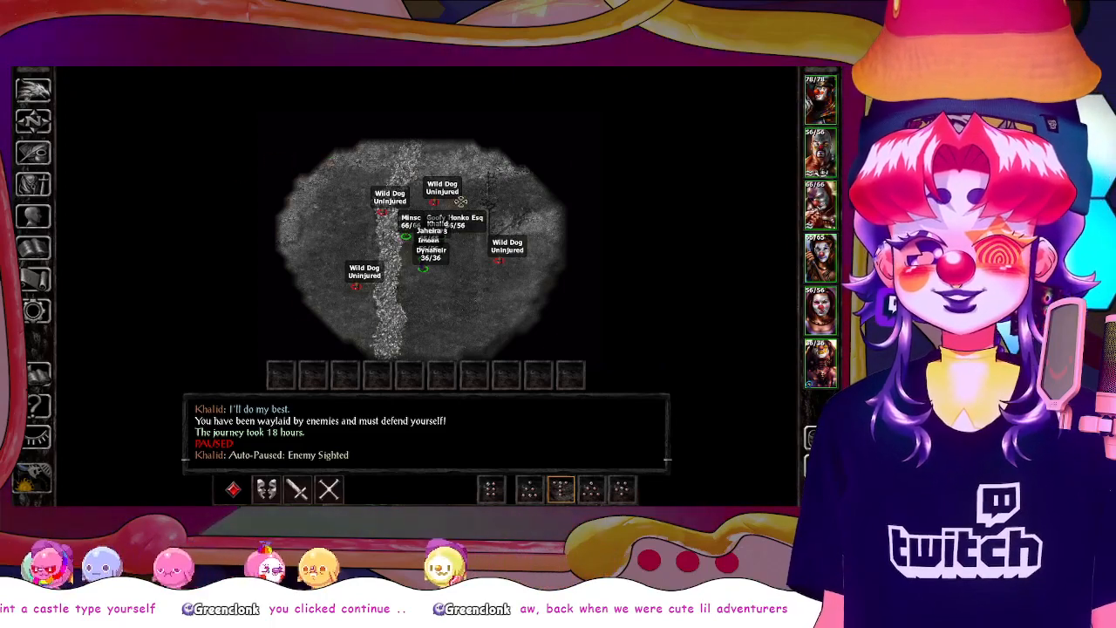
Resume the game, lead the party out of the wild dog ambush, and travel again toward Firewine Bridge
key("space")
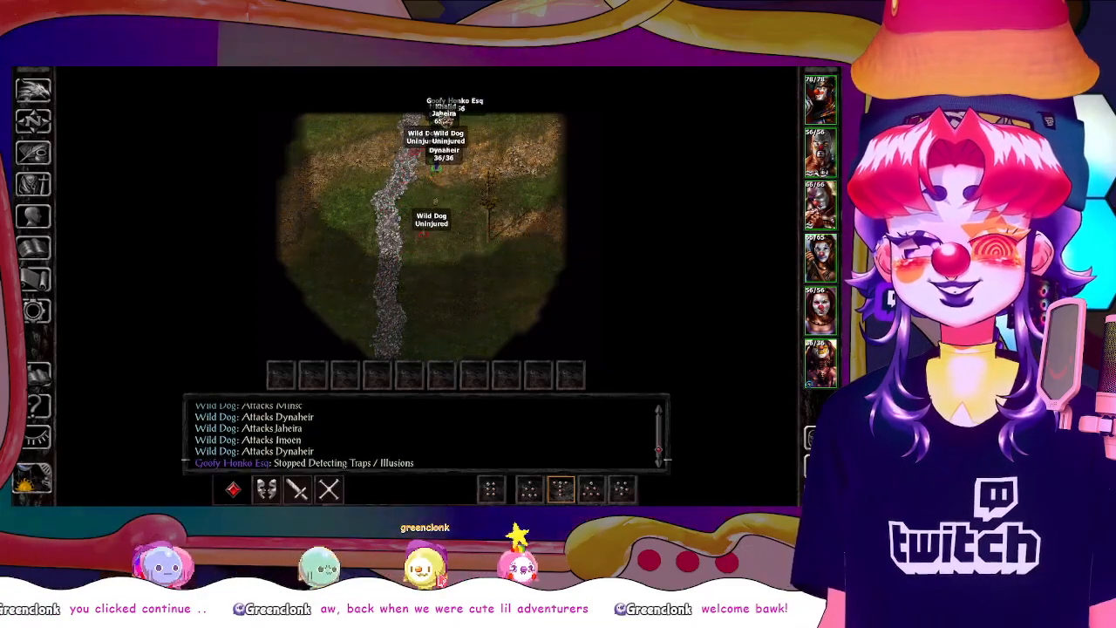
scroll(586, 421, "down", 6)
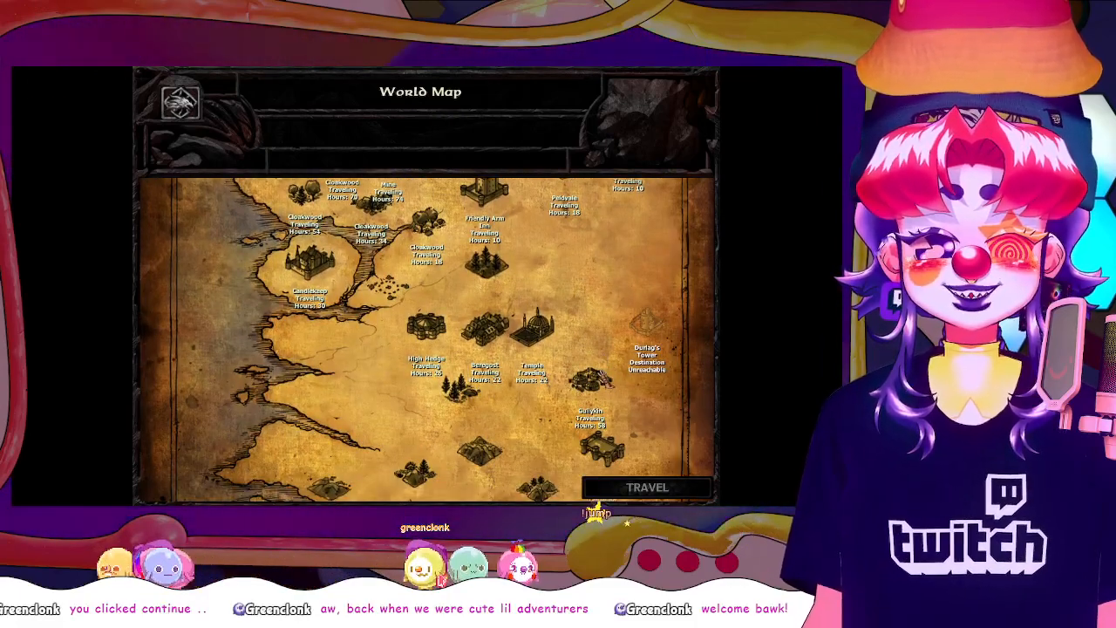
left_click(624, 487)
Resume the game in the xvart ambush and send the party southeast between the cliffs, away from the enemies
scroll(424, 299, "down", 1)
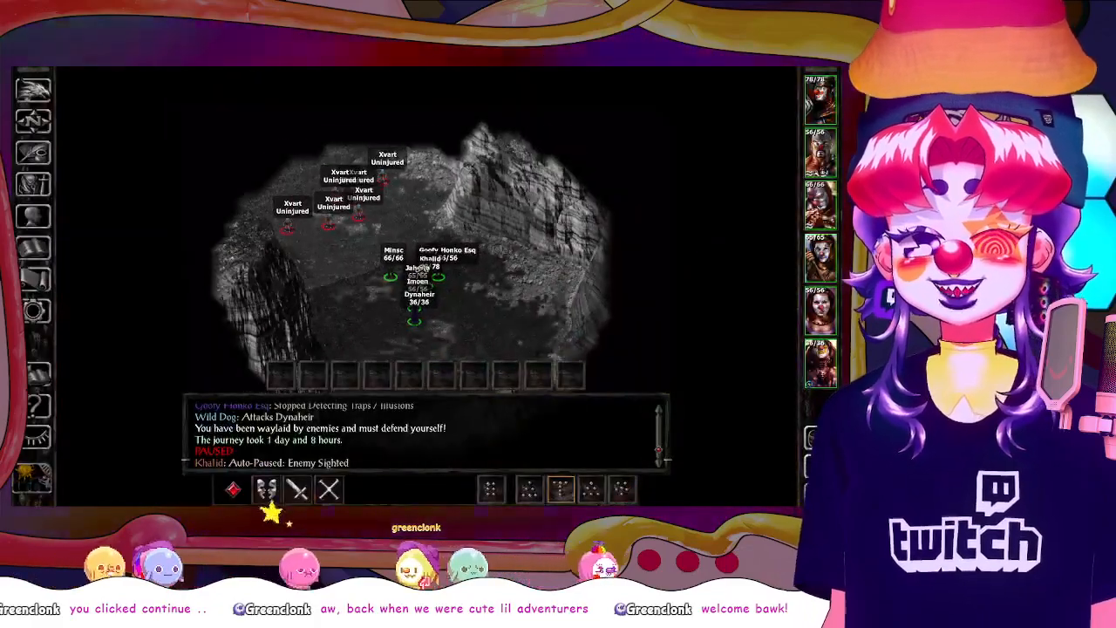
left_click_drag(426, 303, 543, 295)
scroll(436, 166, "down", 1)
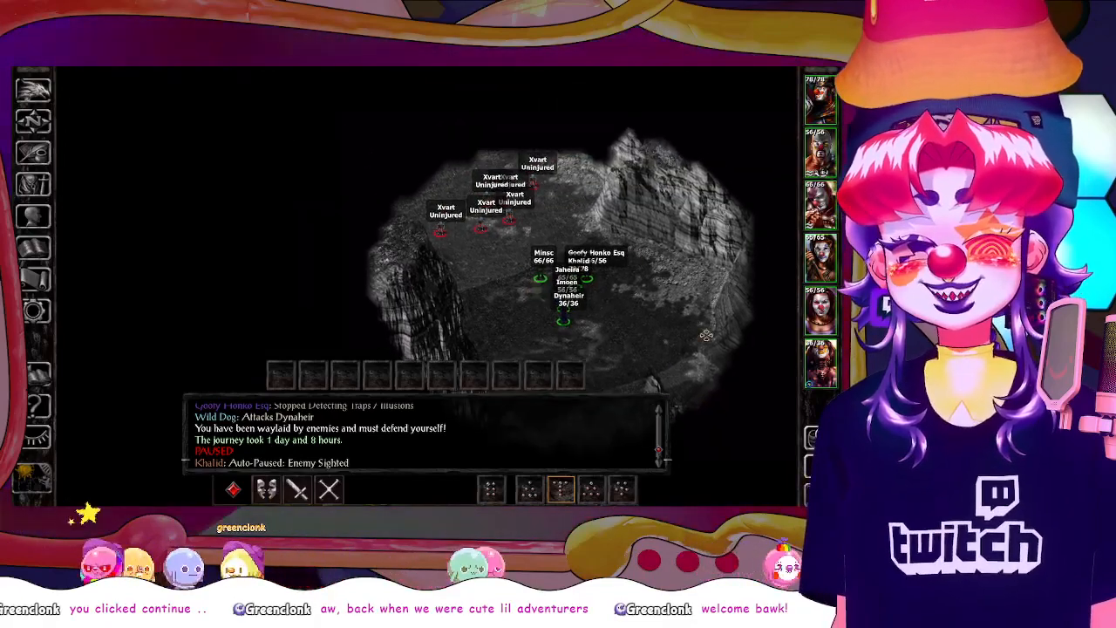
key("space")
left_click(730, 377)
left_click_drag(746, 393, 669, 332)
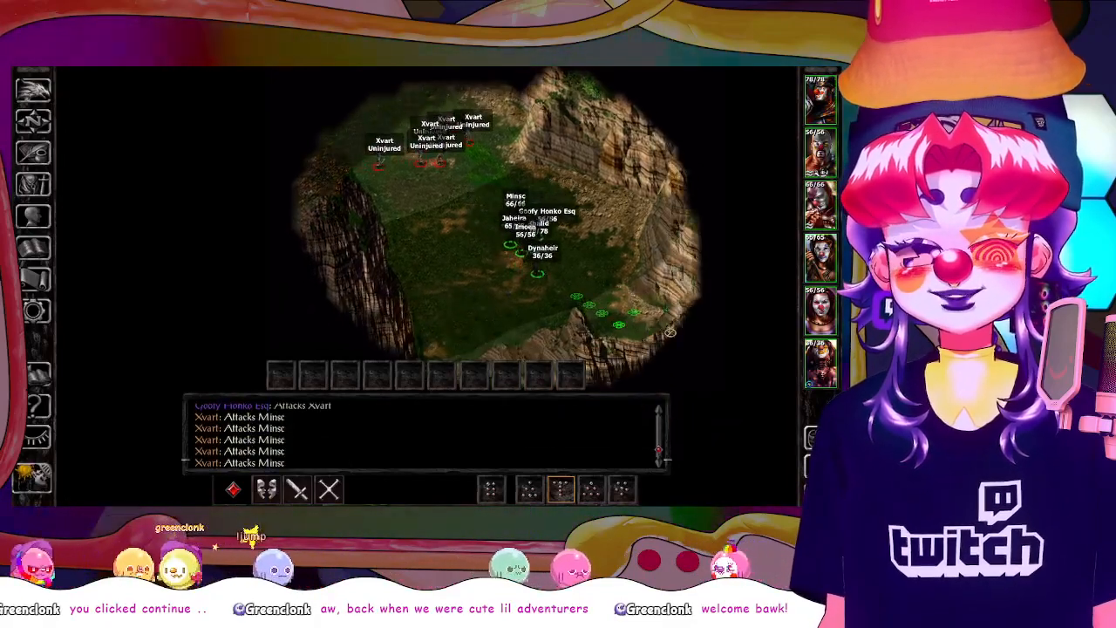
Redirect the party past the xvarts to the northwest, leave the area, and travel on toward Firewine Bridge
left_click(433, 230)
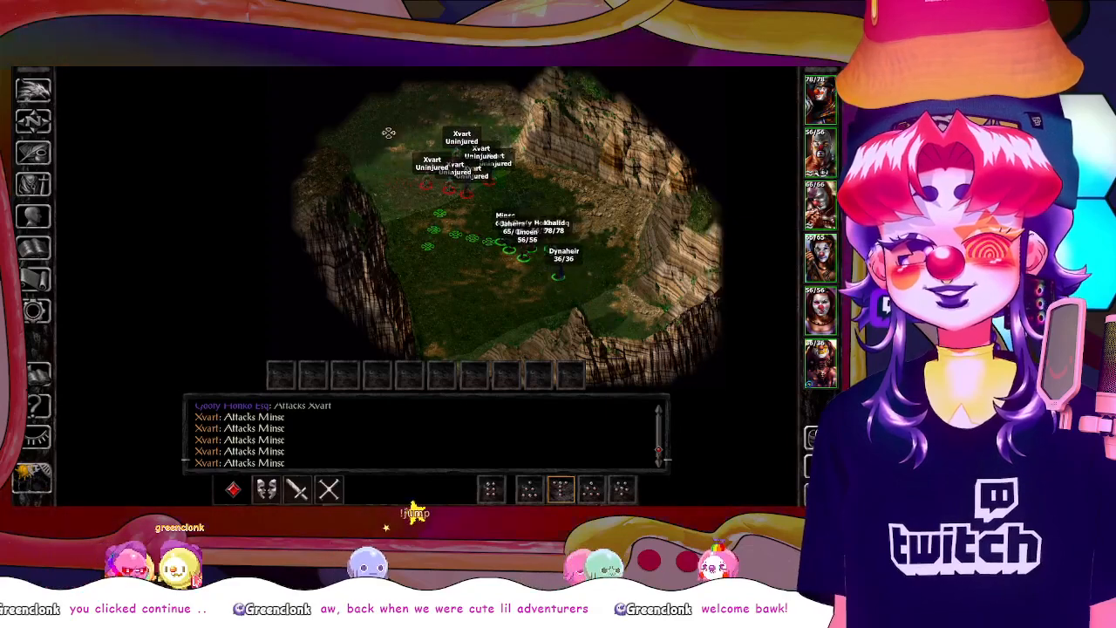
left_click_drag(388, 133, 553, 207)
left_click(587, 221)
left_click_drag(591, 157, 584, 227)
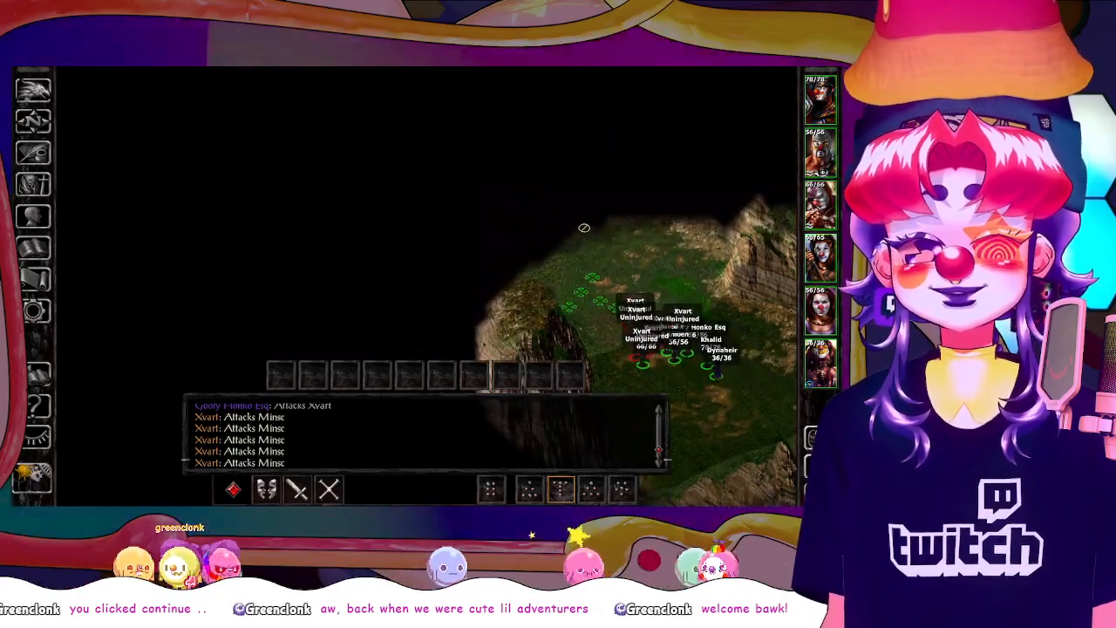
left_click(547, 239)
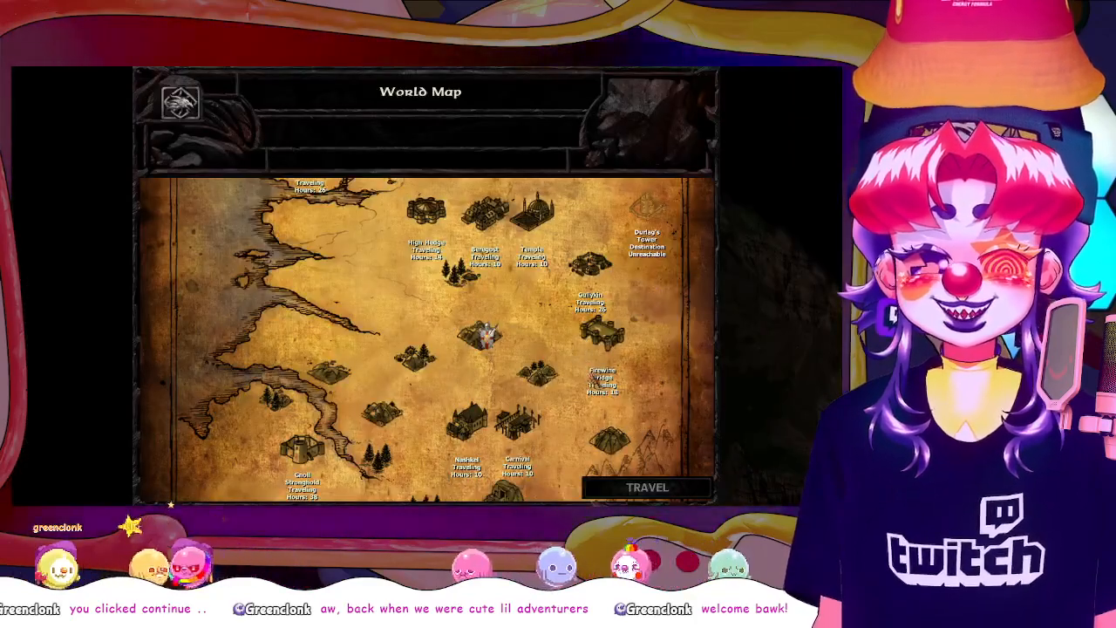
left_click_drag(596, 381, 607, 305)
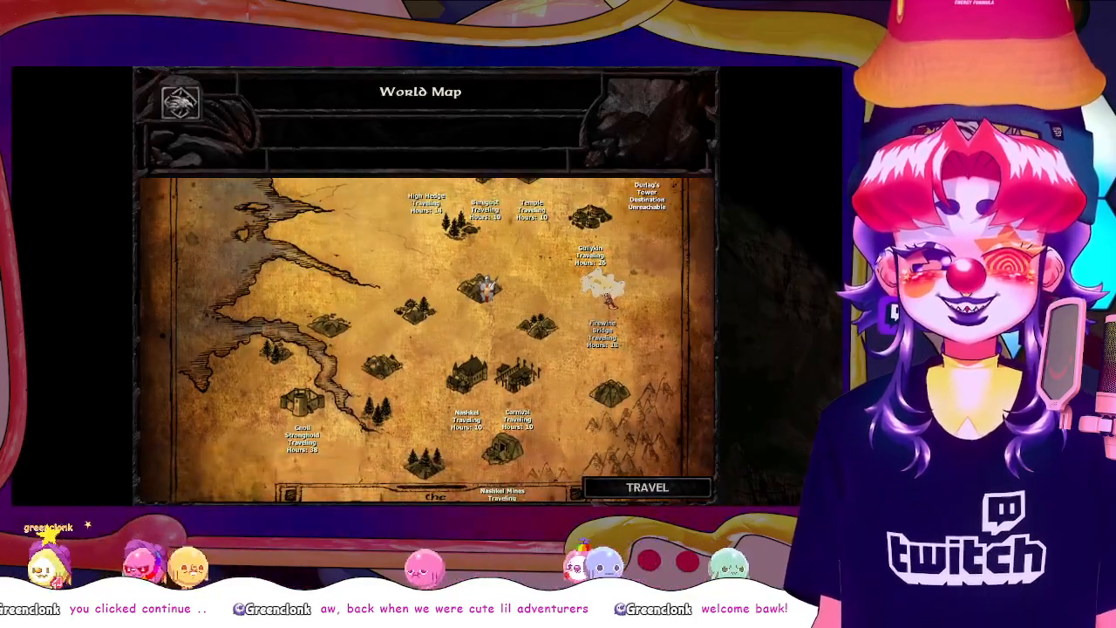
left_click(661, 486)
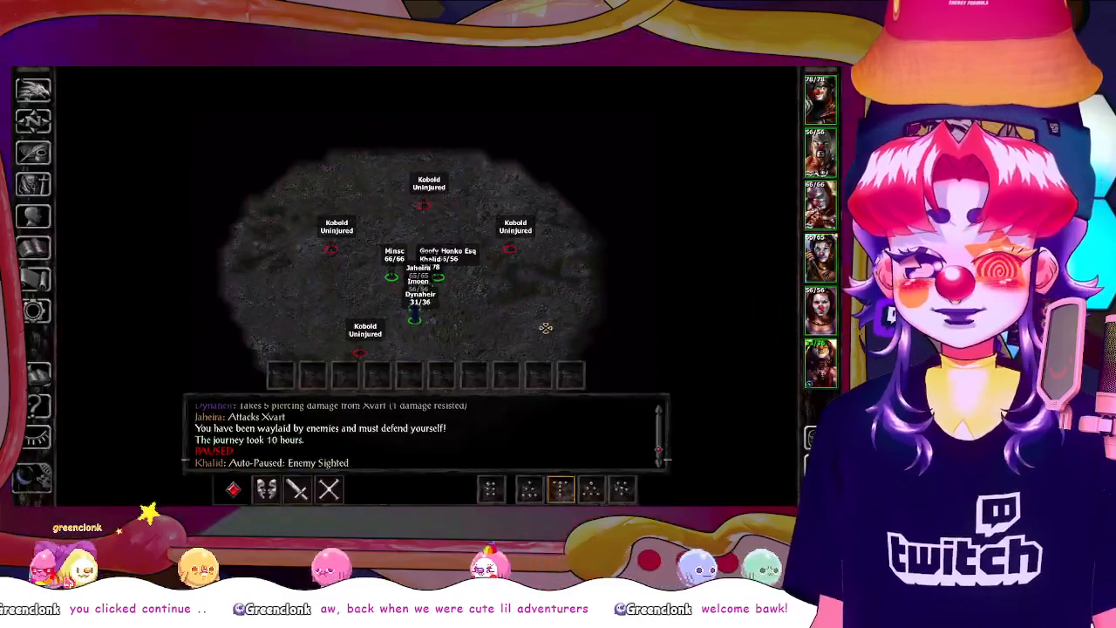
Run the party northwest out of the kobold ambush and travel to Firewine Bridge
scroll(546, 317, "down", 1)
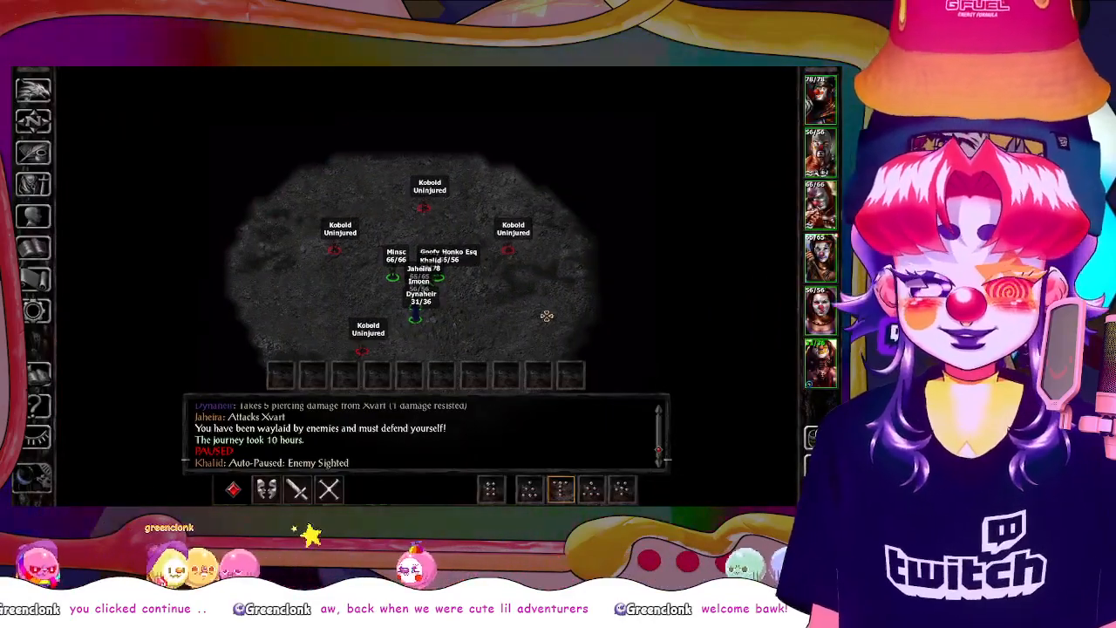
left_click_drag(503, 209, 477, 242)
left_click(344, 191)
key("space")
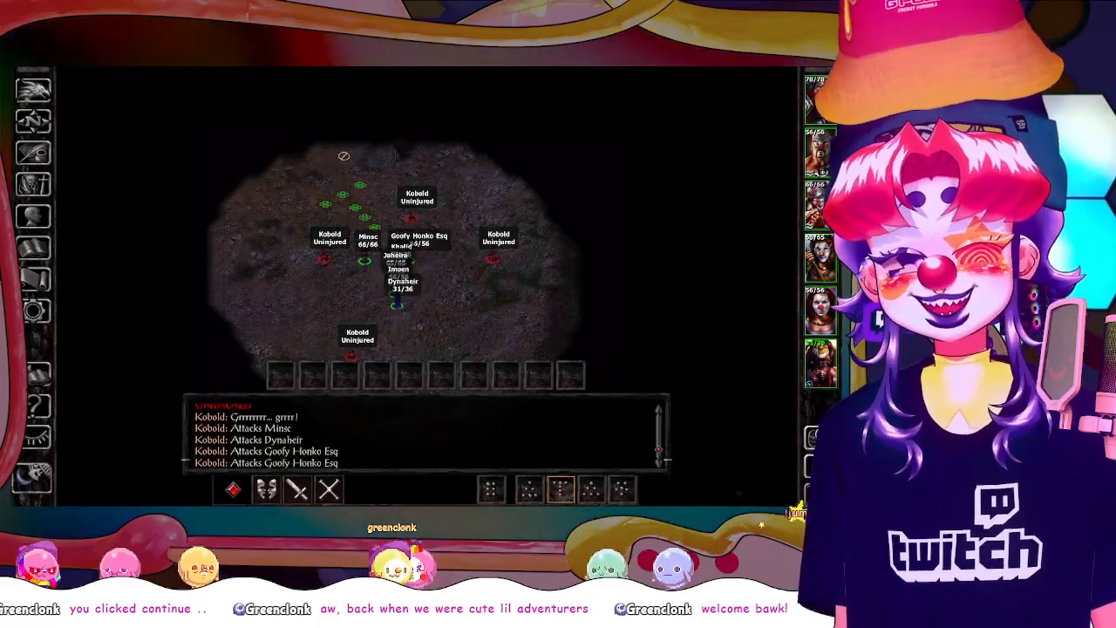
left_click(321, 141)
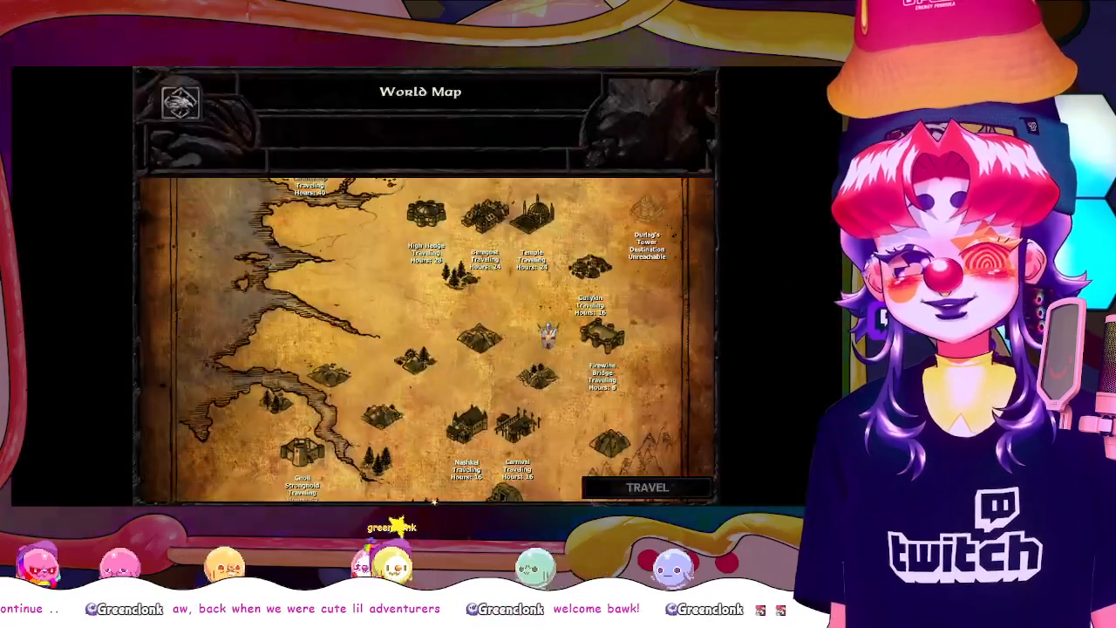
left_click_drag(618, 403, 620, 358)
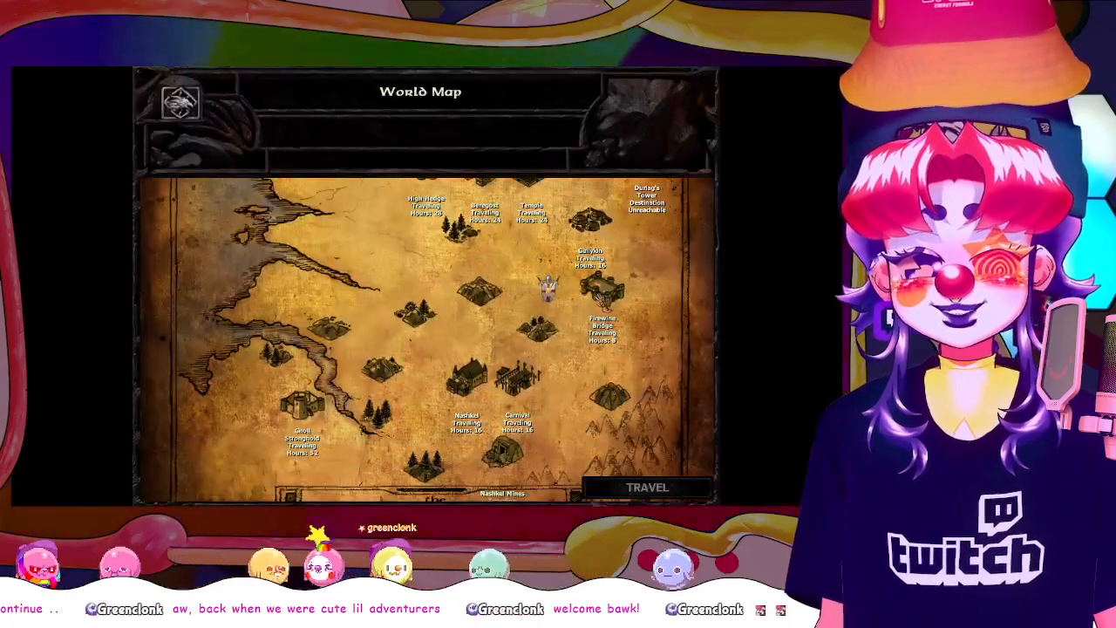
left_click(602, 288)
left_click(665, 487)
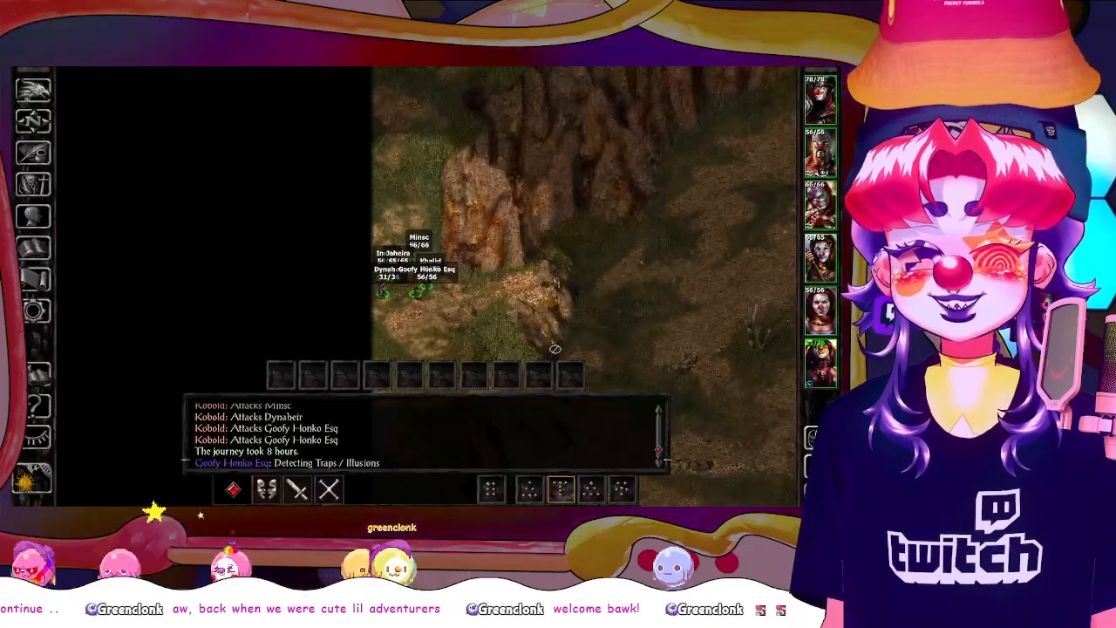
Send the party east from the arrival point toward the ruined gatehouse, and inspect the boulder pile beside its wall up close
left_click_drag(649, 279, 475, 281)
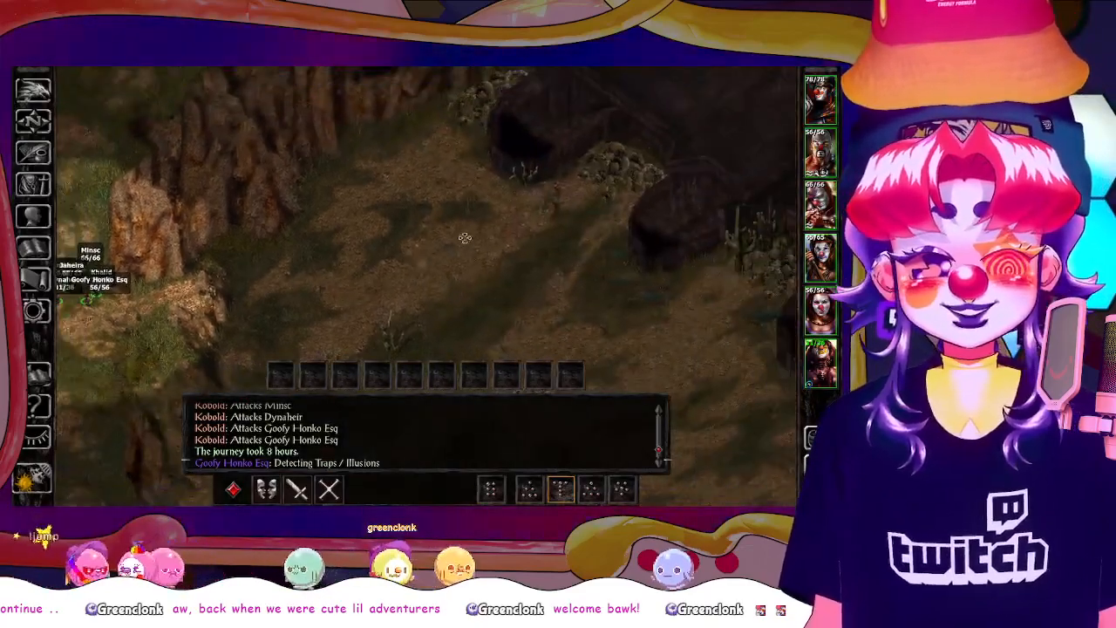
left_click_drag(663, 188, 380, 180)
left_click_drag(641, 338, 472, 240)
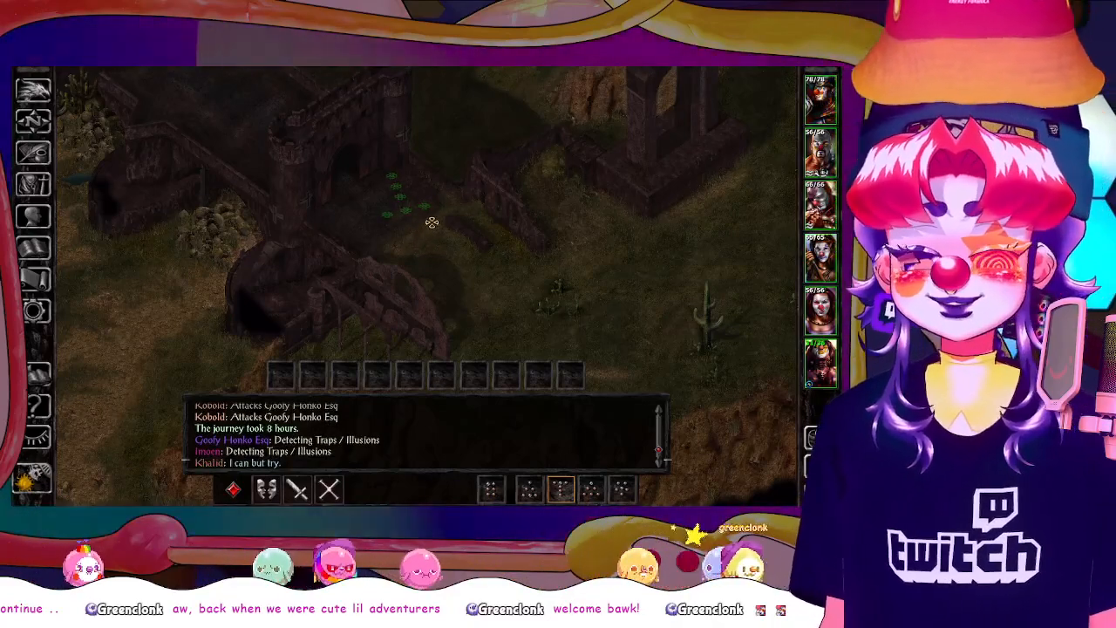
left_click_drag(96, 258, 758, 256)
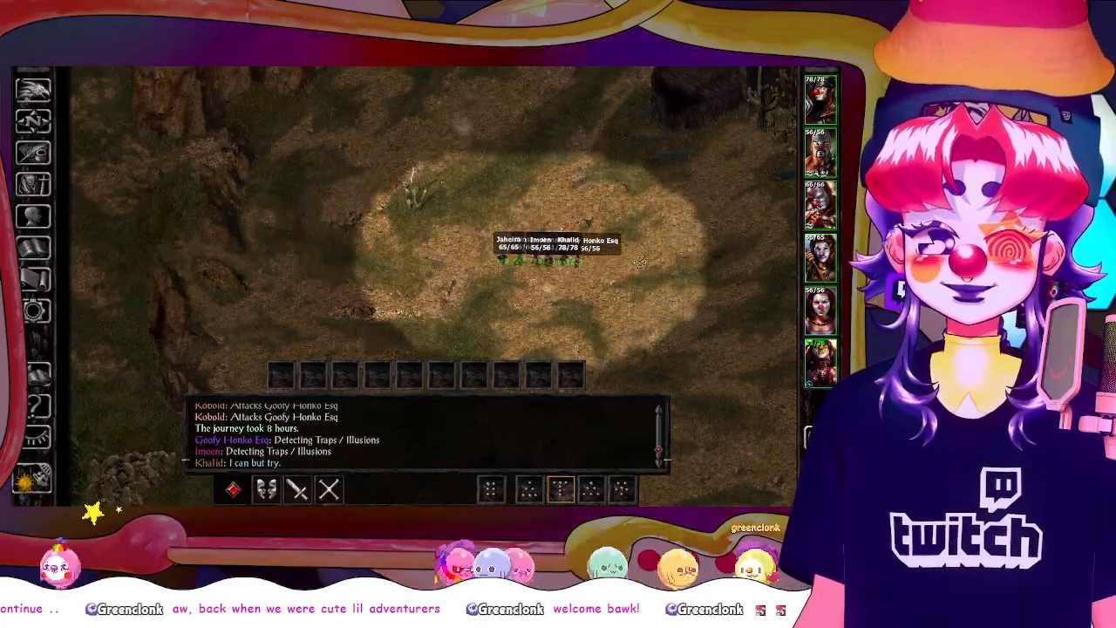
left_click_drag(640, 262, 463, 248)
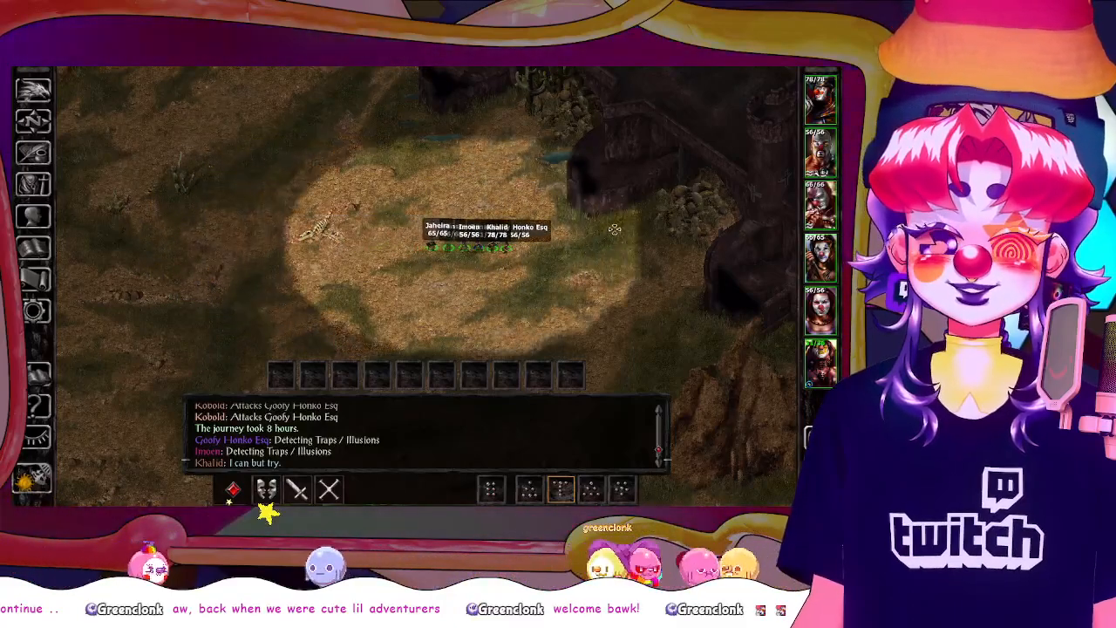
left_click_drag(684, 238, 536, 283)
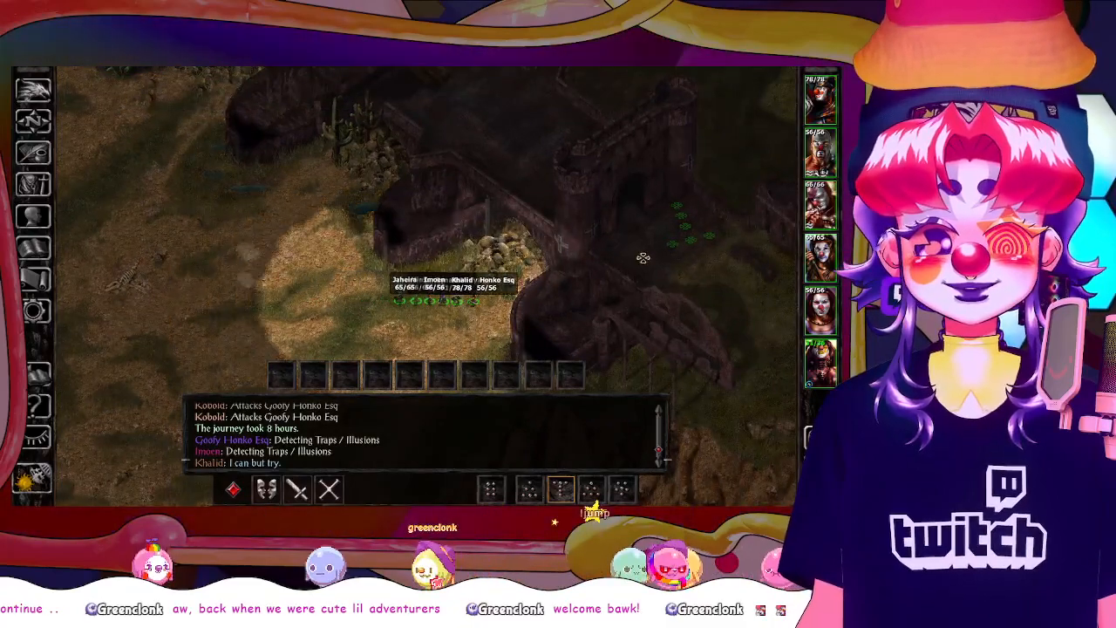
left_click_drag(640, 259, 517, 80)
left_click_drag(377, 97, 493, 214)
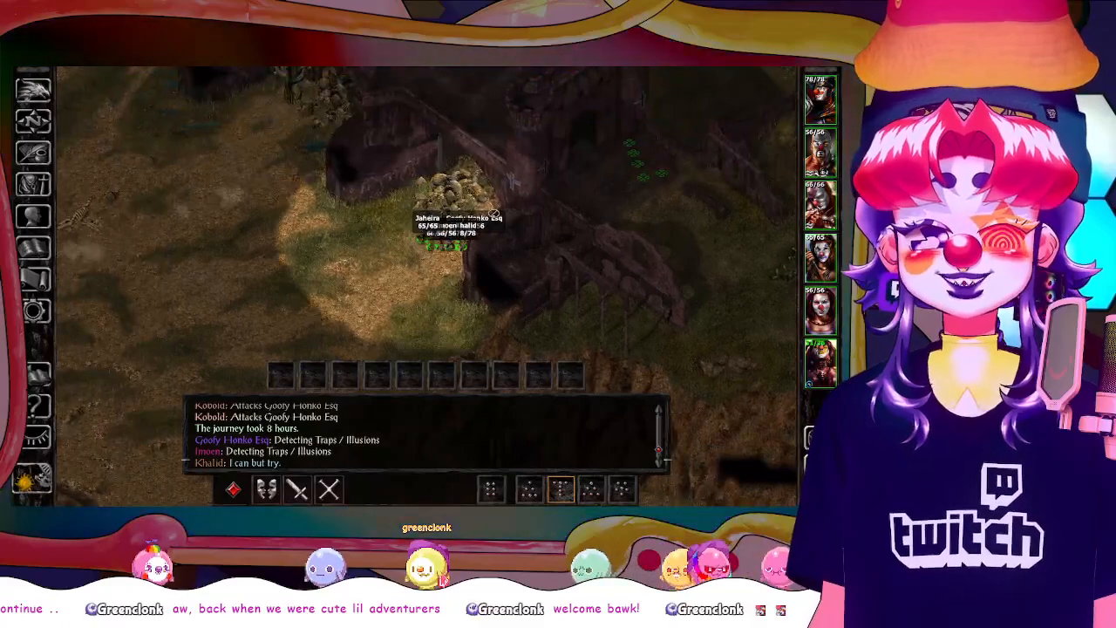
scroll(493, 214, "up", 3)
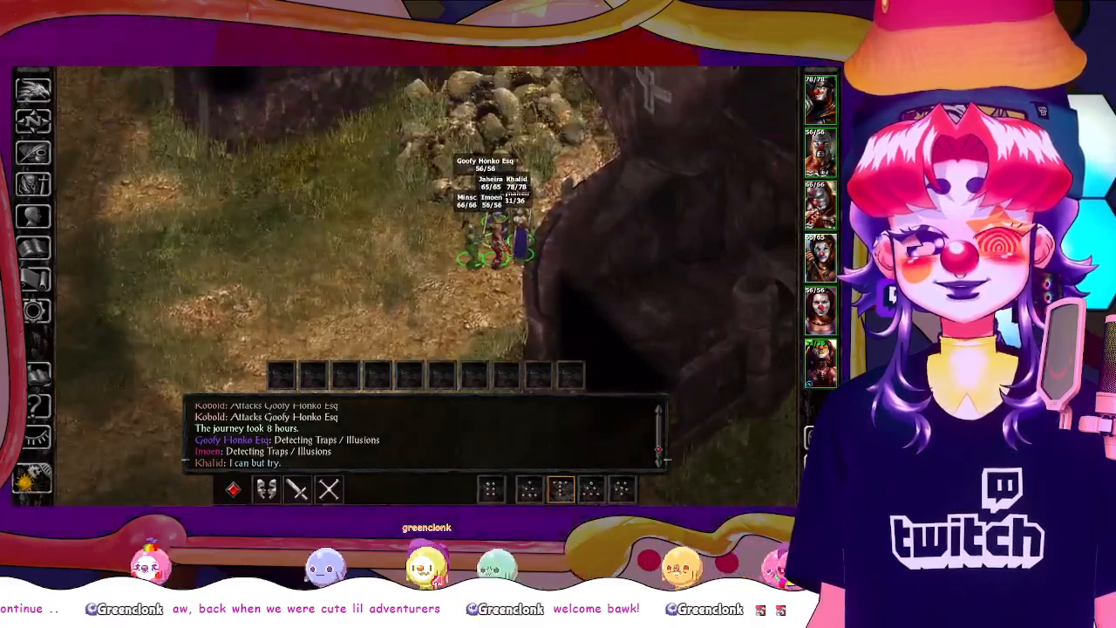
left_click_drag(586, 163, 586, 245)
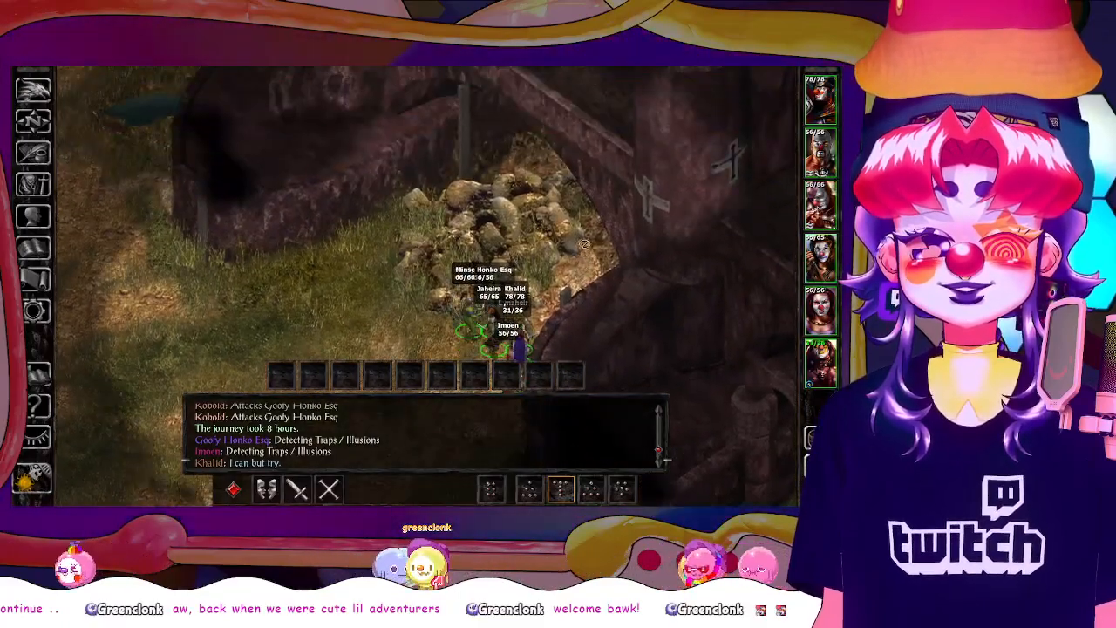
Send the party back west and north around the rocky cliff toward the cactus field
scroll(586, 243, "down", 5)
left_click_drag(285, 169, 503, 256)
left_click_drag(384, 203, 590, 239)
left_click_drag(389, 282, 446, 232)
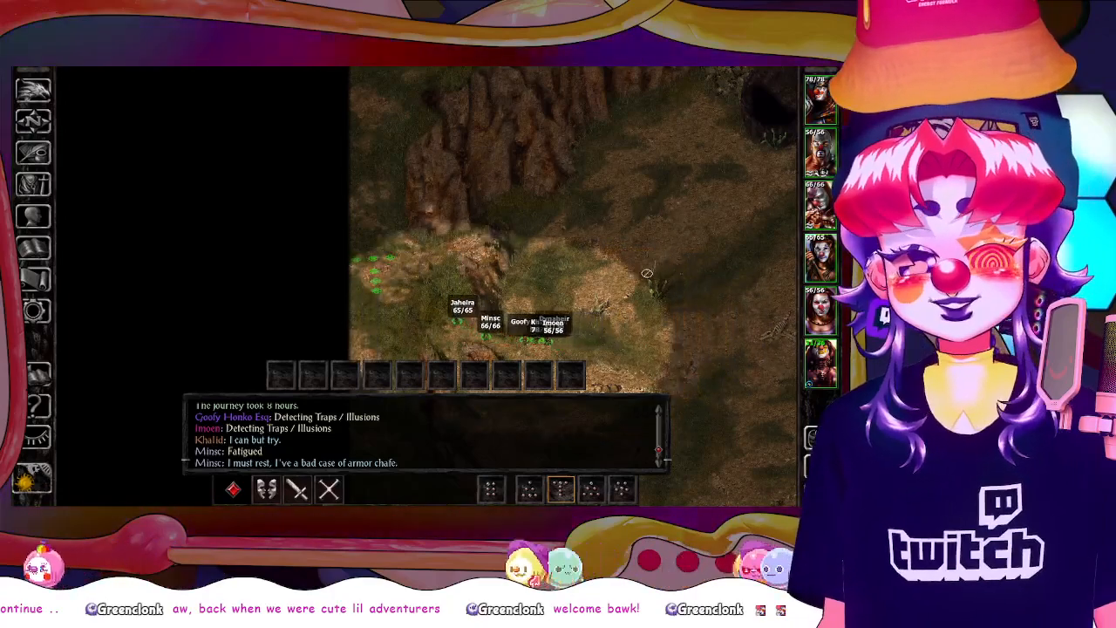
left_click_drag(496, 192, 568, 301)
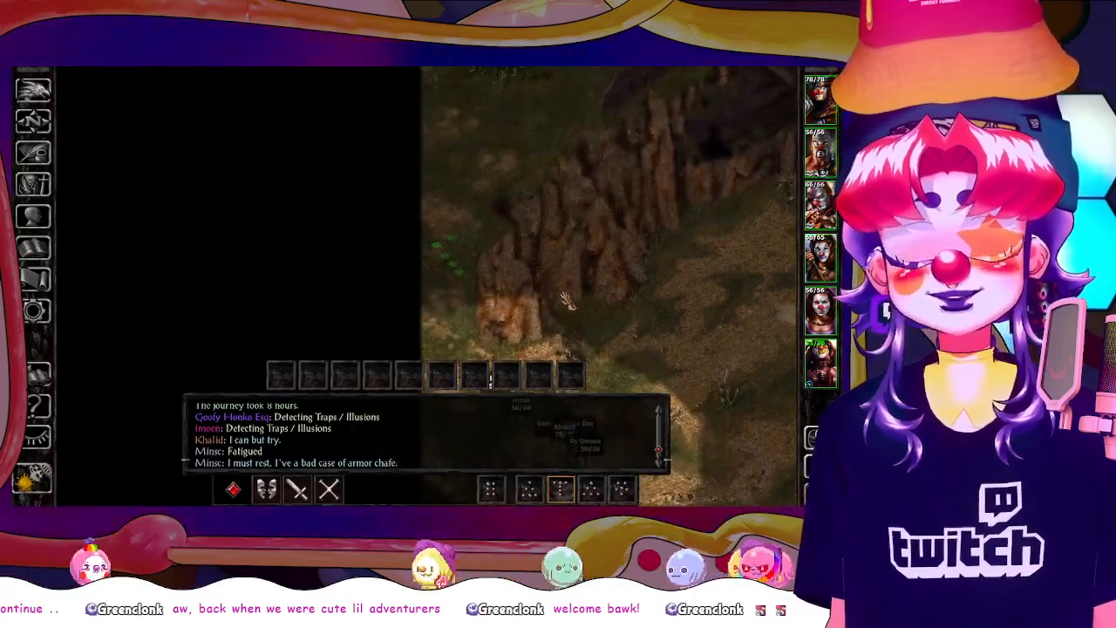
left_click(459, 187)
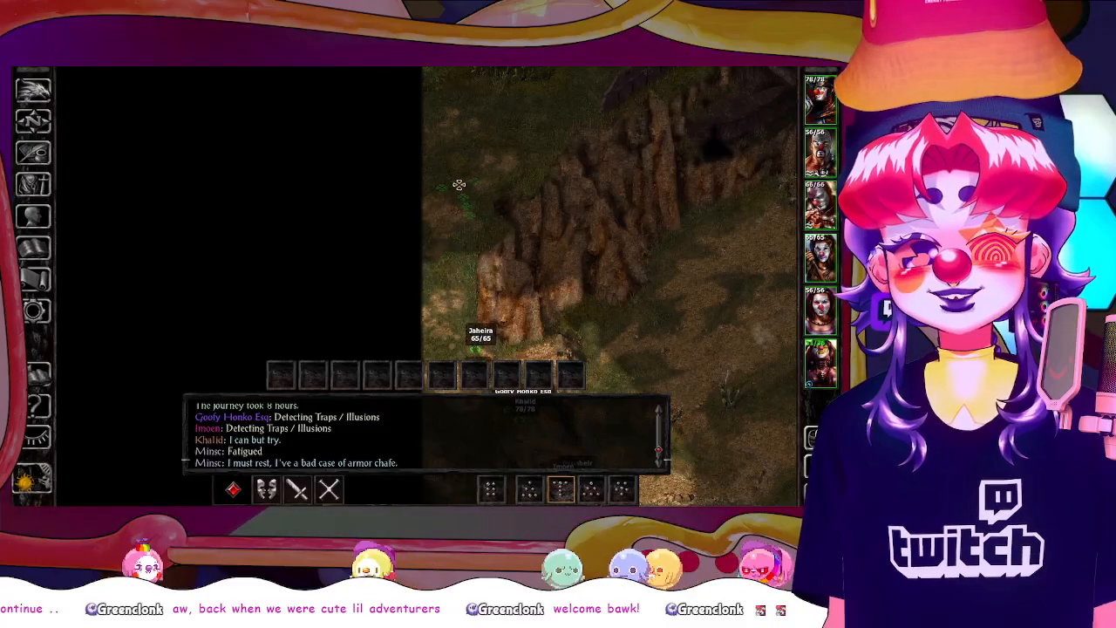
left_click_drag(469, 208, 506, 301)
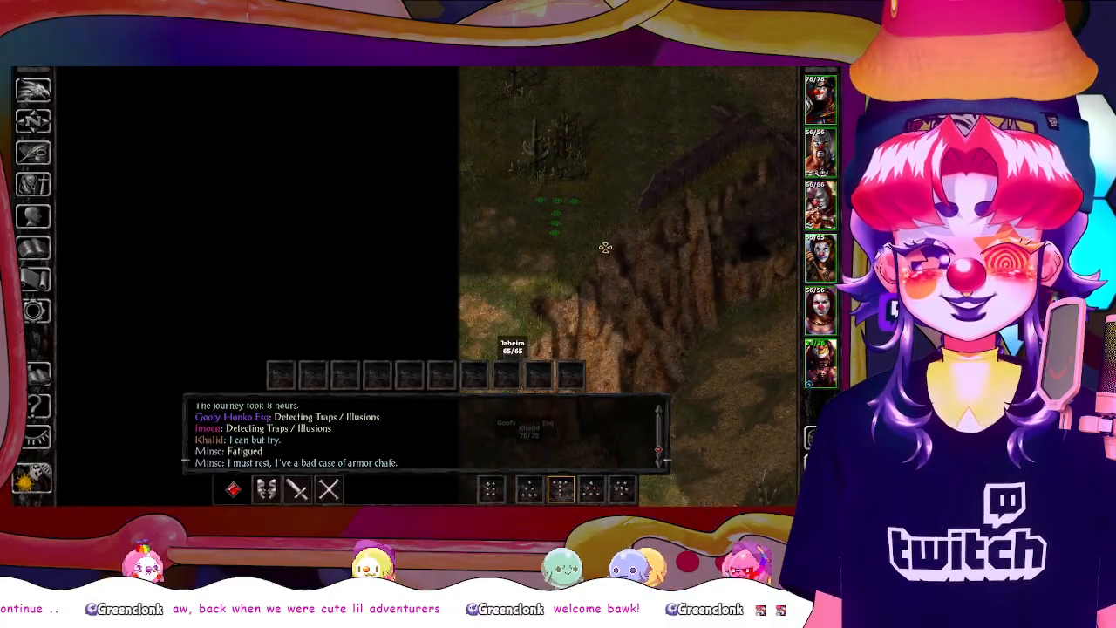
left_click_drag(605, 248, 565, 324)
left_click_drag(566, 274, 531, 322)
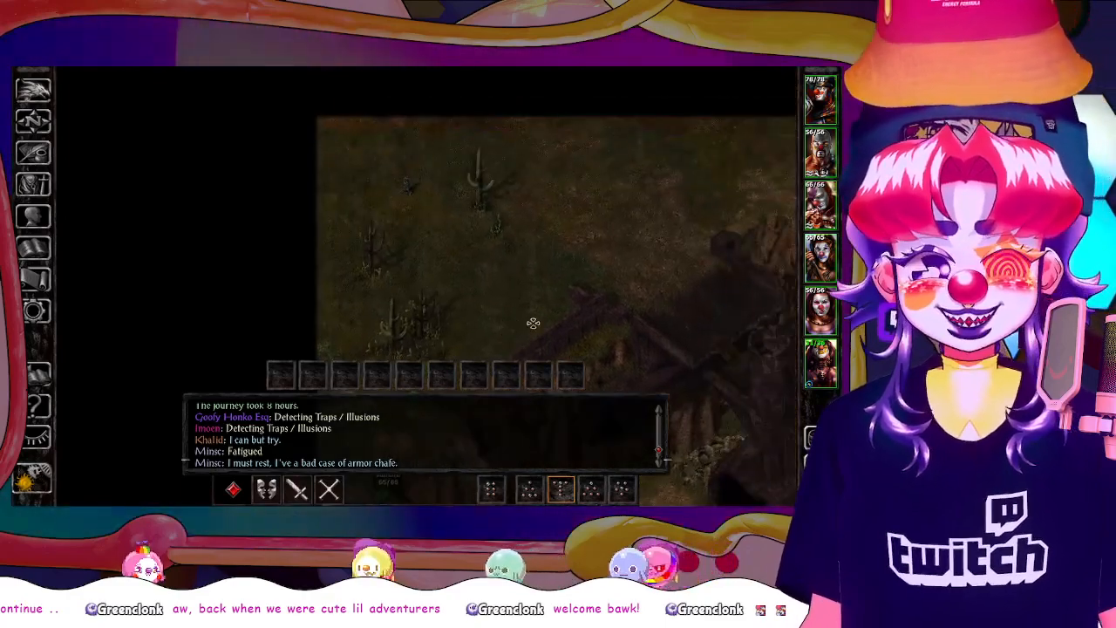
Send the party east past the broken walls and down into the ruins beside the round tower
left_click(682, 305)
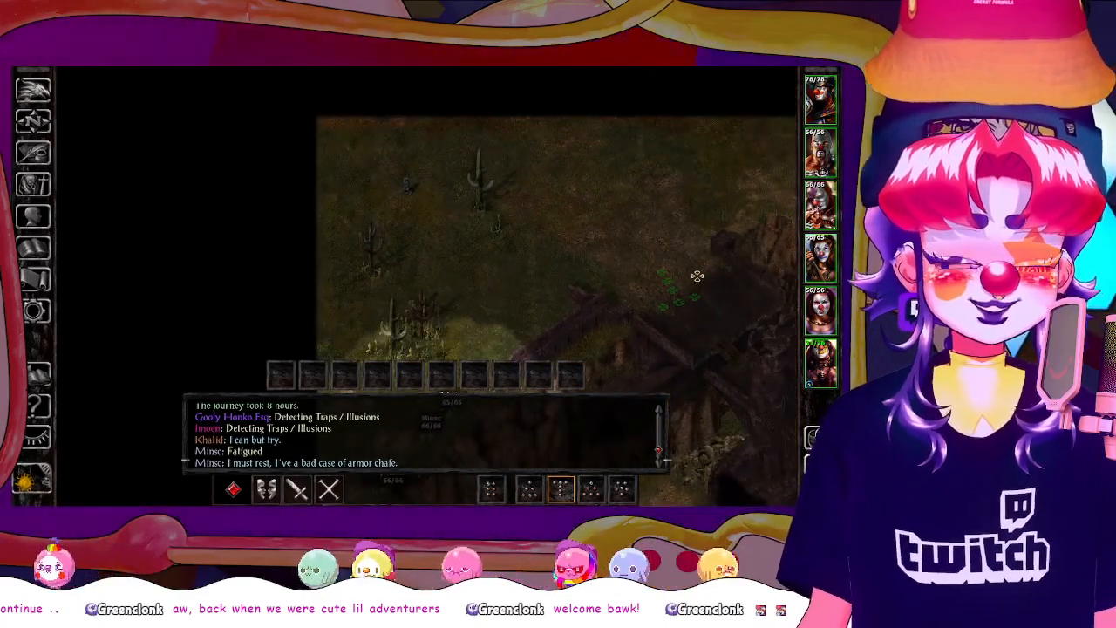
left_click_drag(696, 271, 565, 274)
scroll(565, 274, "up", 5)
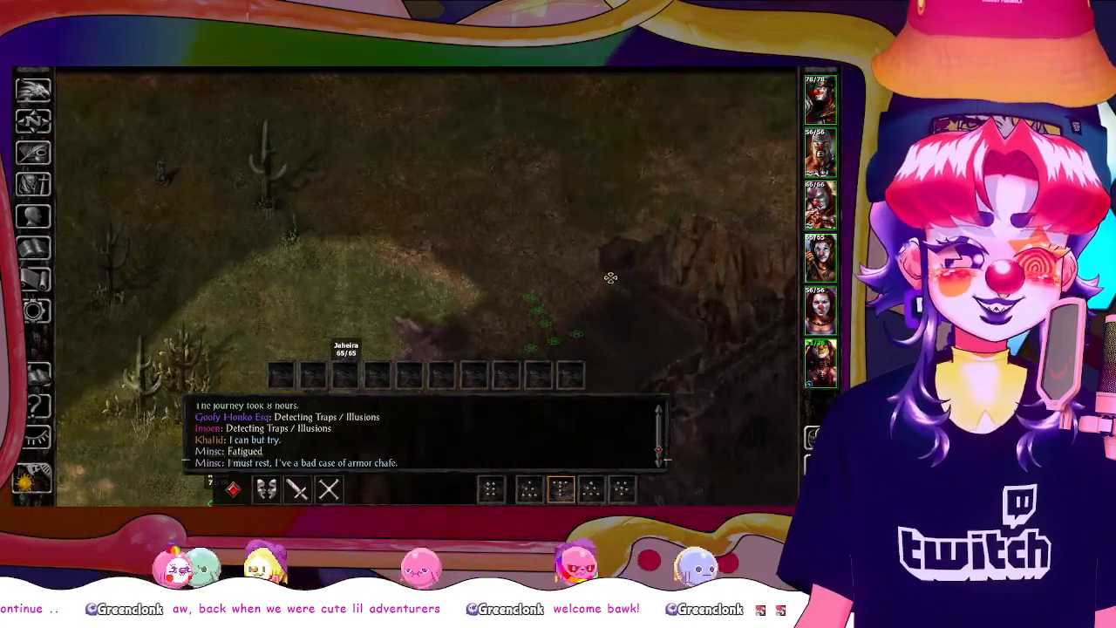
left_click_drag(630, 289, 551, 255)
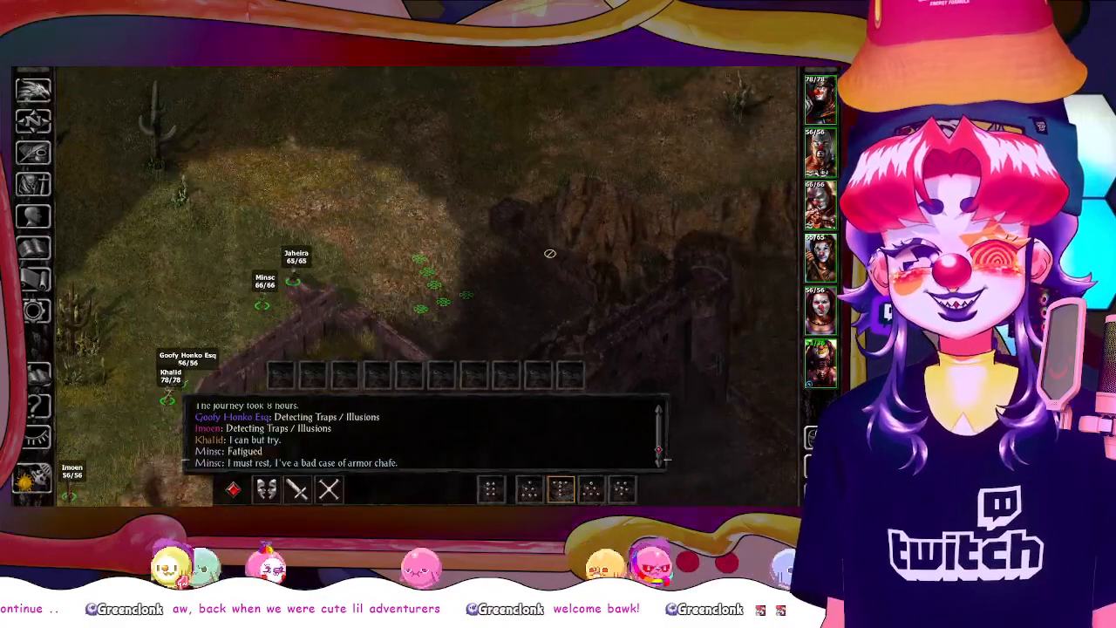
scroll(560, 250, "down", 2)
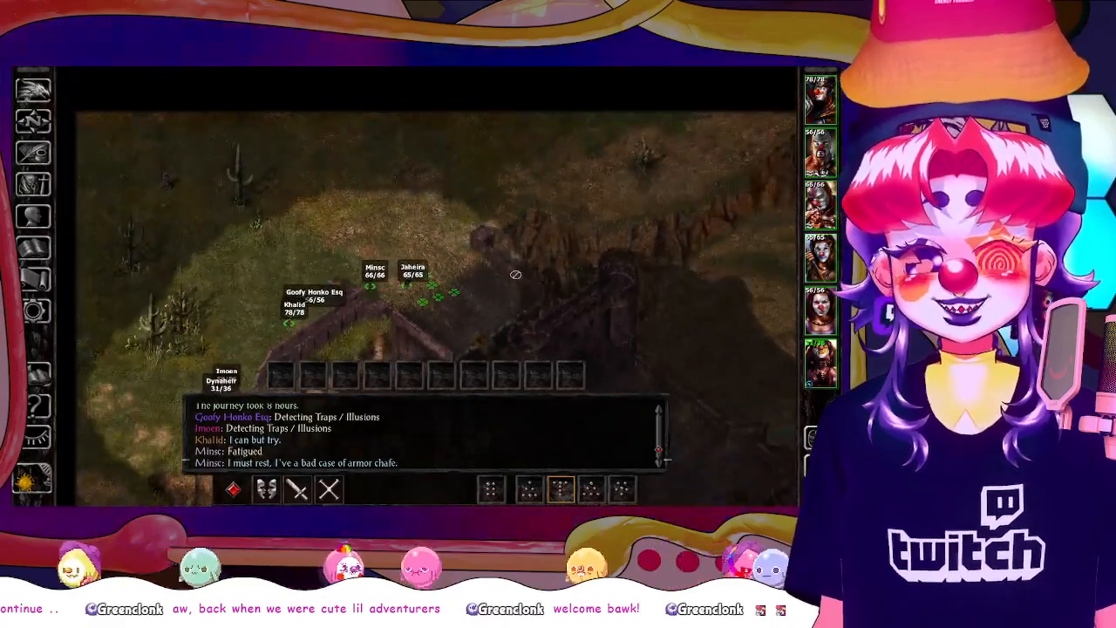
left_click_drag(539, 291, 511, 242)
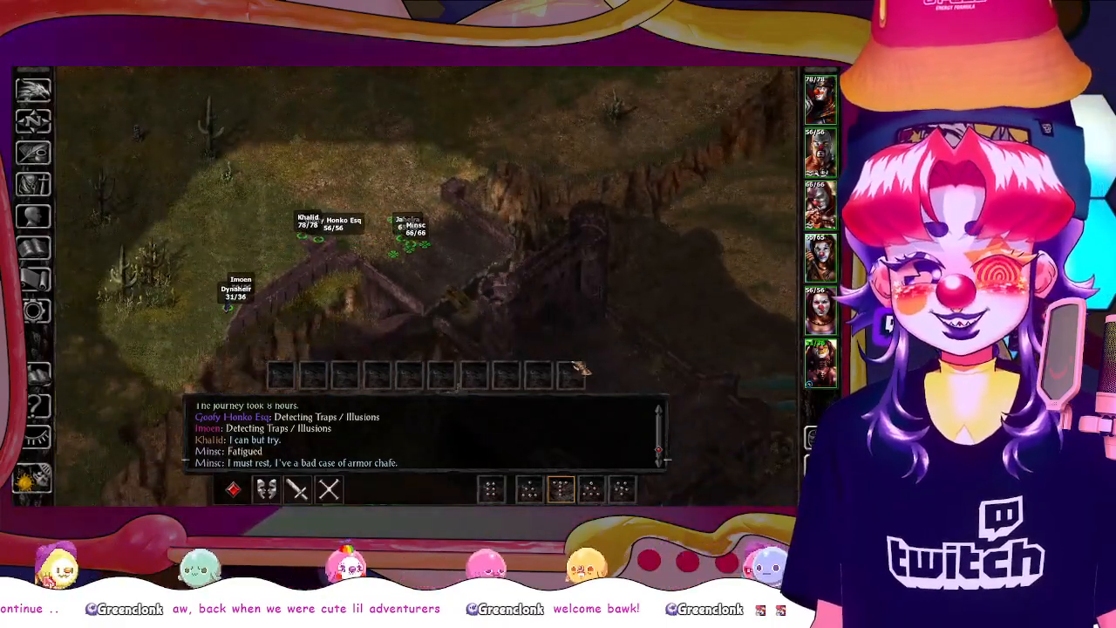
left_click_drag(605, 361, 561, 294)
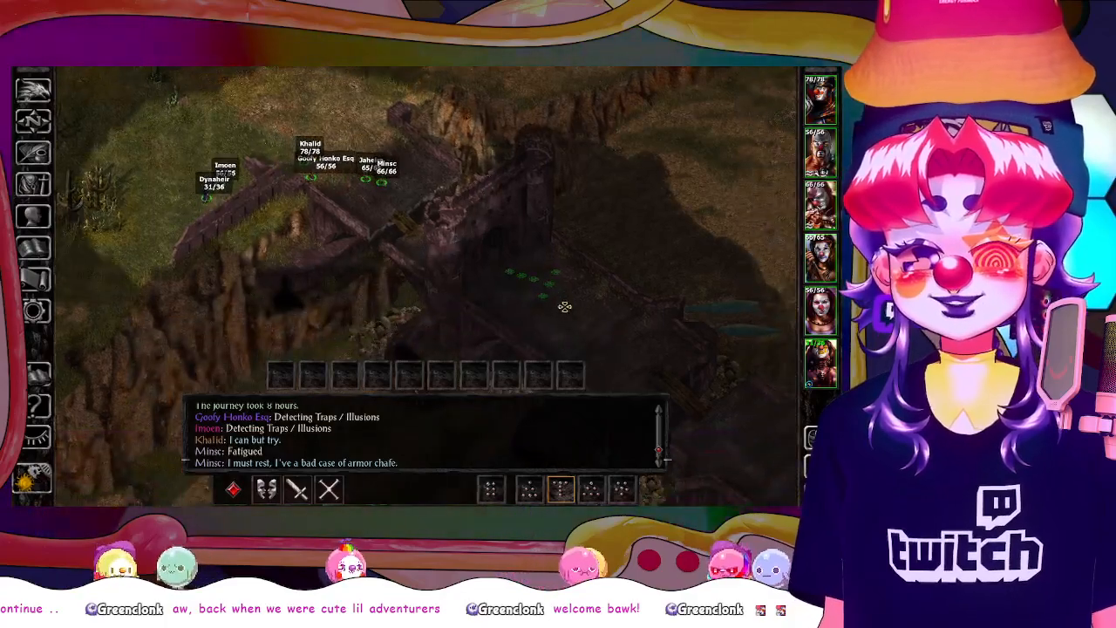
left_click(591, 332)
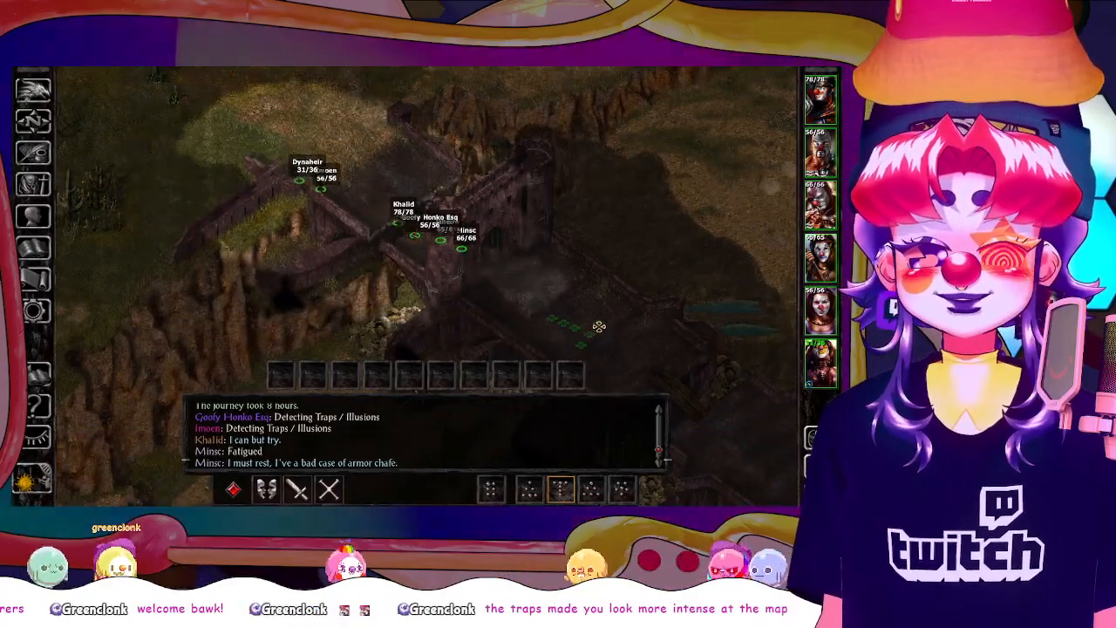
Send the party southeast across the broken stone bridge sections to the platform beside the lone figure
left_click_drag(600, 326, 525, 286)
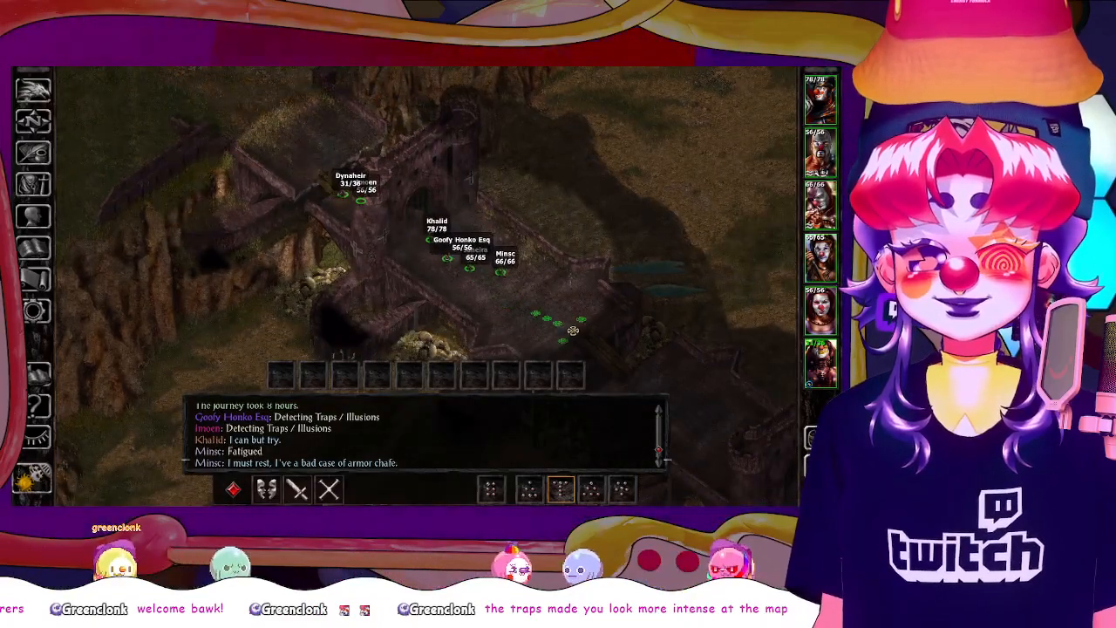
left_click_drag(573, 330, 524, 279)
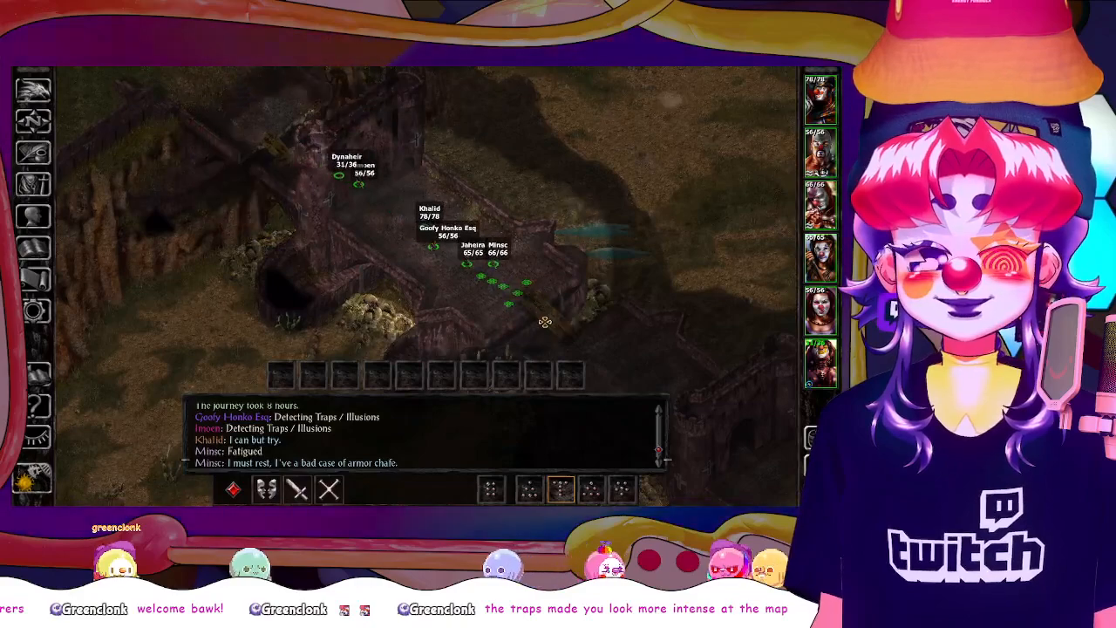
left_click_drag(564, 333, 506, 296)
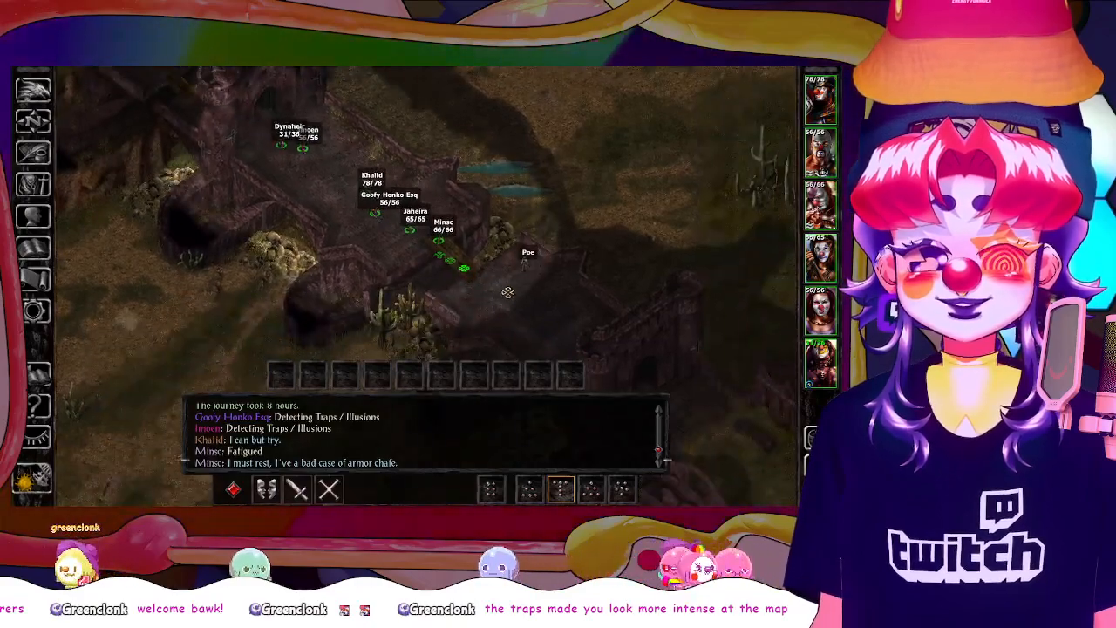
left_click(505, 293)
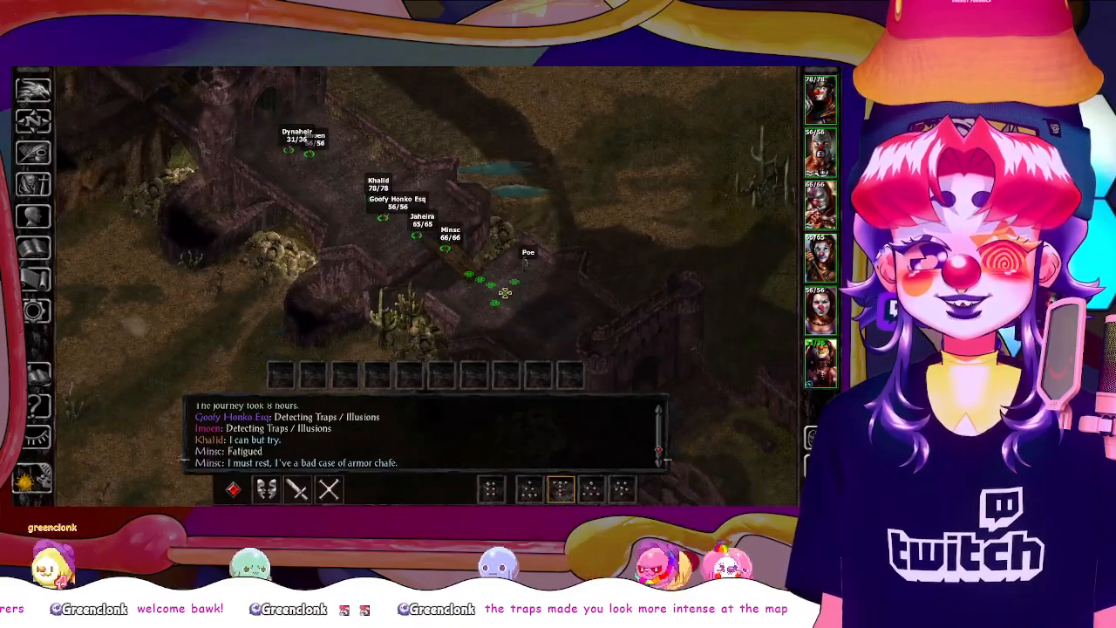
left_click(552, 324)
Send the party southeast through the twin-towered gatehouse onto the grass outside its arch
left_click_drag(588, 345, 455, 282)
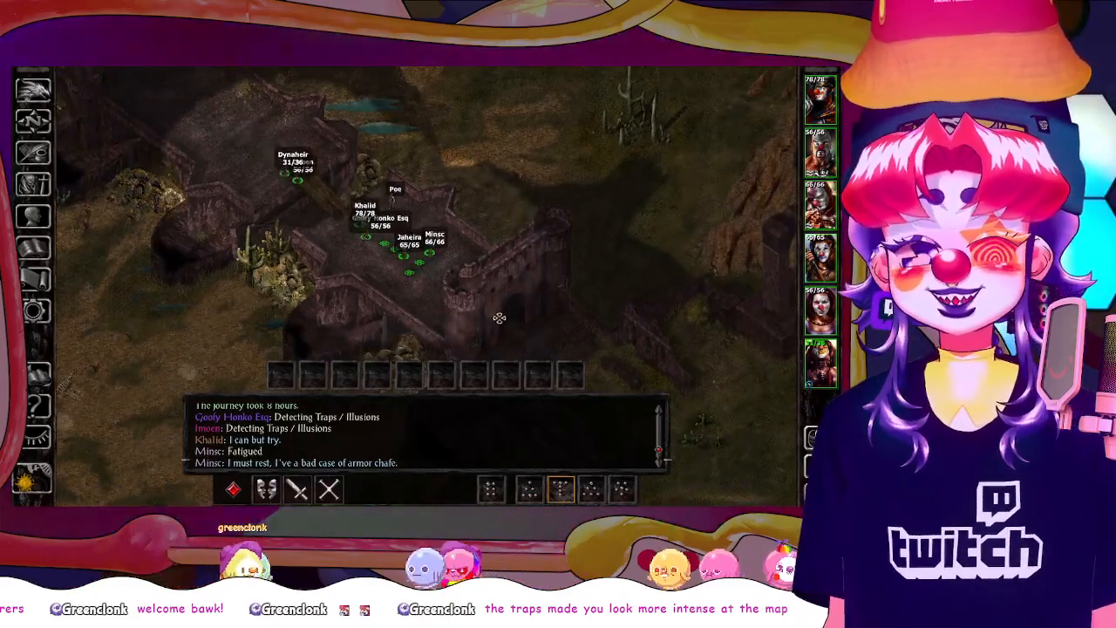
left_click_drag(426, 267, 572, 341)
left_click_drag(645, 320, 525, 261)
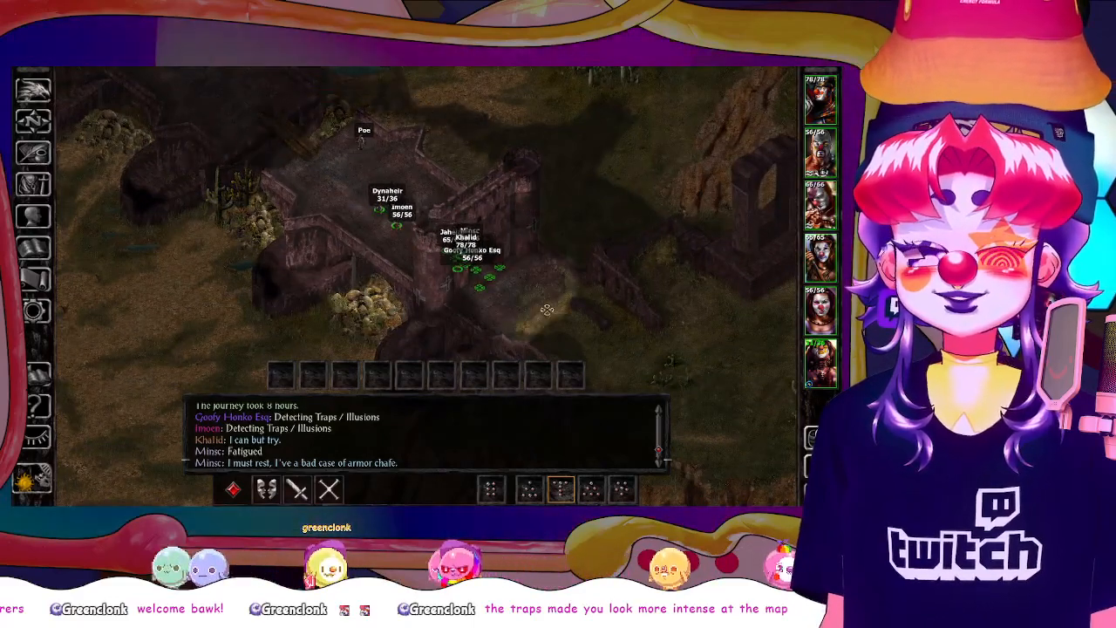
left_click(567, 297)
scroll(566, 283, "up", 3)
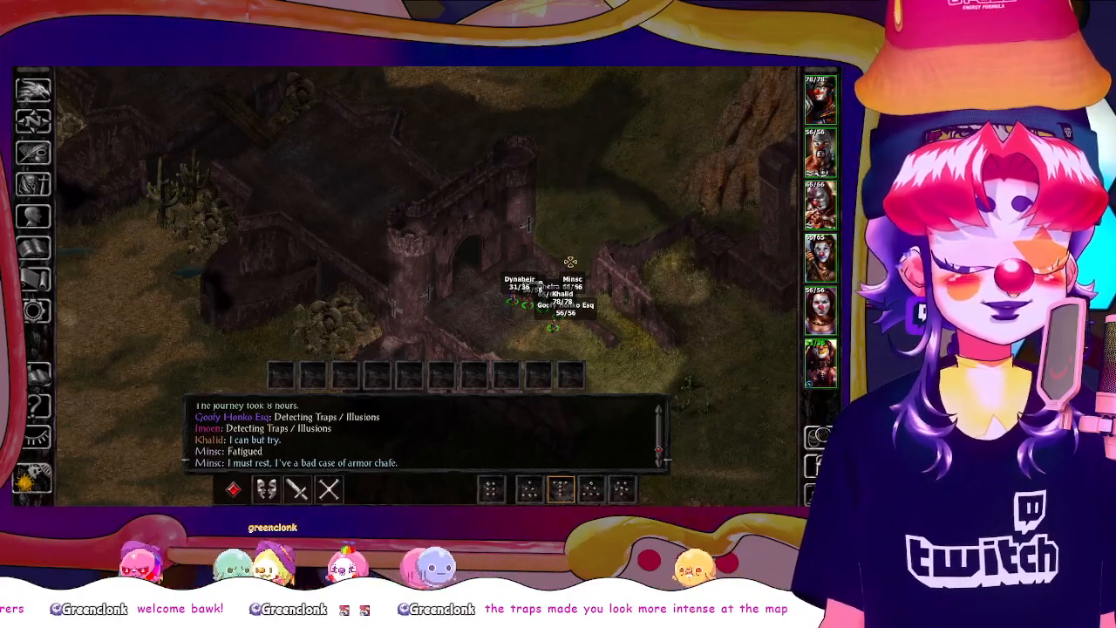
Review the game's graphics display options, leaving the settings as they are
key("o")
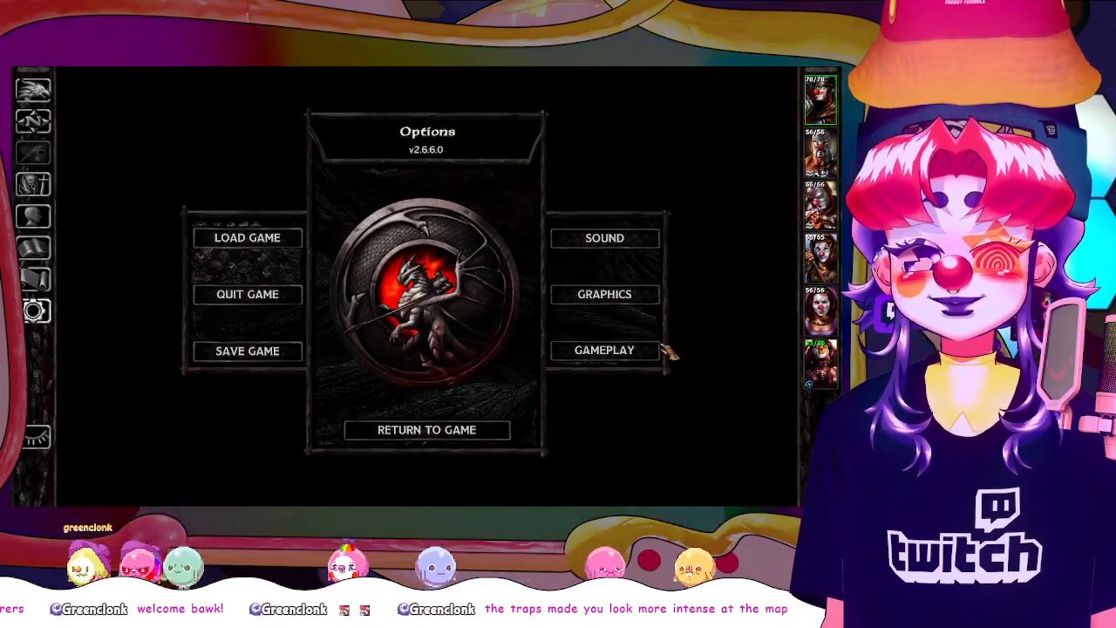
key("Escape")
scroll(660, 345, "up", 5)
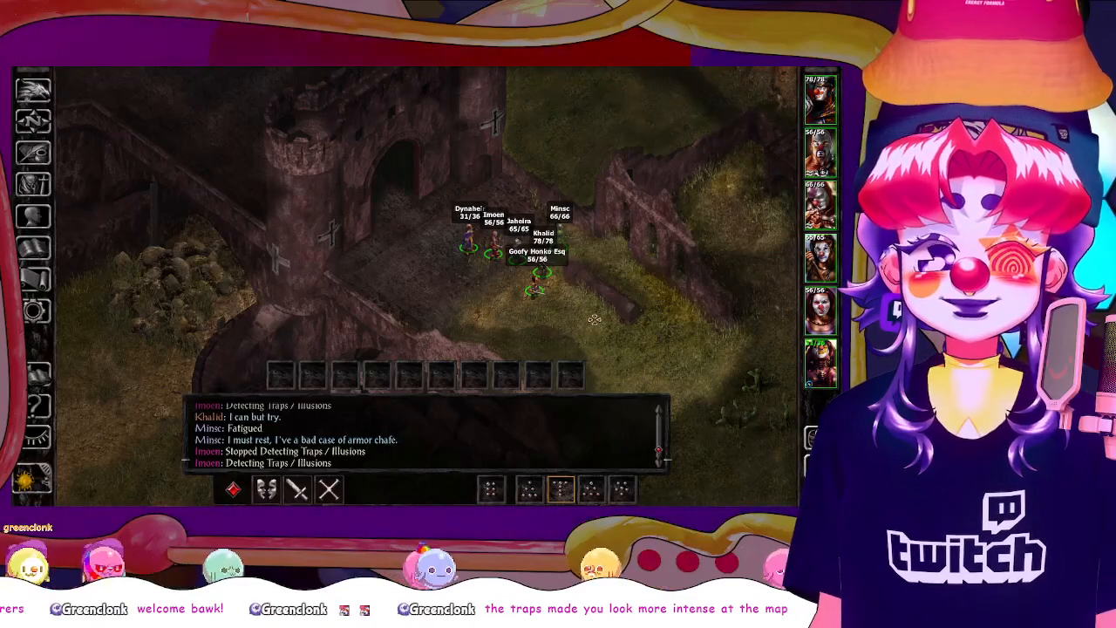
left_click_drag(601, 291, 611, 317)
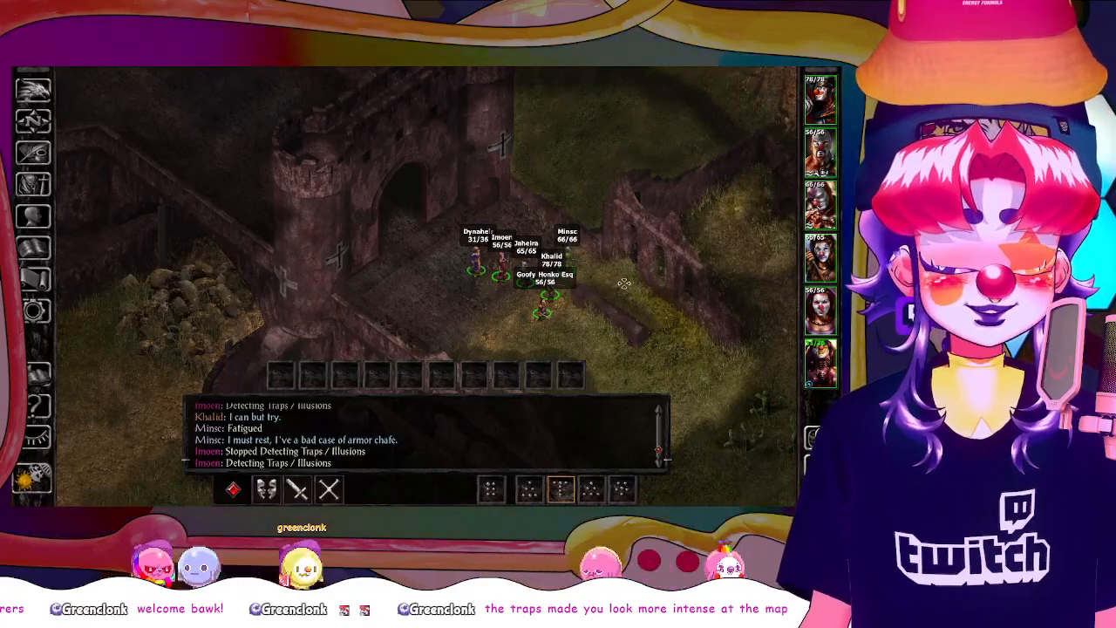
scroll(624, 283, "up", 3)
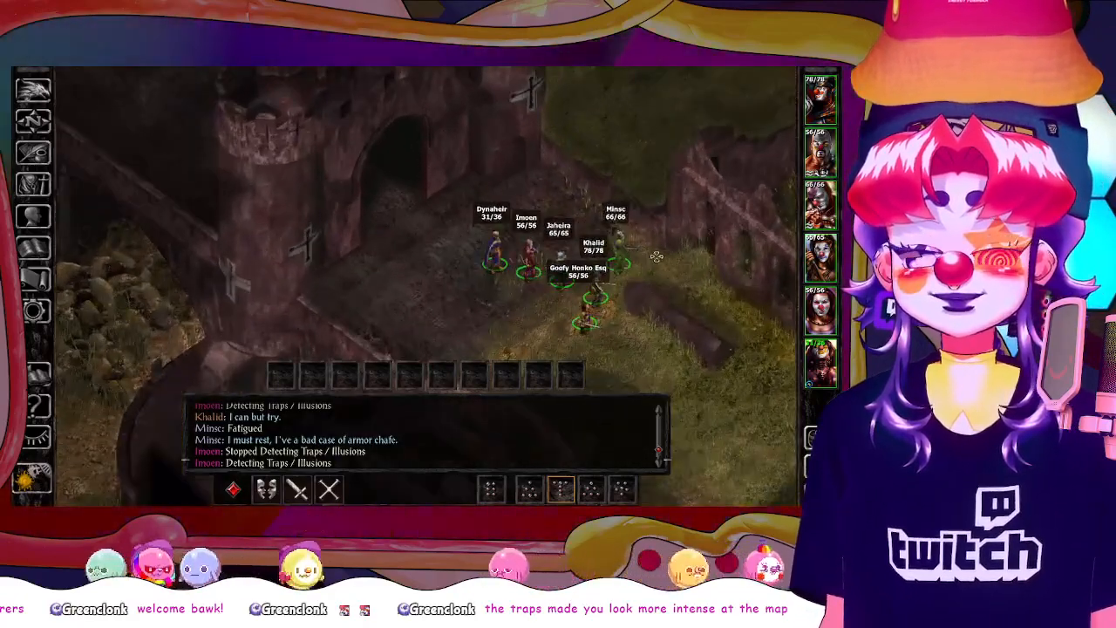
scroll(656, 257, "down", 3)
key("o")
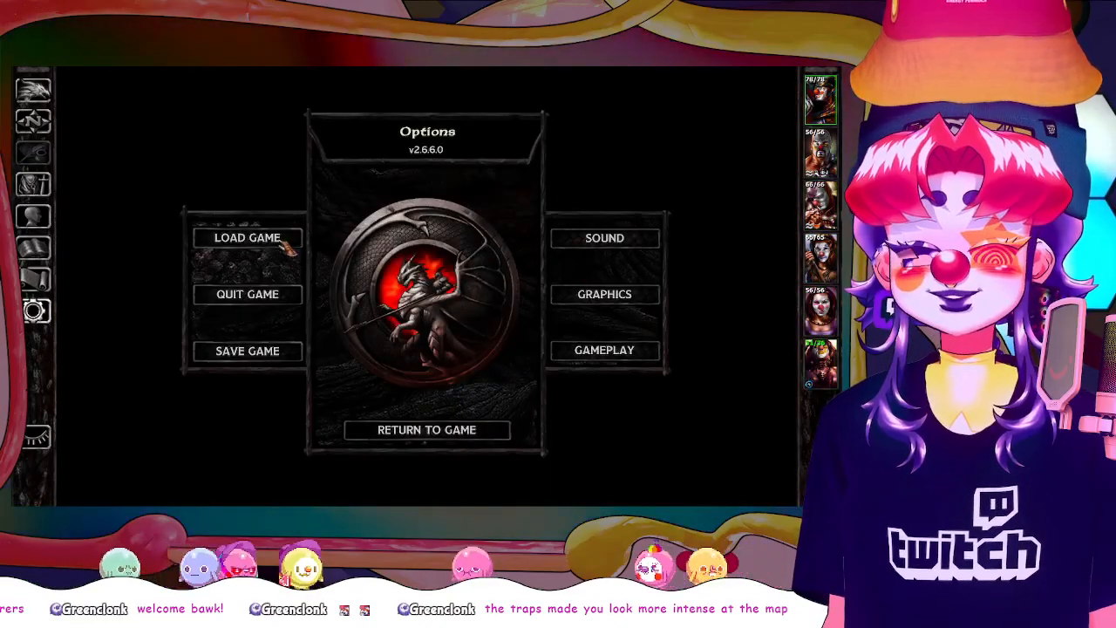
left_click(631, 296)
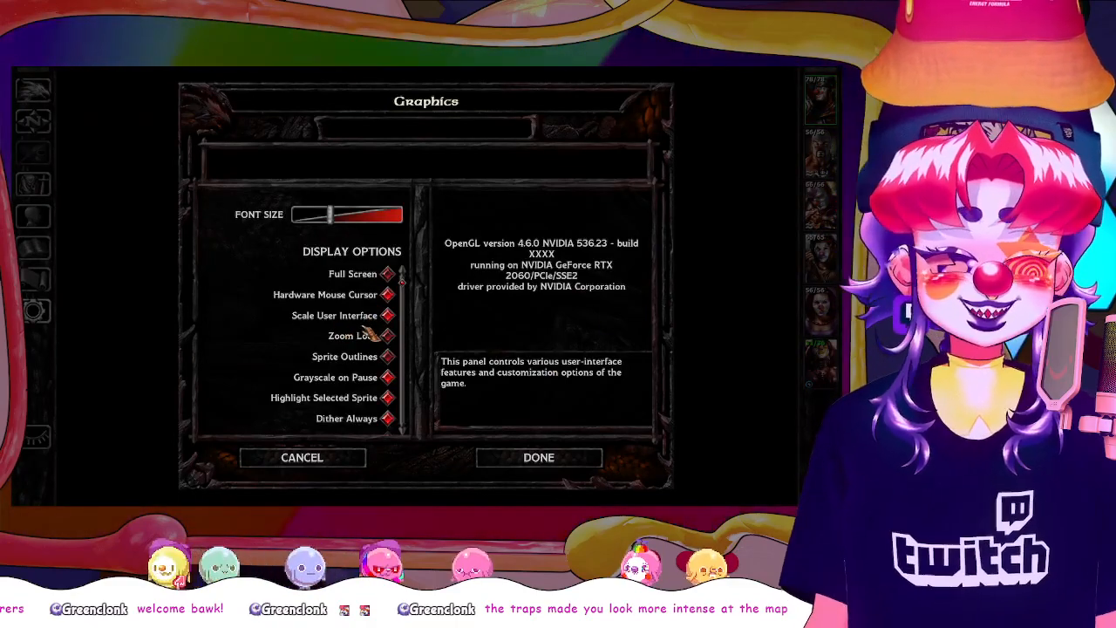
left_click(537, 453)
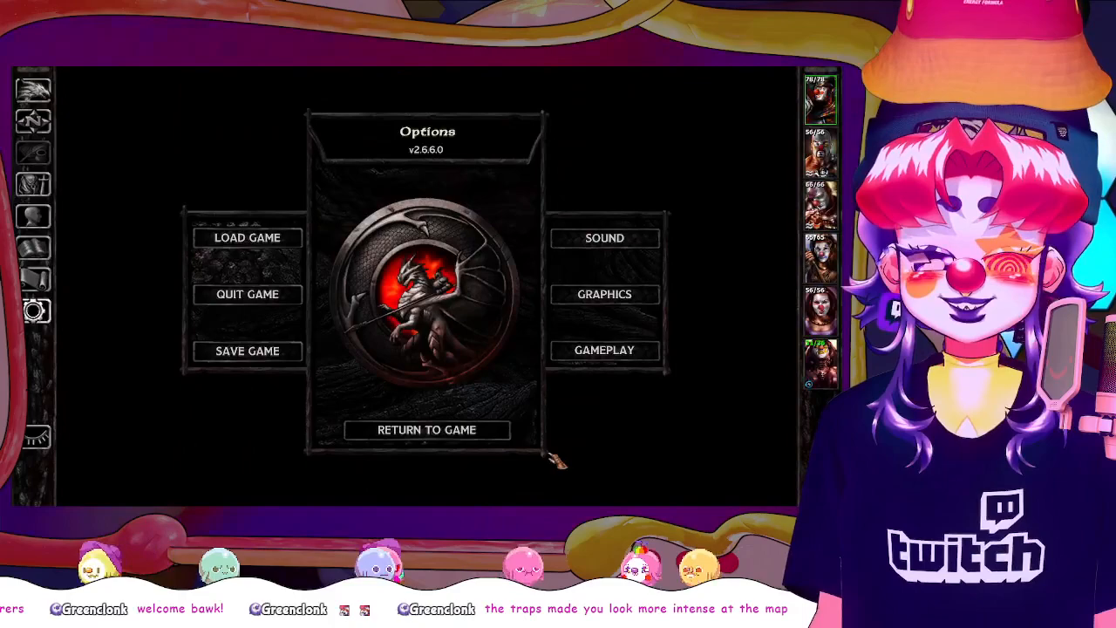
left_click(504, 430)
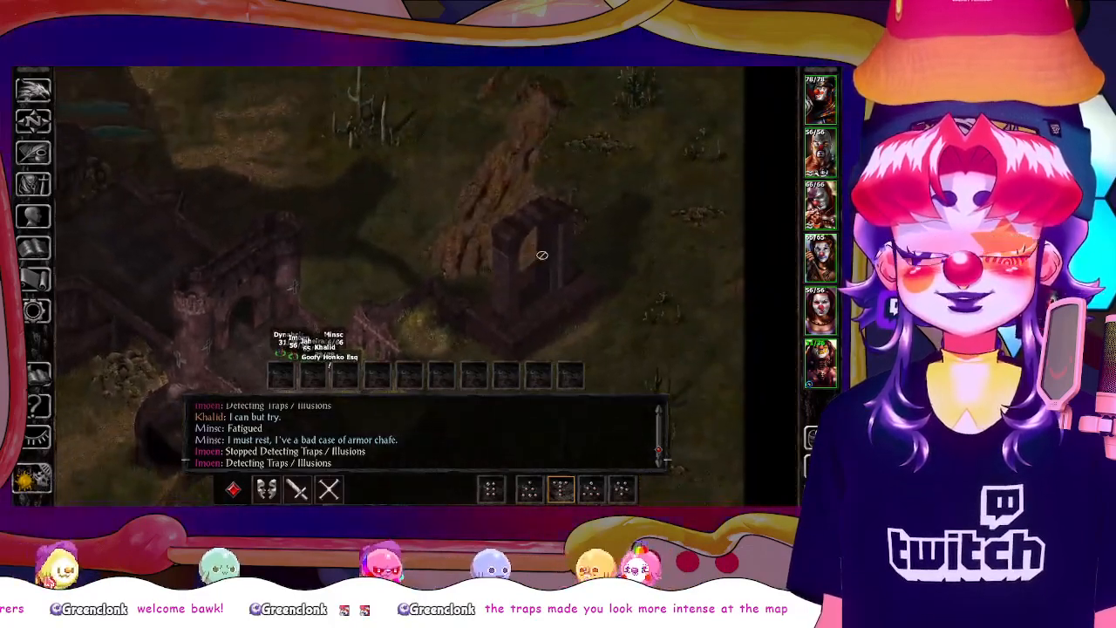
Examine the gatehouse, the broken walls beside it and the party up close for castle reference
scroll(514, 292, "up", 8)
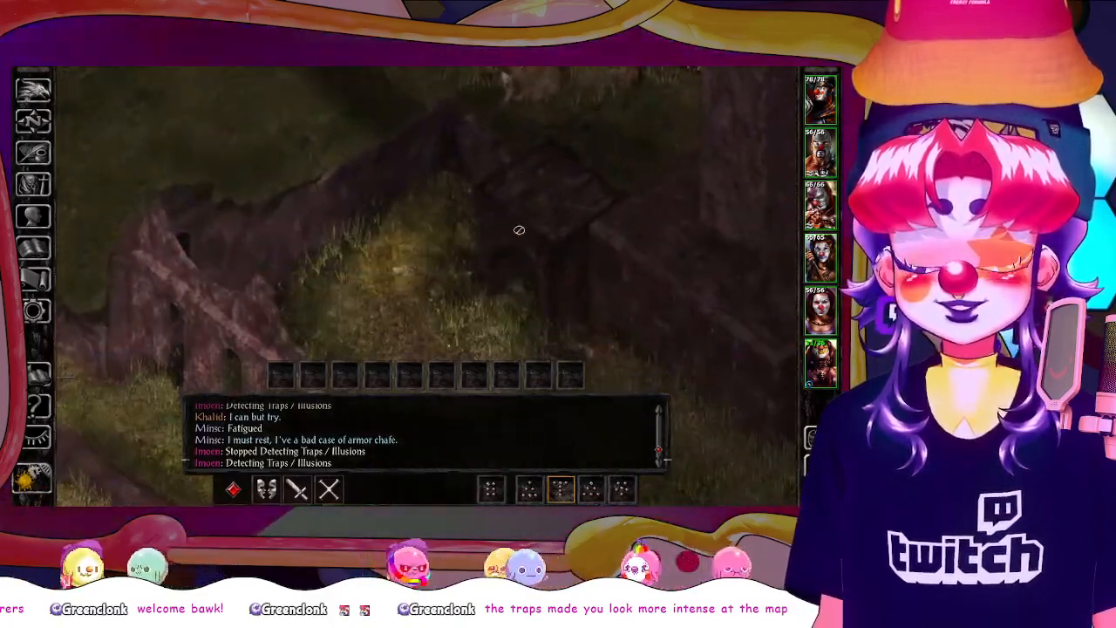
scroll(406, 244, "down", 8)
left_click_drag(401, 244, 587, 200)
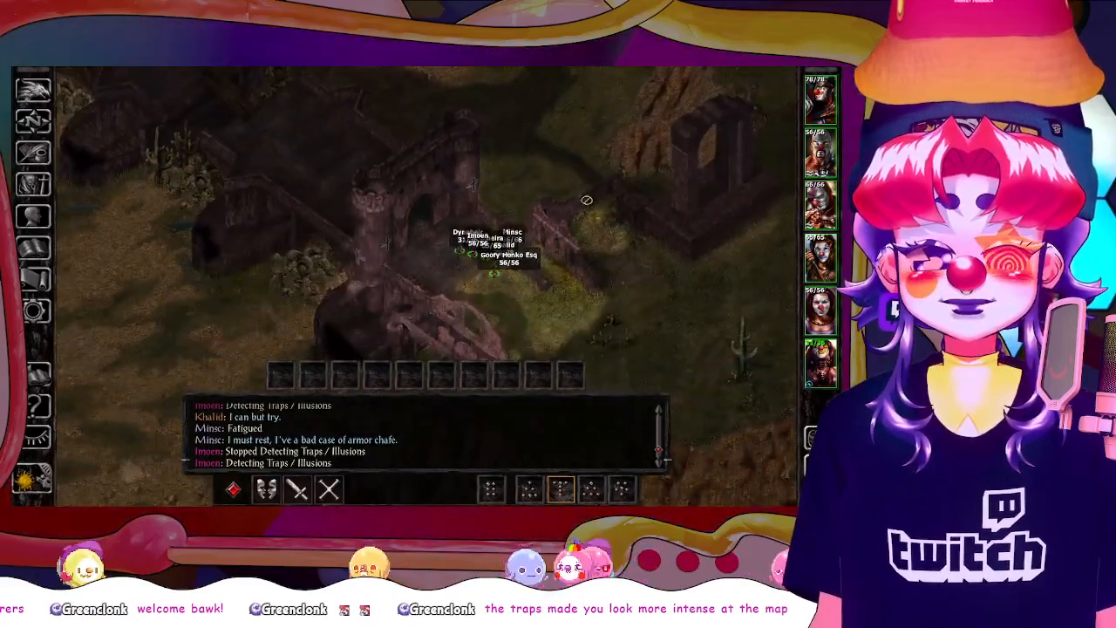
scroll(572, 231, "up", 5)
left_click_drag(689, 199, 660, 257)
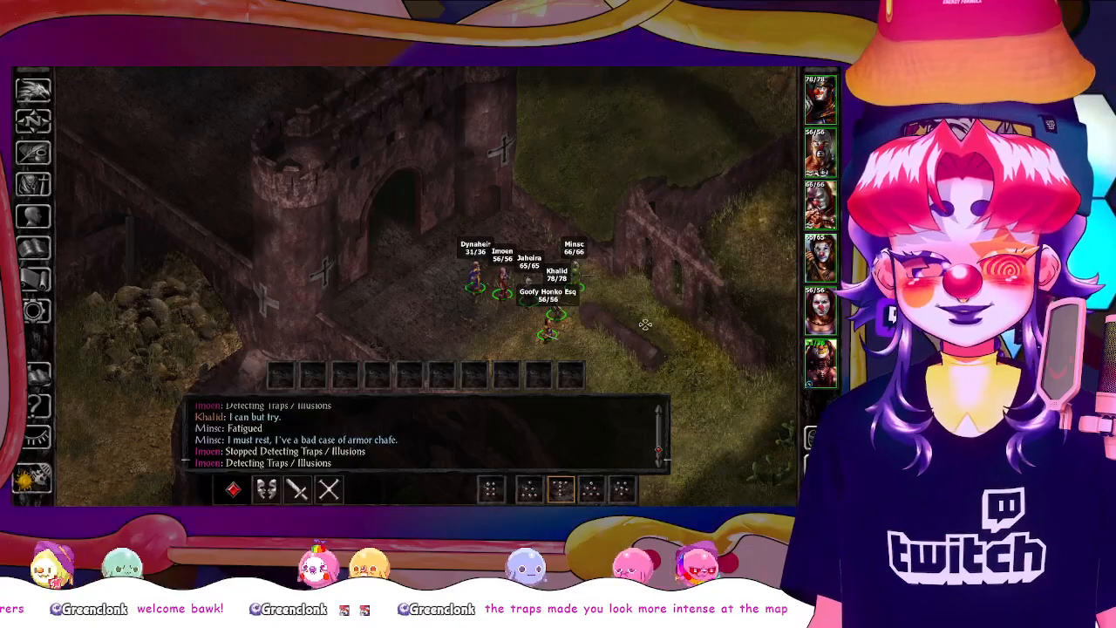
left_click_drag(645, 325, 602, 245)
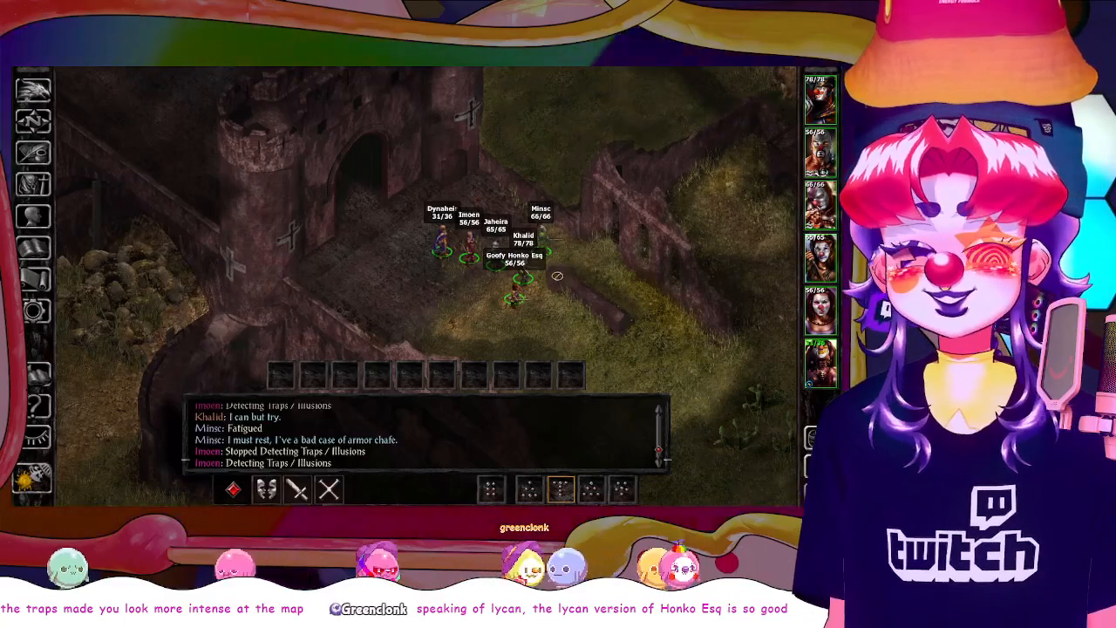
scroll(556, 275, "up", 3)
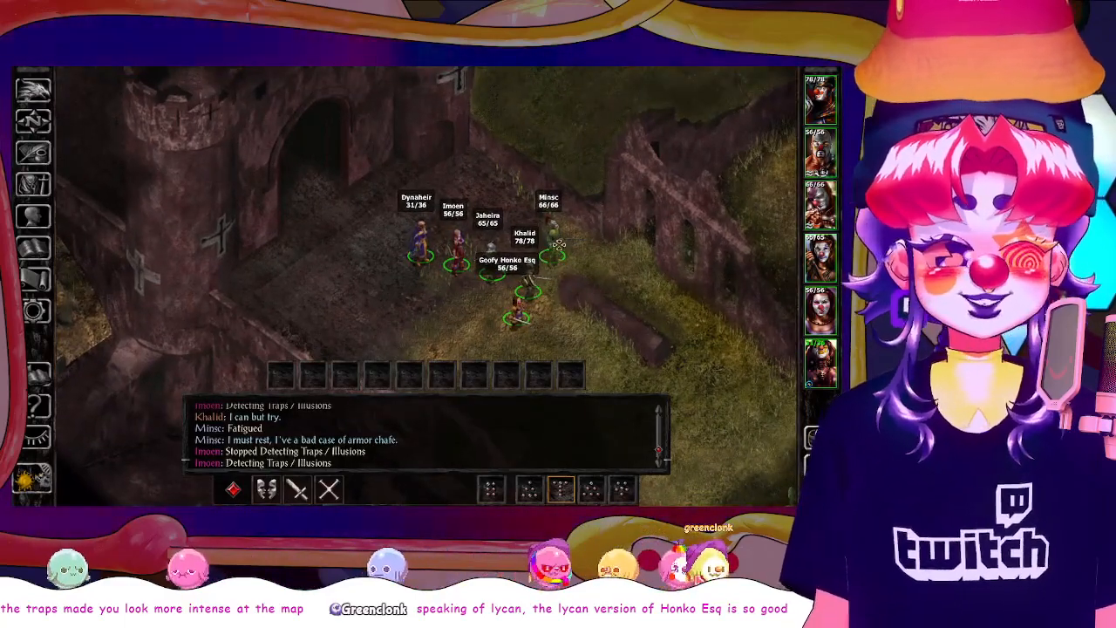
scroll(621, 279, "up", 3)
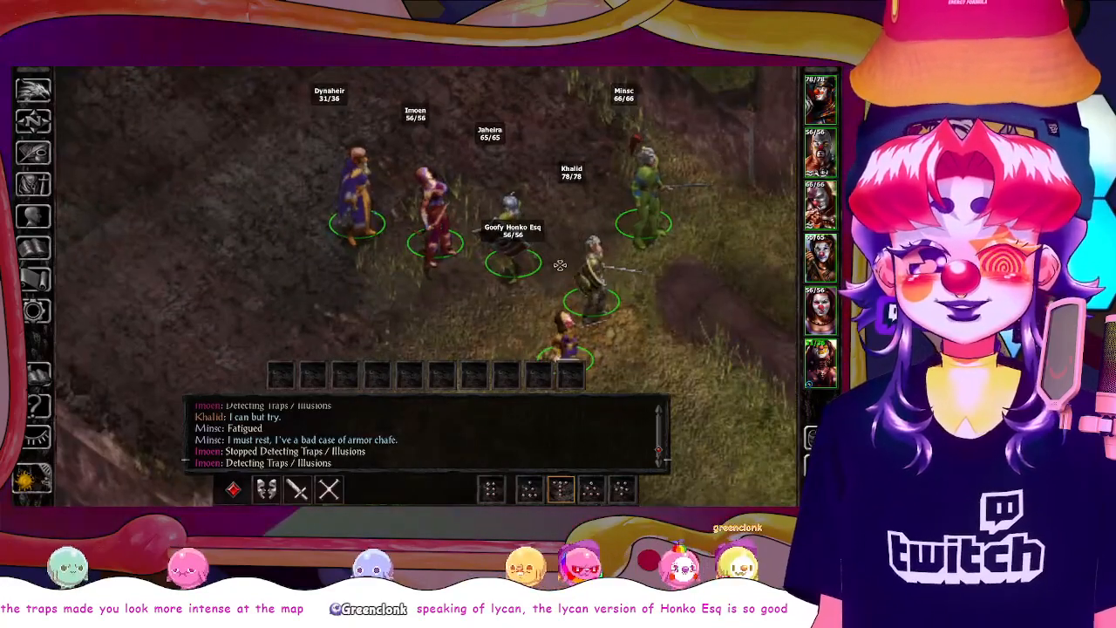
scroll(541, 279, "down", 6)
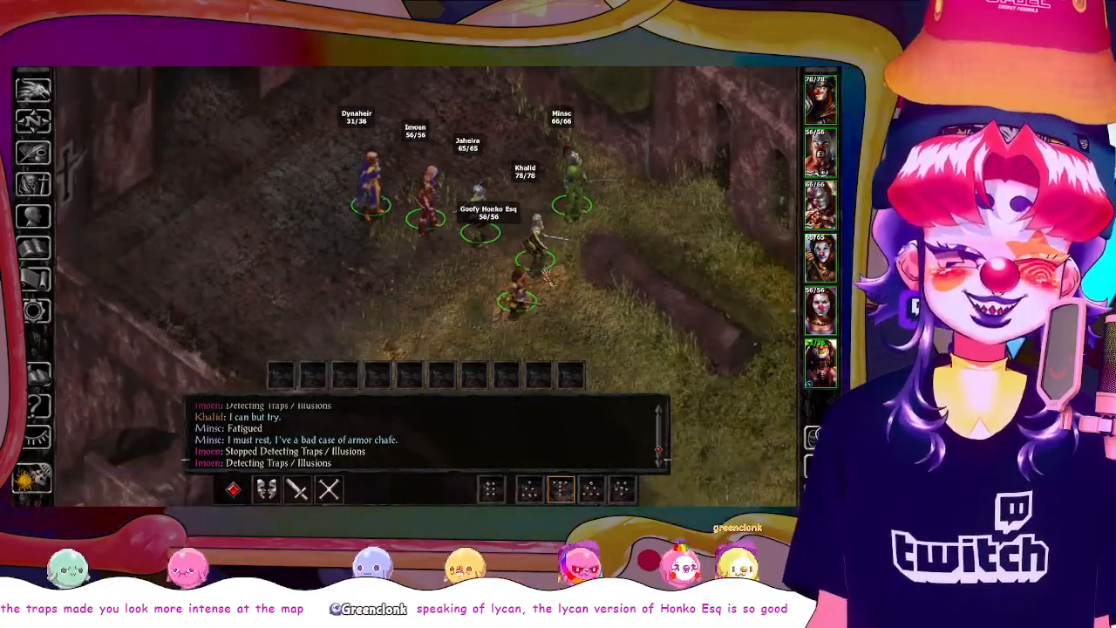
scroll(600, 209, "down", 2)
scroll(558, 227, "up", 5)
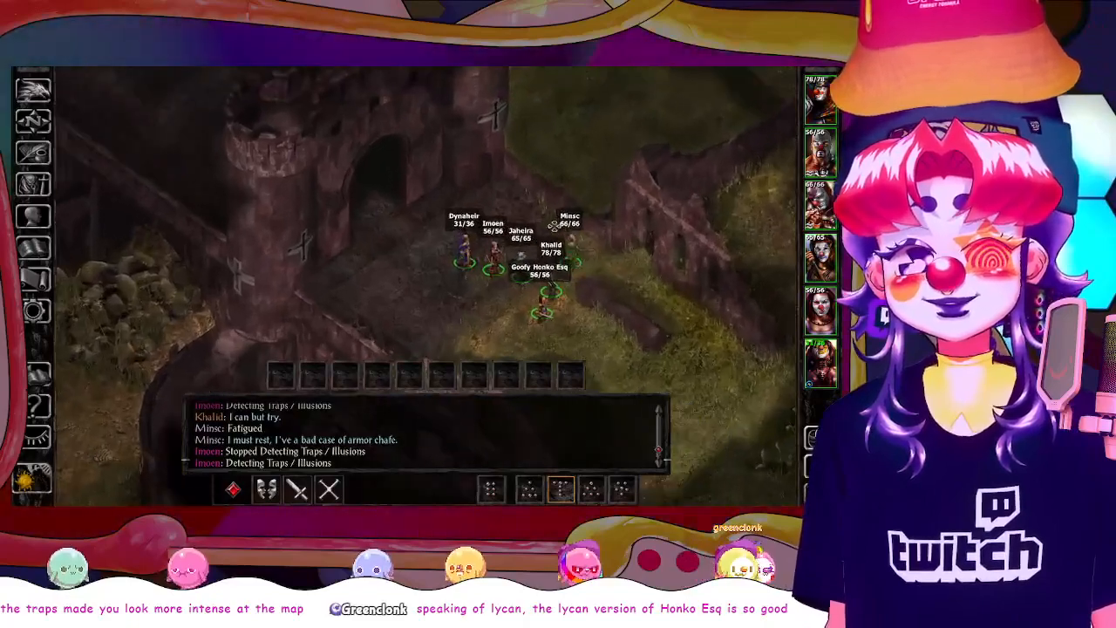
scroll(555, 227, "down", 4)
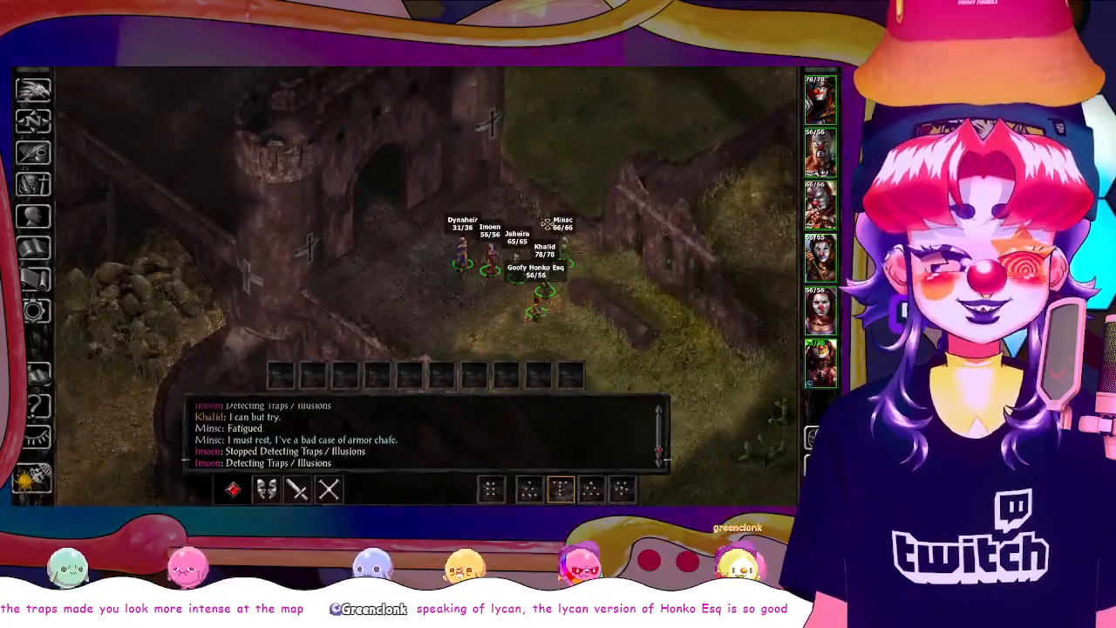
Turn off the Show Character HP and Show Health Bars graphics options, and switch off Reveal Details to hide the party labels
key("o")
left_click(604, 294)
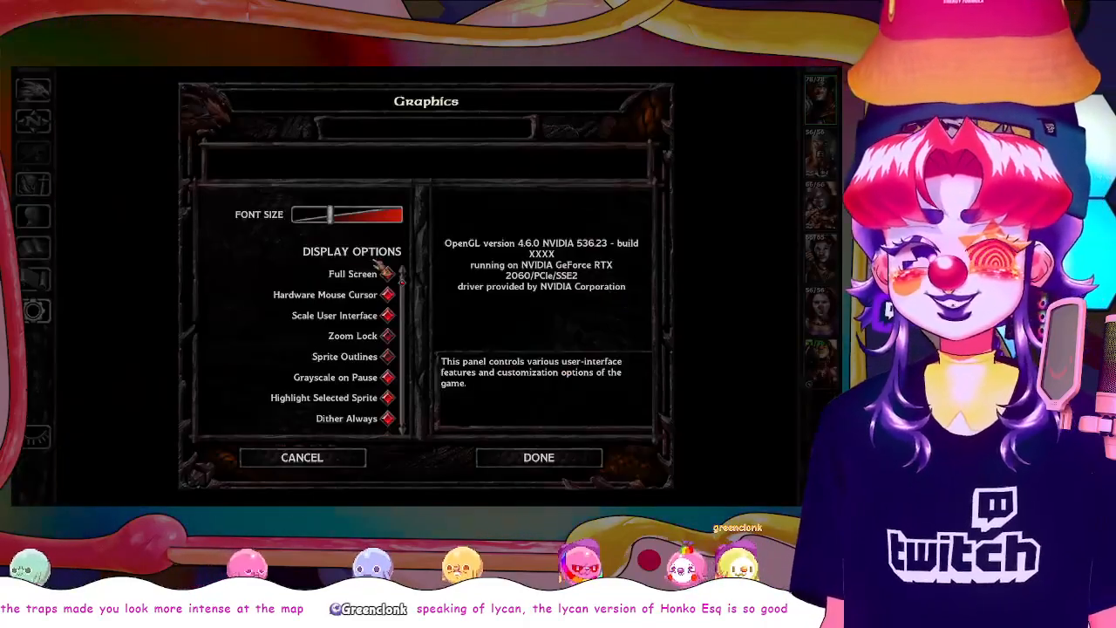
scroll(339, 342, "down", 3)
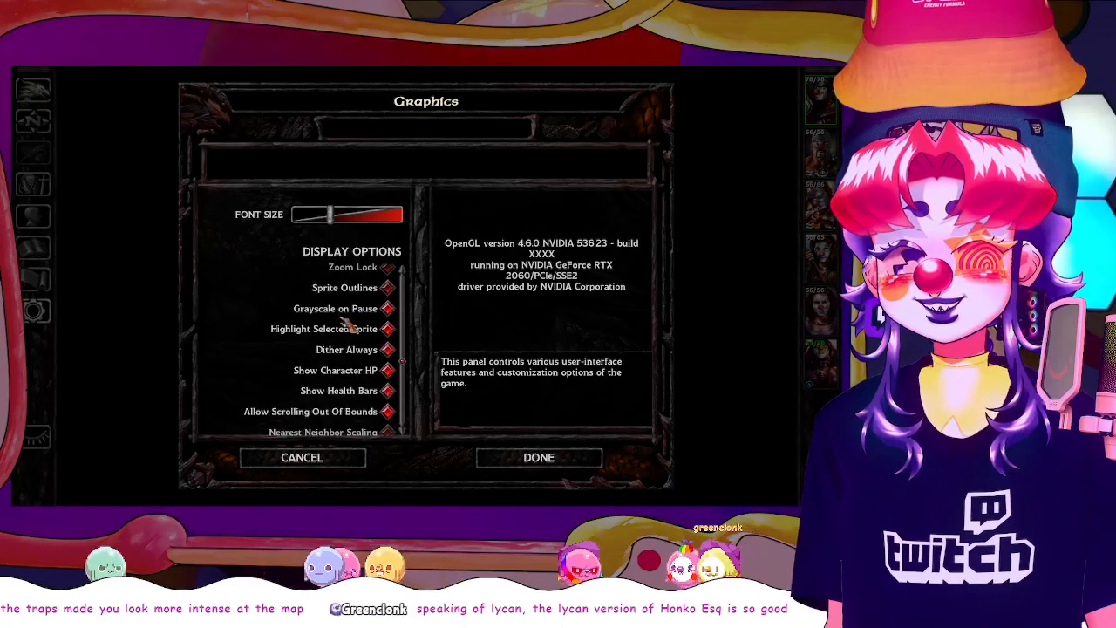
scroll(381, 340, "down", 2)
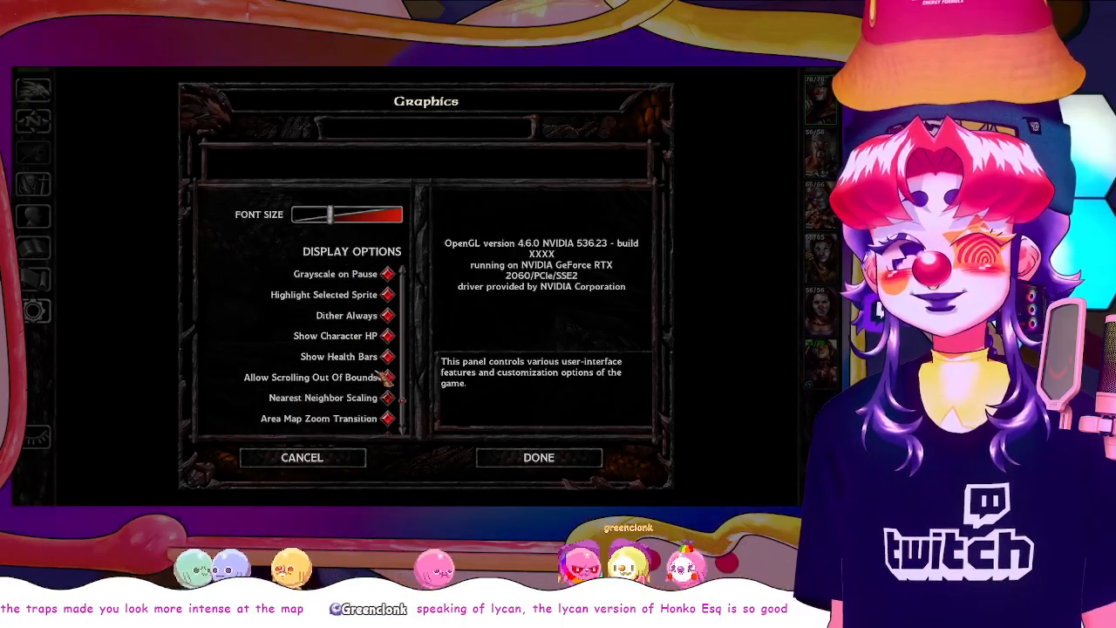
left_click(384, 336)
left_click(393, 359)
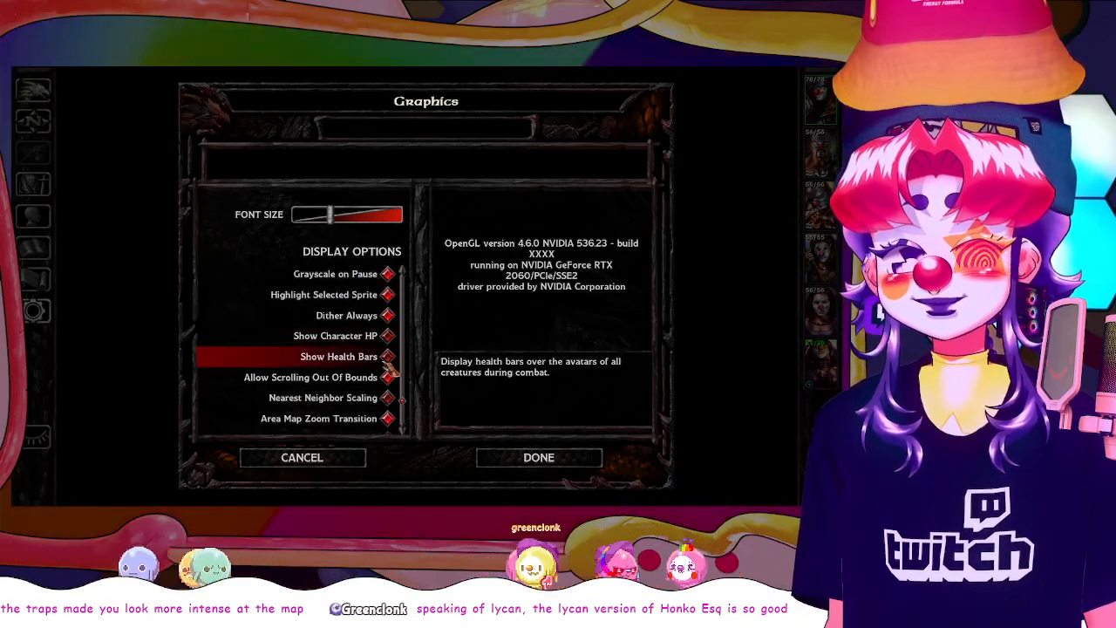
scroll(390, 371, "down", 1)
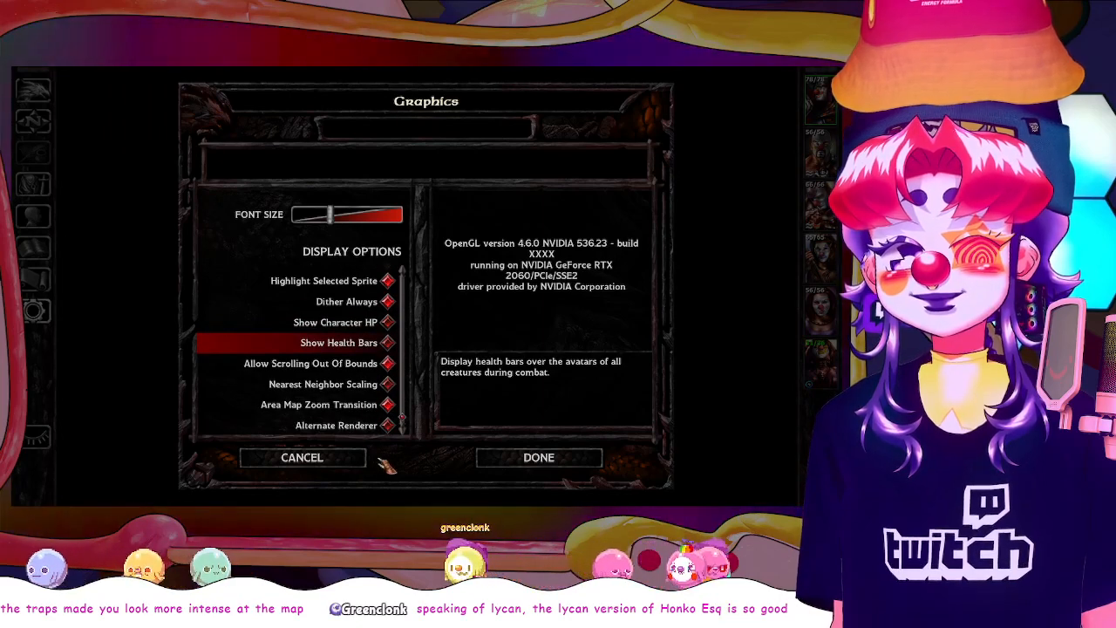
left_click(591, 462)
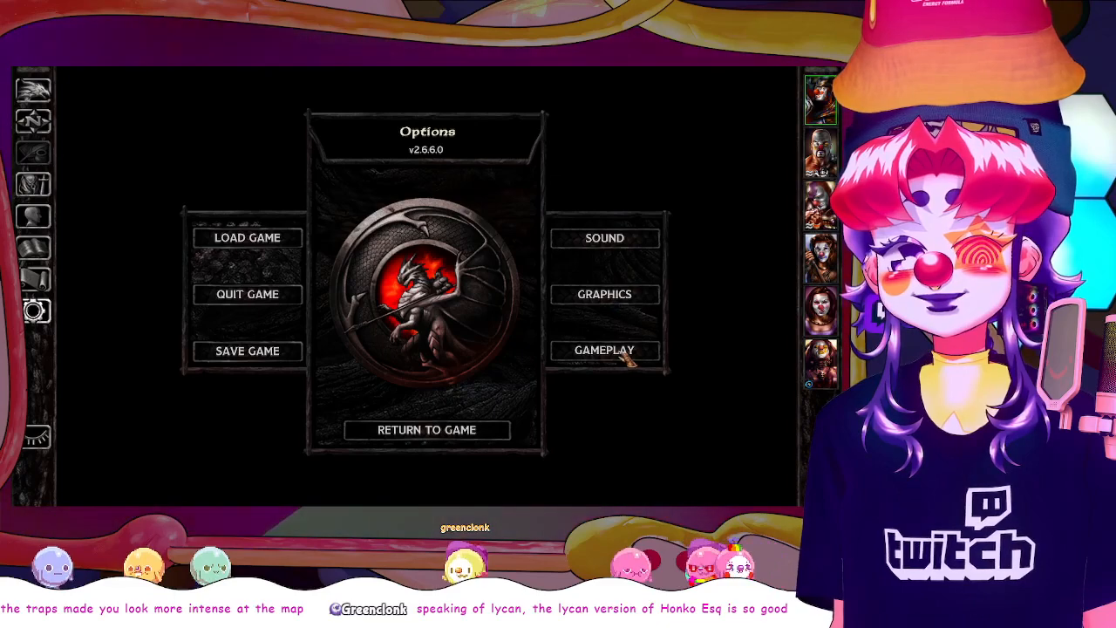
key("Escape")
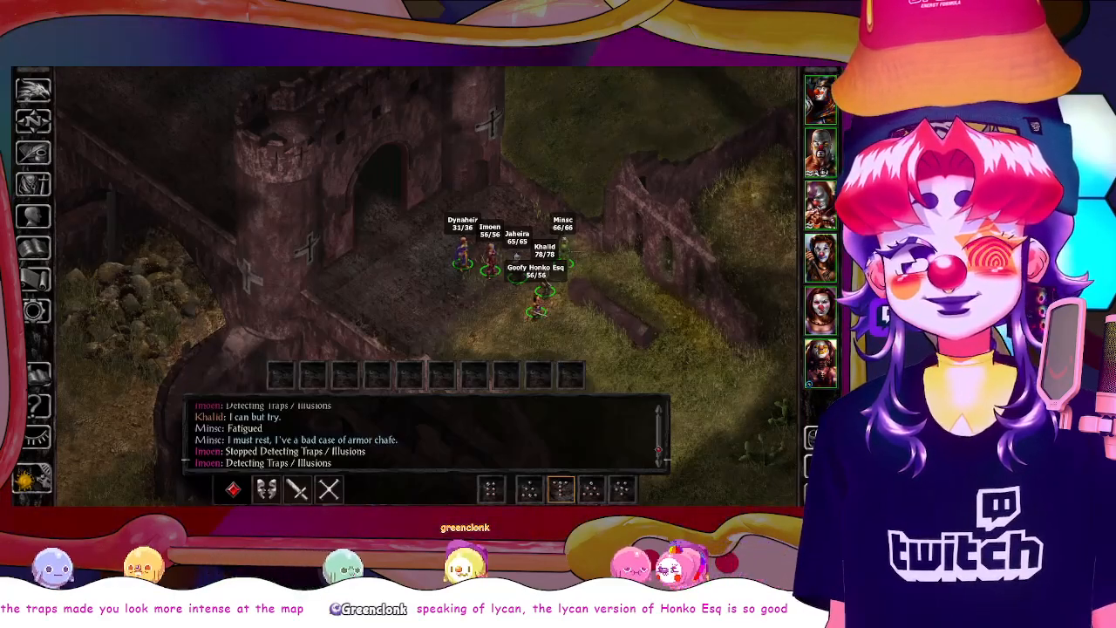
left_click(818, 438)
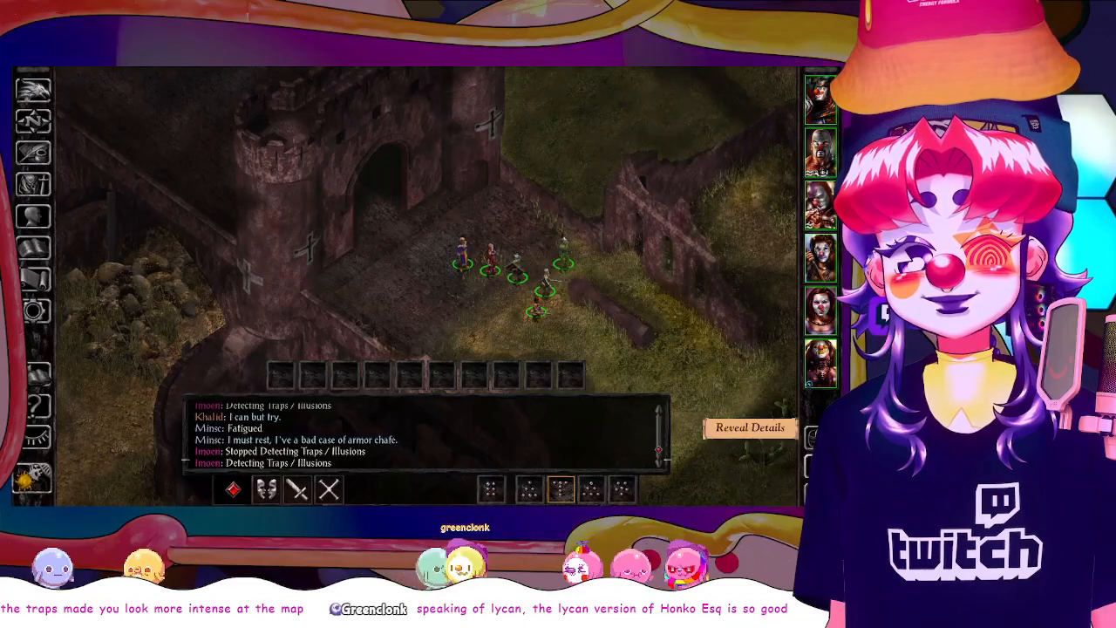
Send the party southeast across the grass to the cacti outside the gatehouse and pause the game
scroll(646, 326, "down", 1)
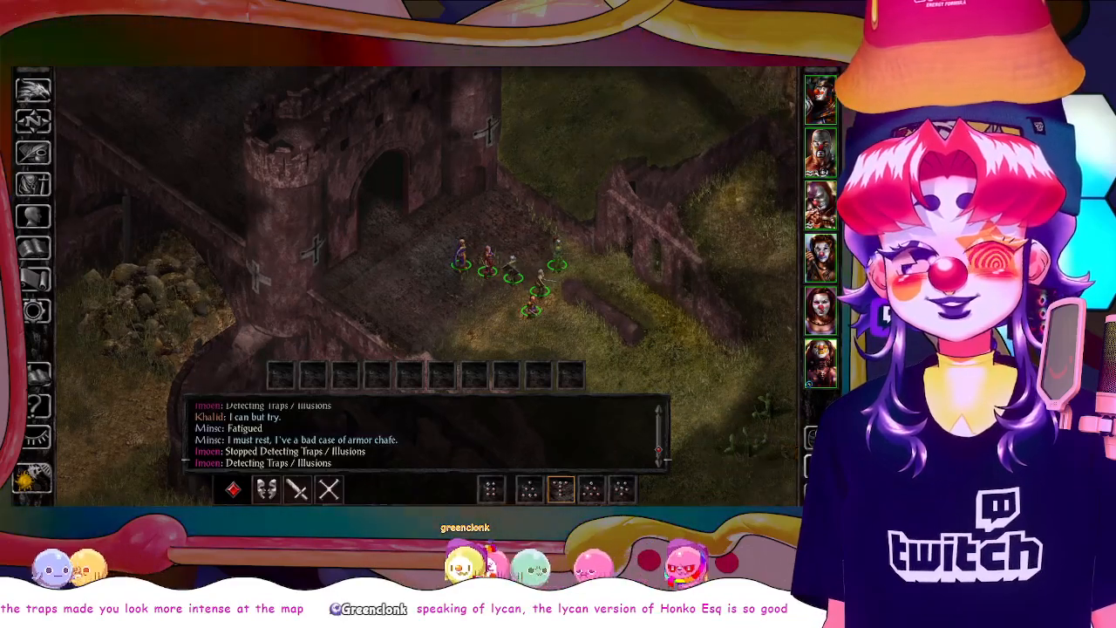
left_click(745, 401)
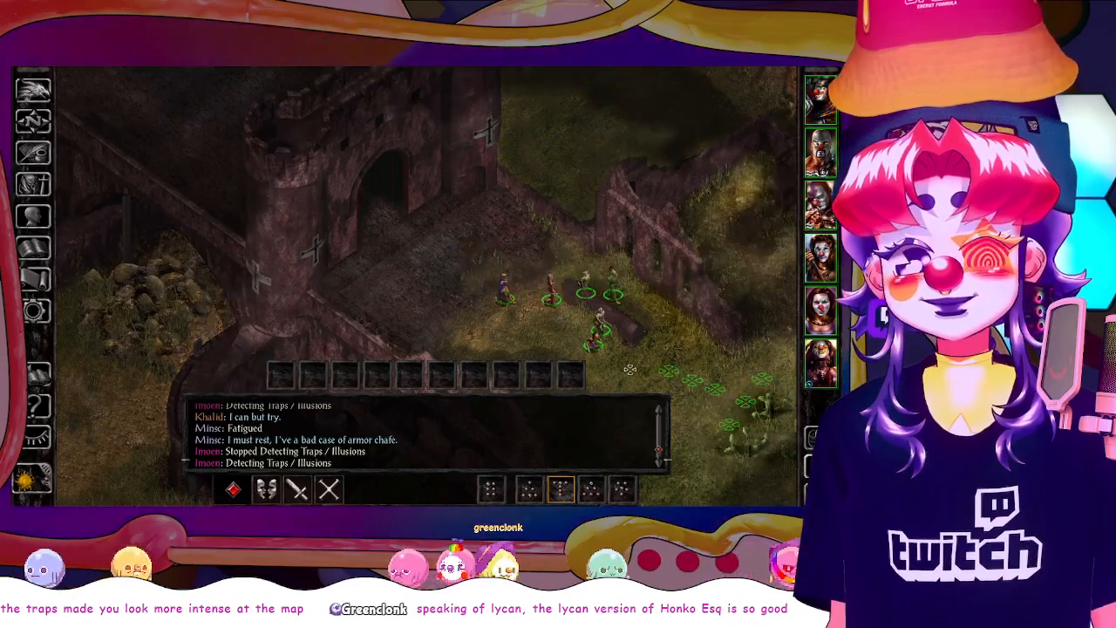
key("space")
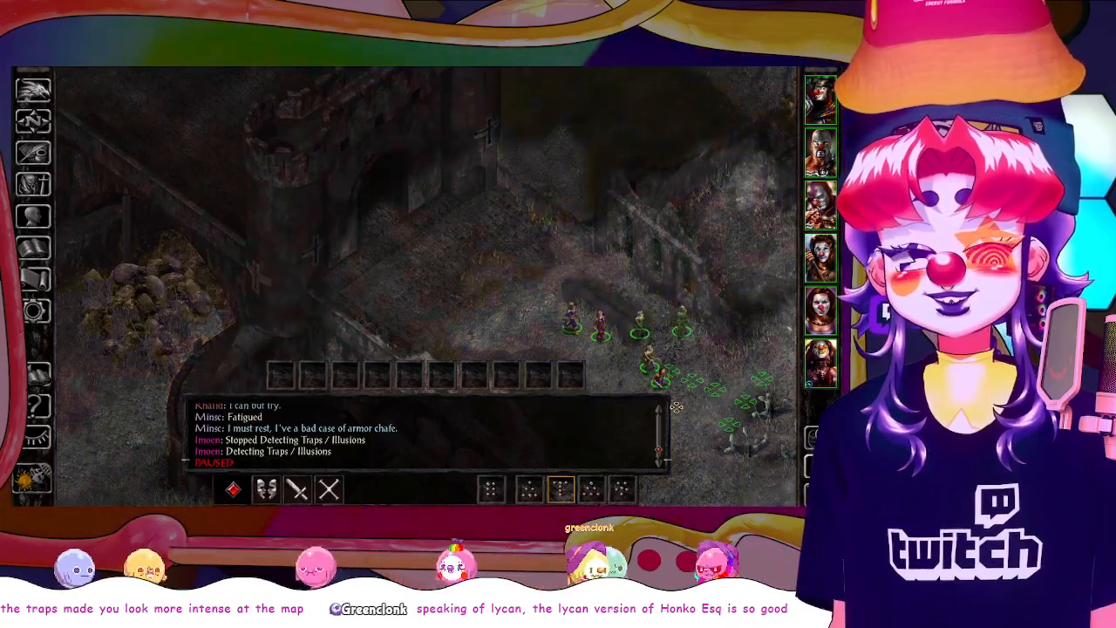
Save the paused game to a new save slot named "screenshots uwu"
key("o")
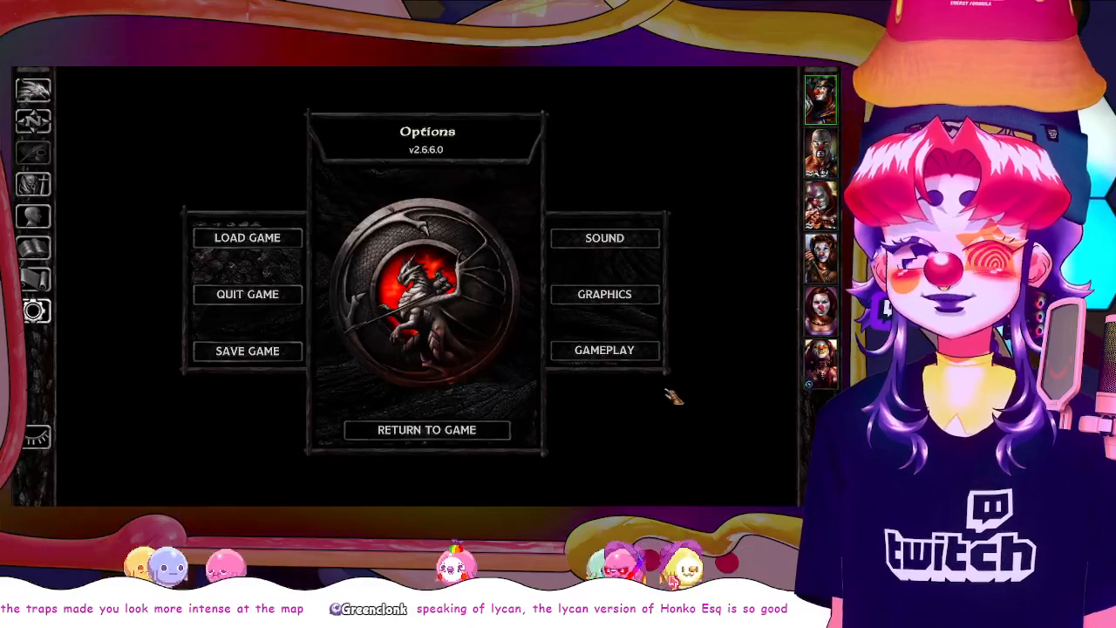
key("Escape")
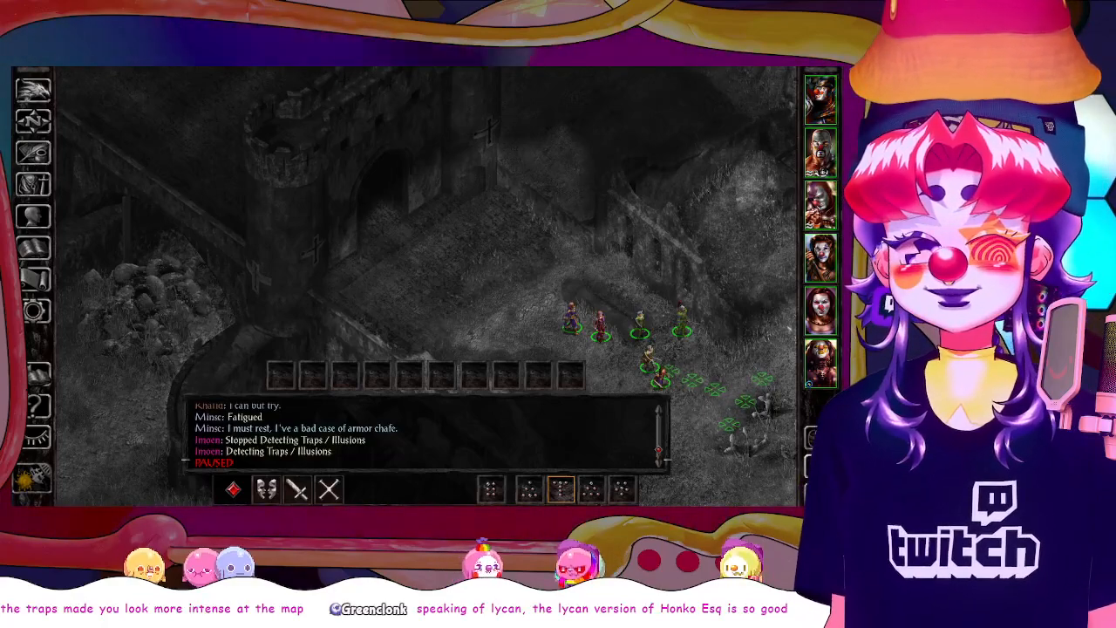
key("o")
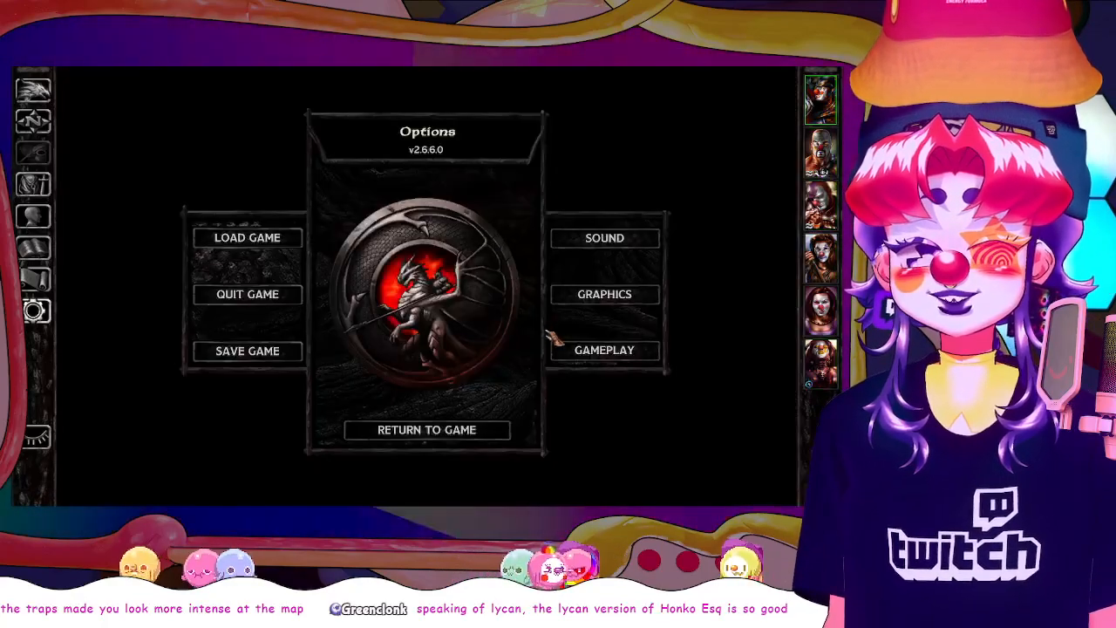
left_click(277, 349)
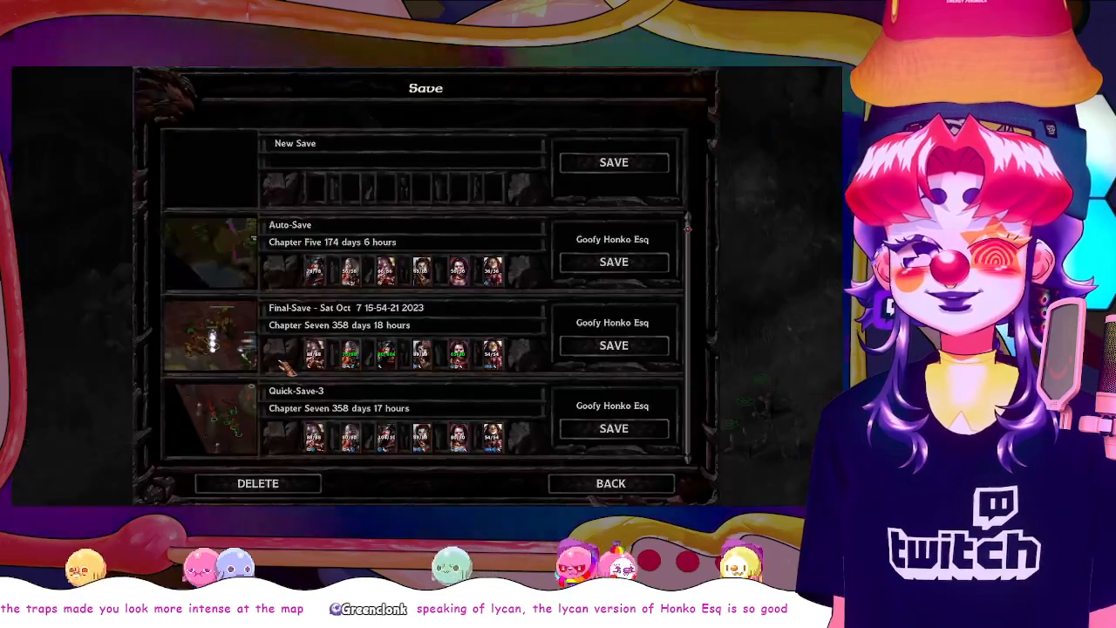
left_click(626, 165)
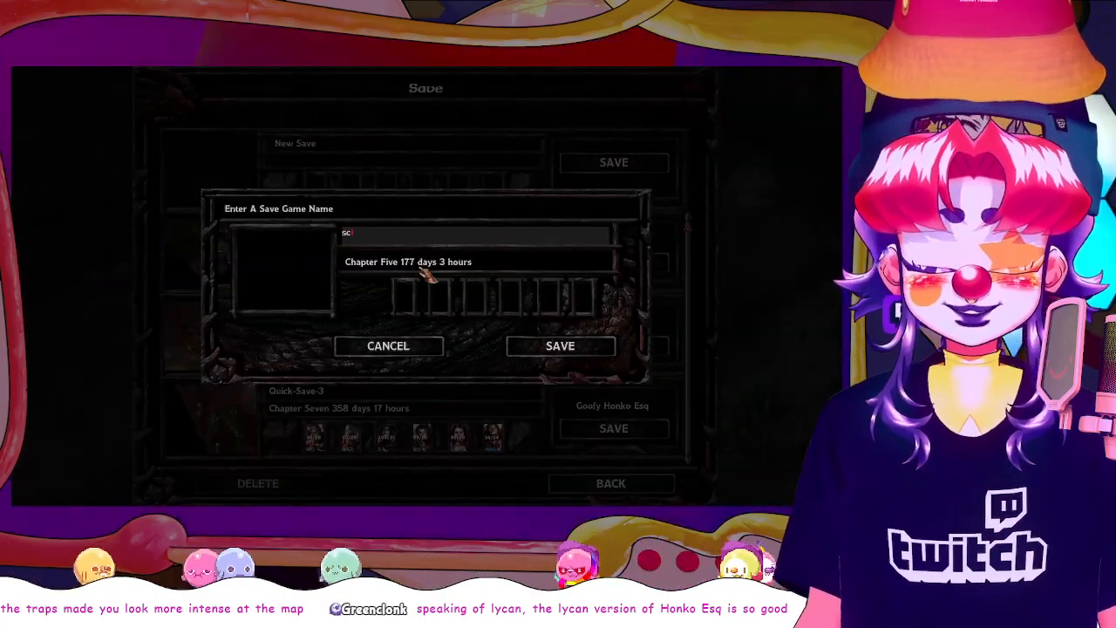
type("screenshots uwu")
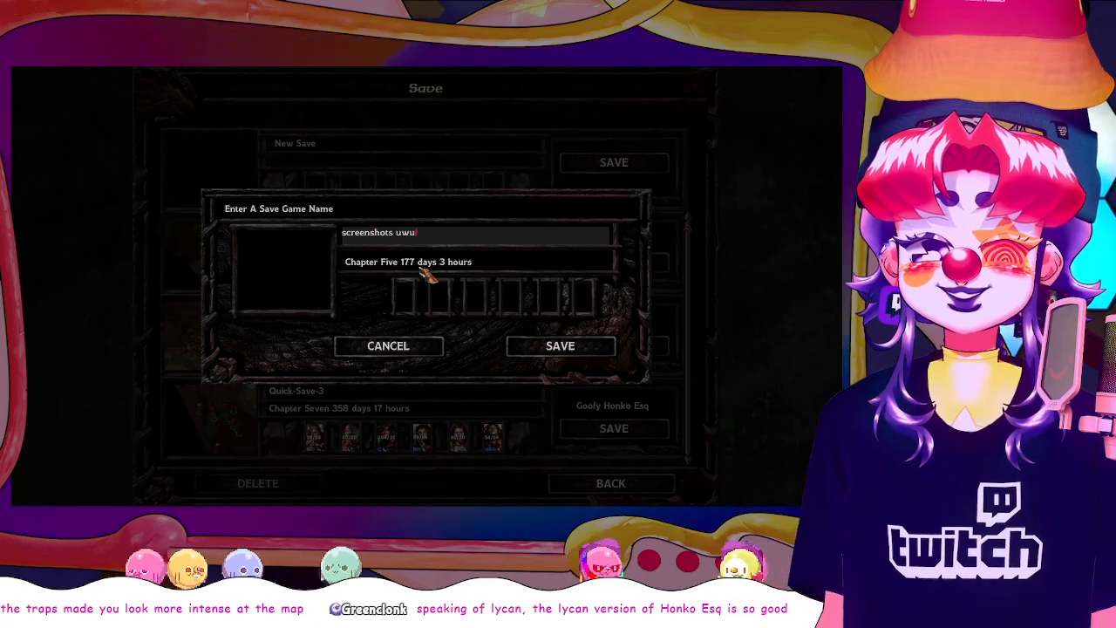
left_click(563, 346)
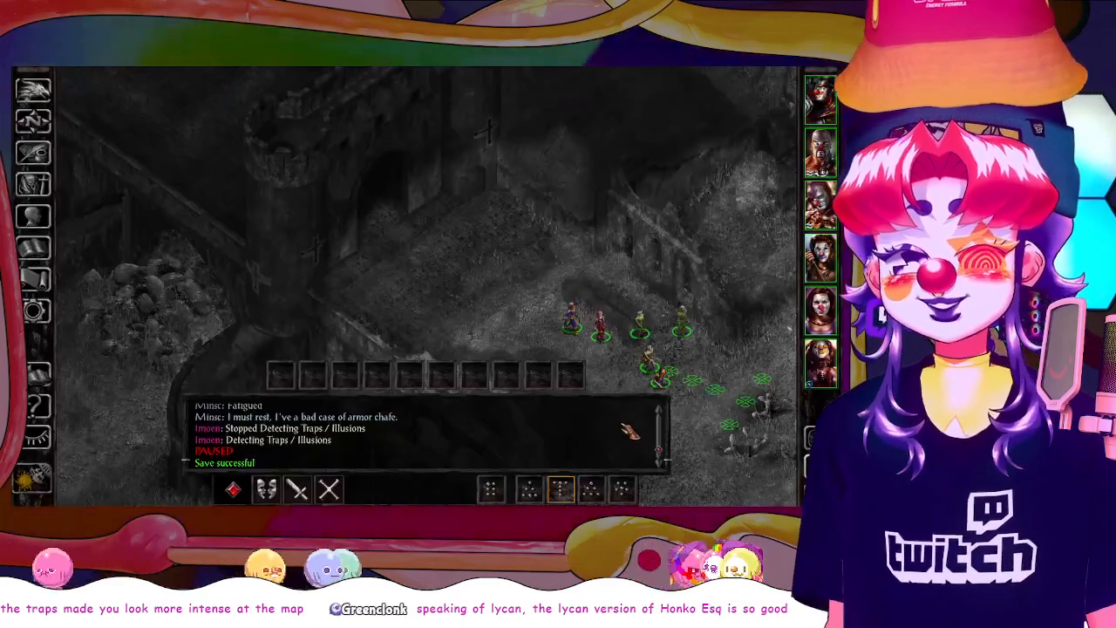
Resume the game, hide the interface and frame the whole gatehouse with the ruined walls around it
key("space")
key("space")
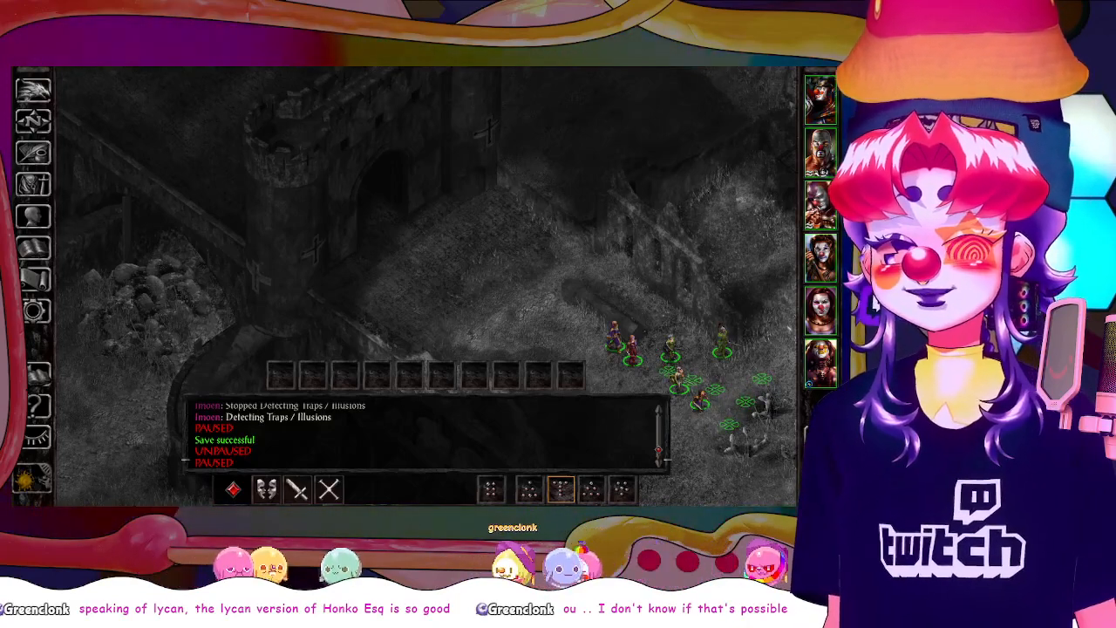
key("space")
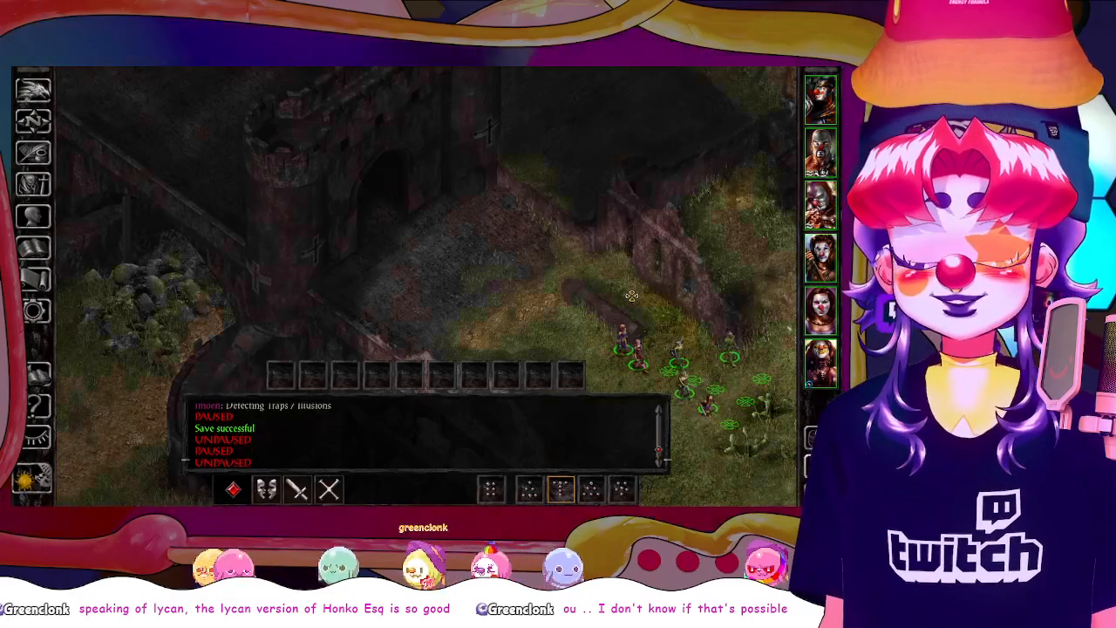
key("h")
left_click_drag(631, 267, 577, 348)
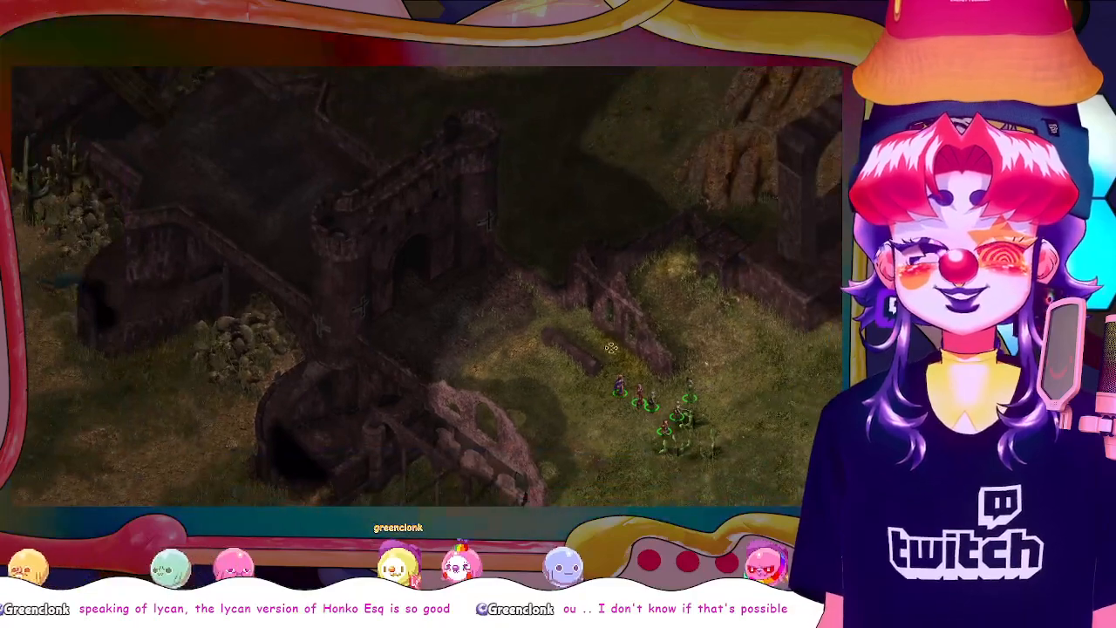
scroll(578, 348, "up", 2)
scroll(608, 378, "down", 1)
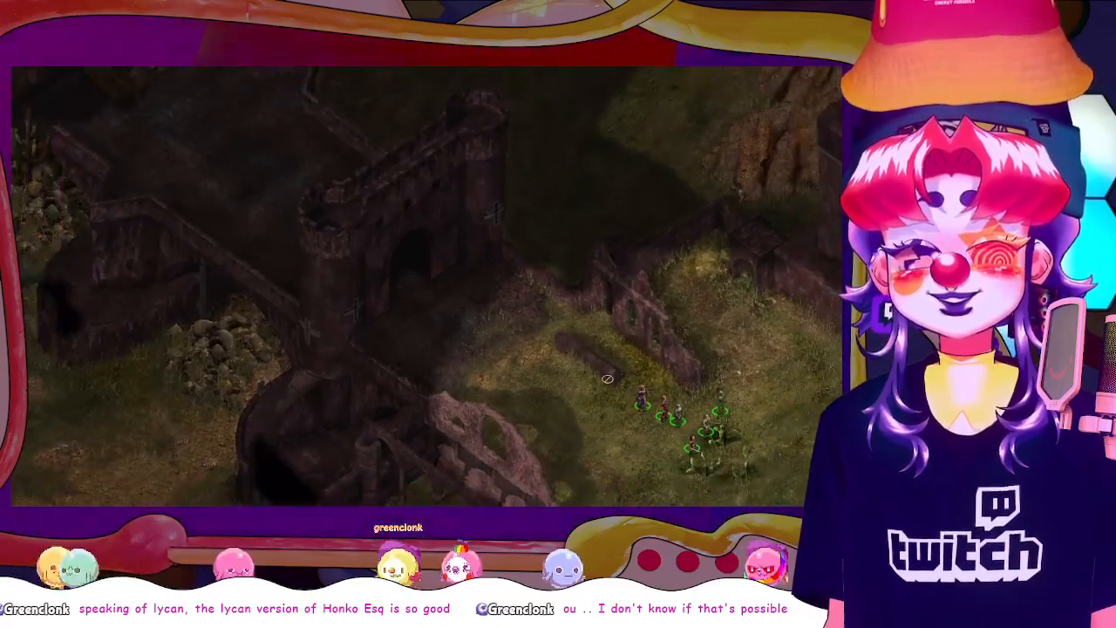
scroll(610, 387, "down", 2)
scroll(614, 386, "up", 2)
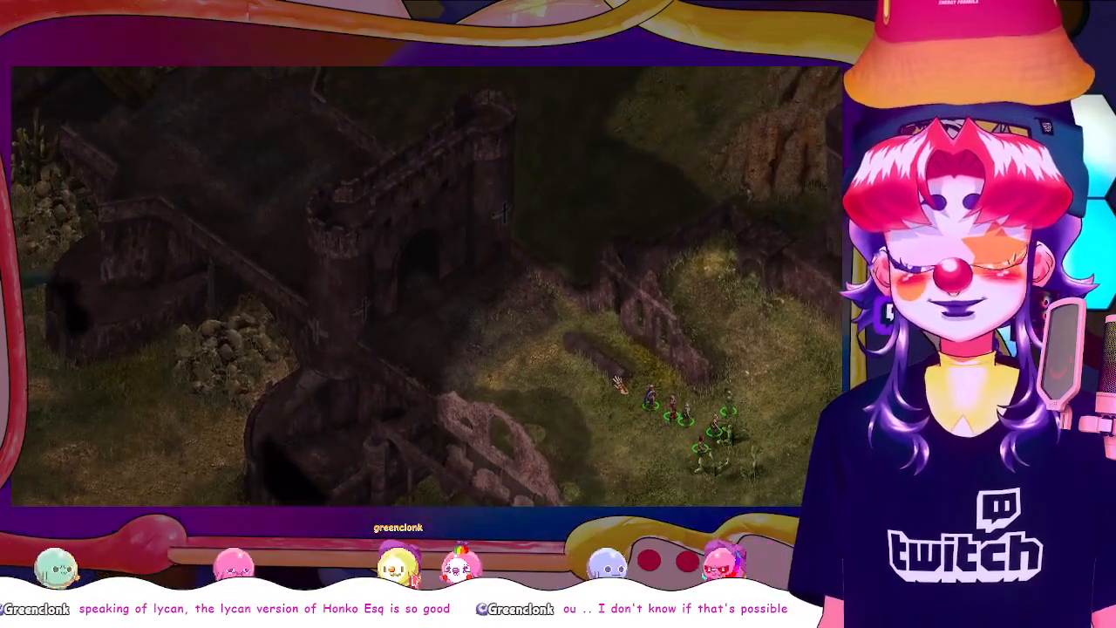
scroll(621, 382, "down", 1)
scroll(620, 382, "up", 1)
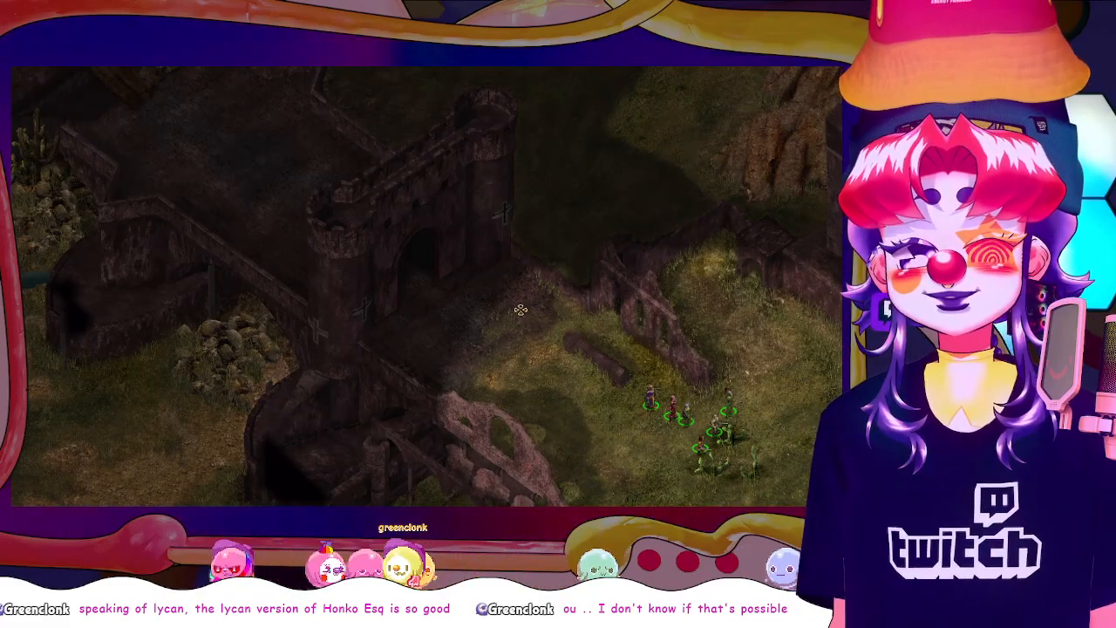
Walk the party up to the gatehouse, in and out through its archway, and onto the paved bridge behind it
left_click(542, 341)
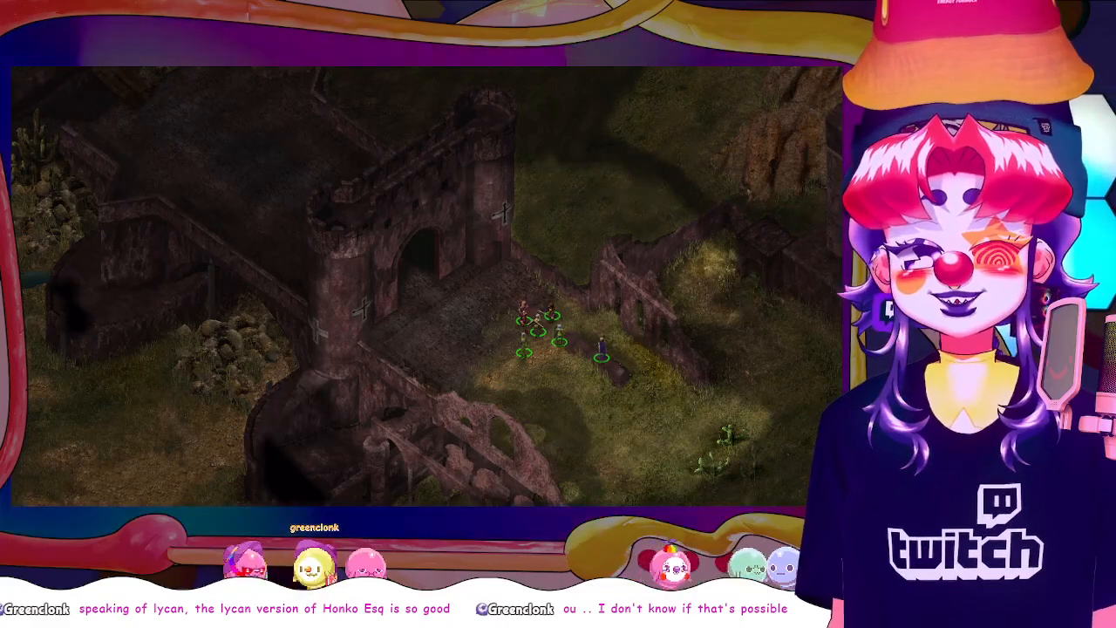
left_click(462, 284)
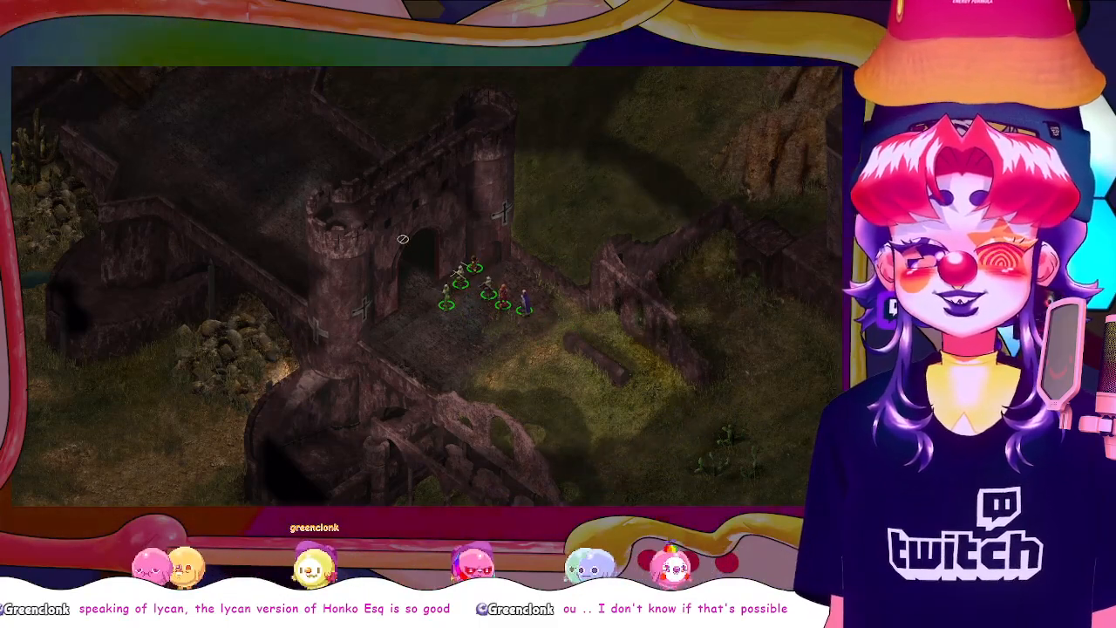
left_click(370, 209)
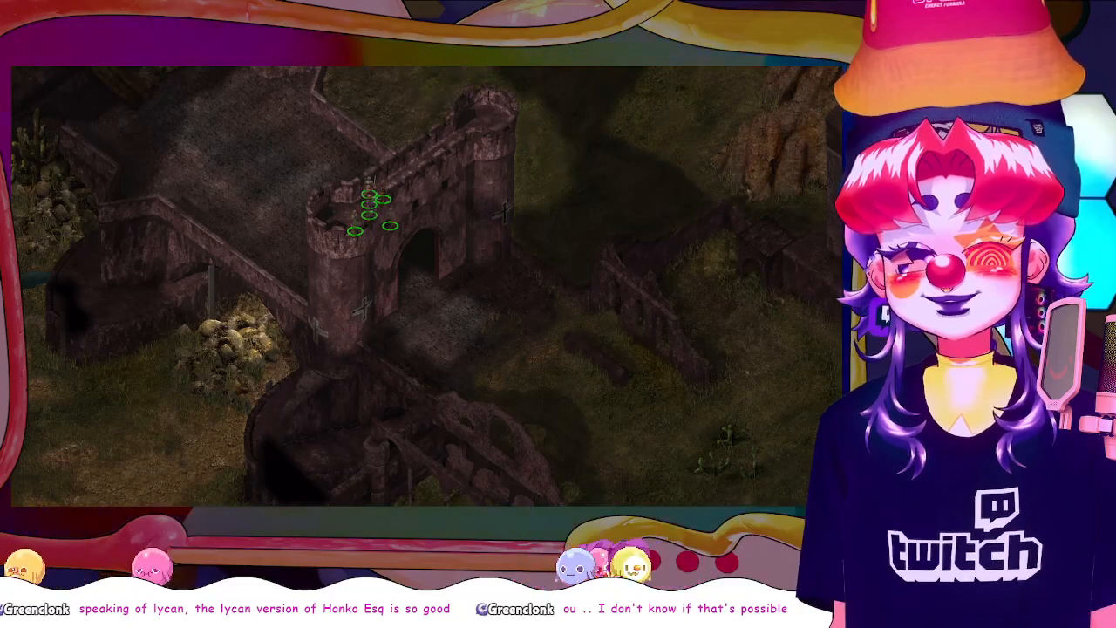
left_click(529, 382)
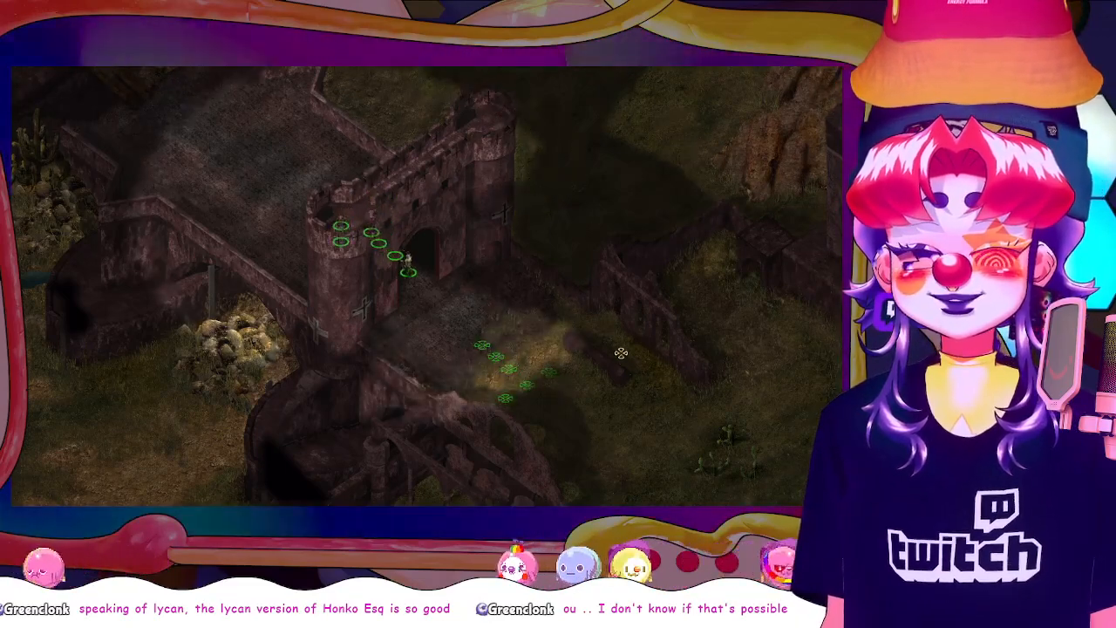
left_click(419, 379)
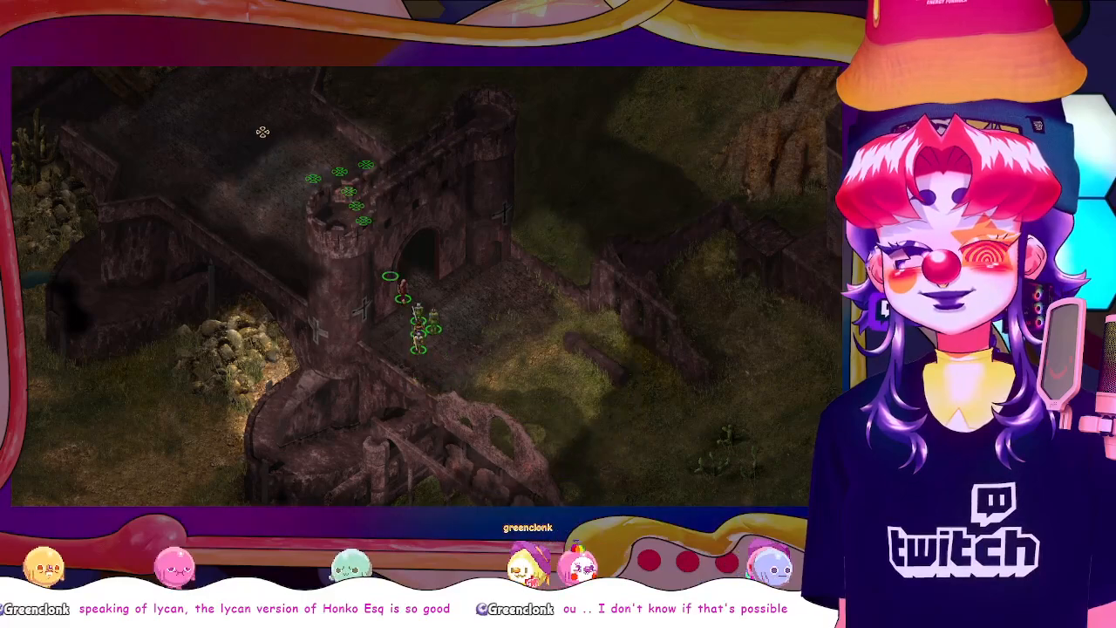
left_click(198, 128)
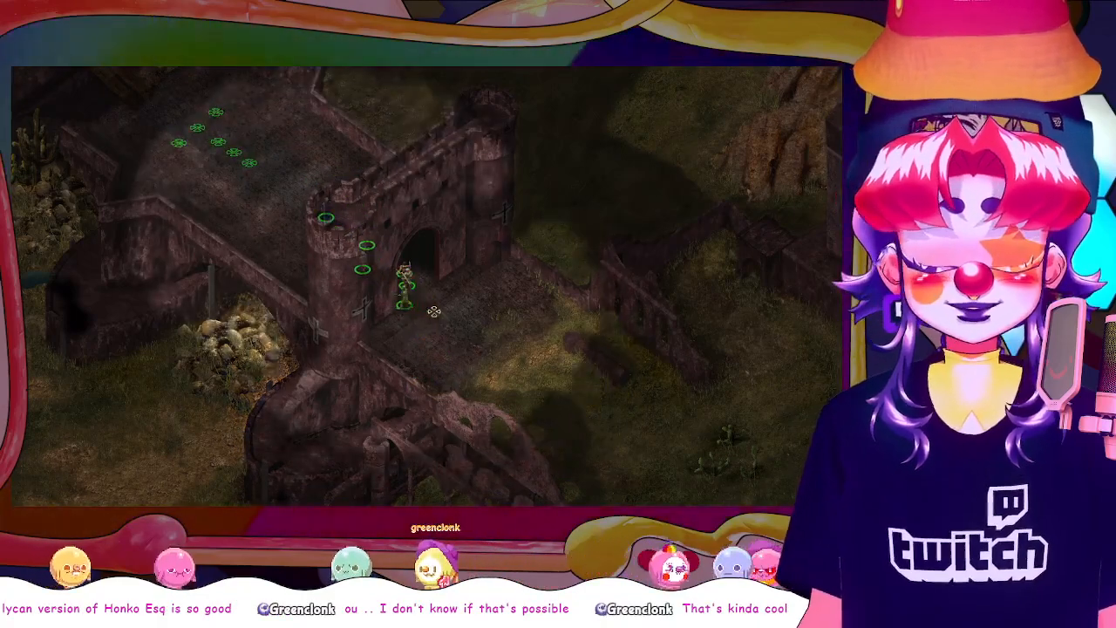
Send the second party member alone to the foot of the near tower and on to the far tower, with the interface hidden
key("h")
left_click(822, 167)
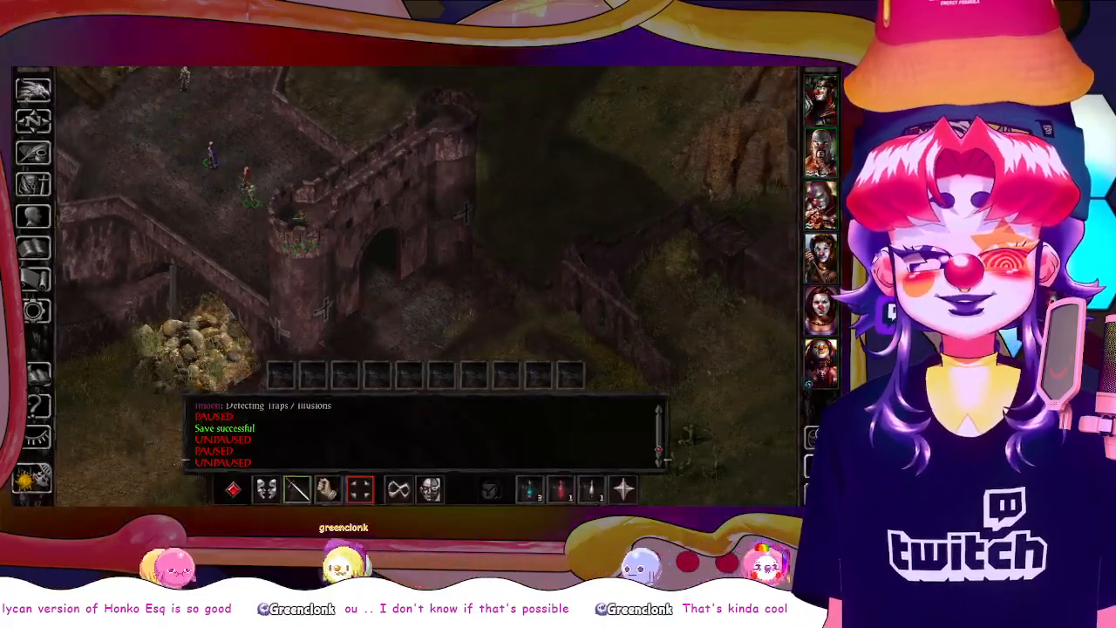
left_click(370, 332)
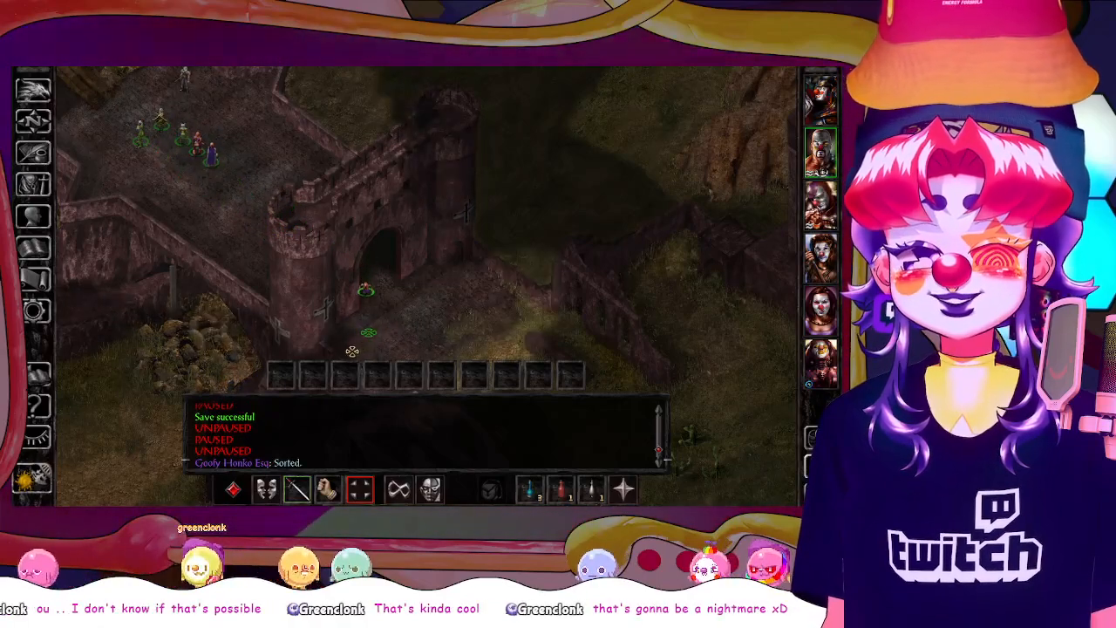
key("h")
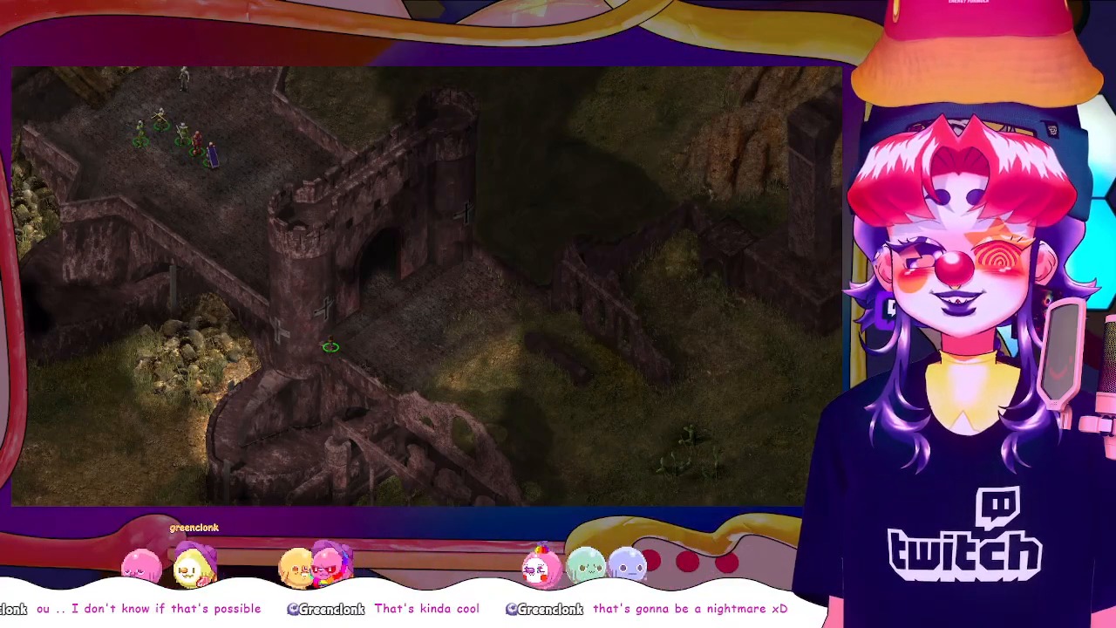
left_click(471, 260)
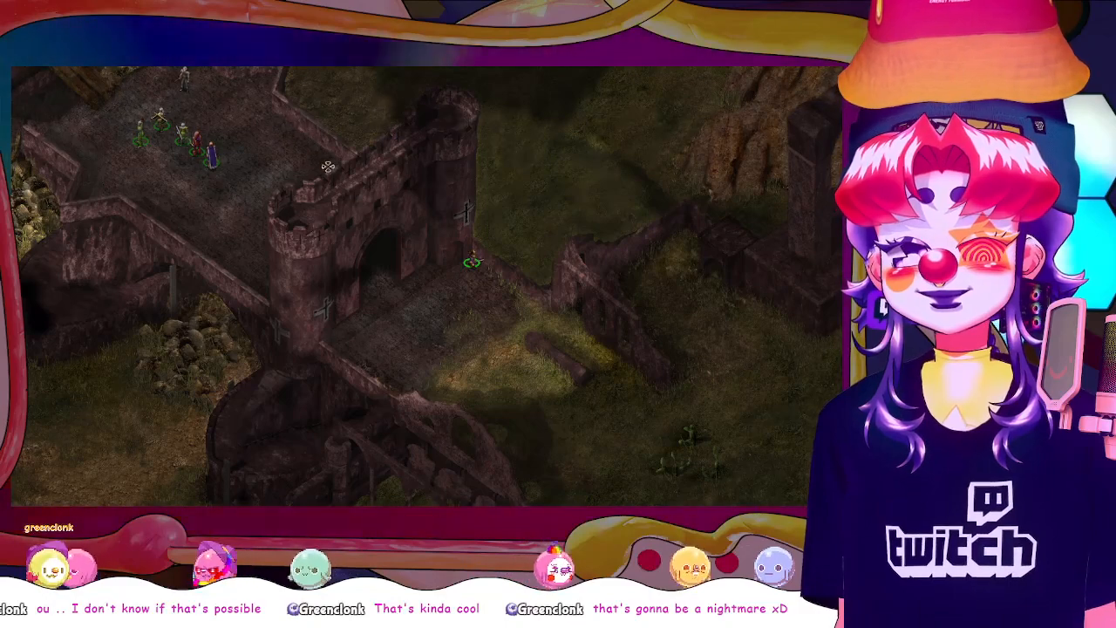
Move the party members on the bridge behind the near tower, reselect the second member and hide the interface
key("h")
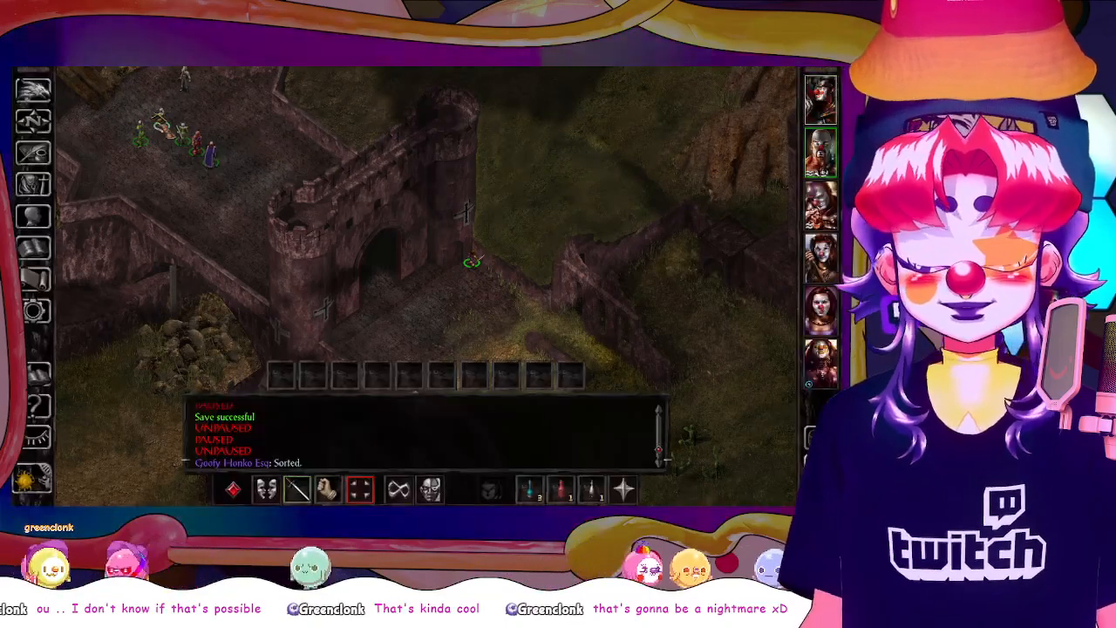
left_click_drag(142, 98, 208, 143)
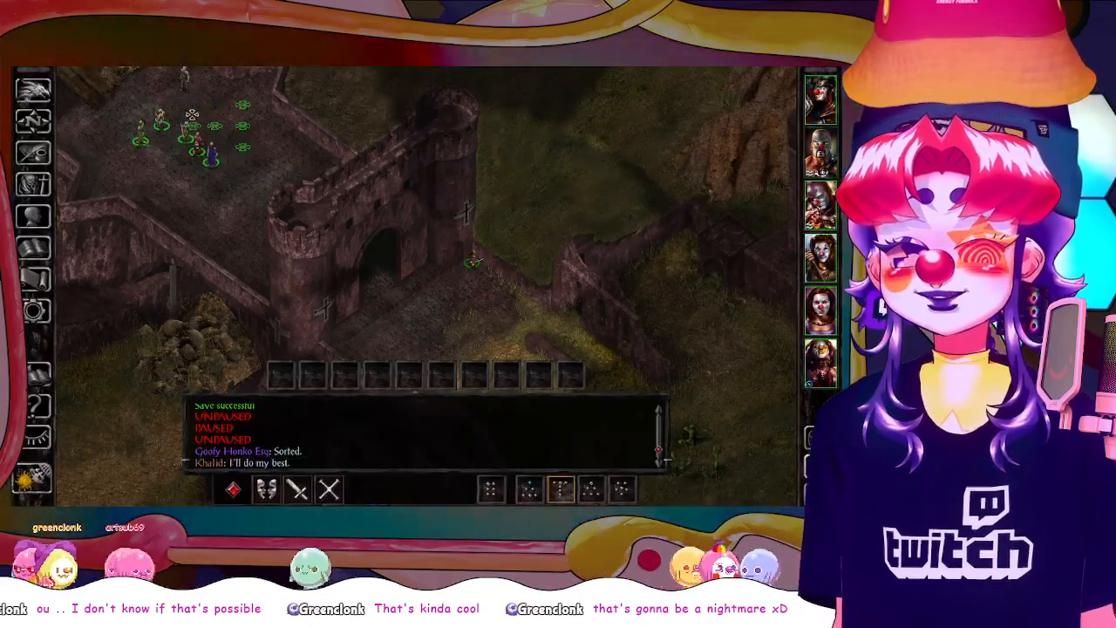
left_click(820, 361)
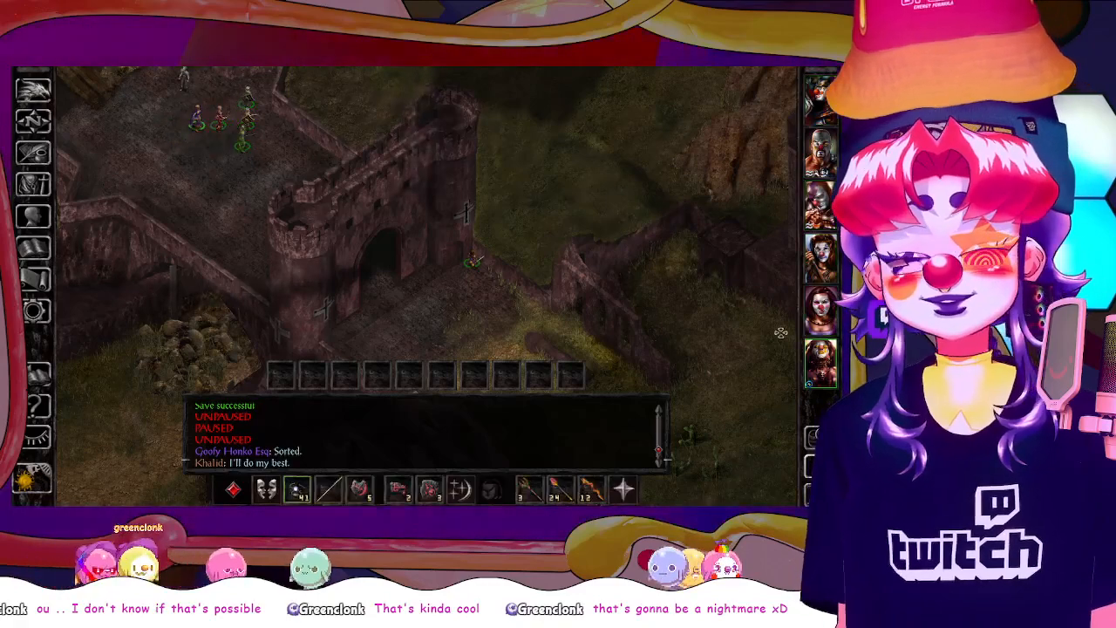
left_click_drag(135, 129, 249, 168)
left_click(292, 287)
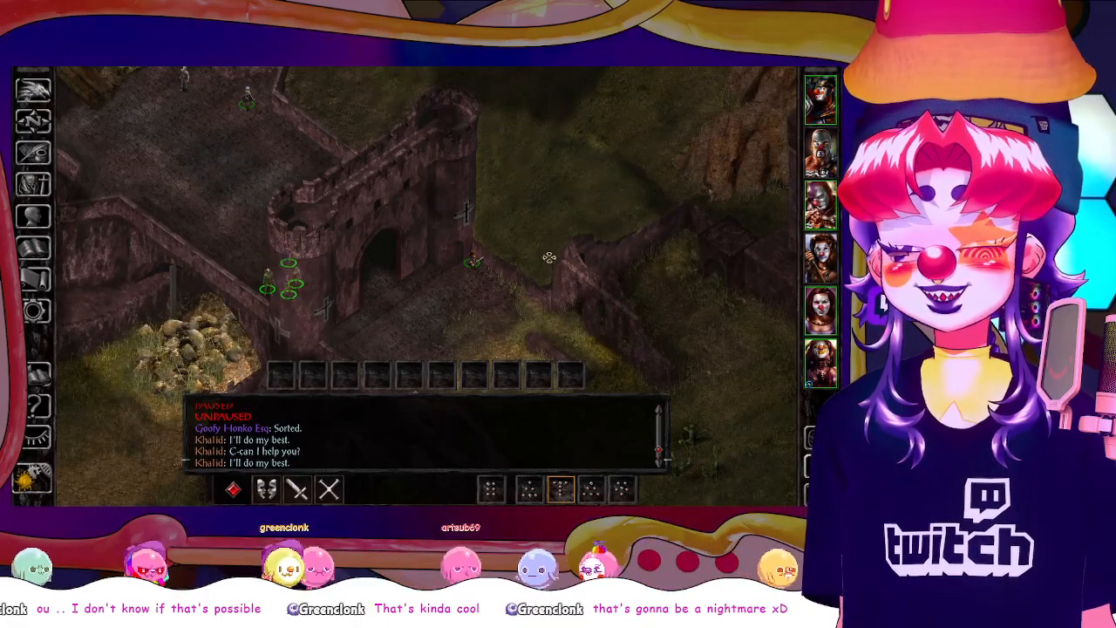
left_click(819, 155)
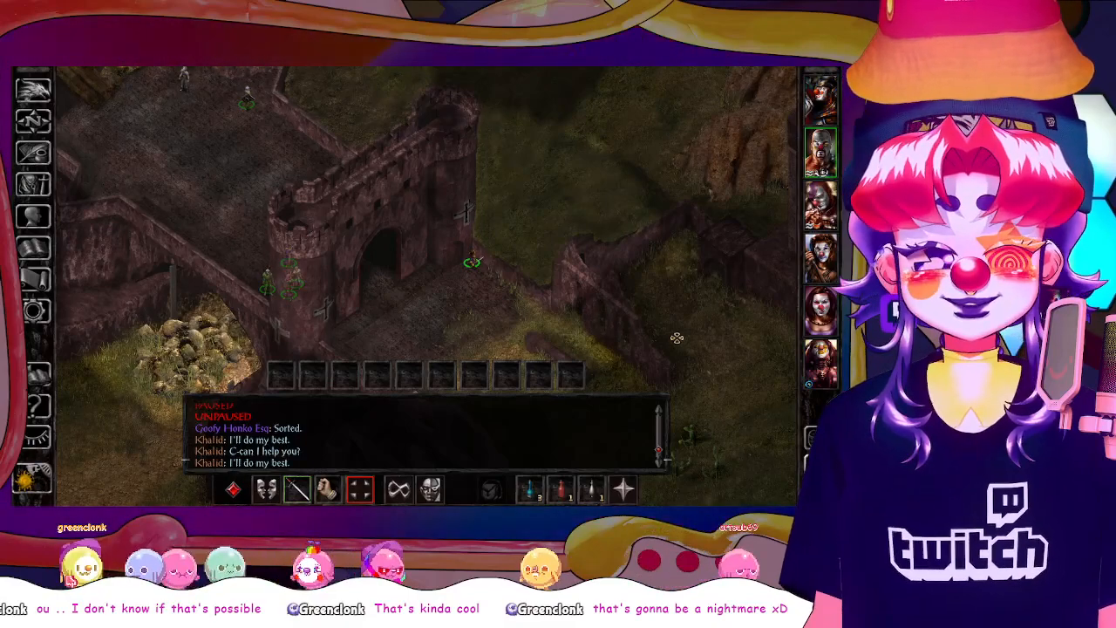
key("h")
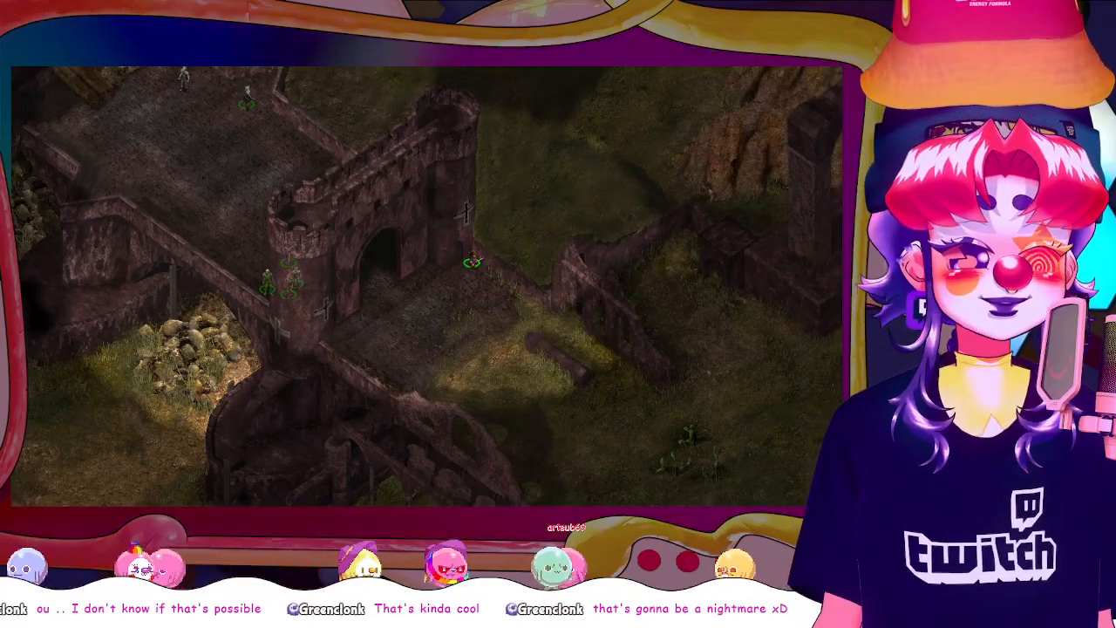
Switch to Clip Studio Paint, erase party members from the upper screenshot layers with the size 30 eraser and merge them down
key("alt+Tab")
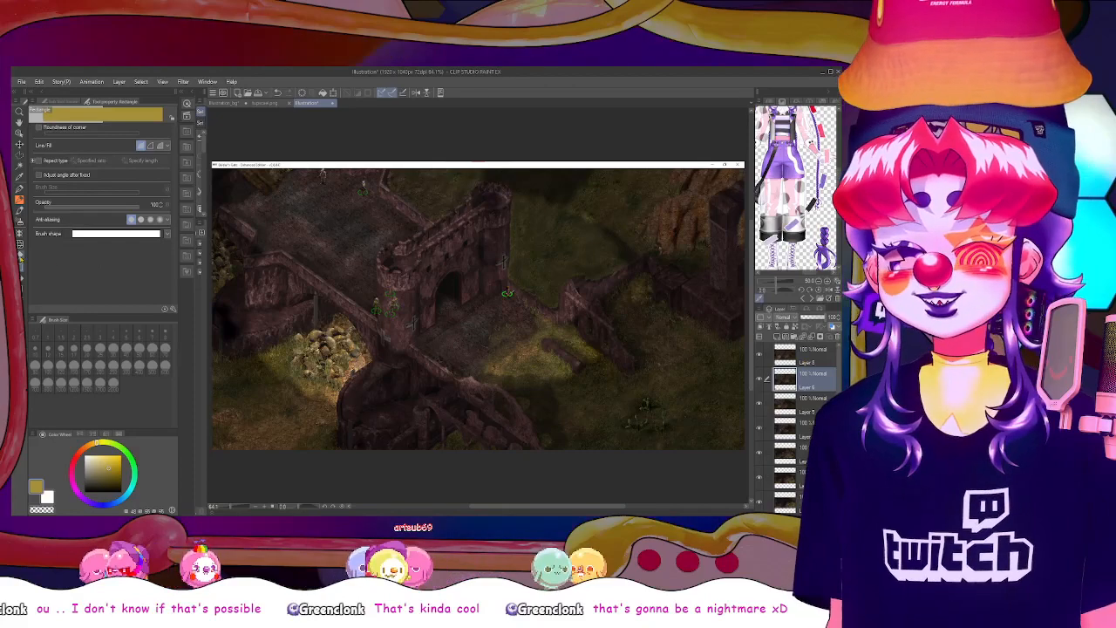
left_click(20, 256)
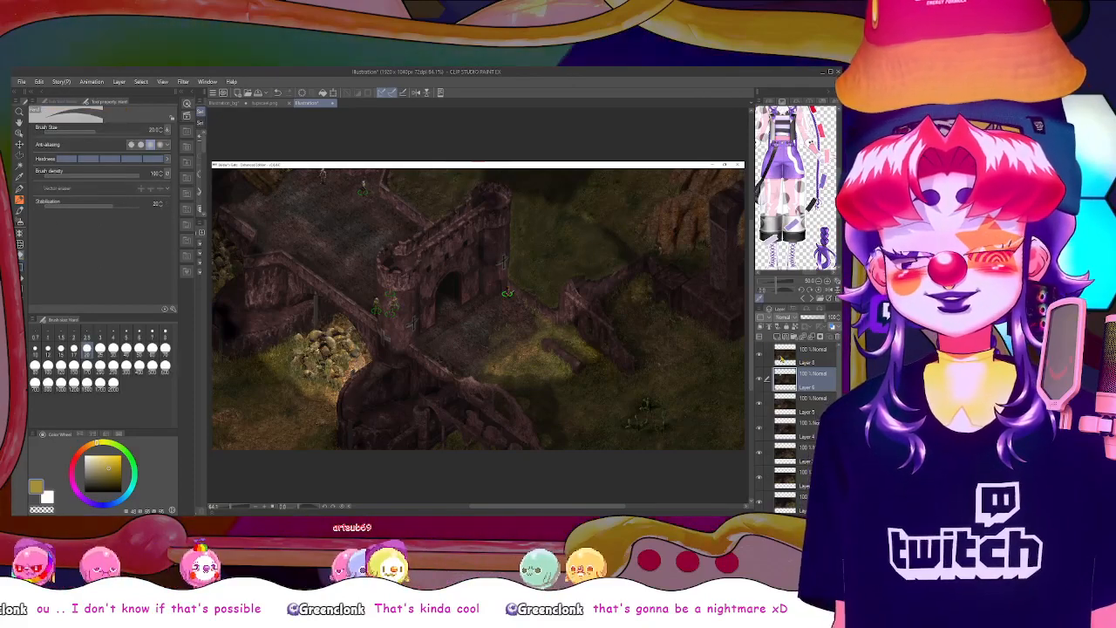
left_click(782, 356)
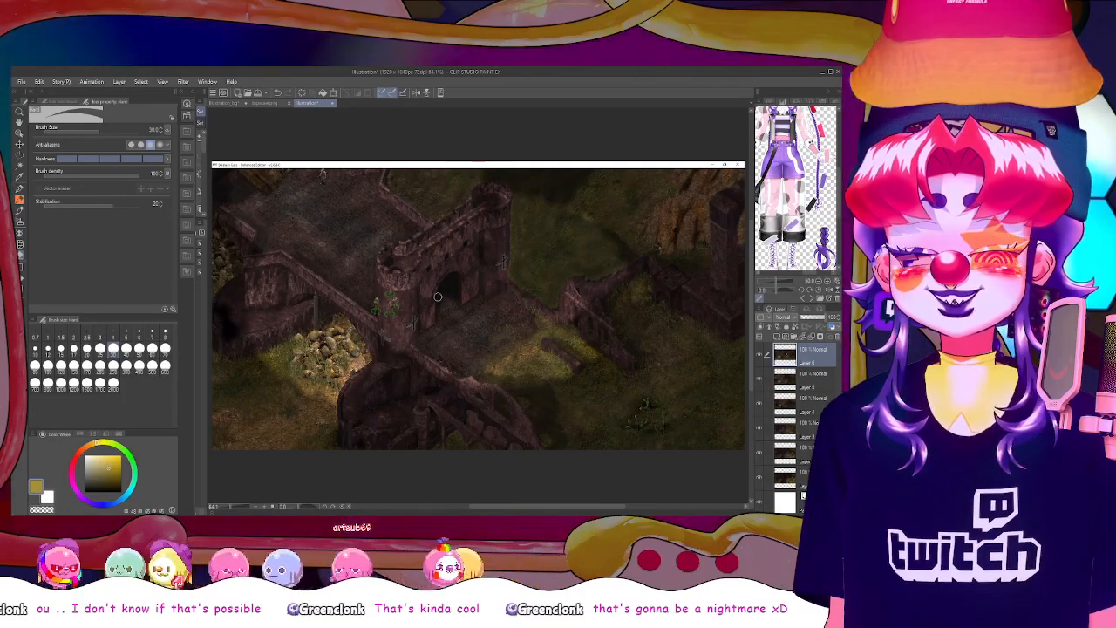
key("ctrl+e")
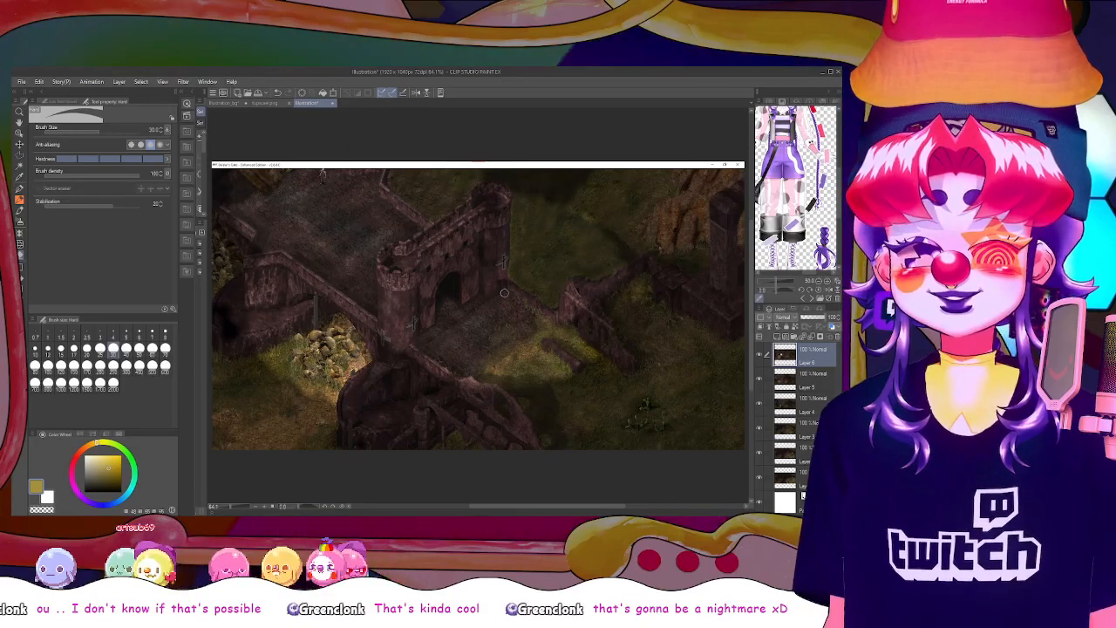
Compare the merged gatehouse screenshot with the layers beneath by hiding and showing the top layer
left_click(759, 355)
left_click(758, 355)
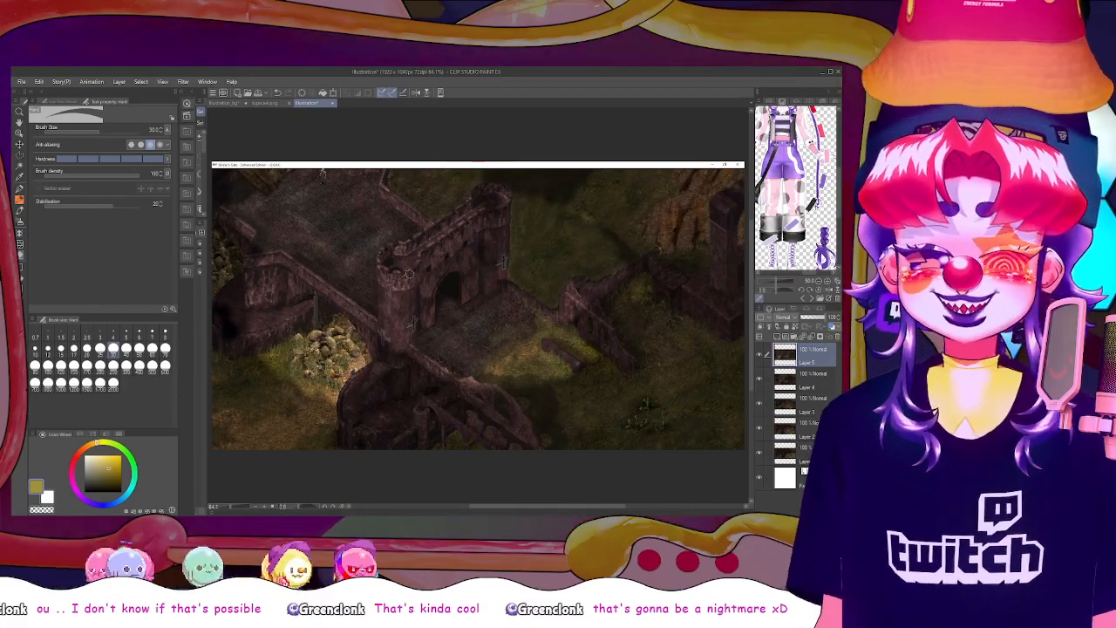
scroll(466, 302, "up", 2)
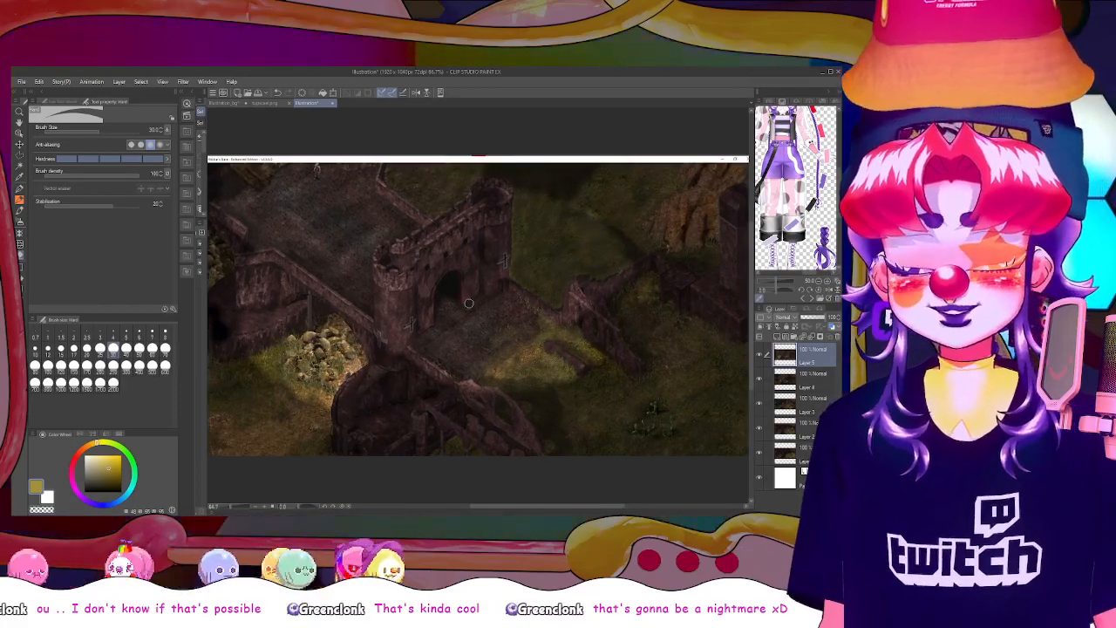
Hide the merged gatehouse layer, delete all the older screenshot layers beneath it and show the merged layer again
scroll(408, 298, "down", 1)
scroll(385, 293, "up", 4)
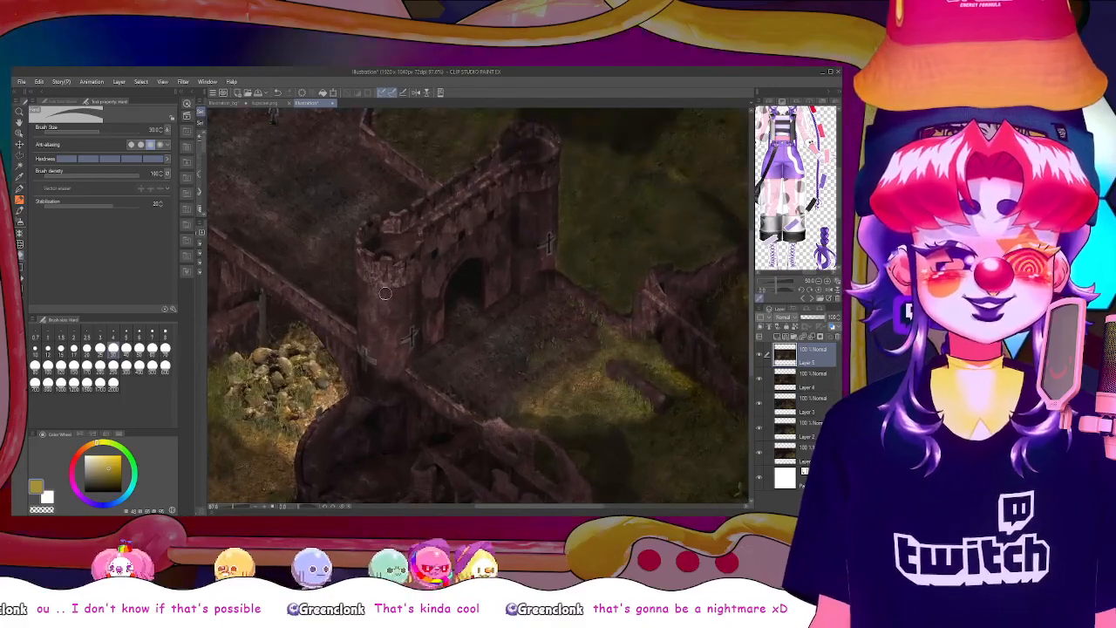
scroll(384, 293, "down", 1)
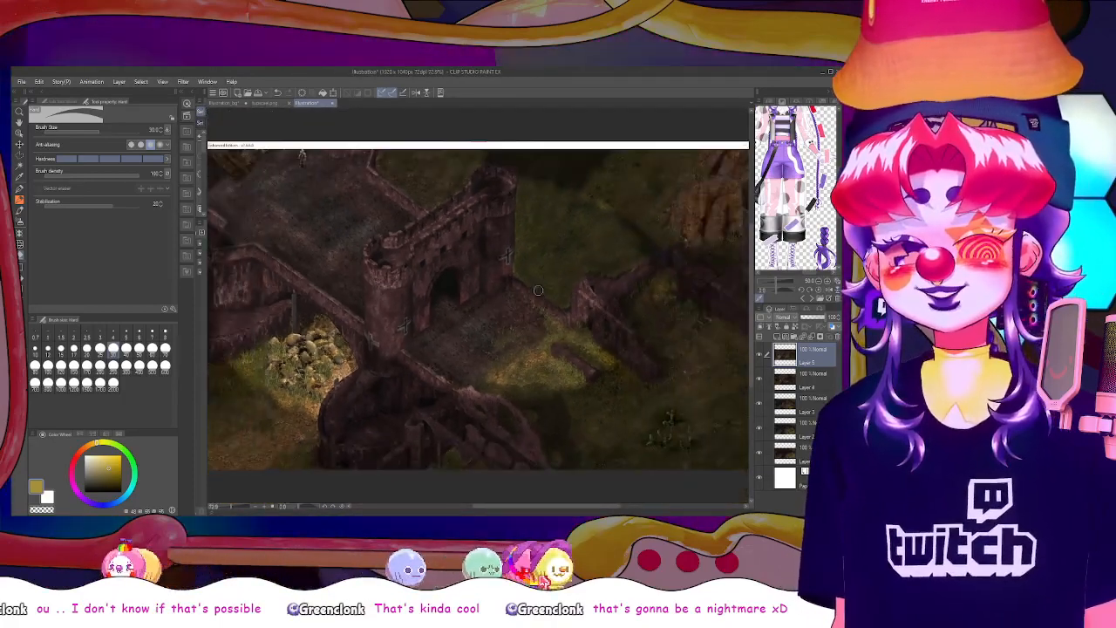
left_click(760, 354)
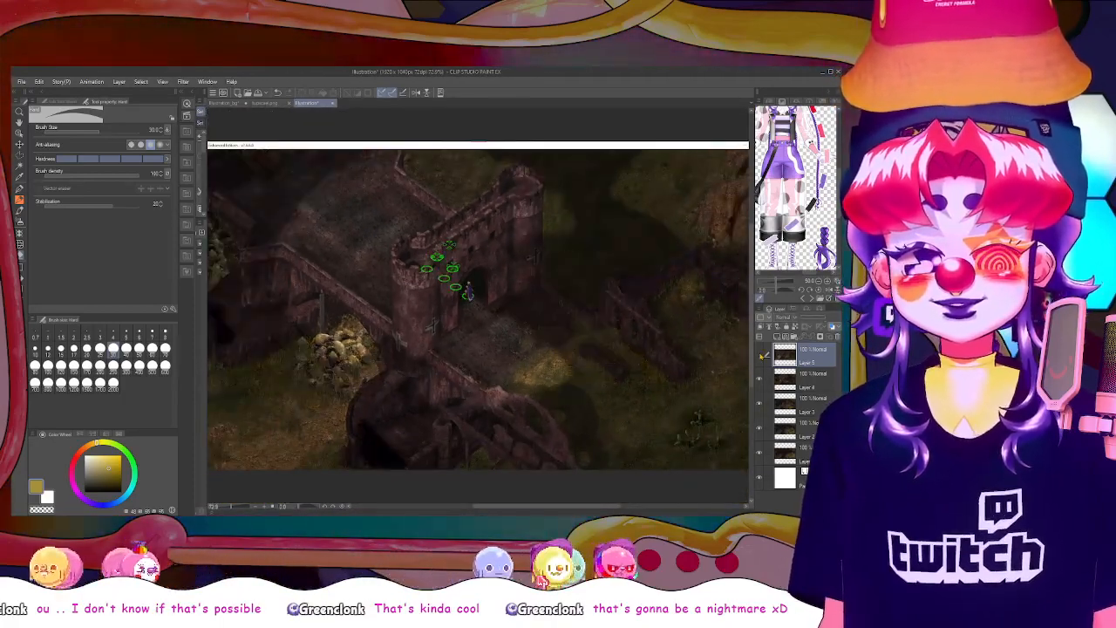
left_click(760, 378)
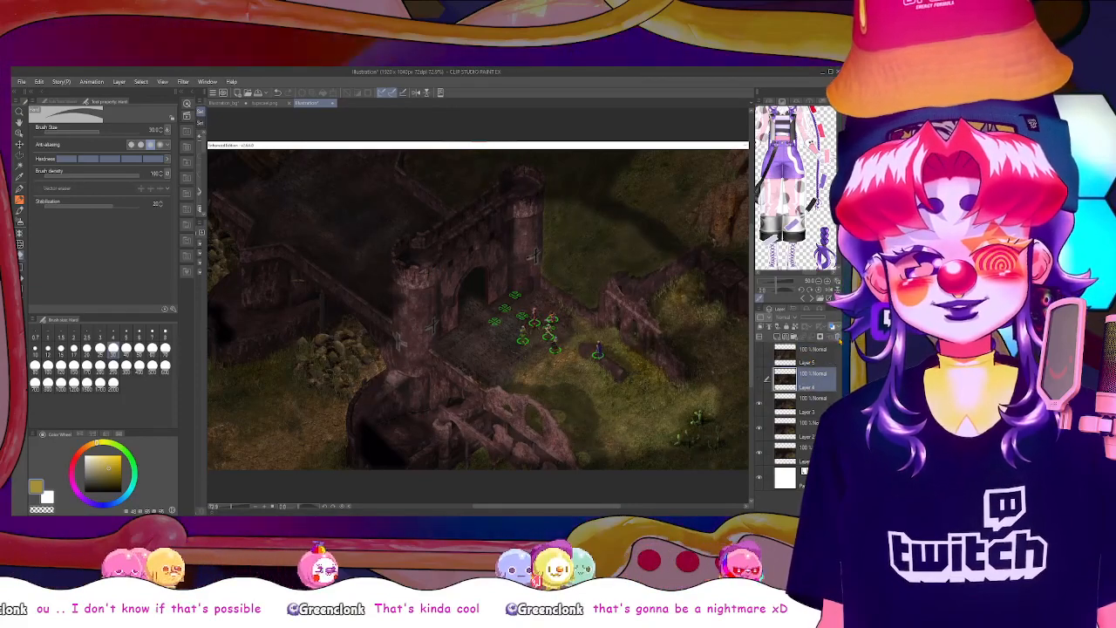
left_click(839, 337)
left_click(839, 337)
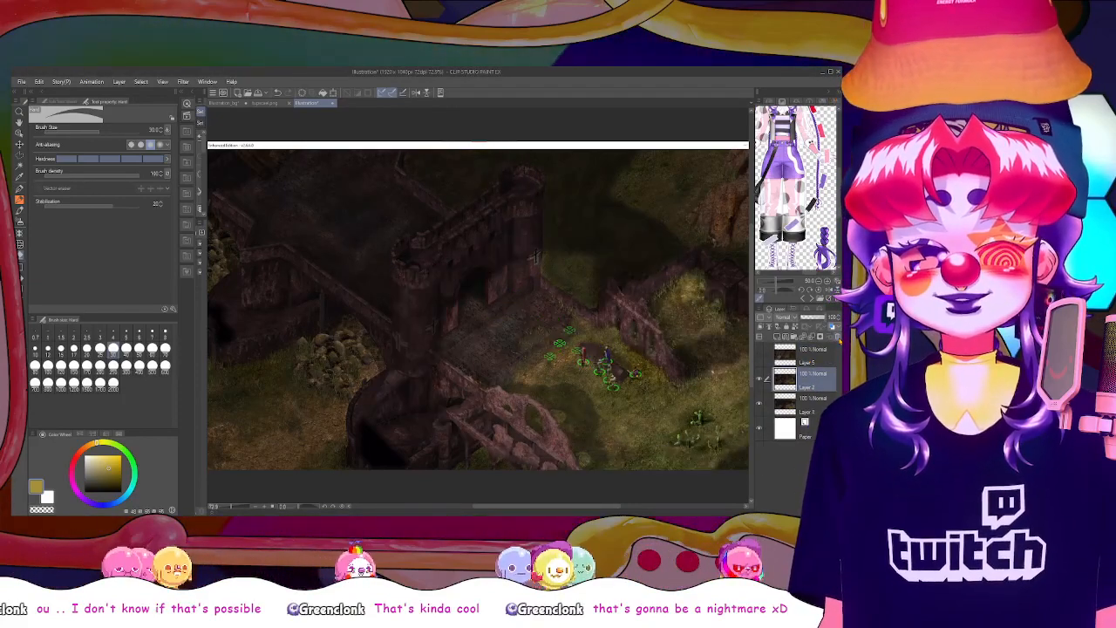
left_click(839, 338)
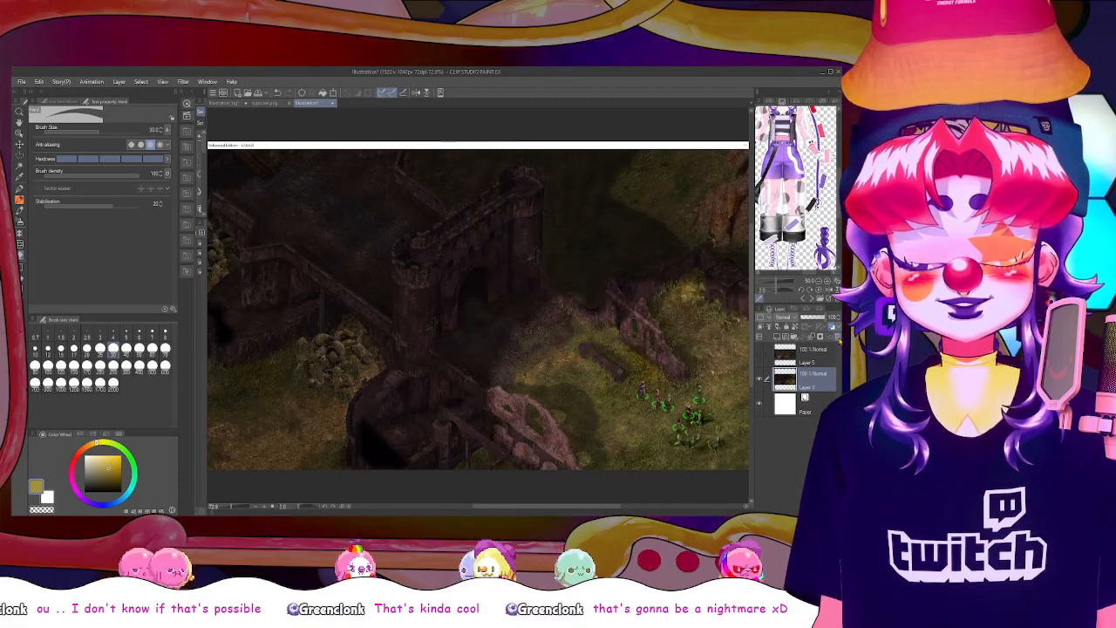
left_click(839, 338)
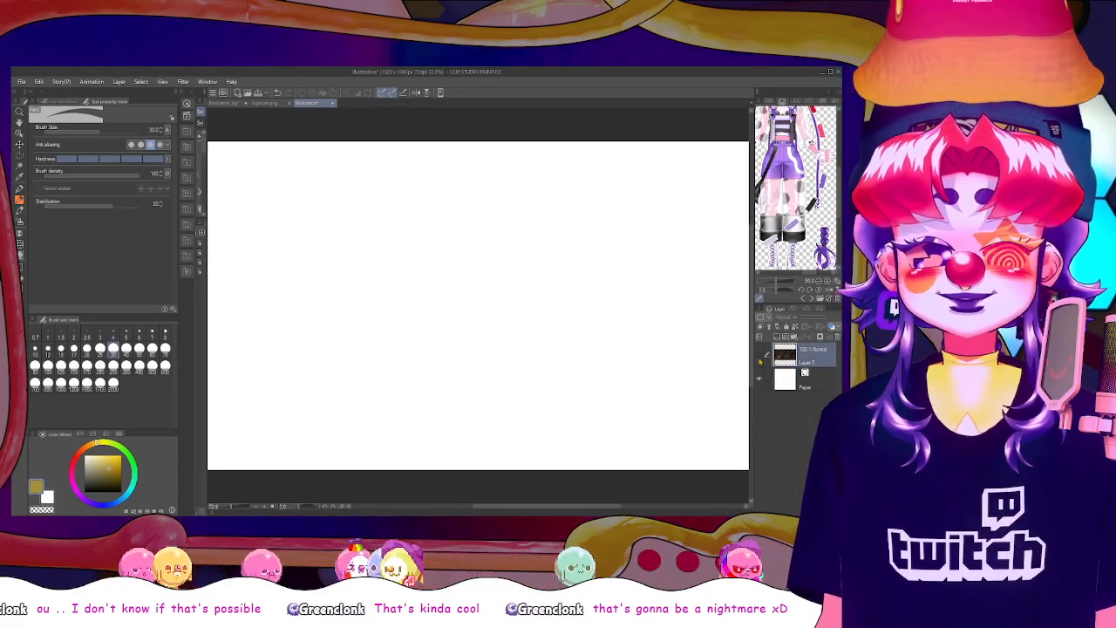
left_click(760, 359)
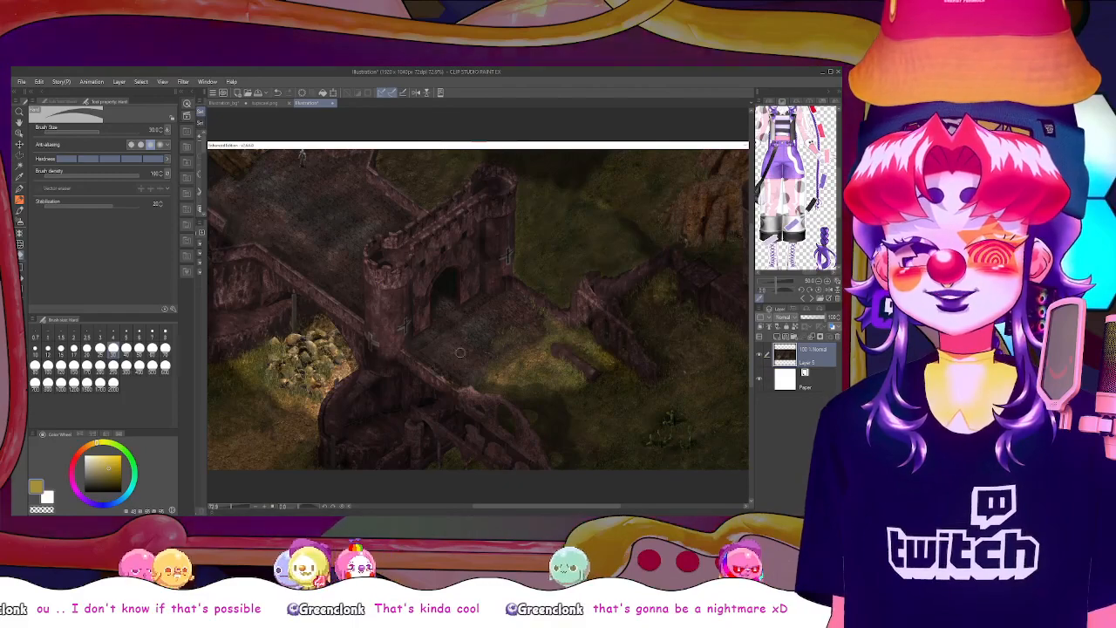
Copy the merged gatehouse screenshot into the 1280 × 720 Illustration_bg canvas as a new layer above the visible glow layer
scroll(569, 305, "up", 2)
scroll(524, 296, "down", 2)
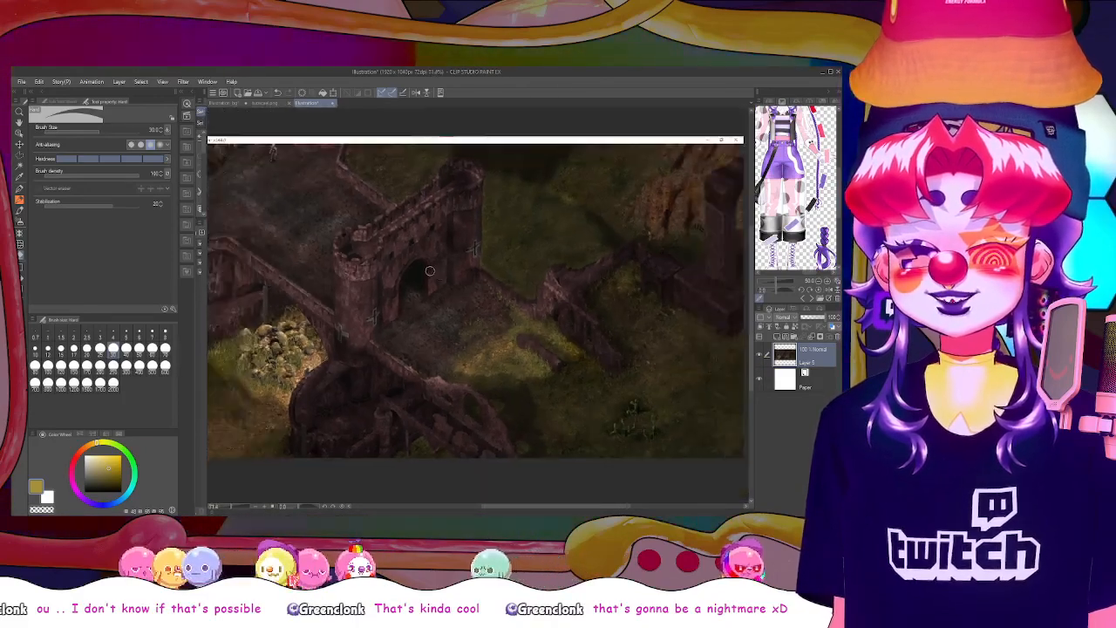
scroll(398, 284, "up", 4)
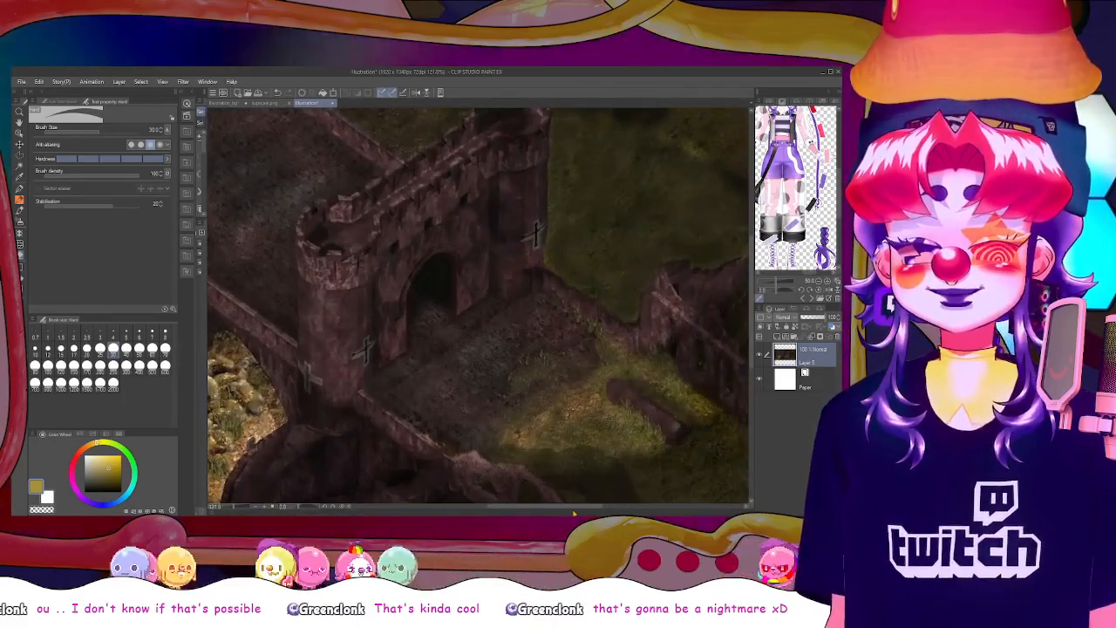
left_click_drag(575, 508, 578, 508)
scroll(730, 292, "down", 2)
scroll(726, 302, "up", 3)
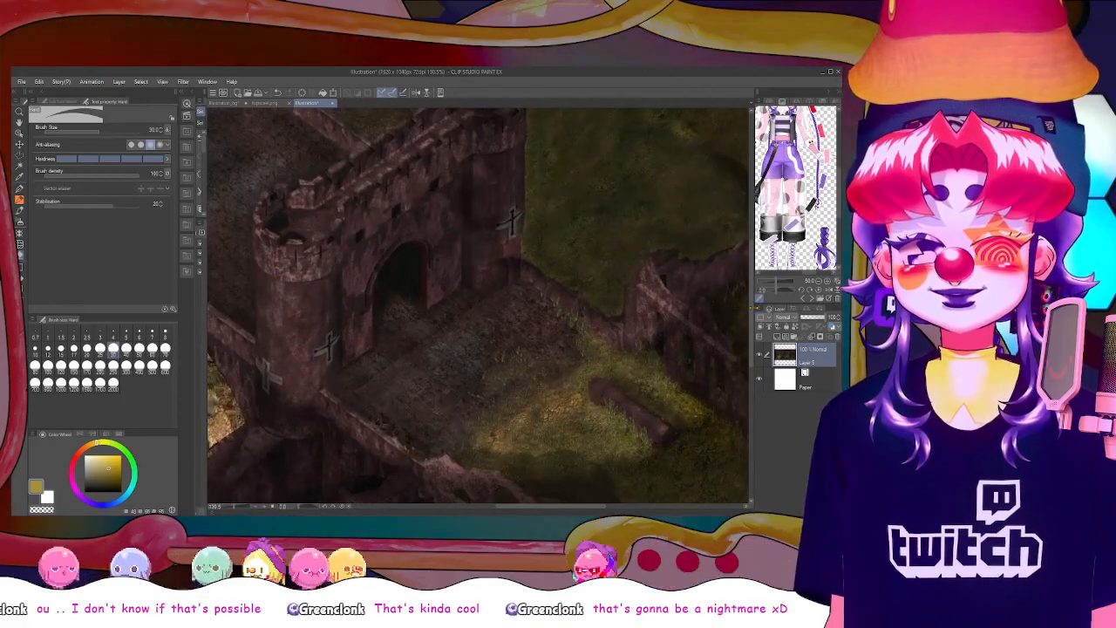
left_click_drag(550, 507, 570, 507)
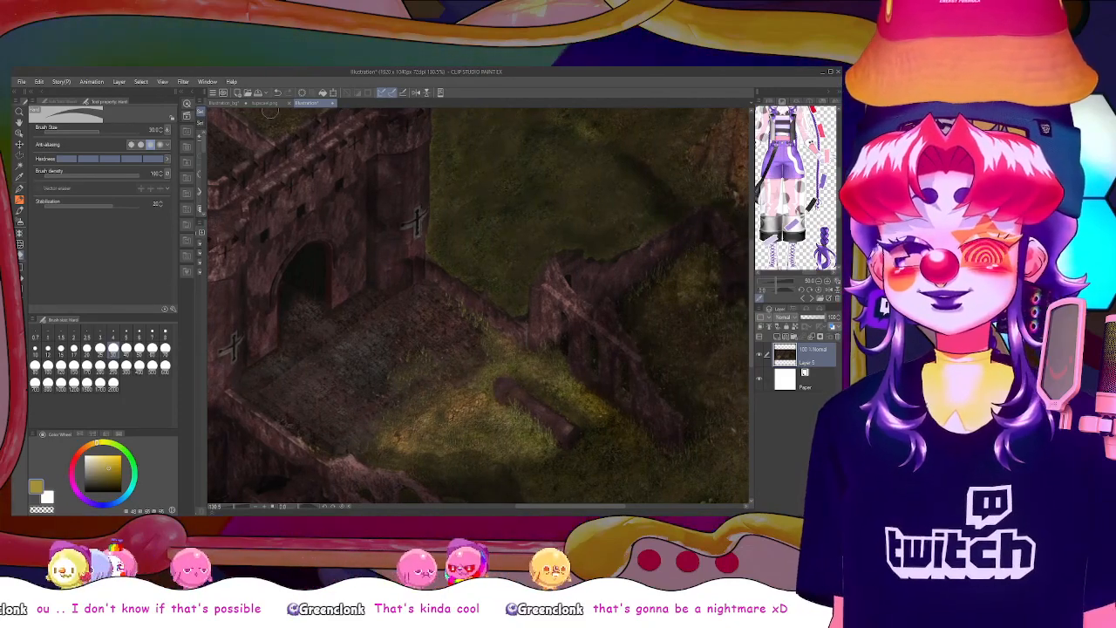
left_click(223, 103)
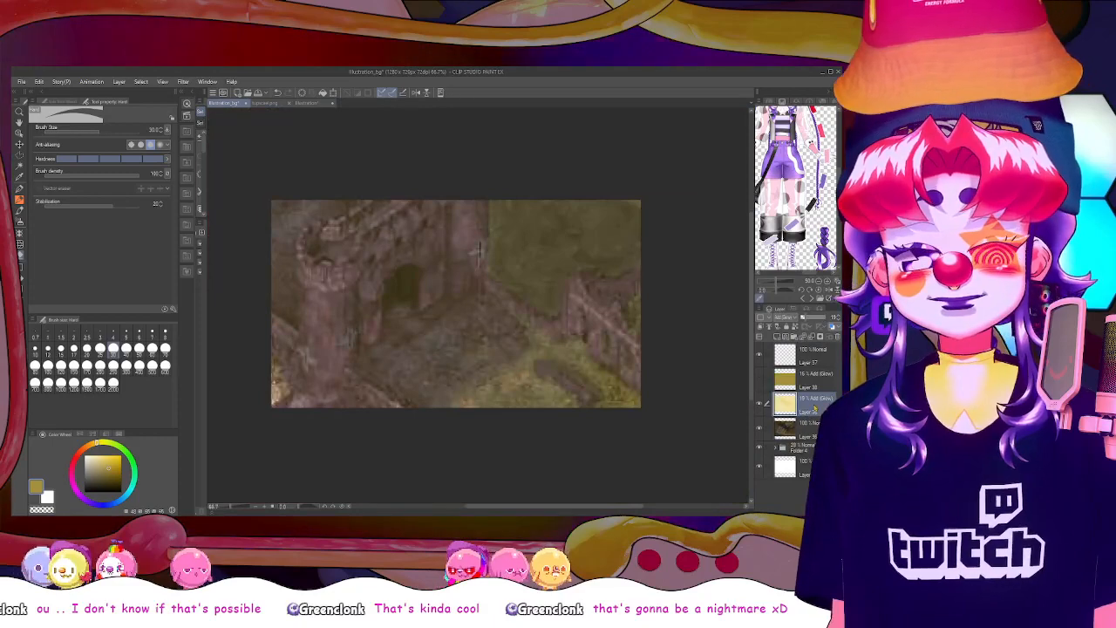
key("ctrl+v")
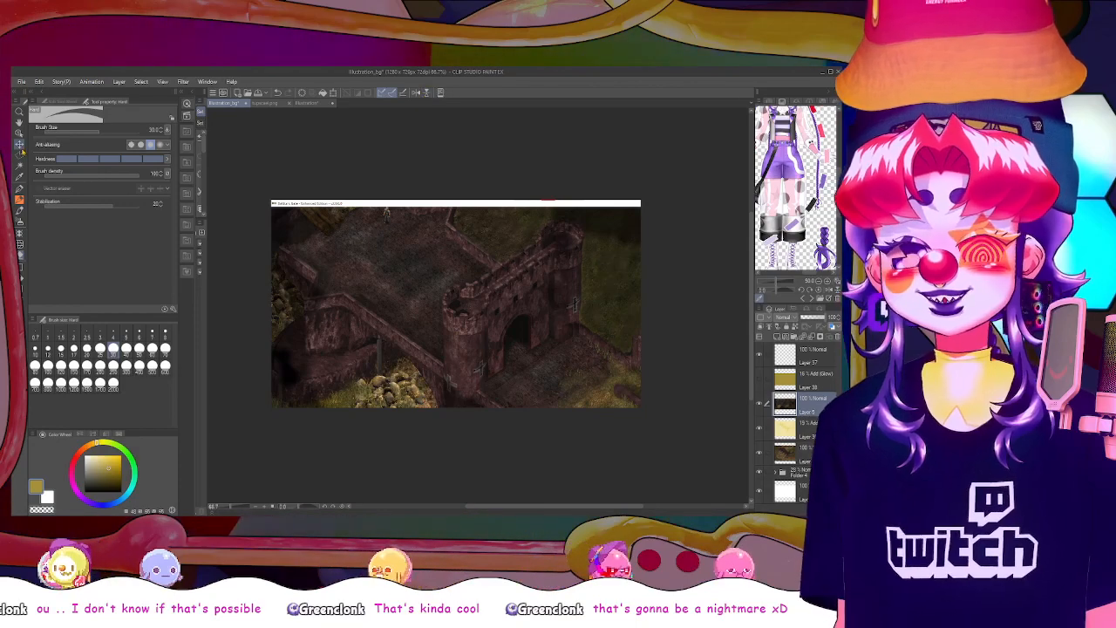
Scale the pasted screenshot to 181% and position it so the near tower, gate and path fill the canvas
key("ctrl+t")
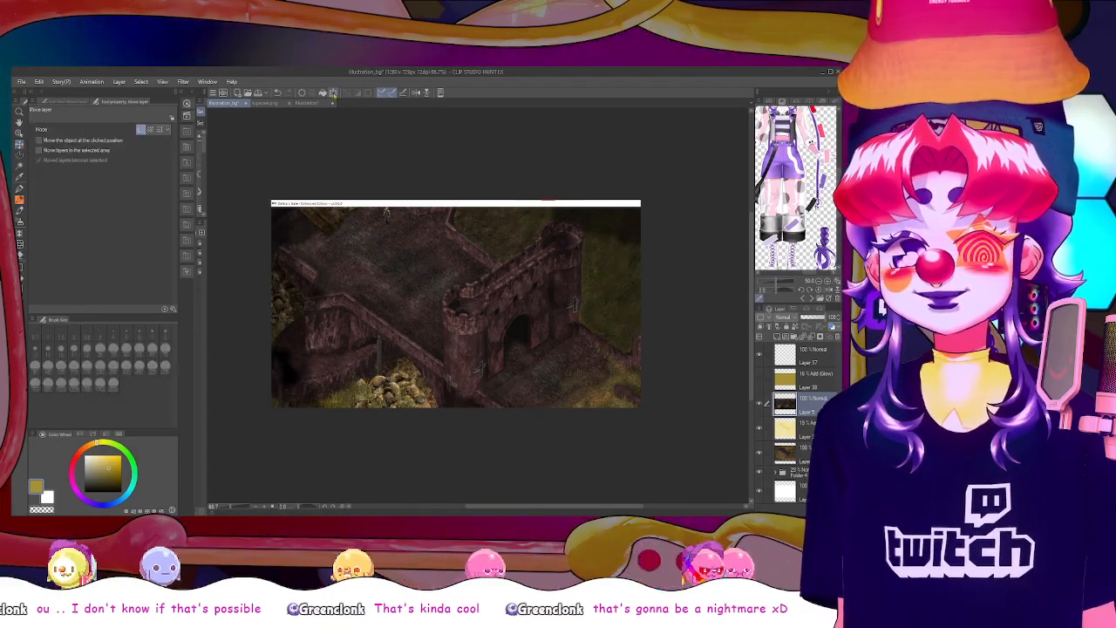
left_click_drag(271, 201, 129, 124)
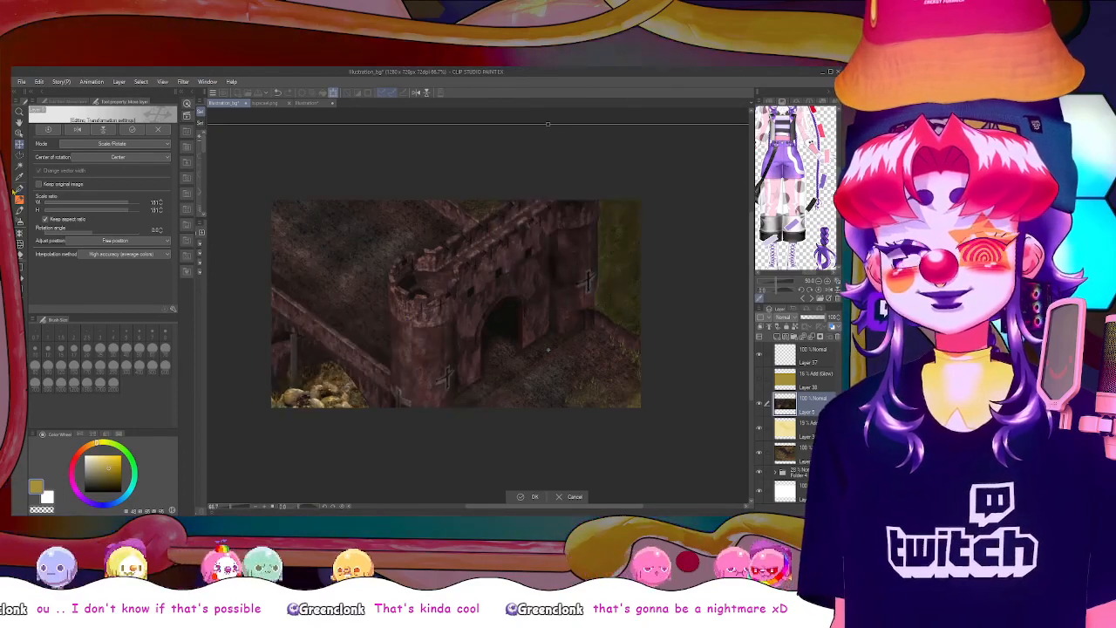
left_click_drag(451, 307, 369, 297)
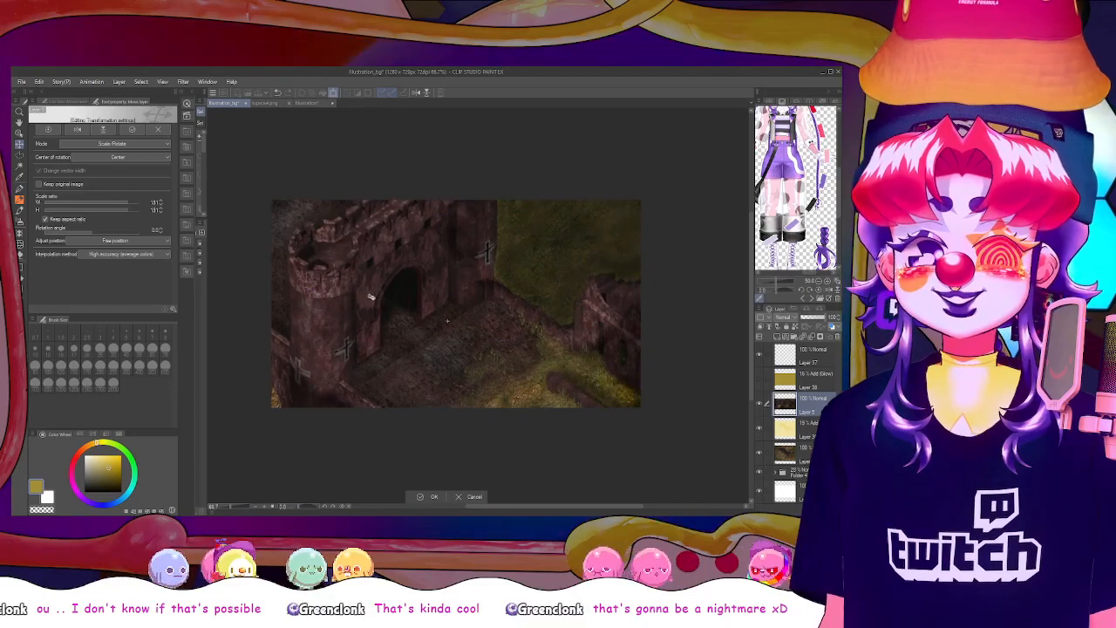
key("Return")
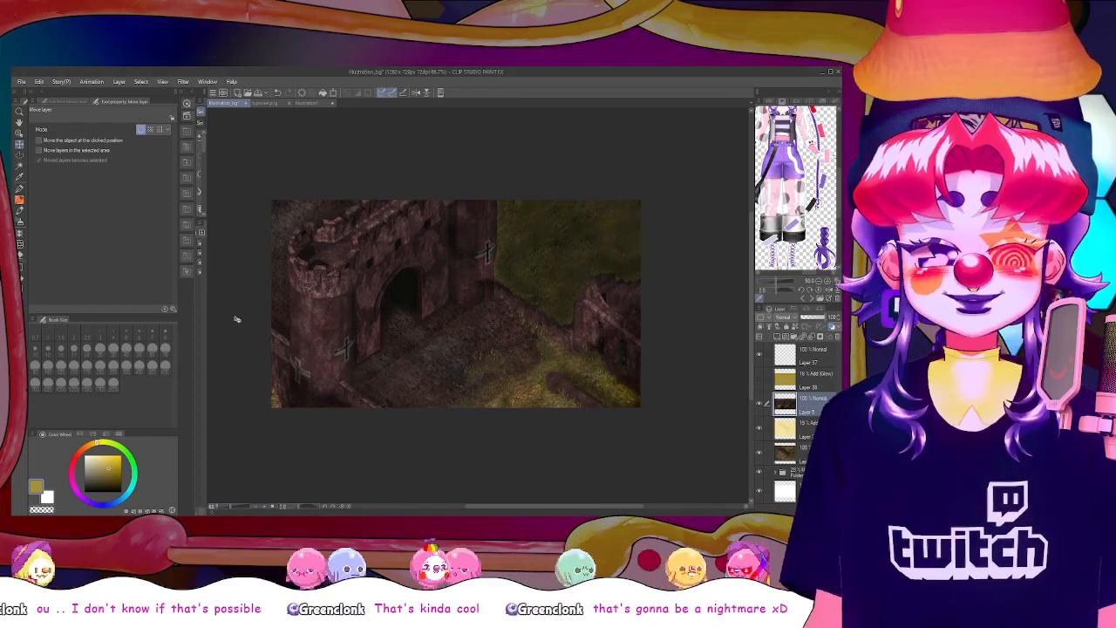
left_click(432, 337)
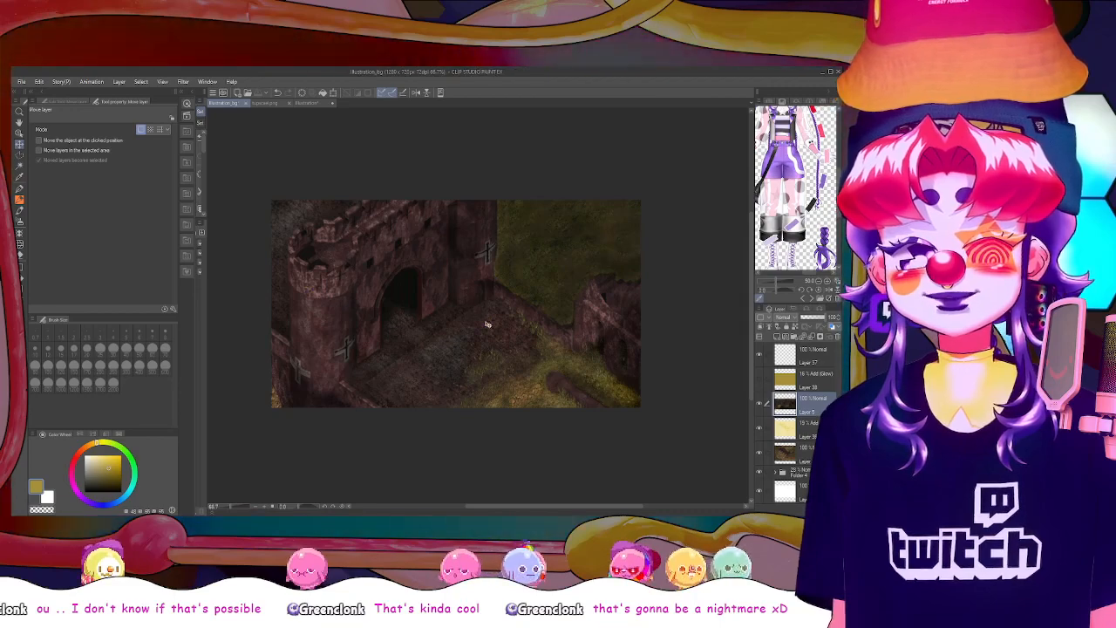
Duplicate the scaled gatehouse layer in the thumbnail canvas
scroll(431, 319, "up", 3)
scroll(430, 317, "up", 3)
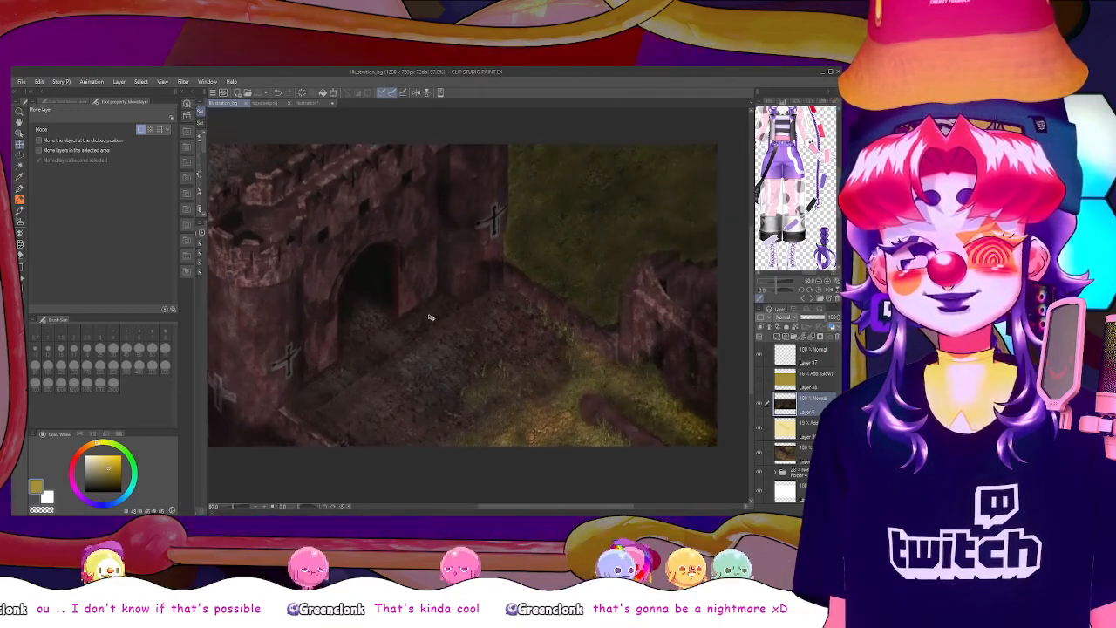
scroll(430, 318, "down", 2)
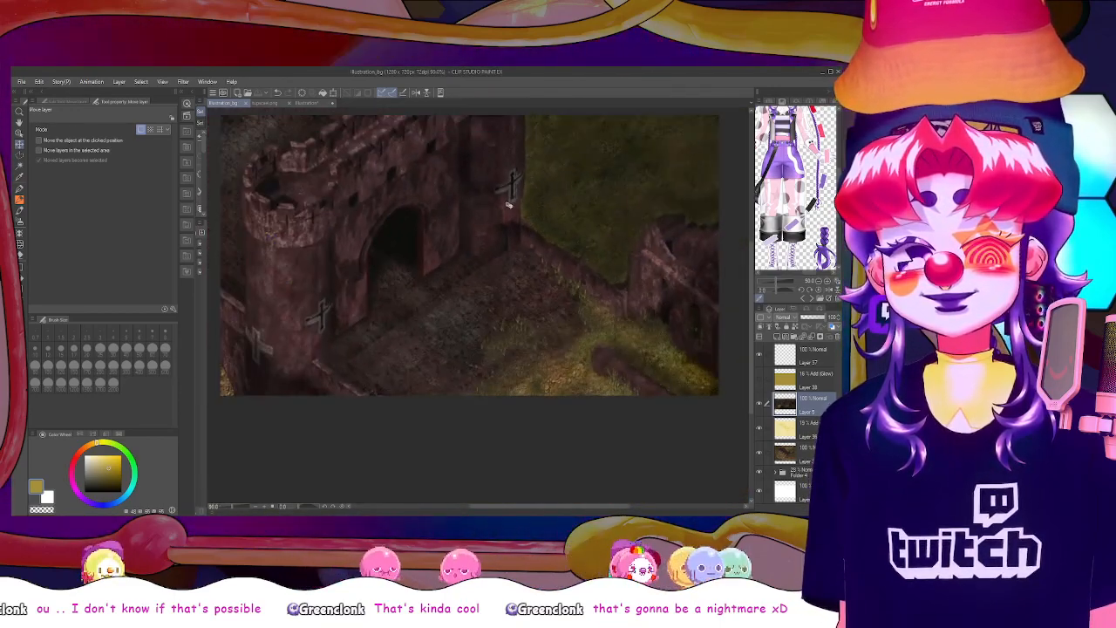
scroll(508, 205, "down", 2)
scroll(509, 205, "up", 1)
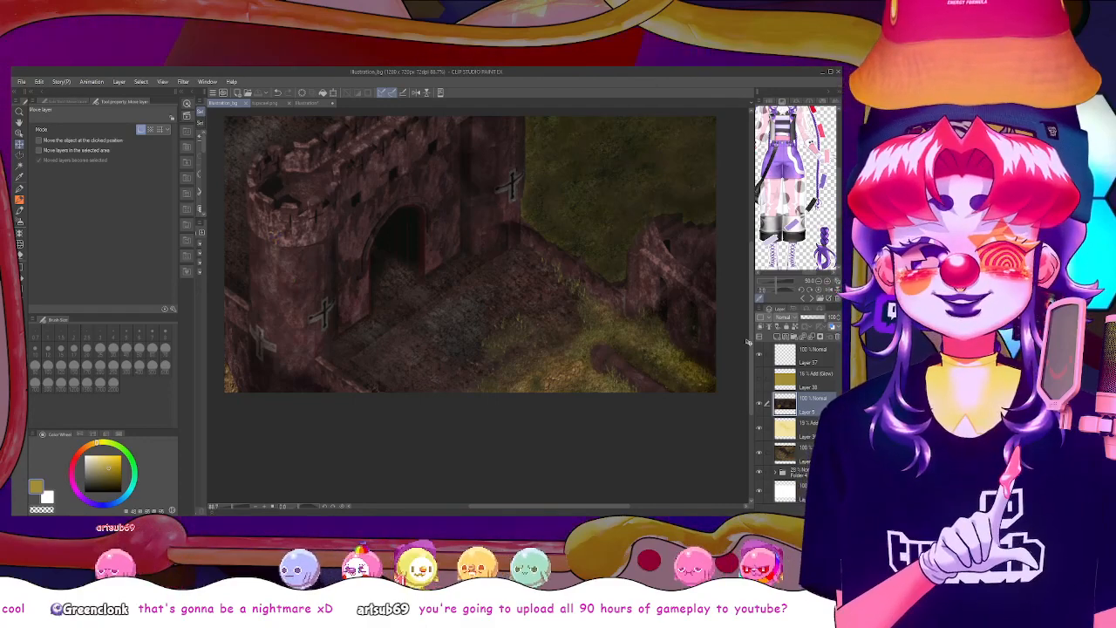
left_click_drag(751, 343, 755, 320)
left_click_drag(607, 507, 605, 507)
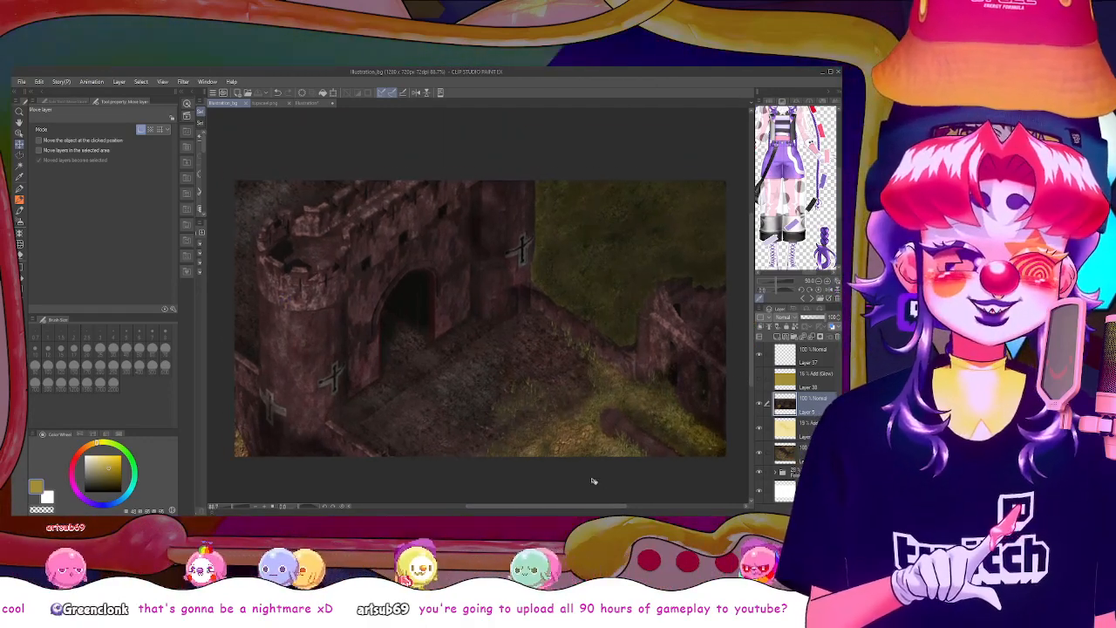
key("ctrl+c")
key("ctrl+v")
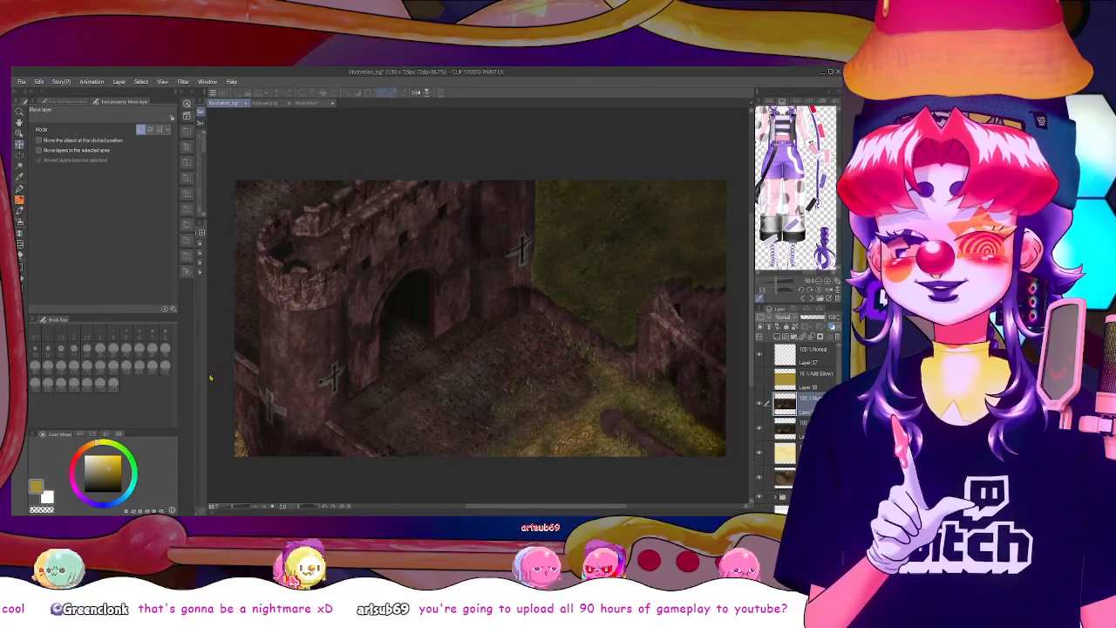
Desaturate the duplicate gatehouse layer, lower its opacity and set its blending mode to Exclusion
key("ctrl+z")
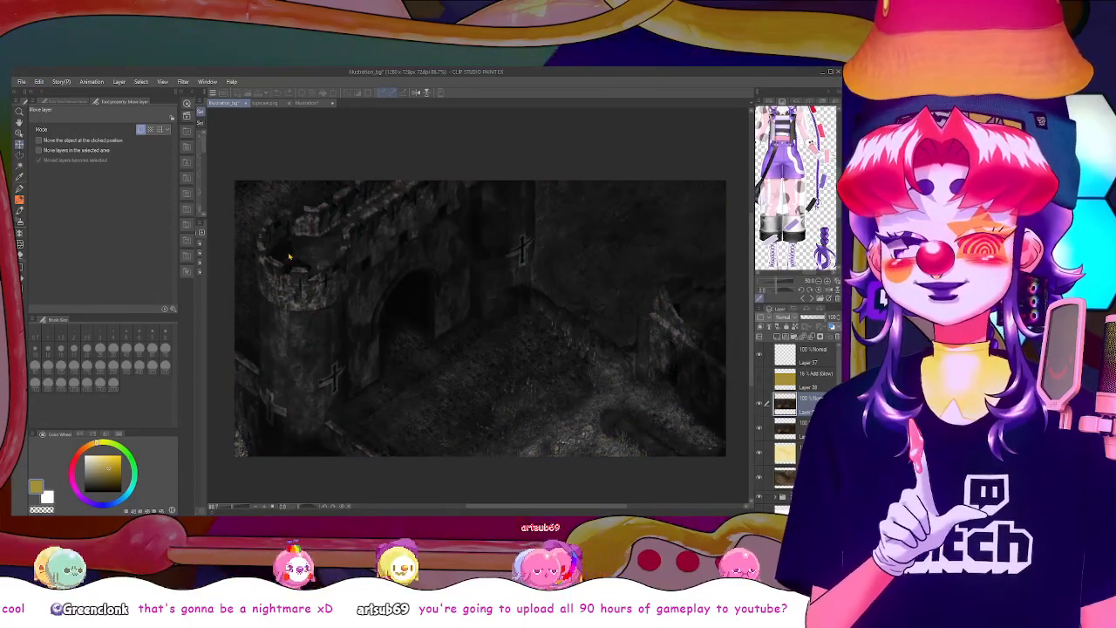
key("ctrl+y")
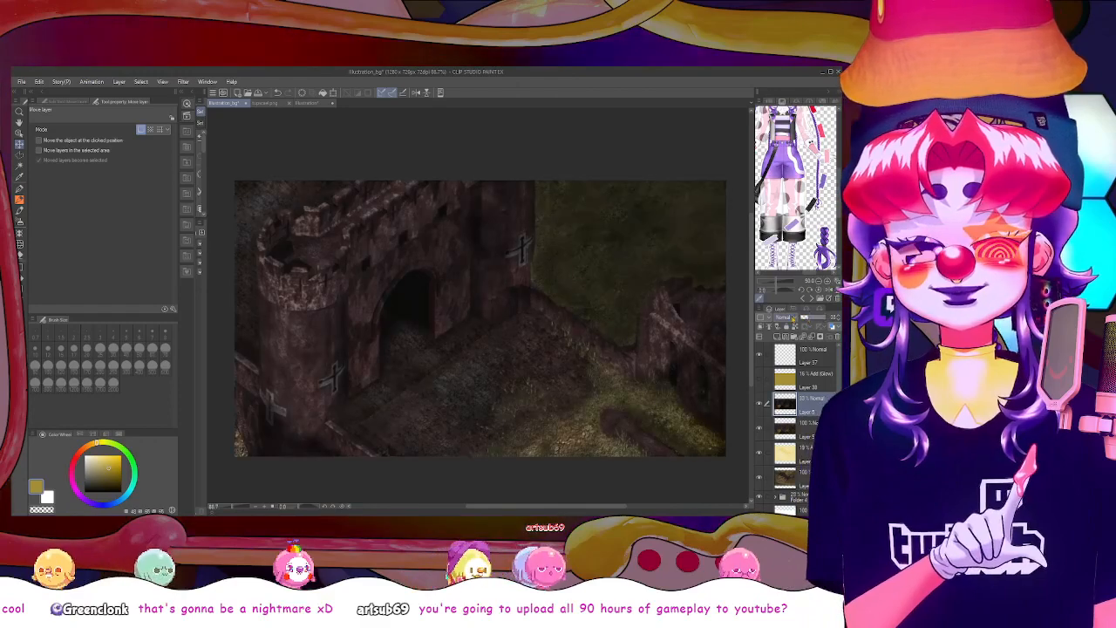
key("ctrl+z")
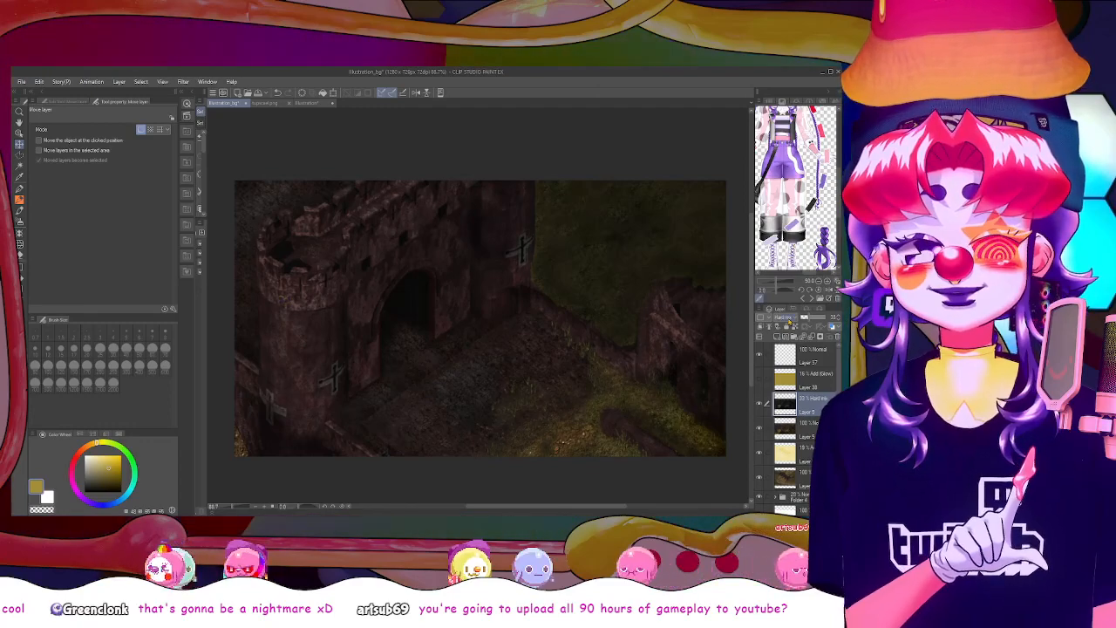
left_click(760, 404)
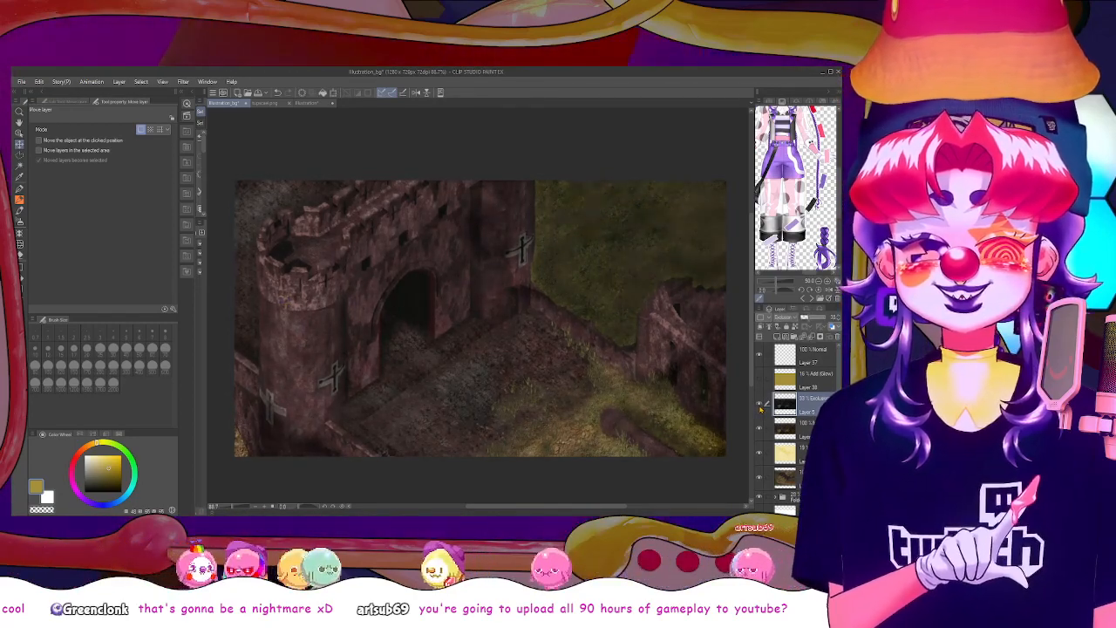
Show the hidden olive Add (Glow) layer, place it beneath the Exclusion layer and reduce its opacity
left_click(758, 378)
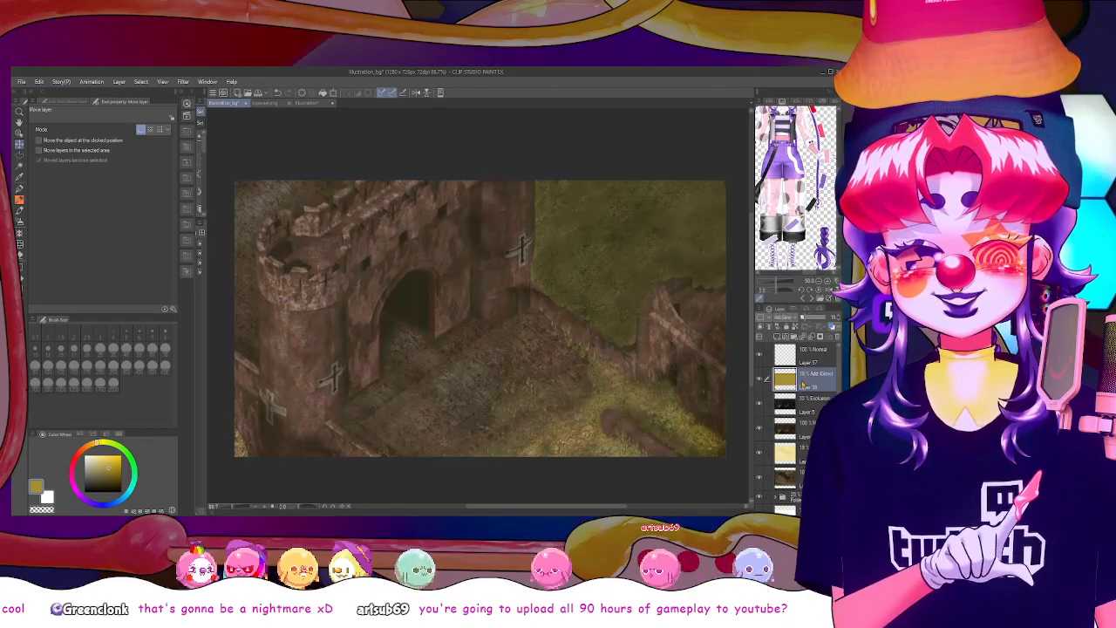
left_click_drag(792, 382, 792, 413)
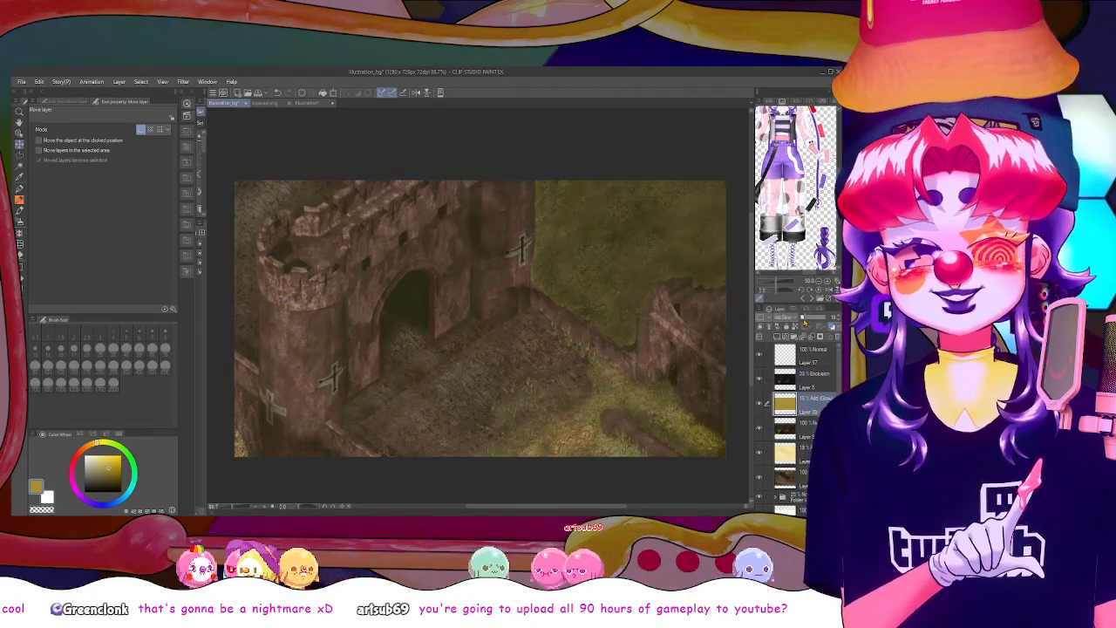
left_click_drag(808, 318, 803, 321)
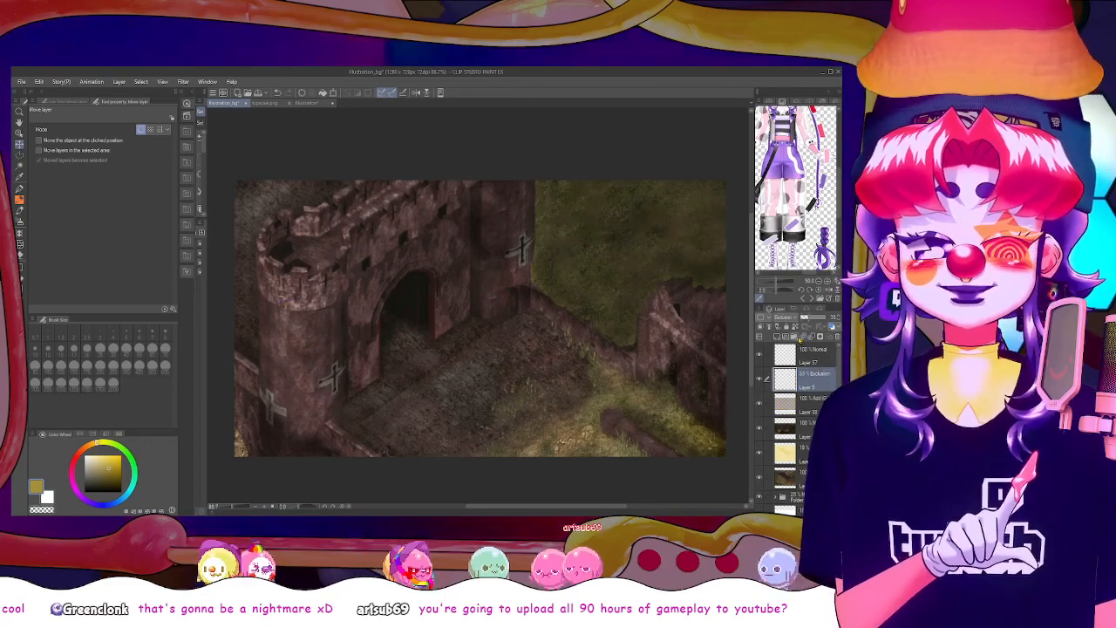
Group the Exclusion and olive glow layers in a folder, set it to Through and compare the image with and without it
key("ctrl+z")
left_click(798, 395)
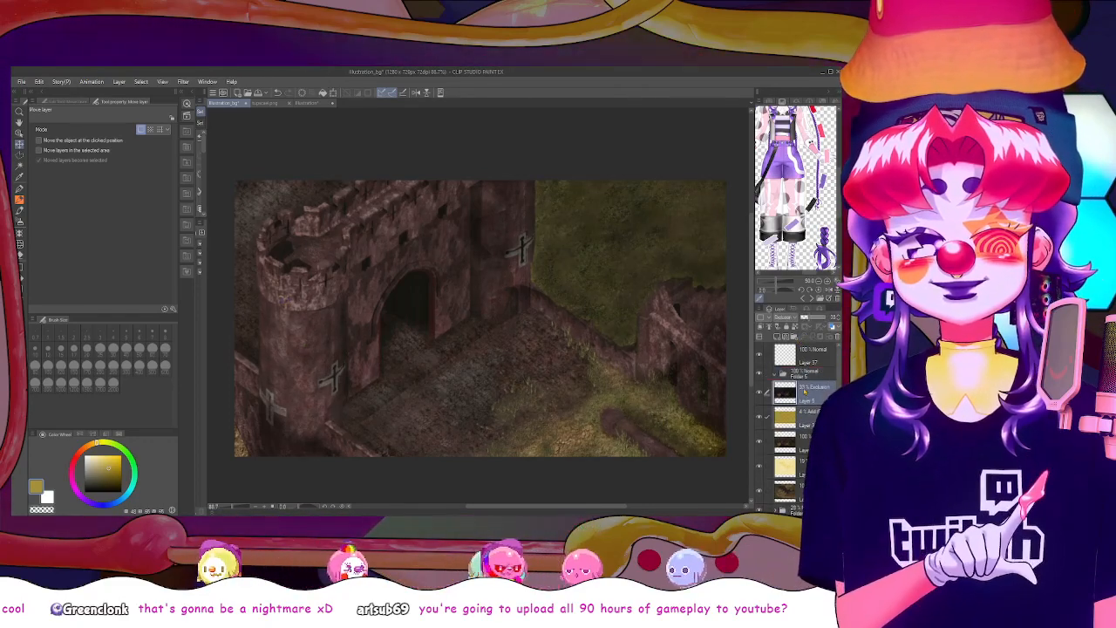
left_click_drag(804, 391, 800, 376)
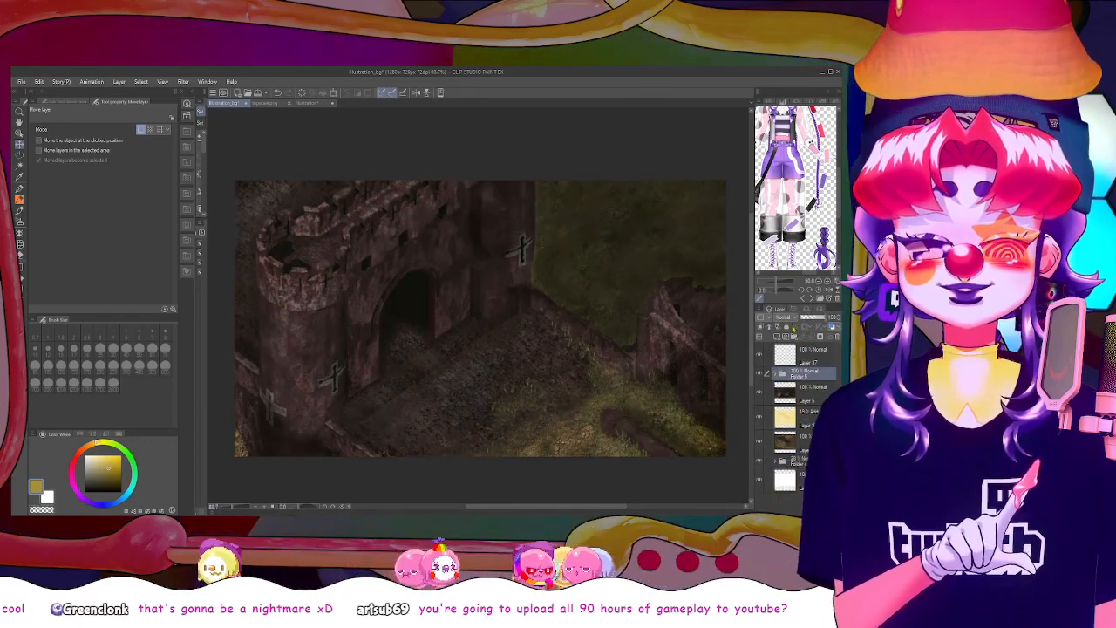
left_click(788, 80)
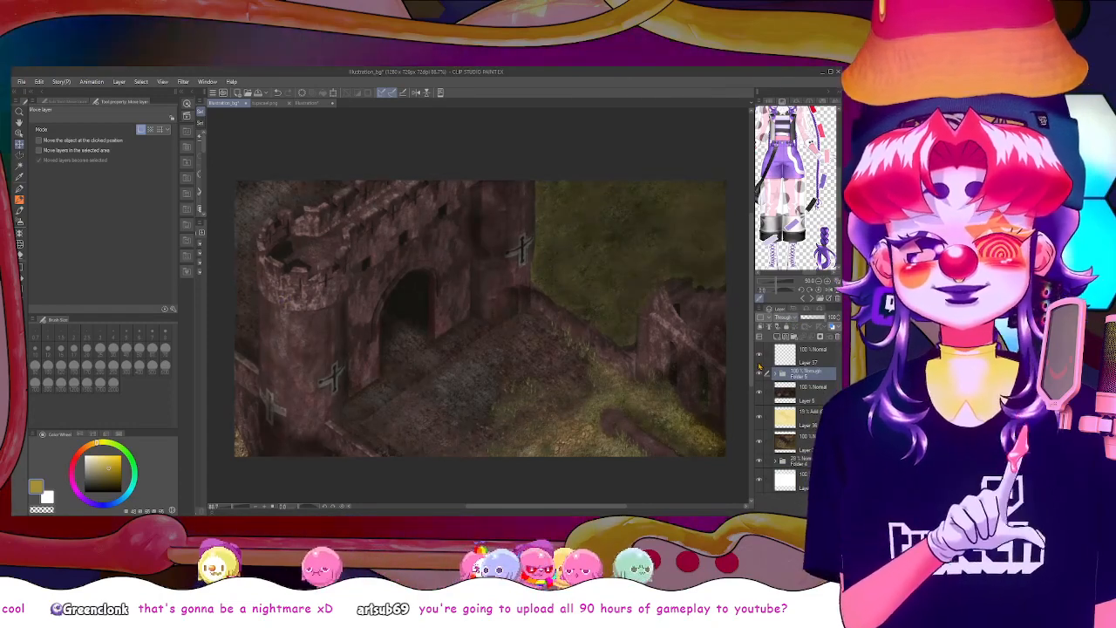
left_click(760, 374)
left_click(761, 374)
Airbrush red over the gatehouse walls on the olive glow layer using the soft brush at size 400
left_click(760, 375)
left_click(761, 374)
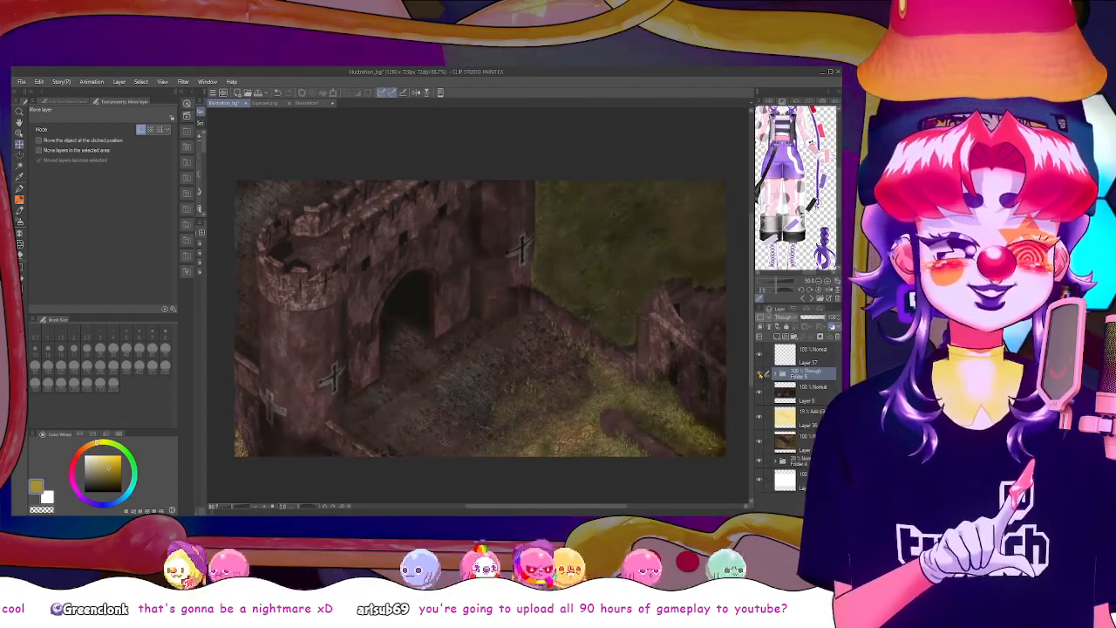
left_click(760, 374)
left_click(761, 375)
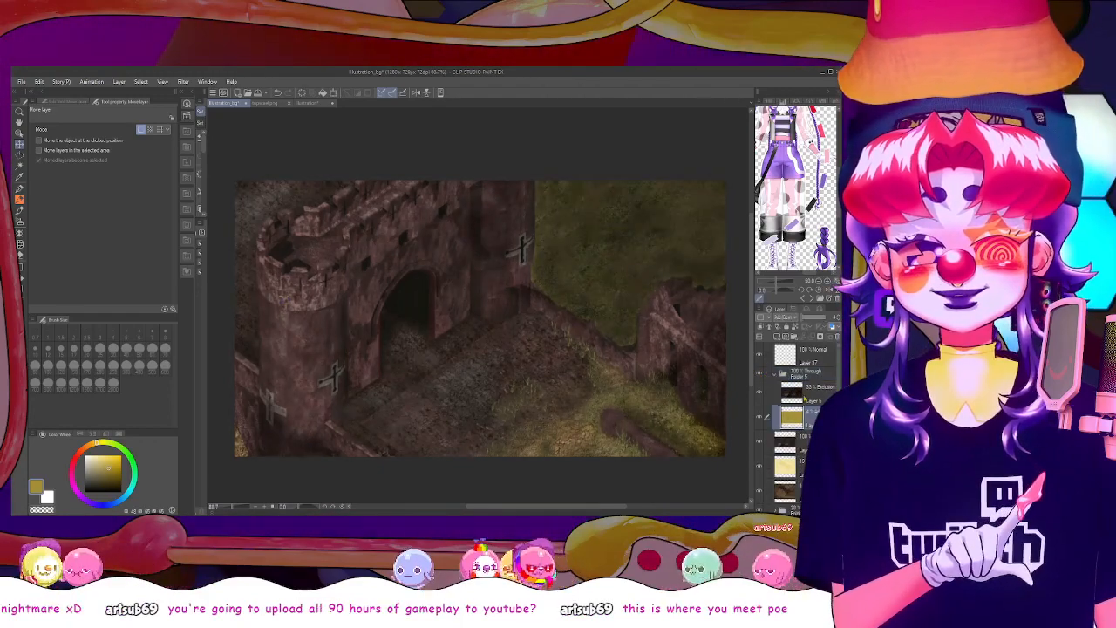
left_click(75, 460)
left_click(121, 455)
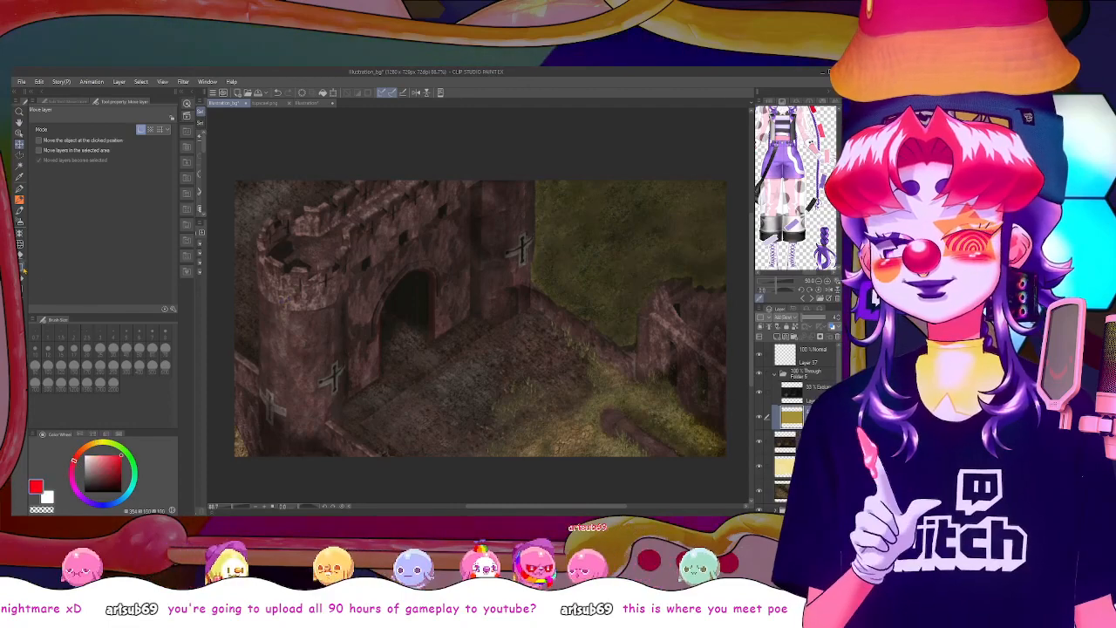
left_click(19, 222)
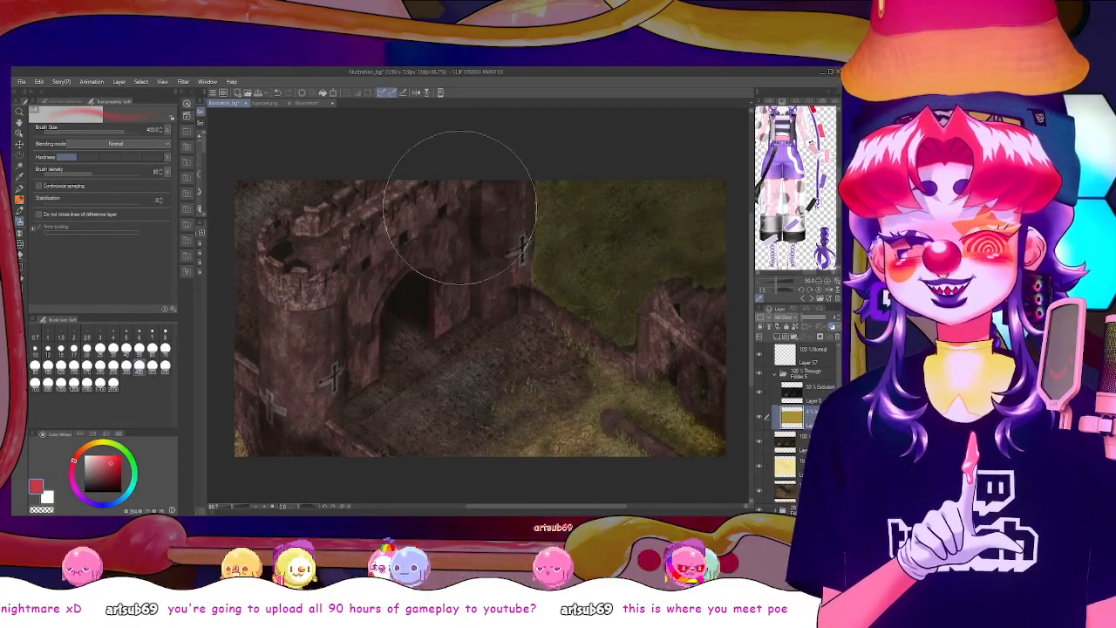
mouse_move(460, 206)
left_mouse_down()
mouse_move(323, 295)
mouse_move(331, 315)
mouse_move(382, 340)
mouse_move(515, 270)
mouse_move(464, 258)
mouse_move(355, 284)
mouse_move(322, 389)
mouse_move(430, 269)
mouse_move(354, 307)
mouse_move(435, 320)
left_mouse_up()
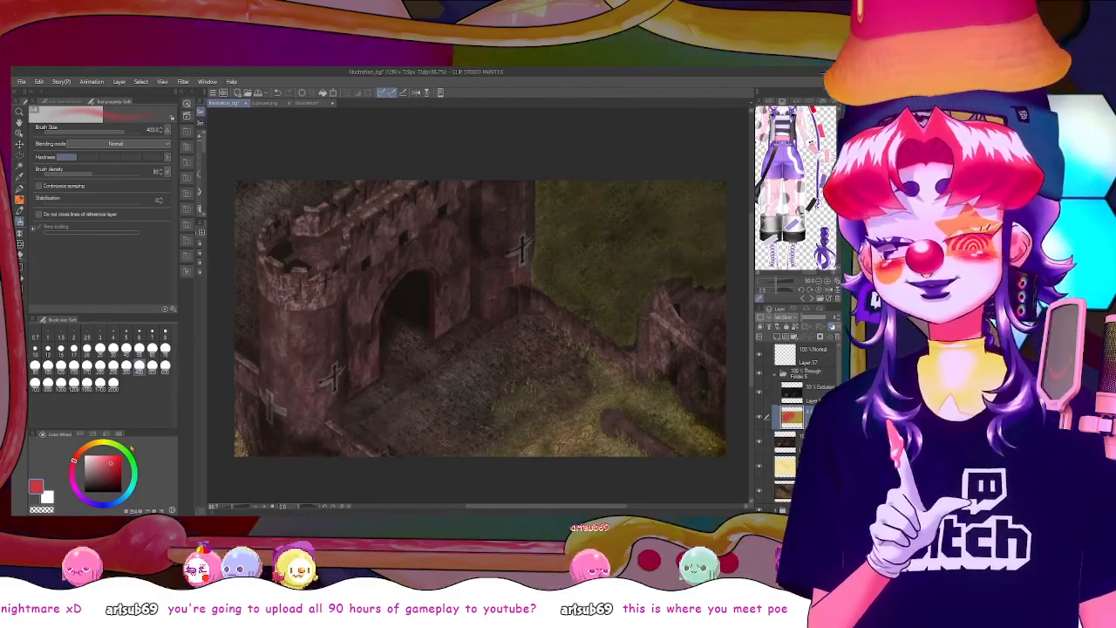
Airbrush green over the grass area on the same glow layer and reduce the layer's opacity
left_click(122, 447)
left_click(121, 464)
mouse_move(635, 224)
left_mouse_down()
mouse_move(613, 234)
mouse_move(536, 398)
mouse_move(585, 411)
mouse_move(528, 375)
mouse_move(684, 218)
left_mouse_up()
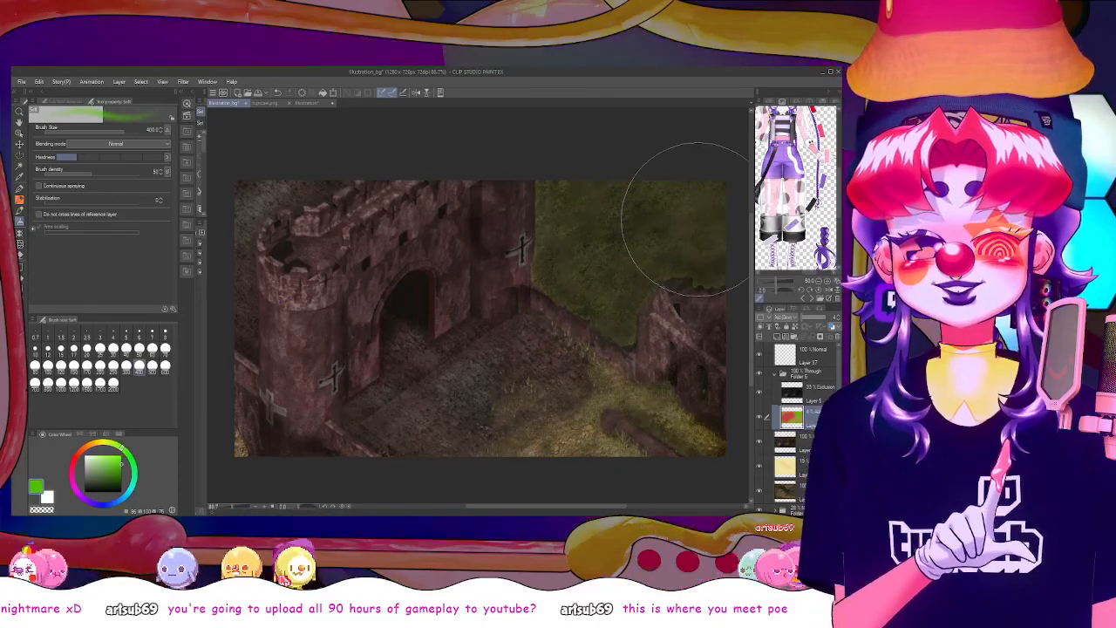
left_click(77, 454)
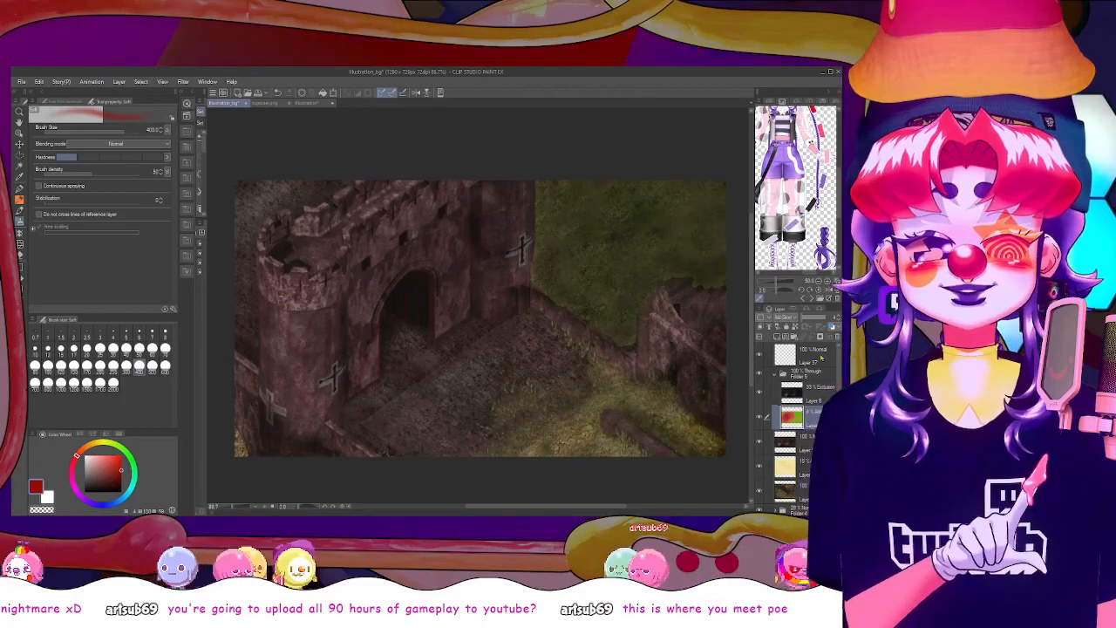
left_click_drag(803, 317, 790, 319)
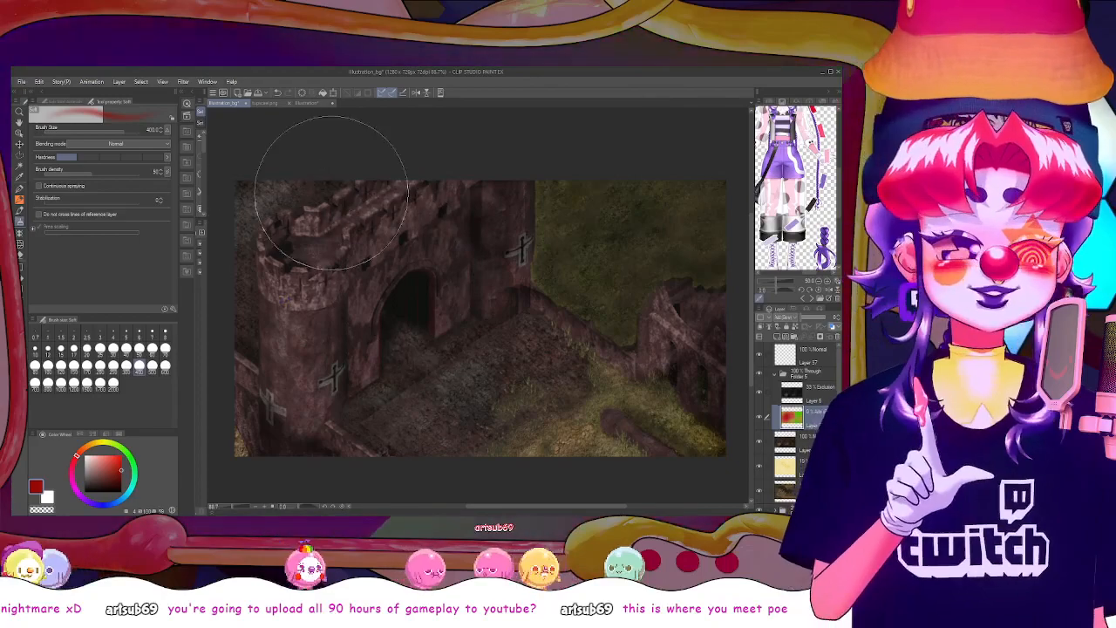
Examine the surroundings of the gatehouse in the original game screenshot document and return to the thumbnail canvas
key("ctrl+Tab")
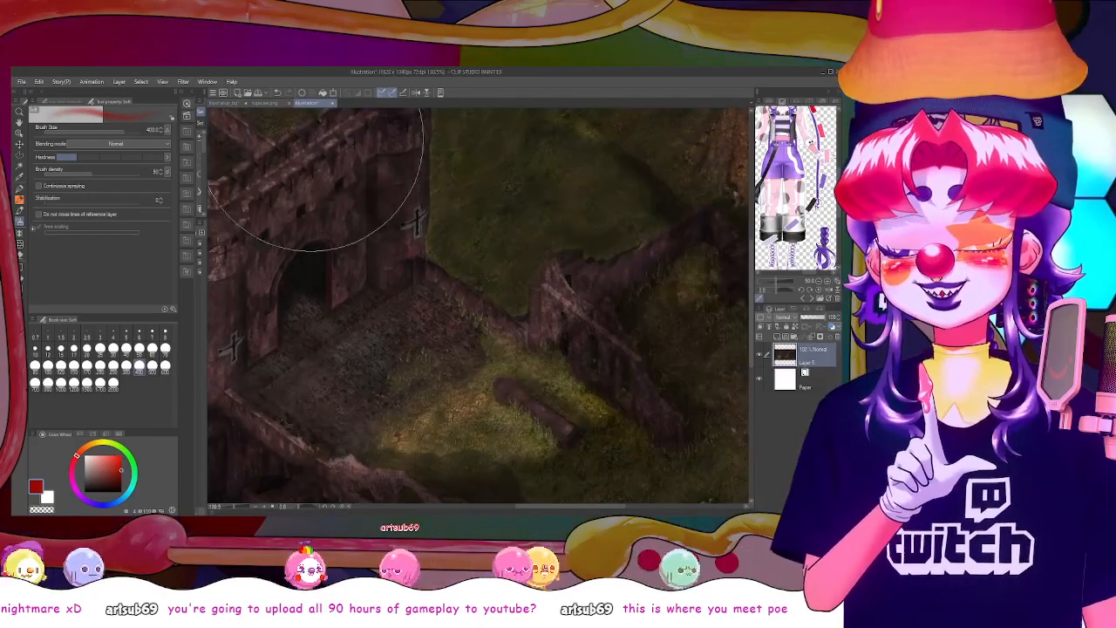
left_click_drag(533, 506, 442, 491)
left_click_drag(751, 329, 753, 283)
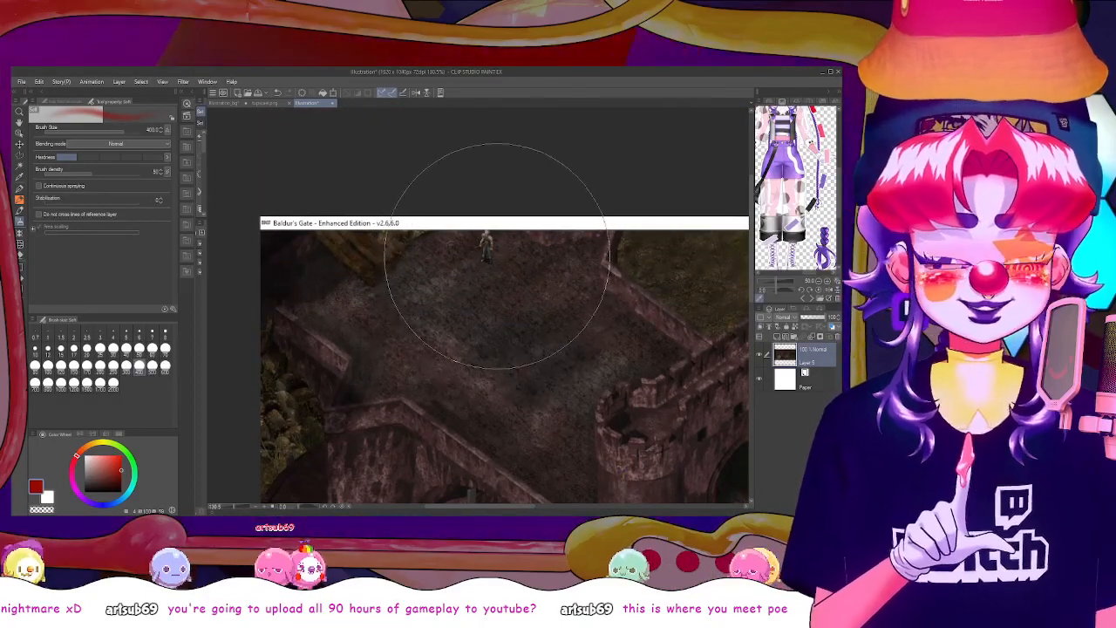
left_click(225, 103)
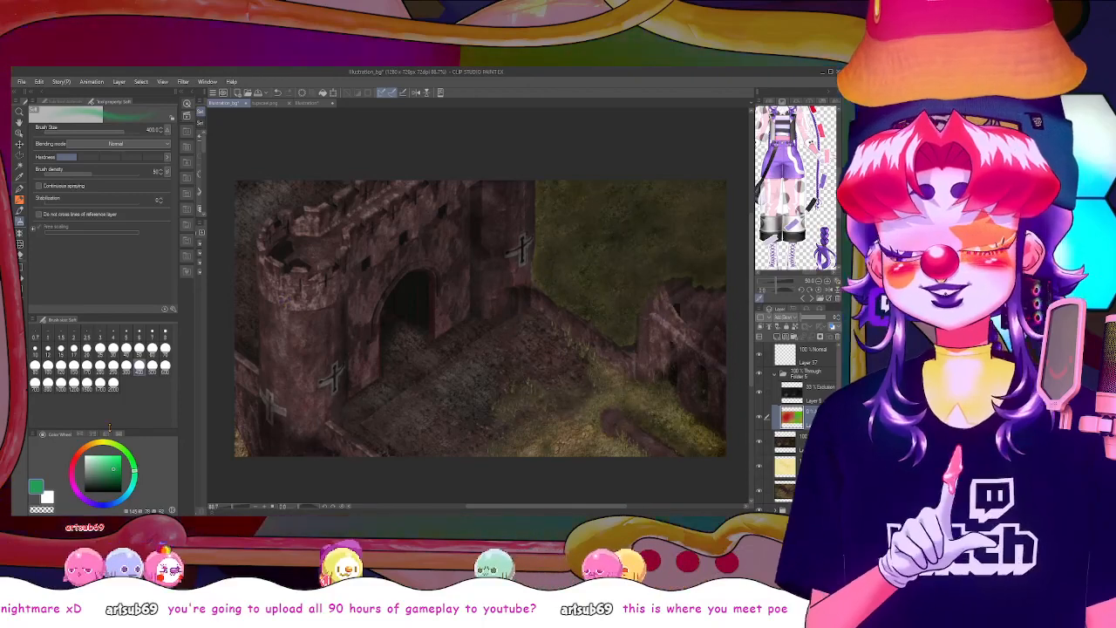
Refine the red and green areas of the painted glow layer with smaller soft airbrush sizes of 250 and 50
left_click(76, 455)
left_click(121, 456)
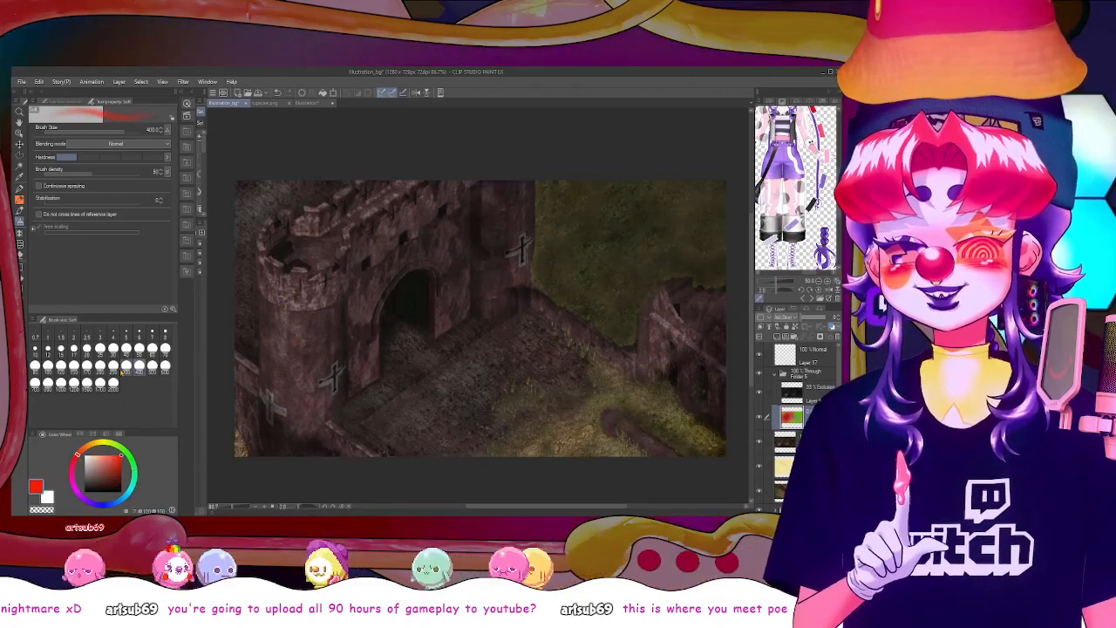
key("bracketleft")
key("bracketleft")
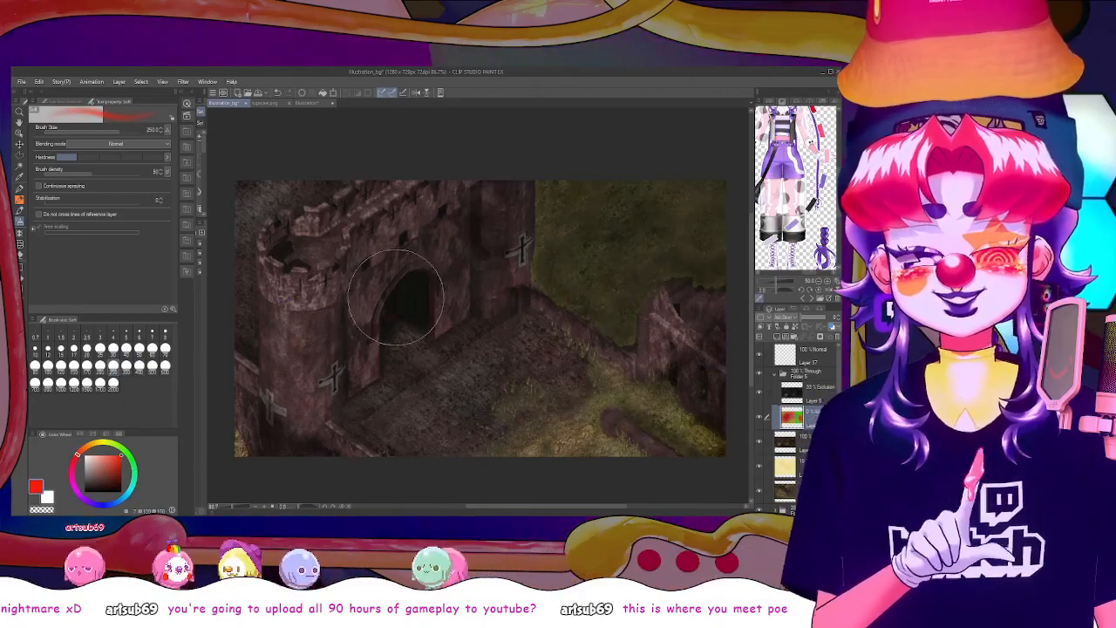
key("ctrl+z")
left_click(71, 474)
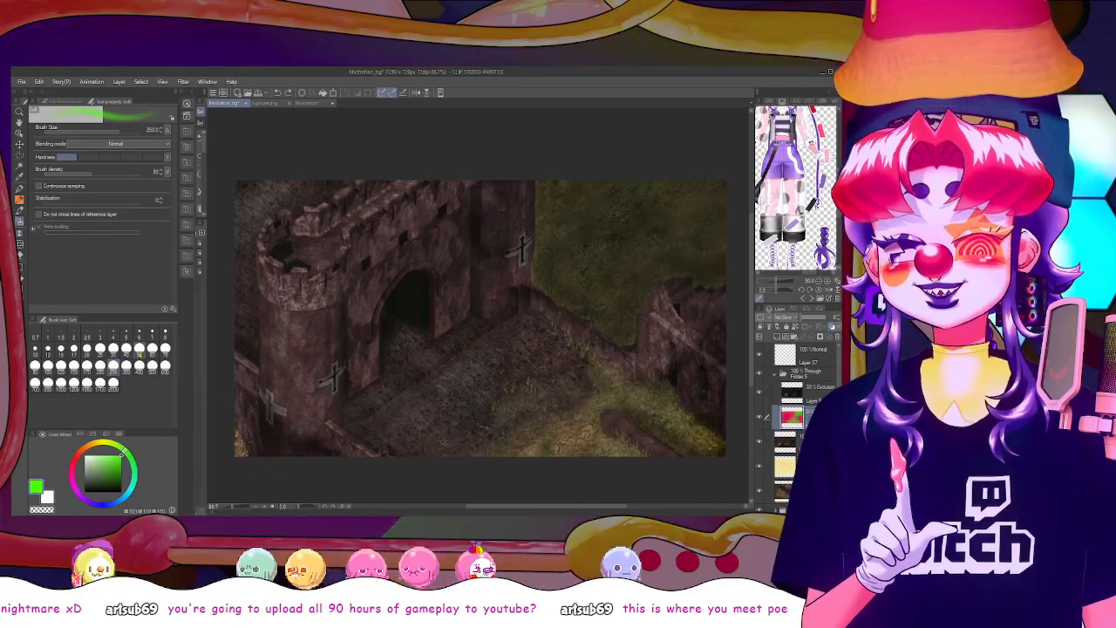
left_click(140, 353)
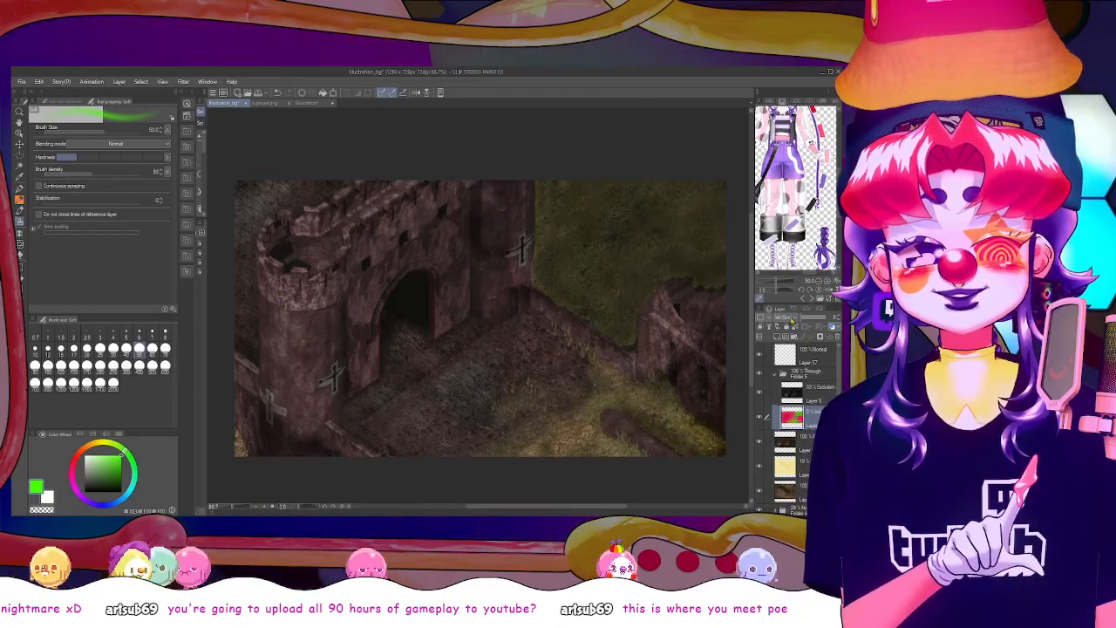
Duplicate the painted glow layer, set the lower copy's blending mode to Lighten and adjust its opacity
key("ctrl+c")
key("ctrl+v")
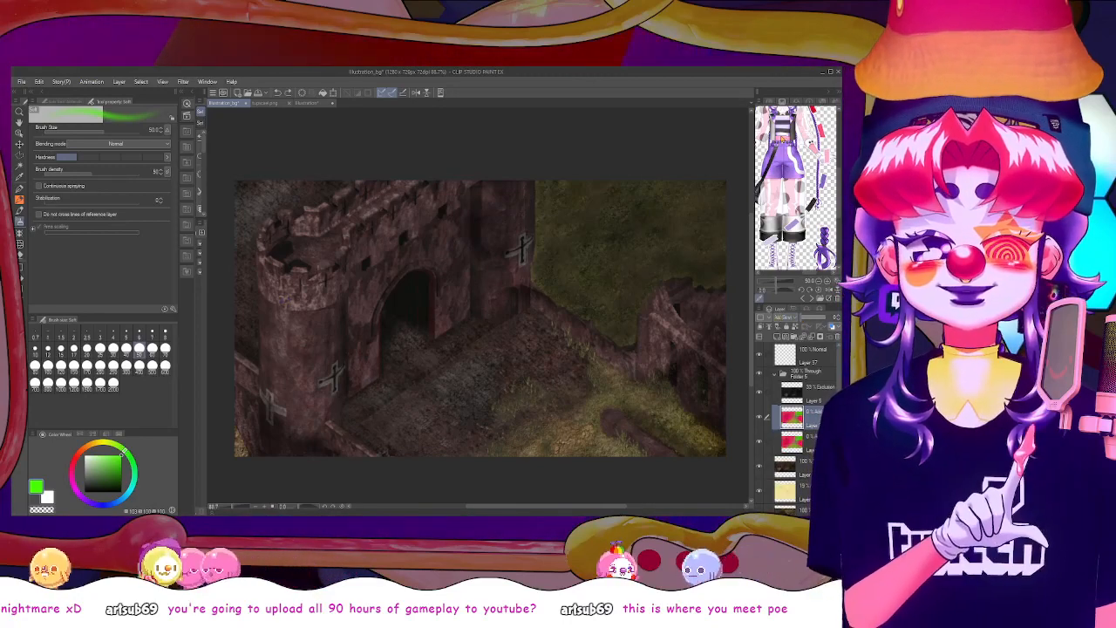
left_click(792, 103)
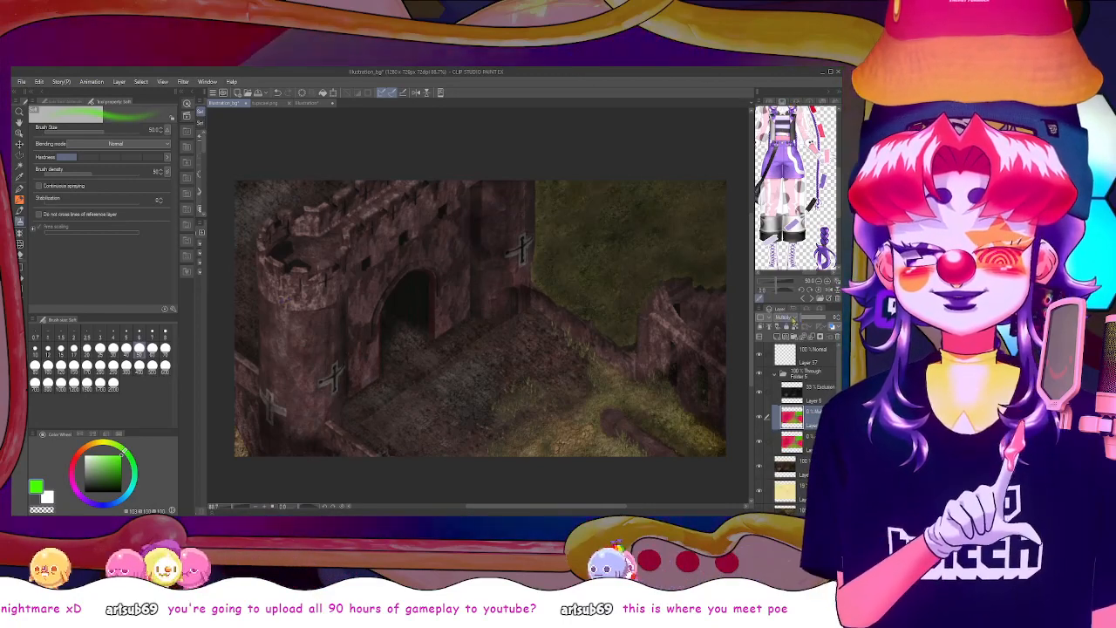
left_click_drag(803, 319, 804, 319)
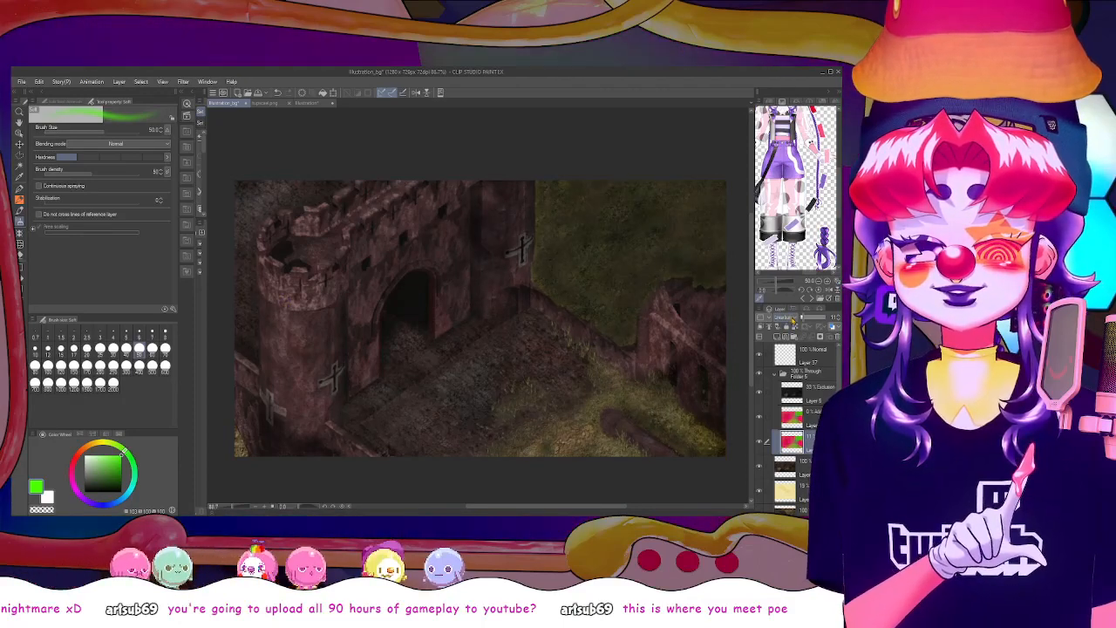
scroll(791, 320, "down", 2)
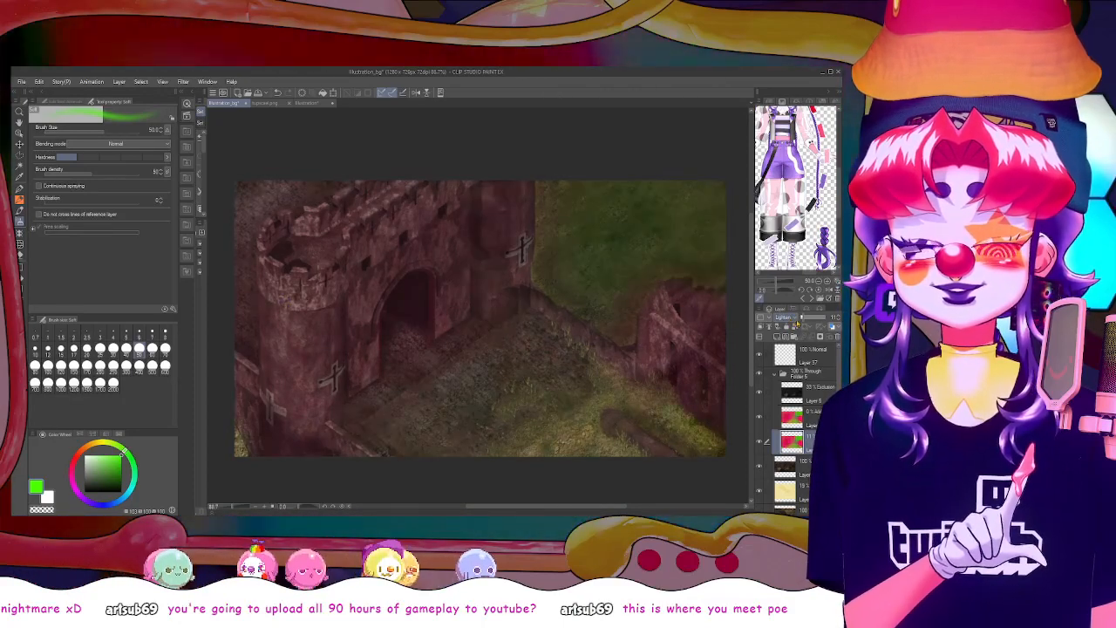
left_click_drag(803, 319, 836, 320)
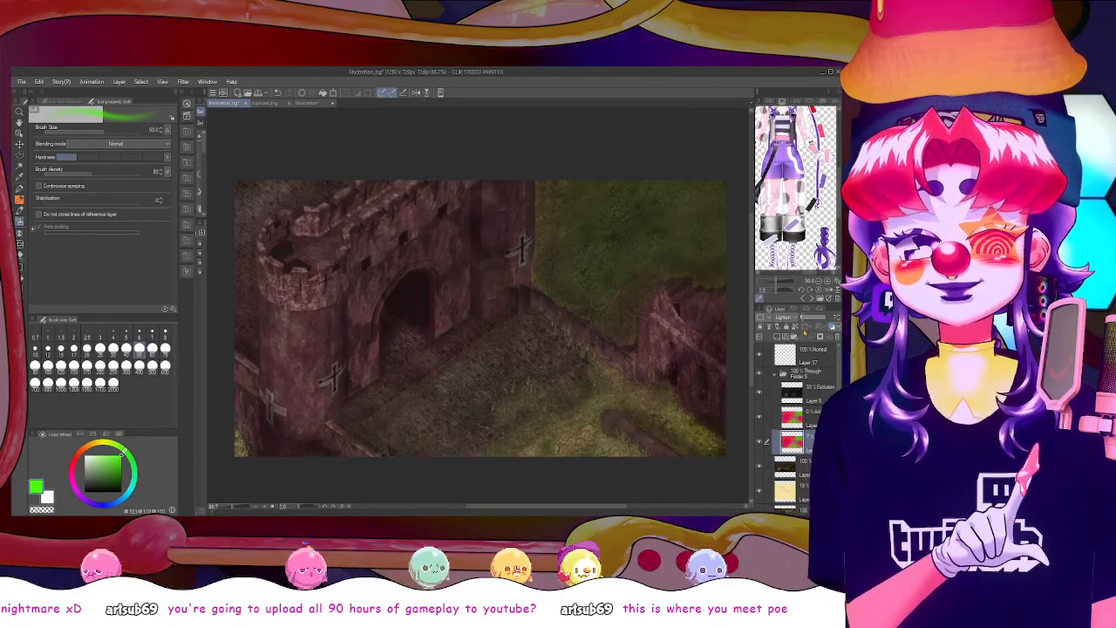
left_click(119, 469)
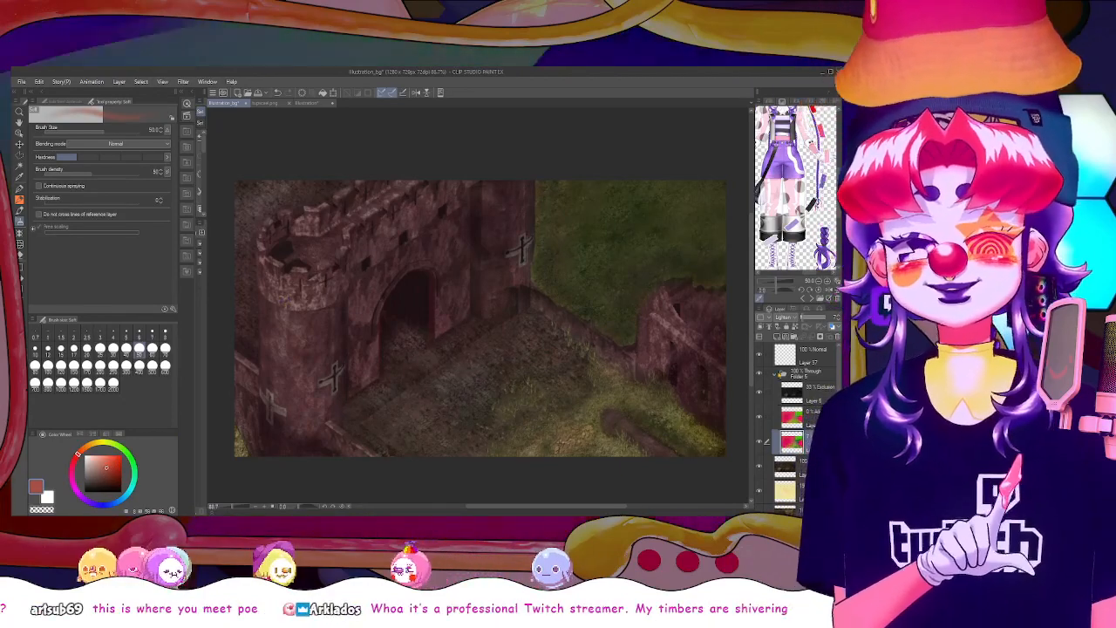
Compare the image with and without the adjustment folder, and check it at thumbnail size and at 100% zoom
left_click(759, 374)
left_click(760, 374)
left_click(759, 374)
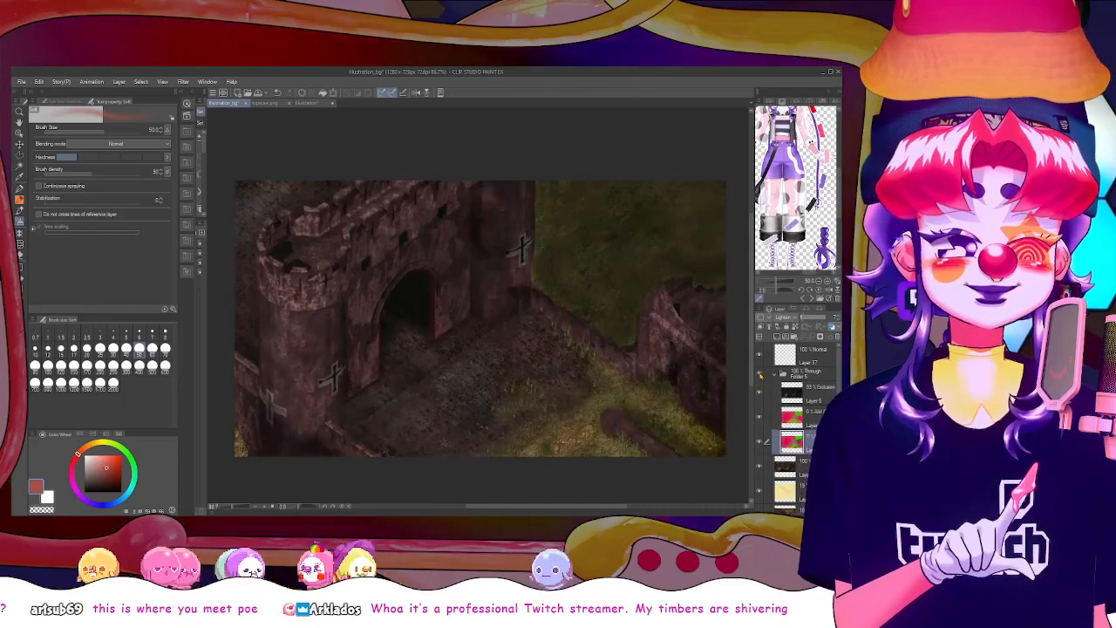
left_click(759, 374)
left_click(759, 374)
left_click(759, 374)
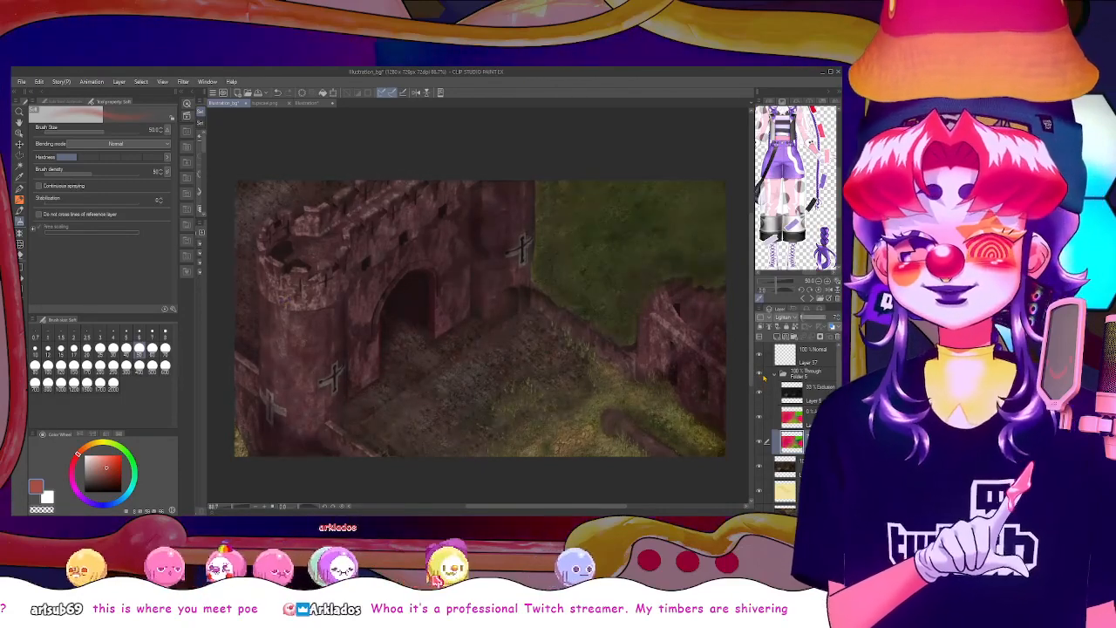
key("ctrl+minus")
key("ctrl+minus")
key("ctrl+minus")
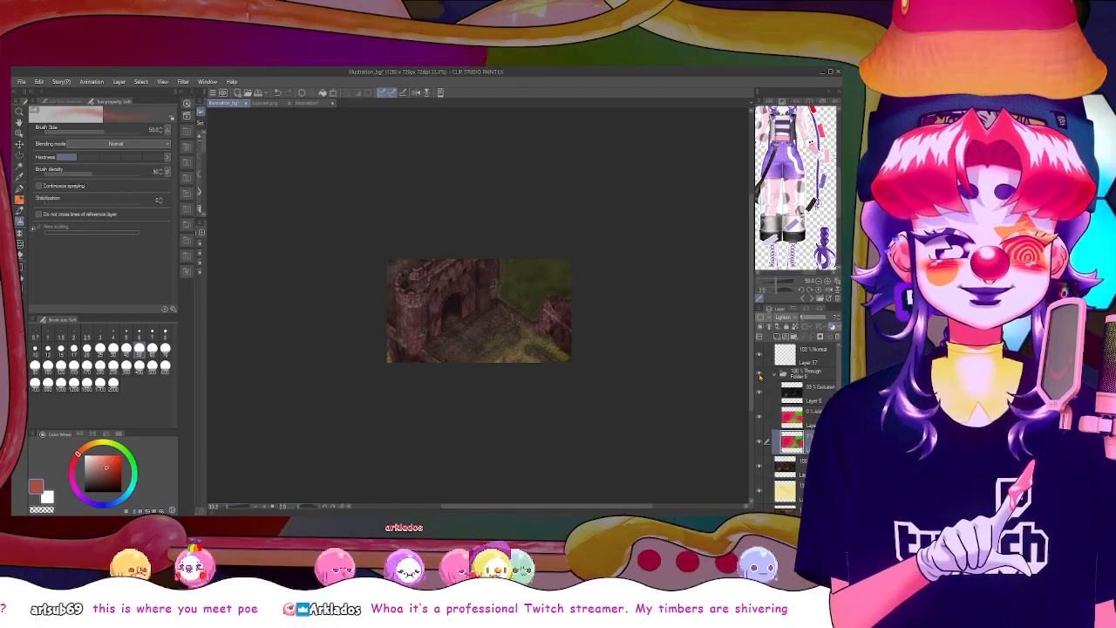
scroll(744, 380, "up", 3)
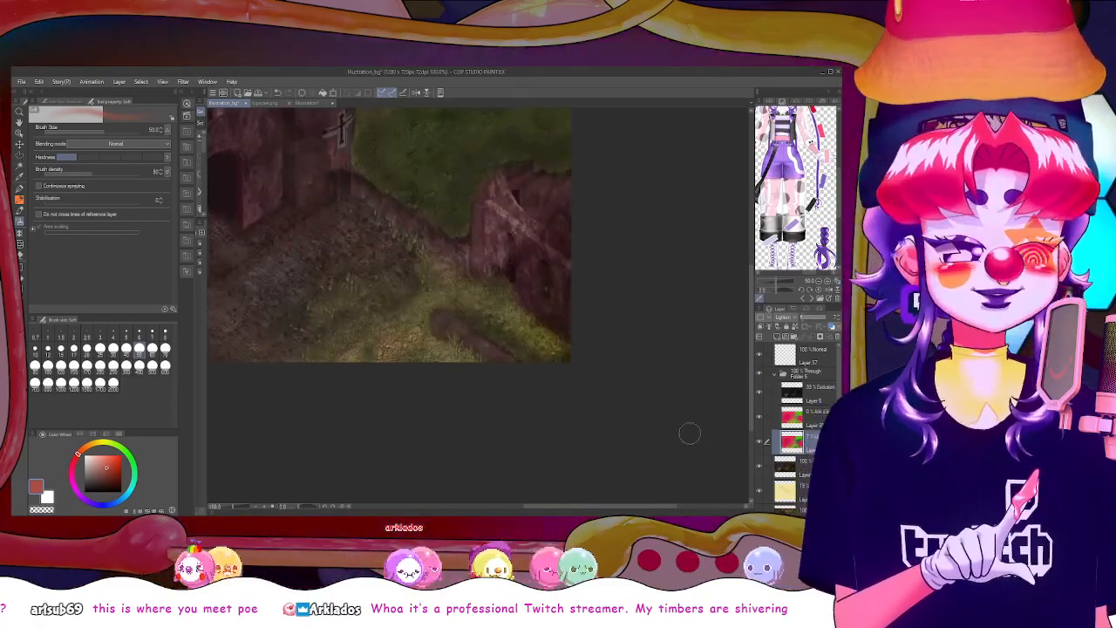
left_click_drag(656, 505, 594, 503)
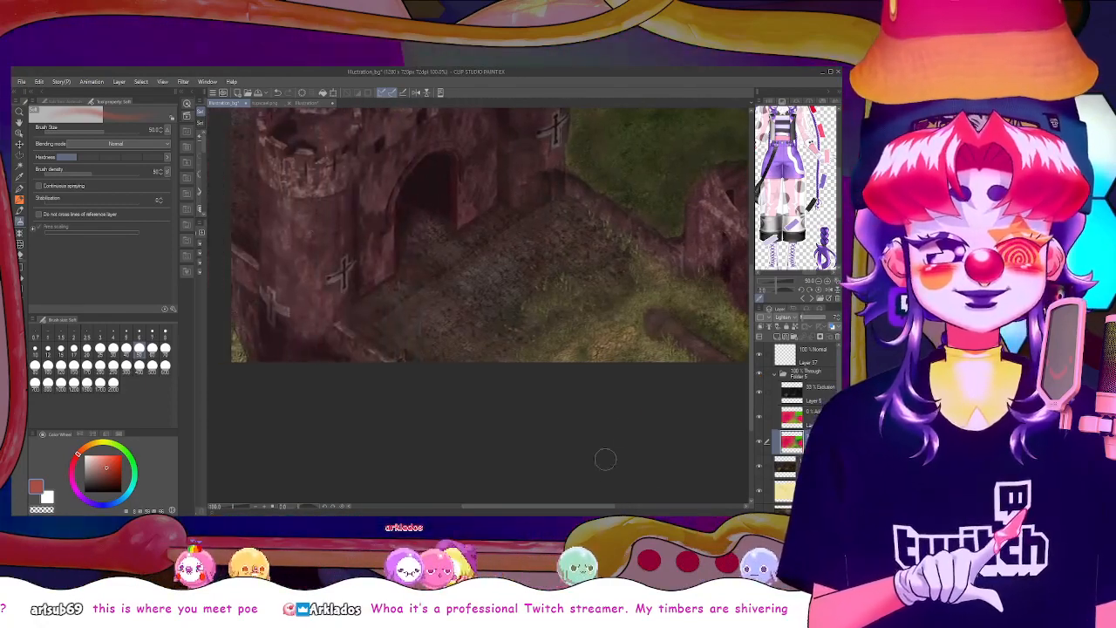
Save the thumbnail file and collapse the adjustment layer folder
key("ctrl+s")
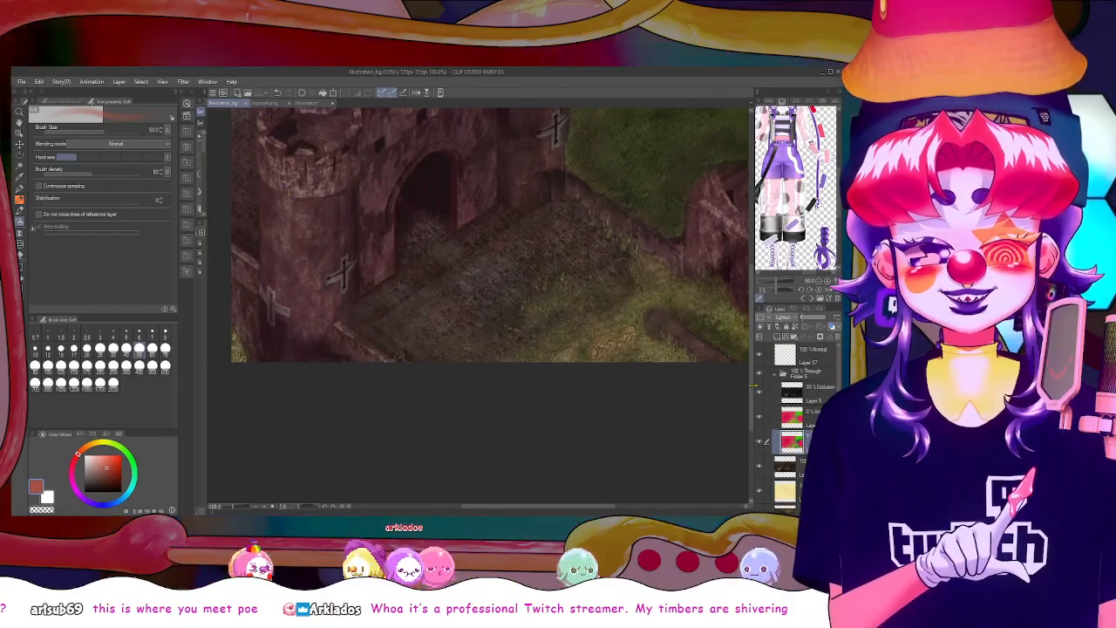
left_click_drag(751, 378, 754, 347)
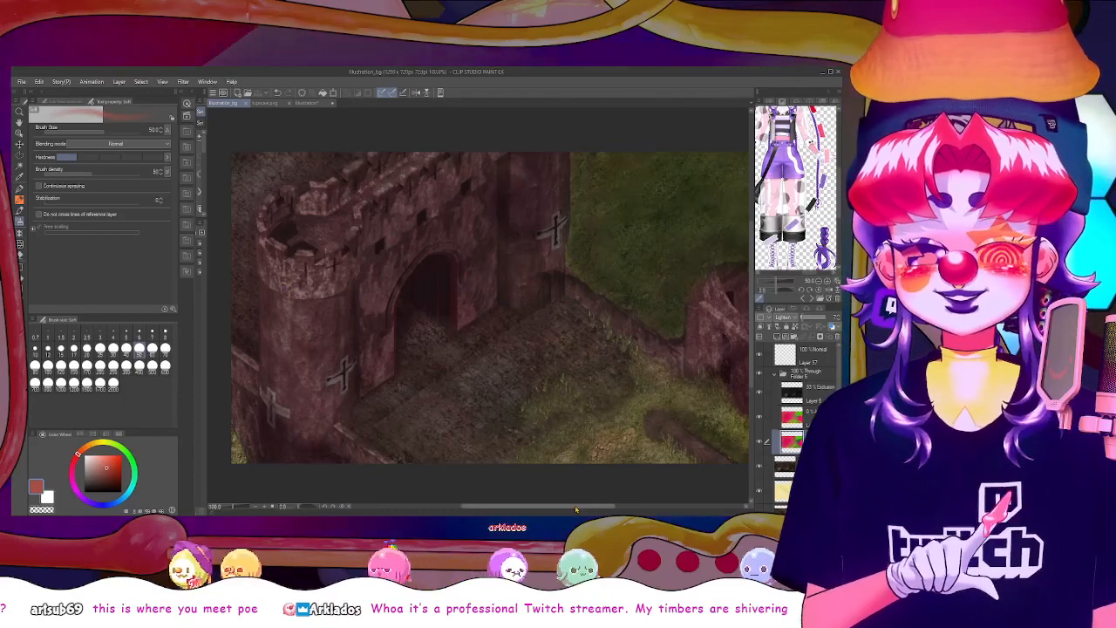
left_click_drag(576, 510, 583, 509)
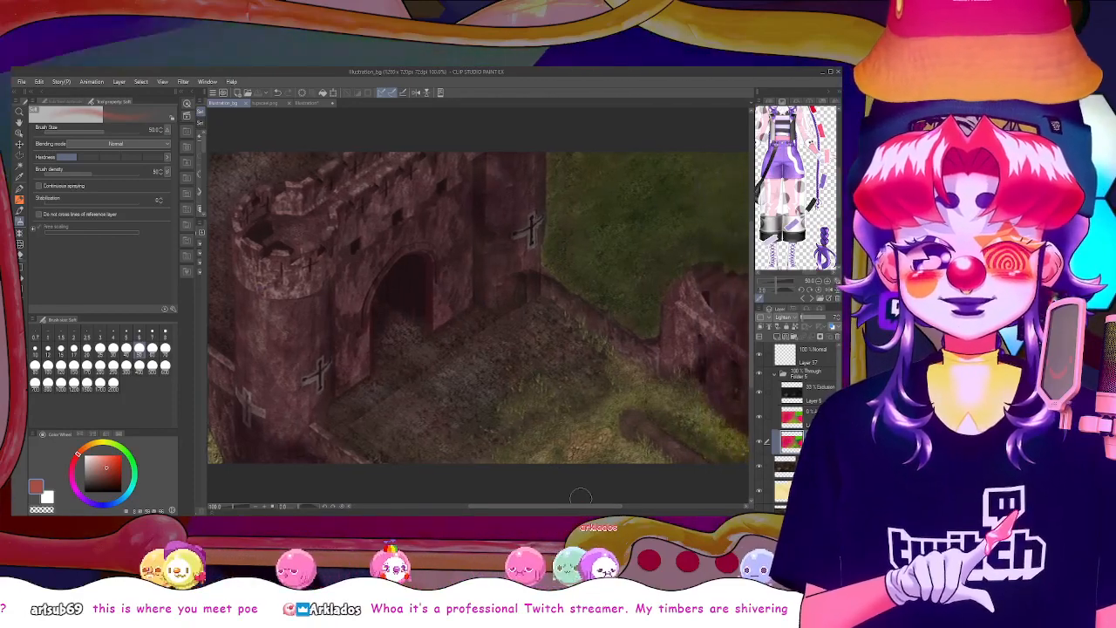
left_click(776, 374)
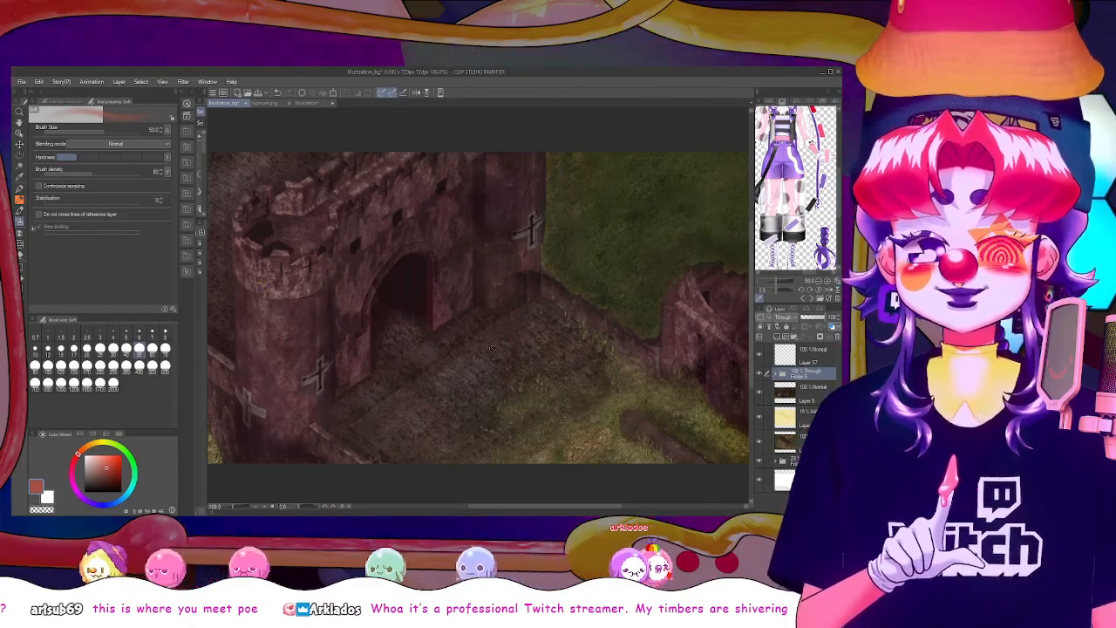
Select the empty top layer and prepare the Textured pen with white as the drawing colour
left_click(807, 356)
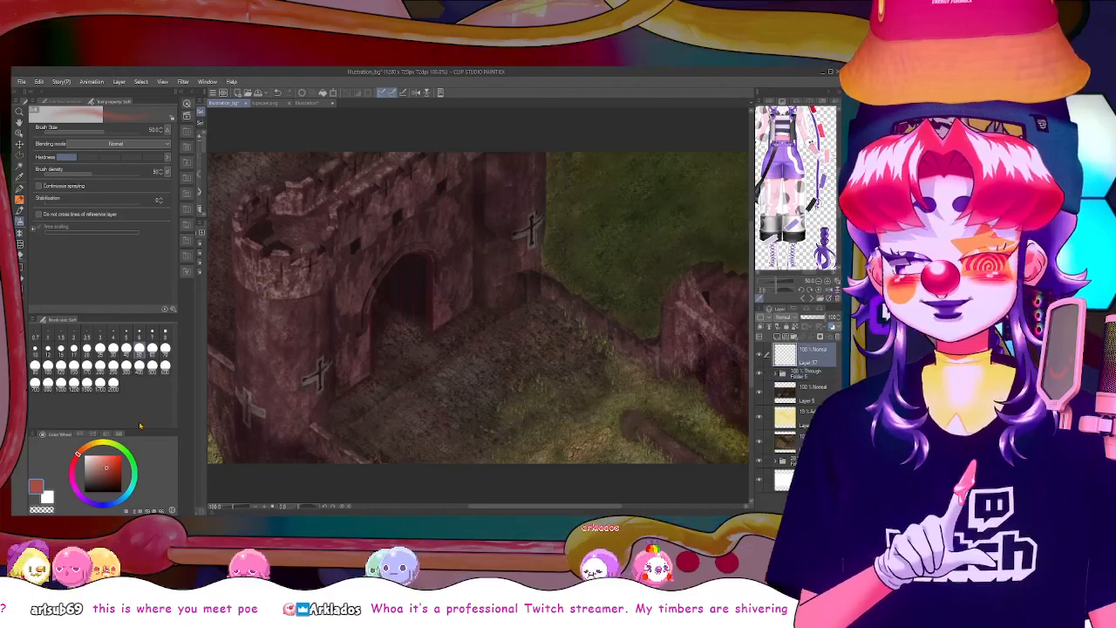
left_click(108, 473)
left_click_drag(109, 473, 121, 492)
left_click(19, 189)
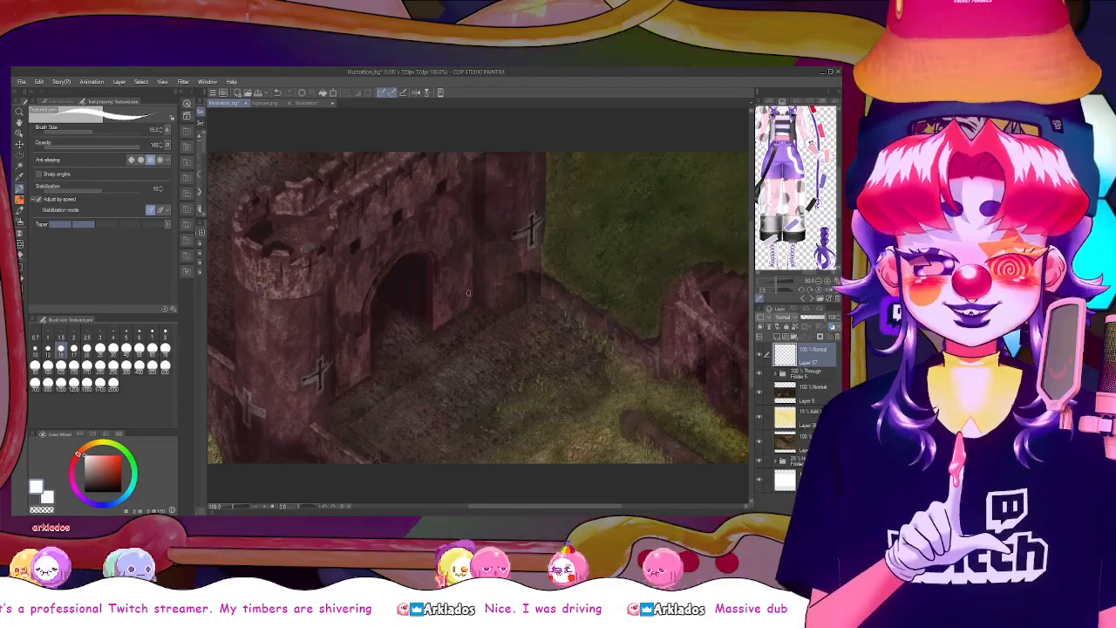
Open the Baldur's Gate Enhanced Edition logo PNG as a separate document
key("alt+Tab")
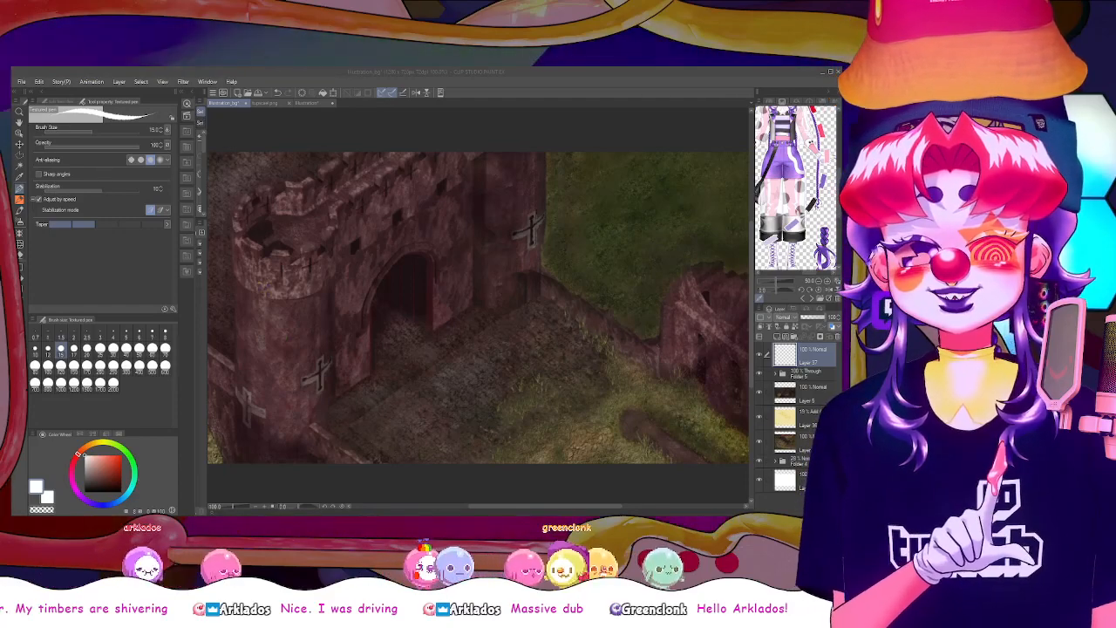
left_click(21, 83)
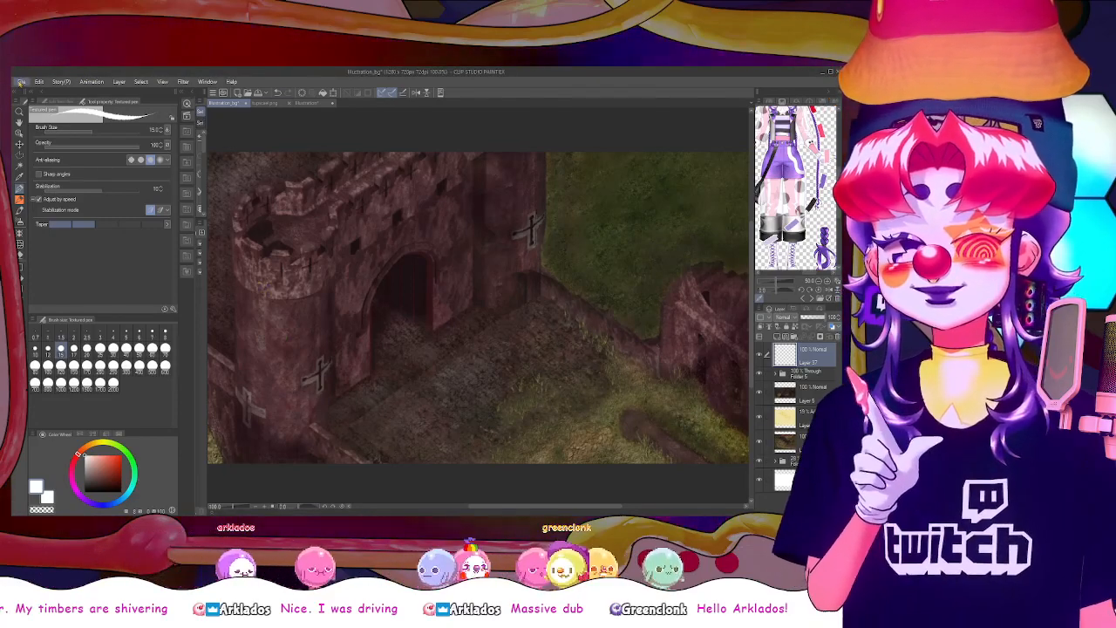
left_click(77, 125)
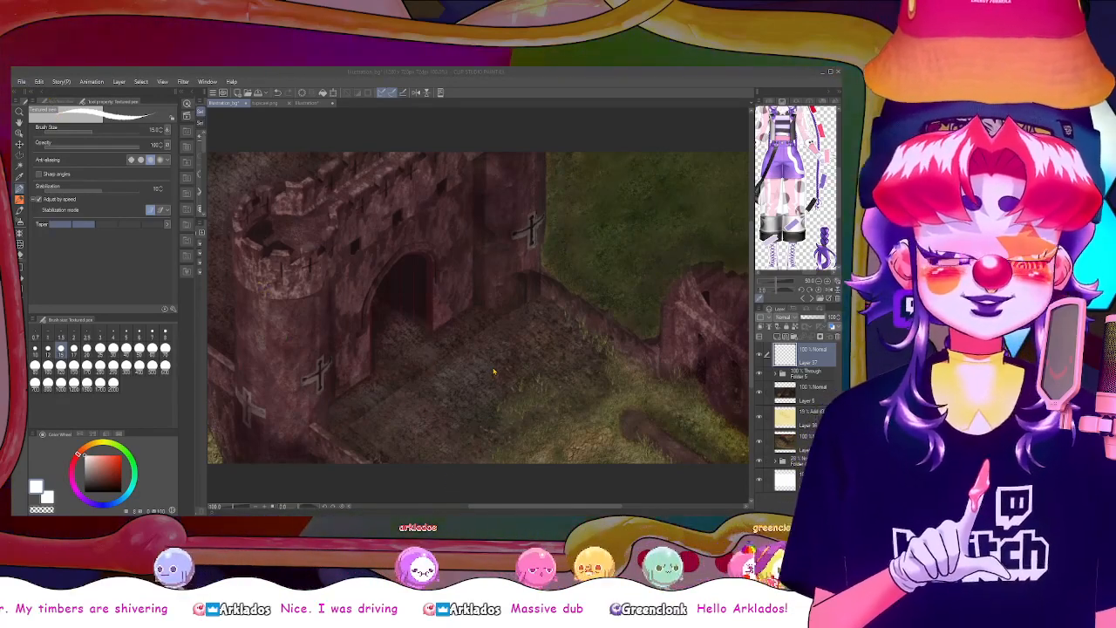
double_click(538, 368)
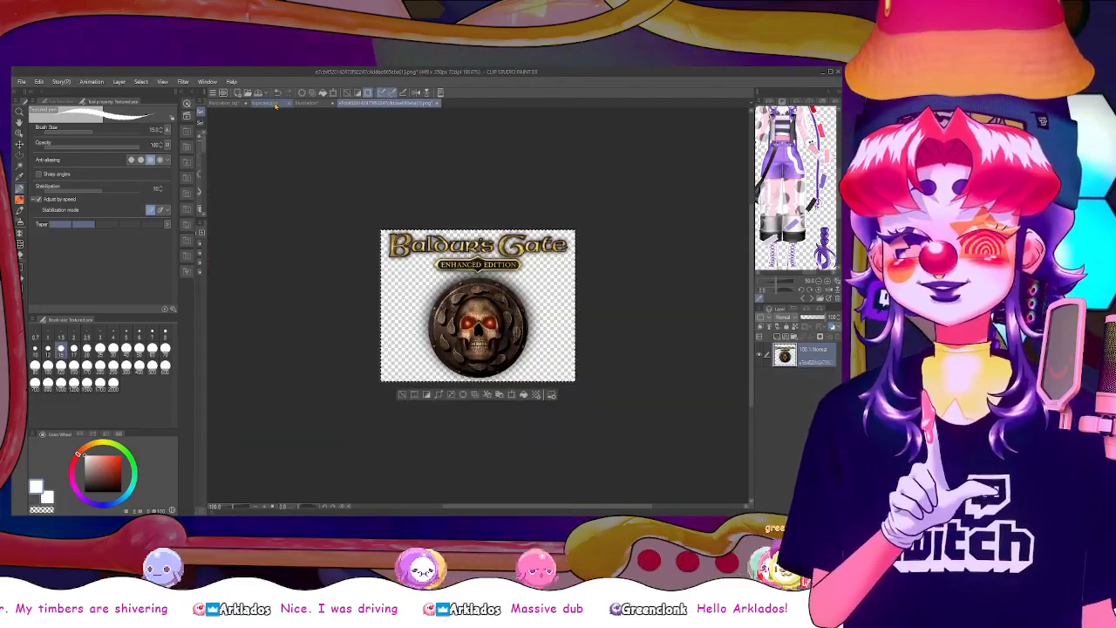
Close the upscaled PNG document
left_click(266, 103)
left_click(304, 105)
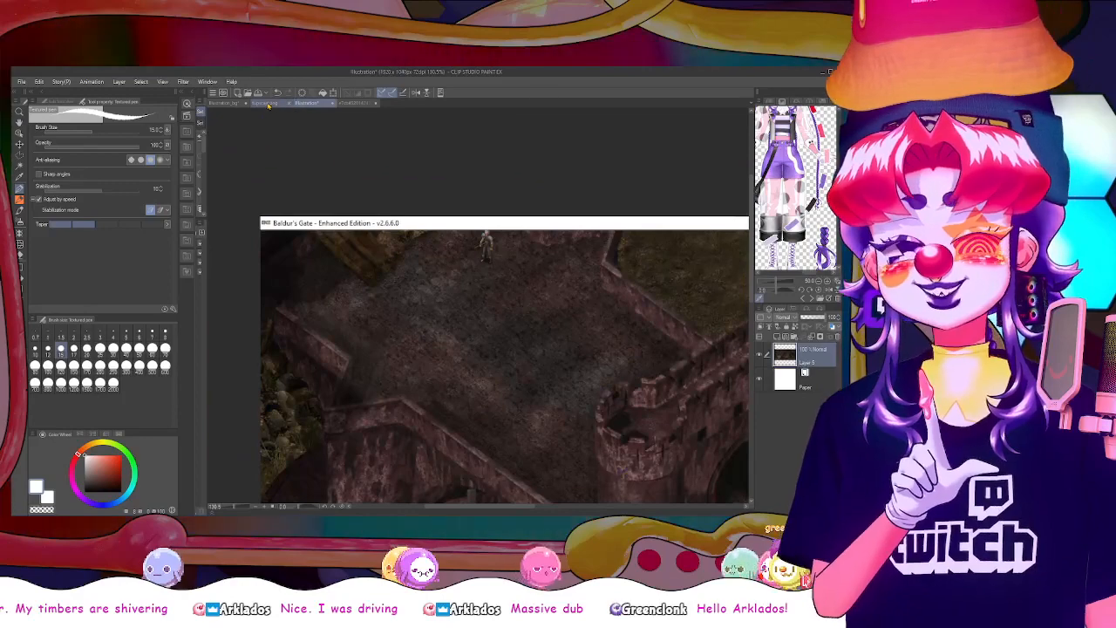
left_click(269, 103)
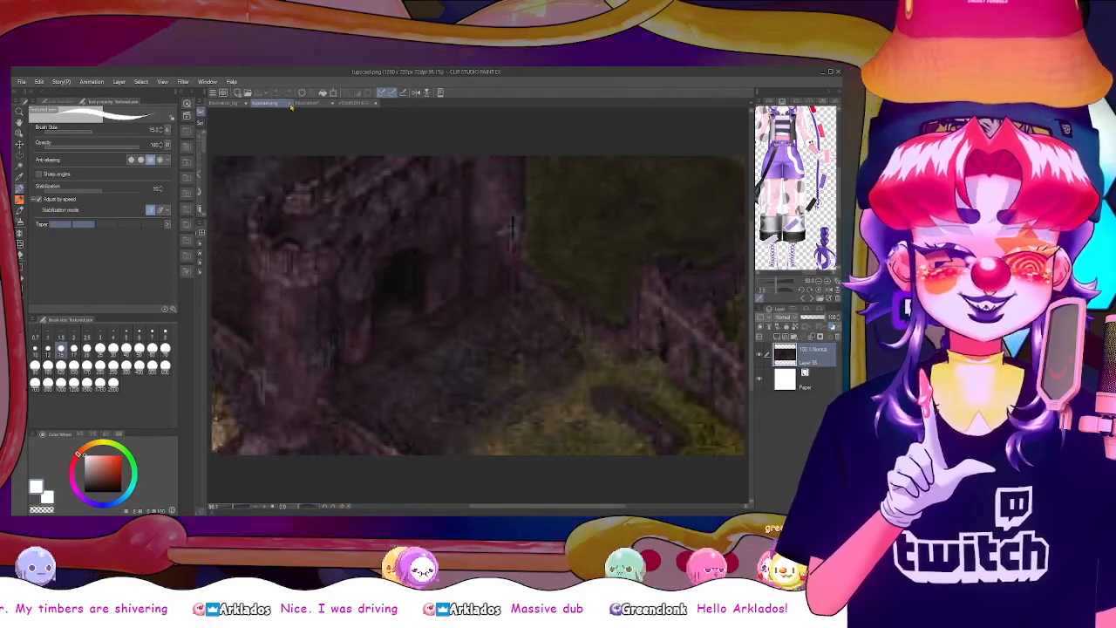
left_click(304, 104)
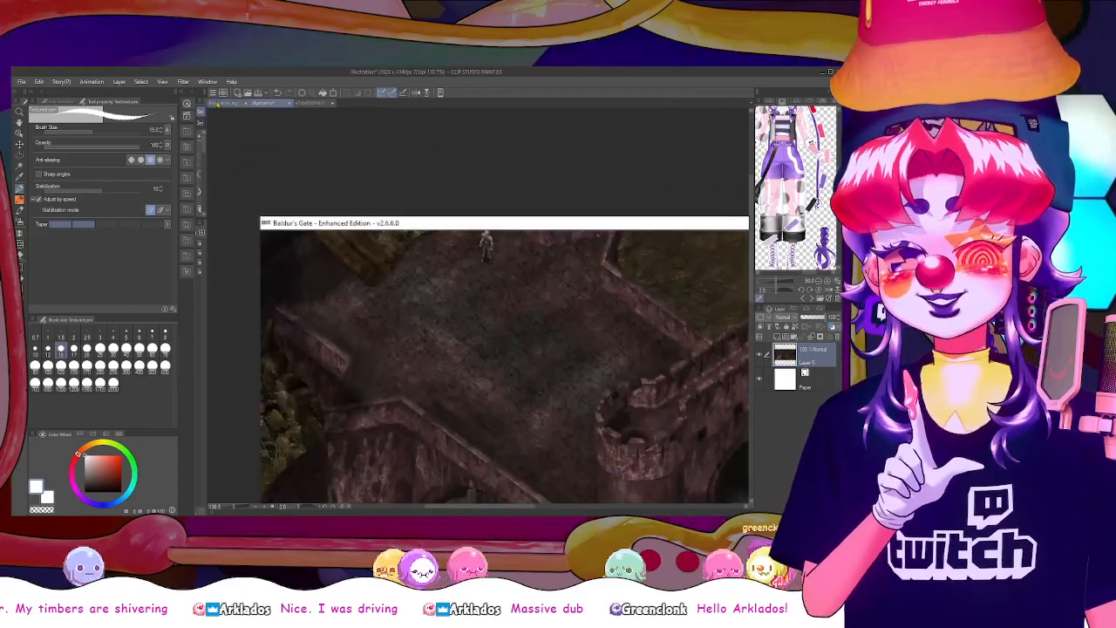
Paste the logo into the Illustration_bg thumbnail as a new layer, enlarge it proportionally and place it in the image's lower right corner
left_click(225, 103)
key("ctrl+v")
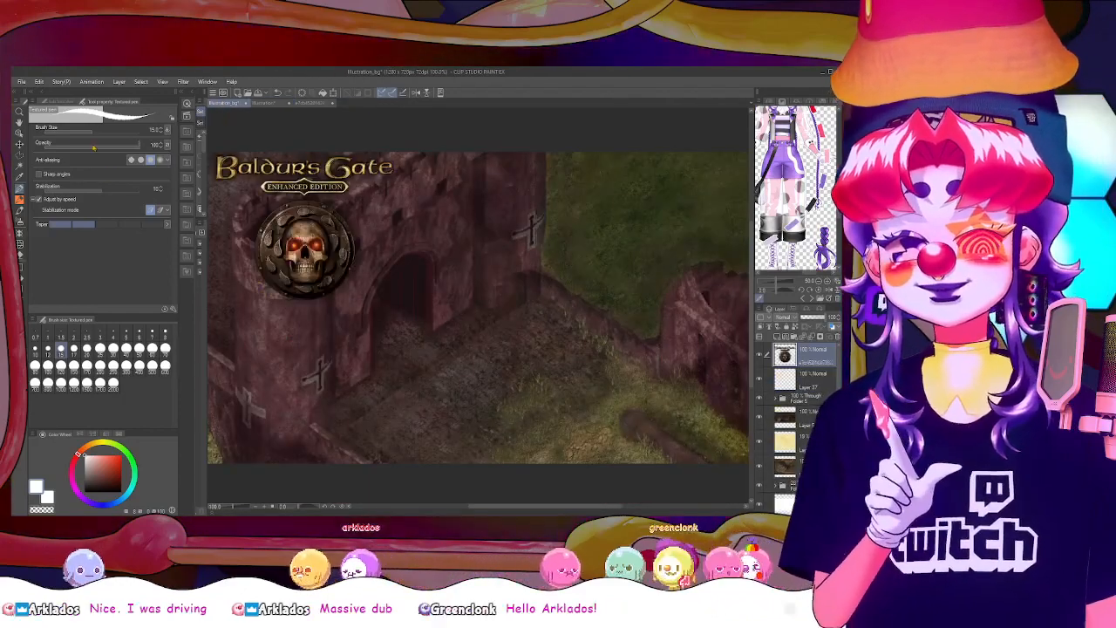
key("ctrl+minus")
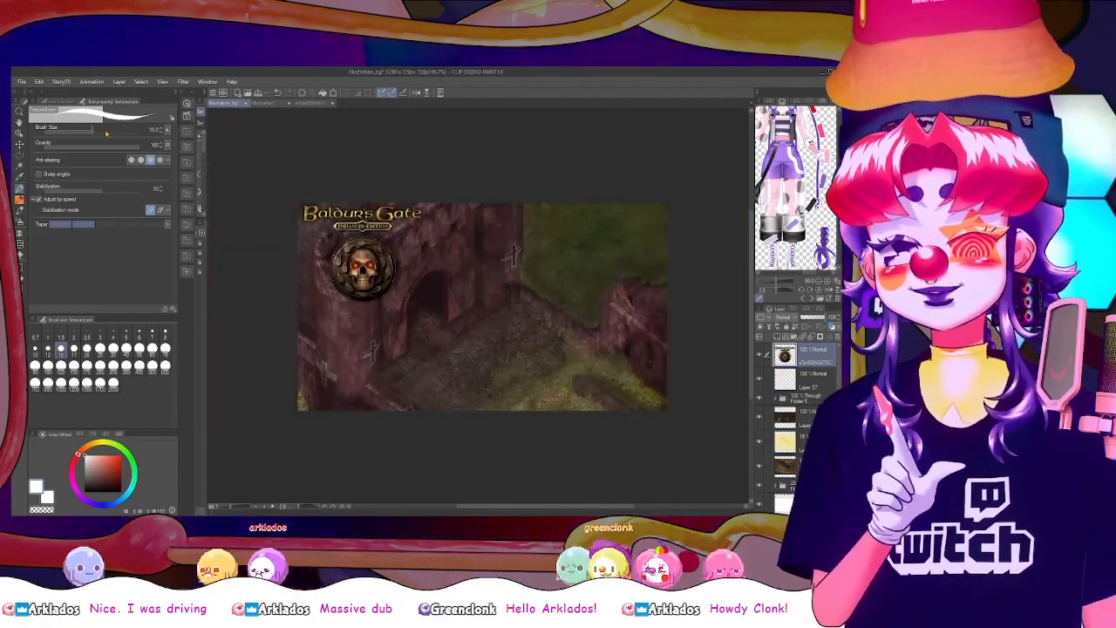
key("ctrl+t")
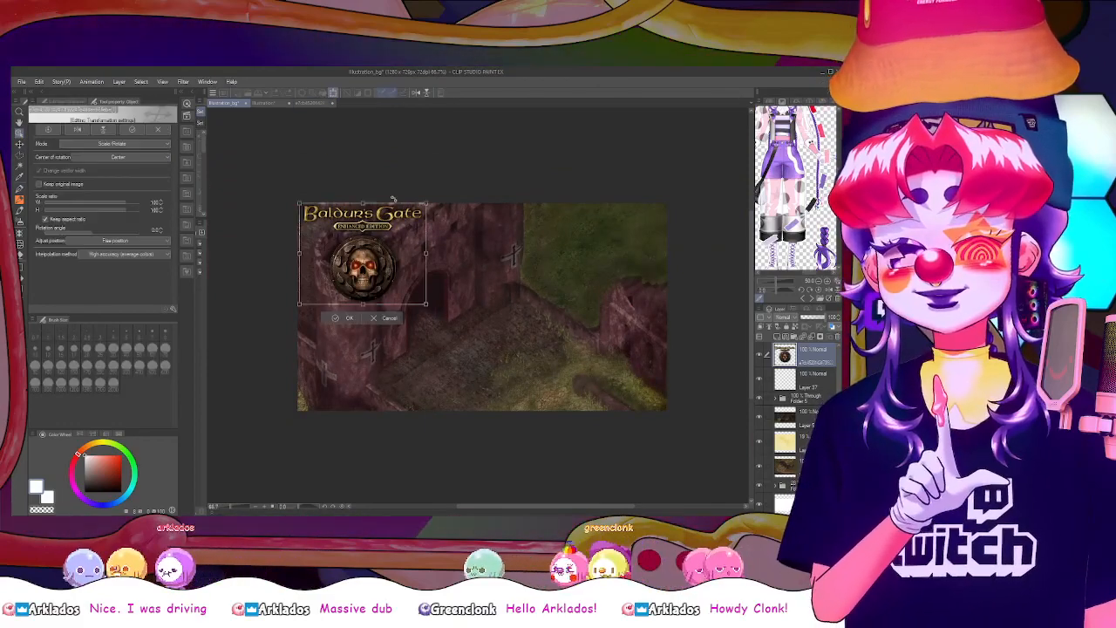
left_click_drag(427, 305, 594, 355)
key("Return")
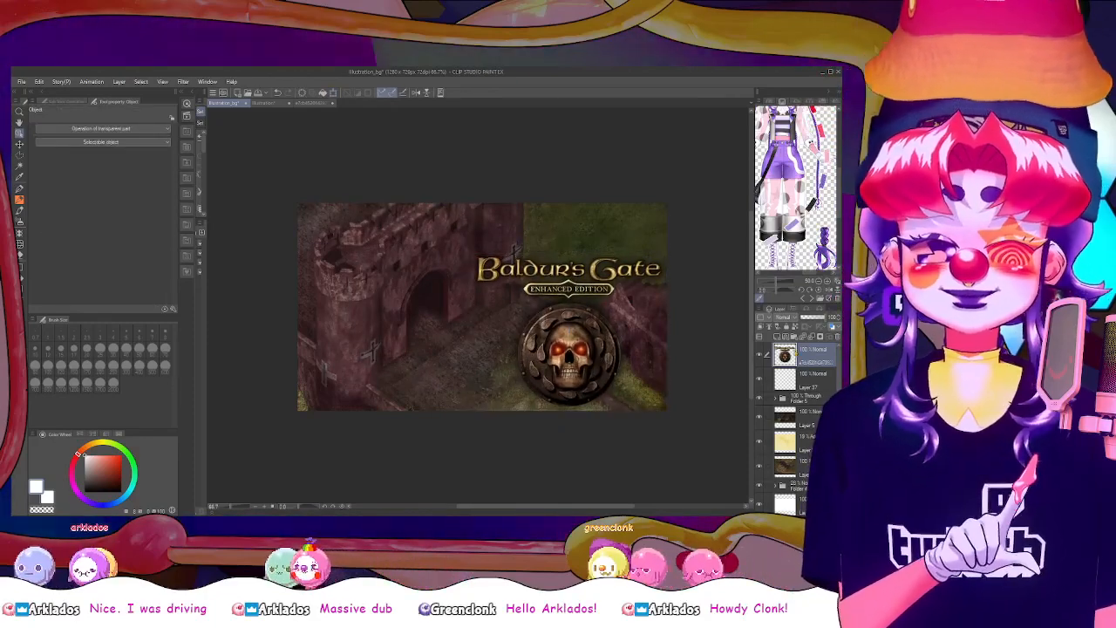
Transform the logo layer again, scaling it up until it spans the full height of the thumbnail's right side
left_click(809, 380)
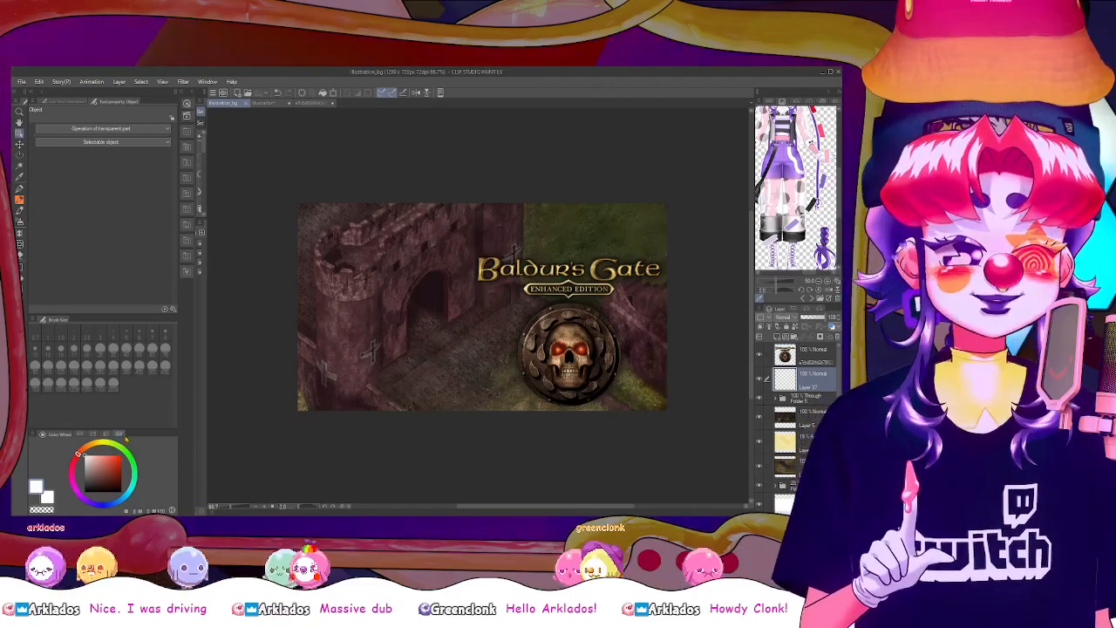
left_click(792, 363)
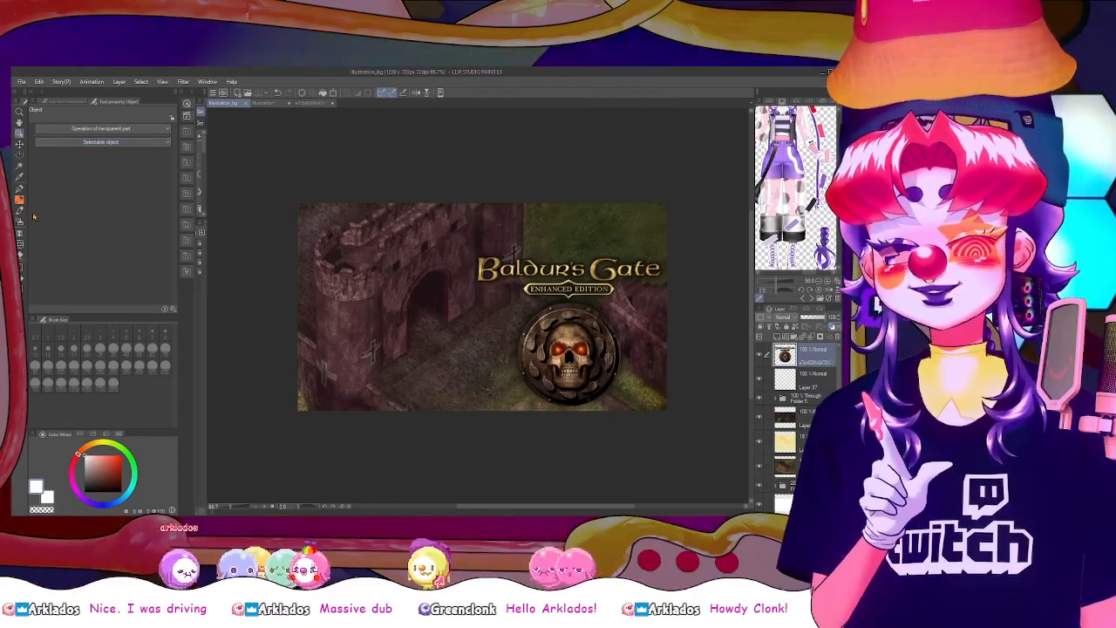
left_click(332, 94)
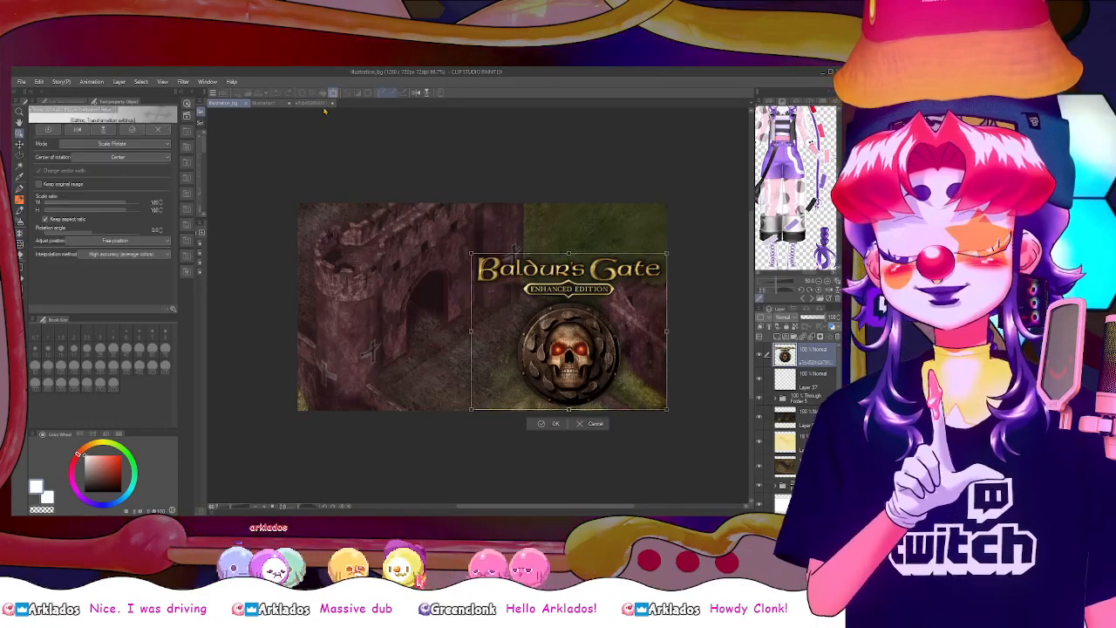
key("ctrl+minus")
key("ctrl+minus")
key("ctrl+minus")
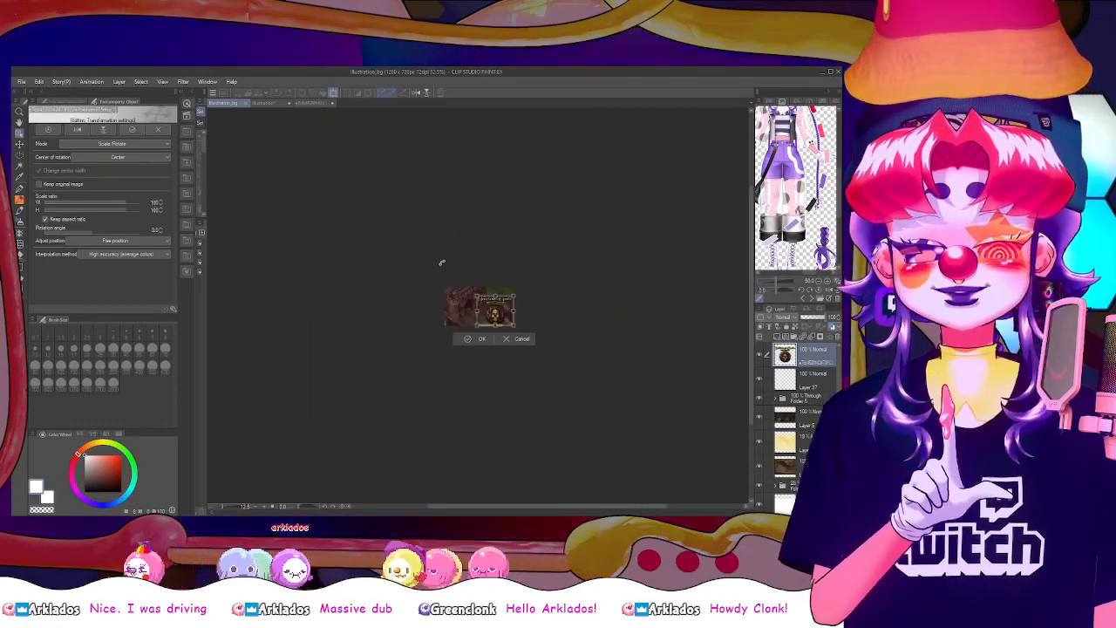
key("ctrl+plus")
left_click_drag(507, 306, 489, 292)
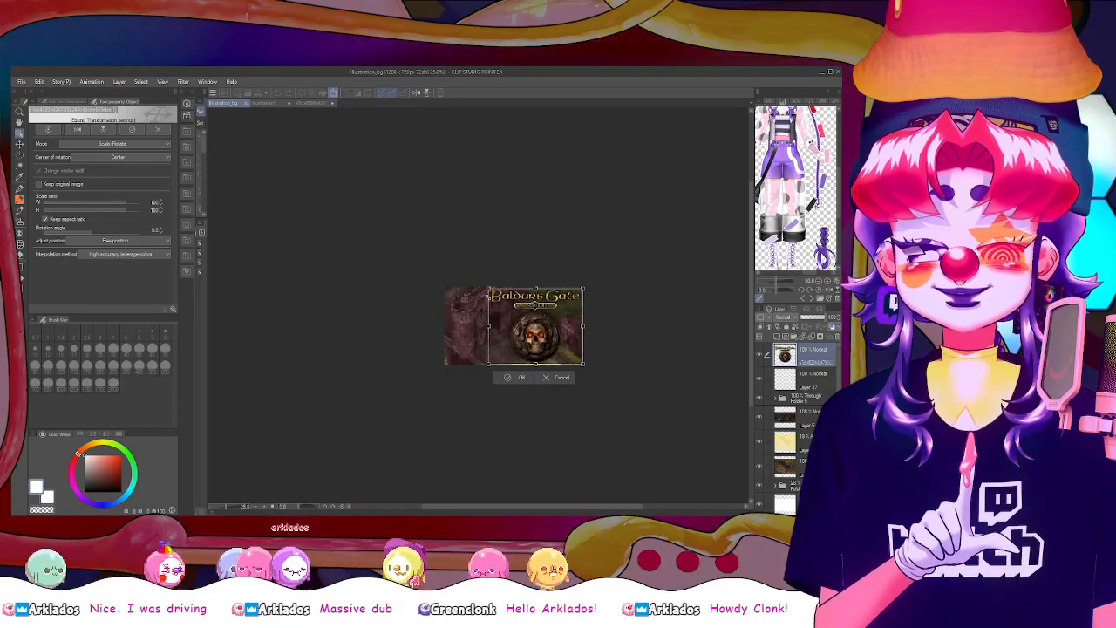
key("Return")
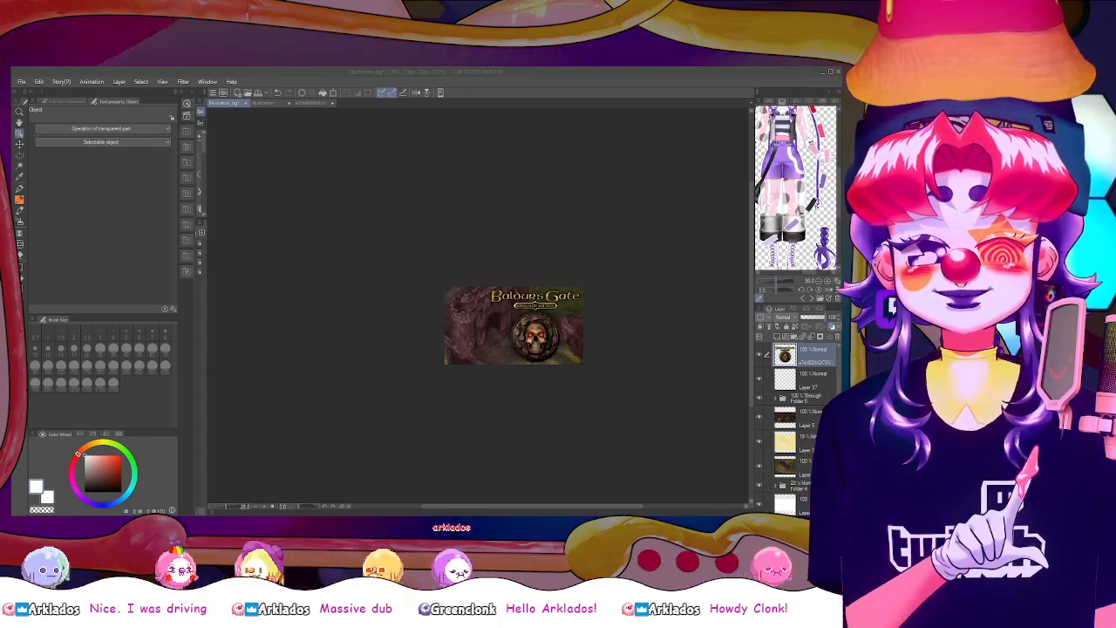
On the empty layer beneath the logo, sketch a large white circle with a smaller one below it beside the skull emblem, using the Textured pen
scroll(556, 298, "down", 1)
scroll(560, 299, "down", 1)
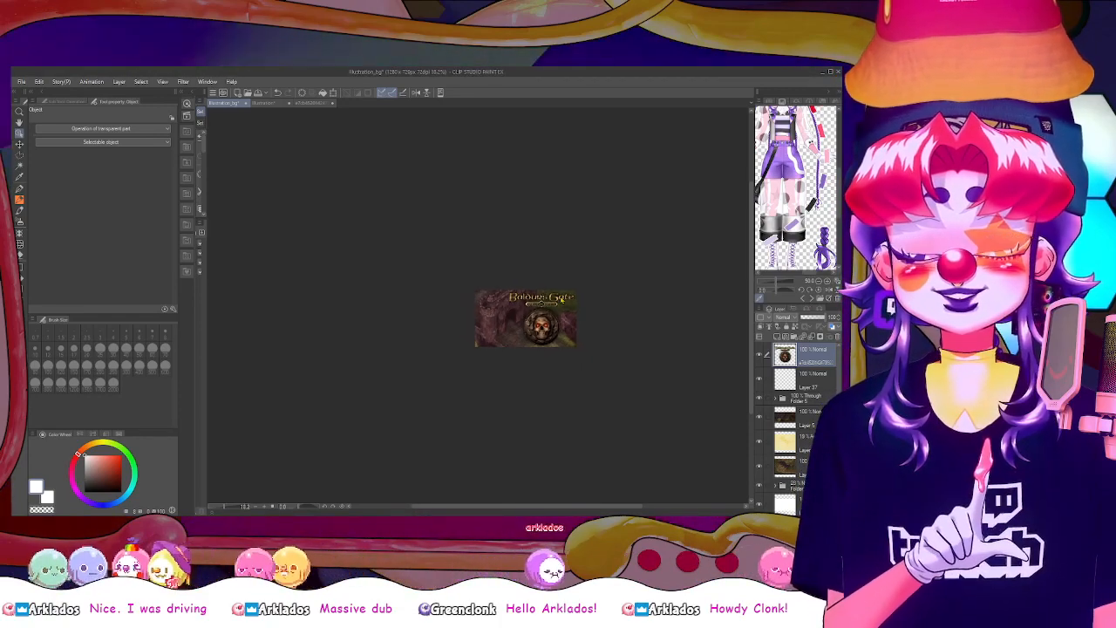
scroll(580, 286, "up", 5)
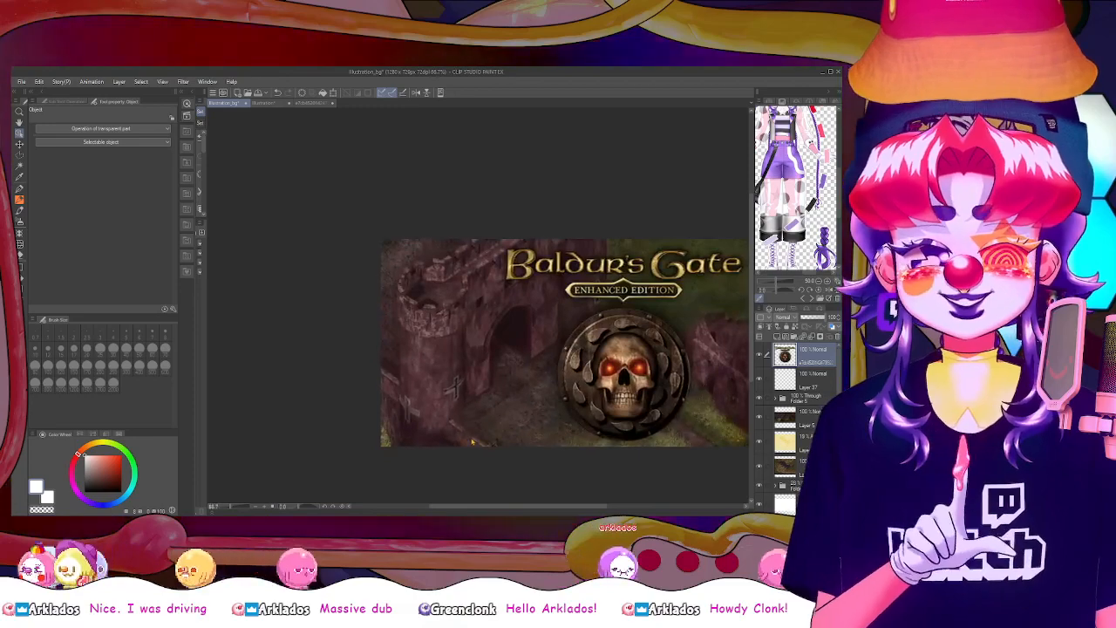
left_click_drag(587, 509, 621, 510)
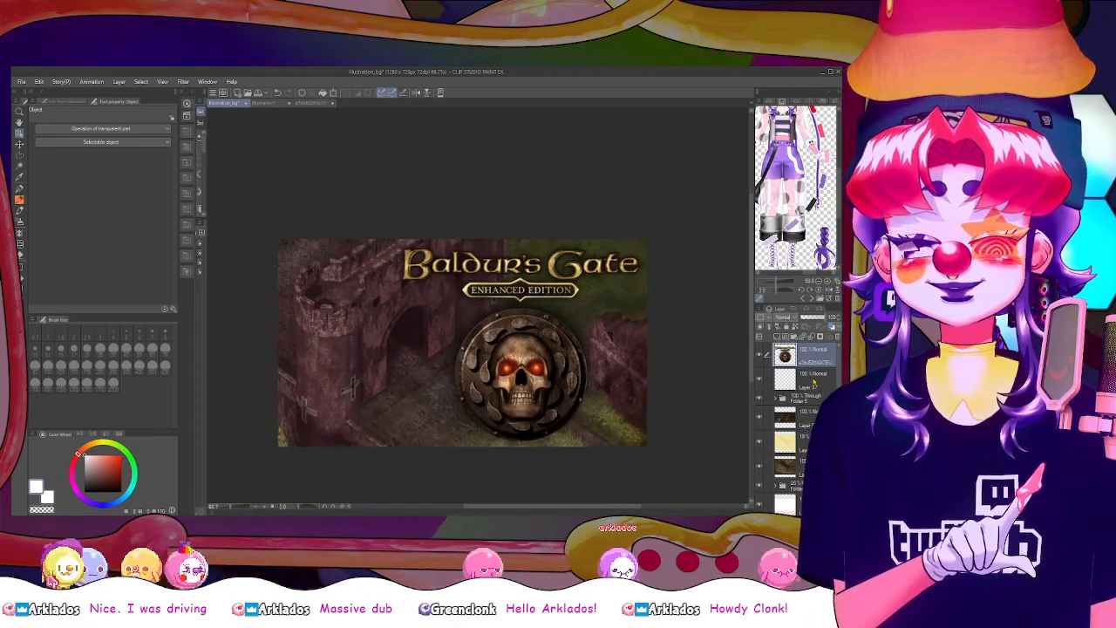
left_click(815, 376)
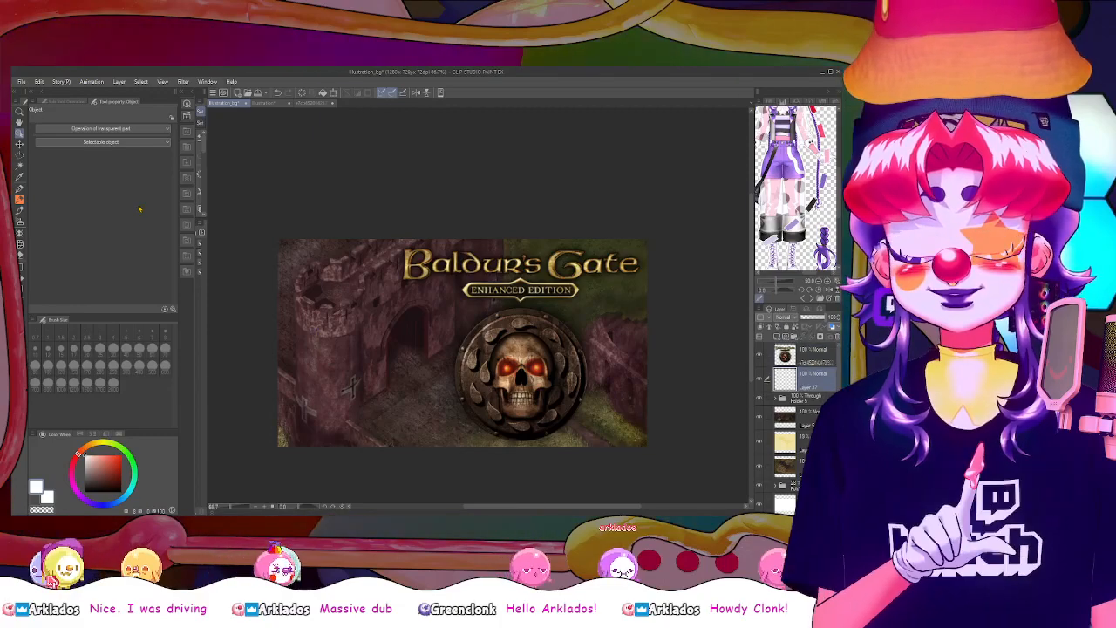
left_click(20, 188)
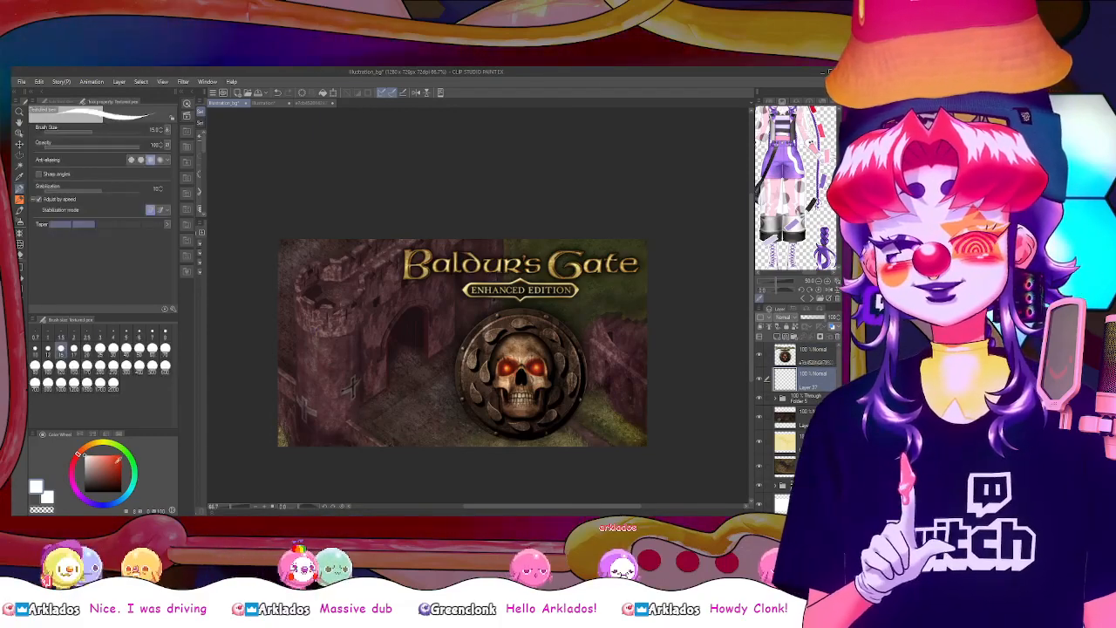
left_click(120, 455)
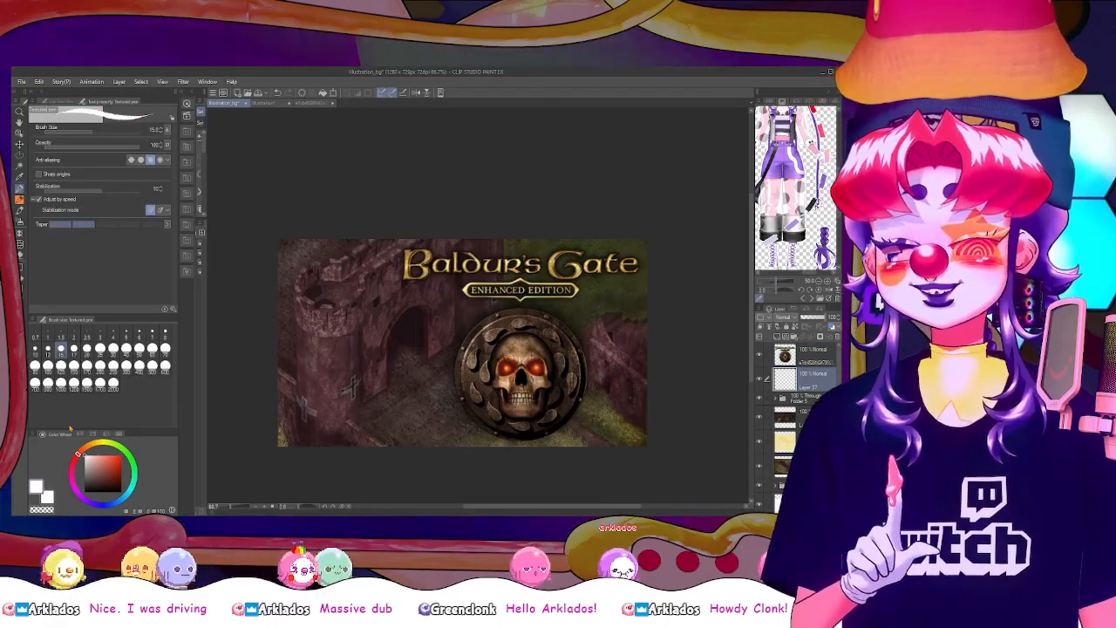
key("x")
left_click_drag(412, 384, 436, 403)
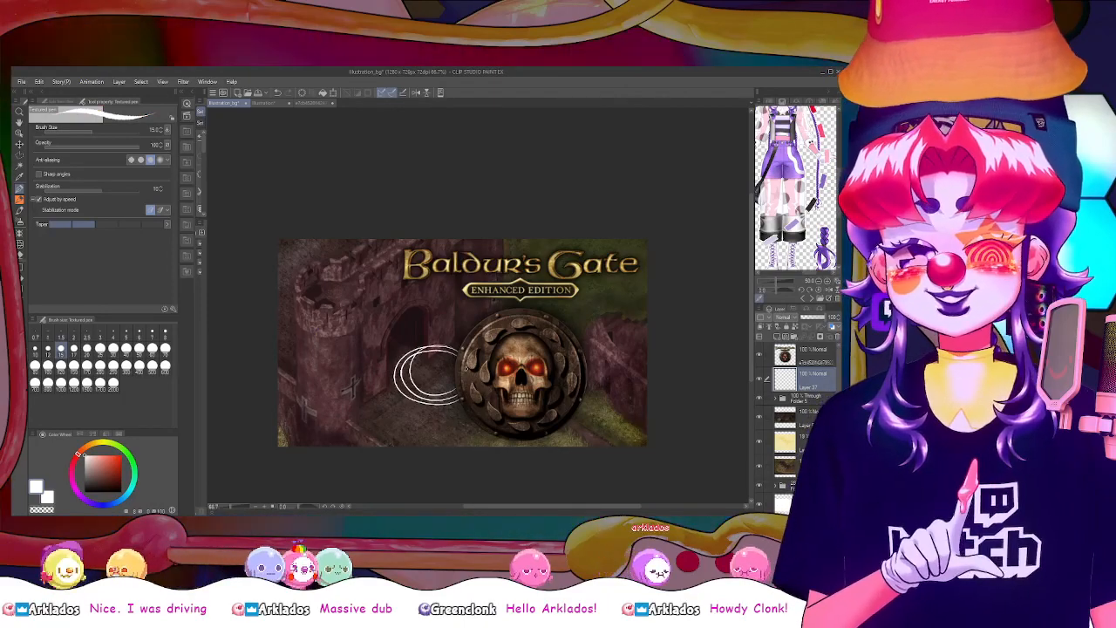
key("ctrl+z")
mouse_move(445, 339)
left_mouse_down()
mouse_move(399, 370)
mouse_move(418, 417)
mouse_move(469, 412)
left_mouse_up()
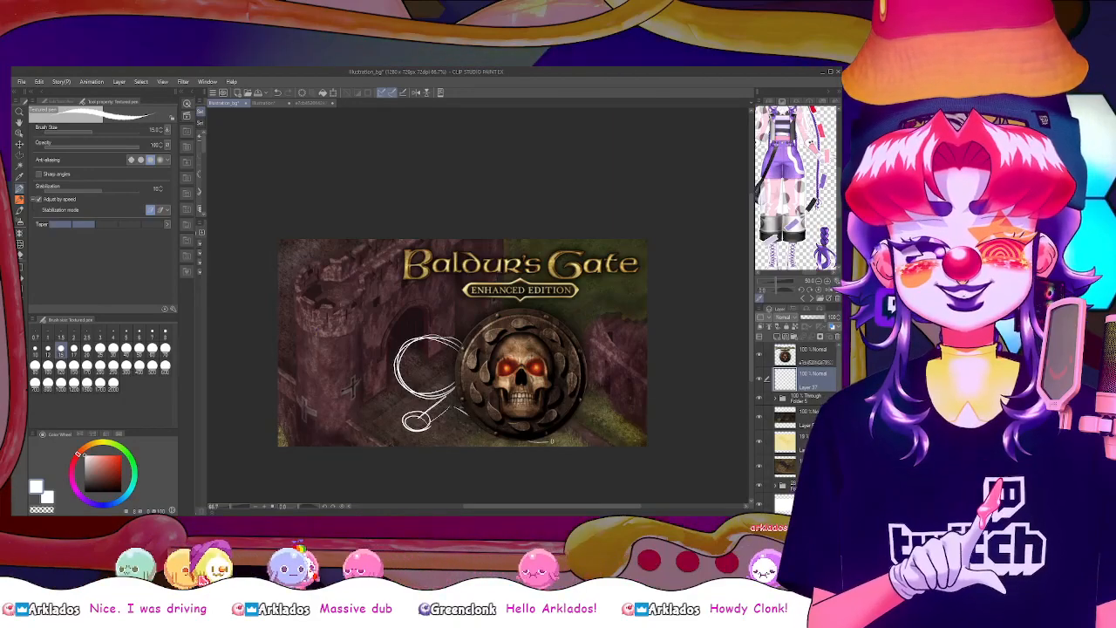
left_click_drag(463, 339, 443, 398)
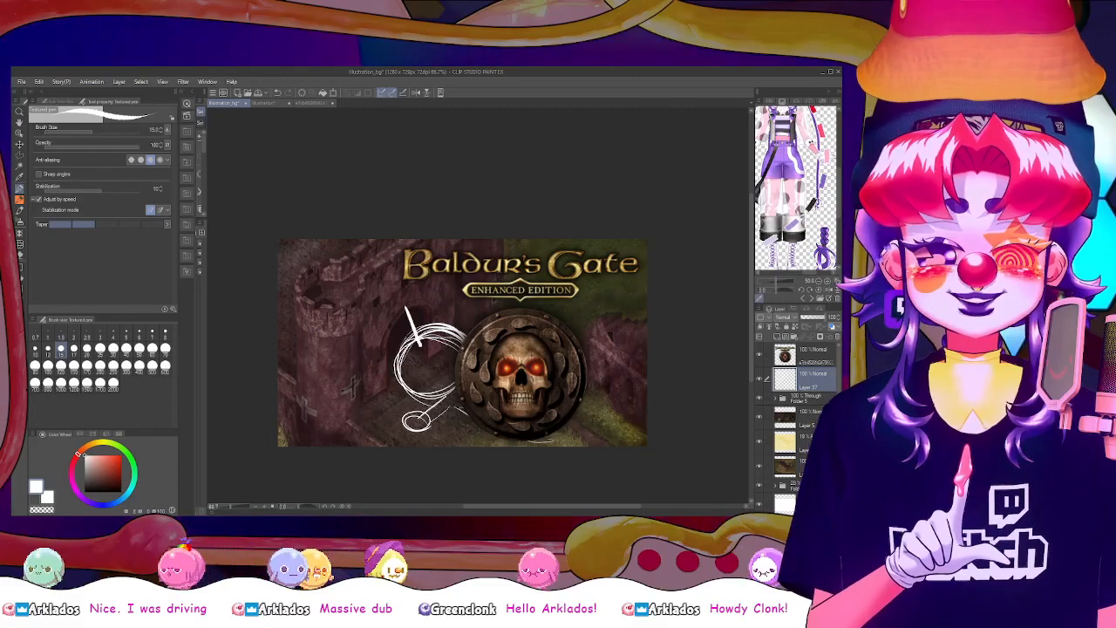
Refine the circle sketch beside the skull emblem, undoing stray strokes and reinforcing the small lower circle's outline
left_click_drag(382, 303, 401, 295)
key("ctrl+z")
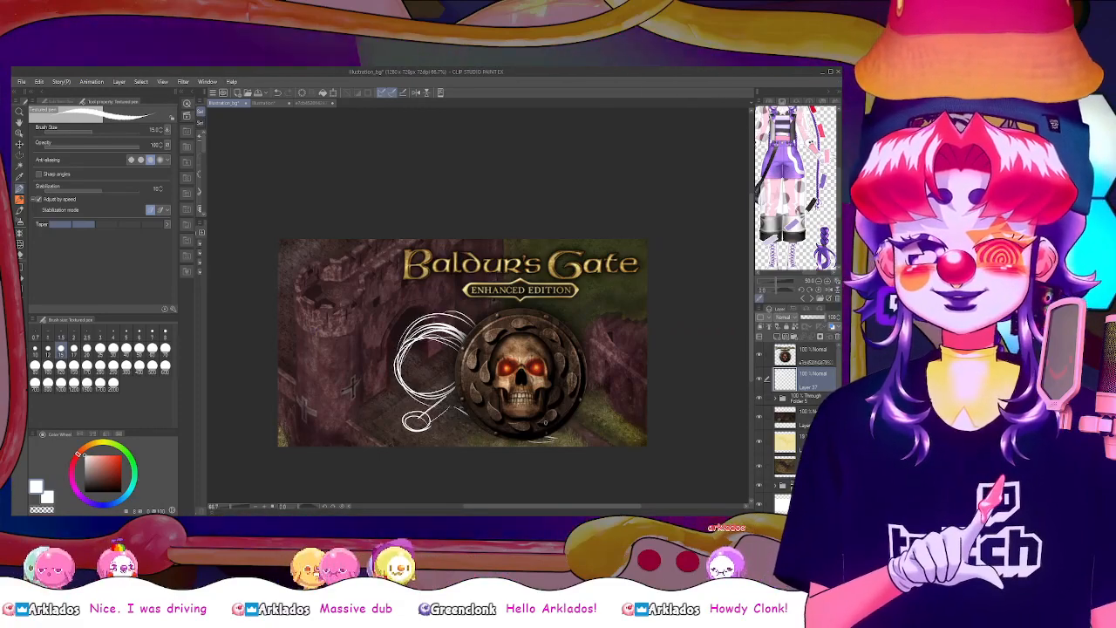
mouse_move(567, 427)
left_mouse_down()
mouse_move(573, 414)
mouse_move(595, 443)
left_mouse_up()
key("ctrl+z")
key("ctrl+z")
key("ctrl+z")
key("ctrl+z")
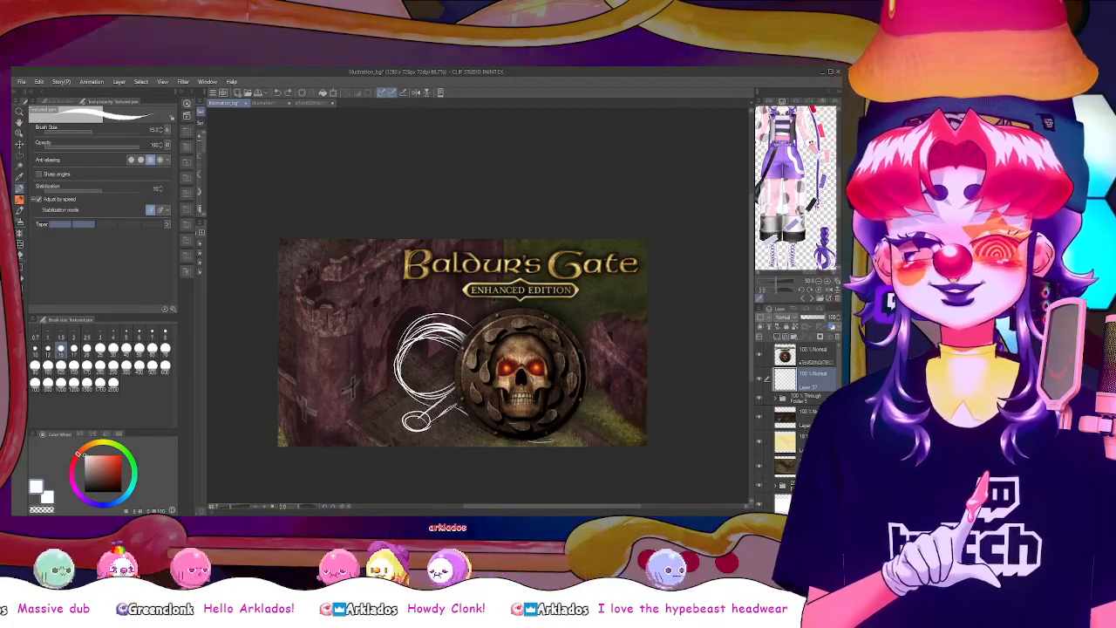
left_click_drag(431, 425, 462, 405)
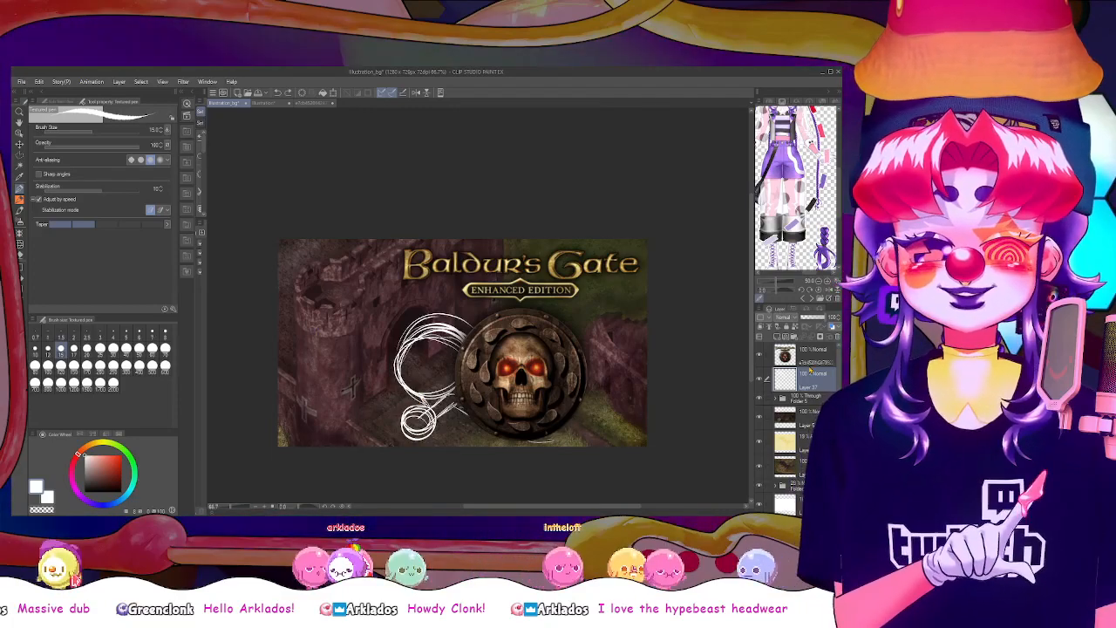
Add a new layer above the logo and sketch two overlapping white ovals across the skull emblem's lower right edge
left_click(795, 350)
left_click(777, 336)
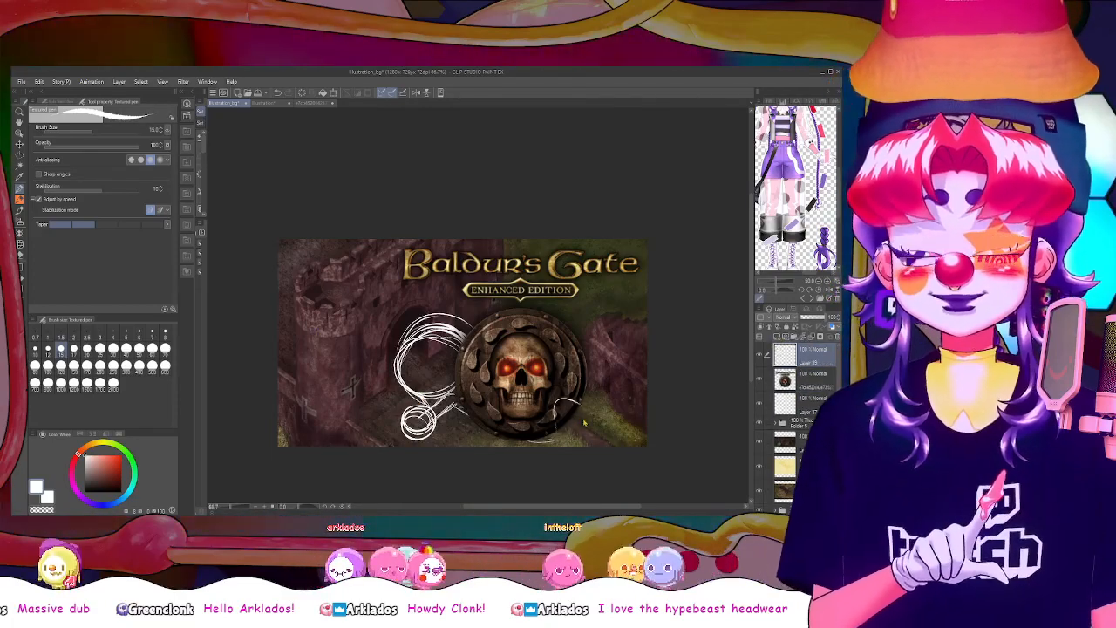
mouse_move(565, 424)
left_mouse_down()
mouse_move(566, 396)
mouse_move(605, 434)
mouse_move(559, 428)
mouse_move(580, 392)
left_mouse_up()
key("ctrl+z")
left_click_drag(603, 423, 610, 445)
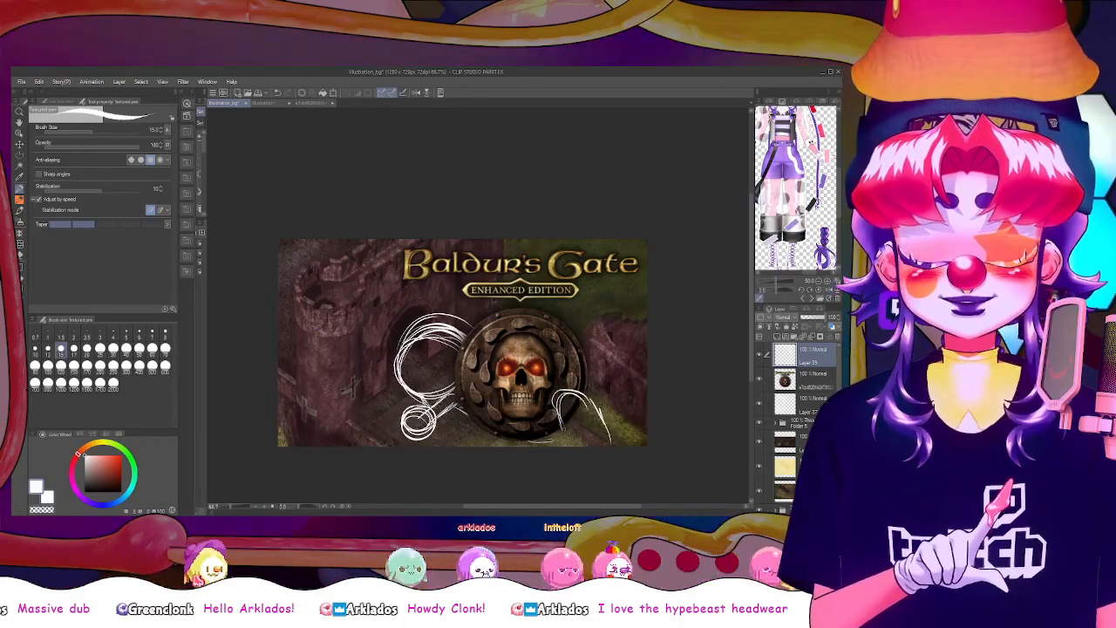
mouse_move(558, 397)
left_mouse_down()
mouse_move(586, 443)
mouse_move(609, 445)
left_mouse_up()
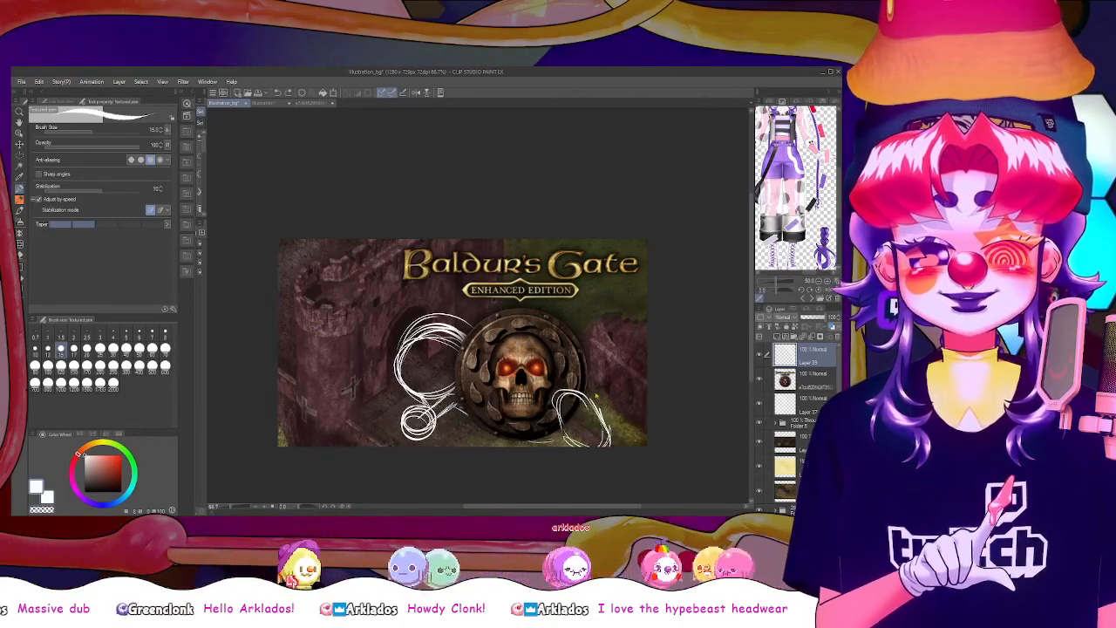
left_click_drag(596, 377, 621, 433)
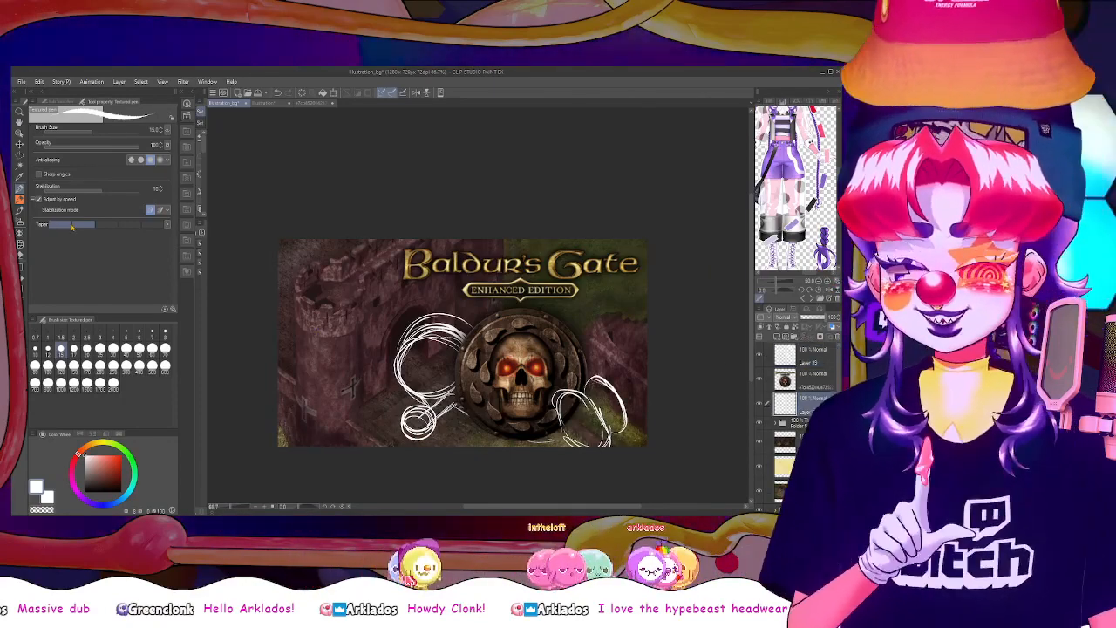
Enclose the circle sketch on the layer beneath the logo with a Polyline selection, move it slightly right and down, and deselect
left_click(19, 155)
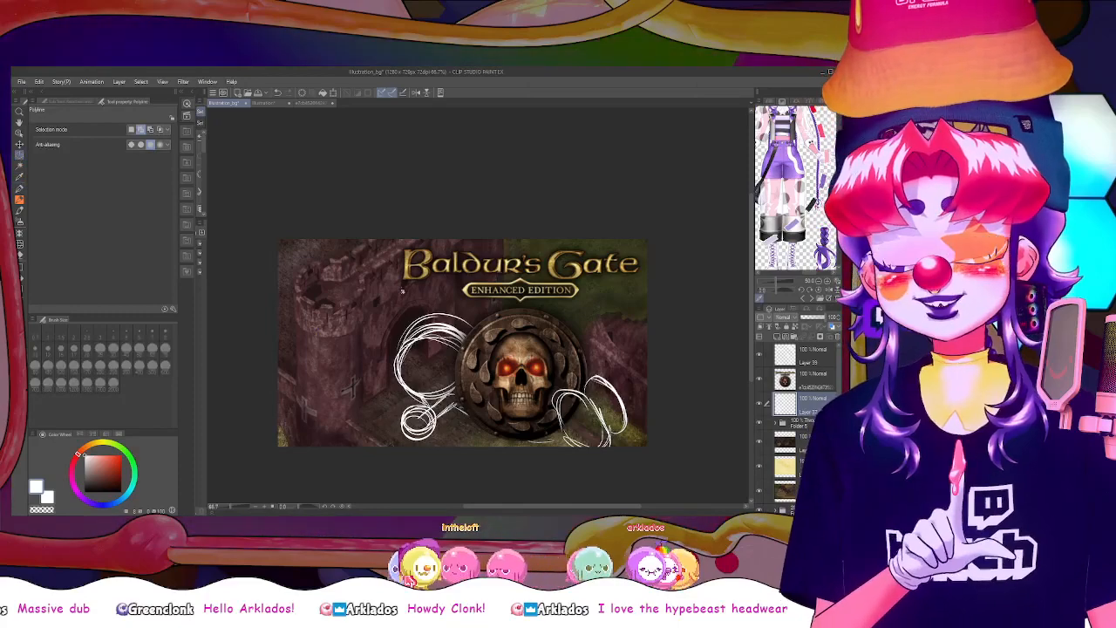
left_click(402, 292)
left_click(370, 341)
left_click(366, 411)
left_click(412, 454)
left_click(493, 452)
left_click(523, 368)
left_click(528, 306)
left_click(451, 274)
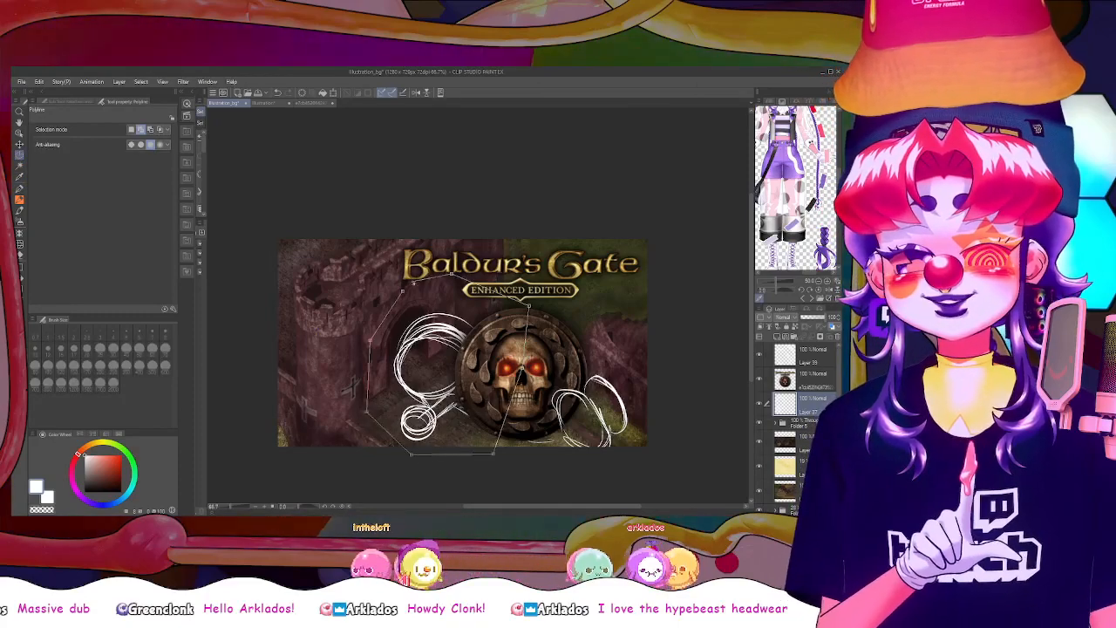
left_click(403, 291)
left_click(19, 133)
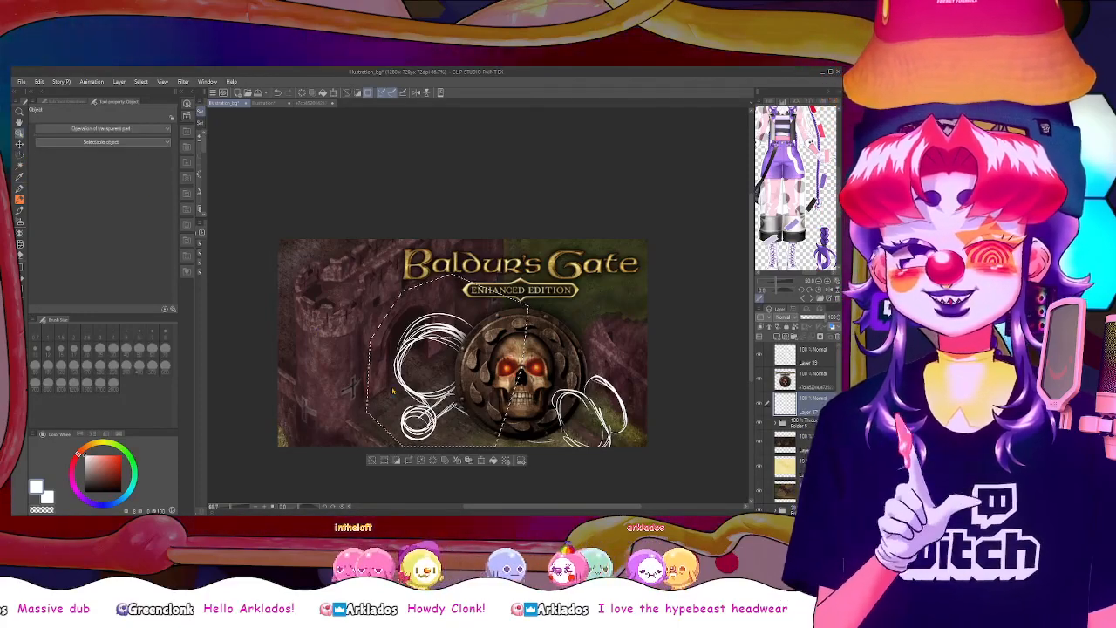
left_click_drag(429, 420, 438, 427)
left_click(382, 466)
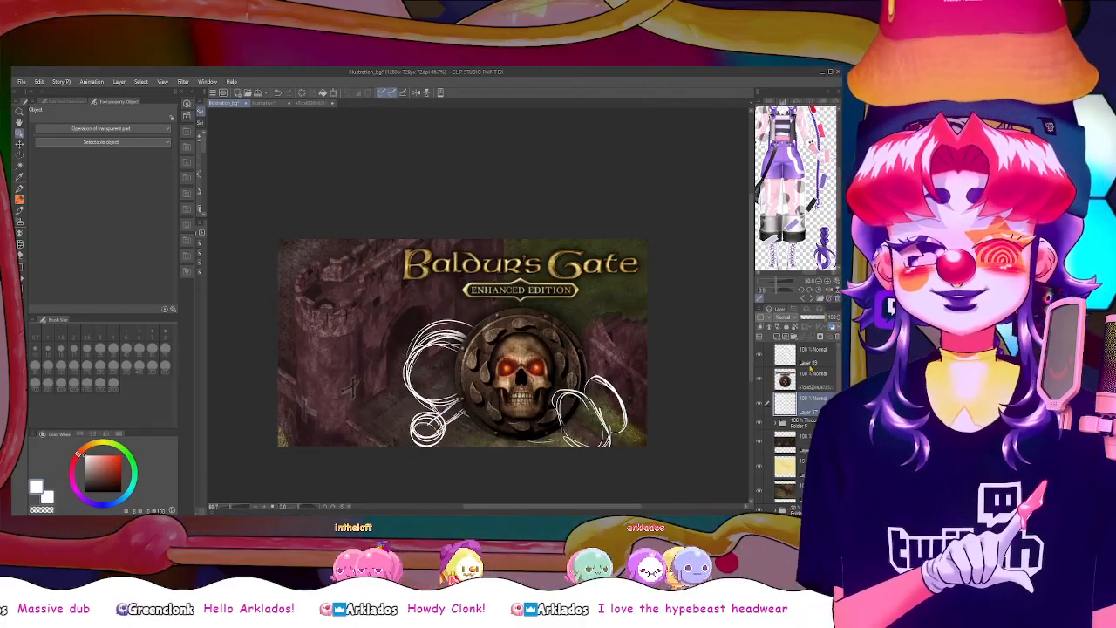
Move the two-oval sketch on the layer above the logo slightly left across the skull emblem
left_click(809, 355)
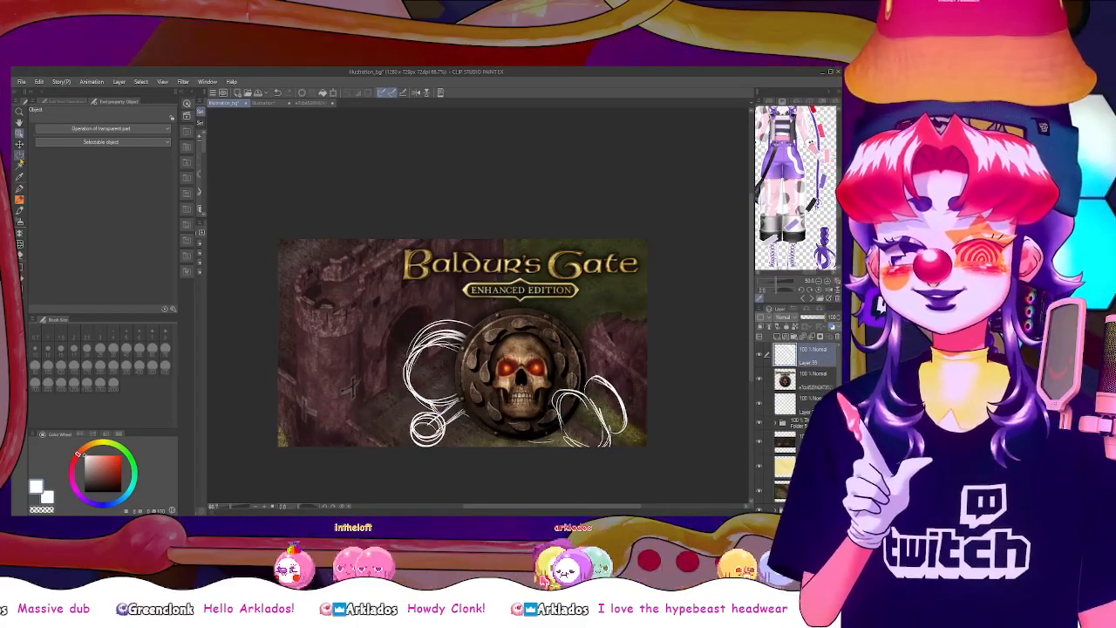
left_click(20, 156)
left_click(21, 255)
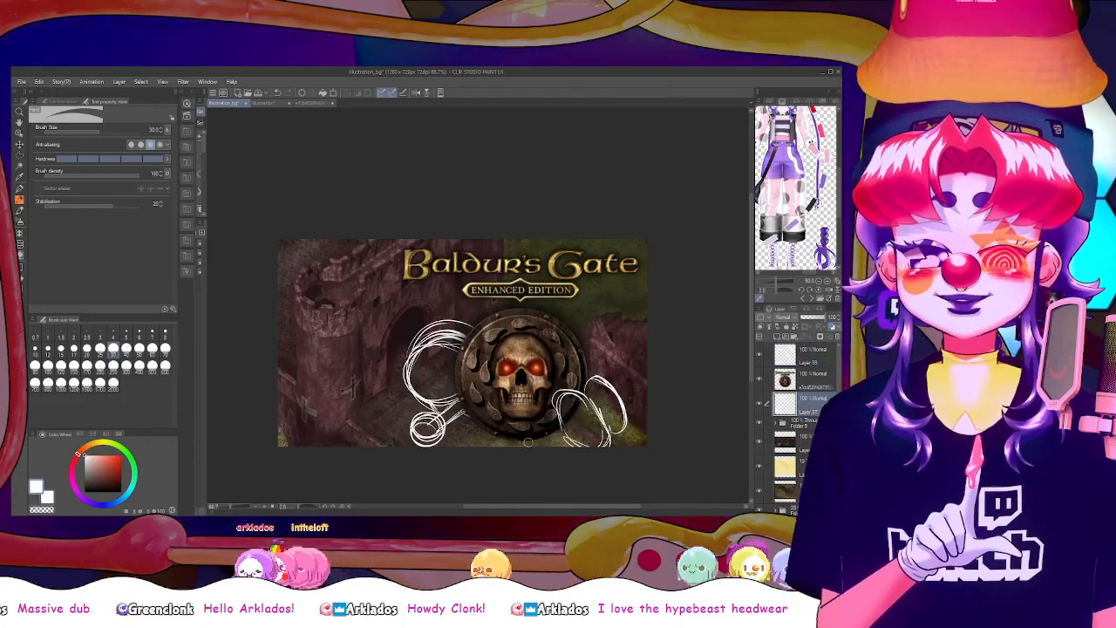
left_click(811, 356)
left_click(19, 133)
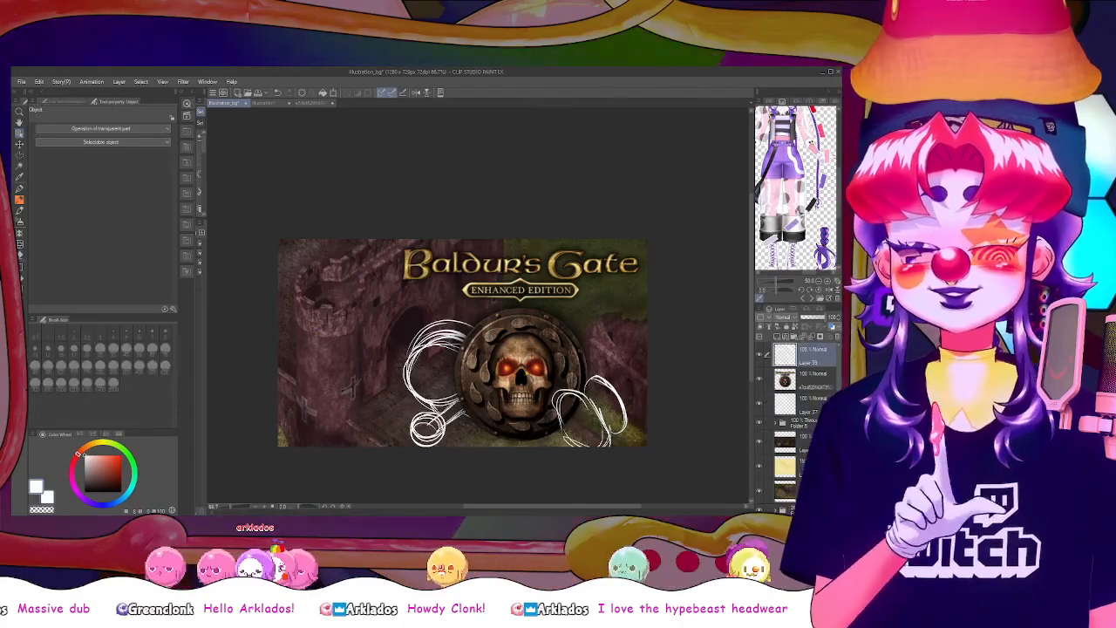
left_click_drag(573, 393, 558, 393)
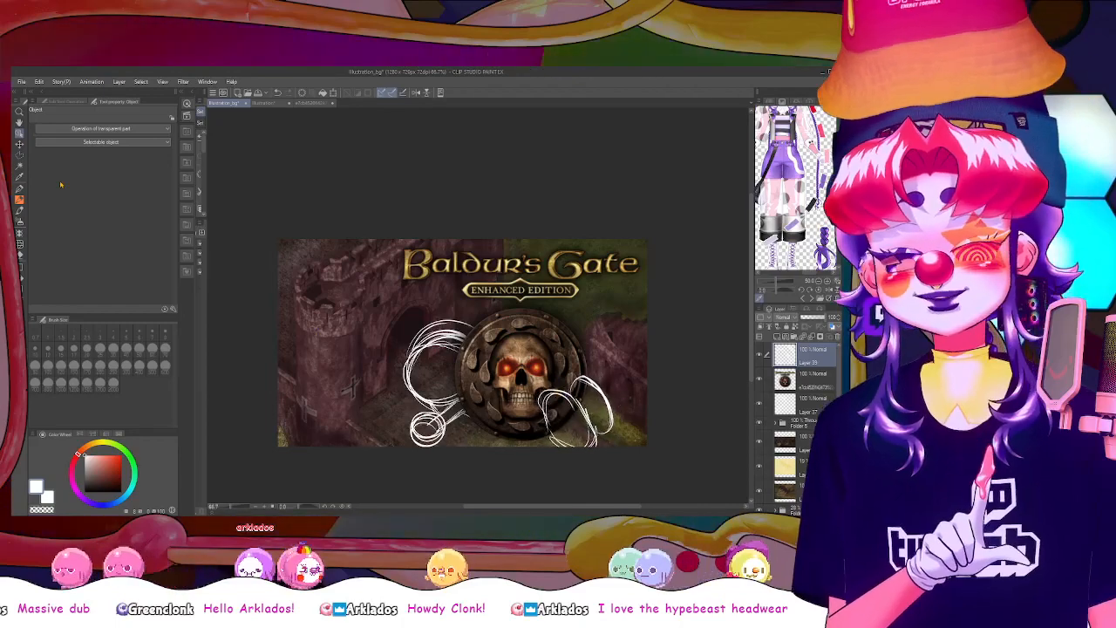
Compare the ovals' old and new positions, keep the move, and add Textured pen contour strokes inside and around both ovals
left_click(20, 189)
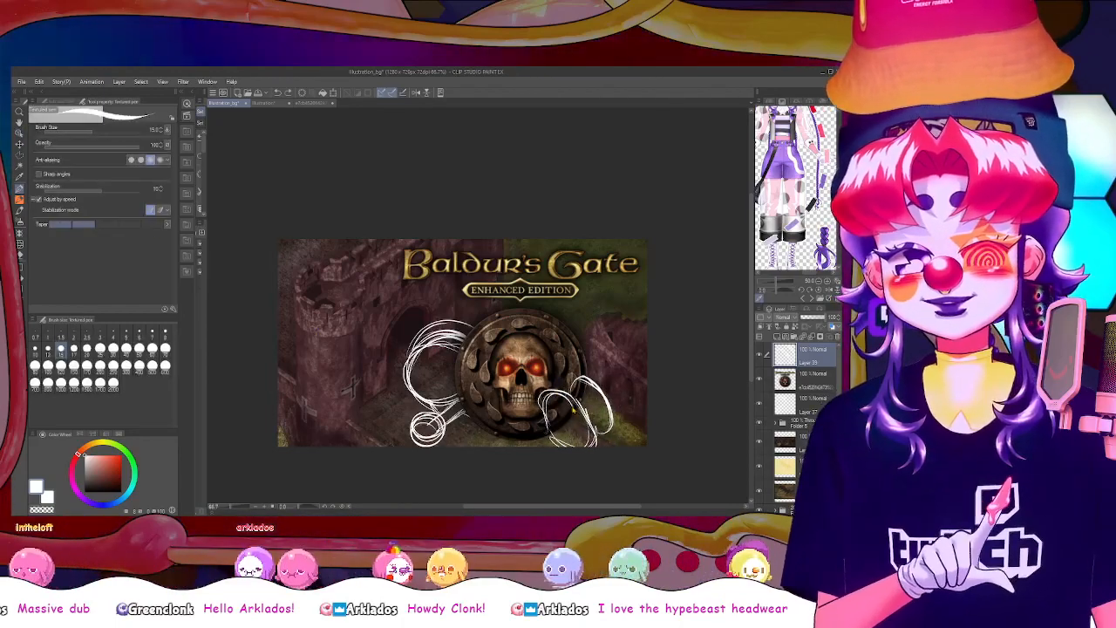
key("ctrl+z")
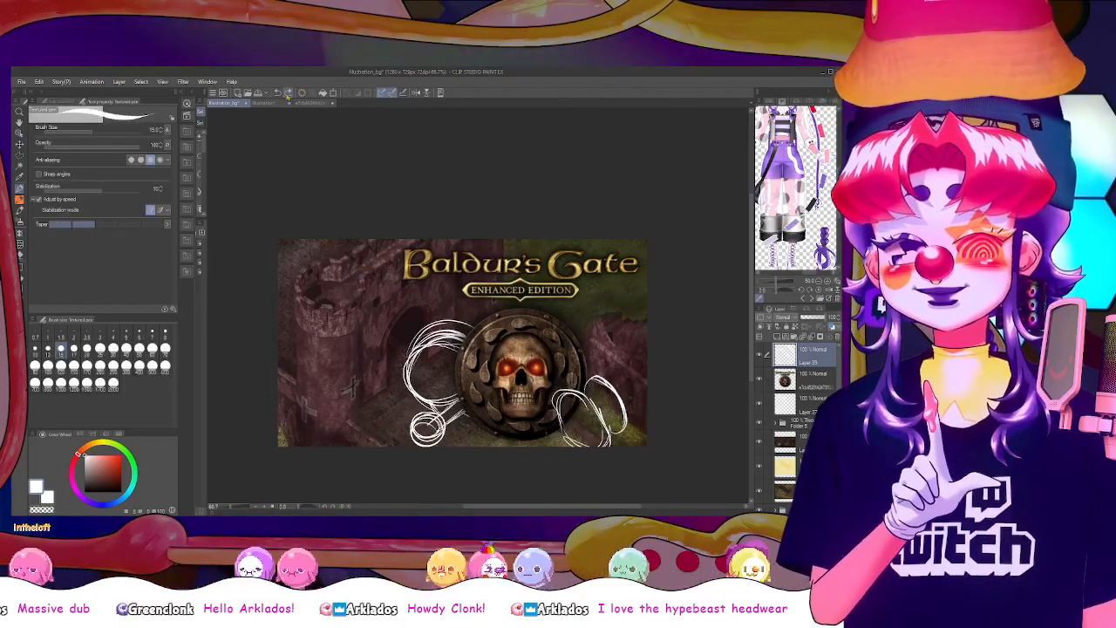
key("ctrl+y")
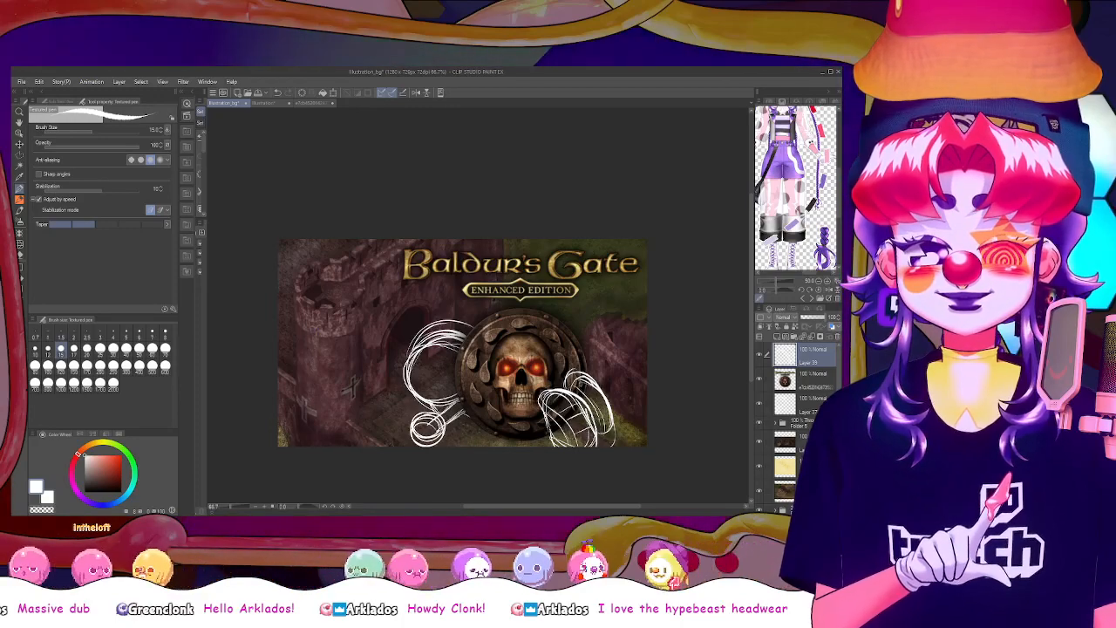
left_click_drag(597, 383, 618, 420)
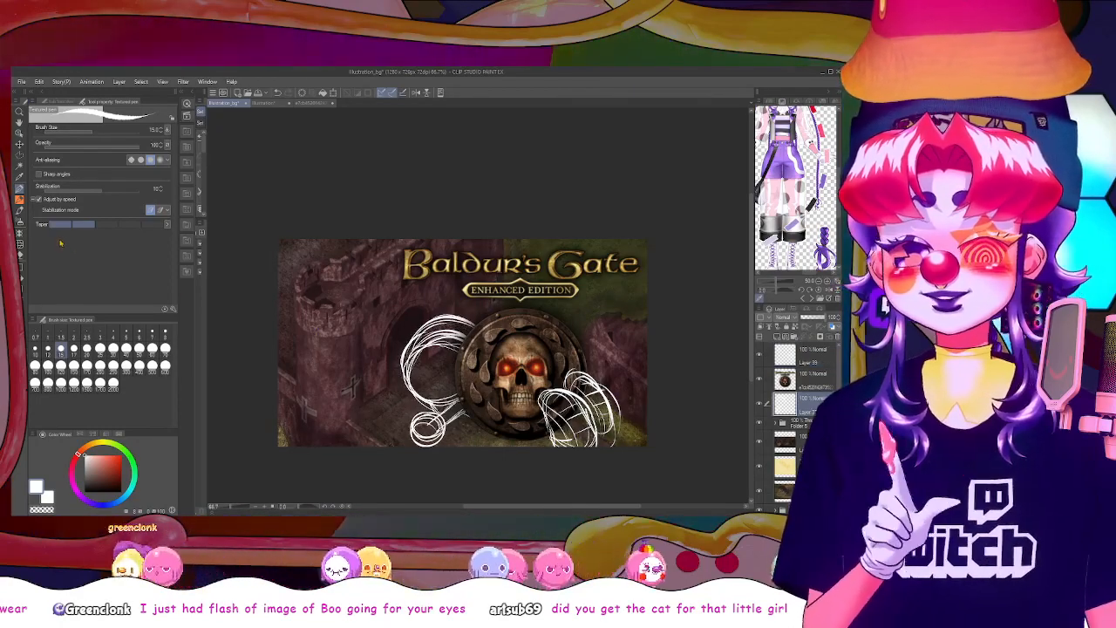
Erase the extra inner strokes of the large circle on the layer beneath the logo, and hide both sketch layers
key("e")
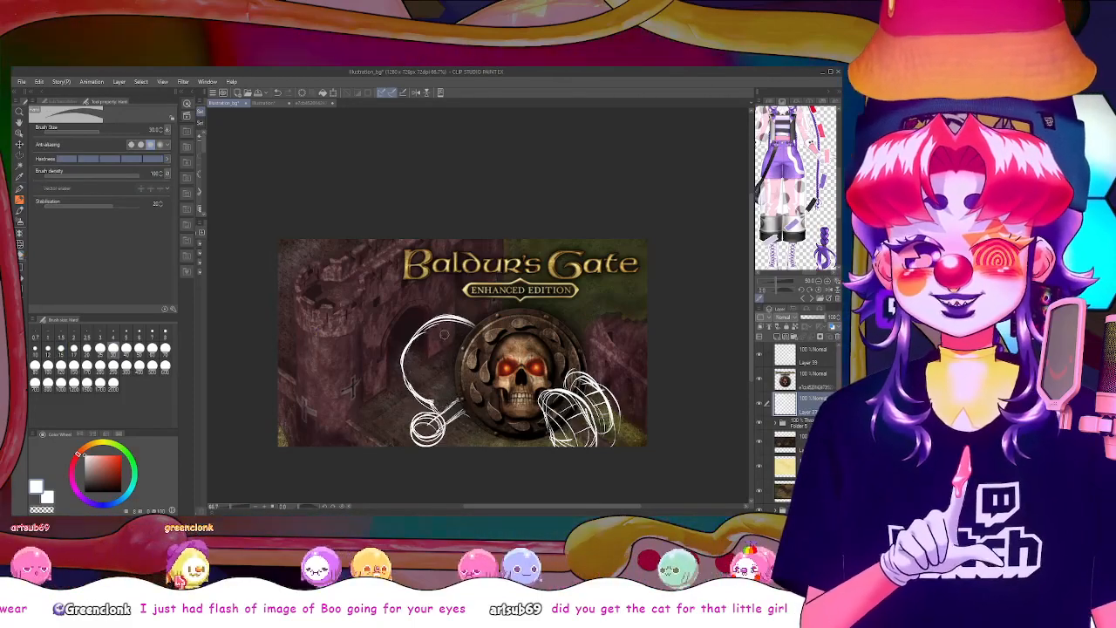
left_click(19, 190)
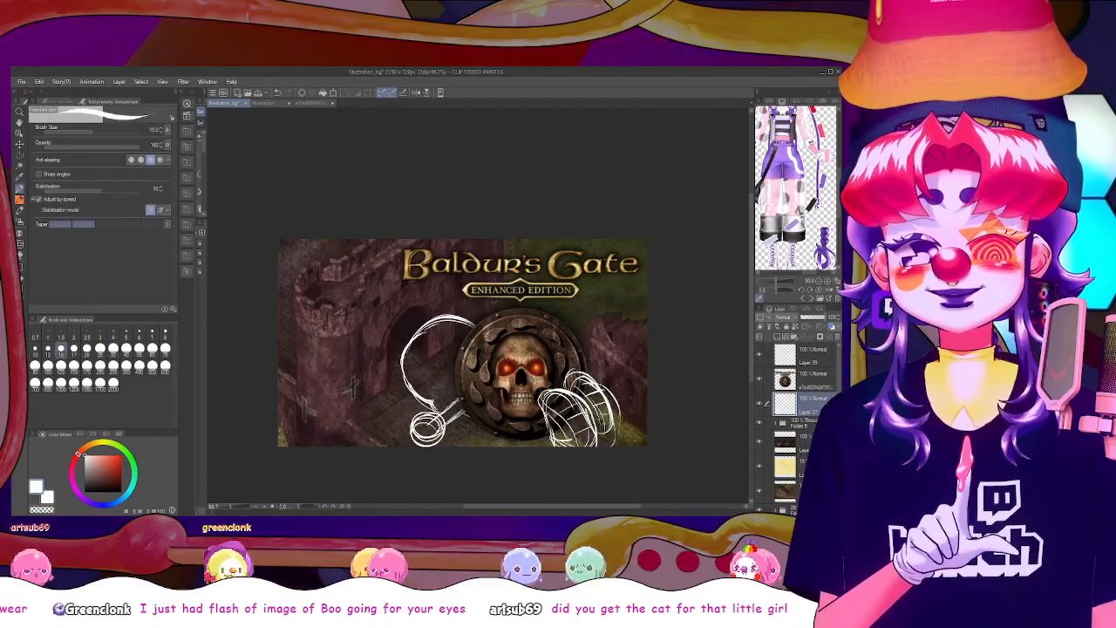
left_click(415, 93)
left_click(415, 93)
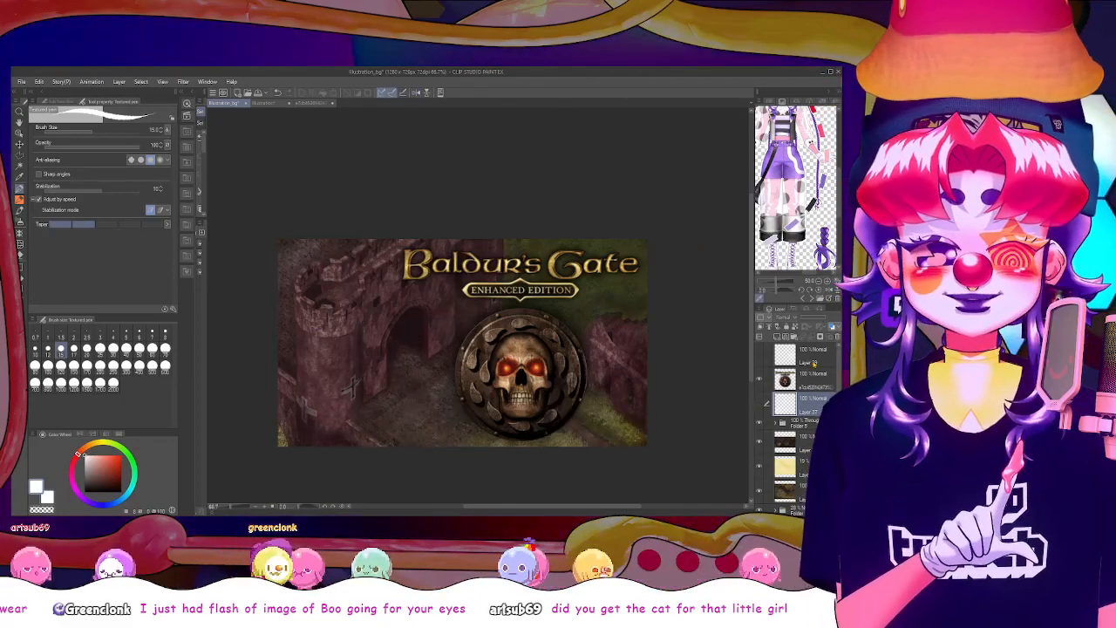
Add a new layer at the top and sketch white rounded figures in the lower corners and beside the title's start
left_click(814, 364)
left_click(777, 337)
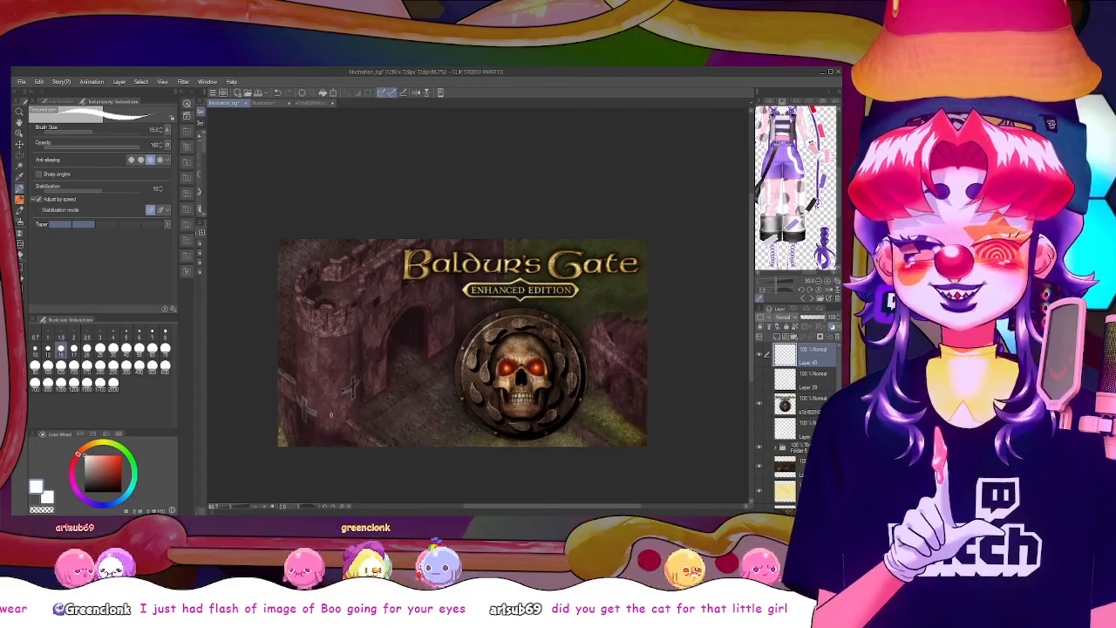
mouse_move(345, 442)
left_mouse_down()
mouse_move(405, 415)
mouse_move(381, 452)
mouse_move(412, 379)
mouse_move(415, 423)
left_mouse_up()
left_click_drag(396, 387, 442, 445)
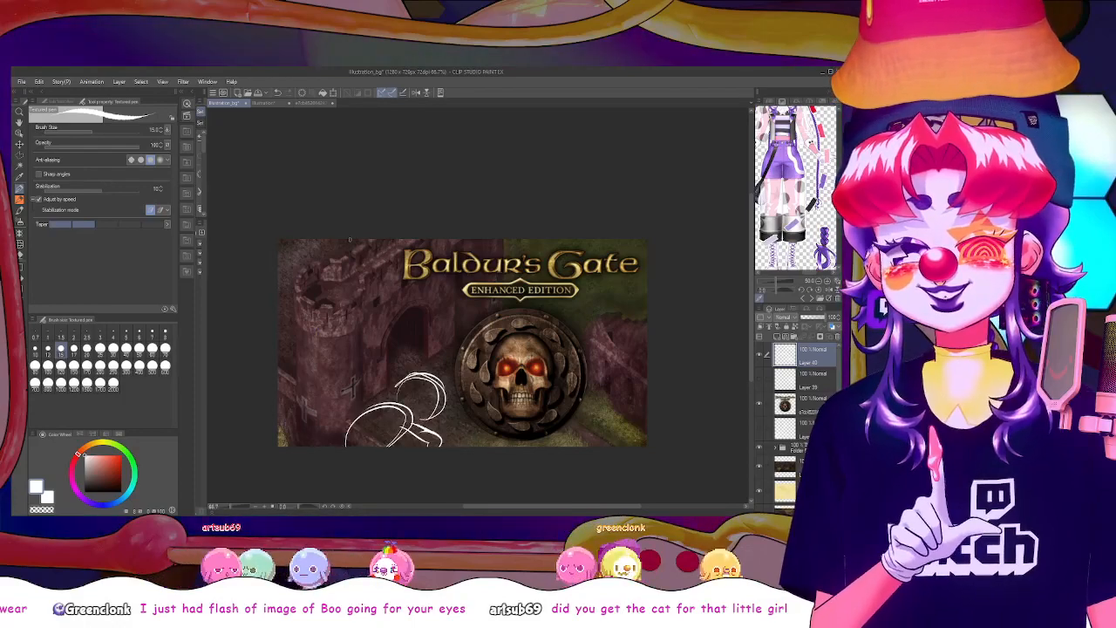
mouse_move(342, 253)
left_mouse_down()
mouse_move(386, 295)
mouse_move(395, 276)
mouse_move(426, 288)
left_mouse_up()
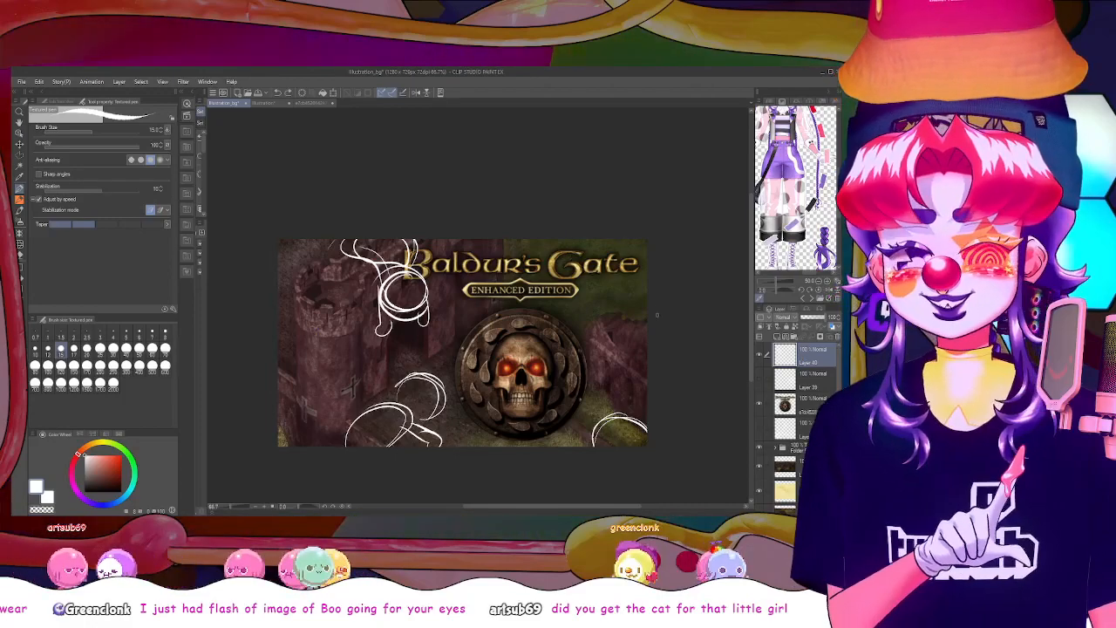
Place the new sketch layer beneath the logo and extend the white figures with circles along the upper corners and lower left
left_click_drag(804, 357, 800, 420)
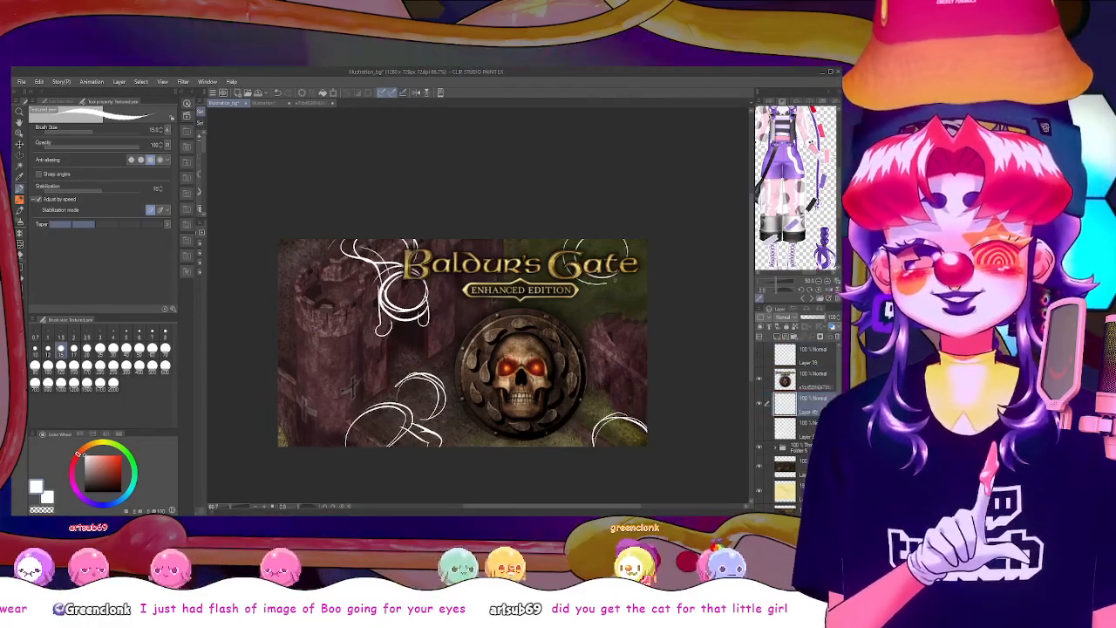
left_click_drag(583, 231, 629, 262)
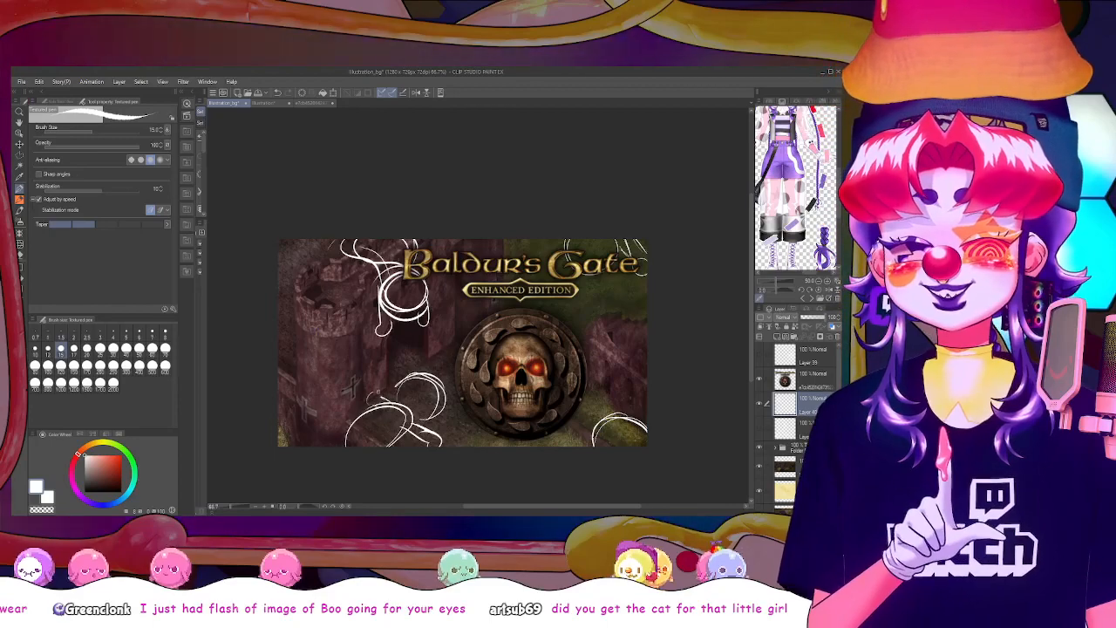
mouse_move(370, 402)
left_mouse_down()
mouse_move(411, 420)
mouse_move(358, 440)
left_mouse_up()
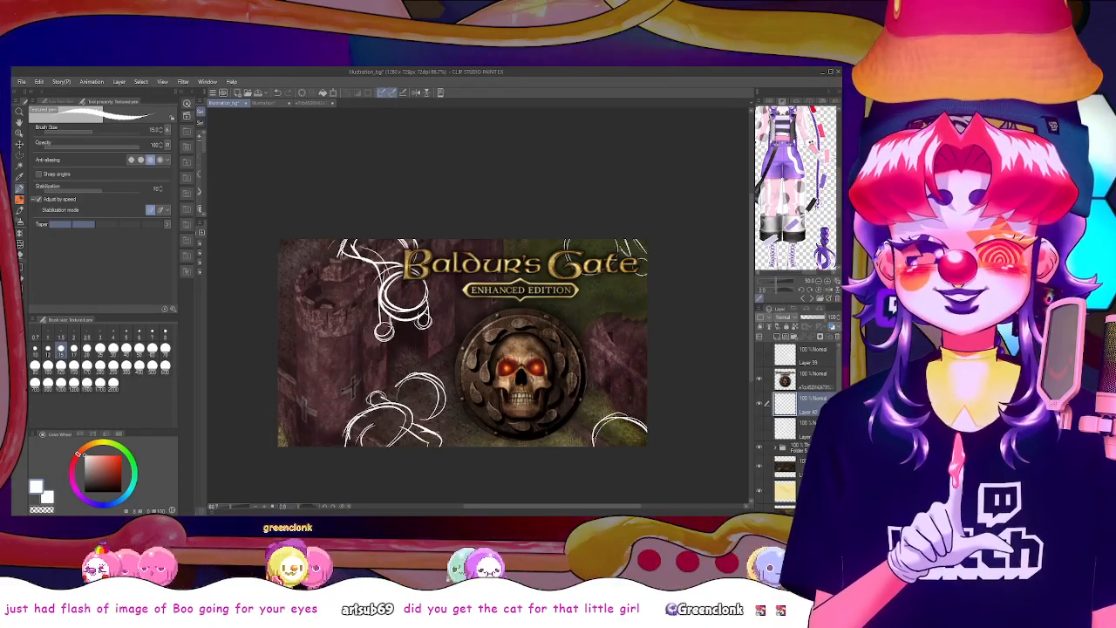
mouse_move(436, 435)
left_mouse_down()
mouse_move(431, 445)
mouse_move(446, 437)
left_mouse_up()
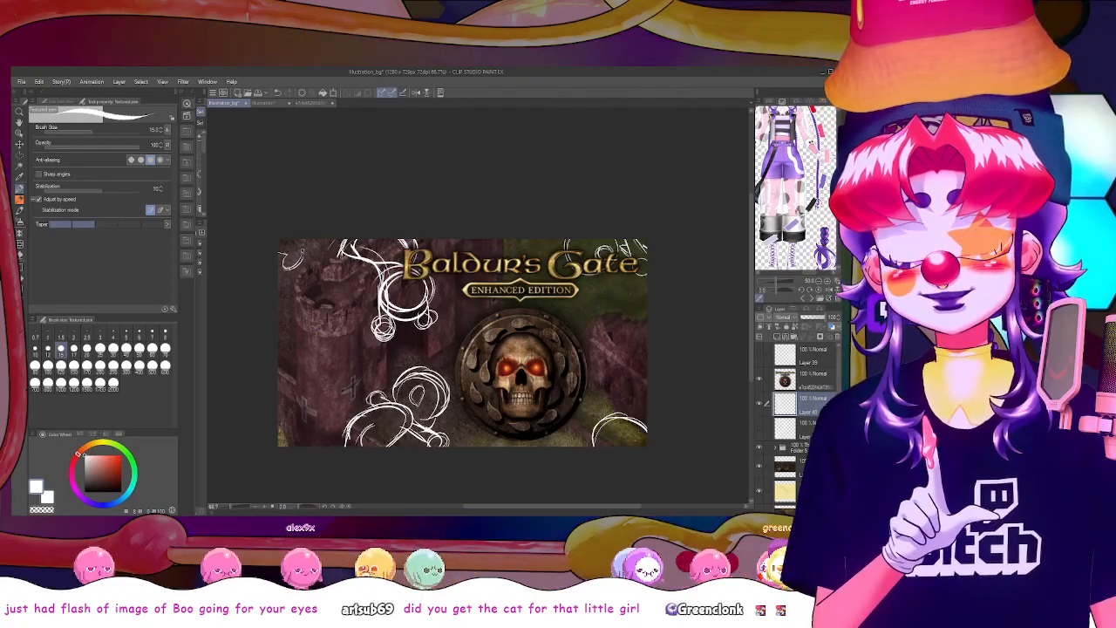
left_click_drag(305, 251, 285, 268)
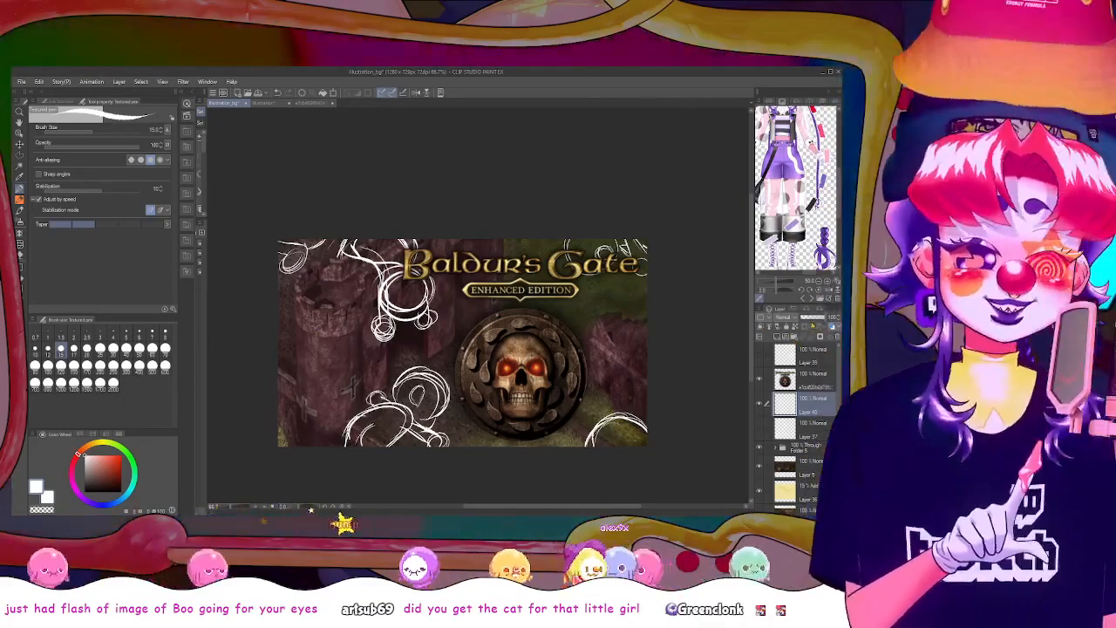
Lower the rough sketch layer's opacity to 23% and add a new empty layer above it
left_click(814, 320)
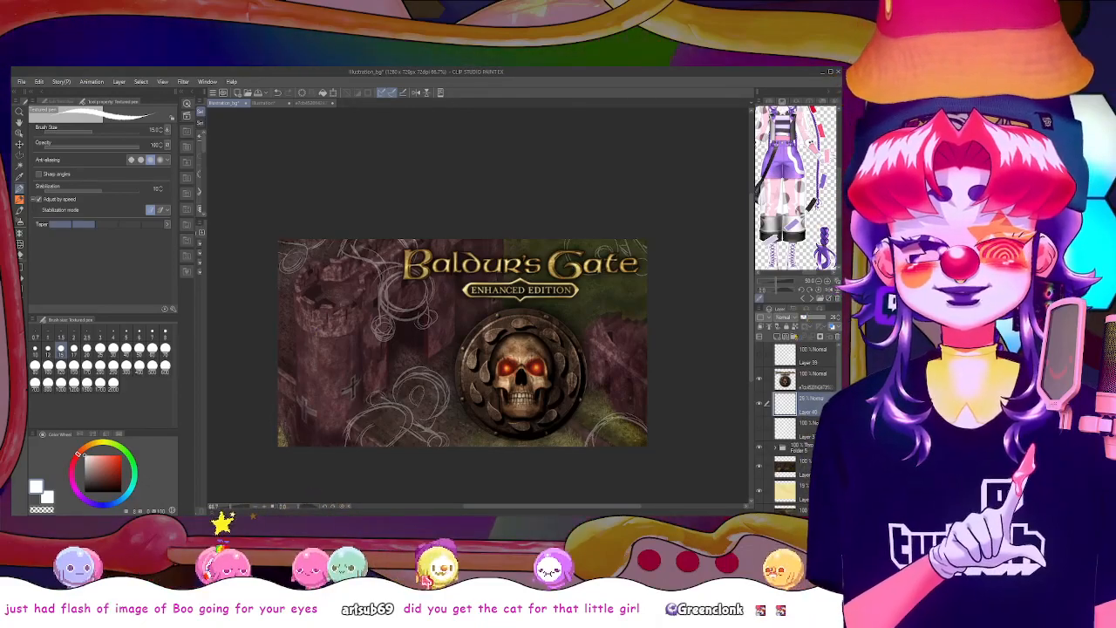
left_click(778, 337)
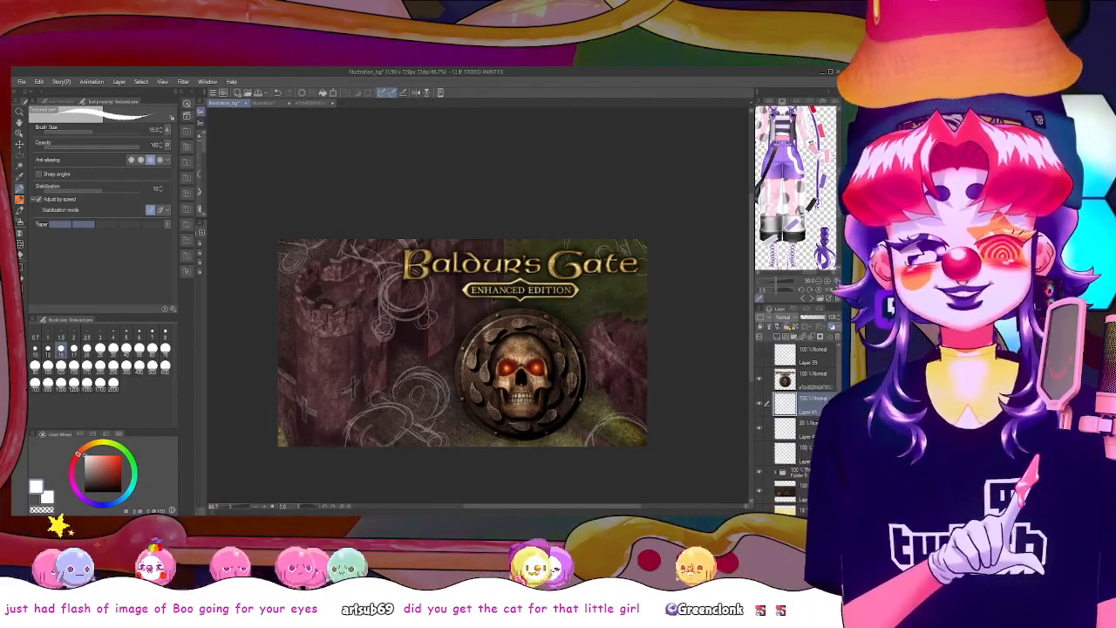
left_click(805, 428)
left_click(803, 317)
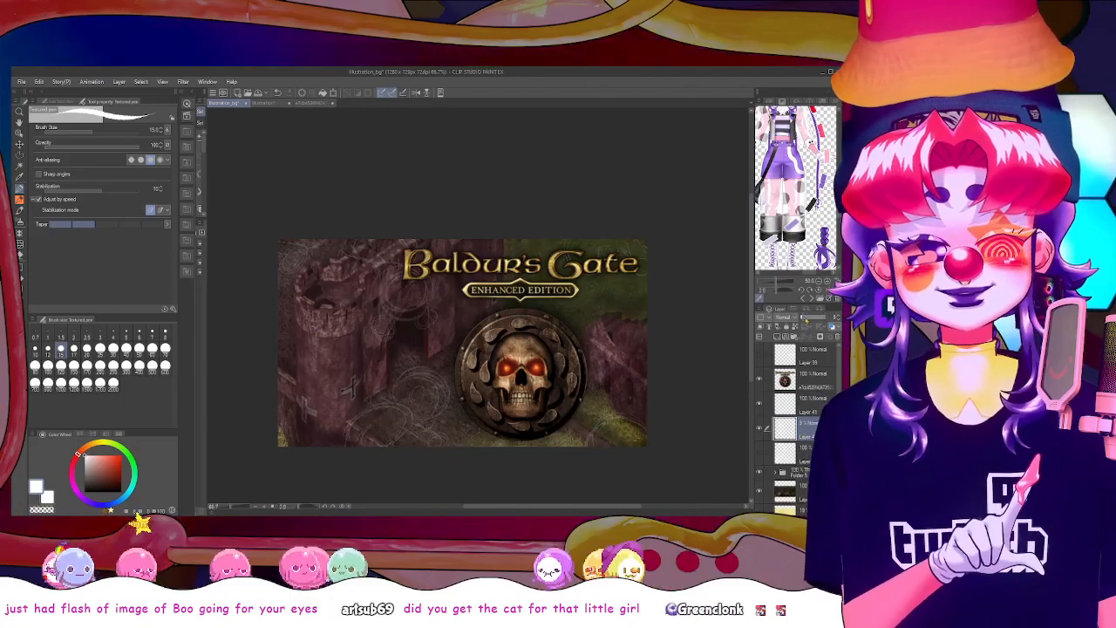
left_click_drag(803, 320, 805, 320)
left_click(806, 404)
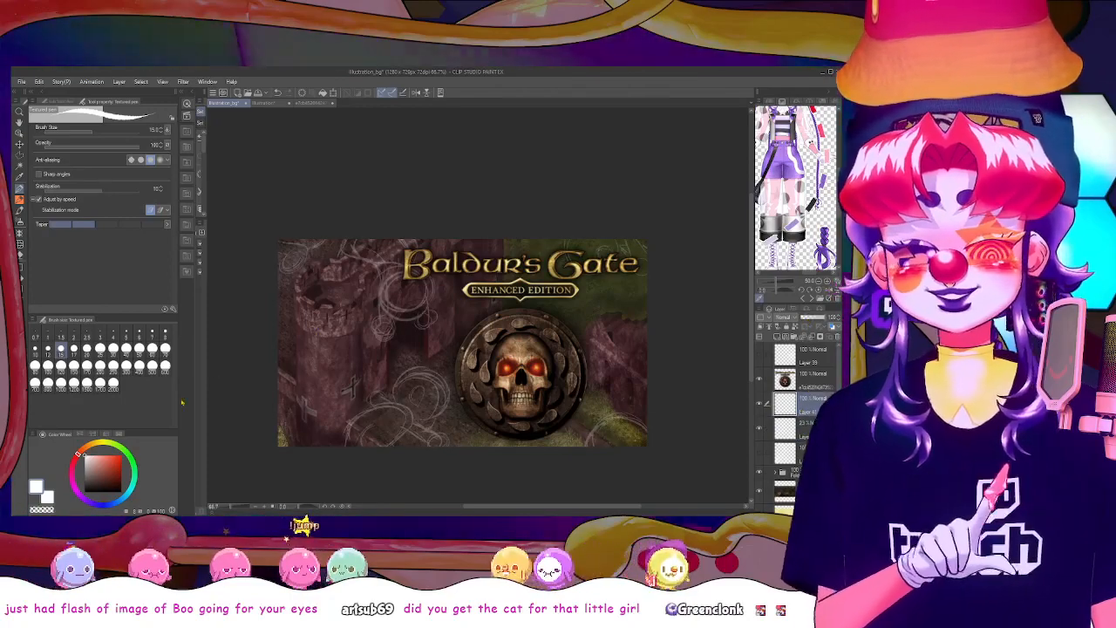
On the new layer, draw a black curved outline with pointed tufts over the rough sketch in the lower right corner
left_click(121, 492)
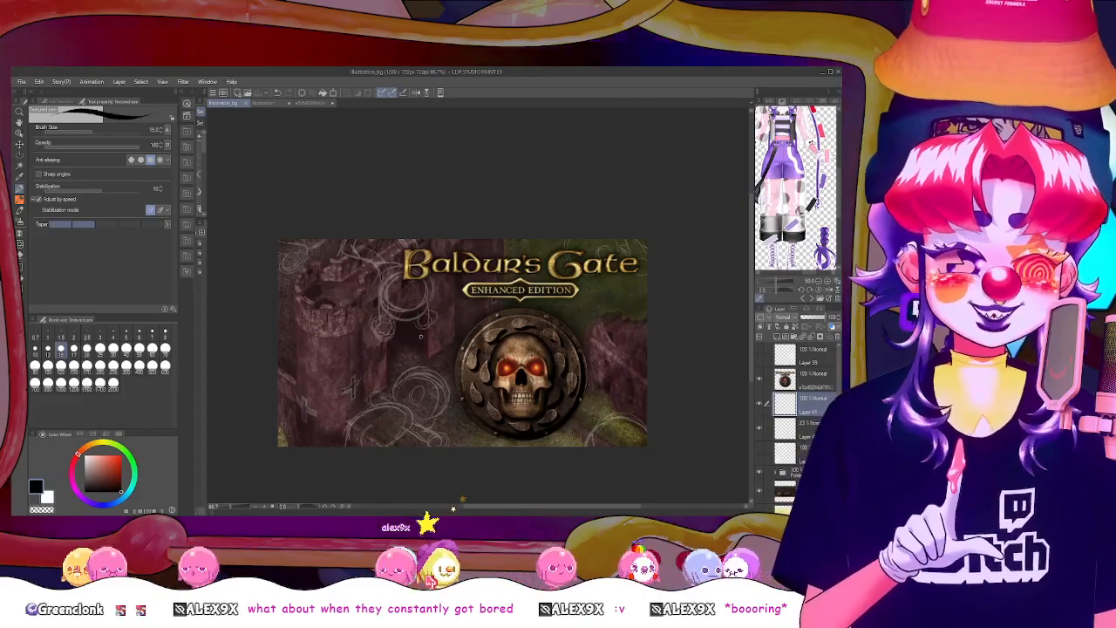
scroll(420, 344, "up", 2)
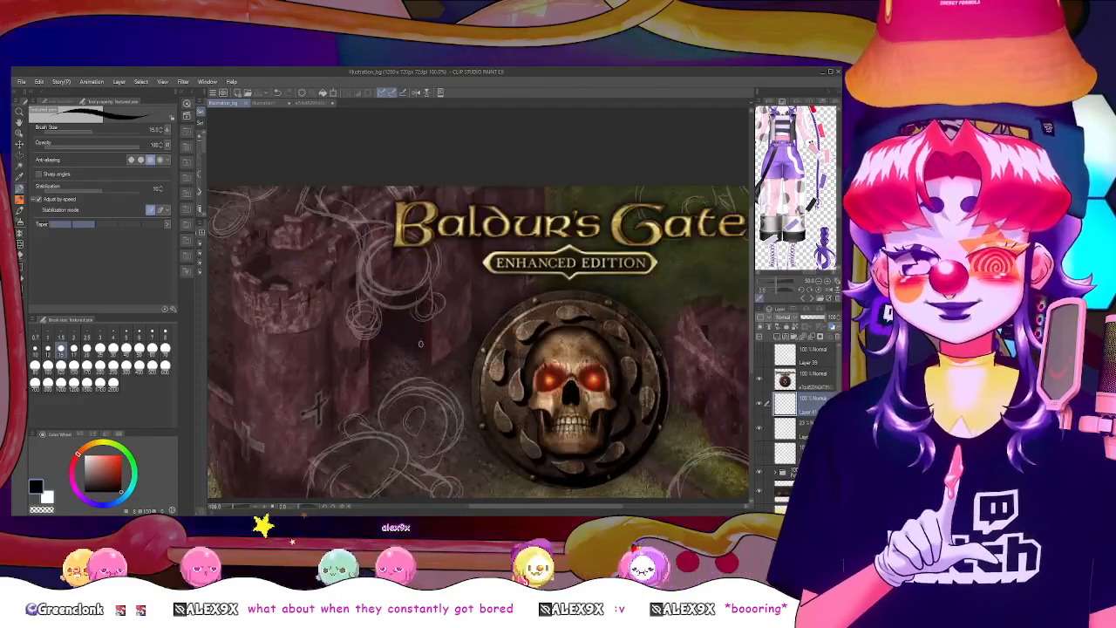
left_click_drag(565, 506, 589, 505)
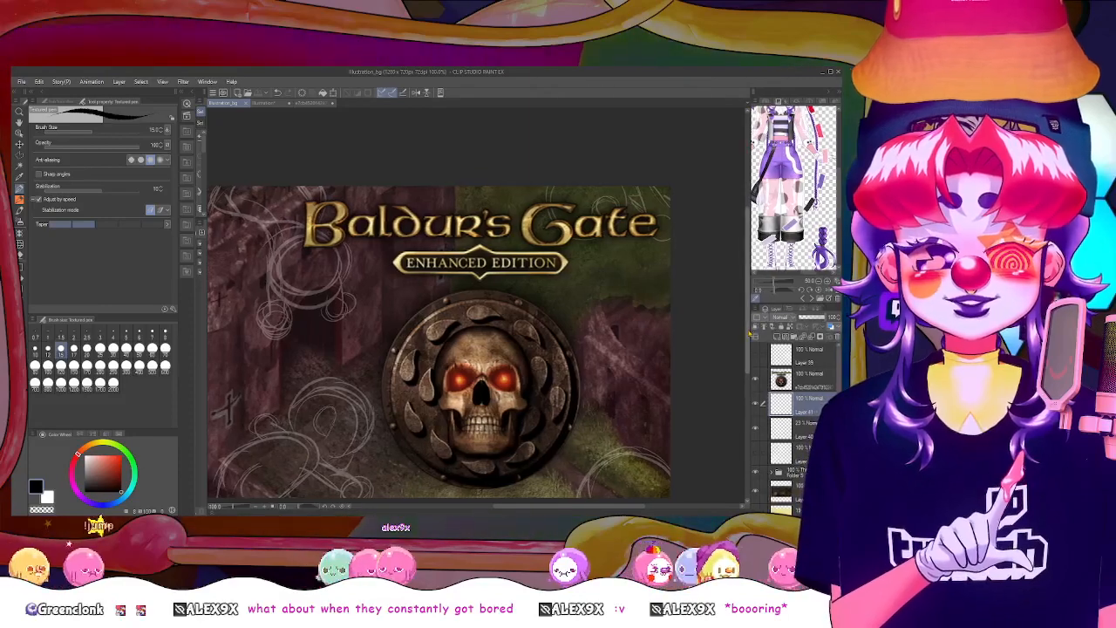
scroll(735, 314, "down", 2)
left_click_drag(786, 148, 807, 234)
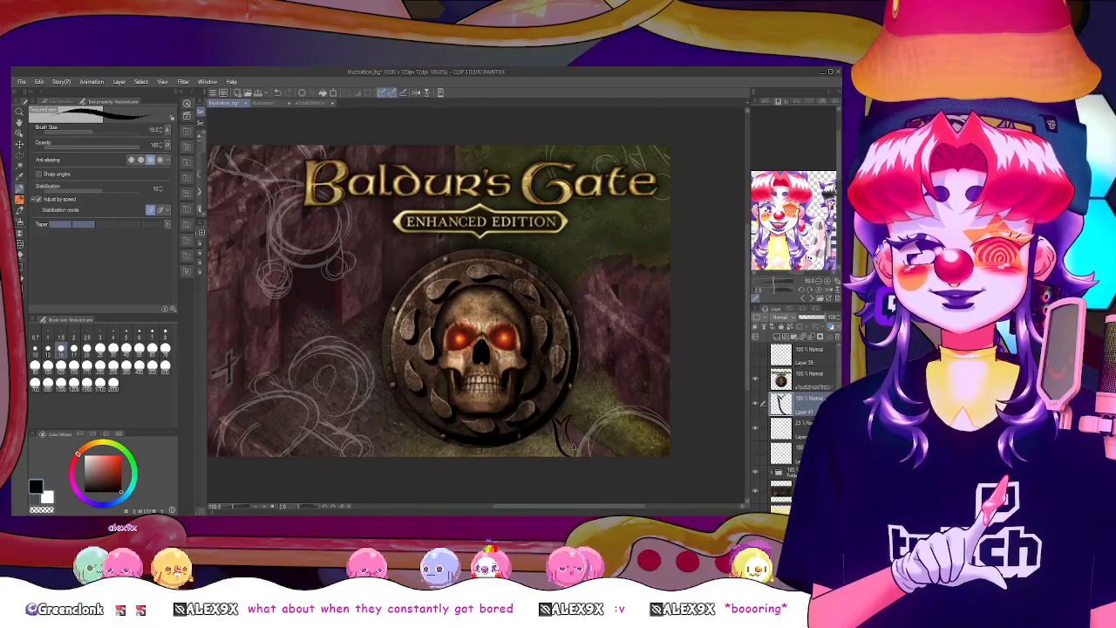
left_click_drag(570, 417, 617, 398)
mouse_move(565, 425)
left_mouse_down()
mouse_move(589, 409)
mouse_move(632, 395)
left_mouse_up()
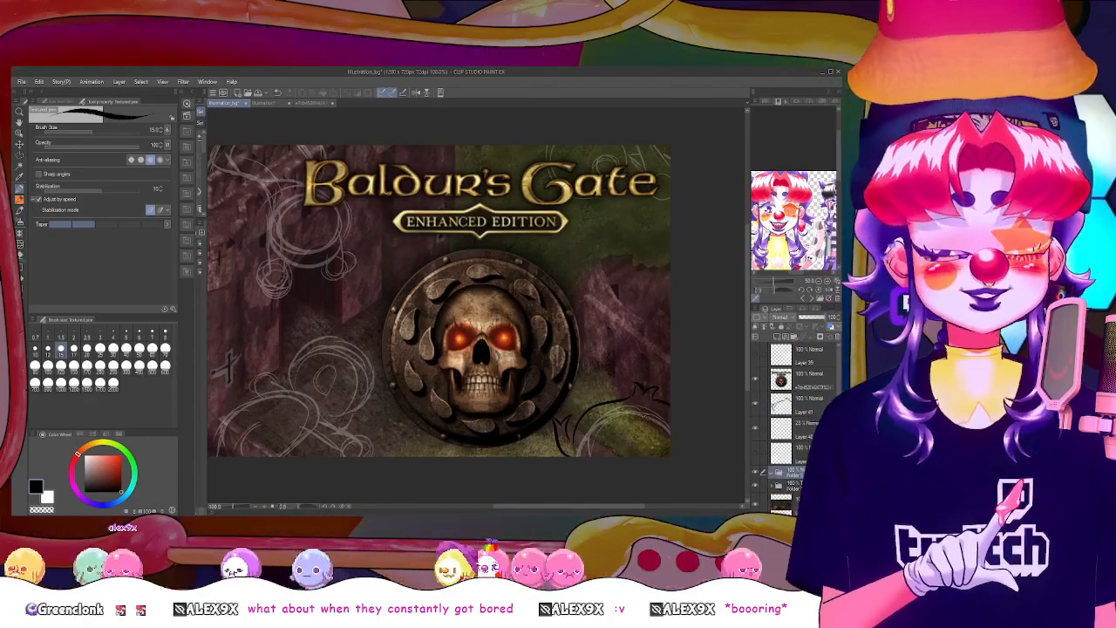
Set up the folder beneath the sketch layers with a white layer and reduce its opacity to fade the background
left_click(792, 485)
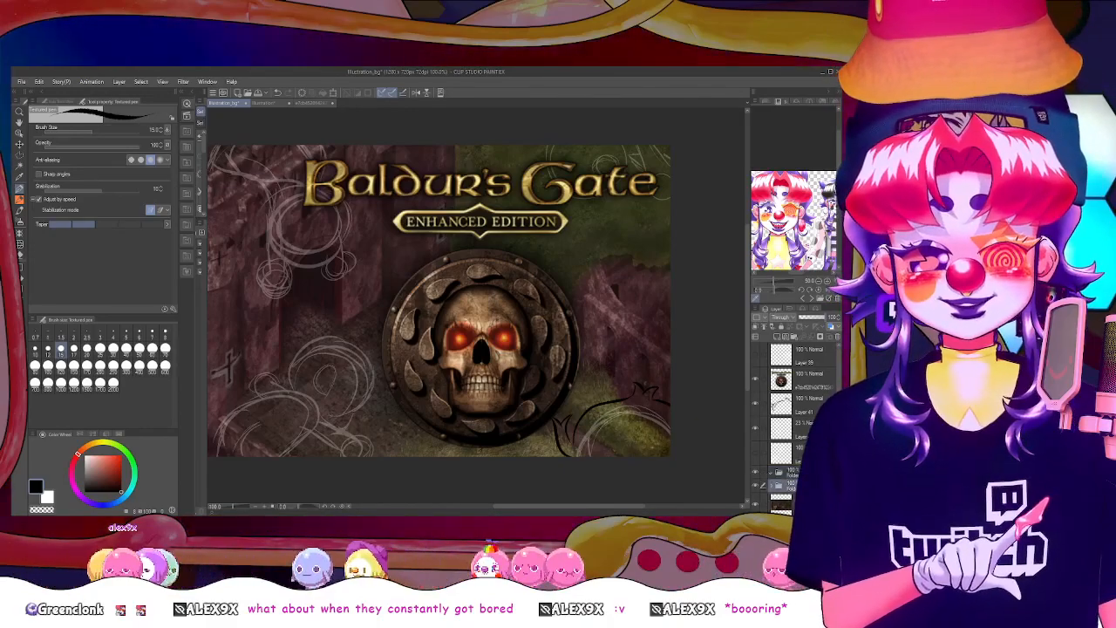
scroll(795, 475, "down", 2)
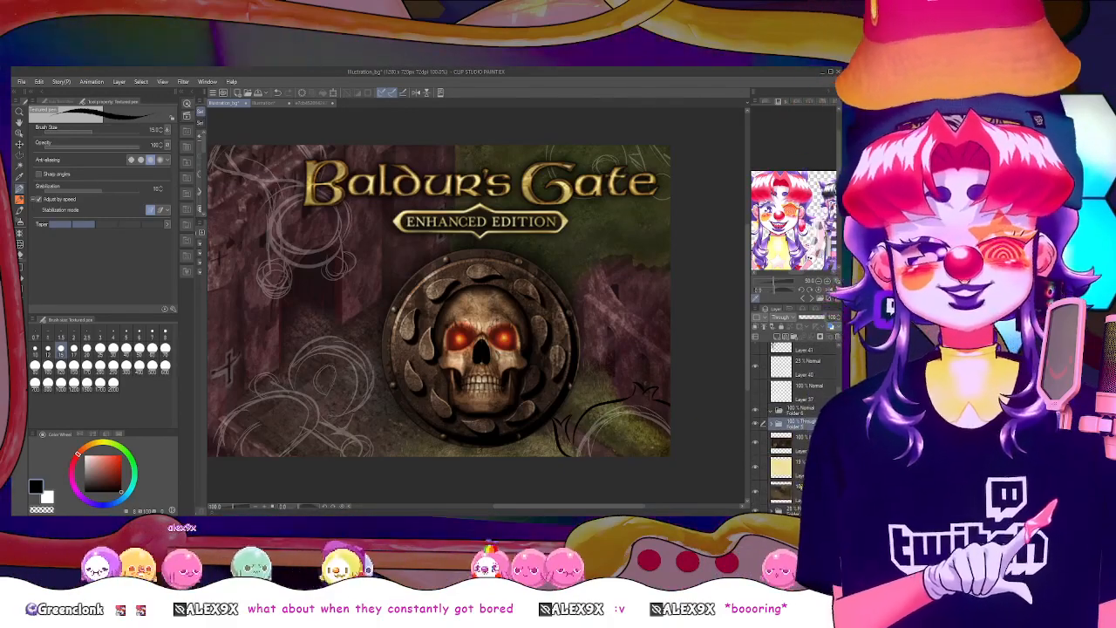
left_click(800, 509, "shift")
left_click_drag(799, 508, 816, 411)
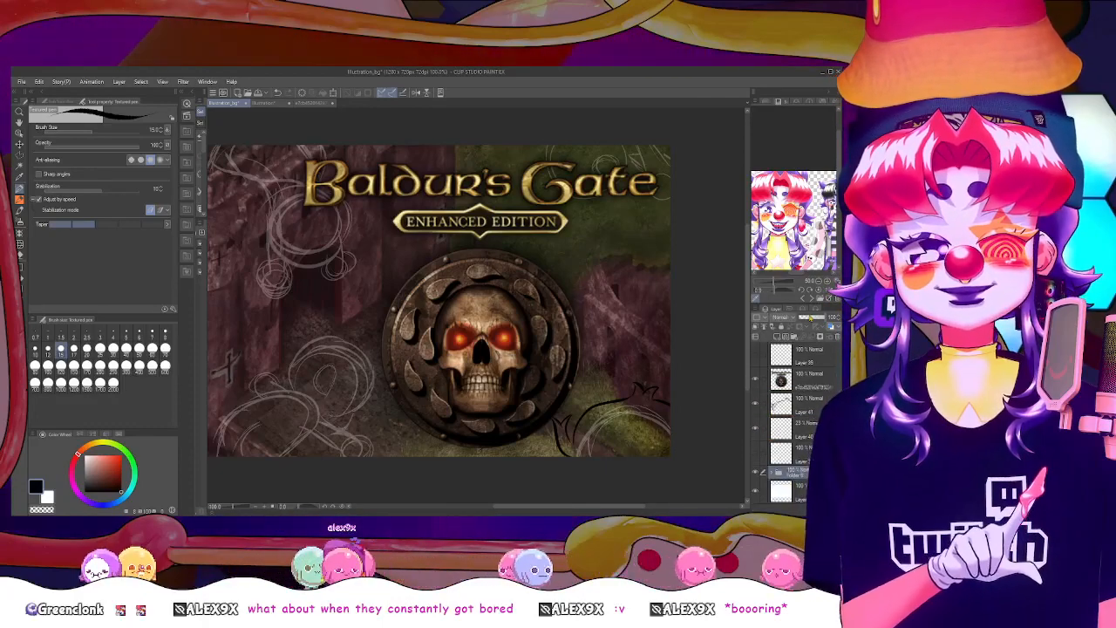
left_click_drag(810, 319, 814, 320)
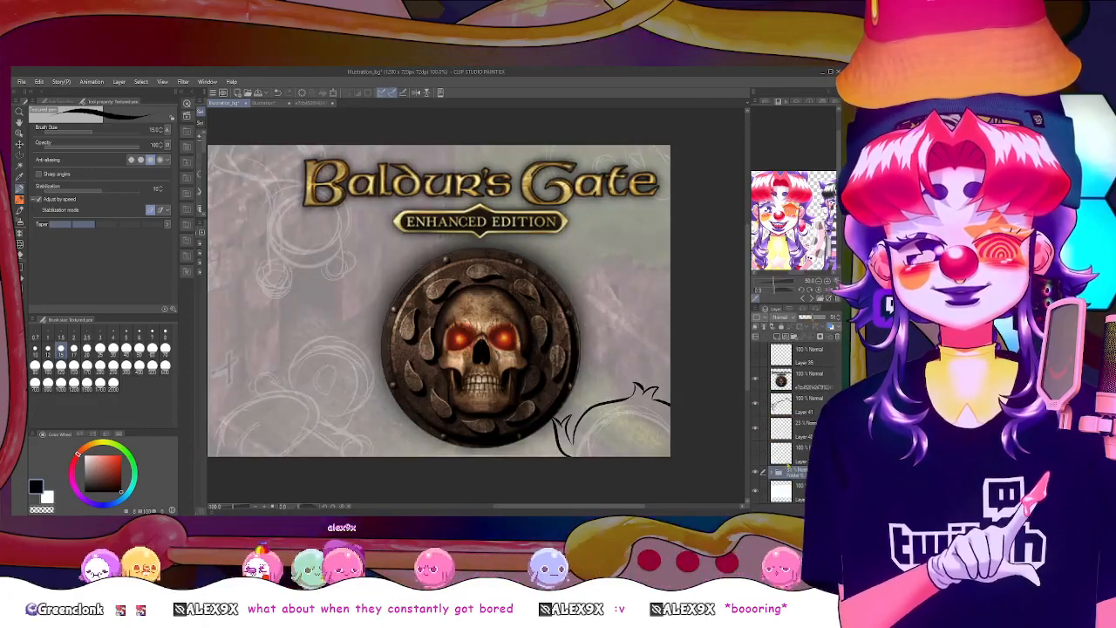
Recolour the existing strokes on the rough sketch layer dark blue by drawing a filled rectangle across the whole canvas
left_click(804, 429)
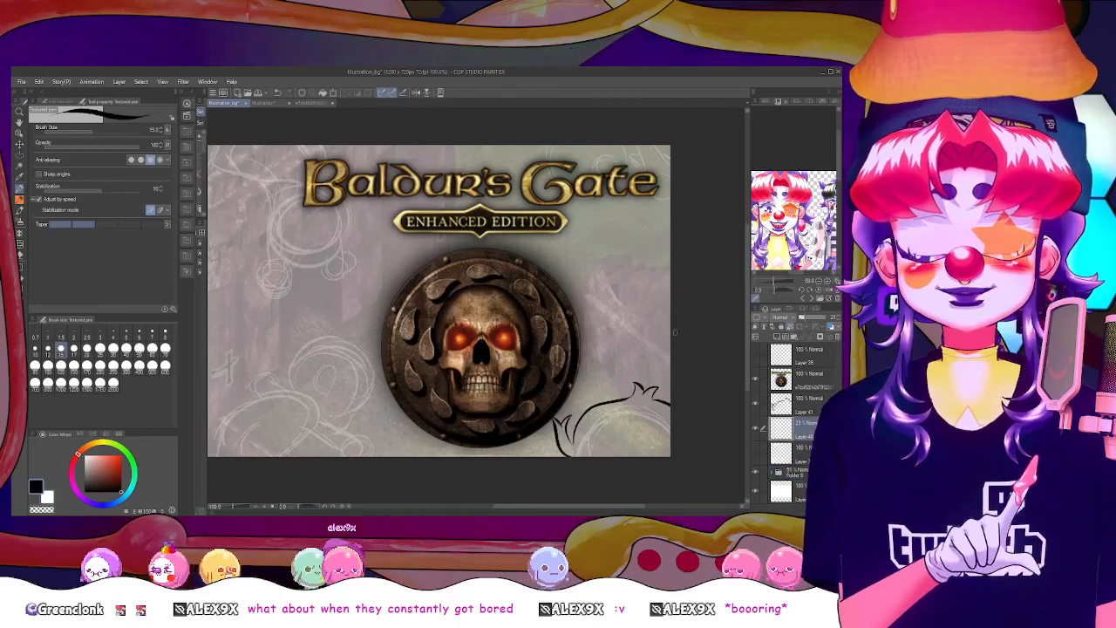
key("x")
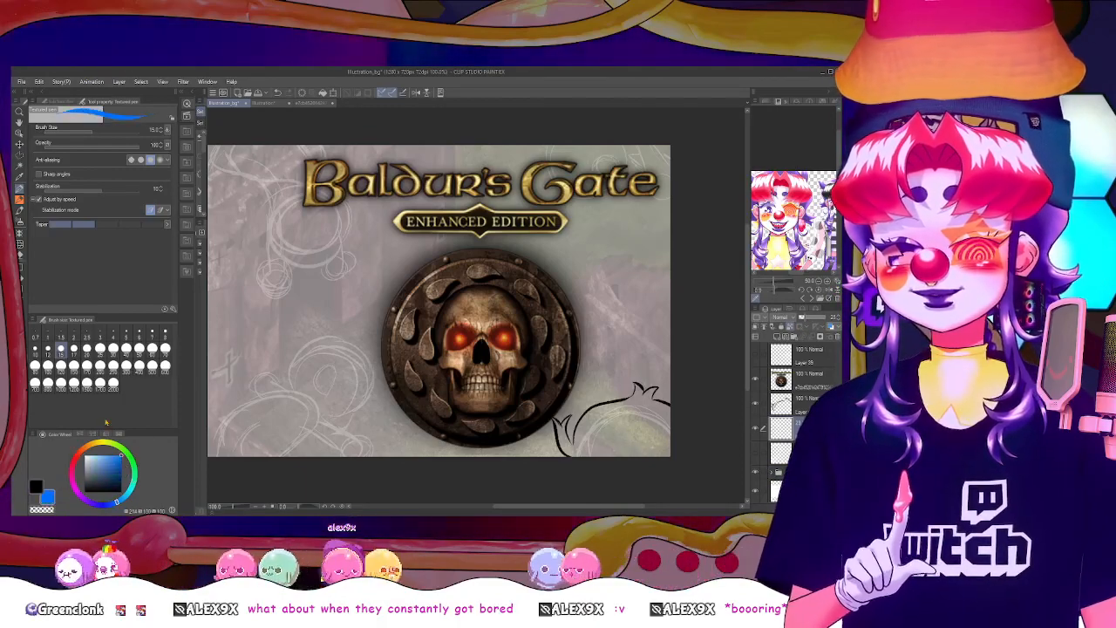
left_click(20, 268)
key("ctrl+minus")
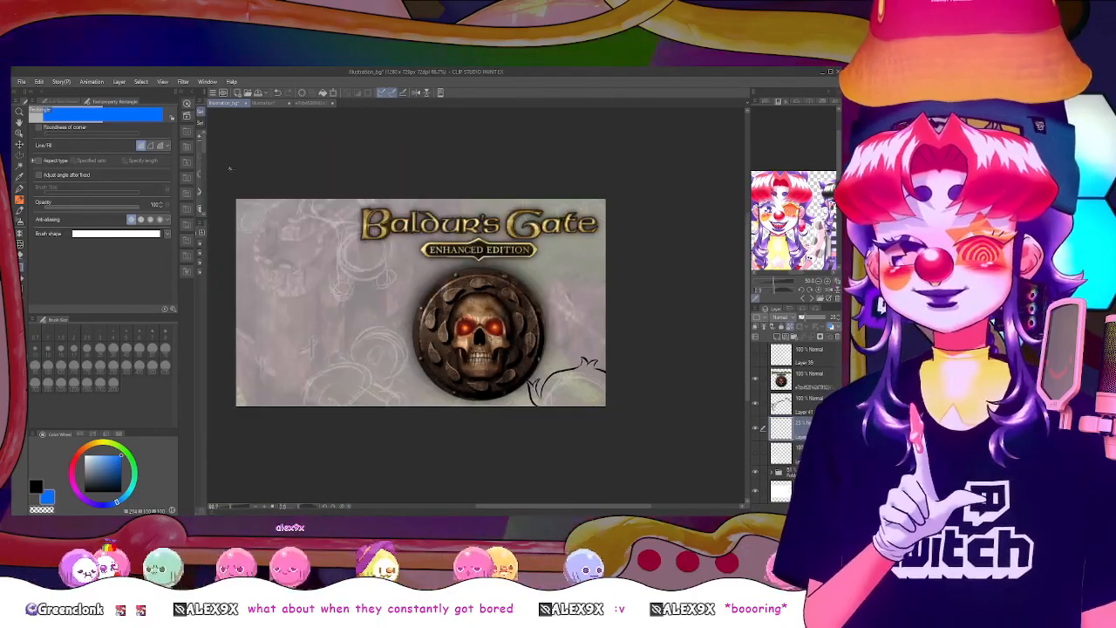
left_click_drag(229, 170, 636, 473)
key("ctrl+z")
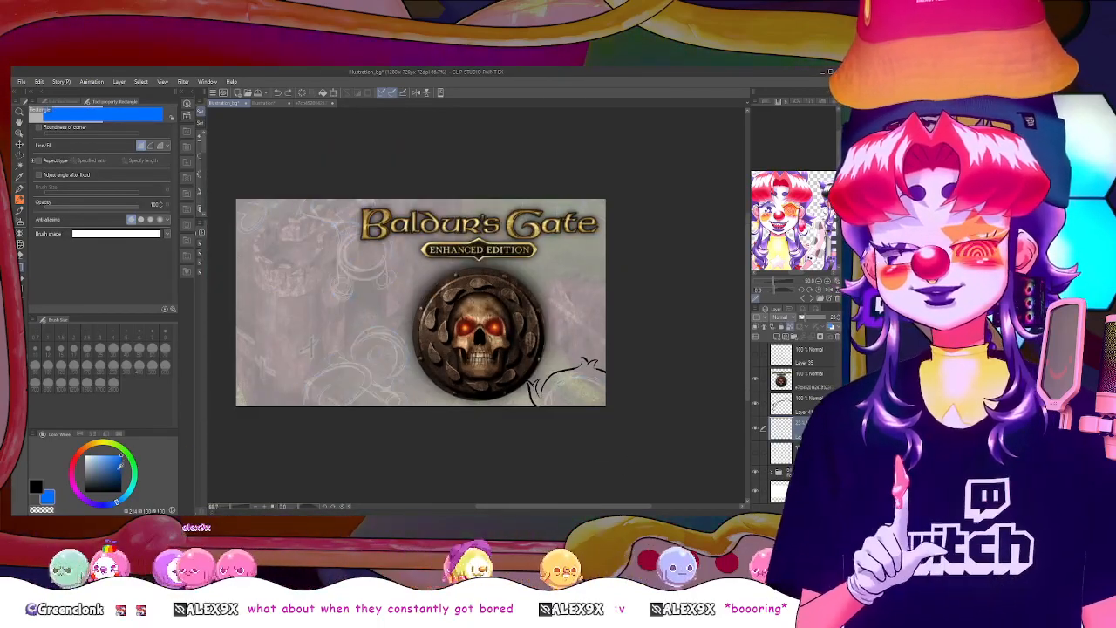
left_click(121, 474)
mouse_move(229, 148)
left_mouse_down()
mouse_move(420, 272)
mouse_move(663, 471)
left_mouse_up()
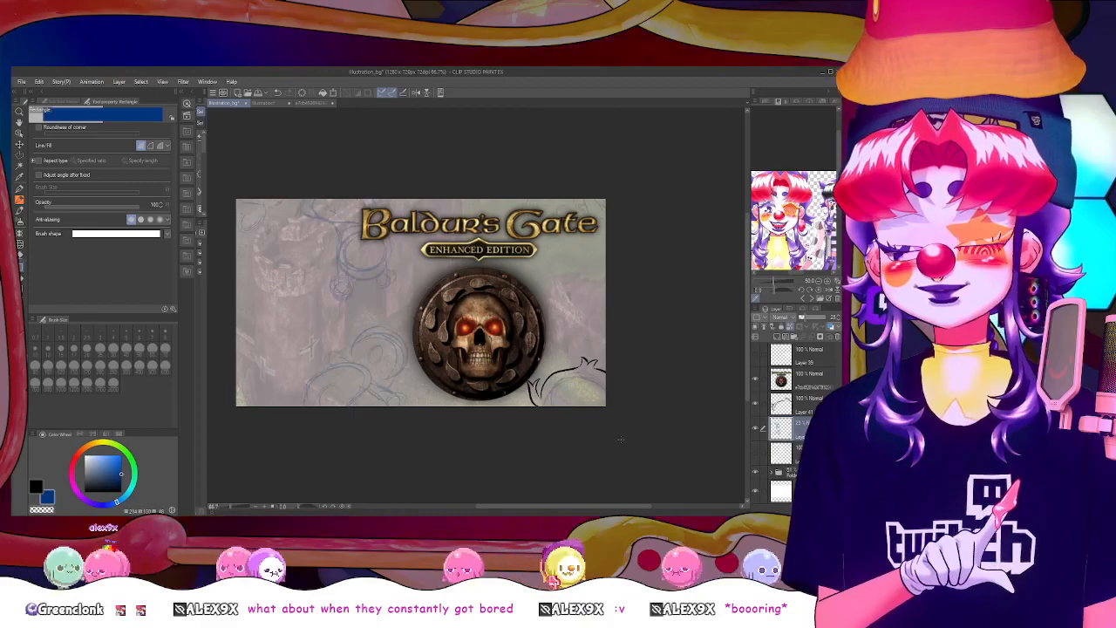
On the outline layer, replace the lower right outline with finer black line work, starting with a pointed tuft beside the shield
left_click(808, 411)
left_click(36, 486)
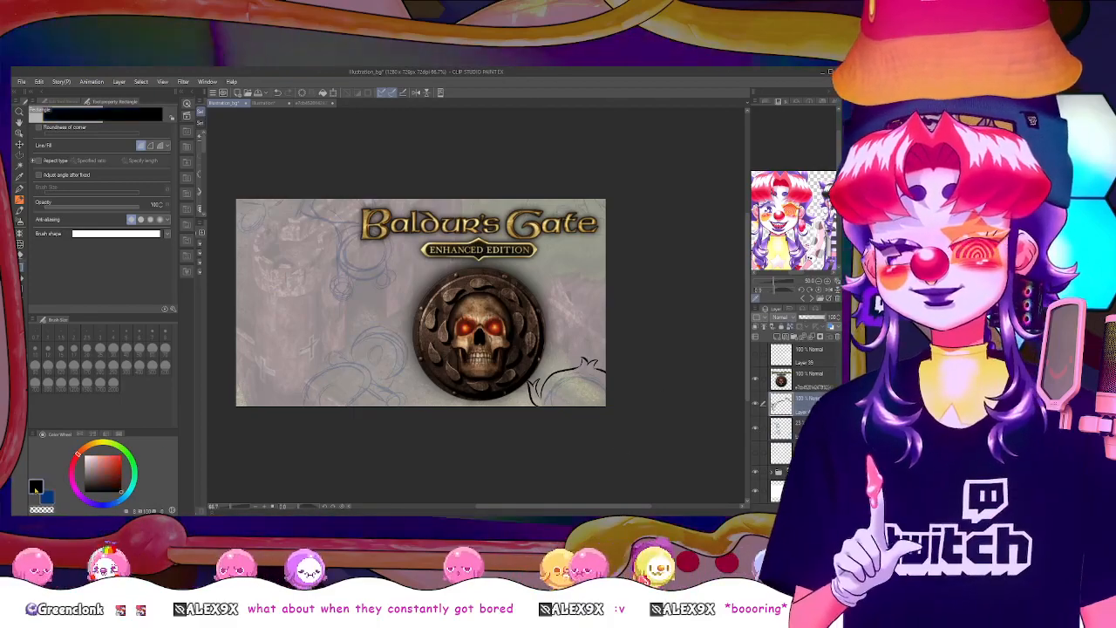
key("ctrl+plus")
key("ctrl+minus")
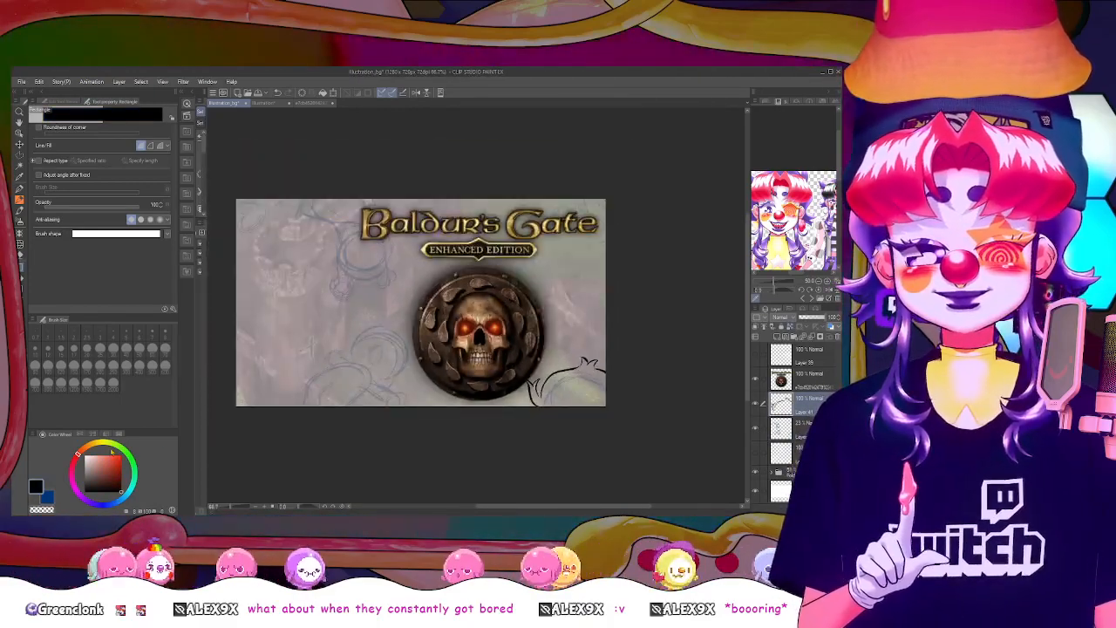
left_click(21, 187)
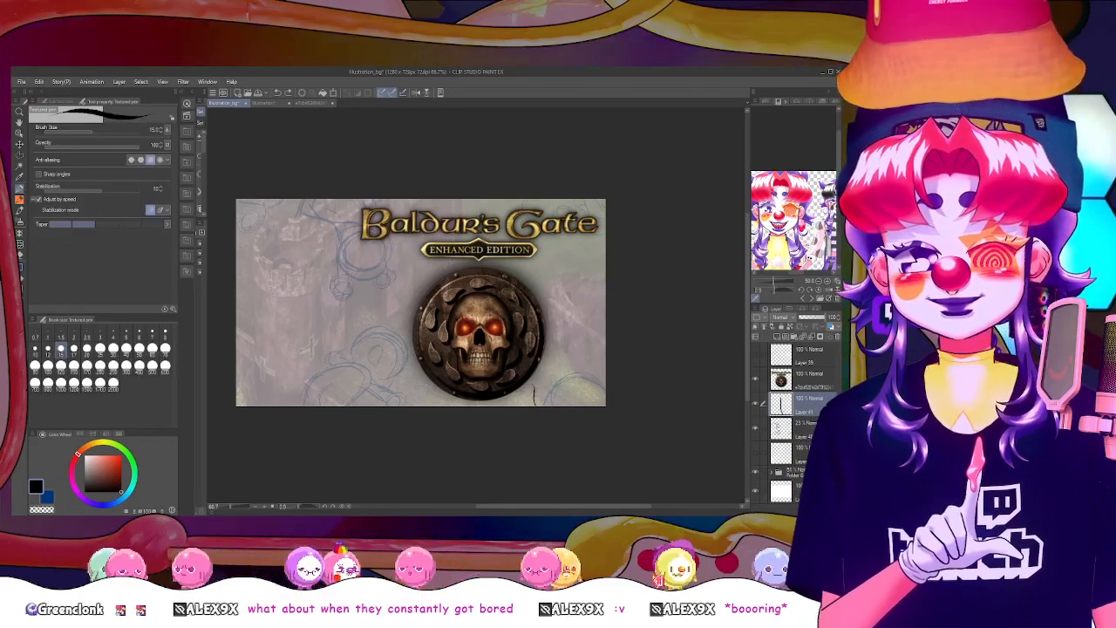
left_click_drag(538, 404, 557, 378)
key("ctrl+z")
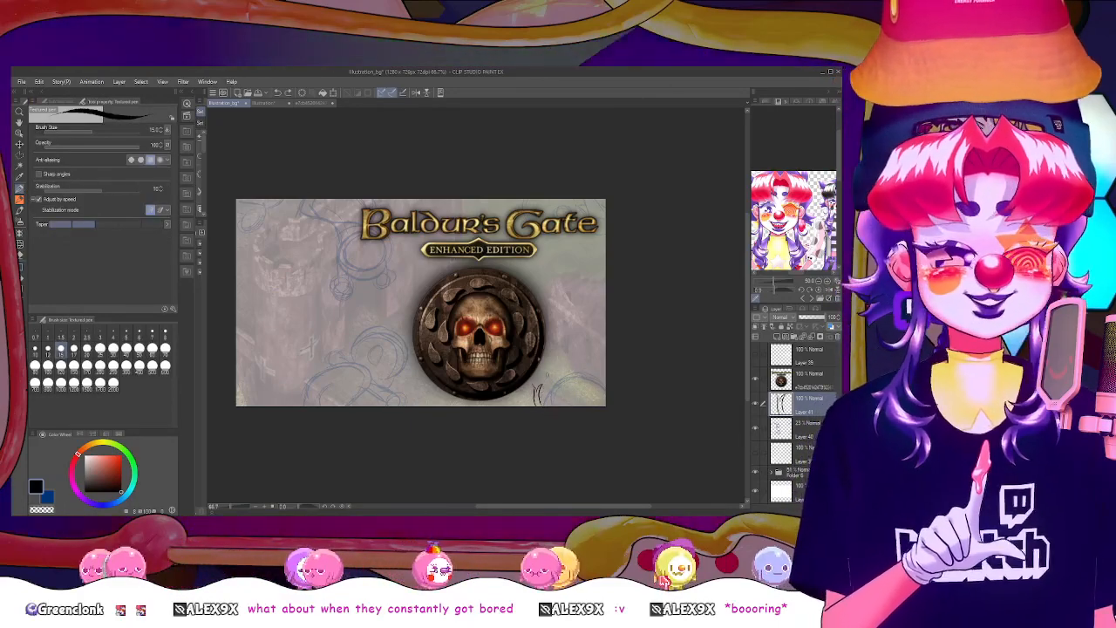
scroll(548, 378, "up", 2)
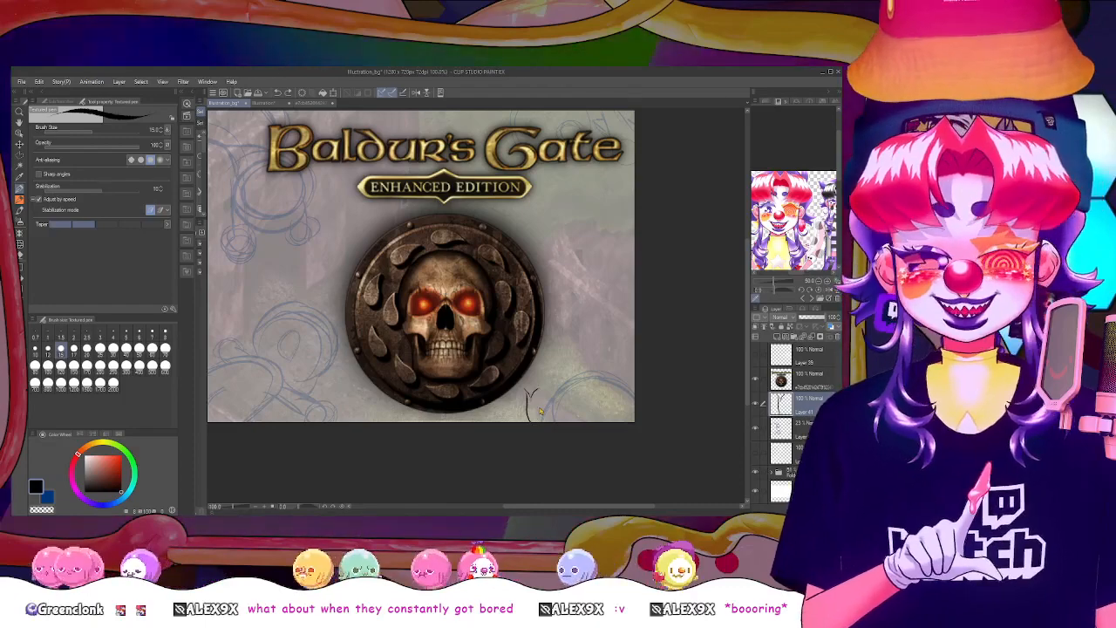
left_click_drag(541, 408, 539, 382)
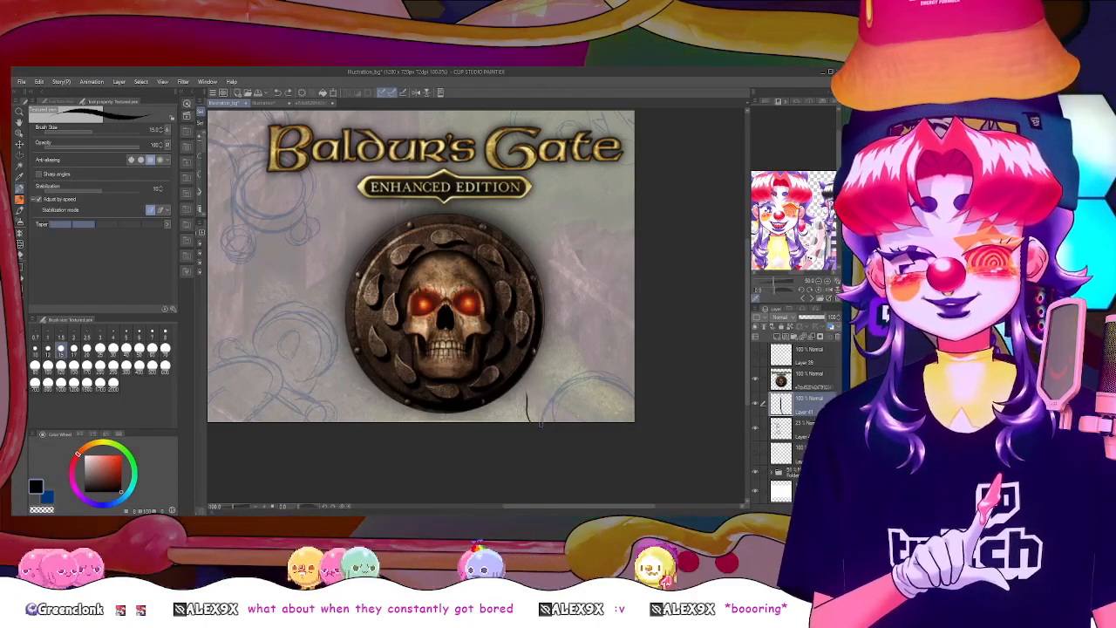
mouse_move(541, 423)
left_mouse_down()
mouse_move(538, 380)
mouse_move(518, 380)
left_mouse_up()
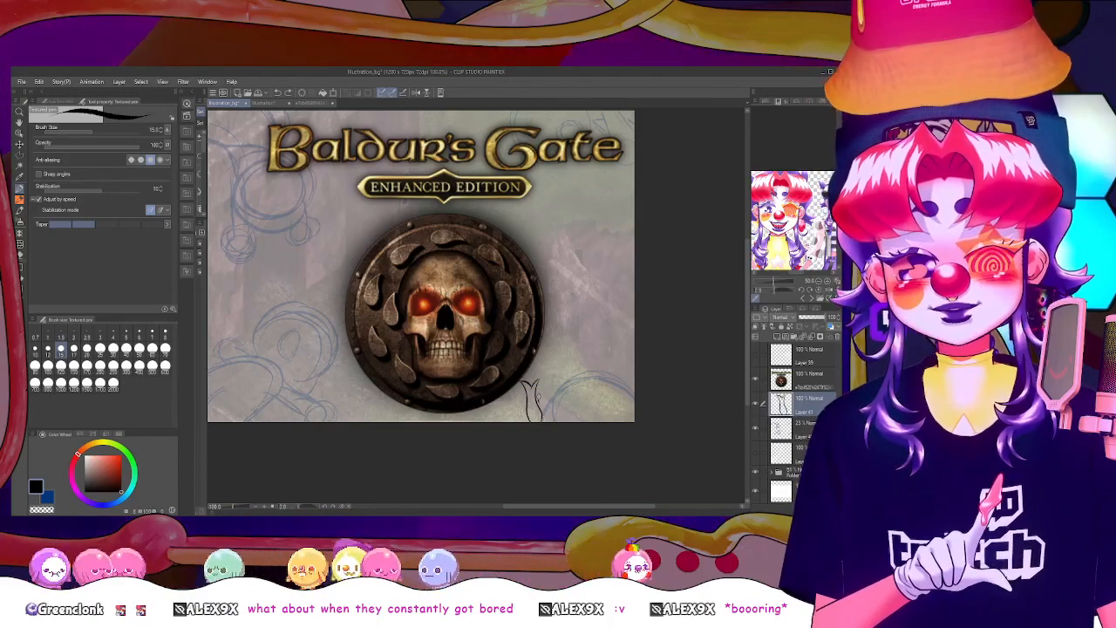
key("ctrl+z")
key("ctrl+z")
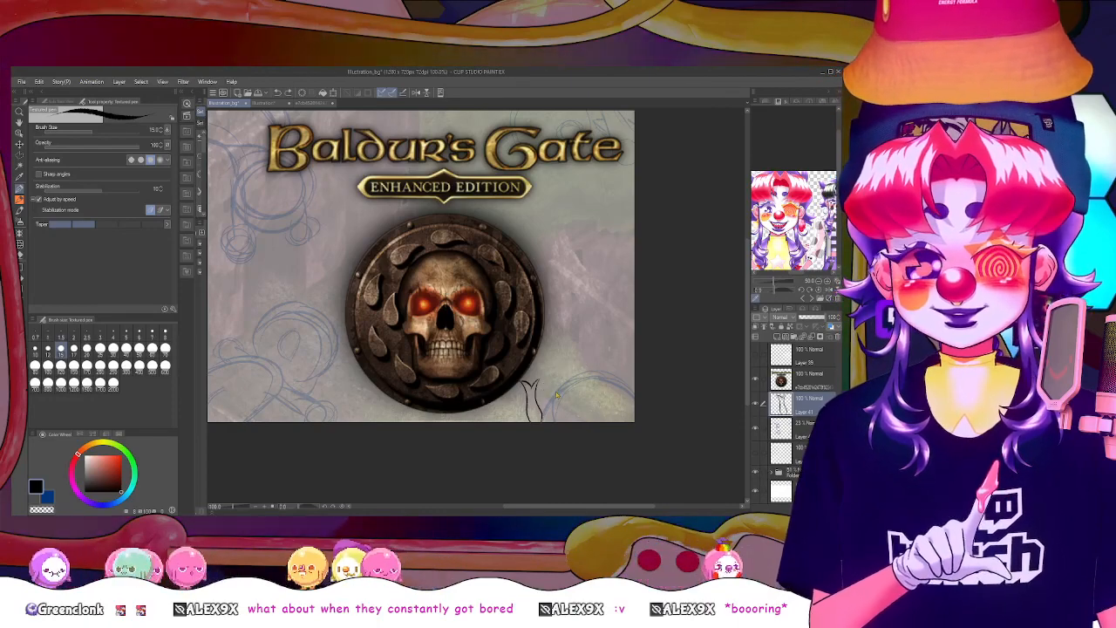
Continue the fine black outline from the tuft in an arc over the lower right sketch, with small tufts along its top
left_click_drag(540, 404, 608, 351)
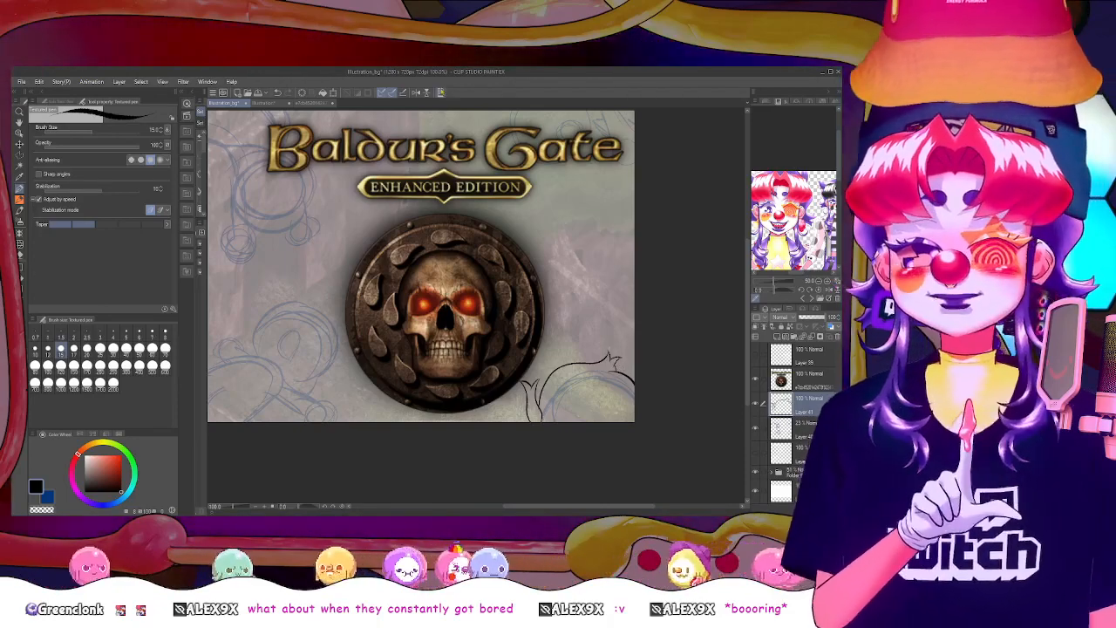
left_click(416, 94)
left_click(416, 94)
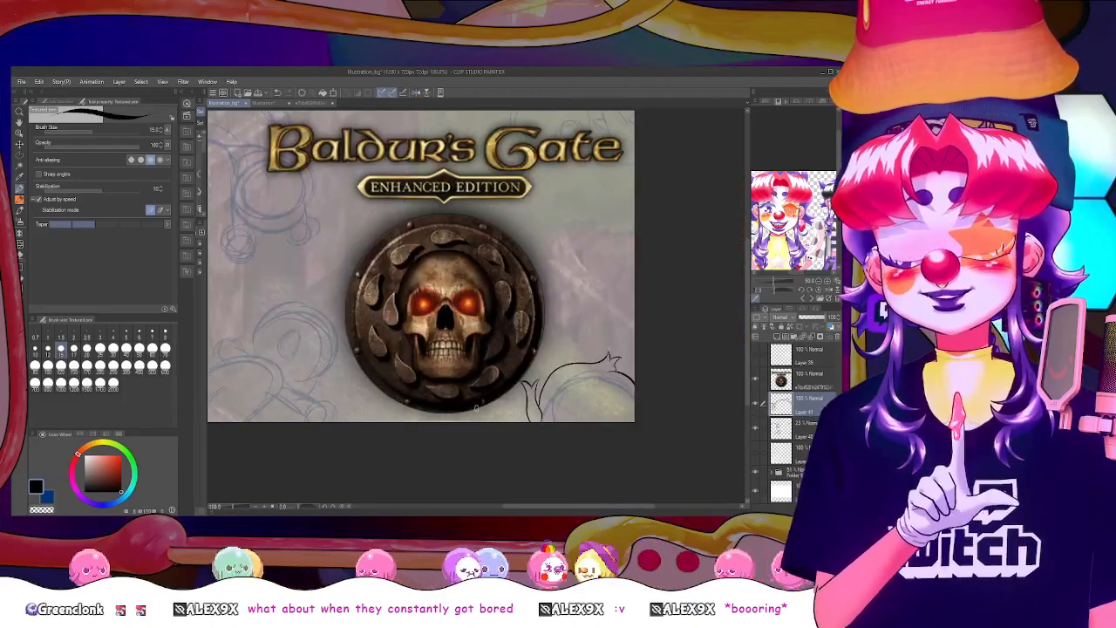
On a new layer, outline an oval with a star beneath it and a banded bar ending in a circle over the lower figure sketch
left_click_drag(539, 508, 496, 504)
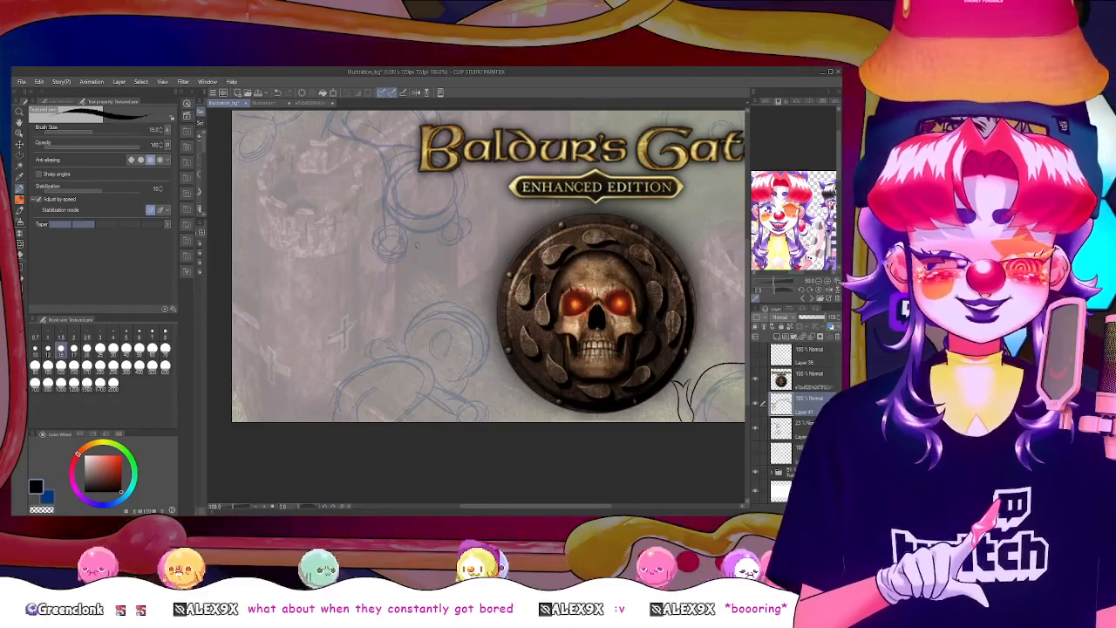
scroll(502, 280, "up", 2)
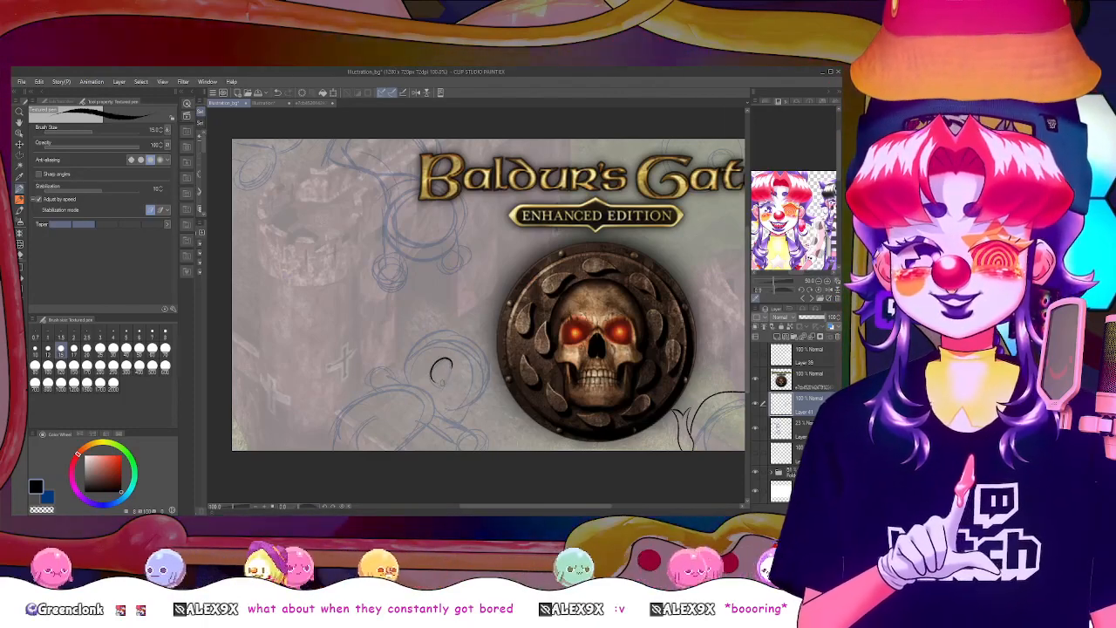
left_click_drag(451, 370, 433, 384)
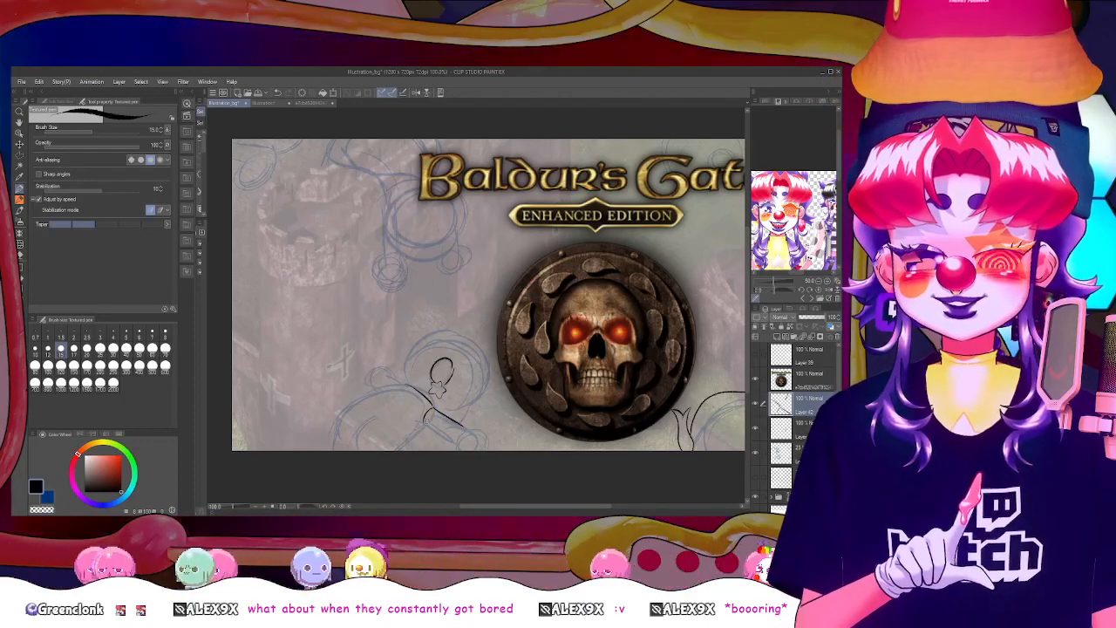
left_click_drag(404, 386, 433, 408)
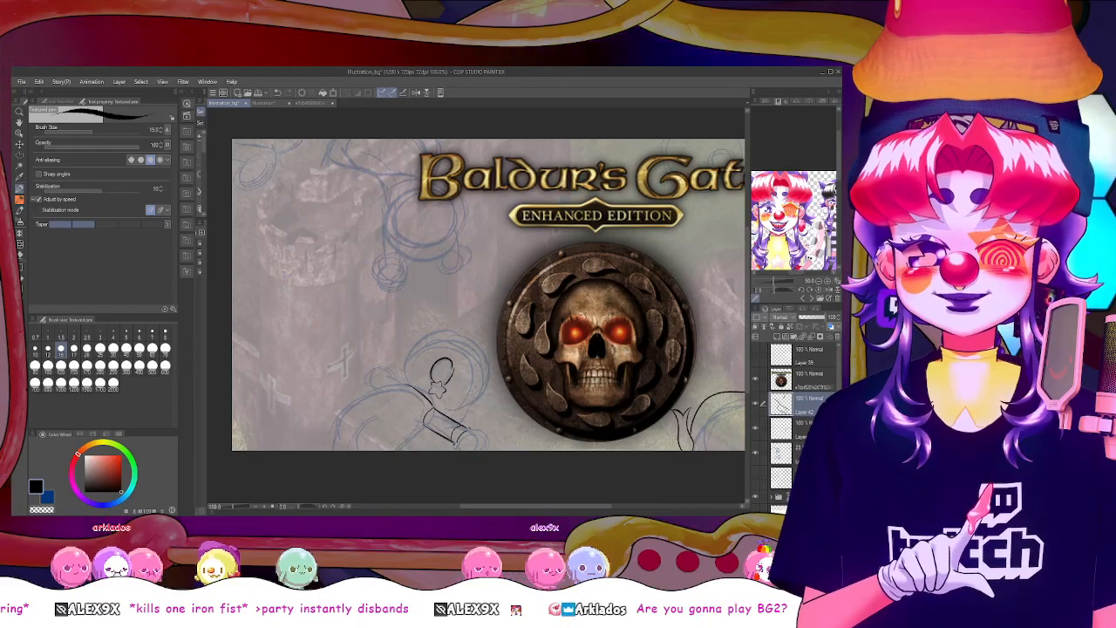
left_click_drag(475, 436, 486, 451)
key("ctrl+z")
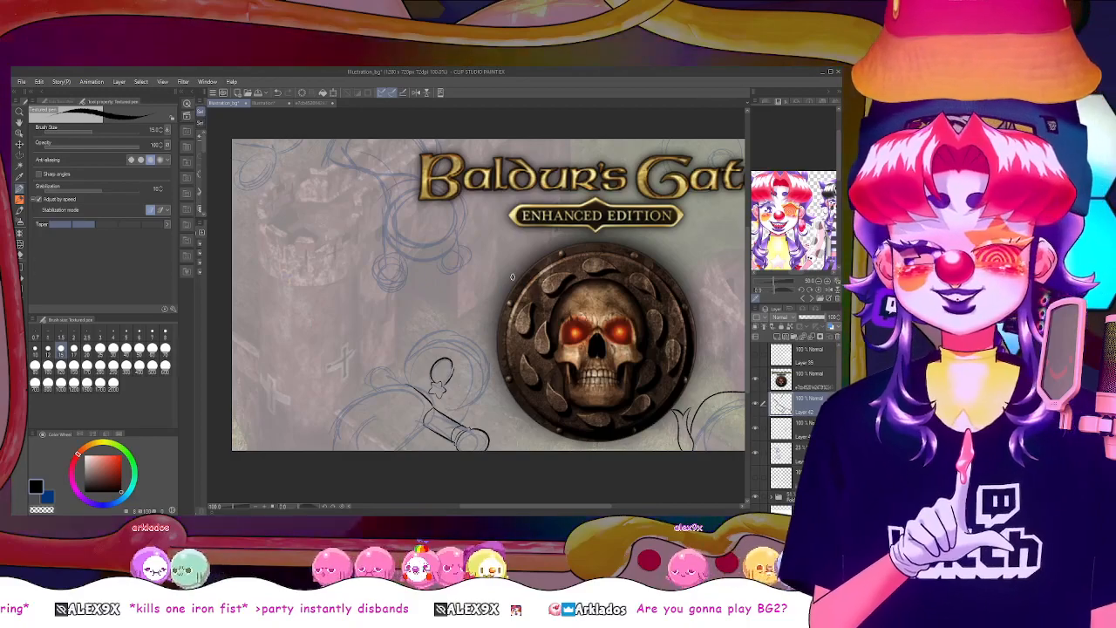
Erase the bar and end circle below the star, and redraw the slanted bar with a narrow band at its lower end
key("e")
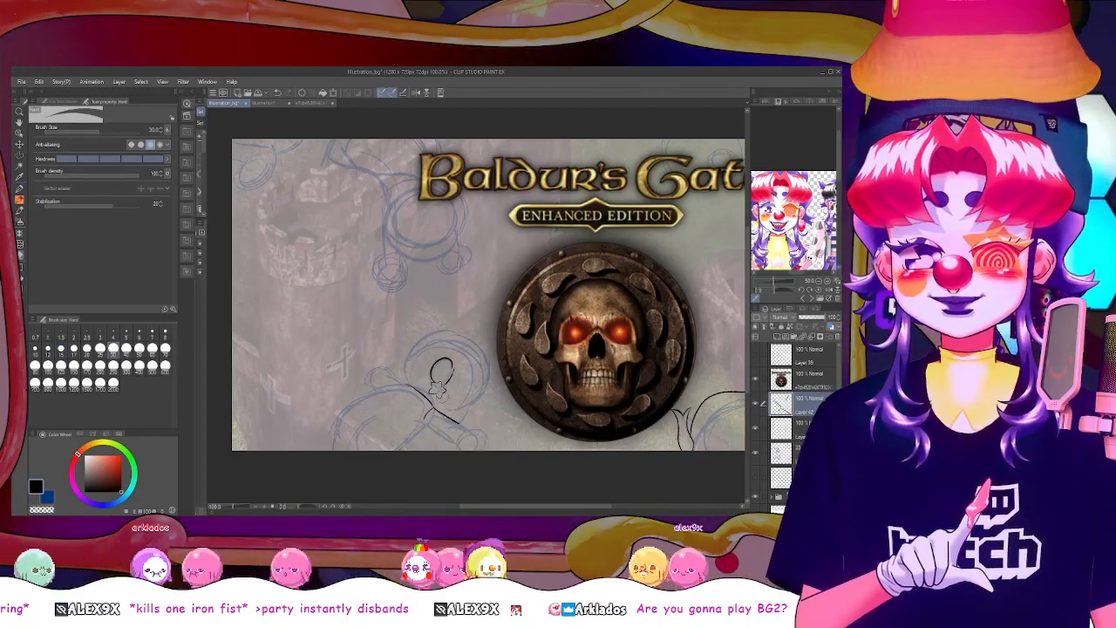
key("p")
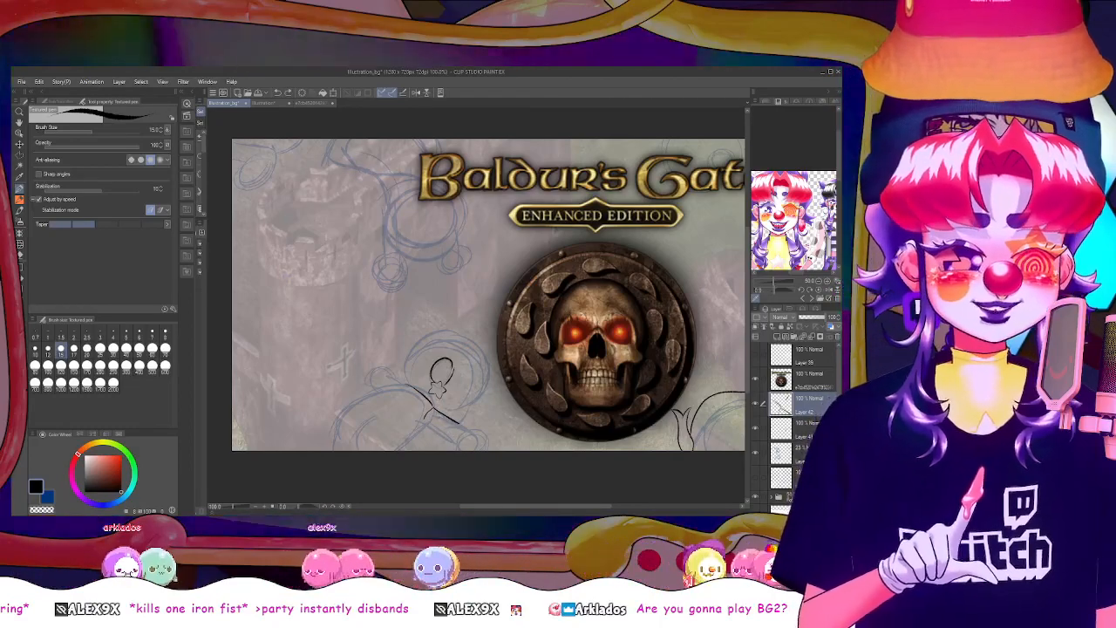
mouse_move(434, 409)
left_mouse_down()
mouse_move(425, 423)
mouse_move(451, 435)
left_mouse_up()
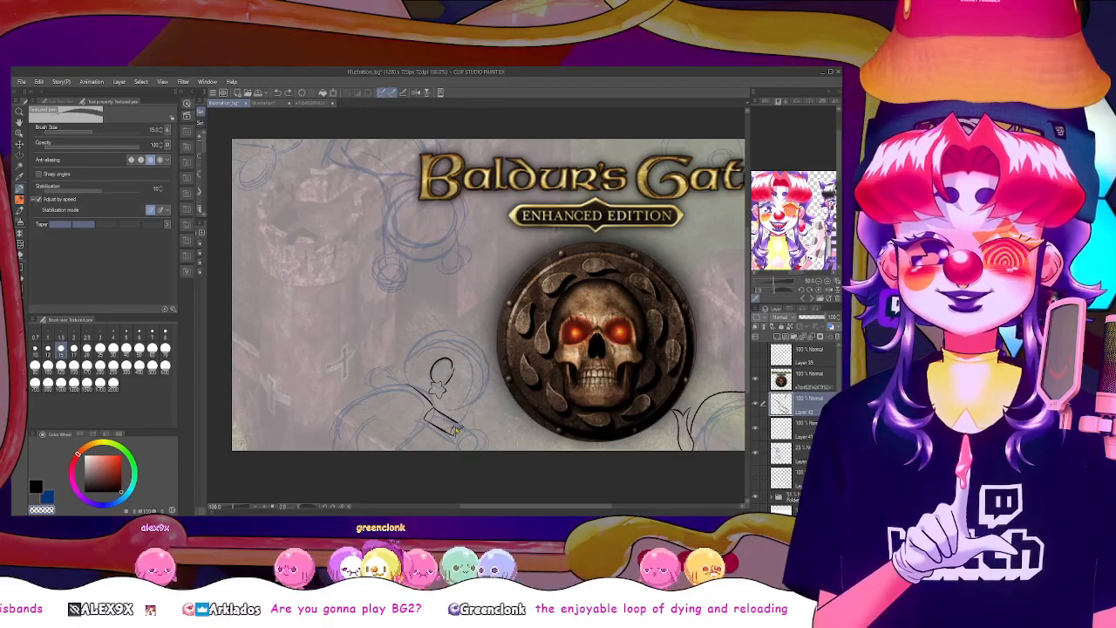
left_click_drag(443, 421, 458, 430)
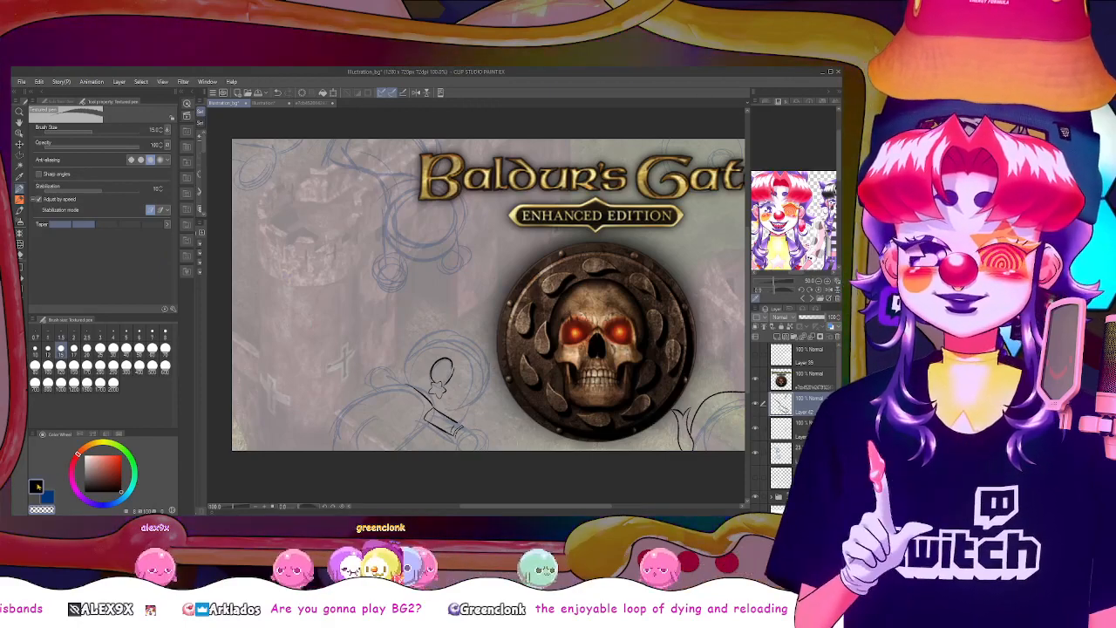
key("c")
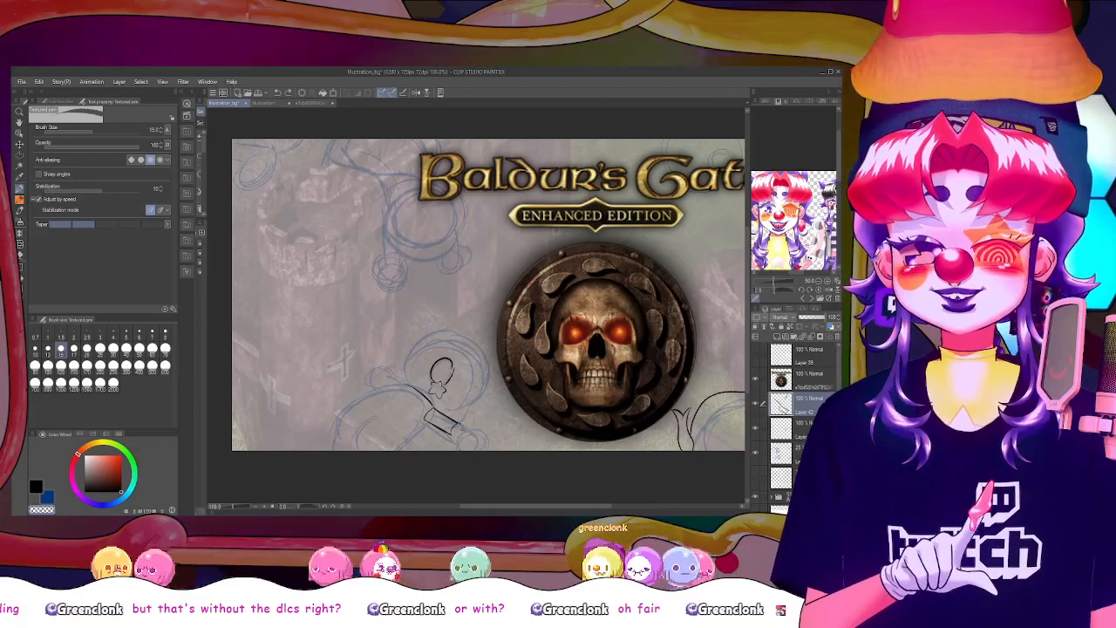
key("c")
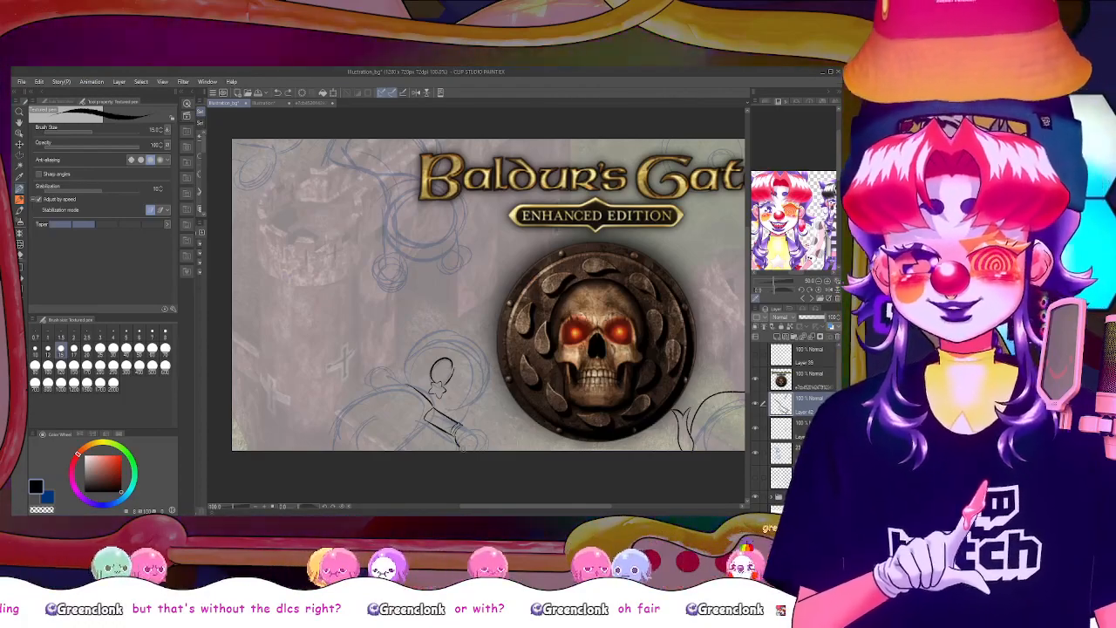
key("ctrl+z")
mouse_move(463, 425)
left_mouse_down()
mouse_move(482, 439)
mouse_move(461, 429)
mouse_move(458, 441)
left_mouse_up()
key("ctrl+z")
key("ctrl+z")
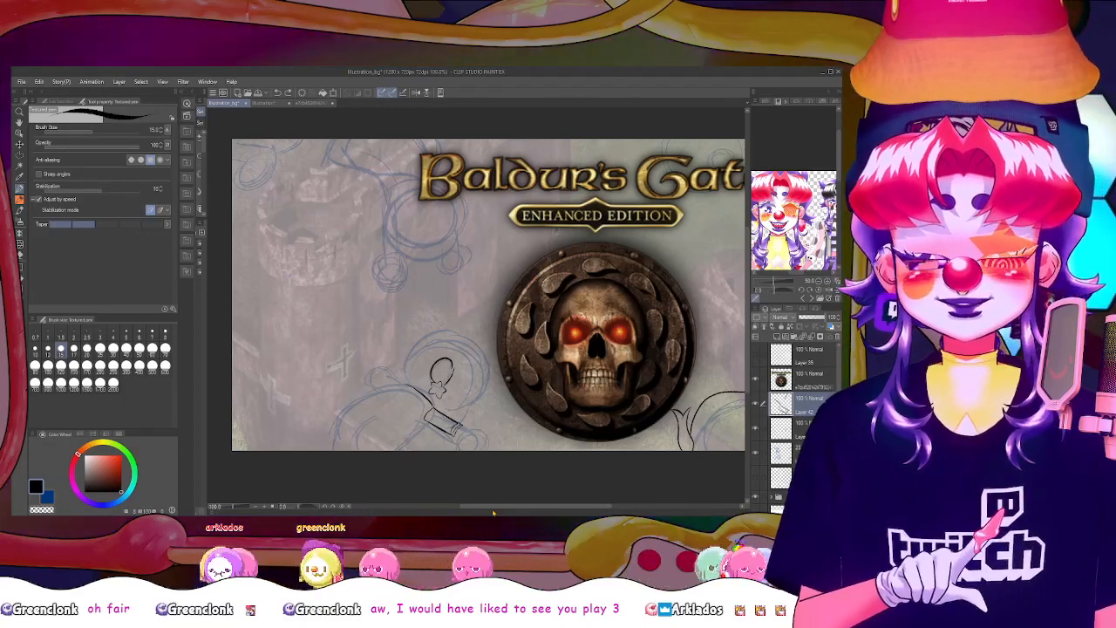
On another new layer, draw a black circular outline at the lower end of the banded bar, following the blue sketch
key("ctrl+plus")
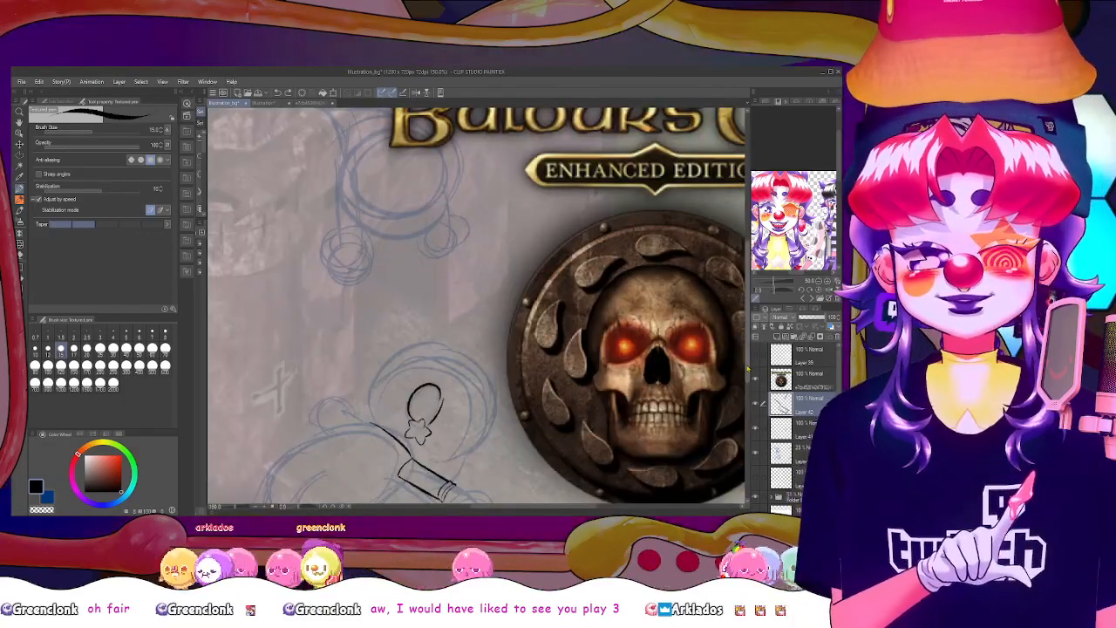
scroll(476, 306, "down", 2)
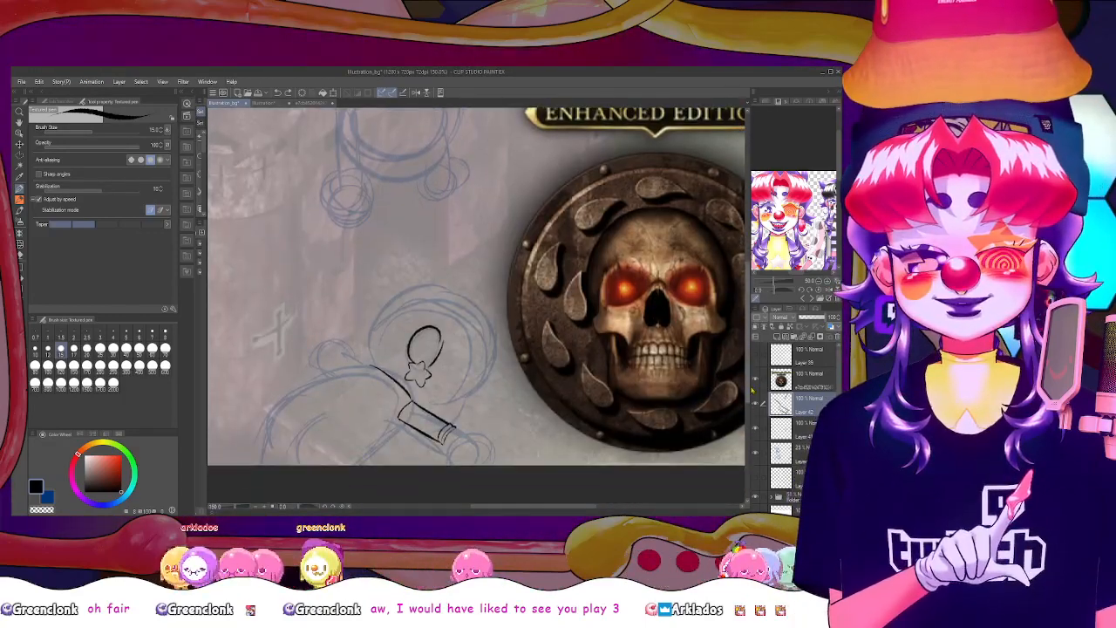
left_click(780, 343)
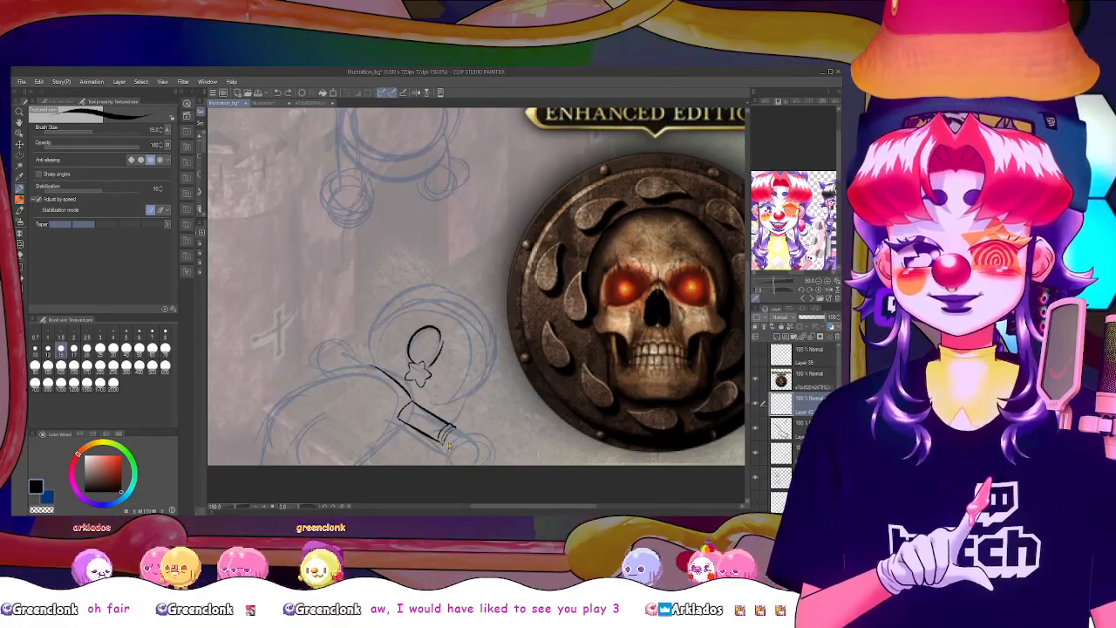
mouse_move(449, 446)
left_mouse_down()
mouse_move(471, 460)
mouse_move(446, 434)
left_mouse_up()
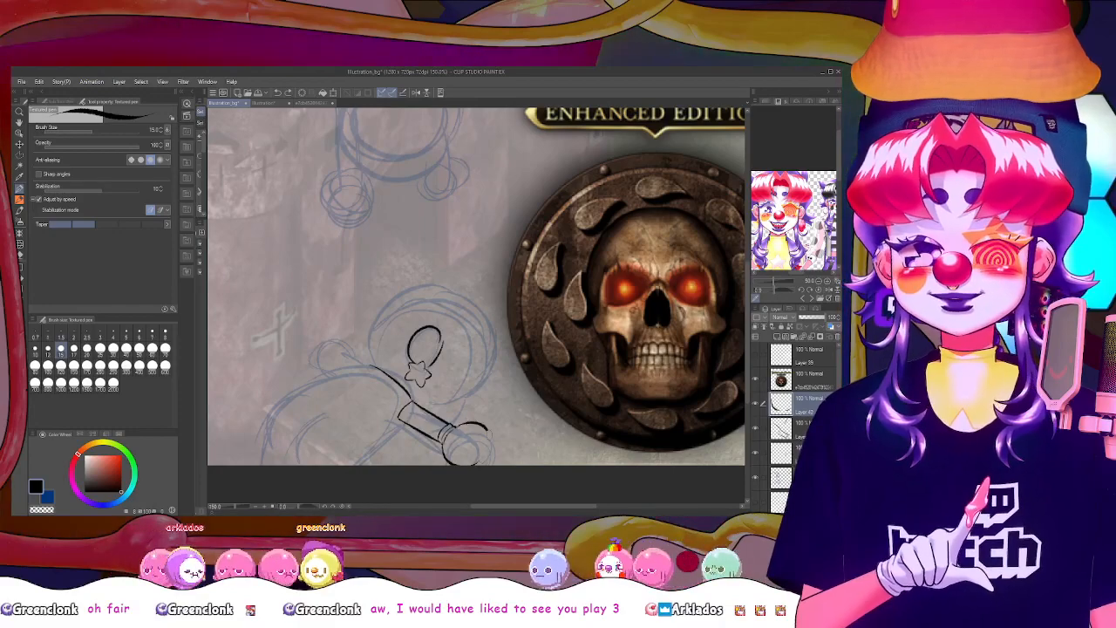
key("ctrl+z")
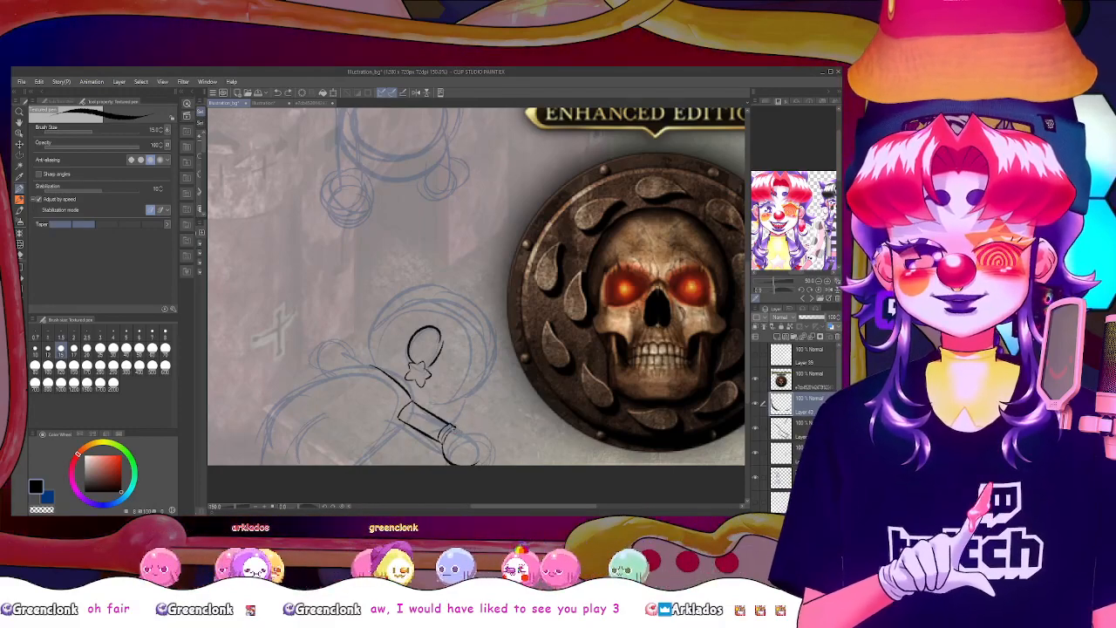
mouse_move(457, 428)
left_mouse_down()
mouse_move(480, 463)
mouse_move(486, 434)
left_mouse_up()
key("ctrl+z")
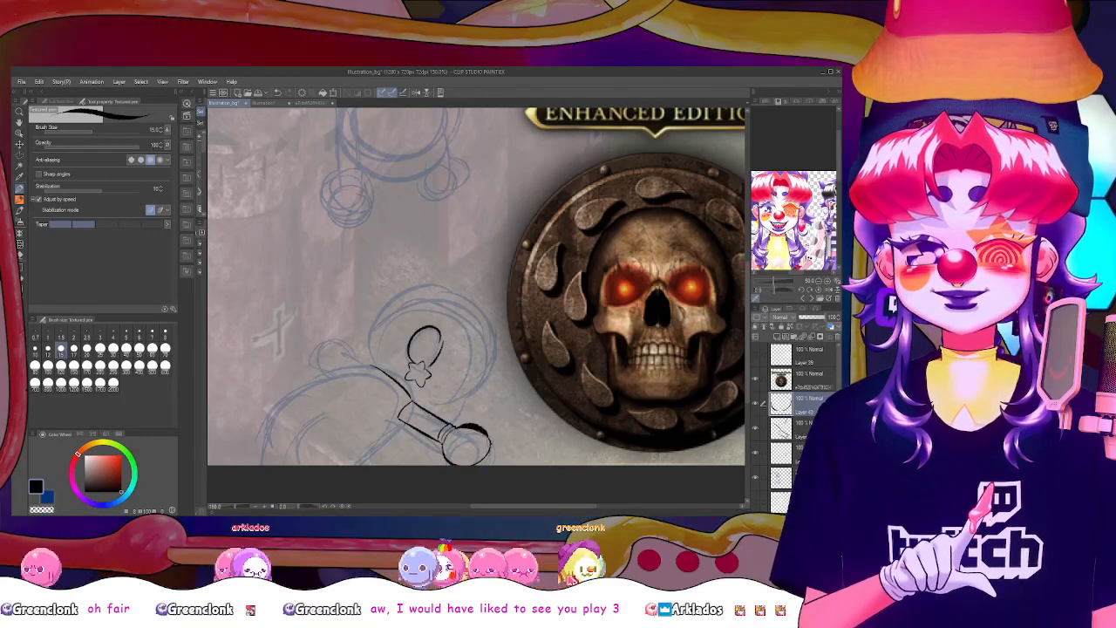
key("ctrl+z")
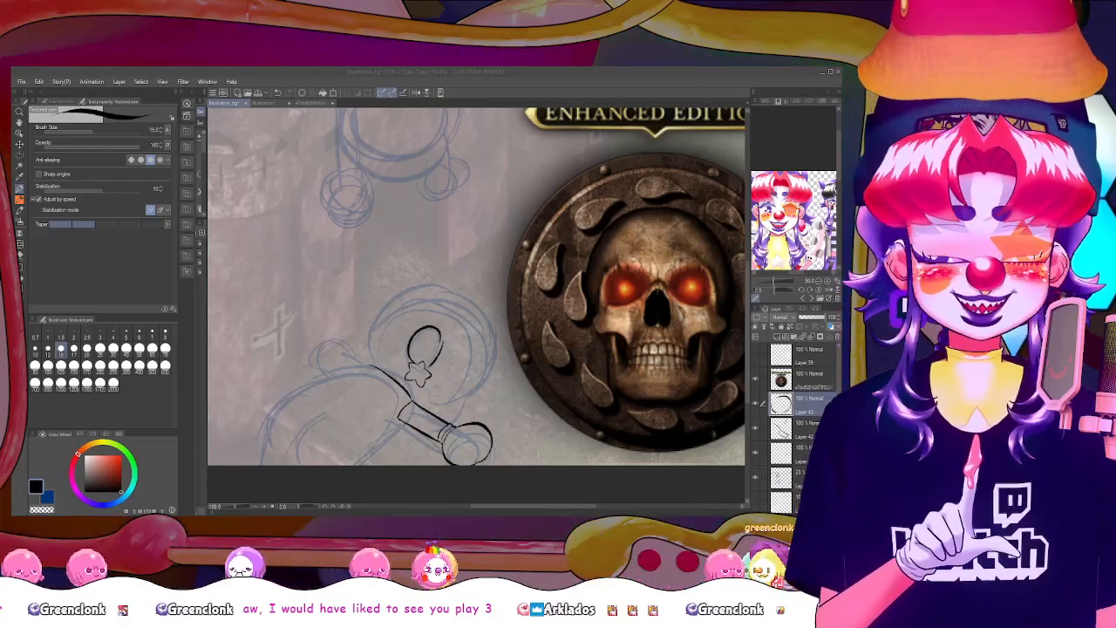
left_click(338, 373)
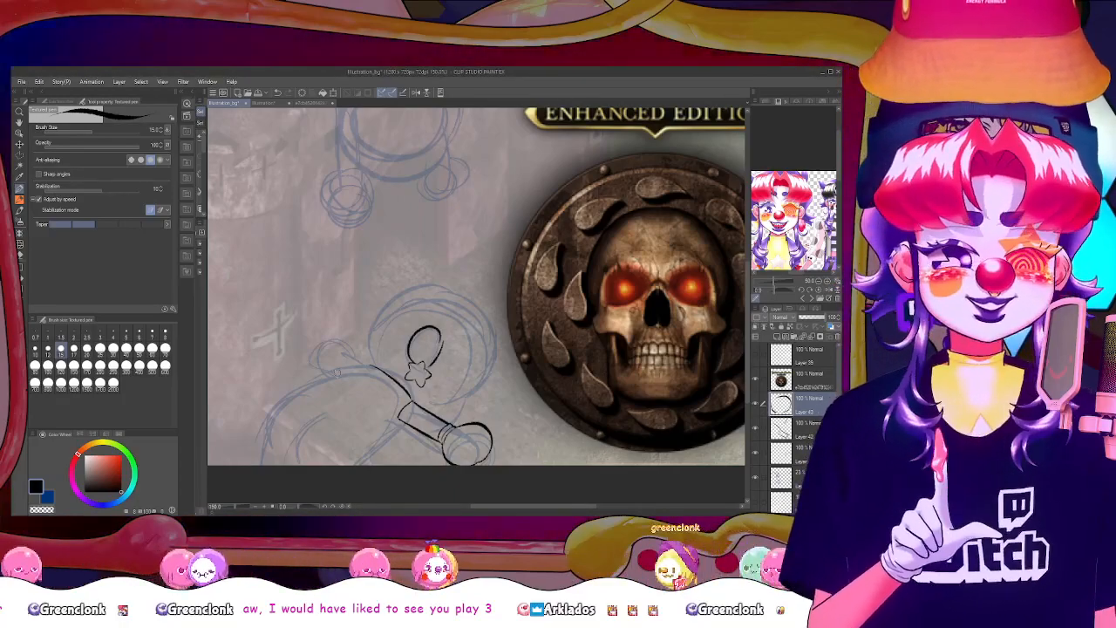
Outline the top curve of the lower figure's body over the blue sketch and draw a curved double band across it below the slanted bar
mouse_move(323, 380)
left_mouse_down()
mouse_move(381, 372)
mouse_move(272, 420)
left_mouse_up()
key("ctrl+z")
key("ctrl+z")
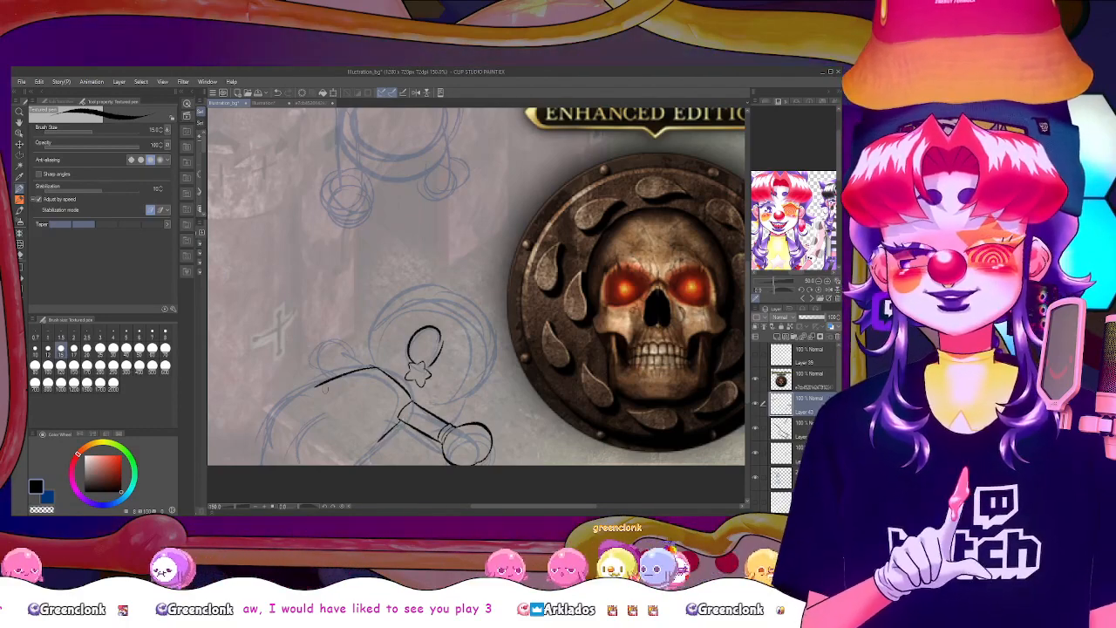
left_click_drag(314, 386, 381, 434)
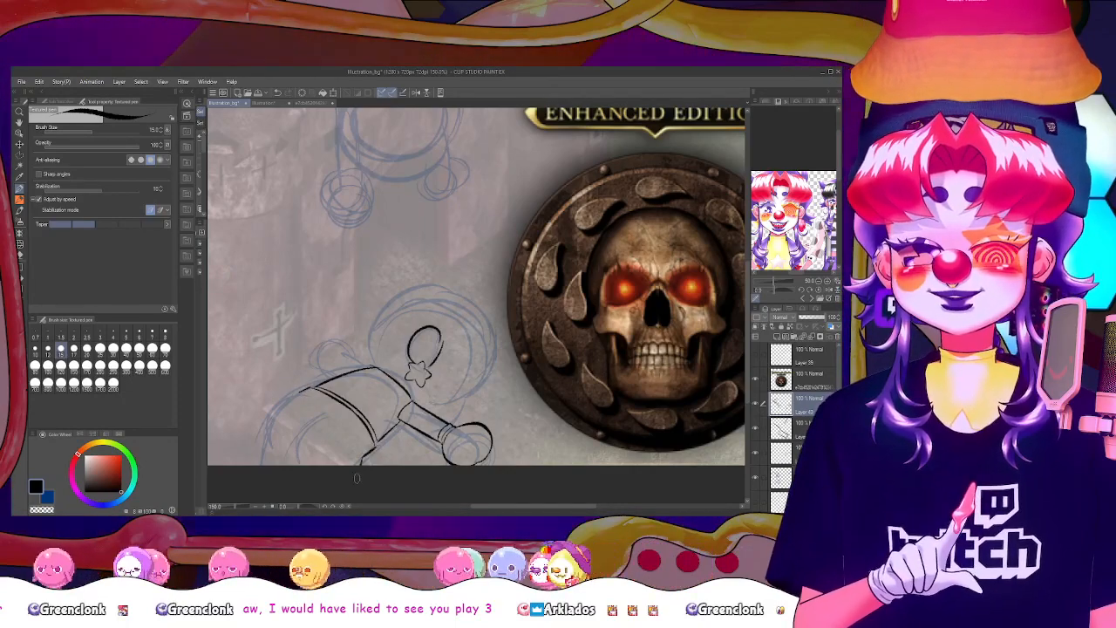
key("ctrl+z")
Outline the rounded shape beyond the band down to the canvas edge, adding an inner edge line, short fold strokes and a curved line beside the band
left_click_drag(296, 447, 294, 465)
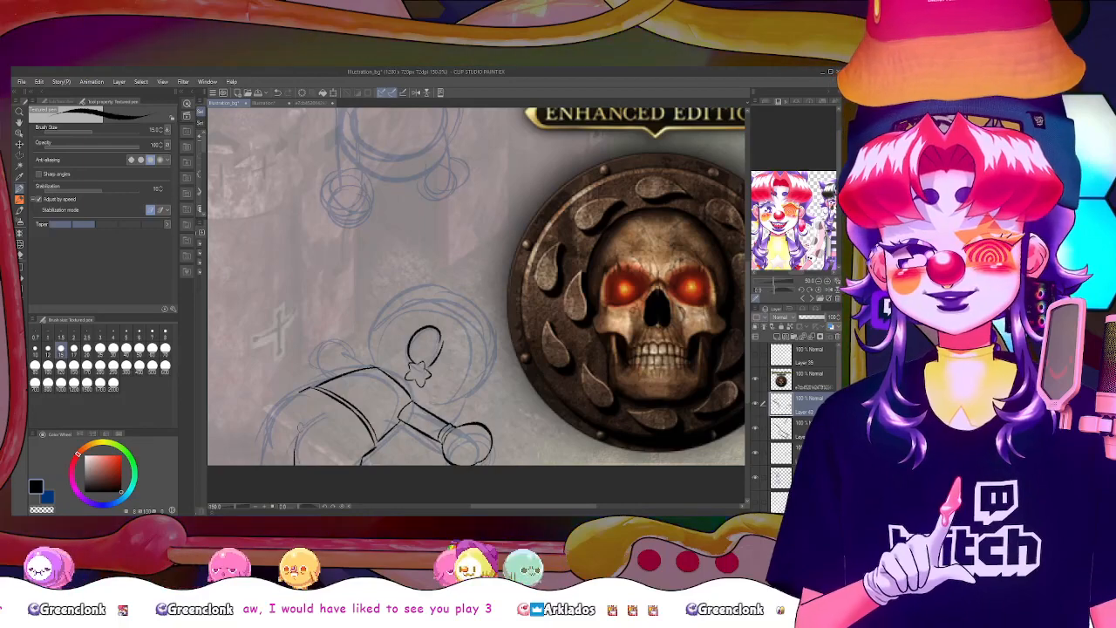
mouse_move(312, 388)
left_mouse_down()
mouse_move(271, 396)
mouse_move(263, 418)
mouse_move(292, 401)
mouse_move(266, 412)
mouse_move(261, 447)
left_mouse_up()
key("ctrl+z")
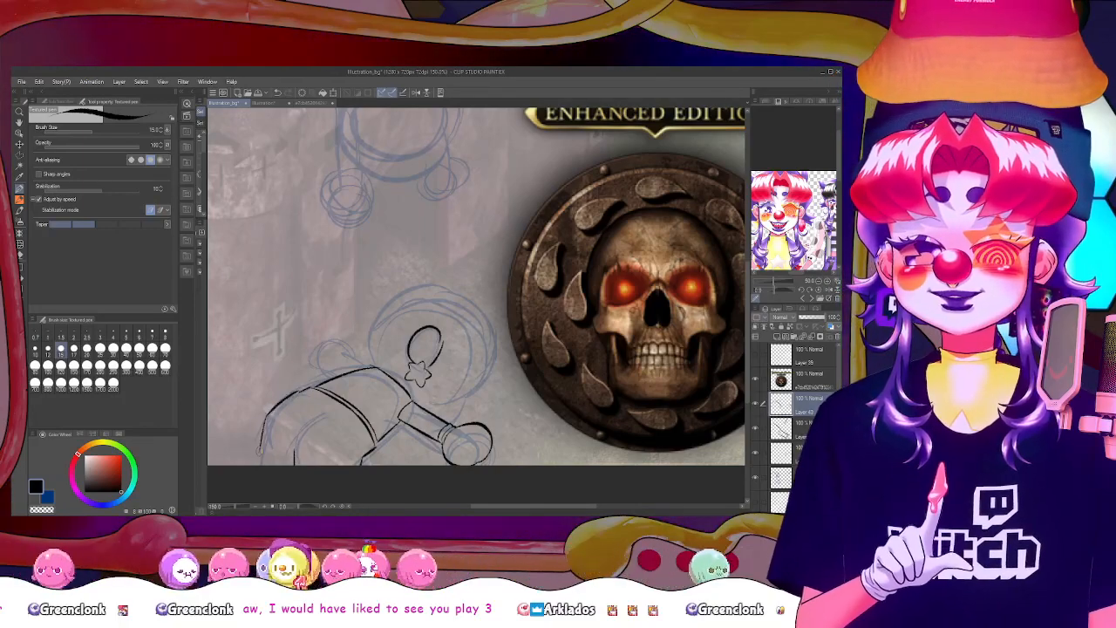
left_click_drag(294, 450, 284, 438)
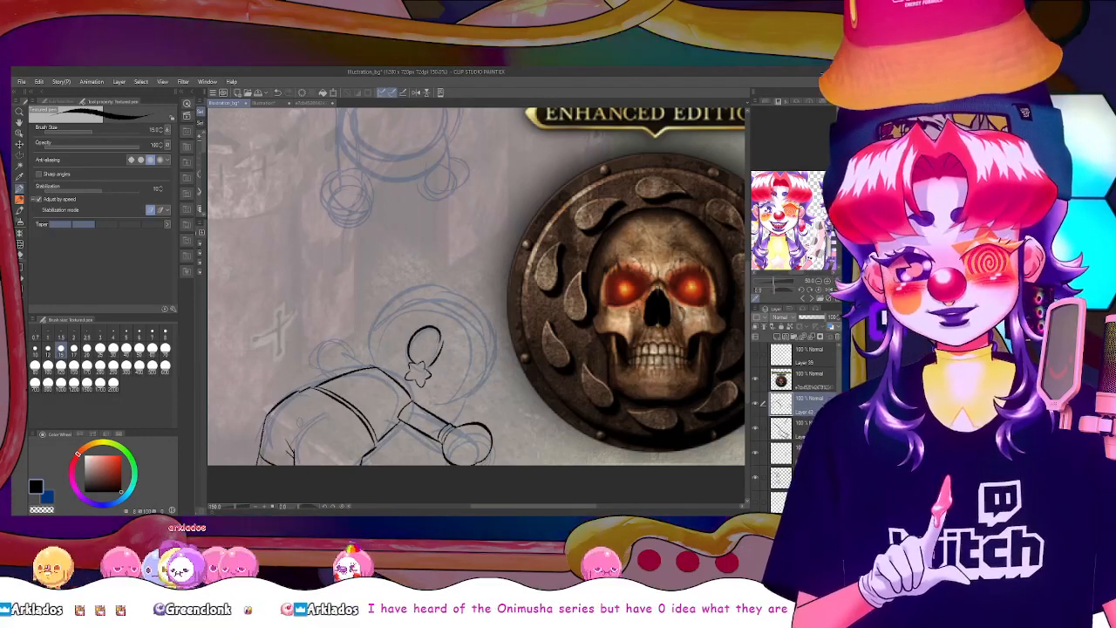
left_click_drag(306, 416, 329, 407)
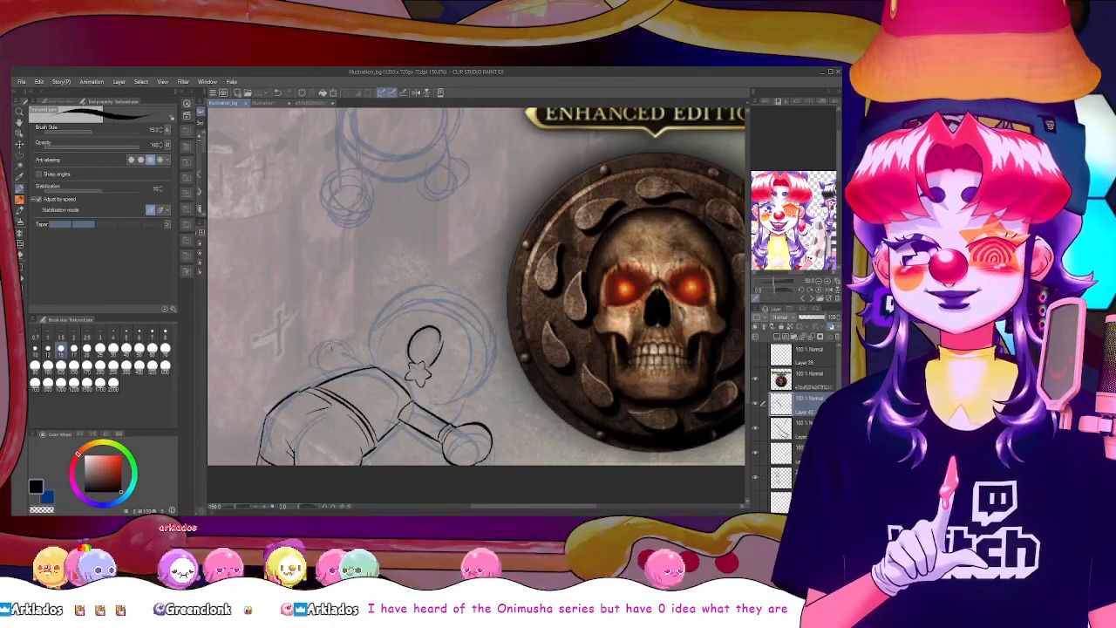
key("alt+Tab")
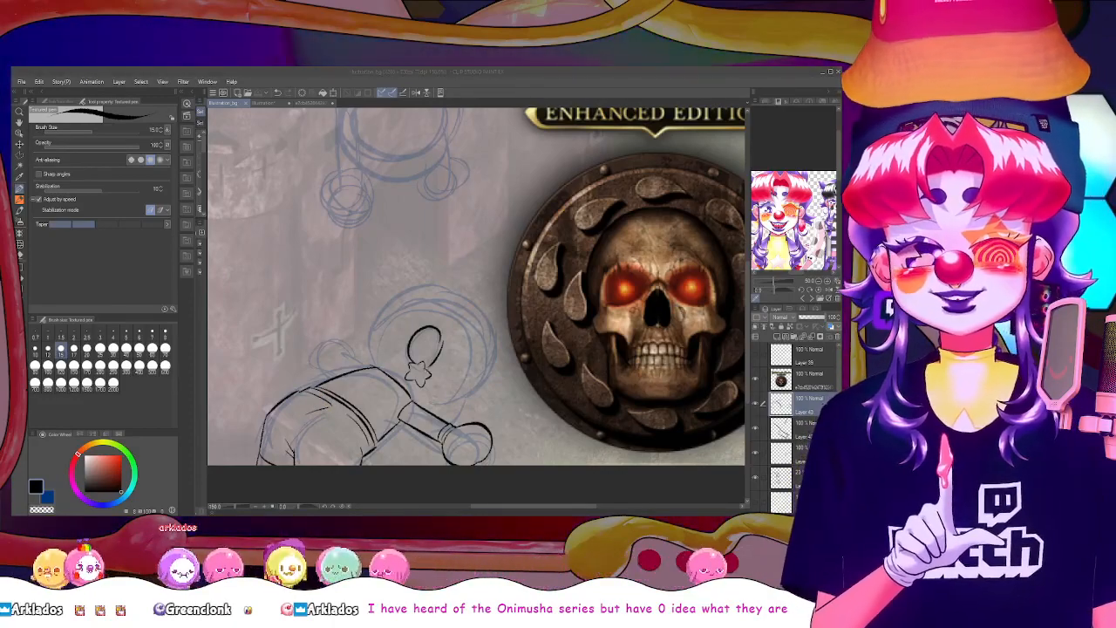
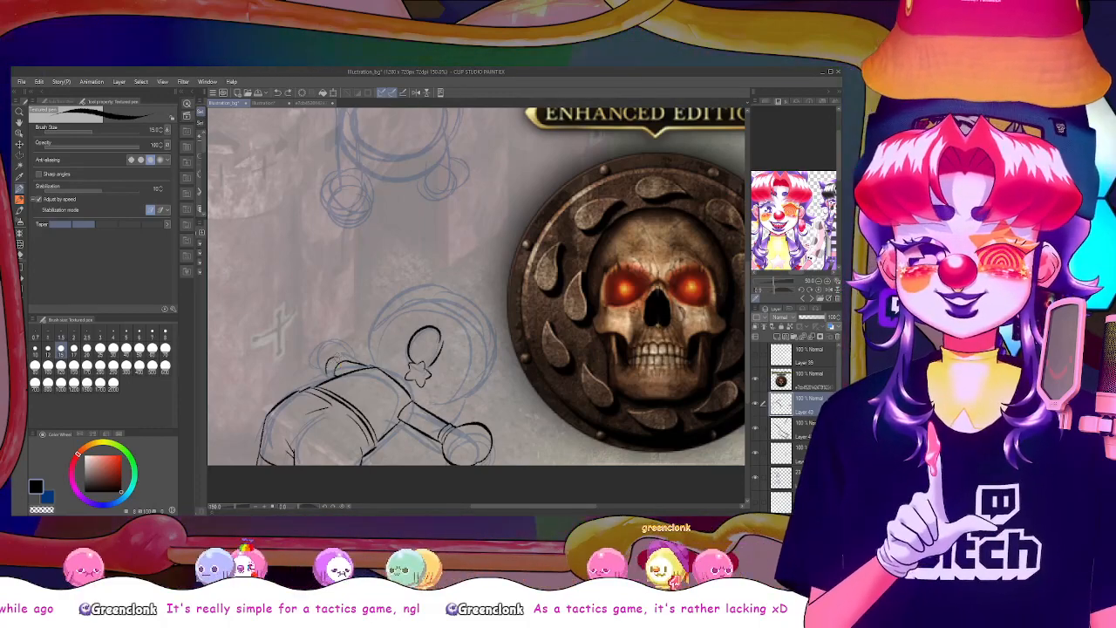
mouse_move(328, 357)
left_mouse_down()
mouse_move(336, 376)
mouse_move(301, 363)
mouse_move(324, 377)
left_mouse_up()
key("ctrl+z")
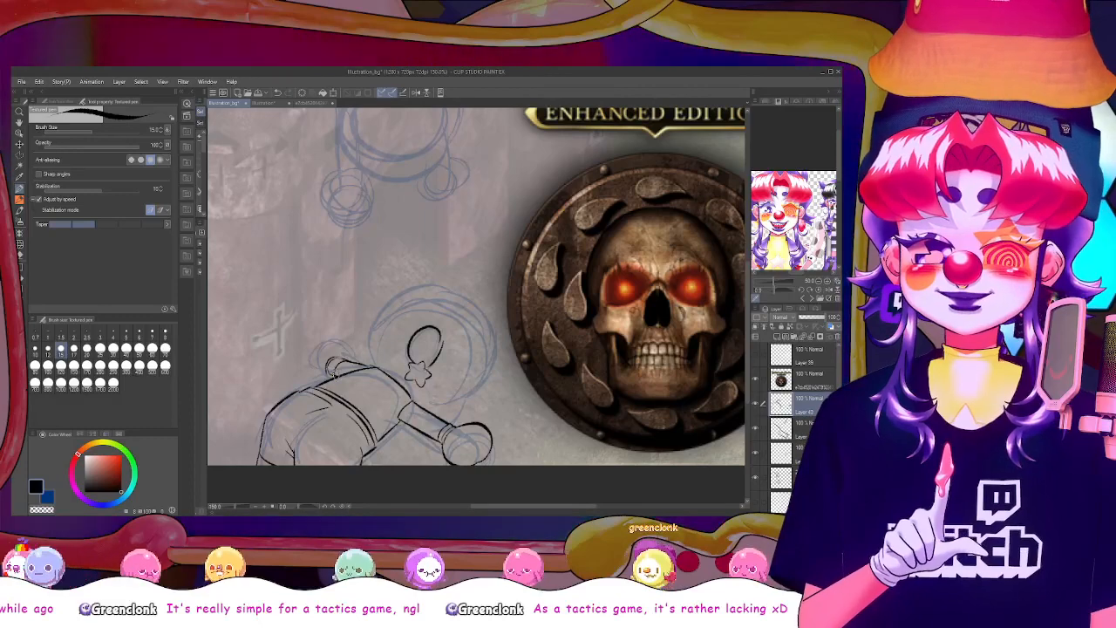
key("ctrl+z")
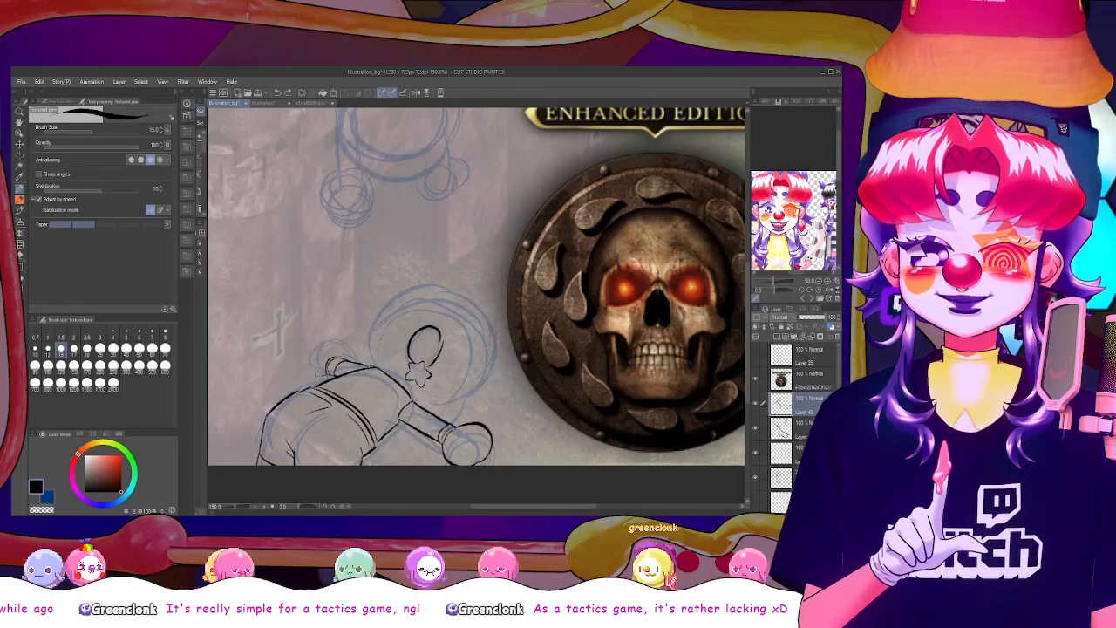
left_click_drag(328, 341, 313, 375)
key("ctrl+z")
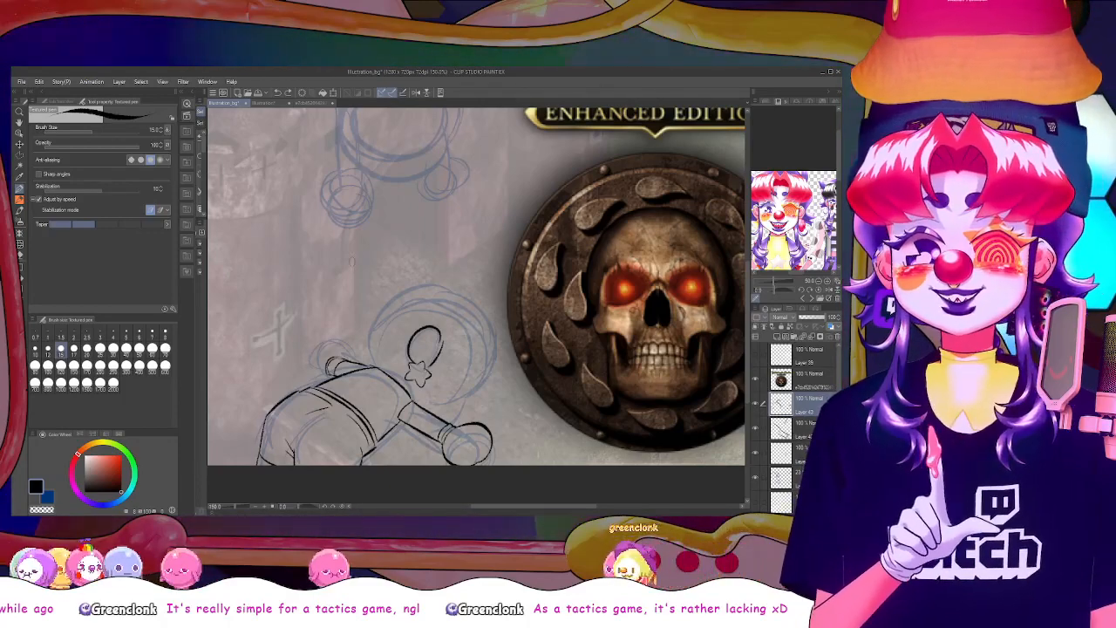
In a mirrored view, outline the round hand on the lower figure's short arm and a small circle above the banded bar's end
left_click(415, 94)
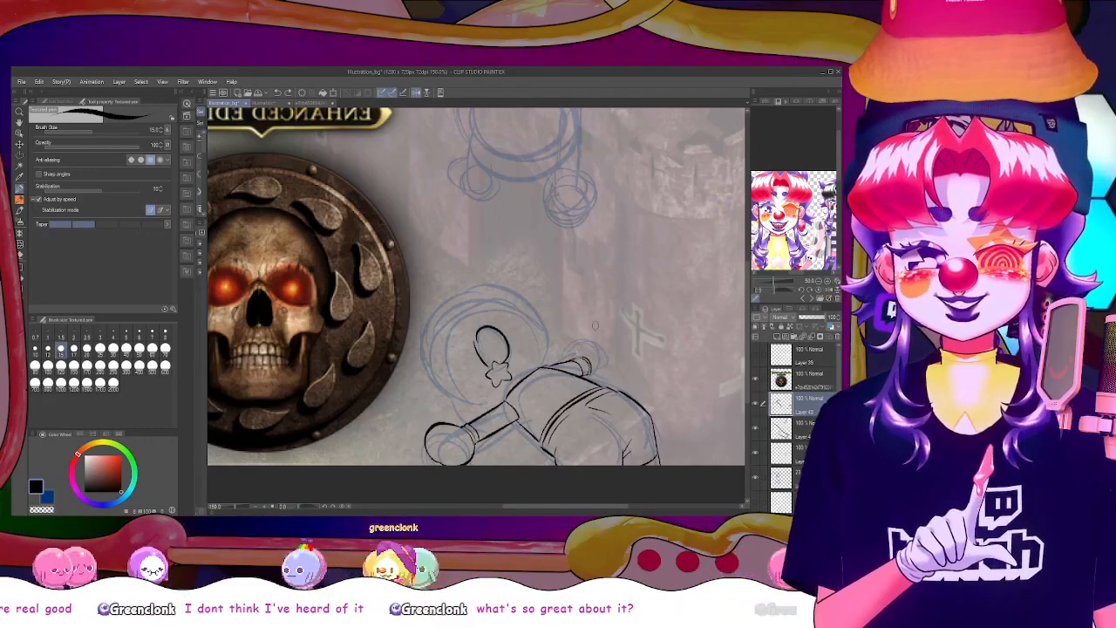
left_click_drag(583, 357, 616, 372)
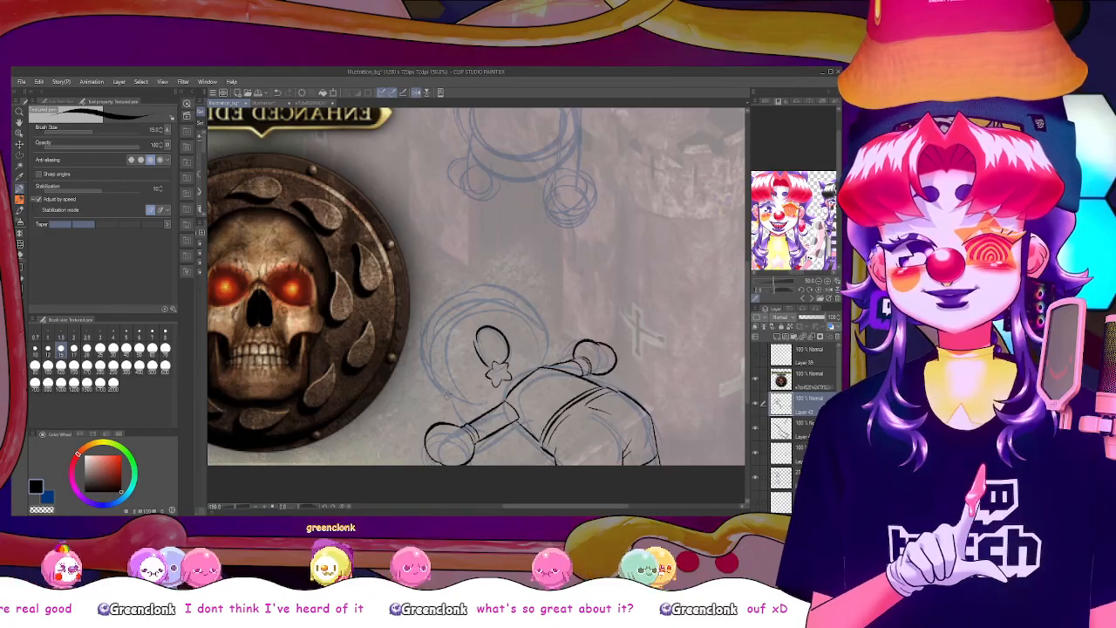
left_click_drag(462, 395, 460, 416)
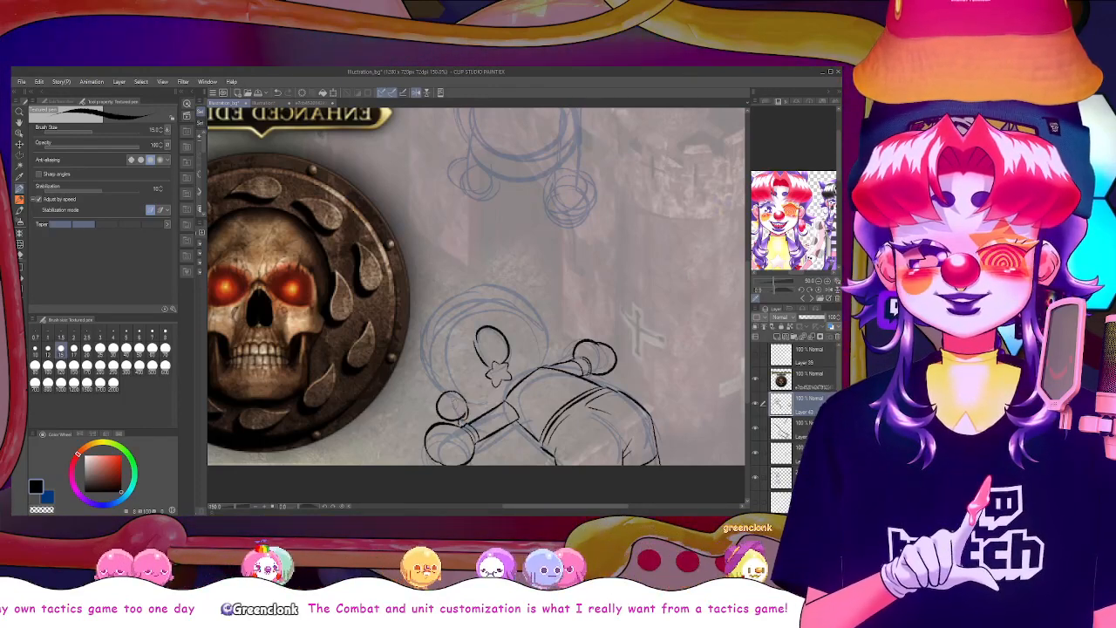
left_click_drag(455, 421, 462, 424)
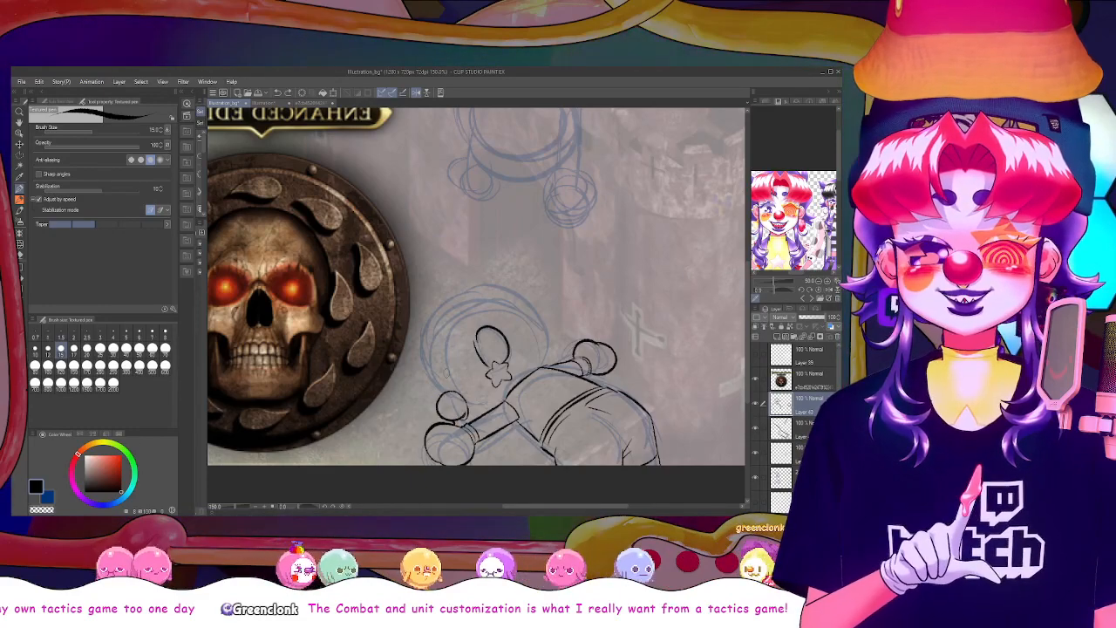
Draw curved strokes beside the oval and star, and add small wavy strokes beneath the slanted bar
mouse_move(460, 348)
left_mouse_down()
mouse_move(472, 386)
mouse_move(488, 369)
mouse_move(477, 398)
left_mouse_up()
key("ctrl+z")
key("ctrl+z")
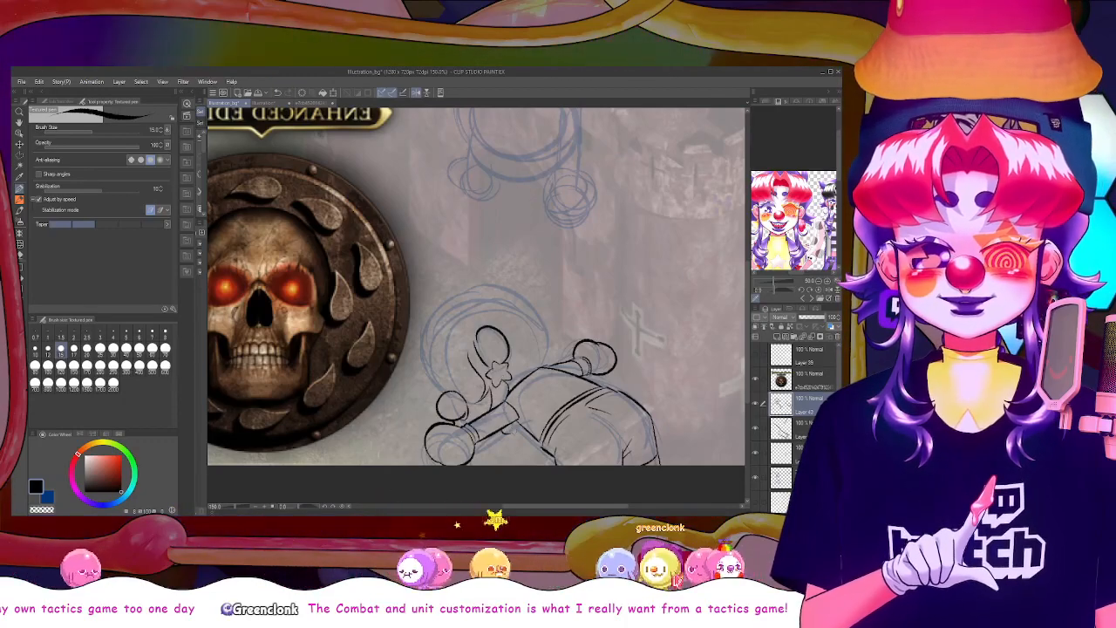
left_click_drag(495, 440, 499, 453)
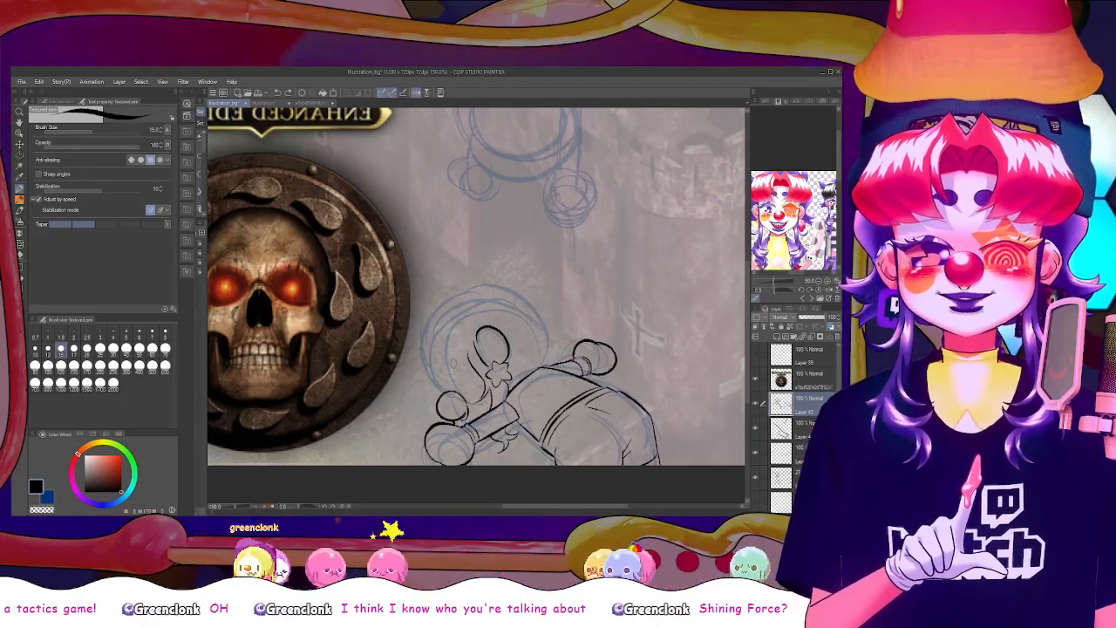
On a new layer in the unmirrored view, draw the lower figure's pointed fringe and loose side strands reaching towards the skull emblem
left_click(416, 92)
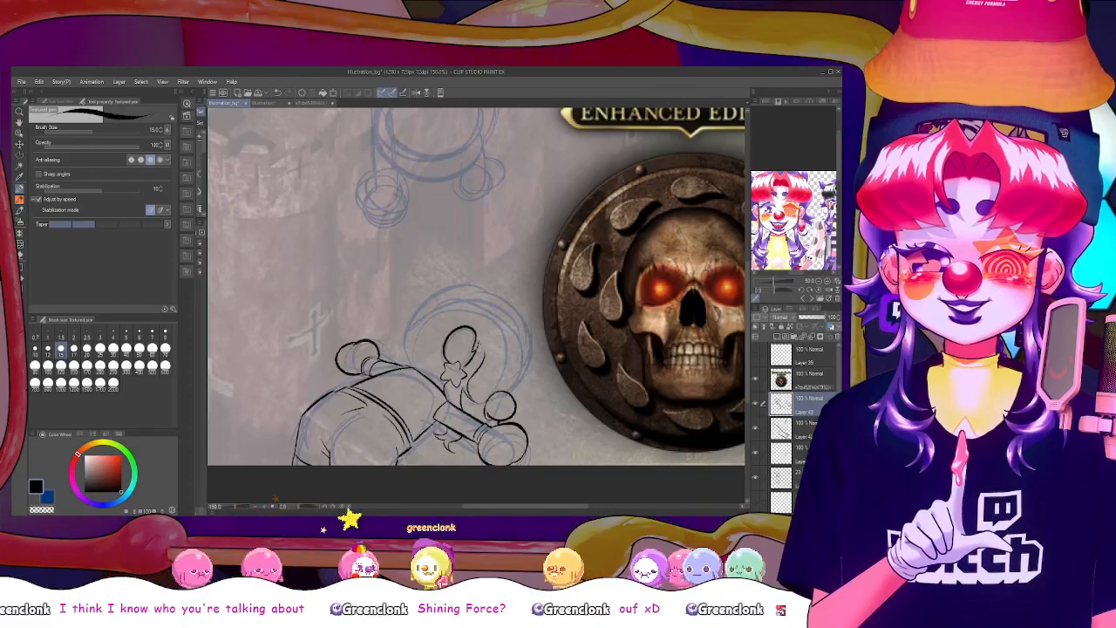
key("e")
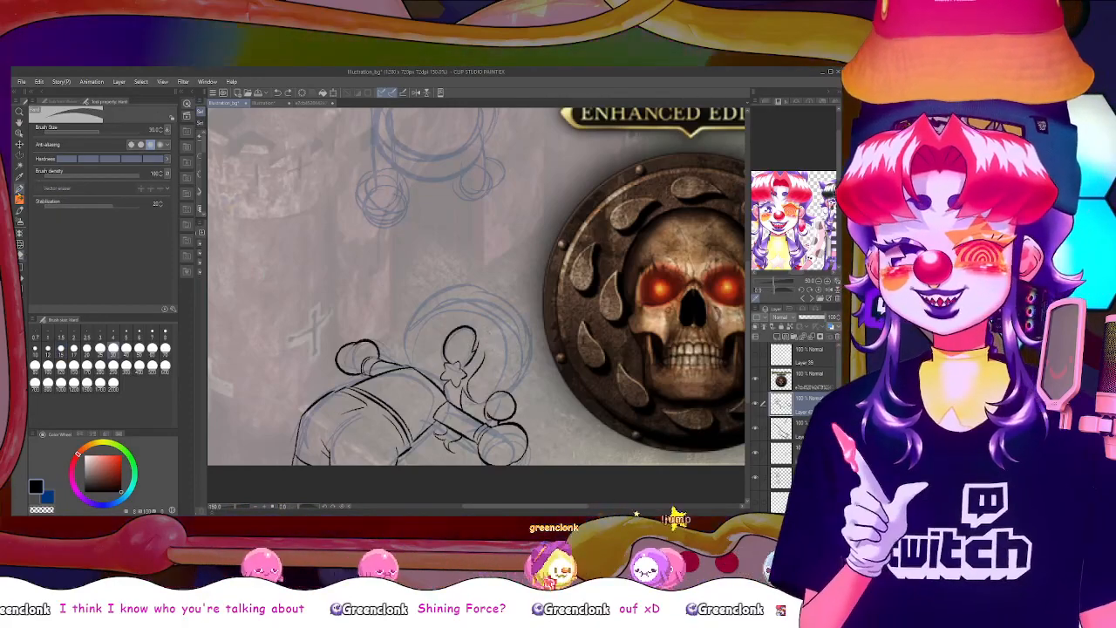
left_click(23, 191)
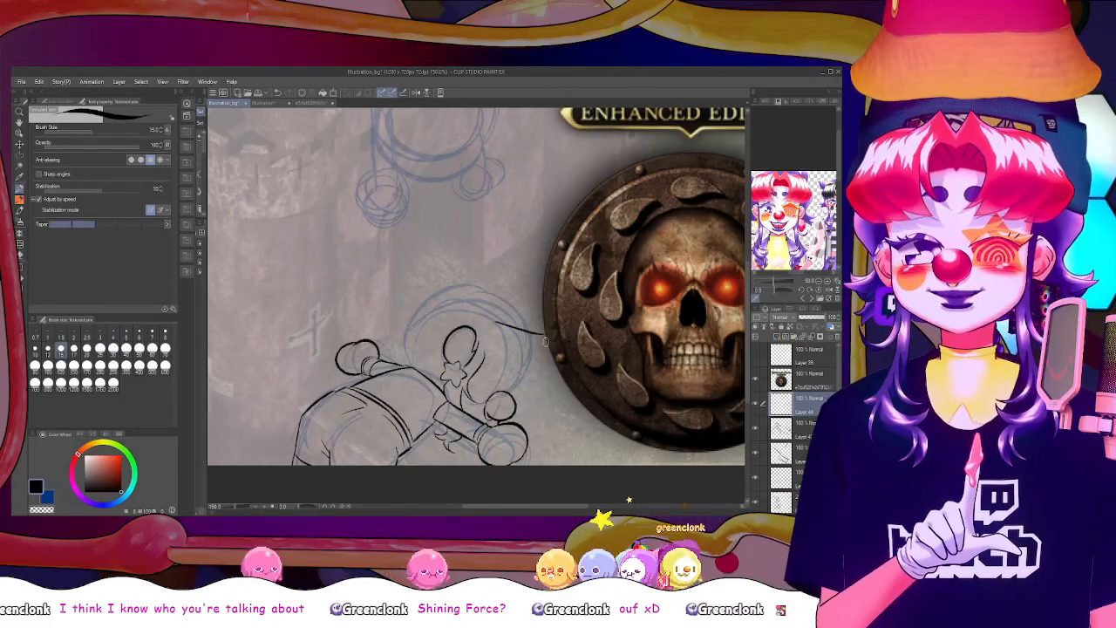
left_click_drag(487, 339, 531, 386)
left_click_drag(542, 337, 530, 385)
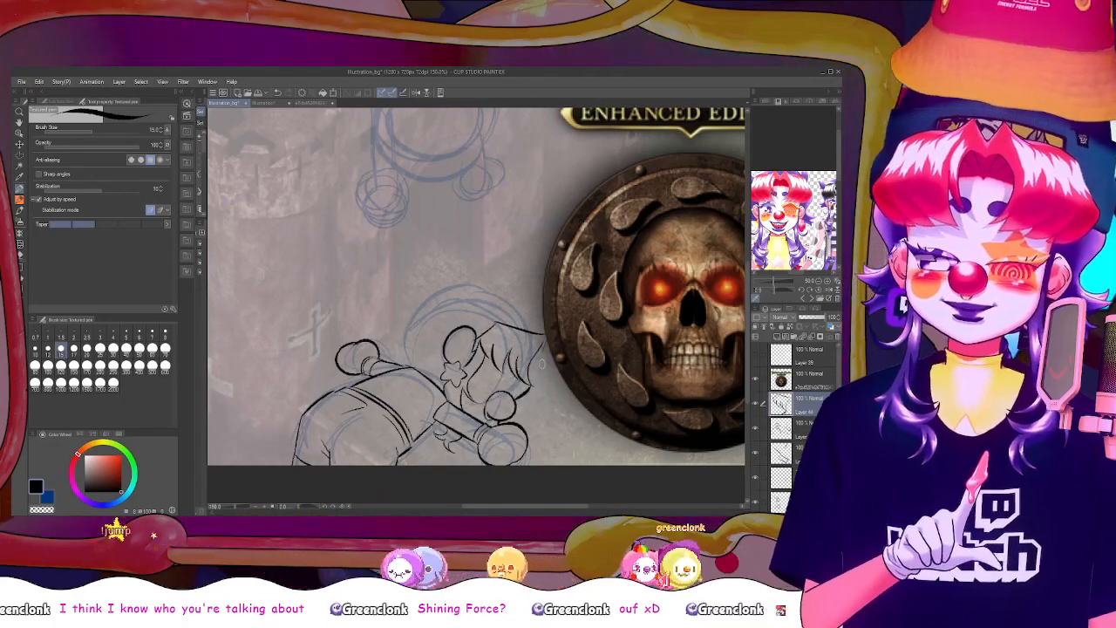
mouse_move(540, 352)
left_mouse_down()
mouse_move(518, 405)
mouse_move(541, 391)
mouse_move(539, 405)
mouse_move(562, 381)
mouse_move(561, 414)
left_mouse_up()
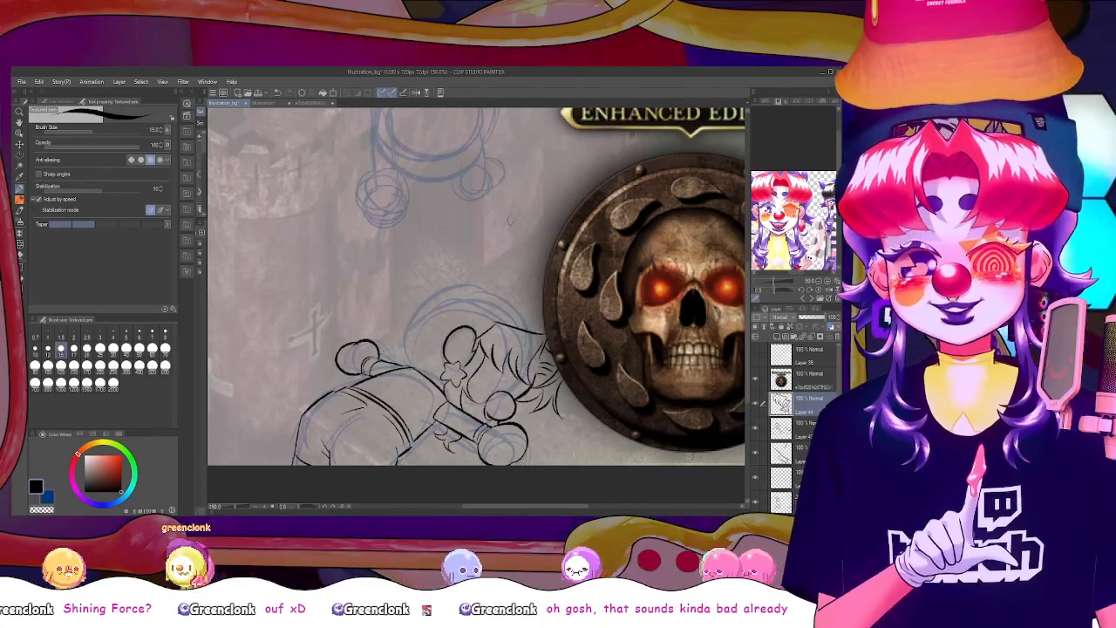
On another new layer in mirrored view, outline the spiky top of the lower figure's hair and check the whole canvas without palettes
left_click(418, 94)
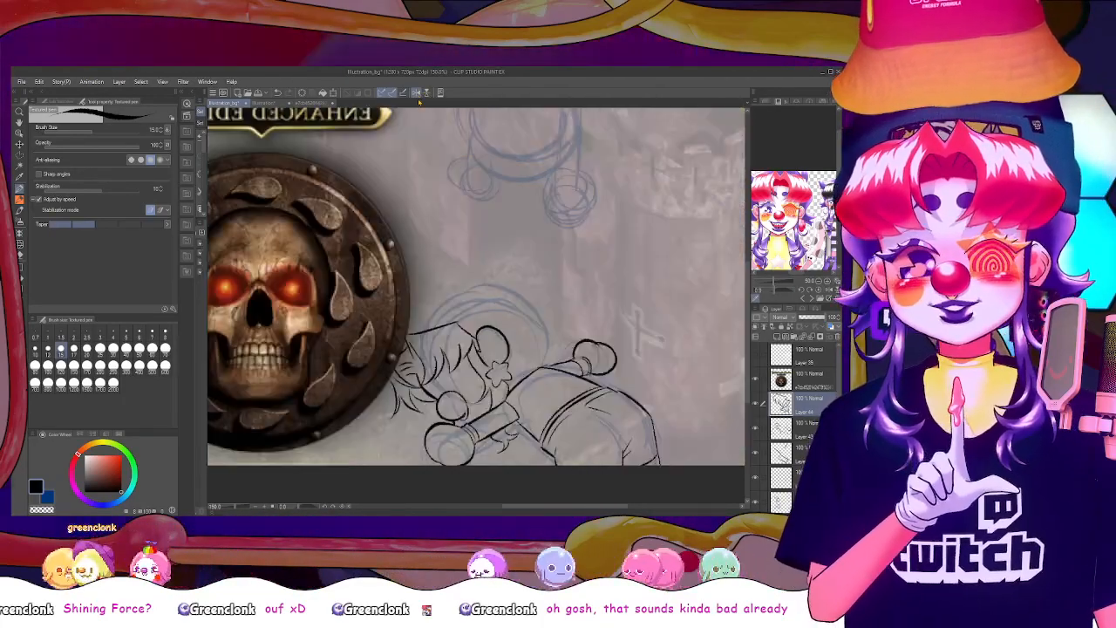
mouse_move(523, 506)
left_mouse_down()
mouse_move(501, 506)
mouse_move(510, 506)
left_mouse_up()
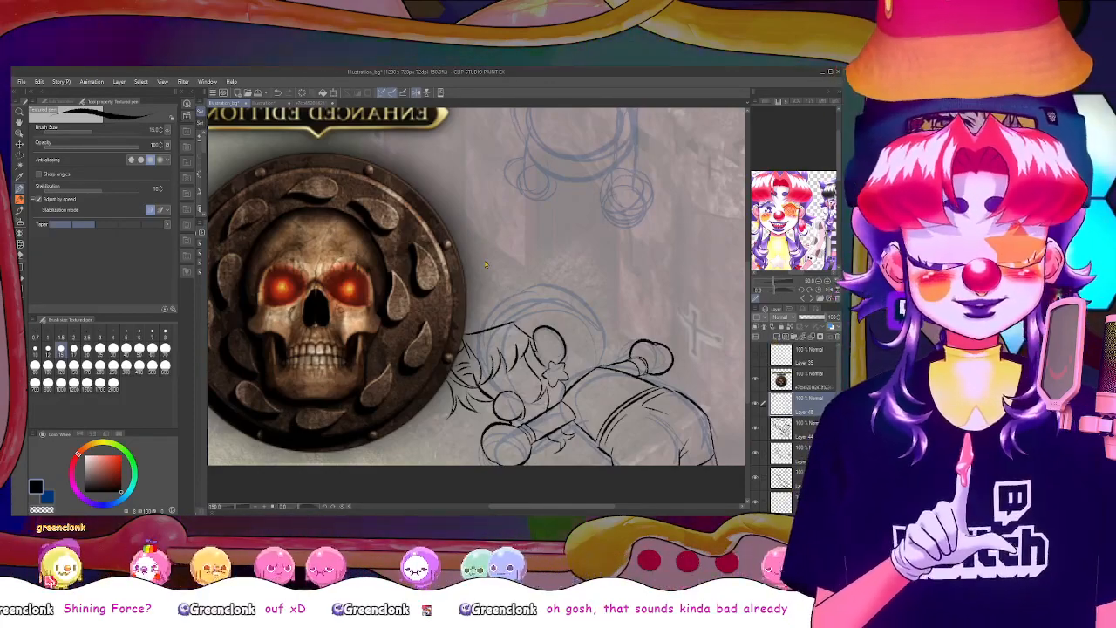
scroll(486, 264, "down", 2)
scroll(486, 264, "up", 1)
scroll(486, 264, "down", 1)
scroll(485, 264, "up", 1)
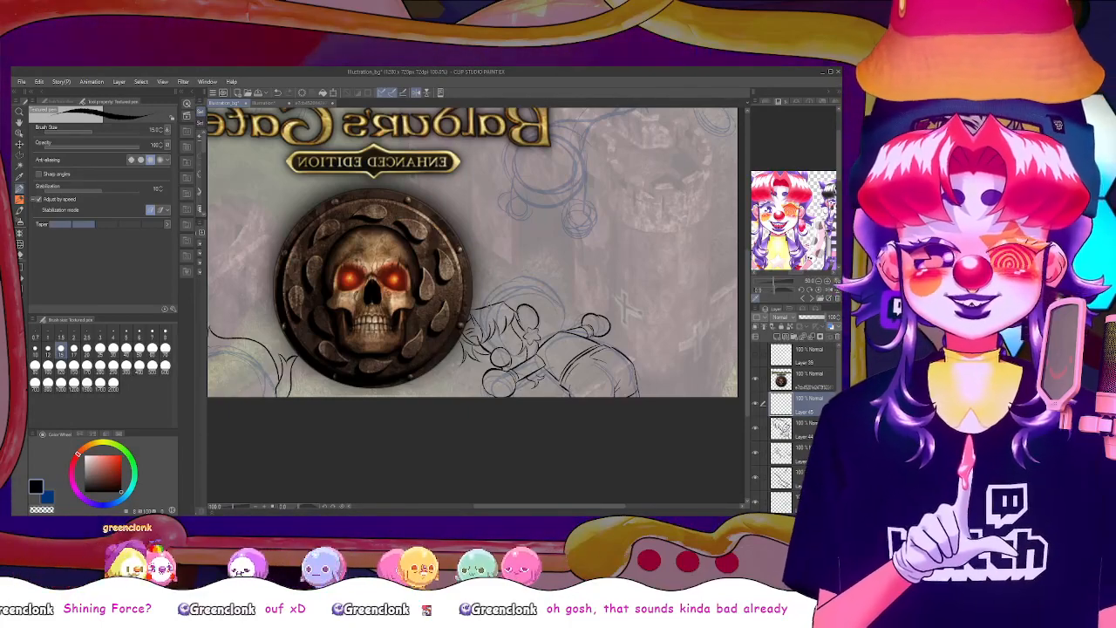
scroll(677, 315, "up", 3)
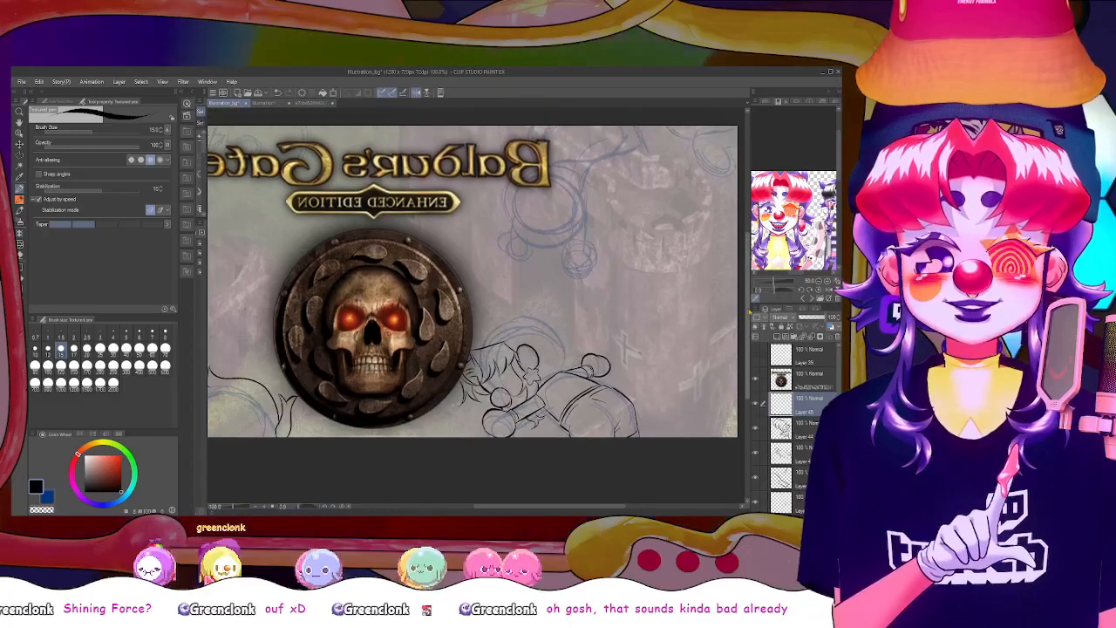
mouse_move(528, 507)
left_mouse_down()
mouse_move(513, 509)
mouse_move(530, 502)
left_mouse_up()
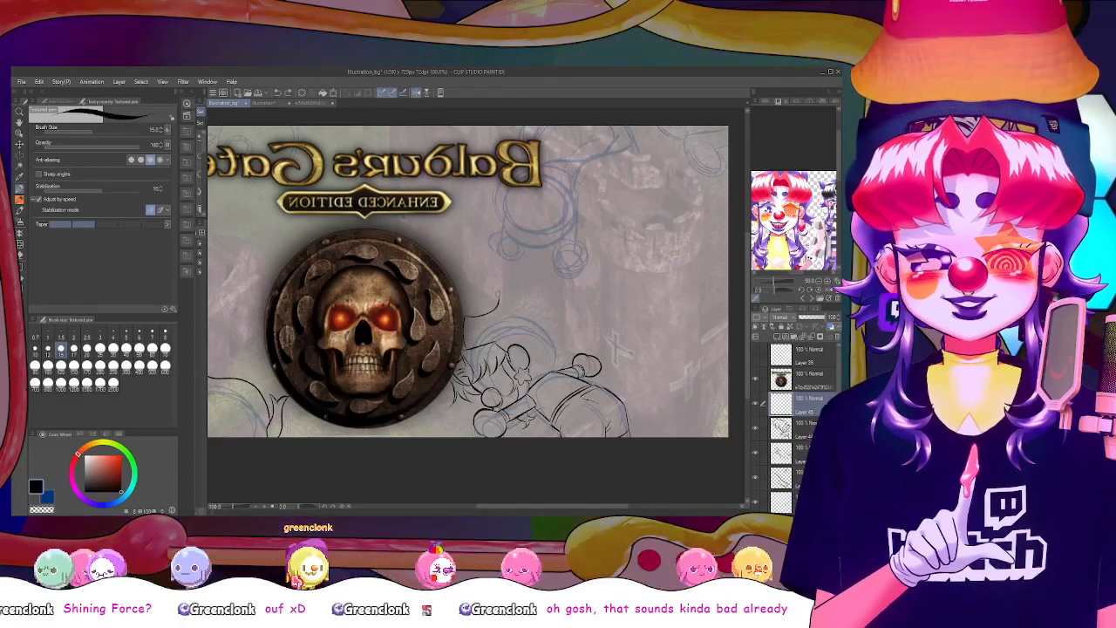
key("ctrl+z")
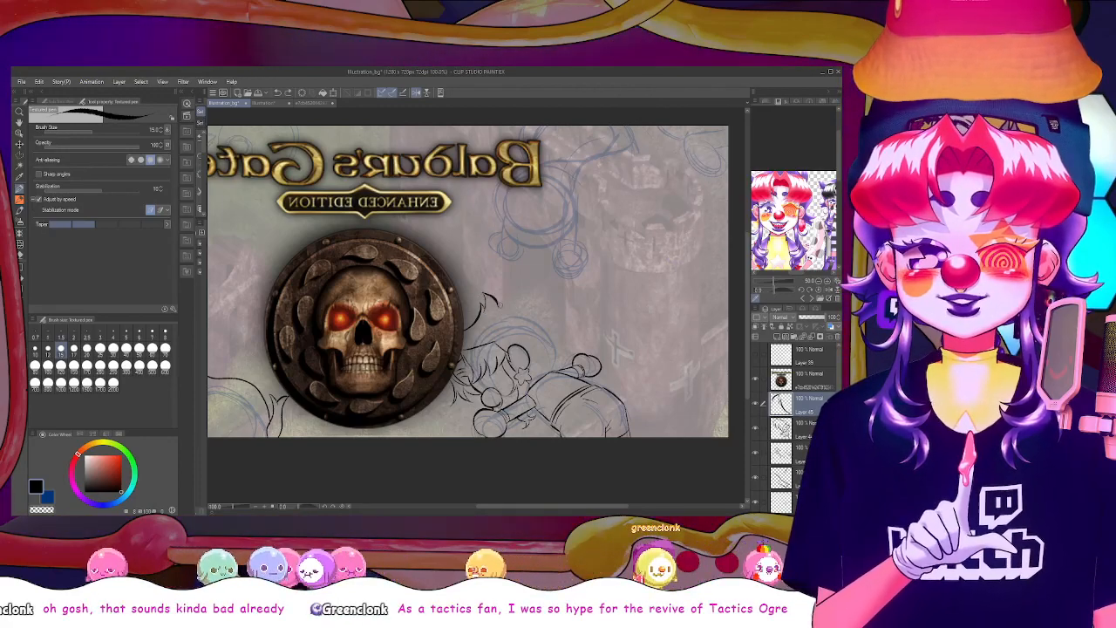
left_click_drag(505, 301, 506, 314)
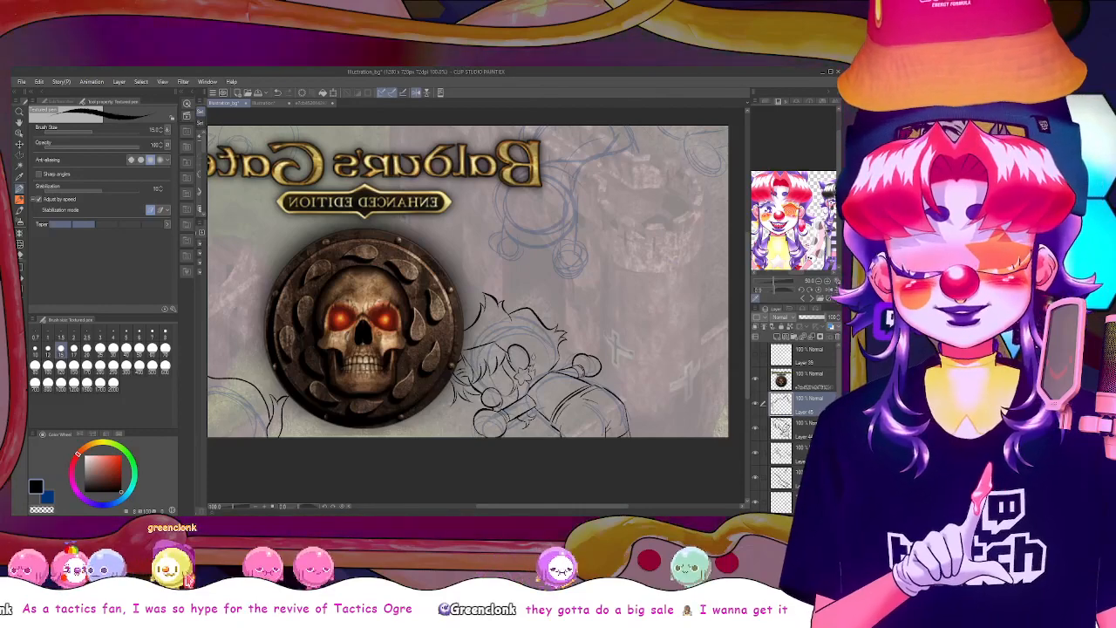
key("Tab")
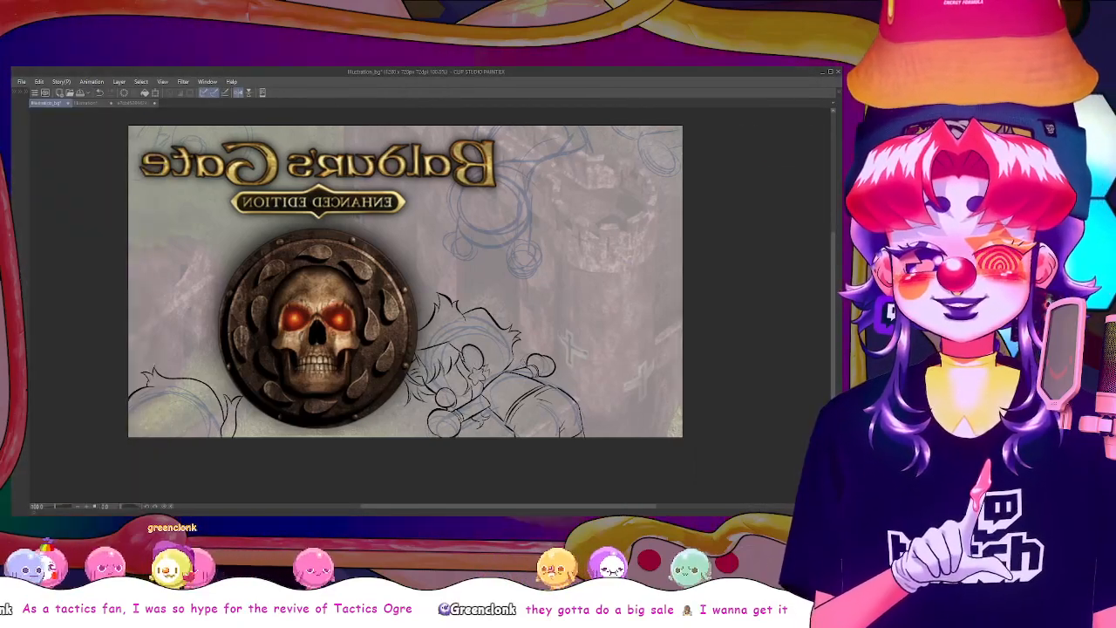
key("Tab")
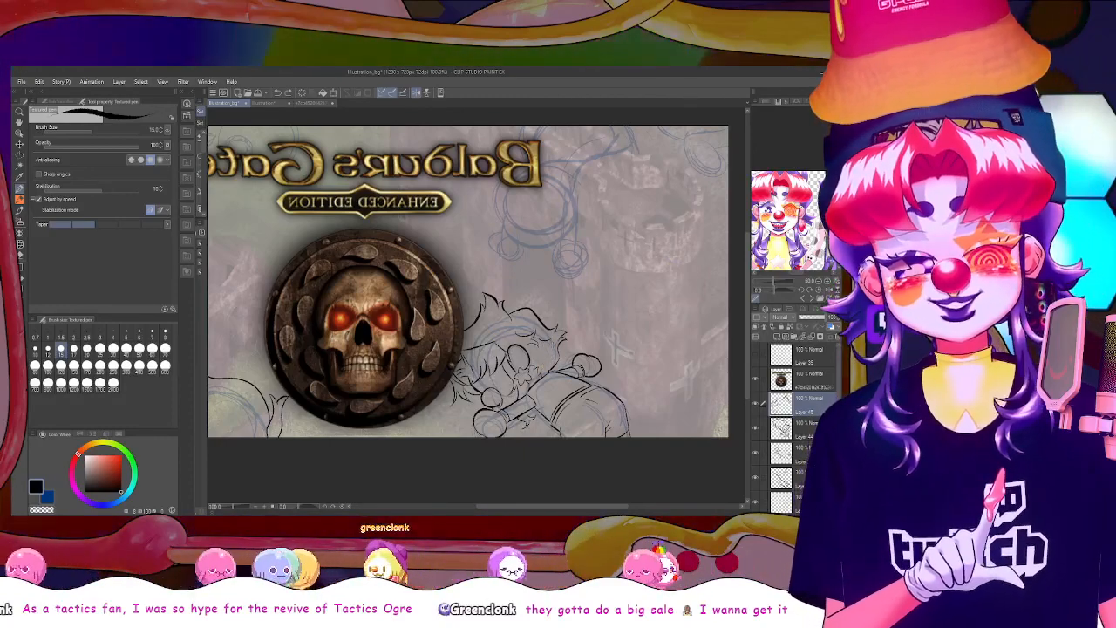
Restore the unmirrored view and rework the lower figure's outlines around the raised round hand with the eraser and textured pen
left_click(416, 92)
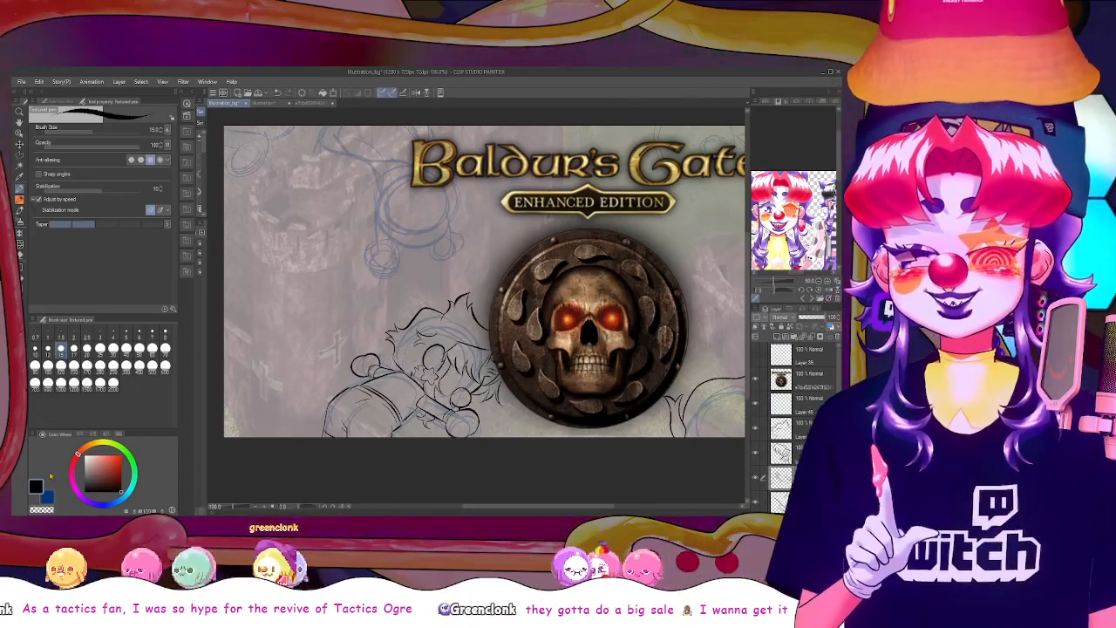
key("e")
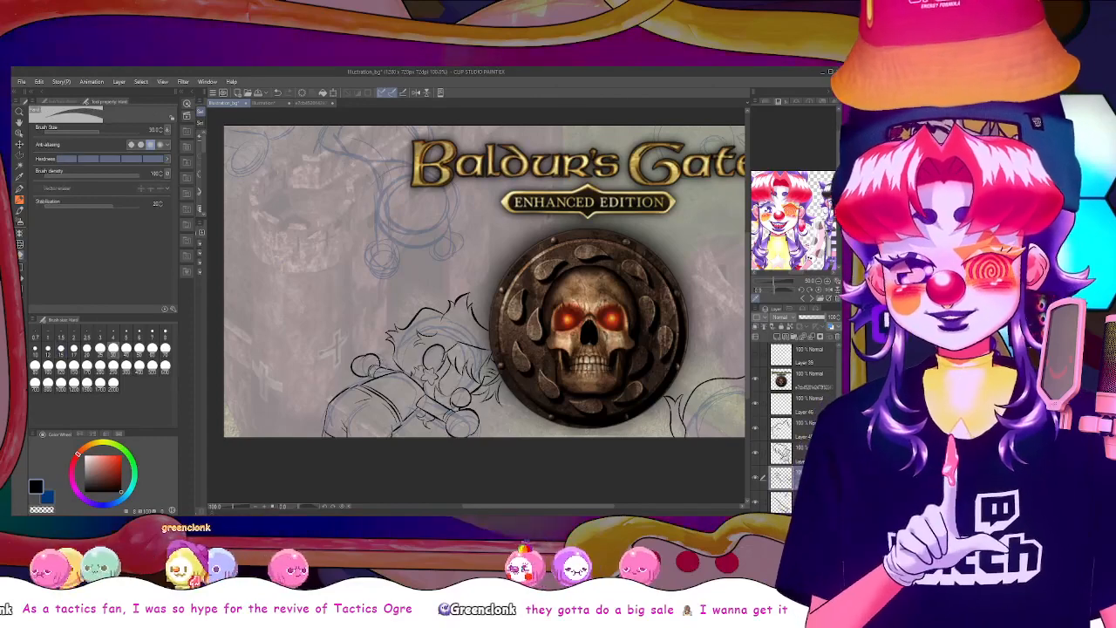
key("p")
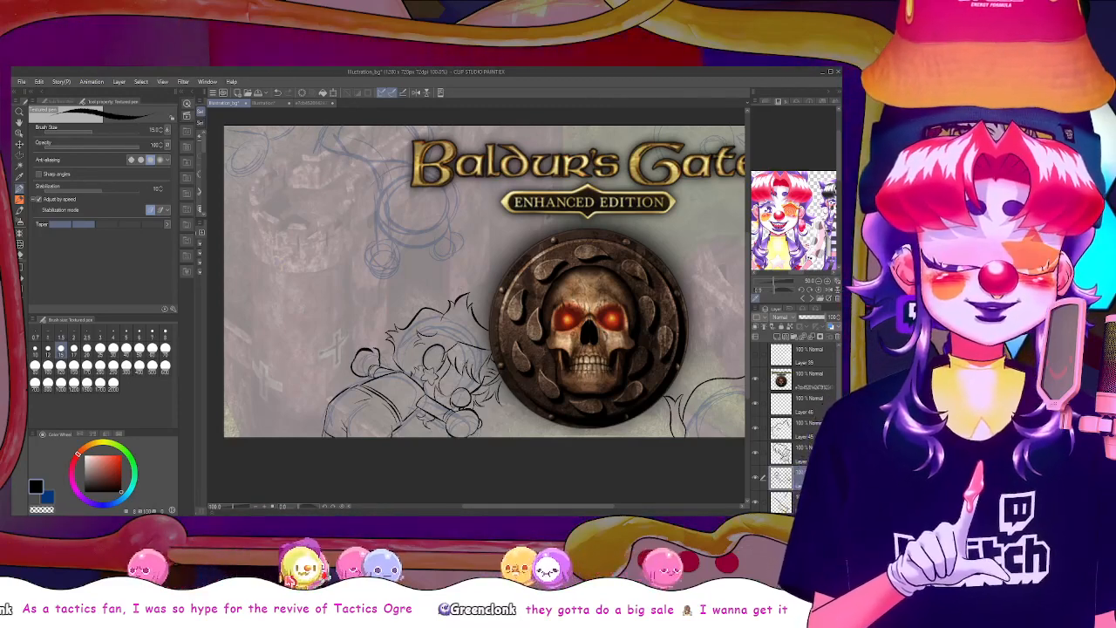
scroll(686, 307, "up", 2)
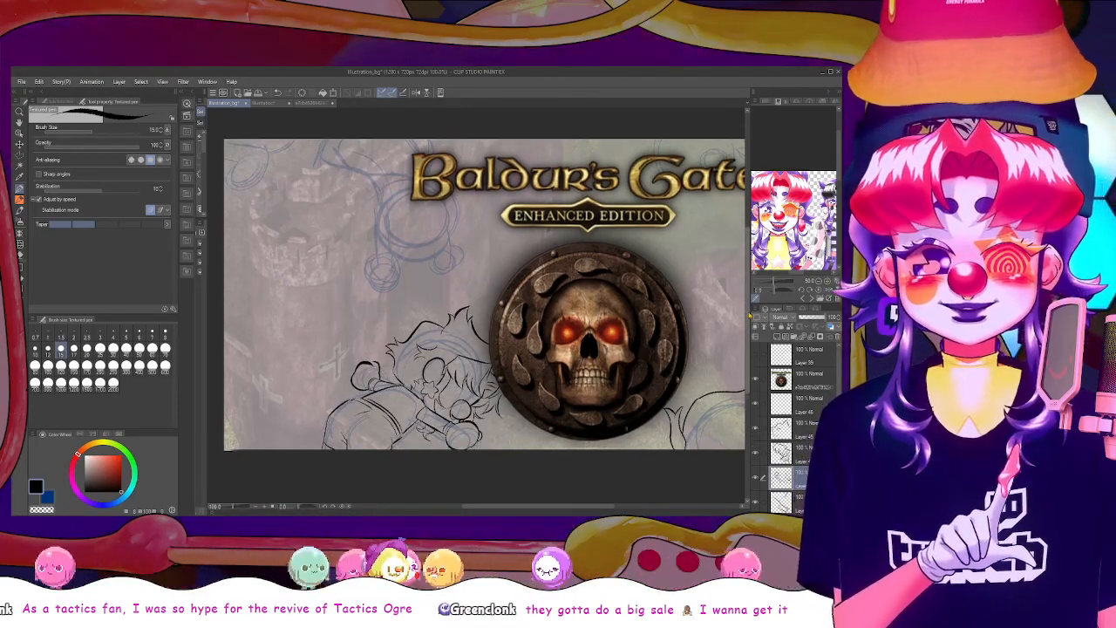
mouse_move(583, 507)
left_mouse_down()
mouse_move(600, 505)
mouse_move(569, 491)
left_mouse_up()
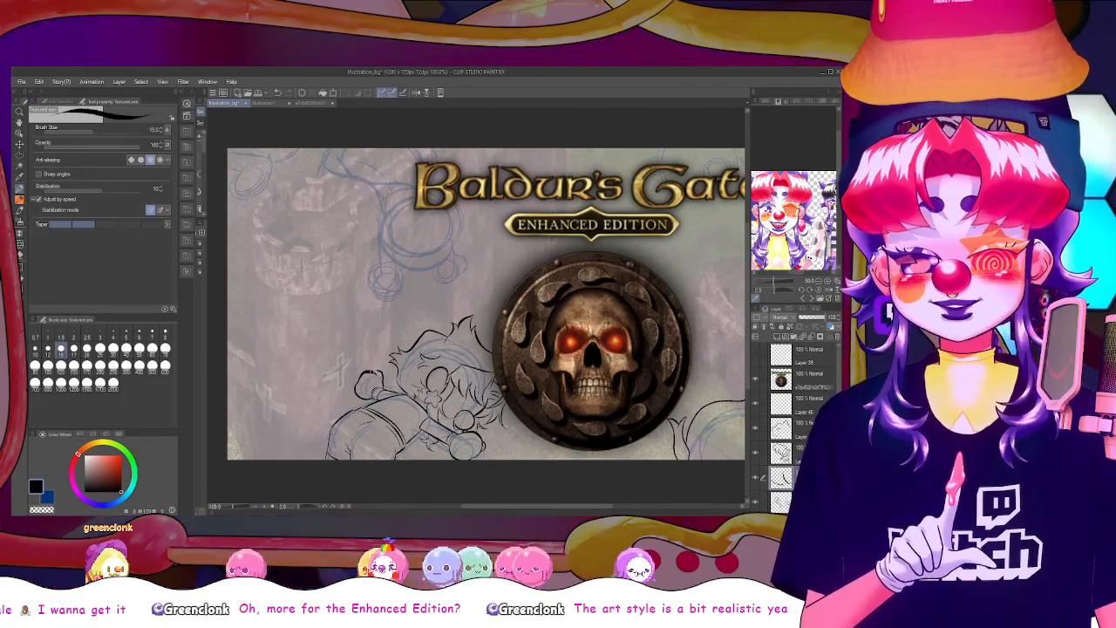
Pick the layer holding the raised round hand from the canvas, erase part of its outline, and touch up the line
left_click_drag(382, 370, 390, 377)
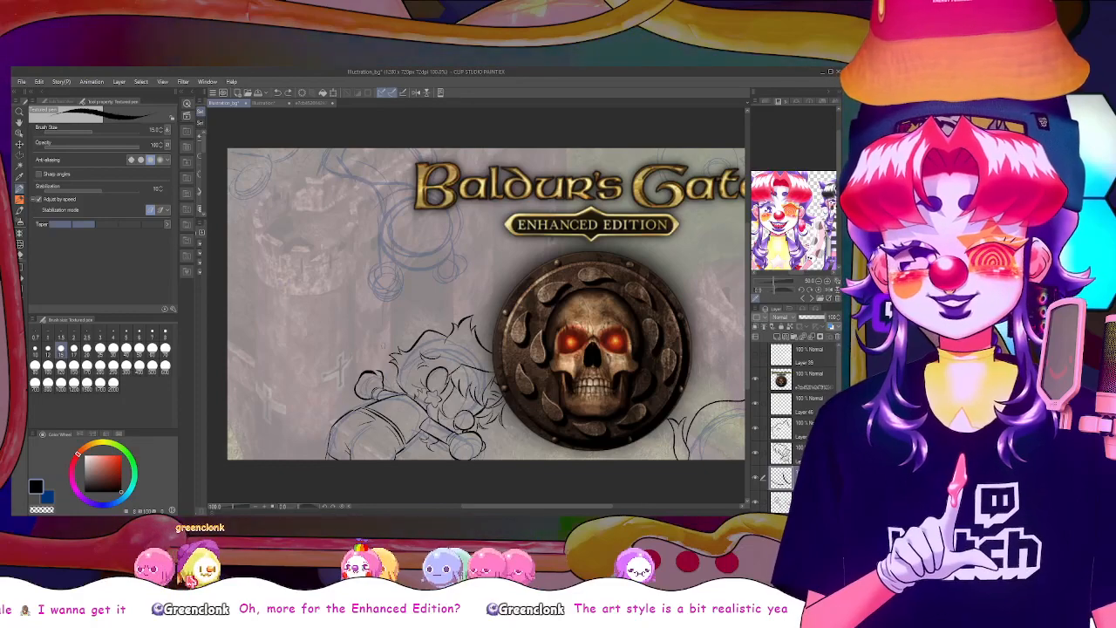
key("ctrl+z")
left_click(19, 255)
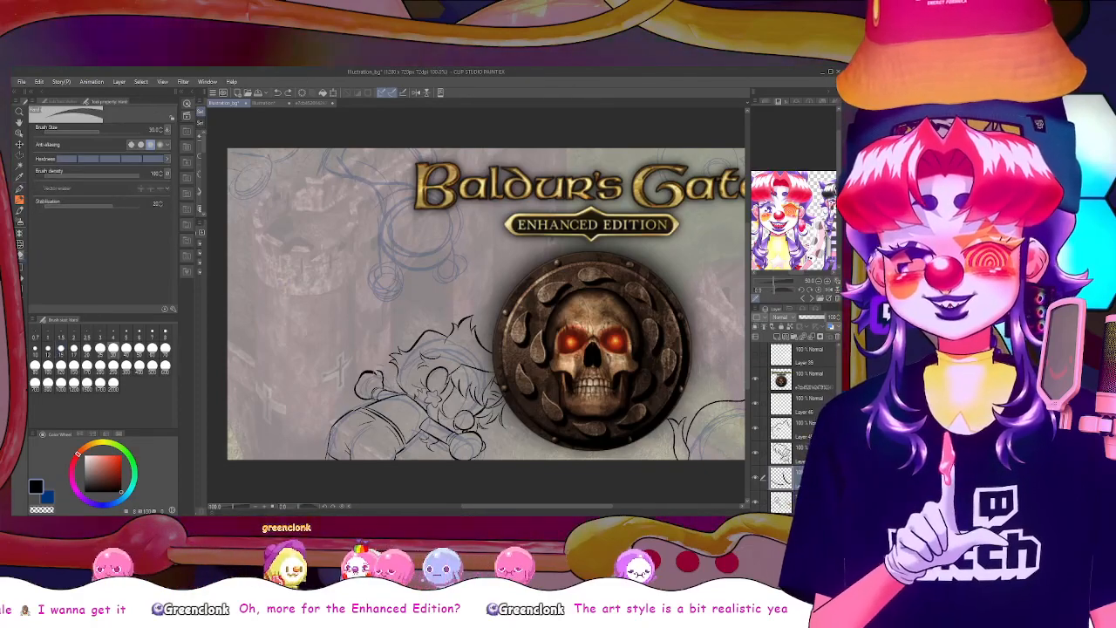
key("p")
left_click_drag(361, 375, 378, 374)
key("ctrl")
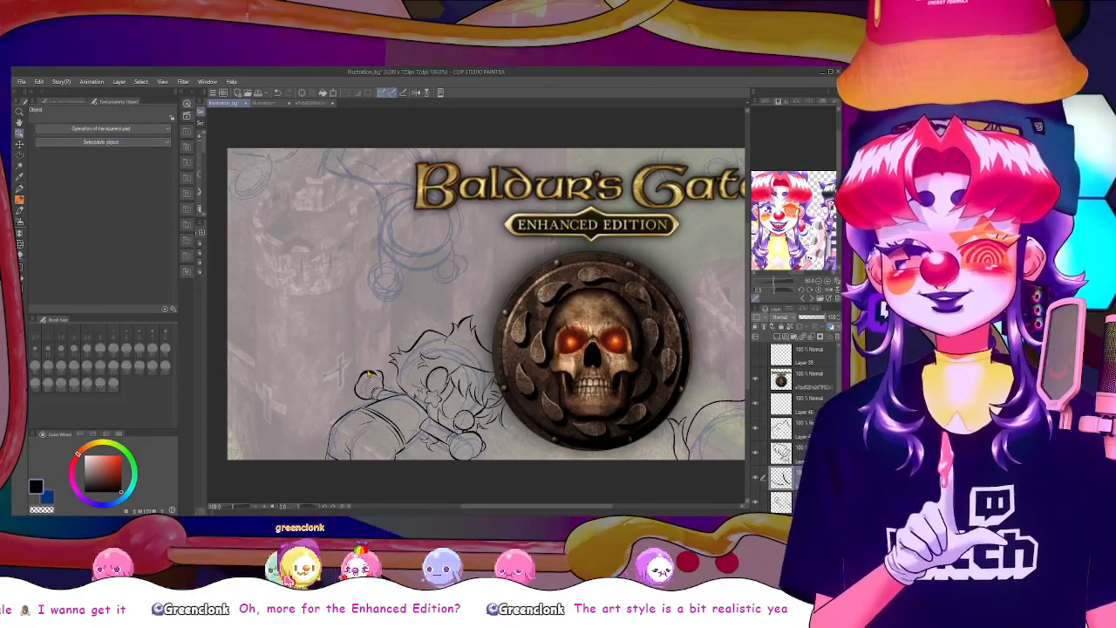
left_click(368, 375, "ctrl")
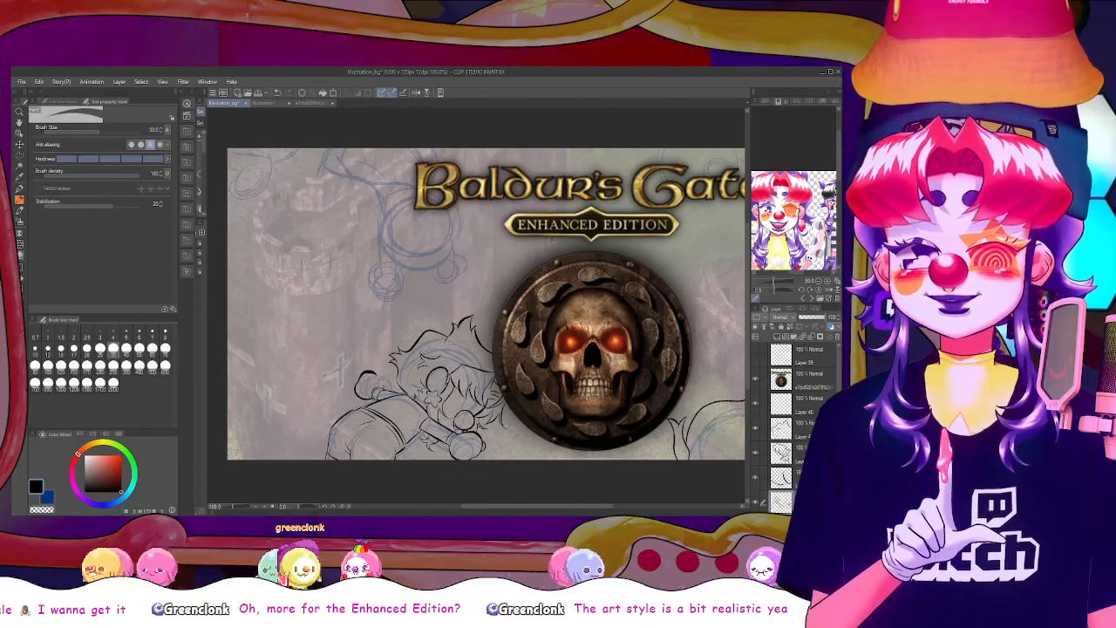
key("p")
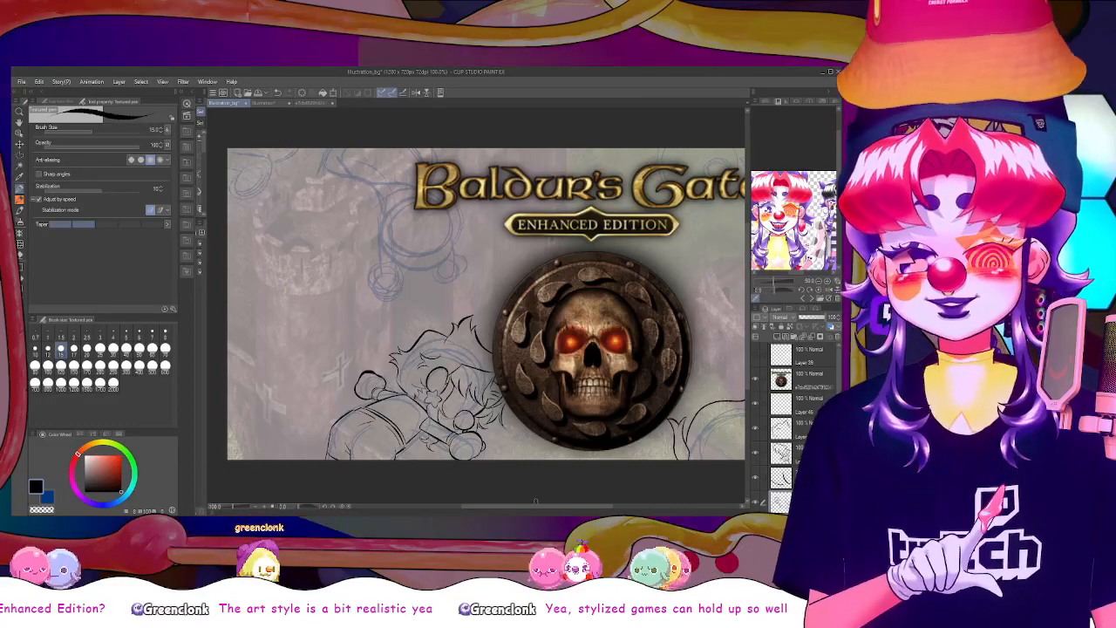
left_click_drag(536, 506, 553, 506)
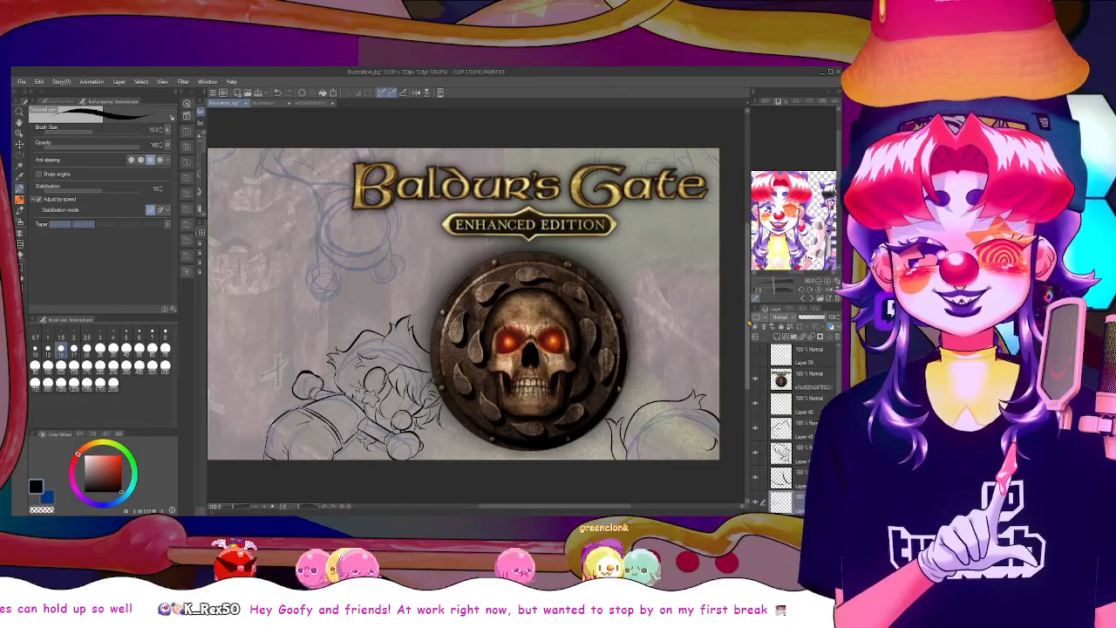
left_click_drag(747, 323, 747, 314)
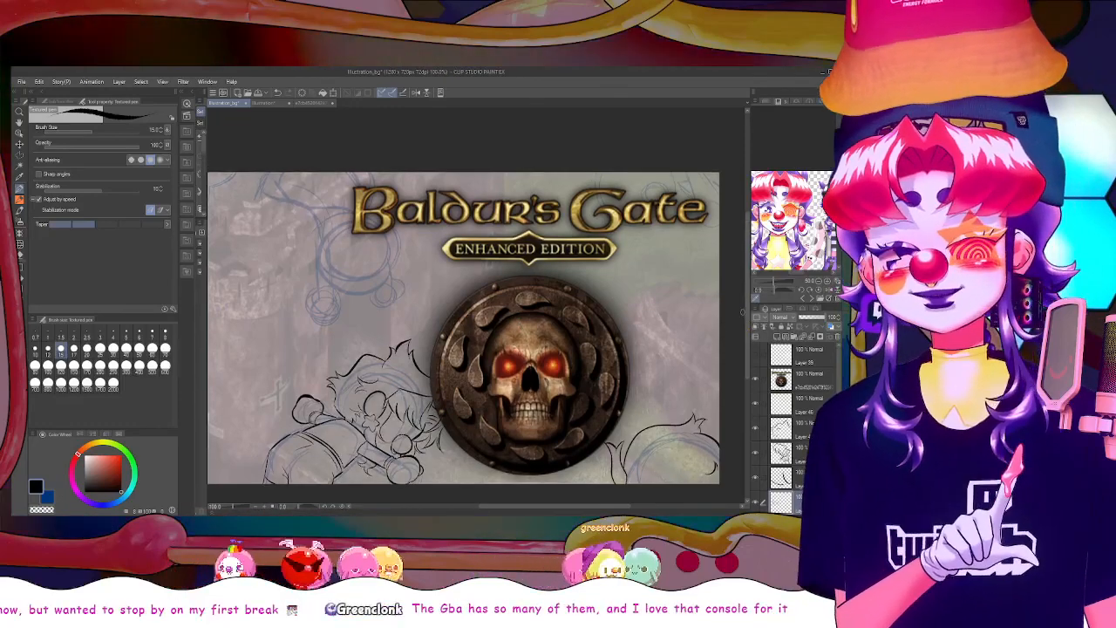
scroll(432, 336, "down", 1)
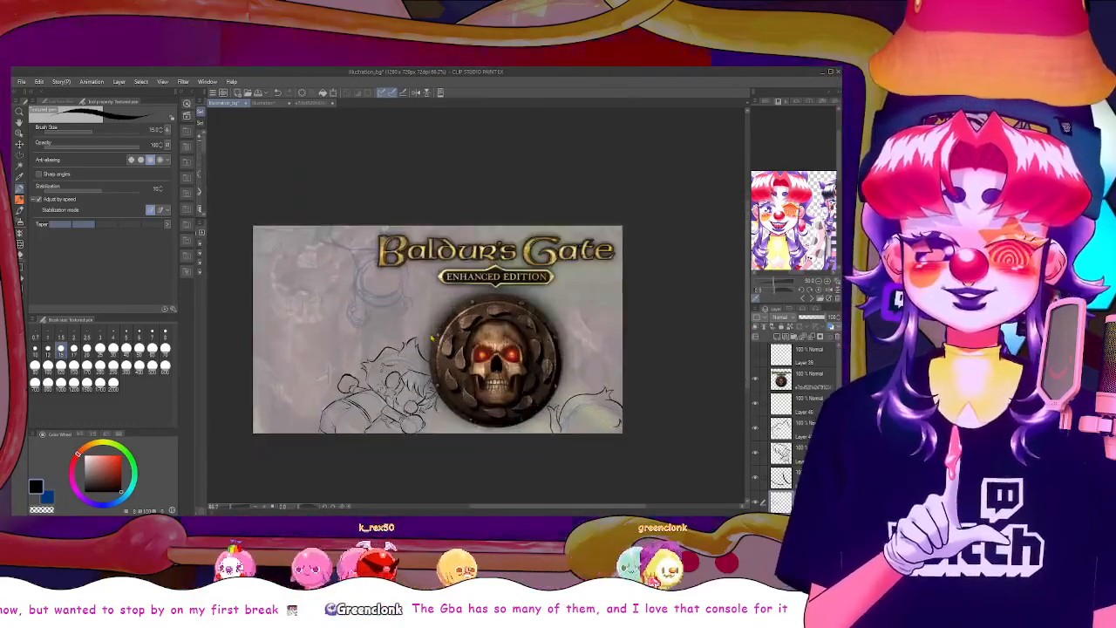
scroll(431, 337, "up", 1)
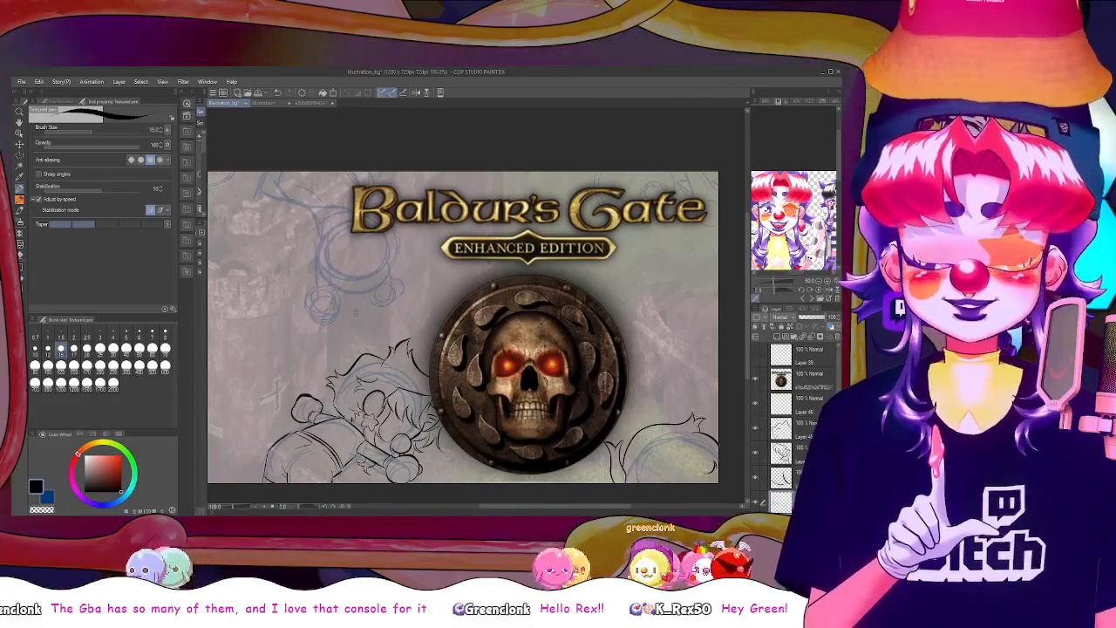
left_click_drag(267, 340, 337, 337)
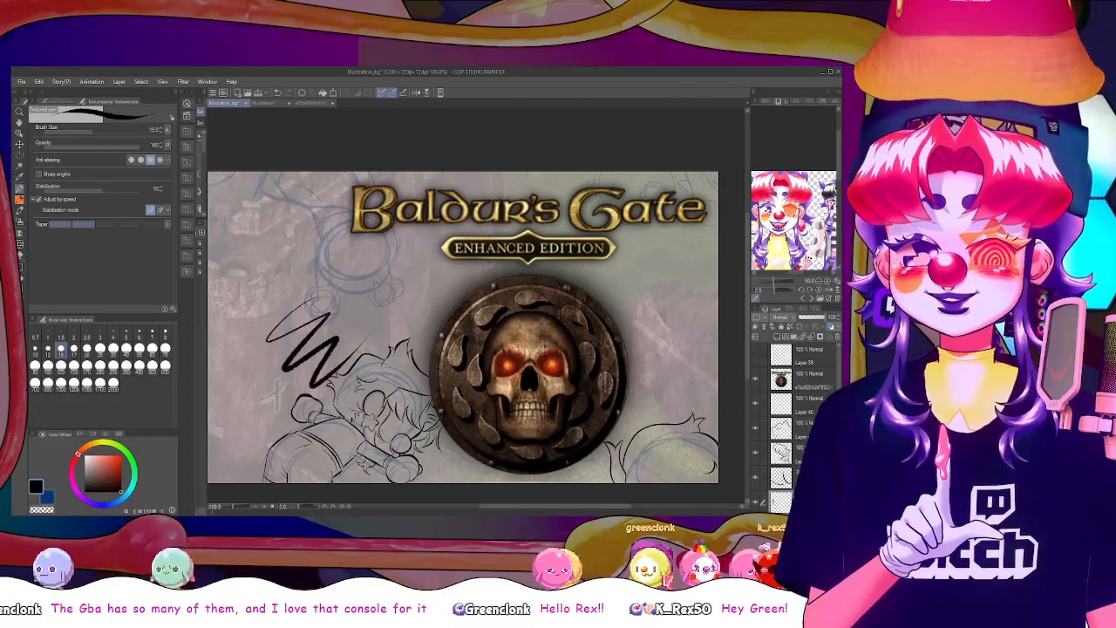
key("ctrl+z")
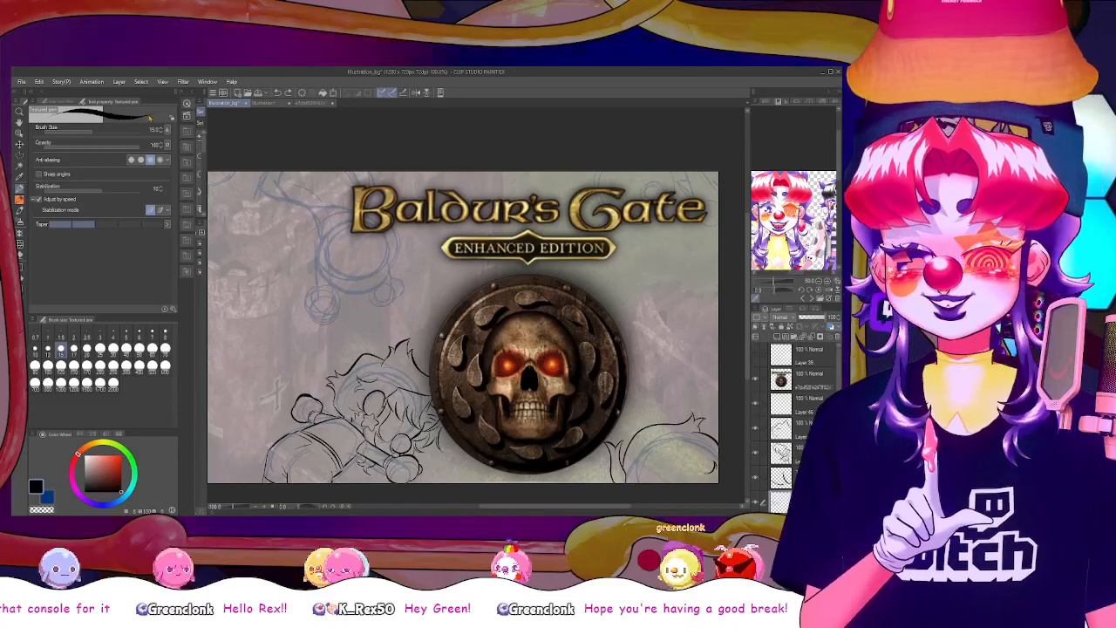
Pick the lower-right figure's outline layer from the canvas, touch it up with the eraser and textured pen, and check neighbouring layers' visibility
left_click(19, 133)
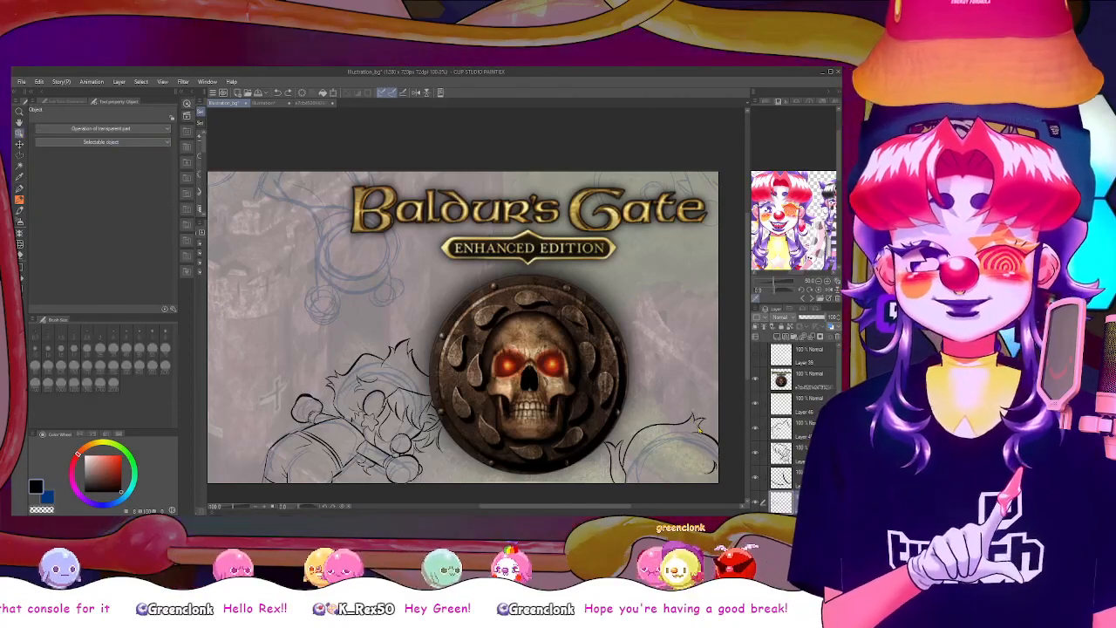
left_click(655, 387)
key("b")
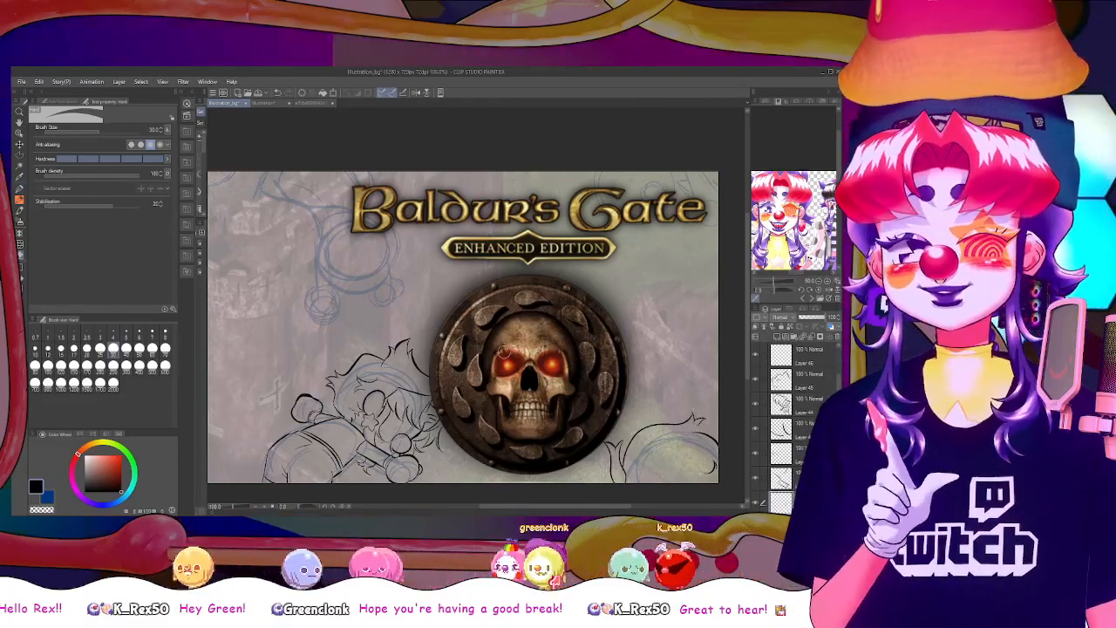
key("p")
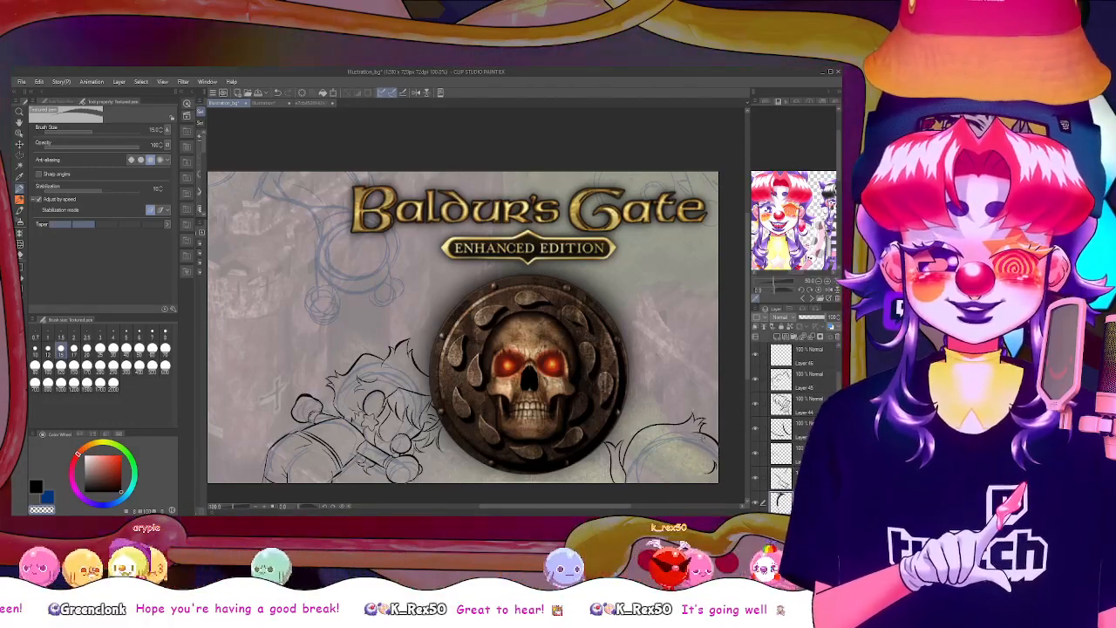
left_click(40, 488)
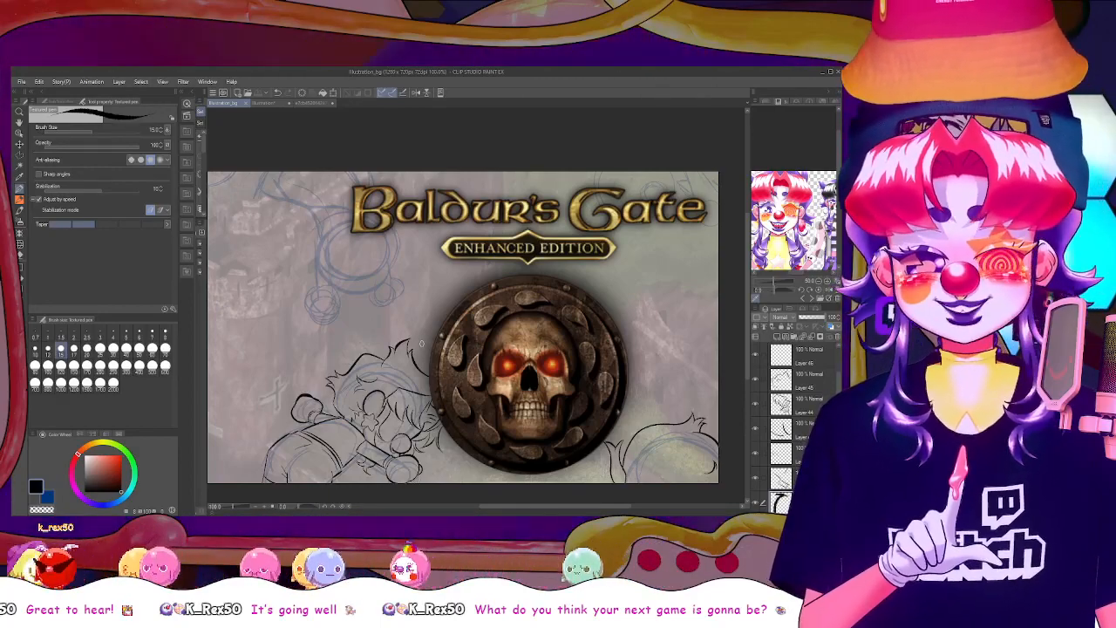
left_click(756, 479)
left_click(756, 454)
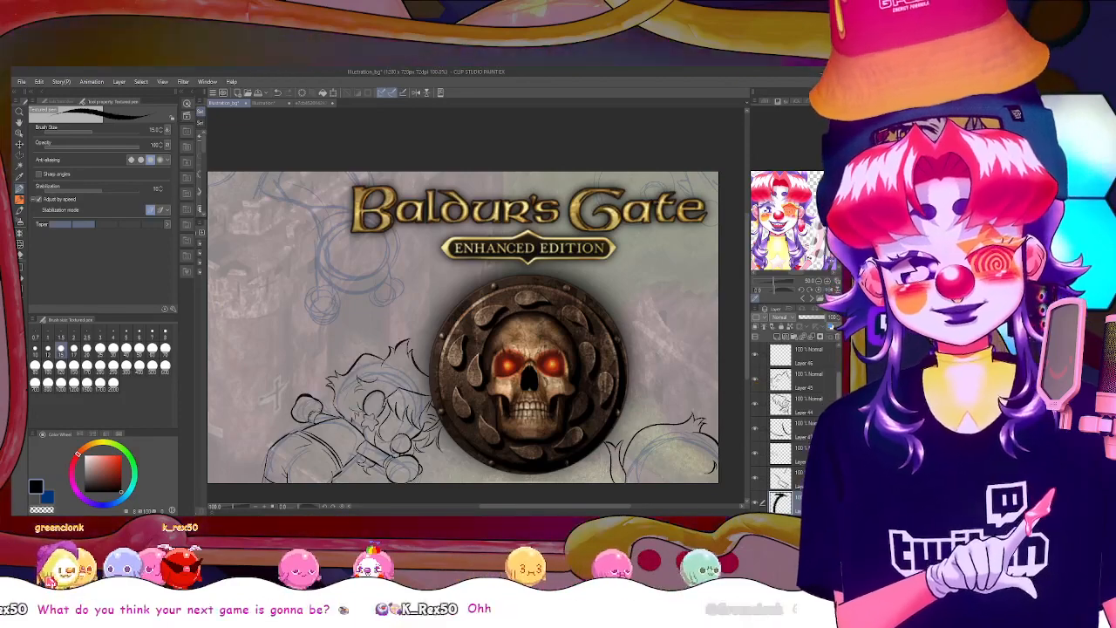
On the layer below the curved outline, try short textured-pen strokes at the tip of the lower-right figure's hair tuft
scroll(756, 382, "down", 1)
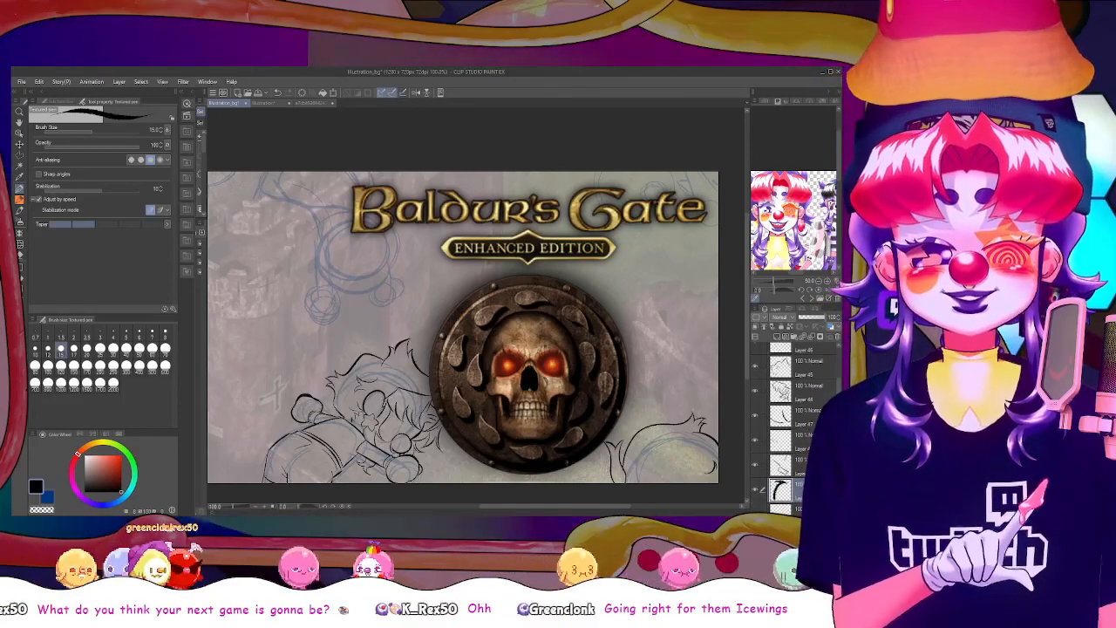
left_click(781, 507)
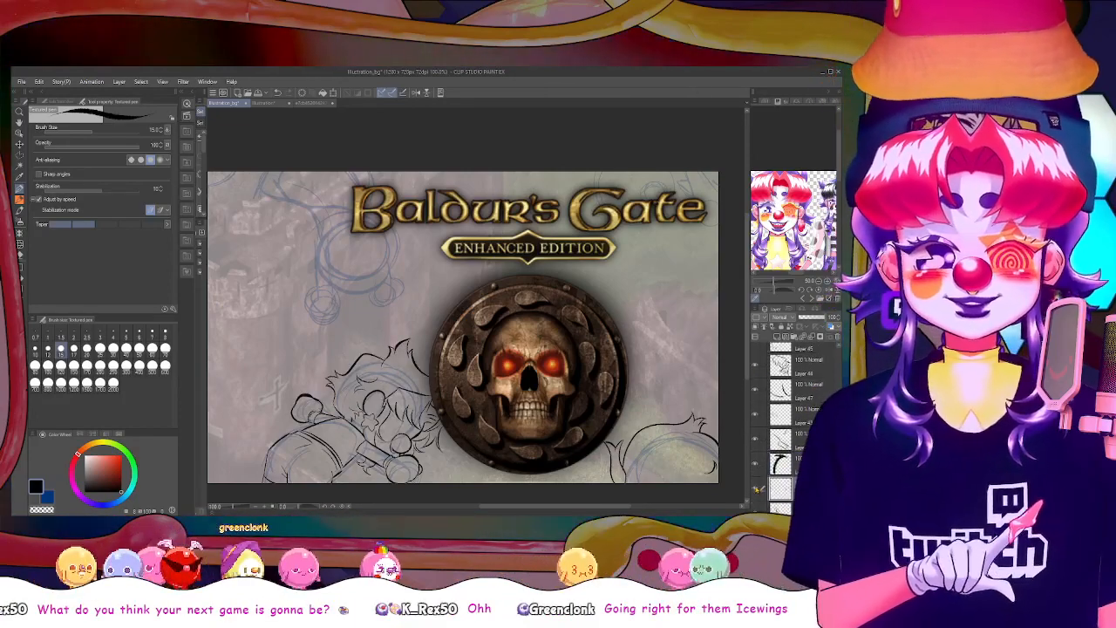
left_click(19, 200)
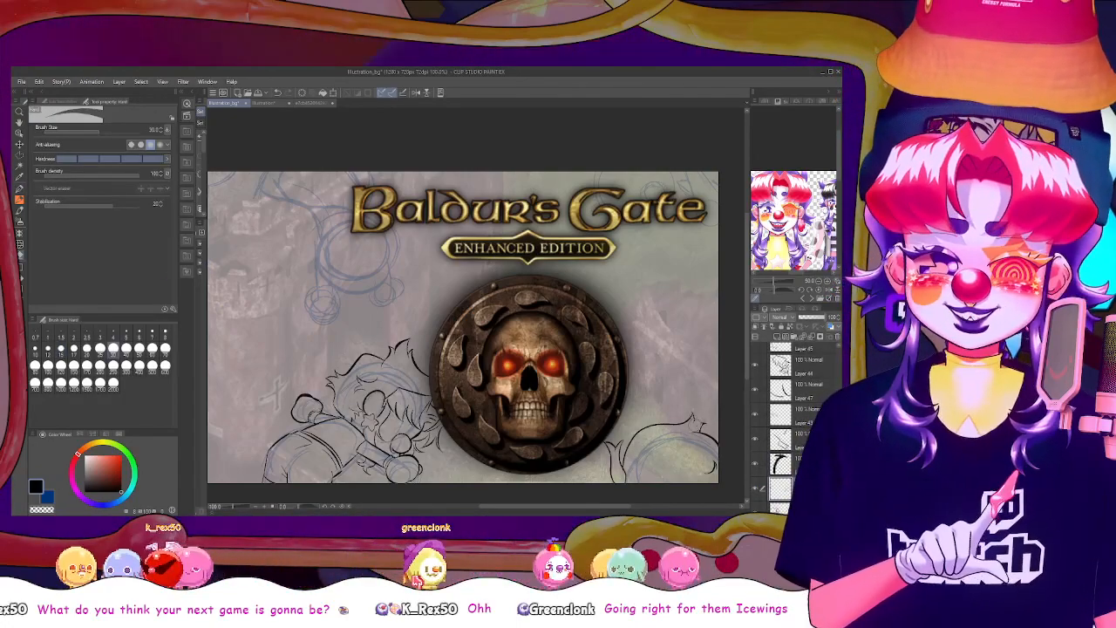
key("p")
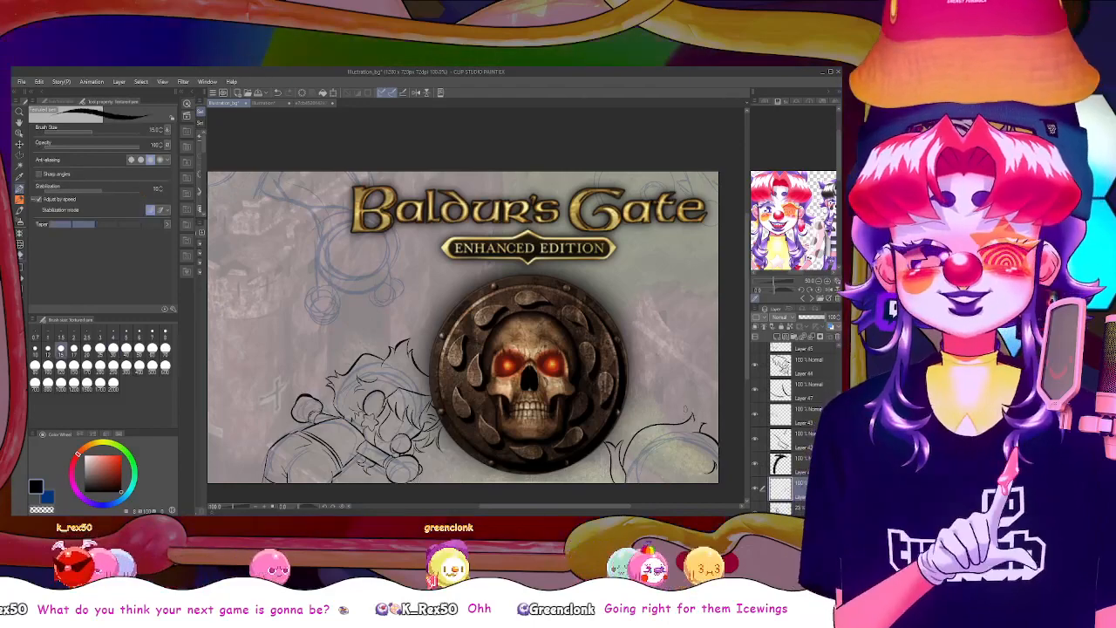
mouse_move(693, 413)
left_mouse_down()
mouse_move(699, 422)
mouse_move(700, 405)
left_mouse_up()
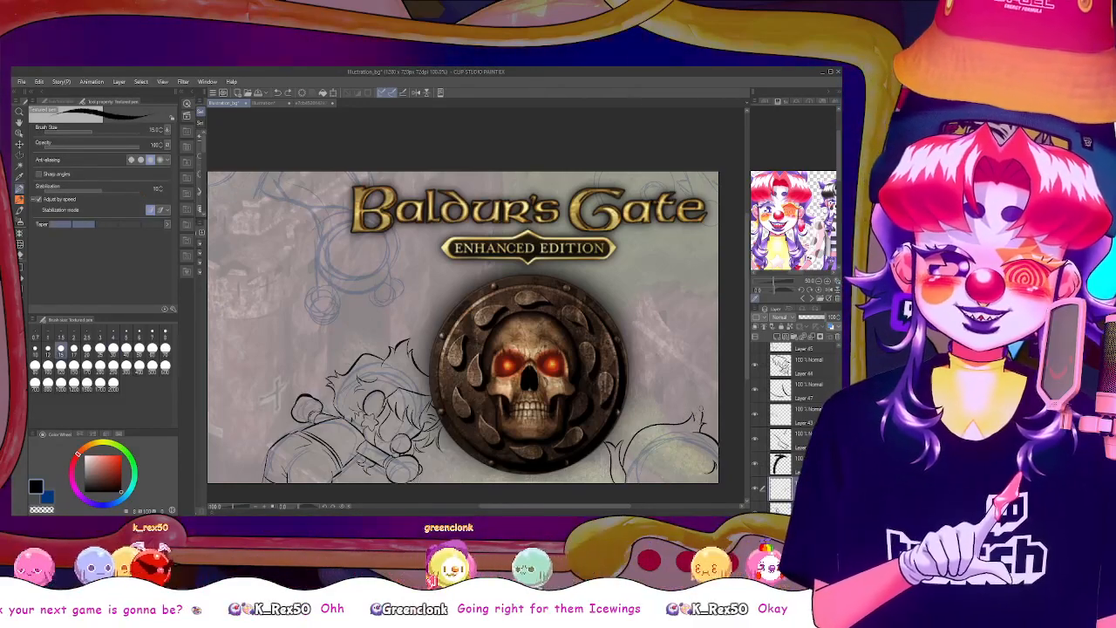
key("ctrl+z")
left_click_drag(697, 420, 700, 409)
key("ctrl+z")
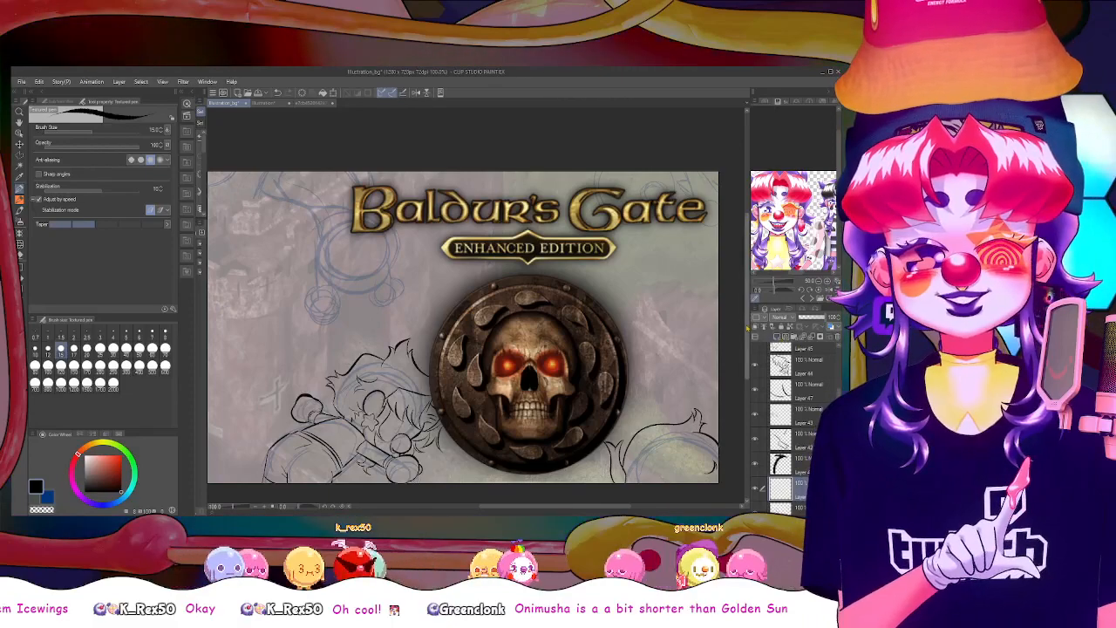
Check the canvas in mirrored view, restore it, and rotate the view upside down to reach the upper figure's sketch
scroll(640, 245, "up", 3)
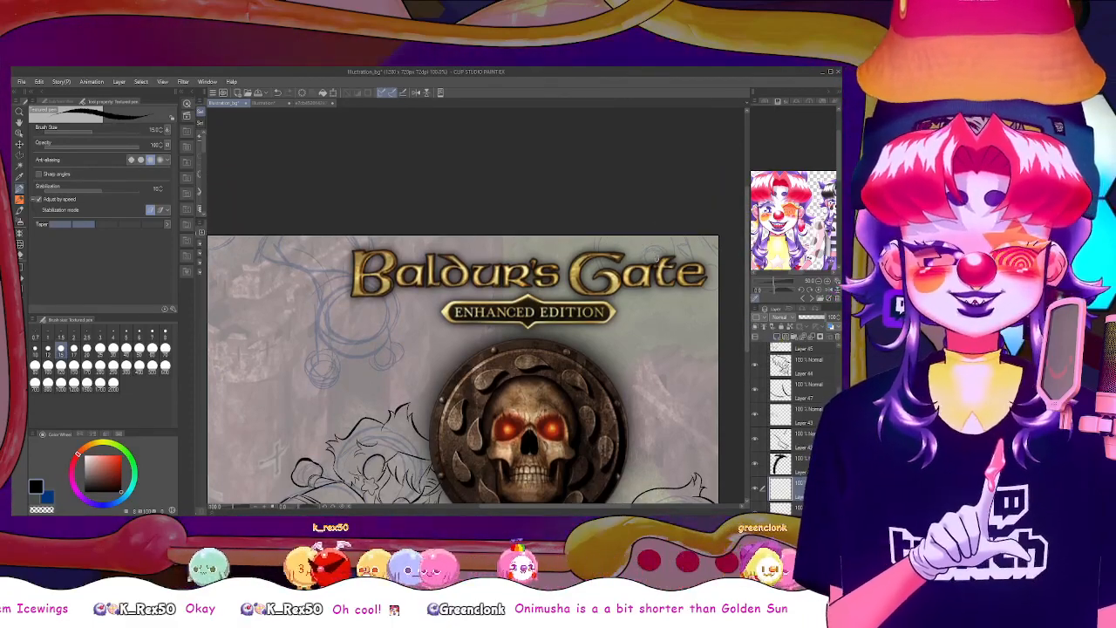
scroll(477, 174, "down", 3)
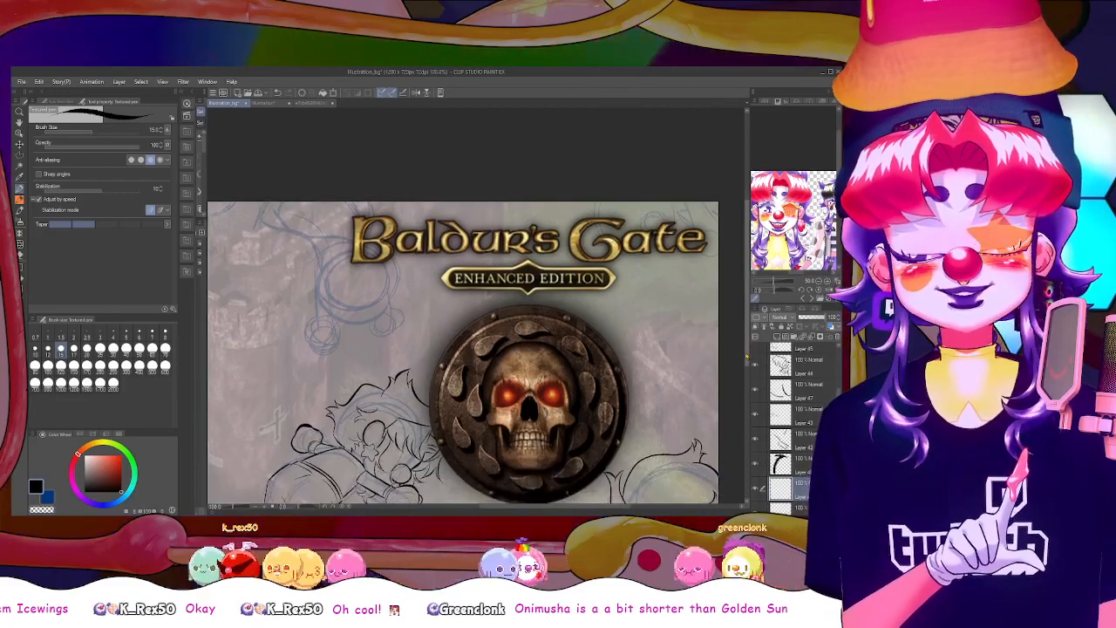
left_click(417, 94)
left_click(417, 95)
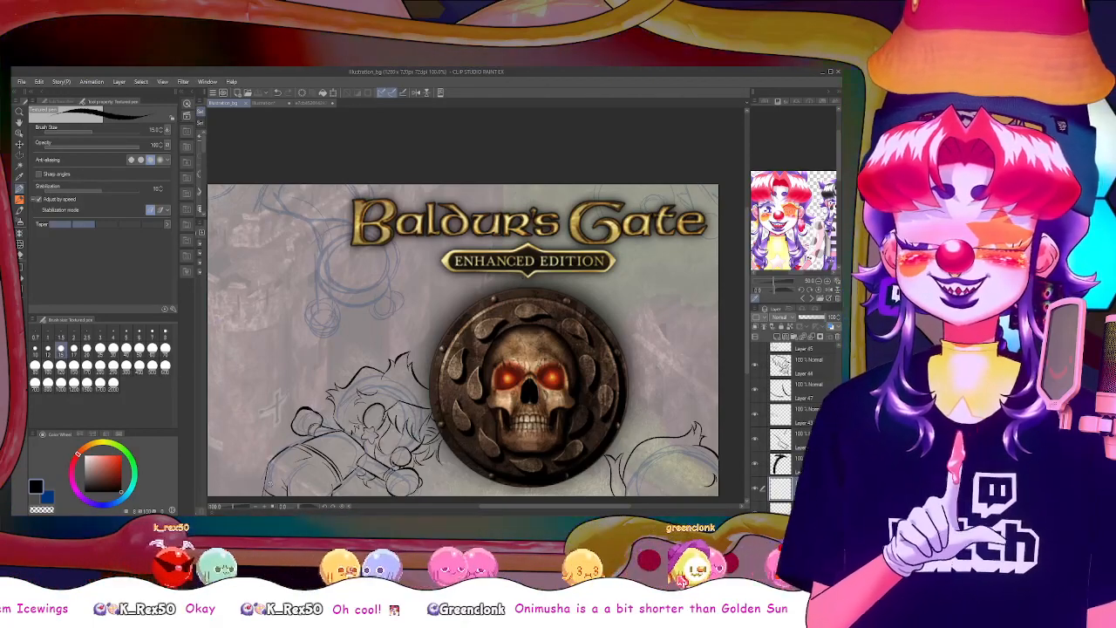
left_click_drag(308, 506, 321, 513)
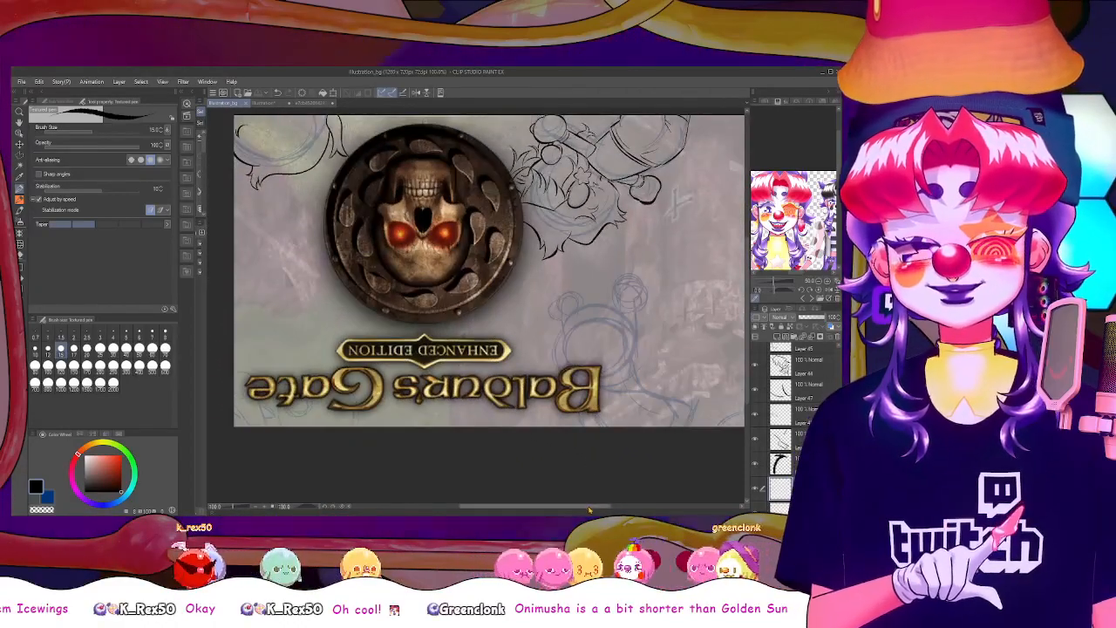
left_click_drag(591, 506, 616, 506)
scroll(749, 373, "up", 2)
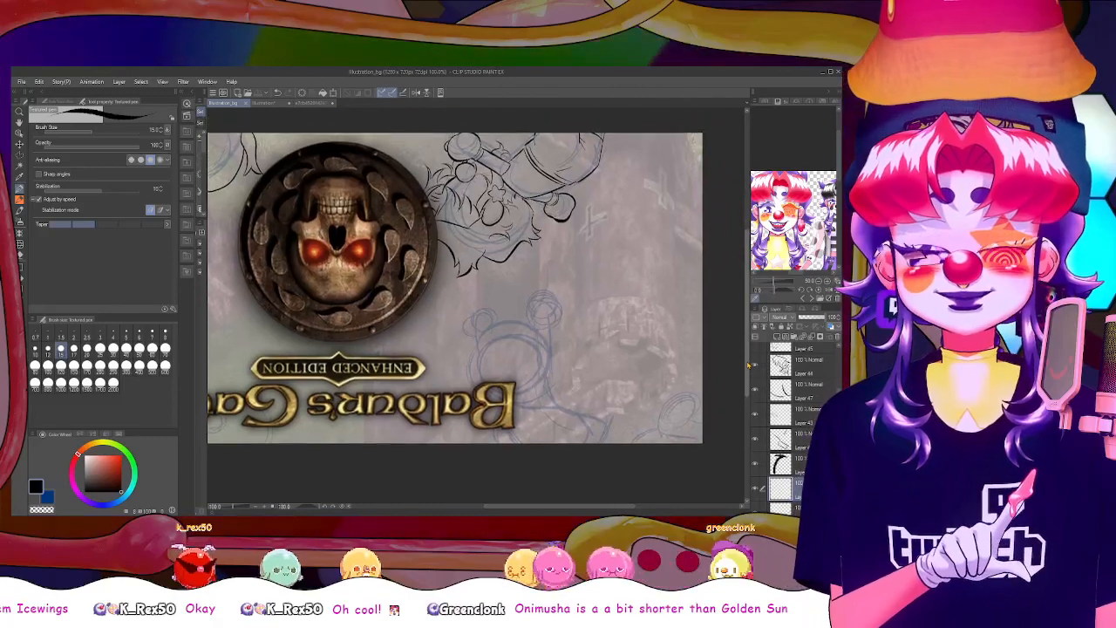
Lower the opacity of the Baldur's Gate logo layer to make the blue sketch behind it easier to trace
scroll(807, 392, "up", 4)
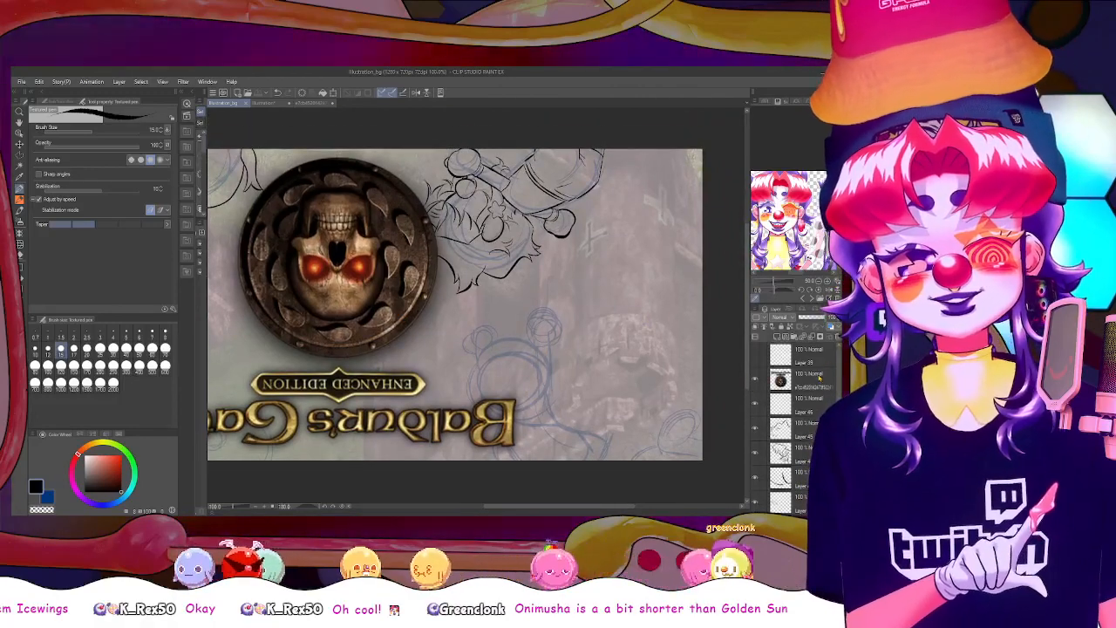
left_click(820, 377)
left_click(810, 318)
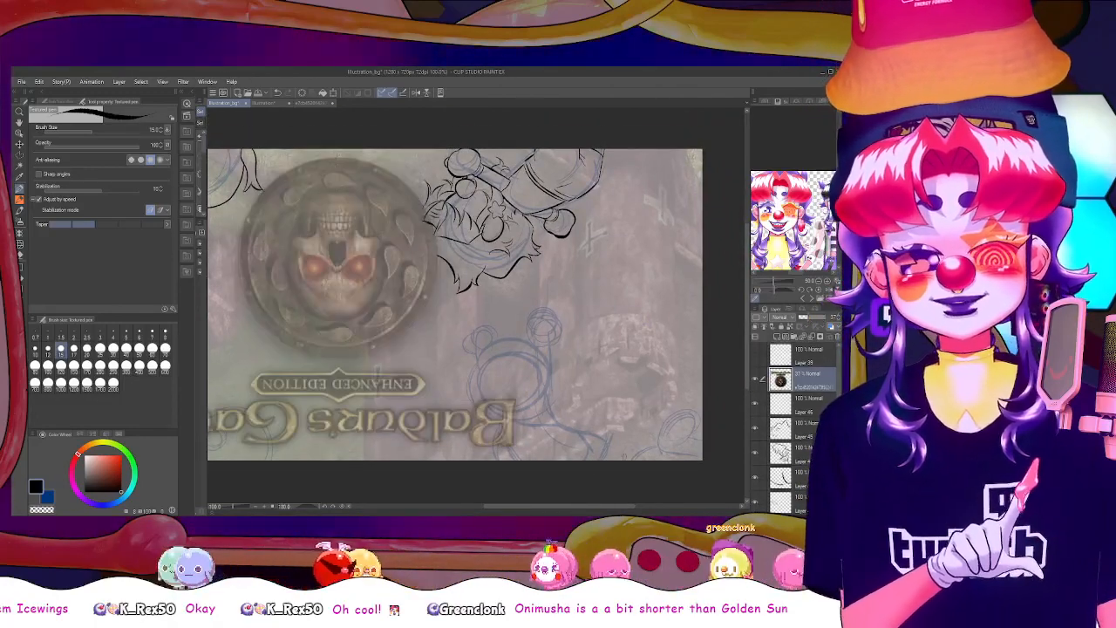
left_click_drag(542, 508, 577, 510)
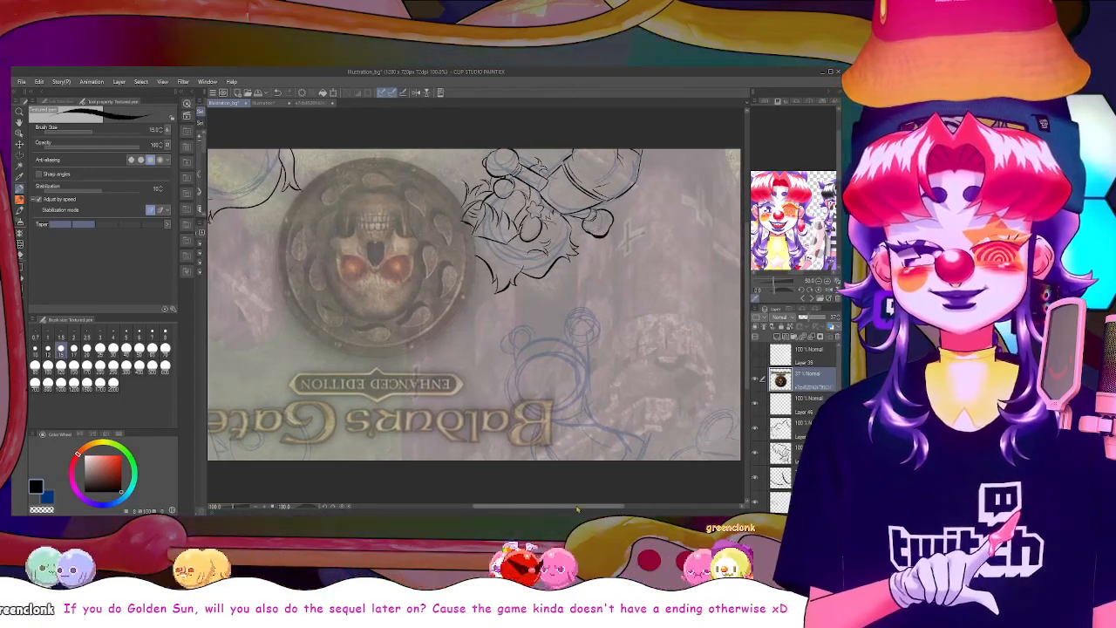
Select the empty layer under Layer 47 and combine the finished outline layers beneath it into one layer
left_click_drag(840, 375, 840, 387)
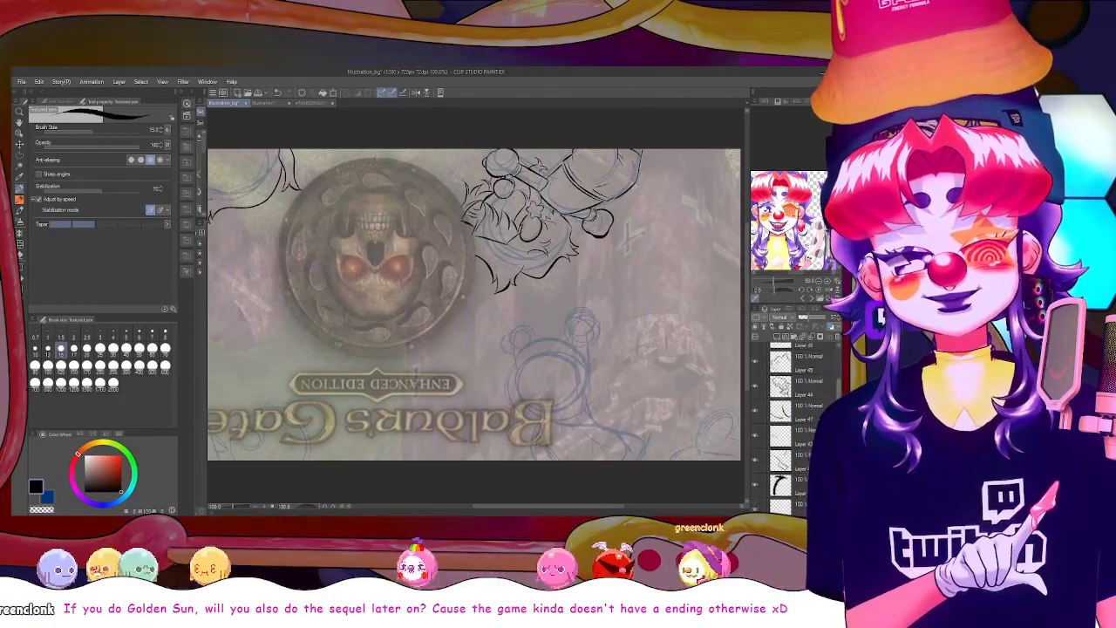
left_click(810, 421)
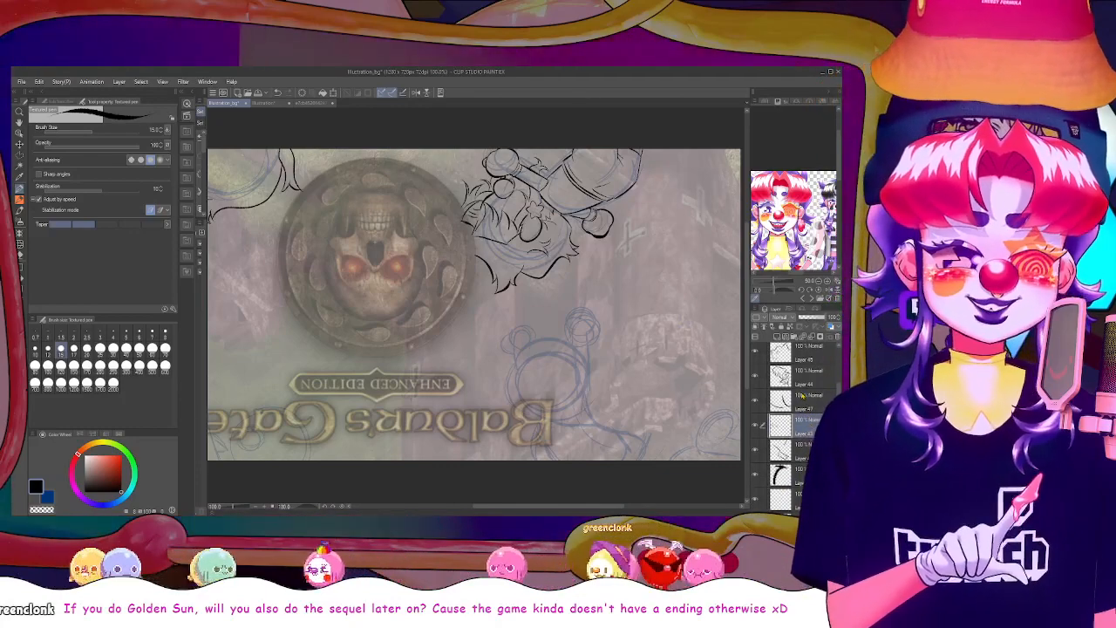
key("Delete")
key("Delete")
key("Delete")
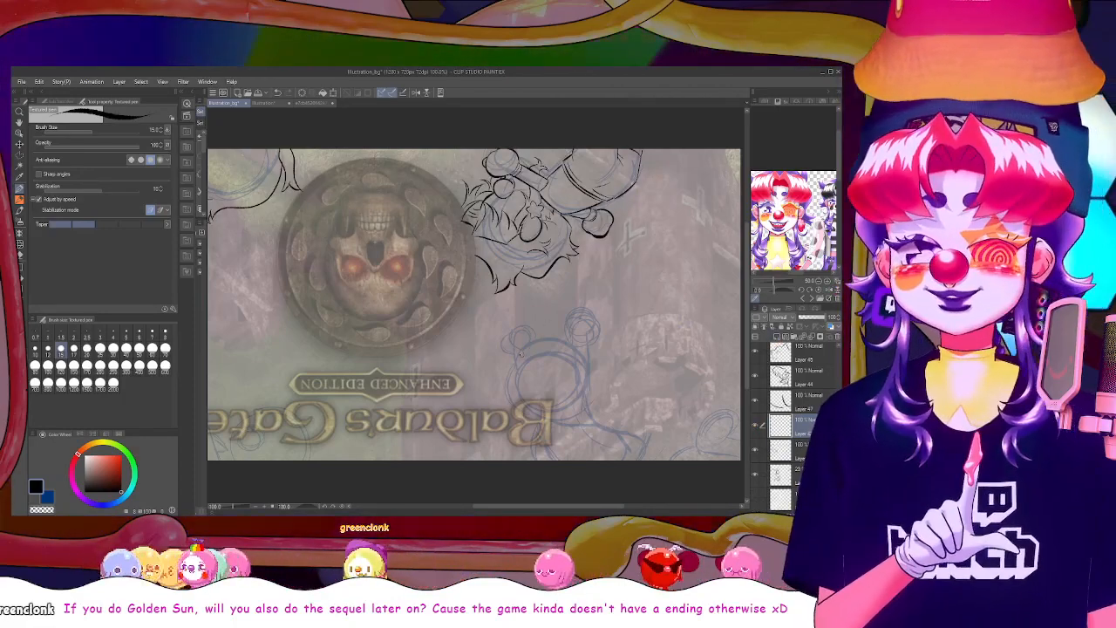
Outline the upper figure's rounded head in black, adding a pointed tuft at the crown and jagged hair down both sides
mouse_move(516, 363)
left_mouse_down()
mouse_move(540, 339)
mouse_move(589, 338)
left_mouse_up()
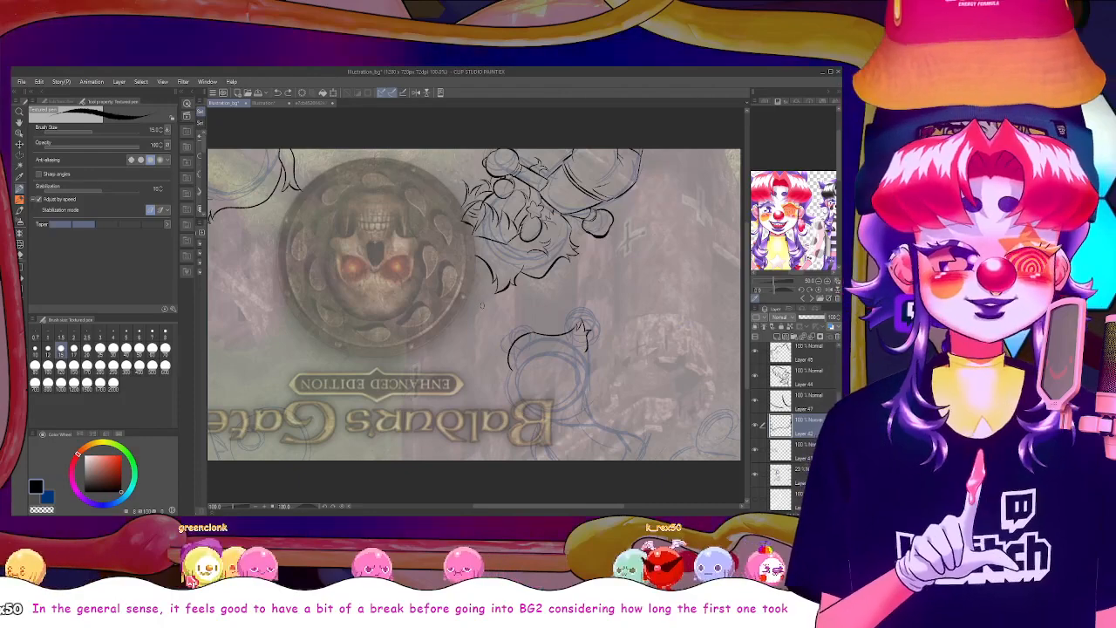
key("ctrl+z")
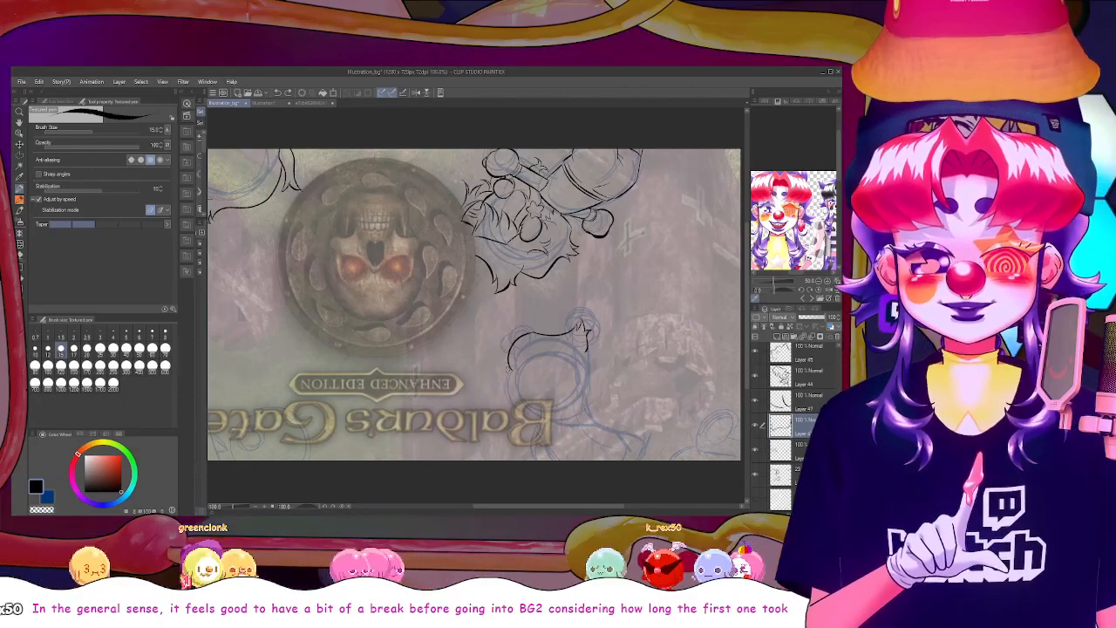
left_click_drag(511, 369, 509, 336)
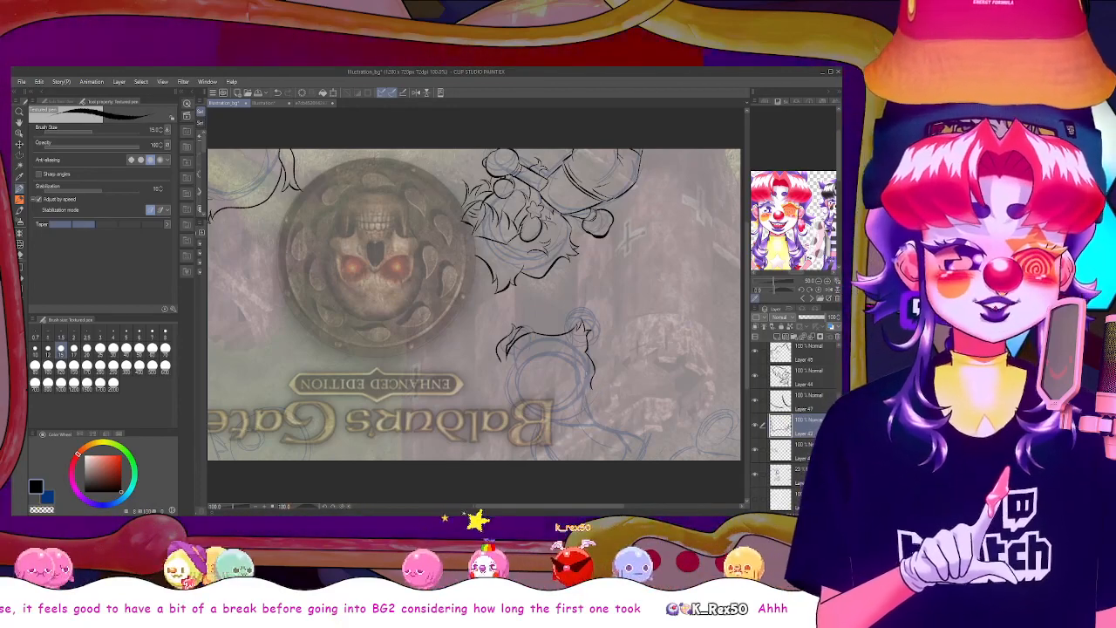
left_click_drag(498, 358, 501, 394)
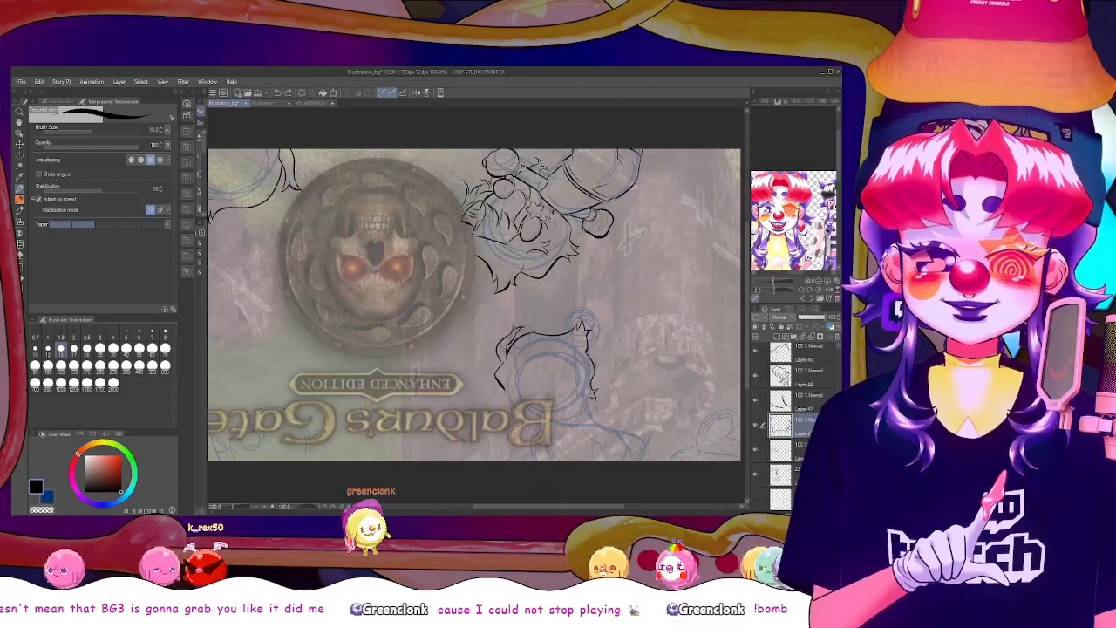
left_click_drag(593, 402, 558, 414)
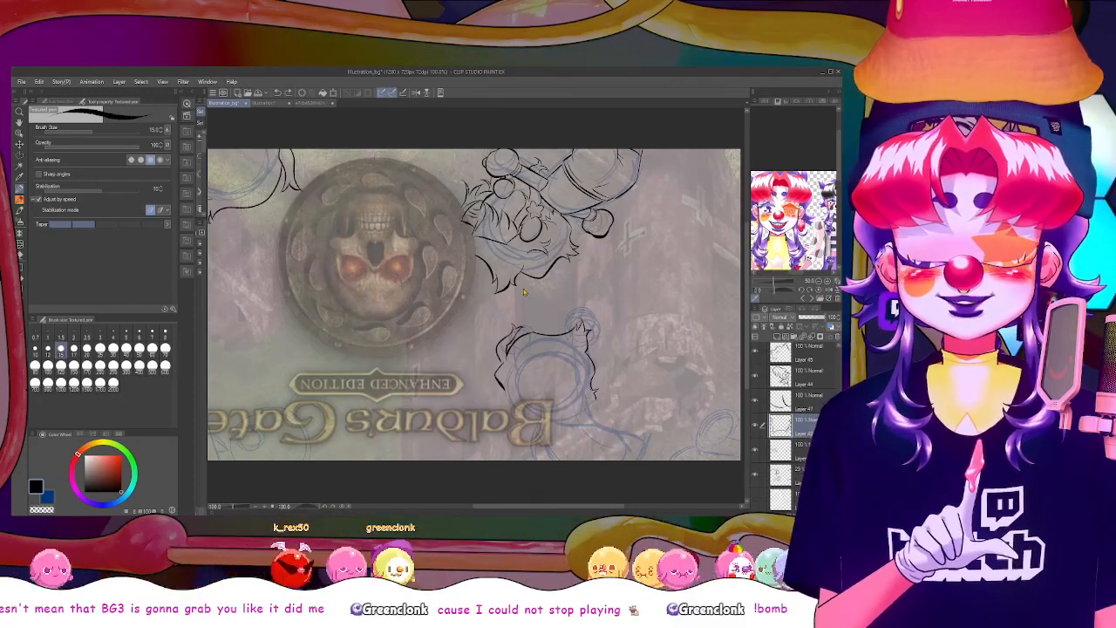
Mirror the view and close the upper figure's hair outline with a side spike, the remaining edge, and small strands
left_click(416, 91)
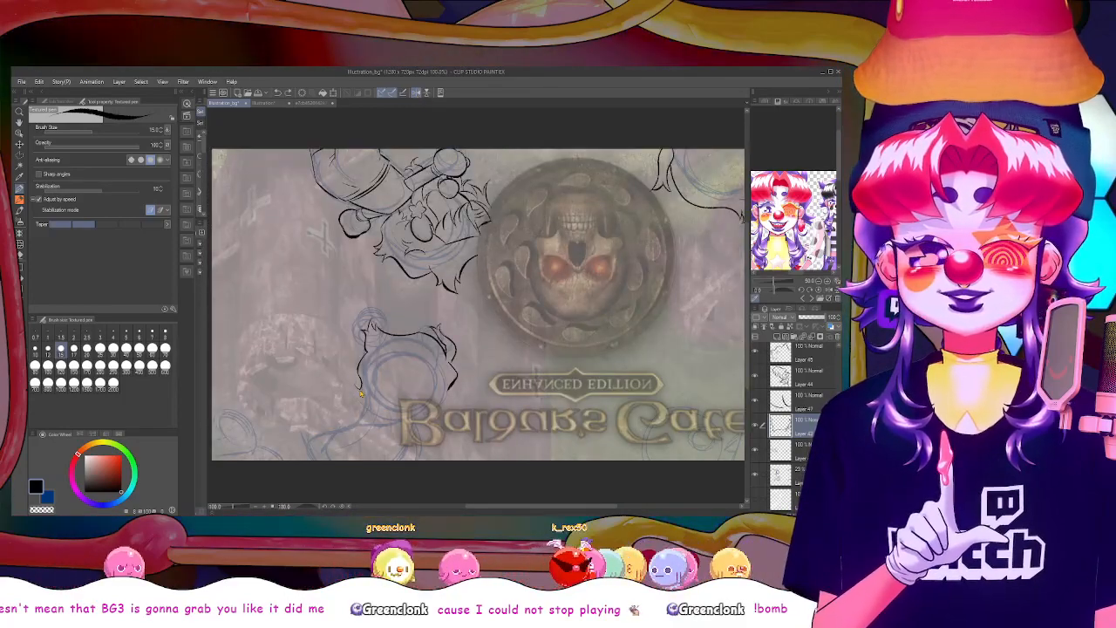
left_click_drag(358, 389, 353, 405)
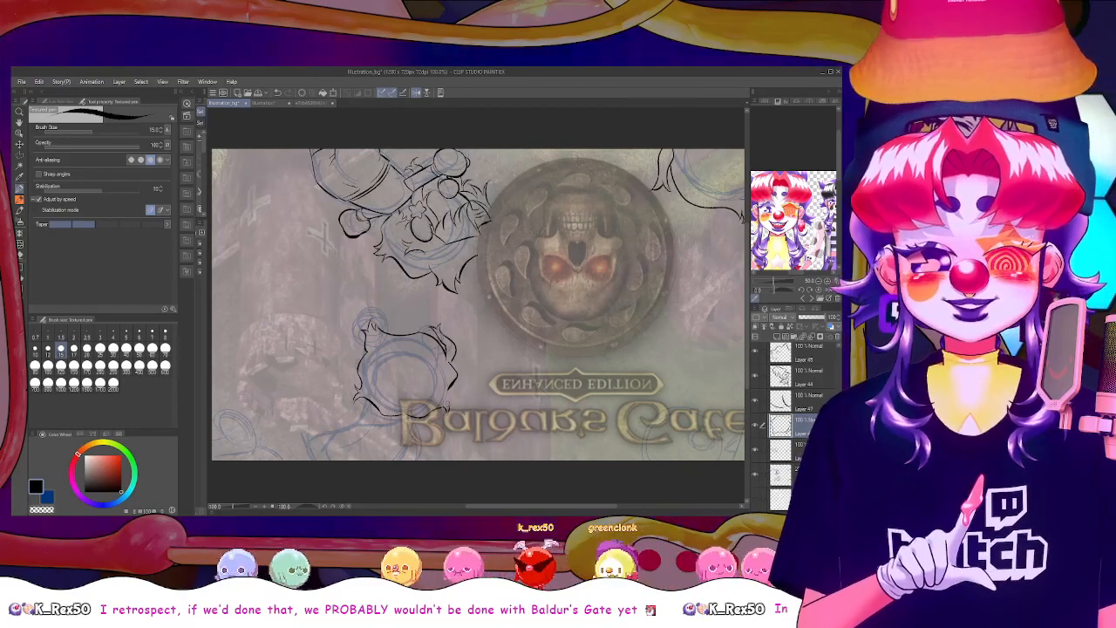
left_click(451, 397, "ctrl+shift")
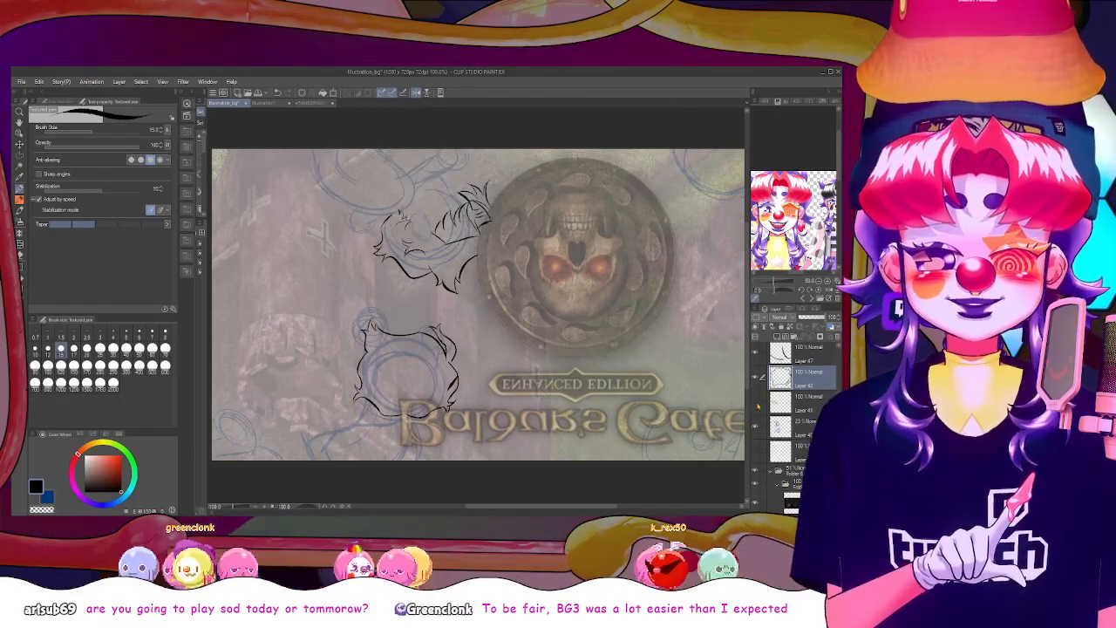
Show the combined outline layer again and toggle the blue sketch layer off and on to check the new line work
left_click(756, 403)
left_click(756, 426)
left_click(756, 426)
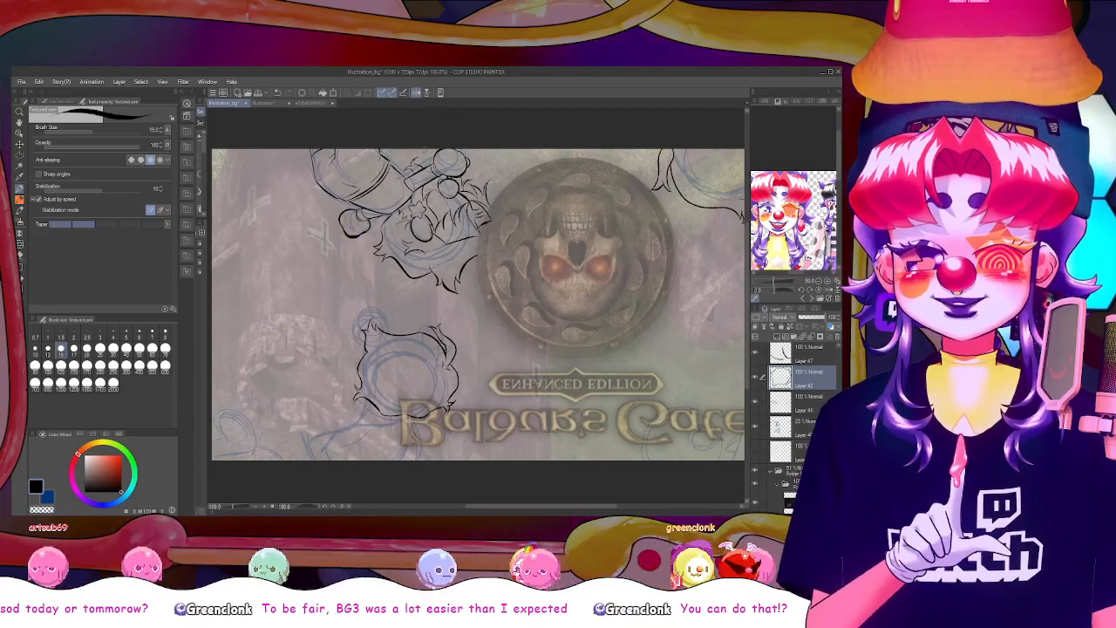
Turn the view upright but mirrored, and add a small scalloped trim along the crown of the upper figure's hair
left_click(417, 93)
left_click(415, 94)
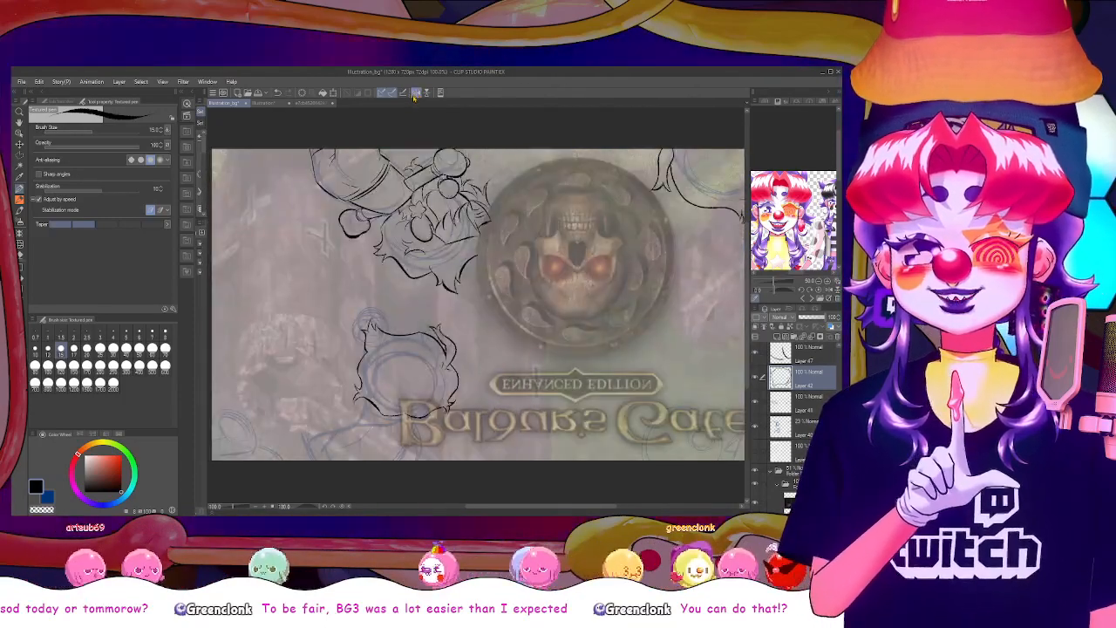
left_click(427, 94)
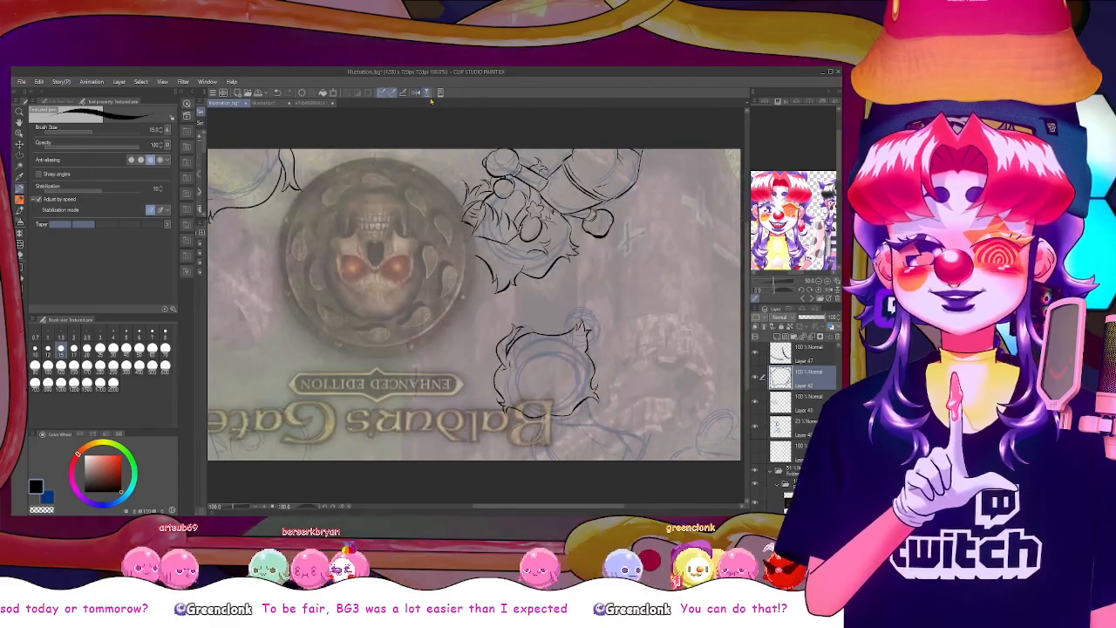
left_click(428, 93)
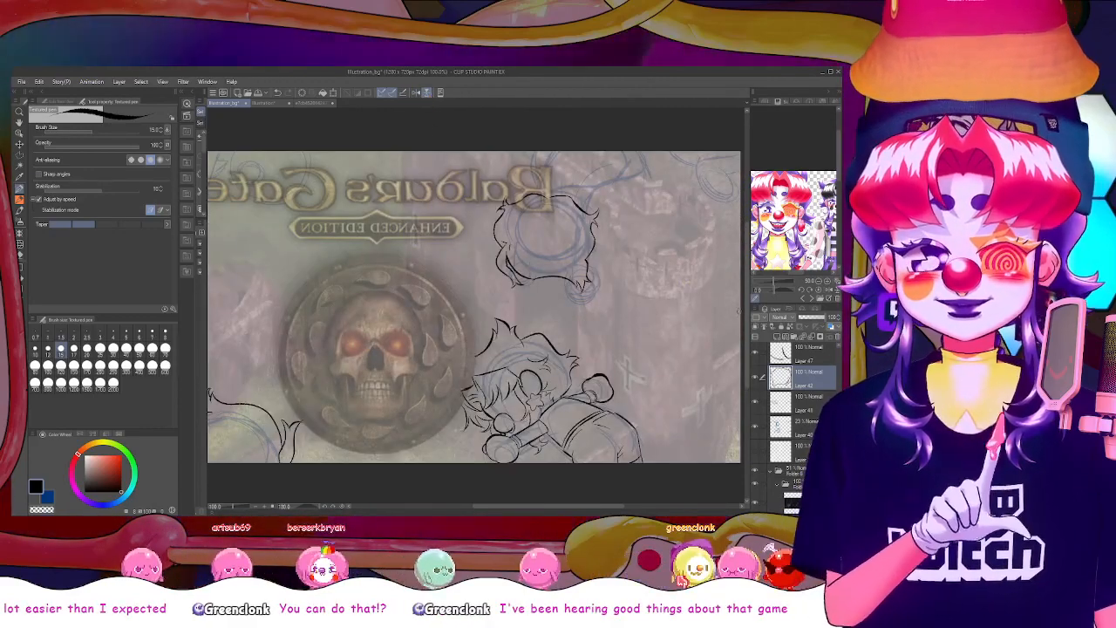
left_click_drag(748, 323, 749, 294)
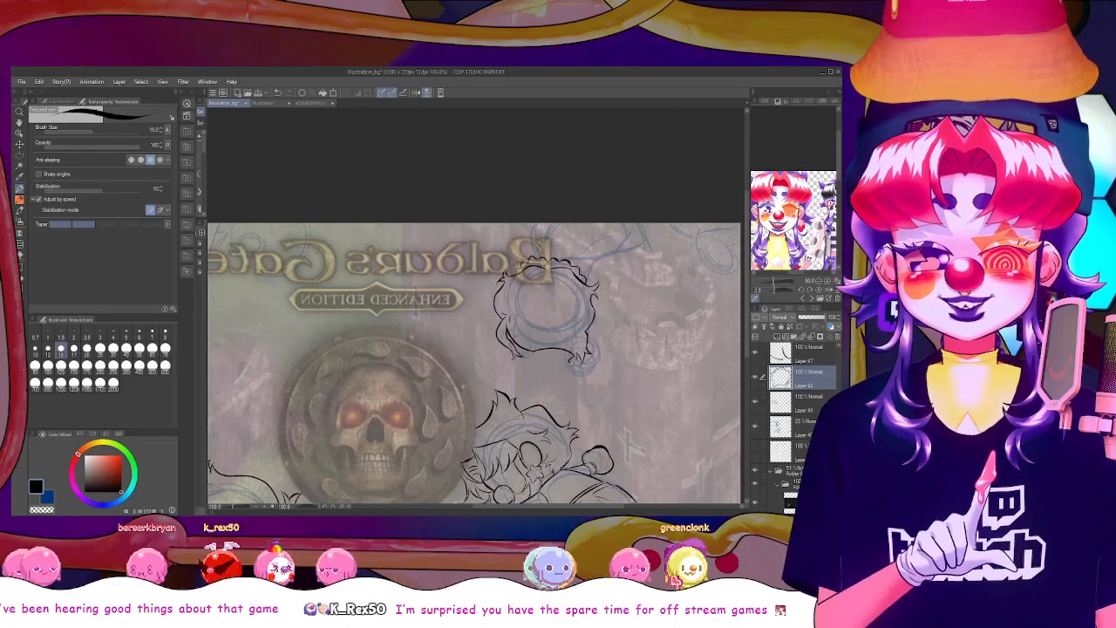
Draw a thin black braid hanging from the lower edge of the upper figure's hair
left_click_drag(572, 374, 574, 391)
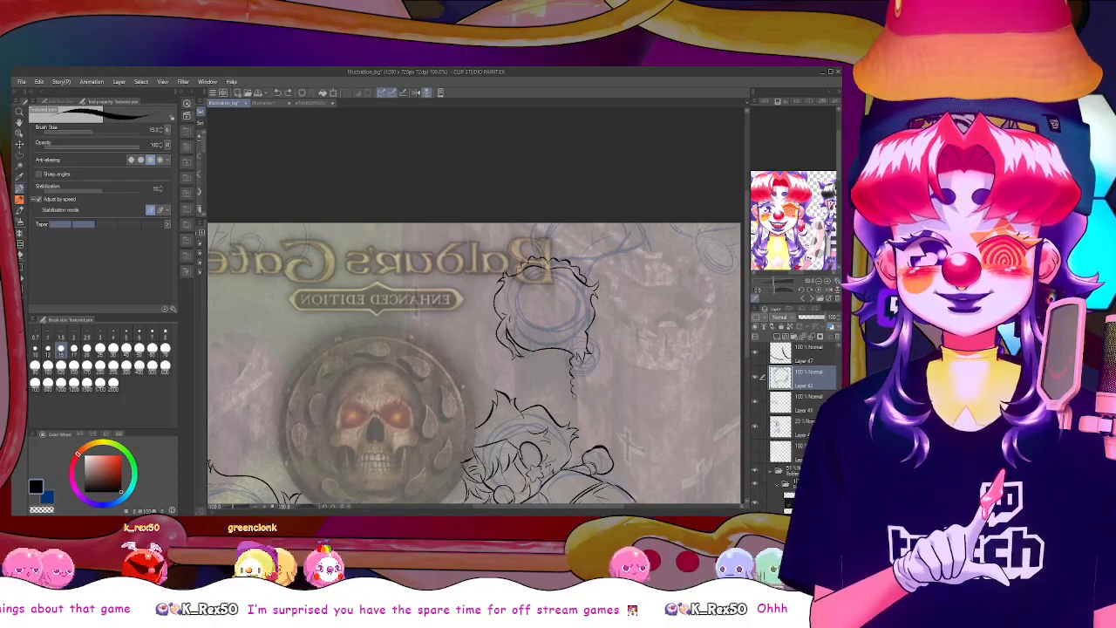
left_click_drag(576, 404, 577, 416)
key("ctrl+z")
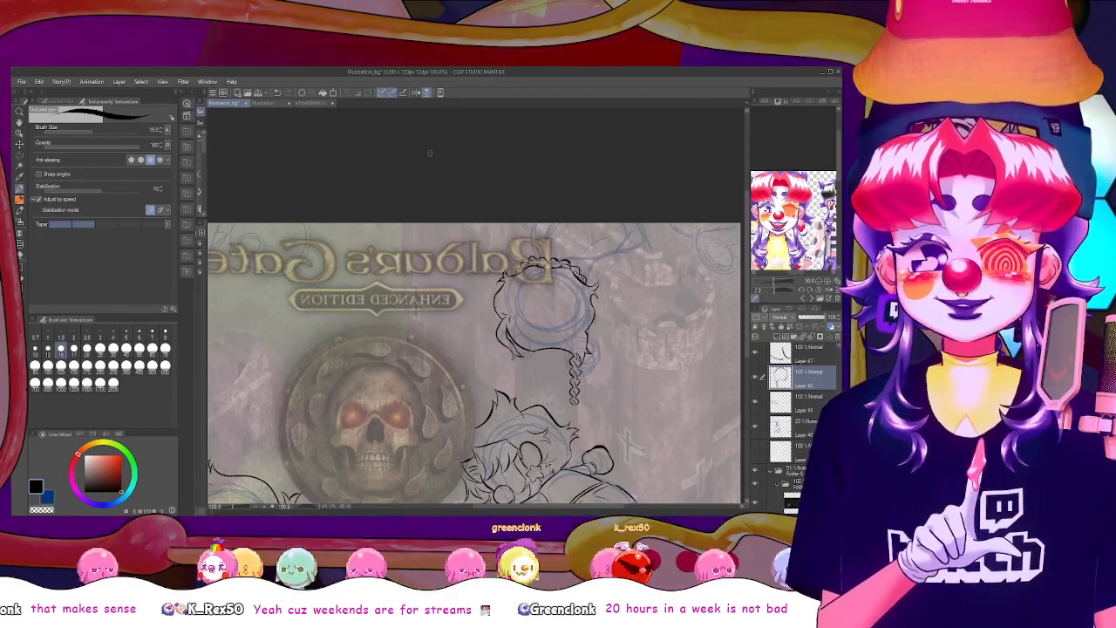
Check the braid with the view flipped, and add a matching one on the other side of the head using a new layer
left_click(427, 92)
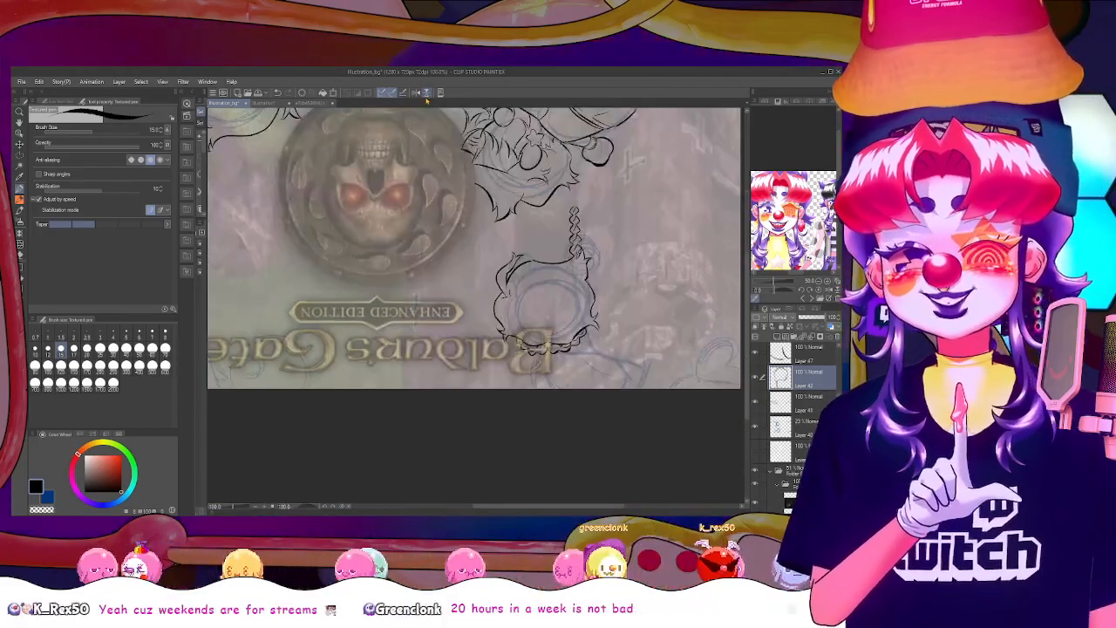
left_click(426, 92)
left_click(416, 92)
left_click(416, 92)
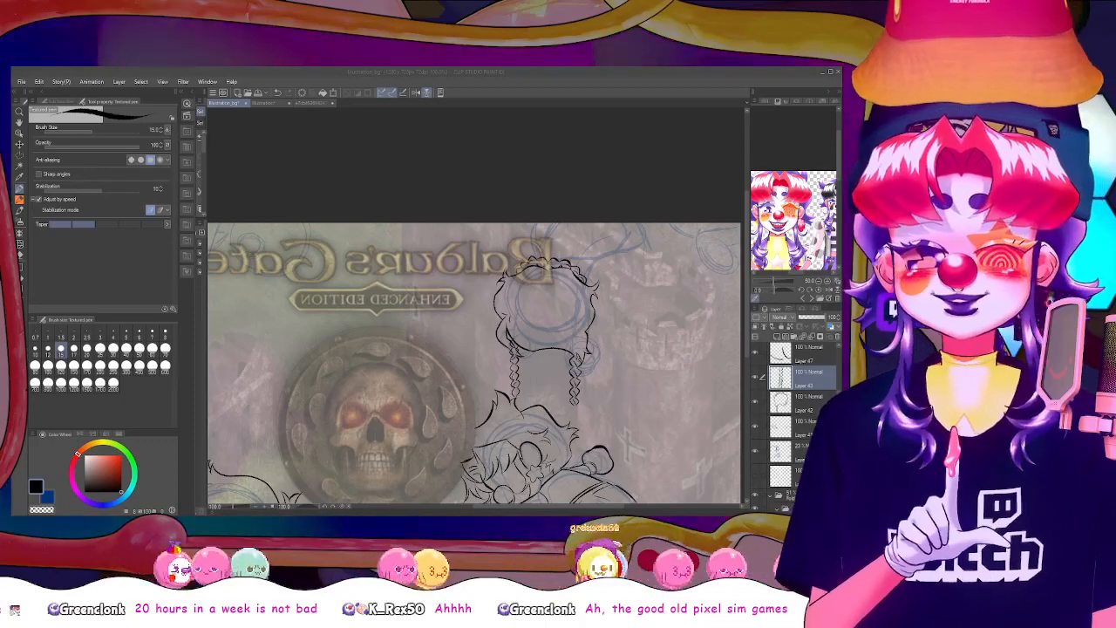
Refine the two braids with the eraser and pen, adding a curled end to one and small curls above the crown
left_click(435, 353)
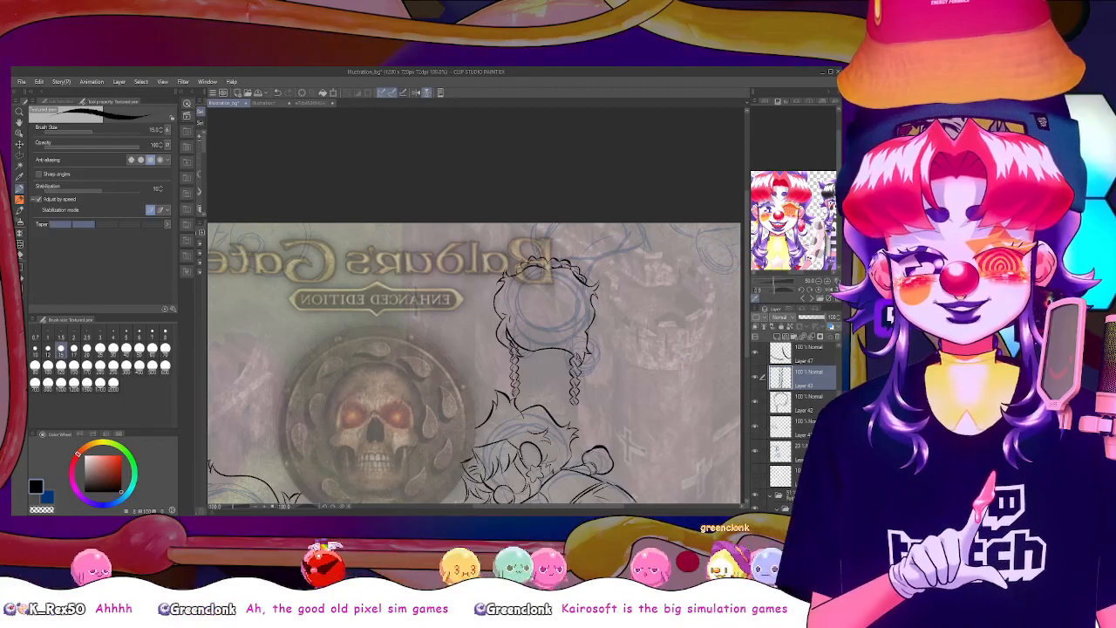
key("e")
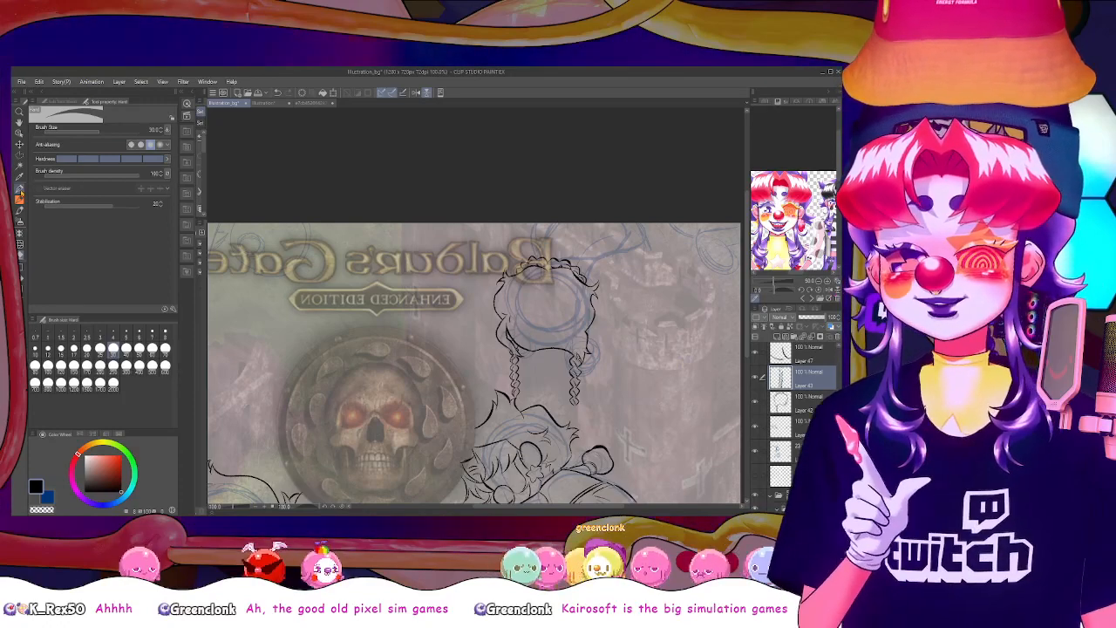
key("p")
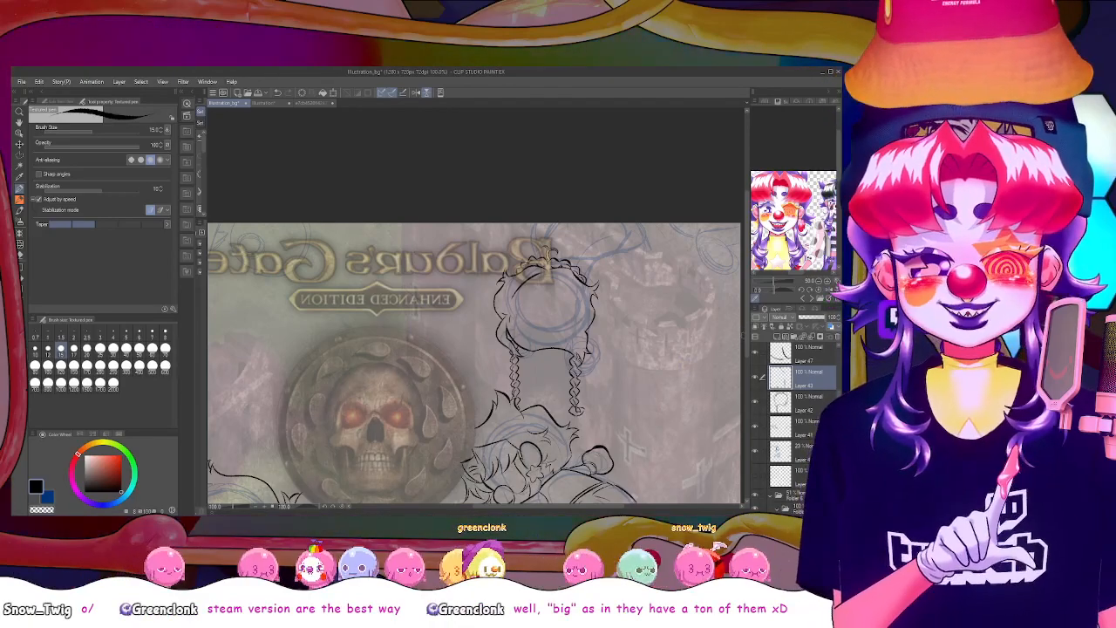
left_click_drag(747, 336, 747, 369)
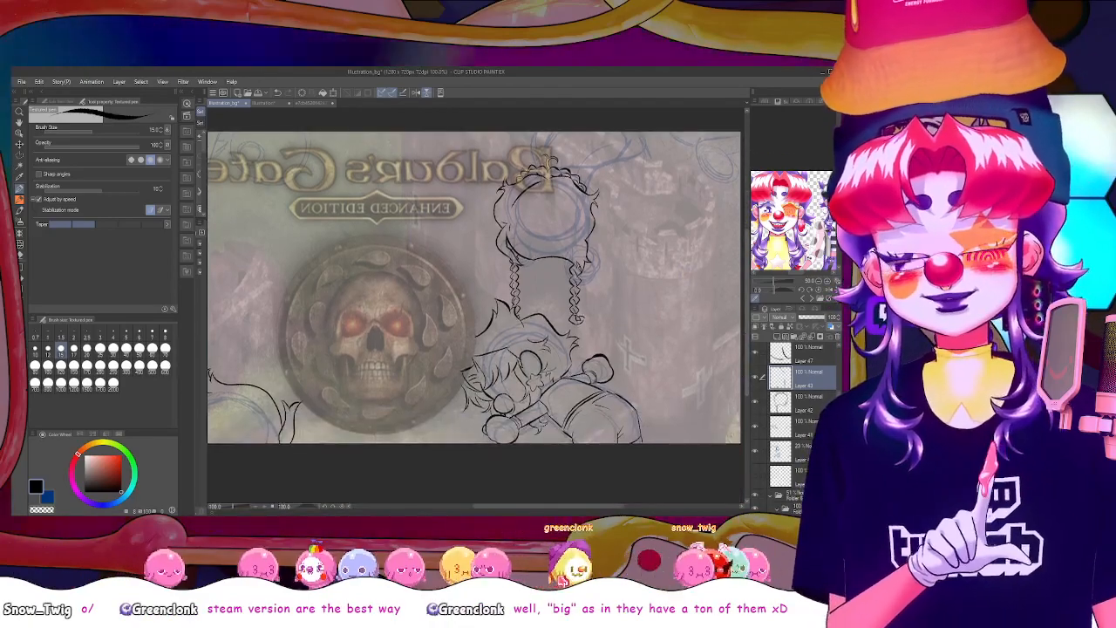
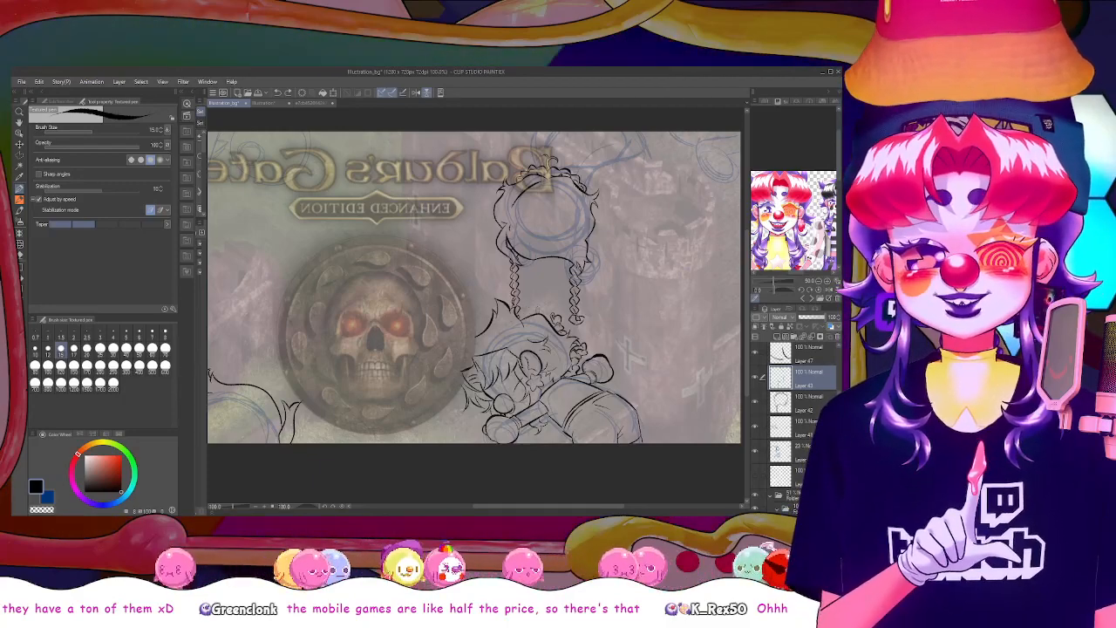
Examine the braids and the overall layout of the mirrored drawing, both as a whole and up close
scroll(538, 315, "down", 2)
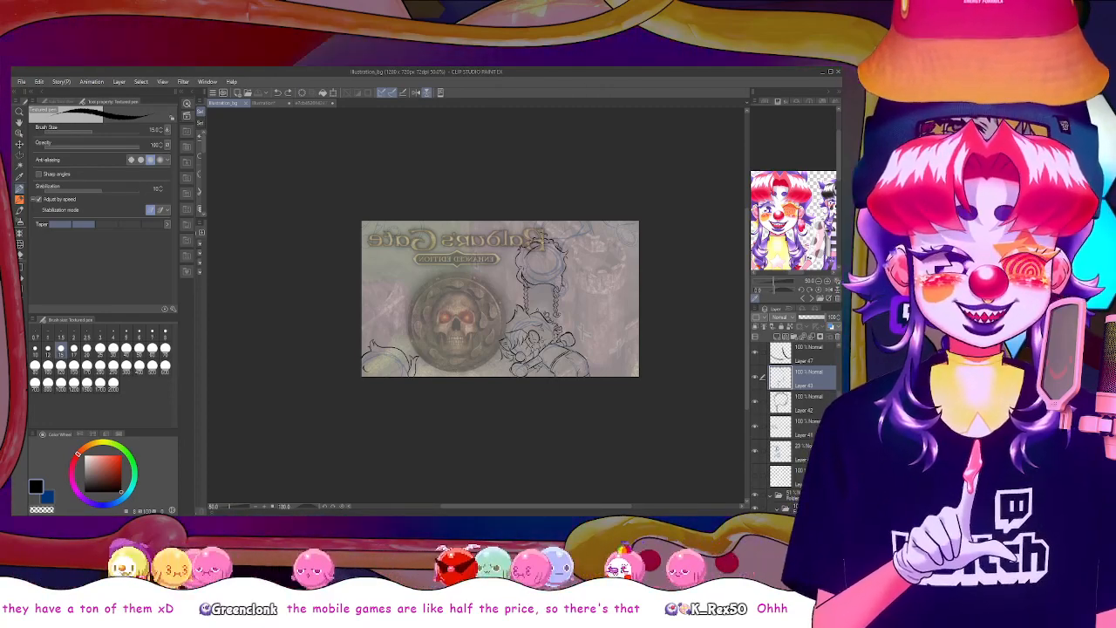
scroll(539, 312, "up", 2)
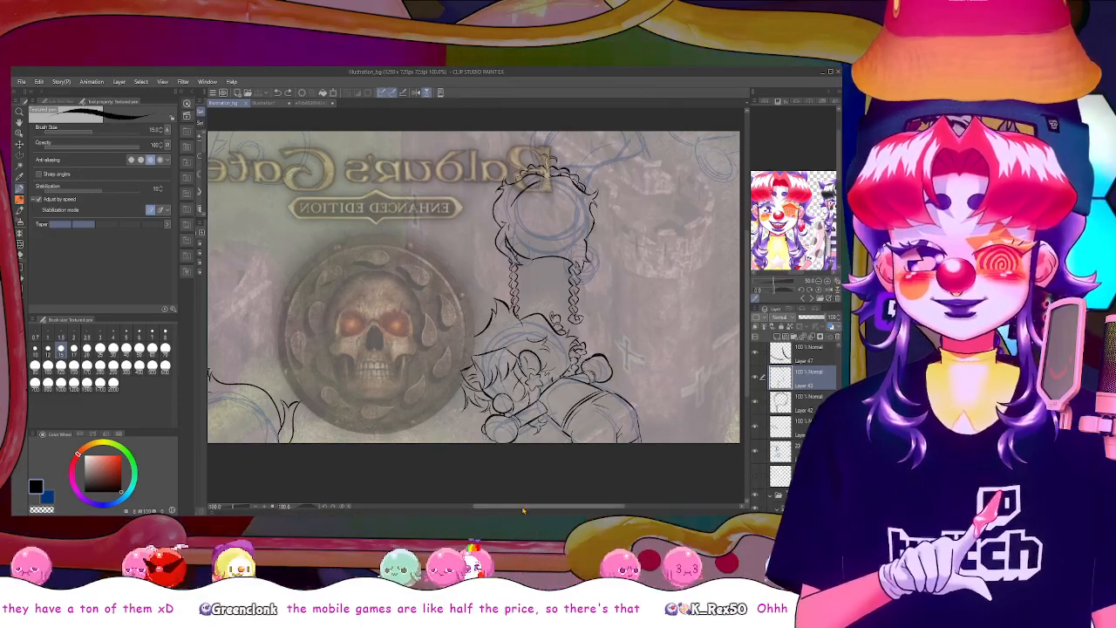
mouse_move(523, 506)
left_mouse_down()
mouse_move(514, 506)
mouse_move(533, 506)
left_mouse_up()
left_click_drag(746, 349, 747, 336)
left_click_drag(574, 508, 547, 507)
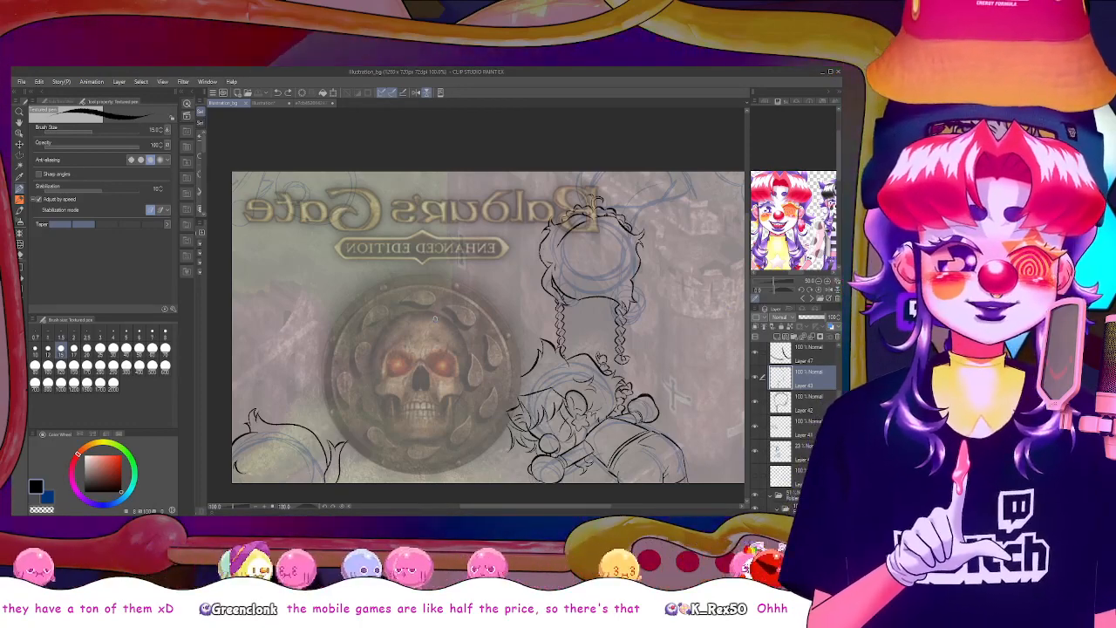
left_click_drag(747, 337, 748, 318)
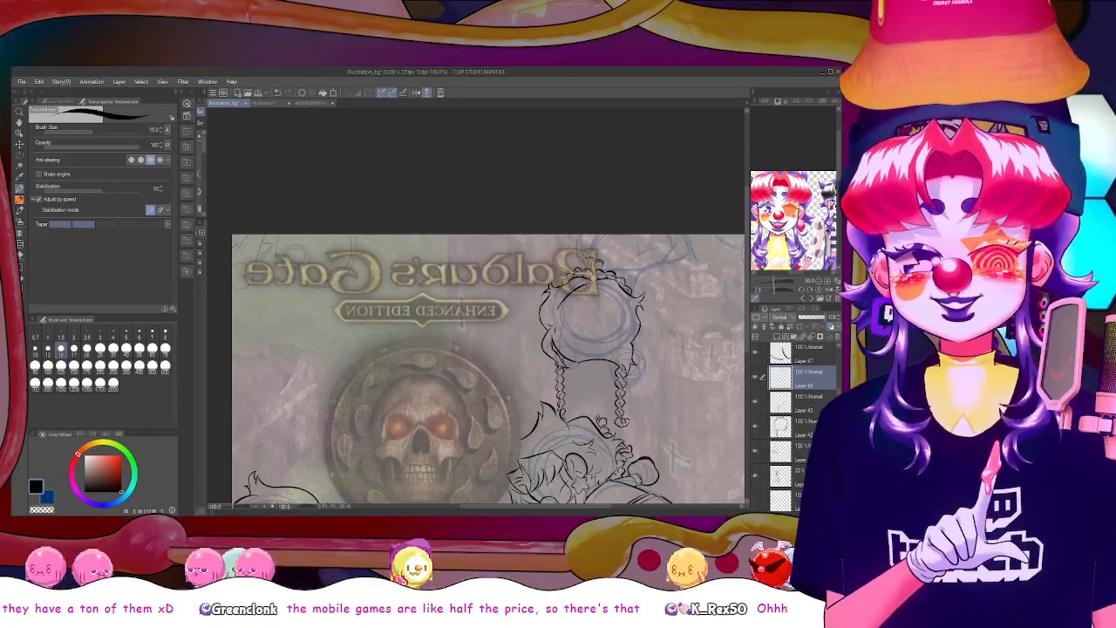
scroll(589, 237, "down", 3)
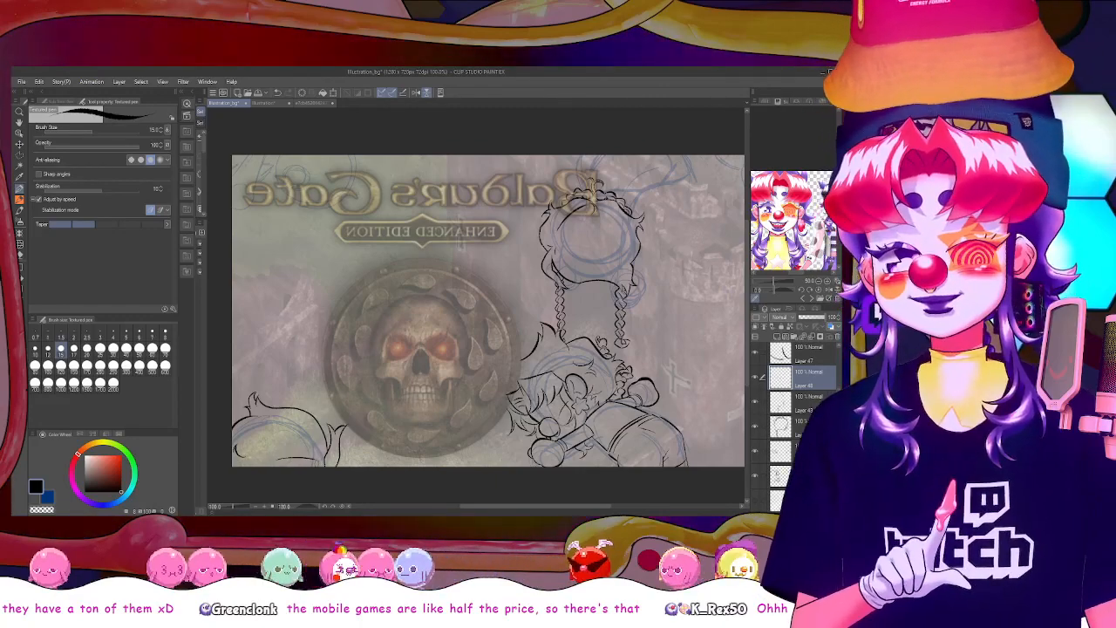
left_click_drag(748, 262, 748, 247)
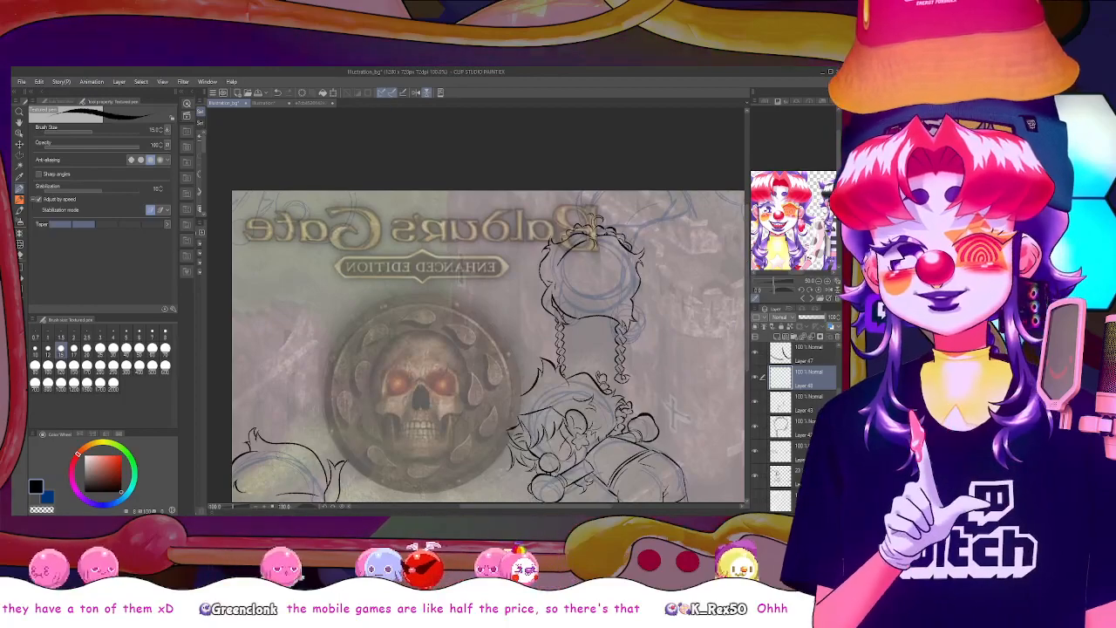
Rotate the canvas diagonally and ink the first outline of the arm raised above the upper figure's head
left_click(302, 508)
mouse_move(302, 509)
left_mouse_down()
mouse_move(316, 510)
mouse_move(294, 510)
left_mouse_up()
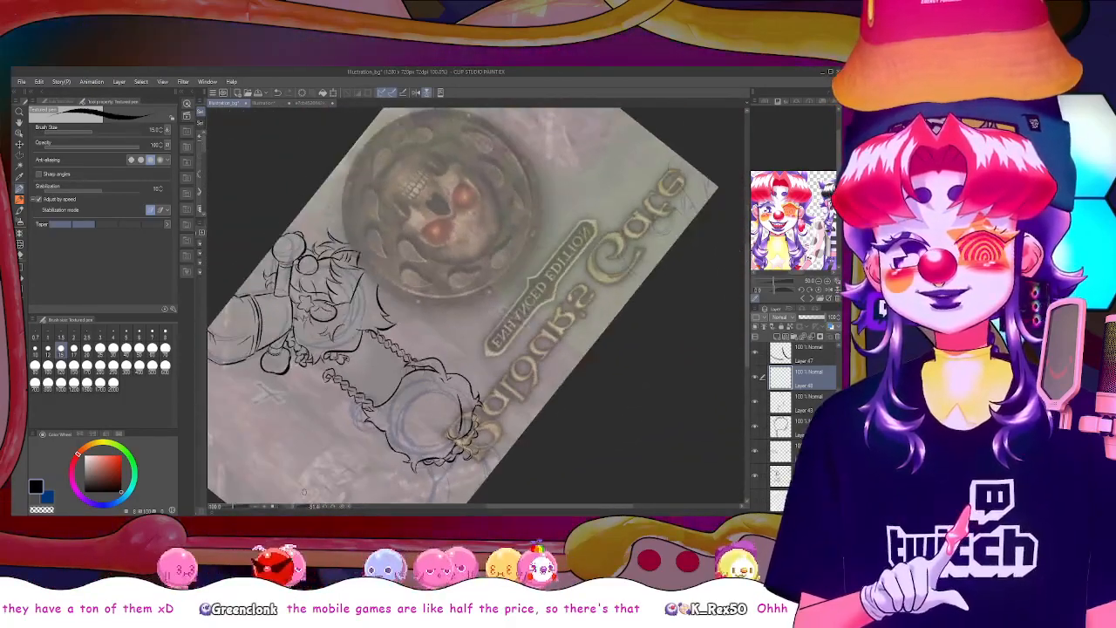
left_click_drag(748, 313, 748, 329)
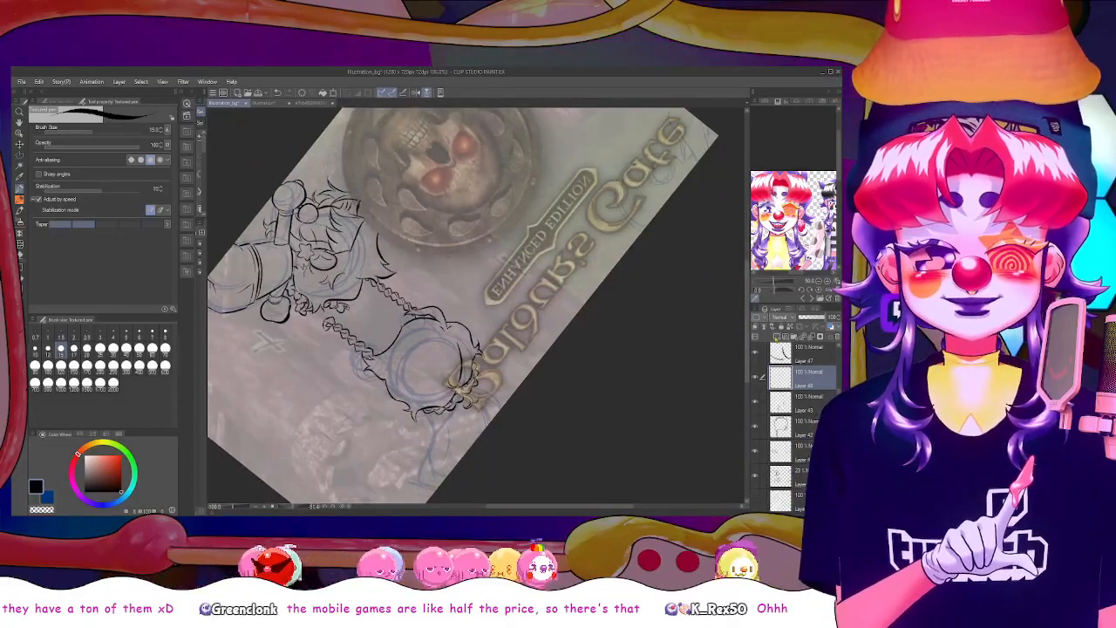
left_click_drag(580, 504, 541, 503)
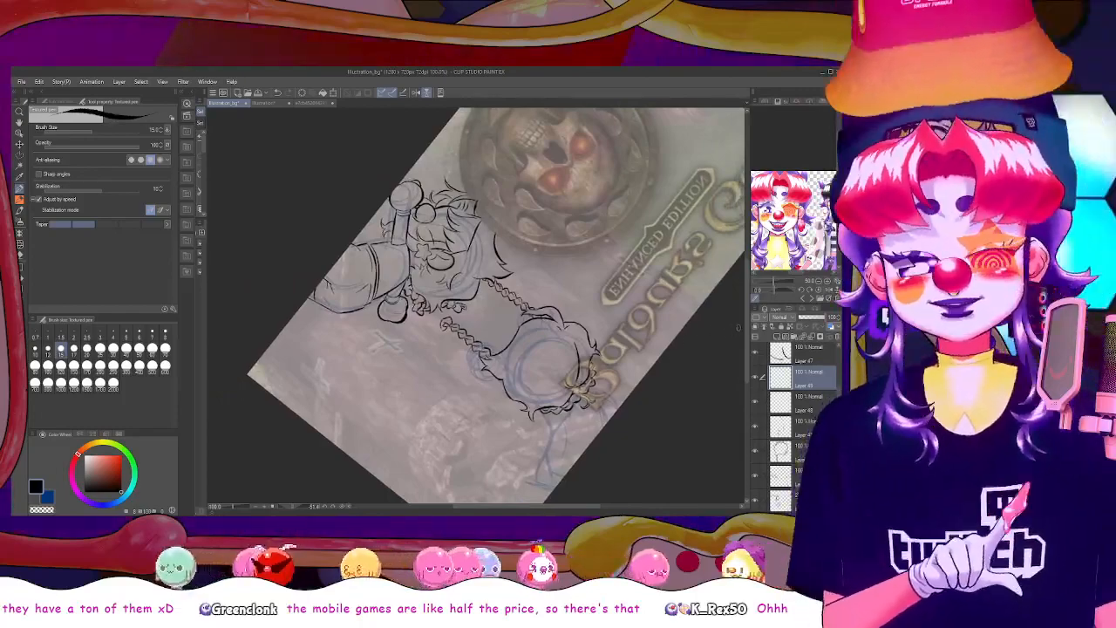
left_click_drag(748, 328, 748, 337)
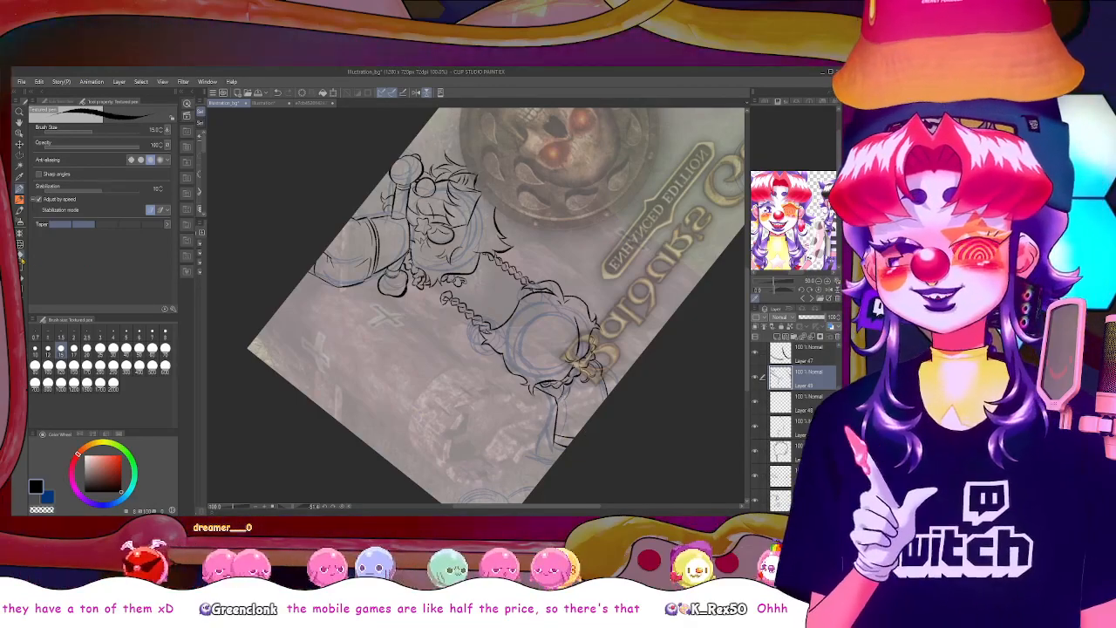
Erase the far end of the raised arm and redraw it shorter with a banded cuff and a rough hand
key("e")
left_click_drag(578, 444, 558, 434)
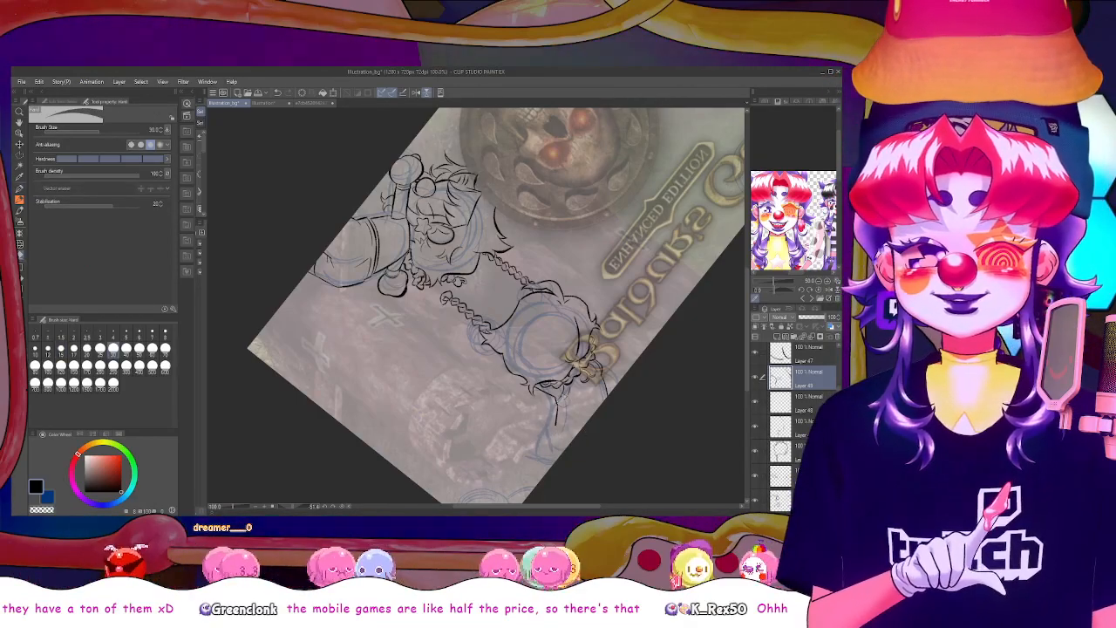
key("p")
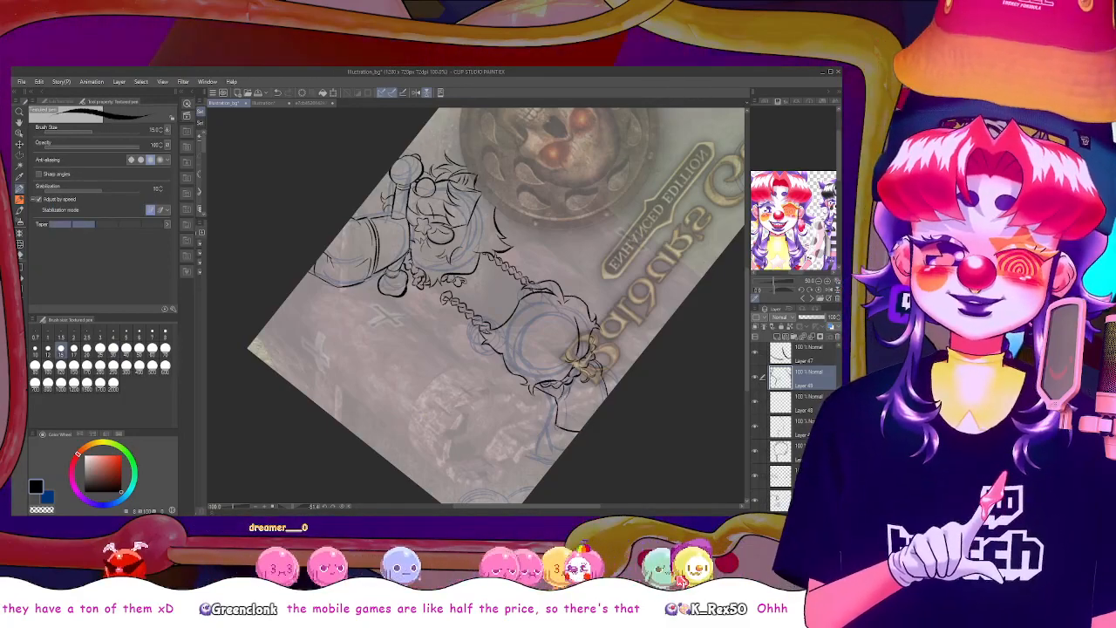
left_click_drag(576, 436, 582, 435)
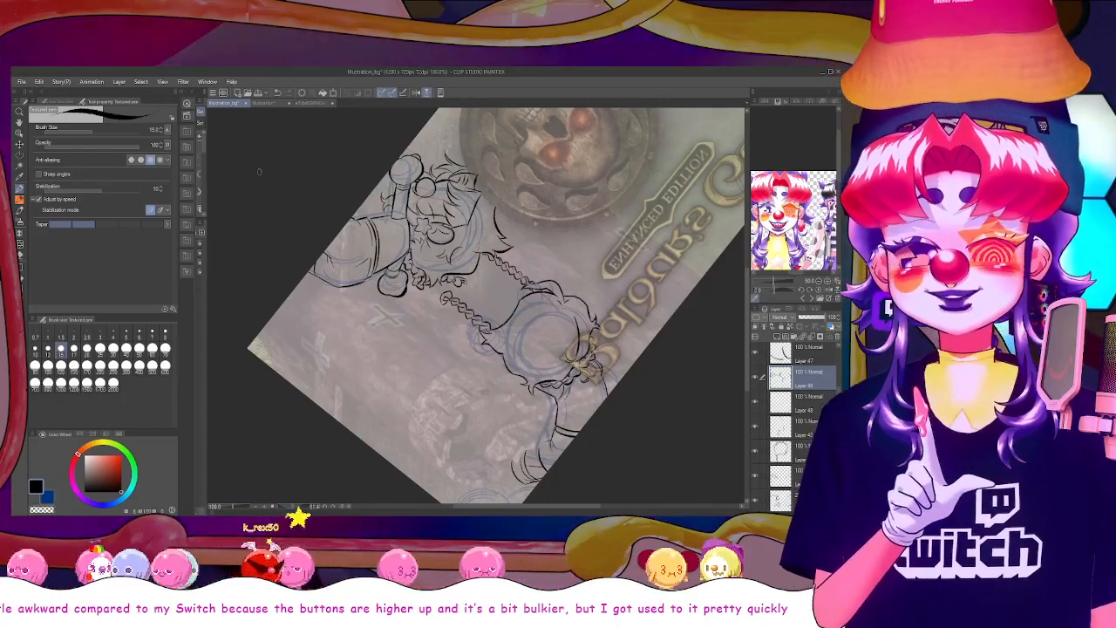
Turn the canvas back upright and erase the rough hand strokes beyond the raised arm's cuff
left_click_drag(298, 507, 316, 507)
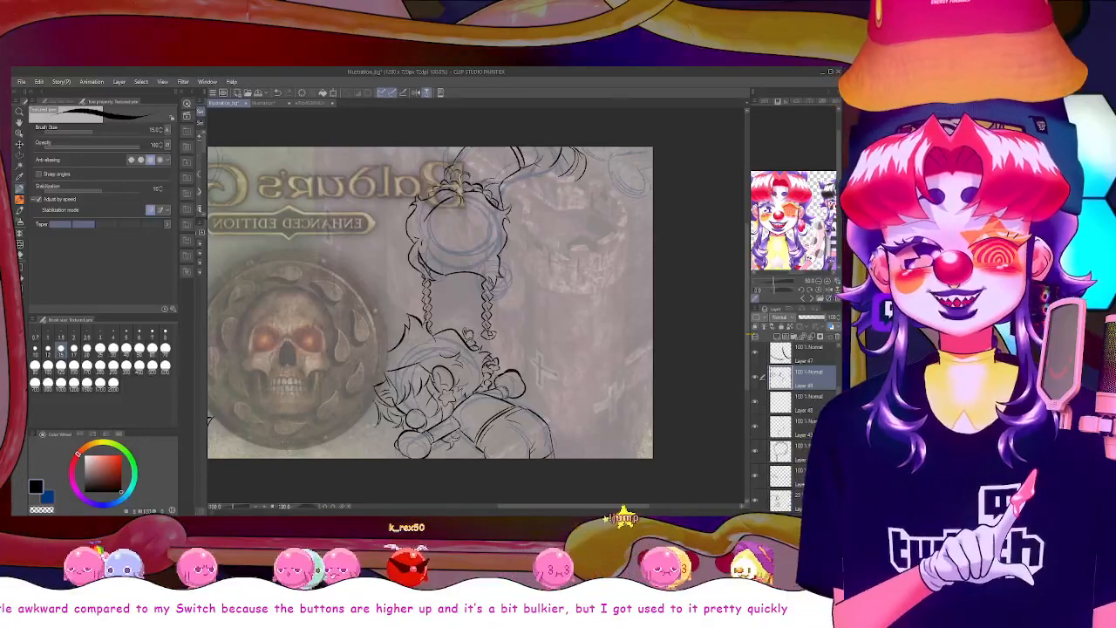
scroll(709, 287, "up", 3)
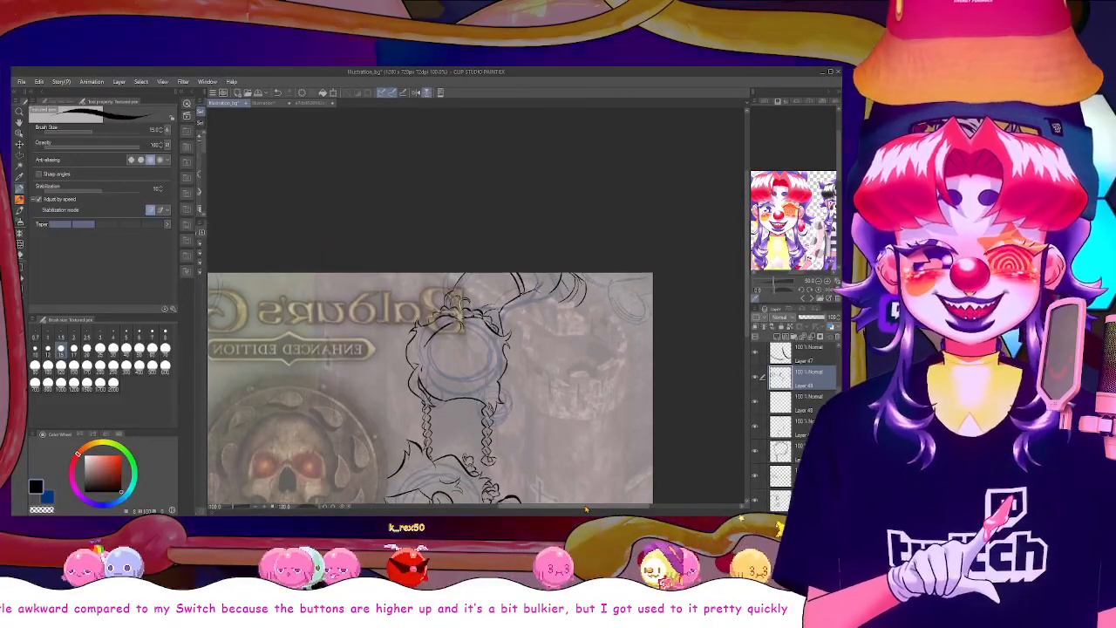
left_click_drag(586, 507, 569, 507)
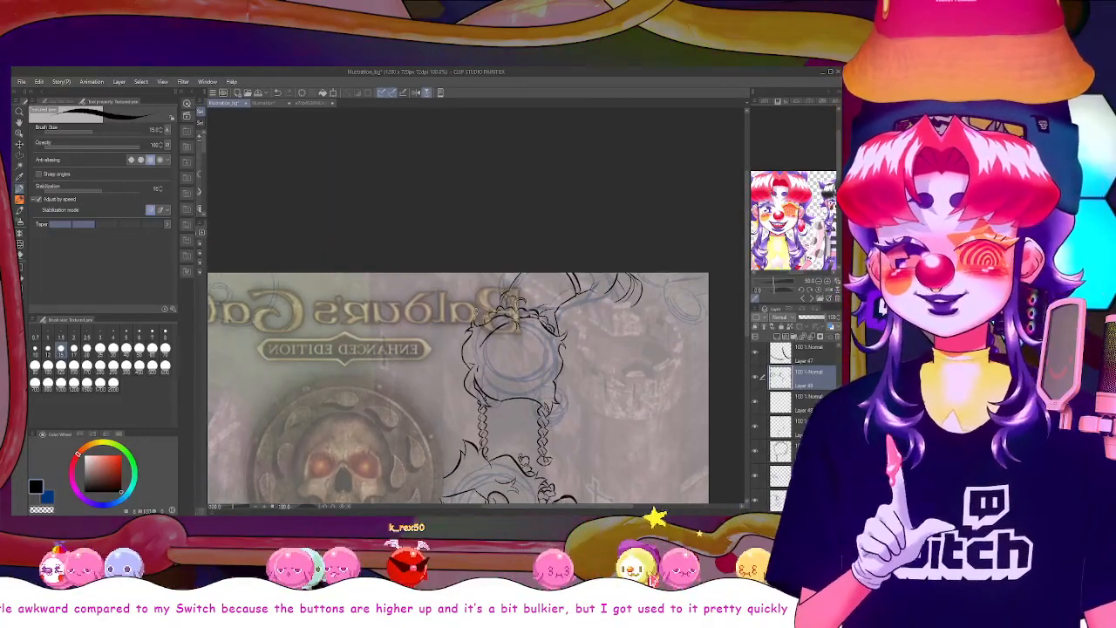
left_click_drag(107, 464, 122, 493)
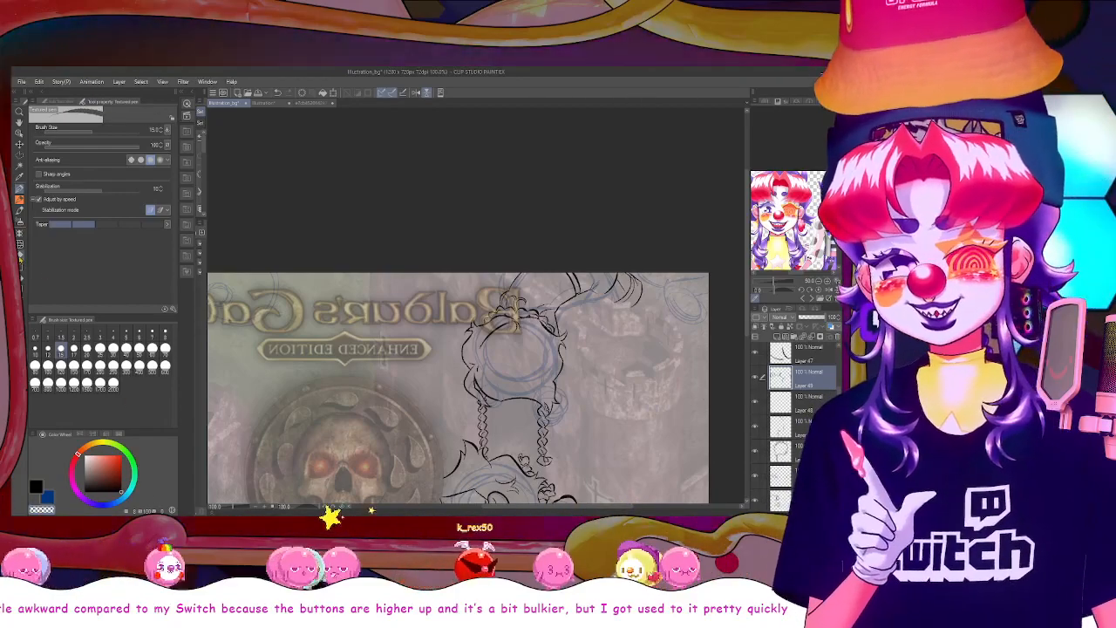
left_click(19, 255)
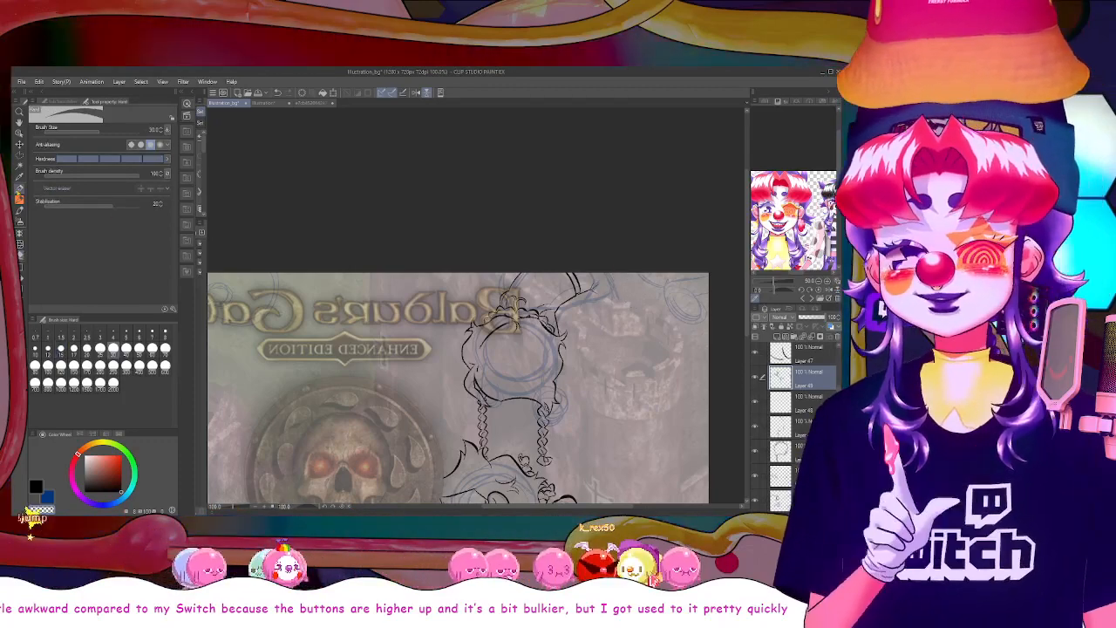
Draw new curved hand lines in black on a new layer beyond the raised arm's cuff
key("alt")
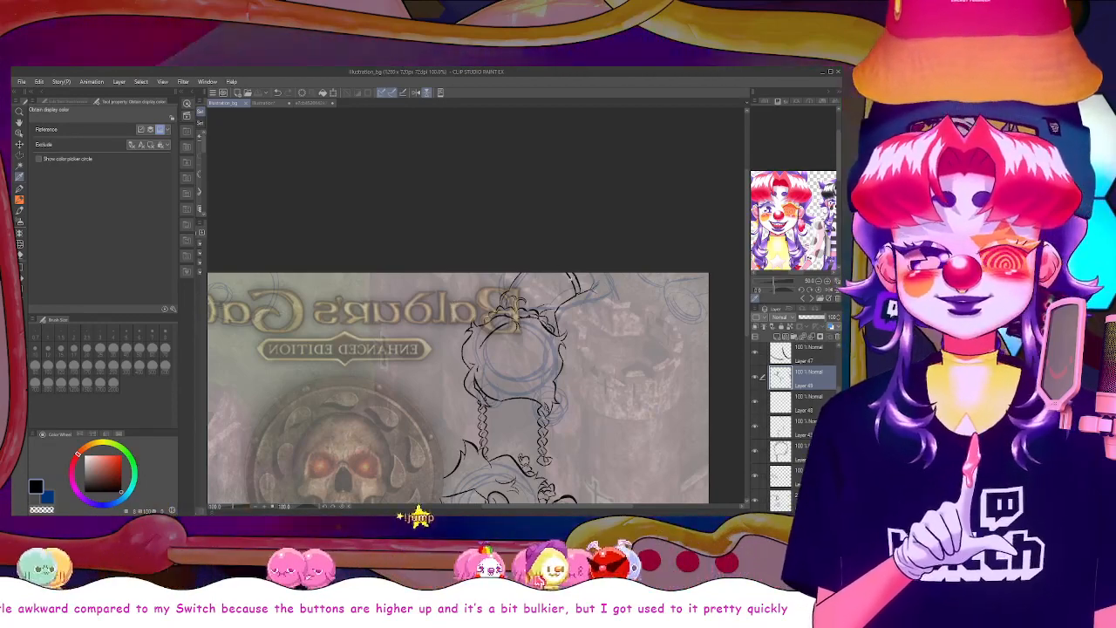
left_click(22, 191)
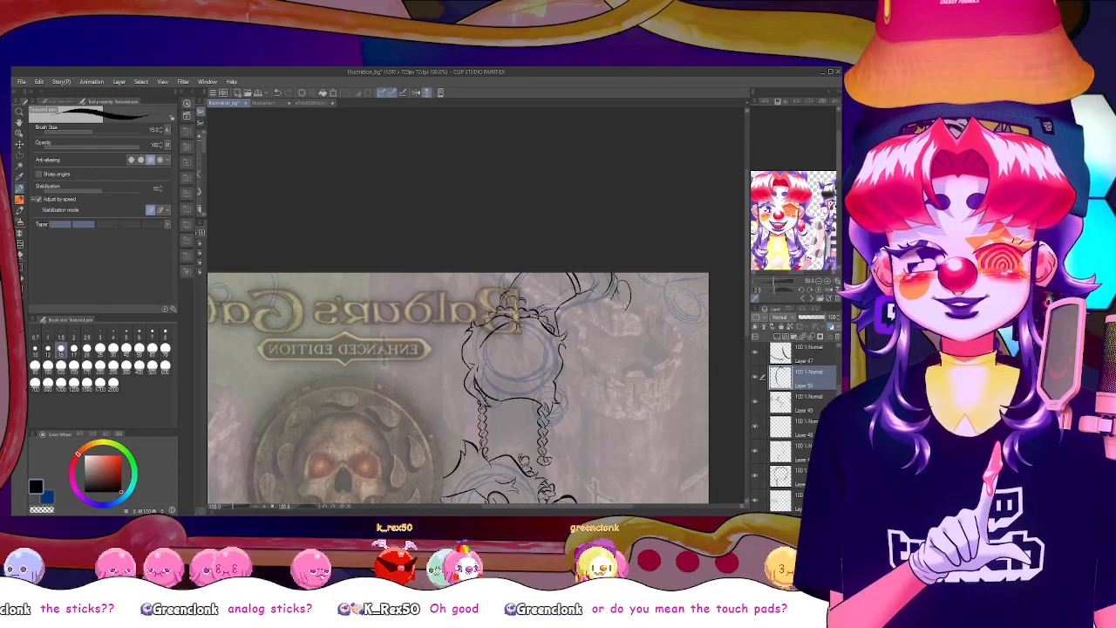
left_click_drag(614, 277, 624, 313)
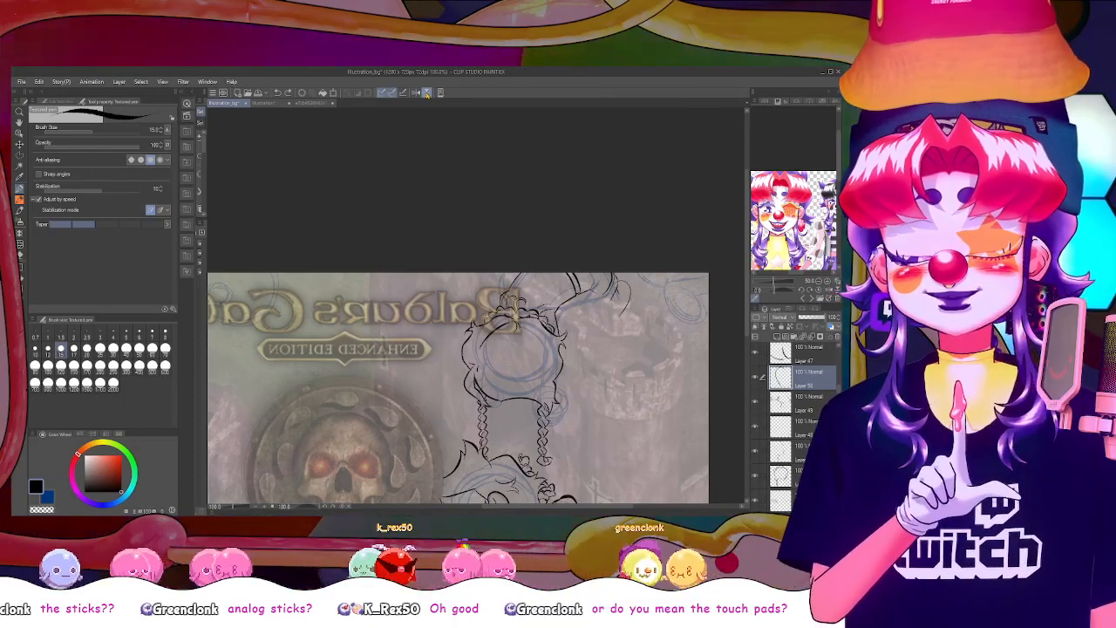
Check the new hand with the view flipped both ways, and add more short curved finger lines to it
left_click(417, 94)
left_click(417, 94)
left_click(418, 94)
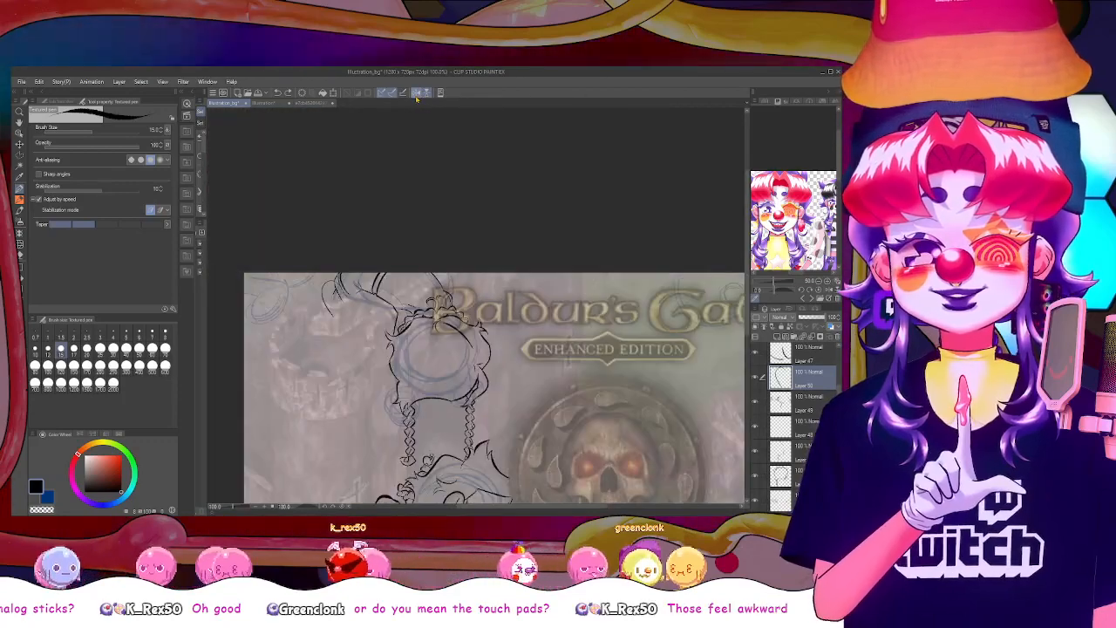
left_click(417, 95)
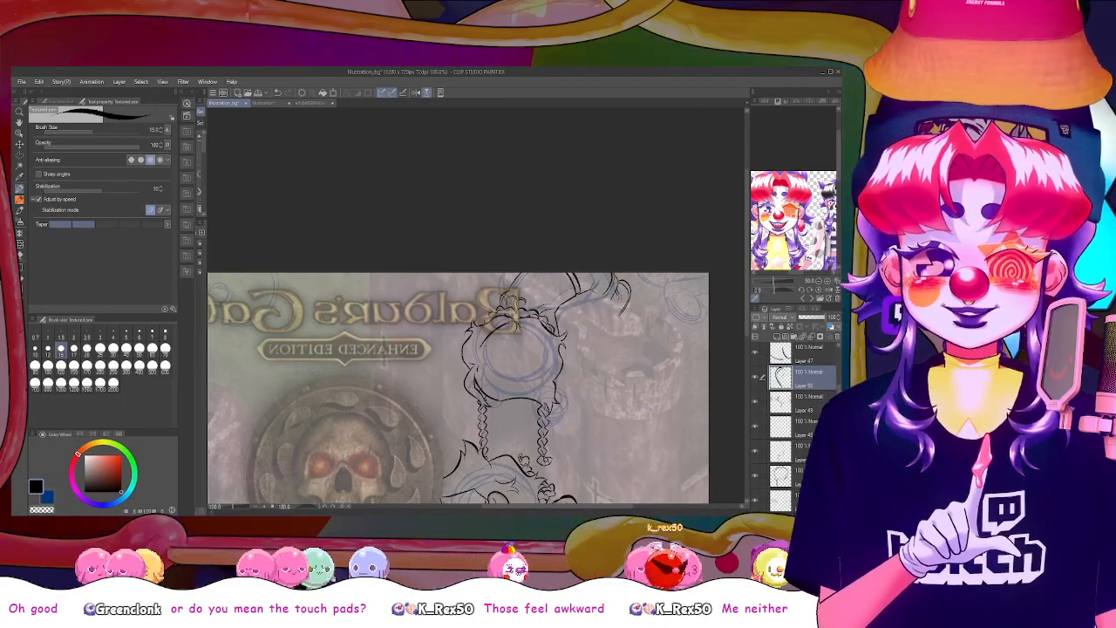
left_click_drag(620, 295, 624, 305)
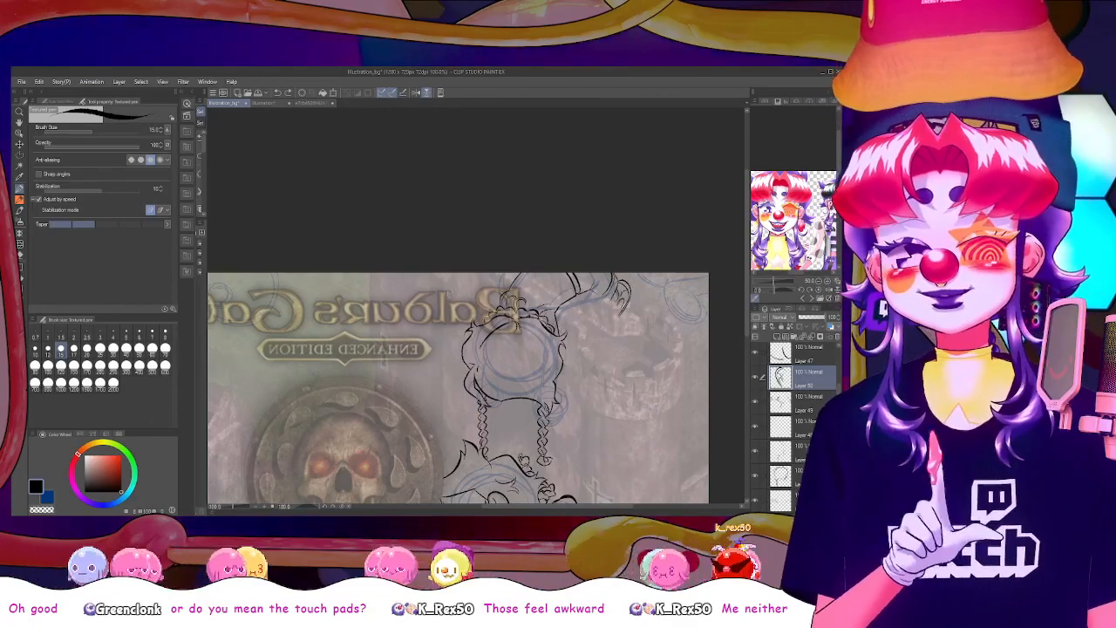
Review the whole composition and make the dark gatehouse picture layer near the end of the layer stack active
scroll(749, 357, "down", 3)
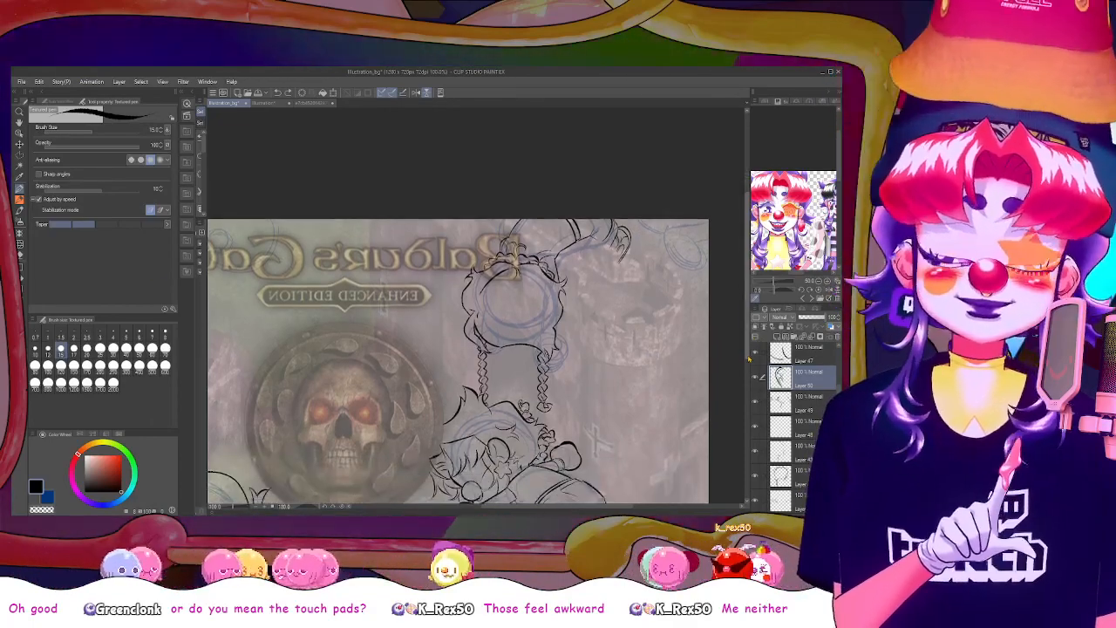
left_click_drag(748, 358, 746, 380)
scroll(741, 380, "down", 1)
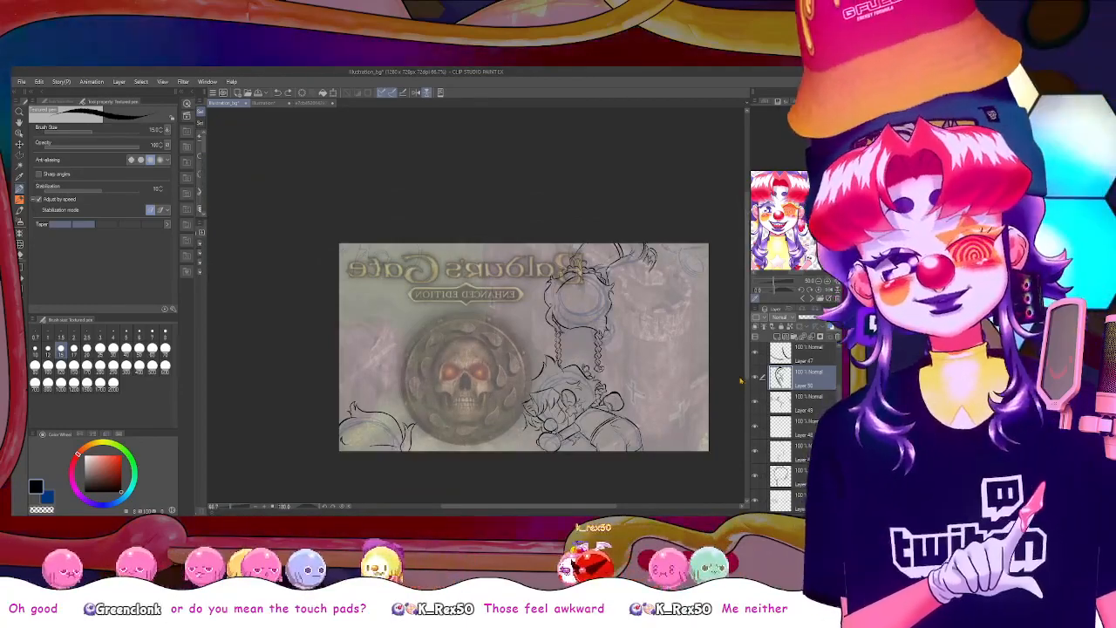
scroll(740, 380, "up", 3)
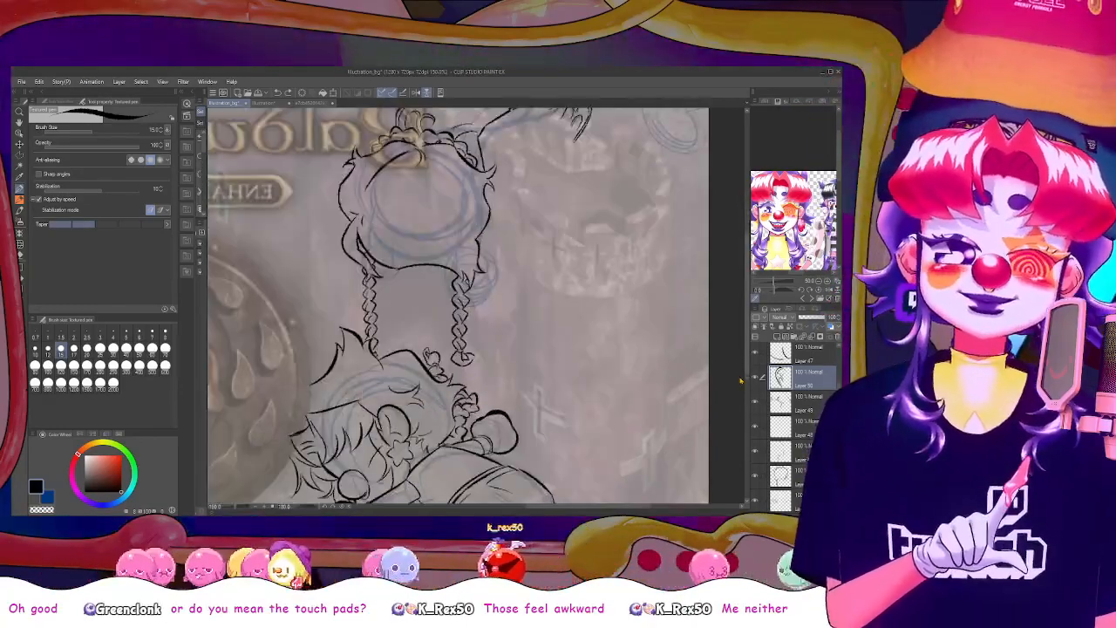
scroll(741, 380, "down", 1)
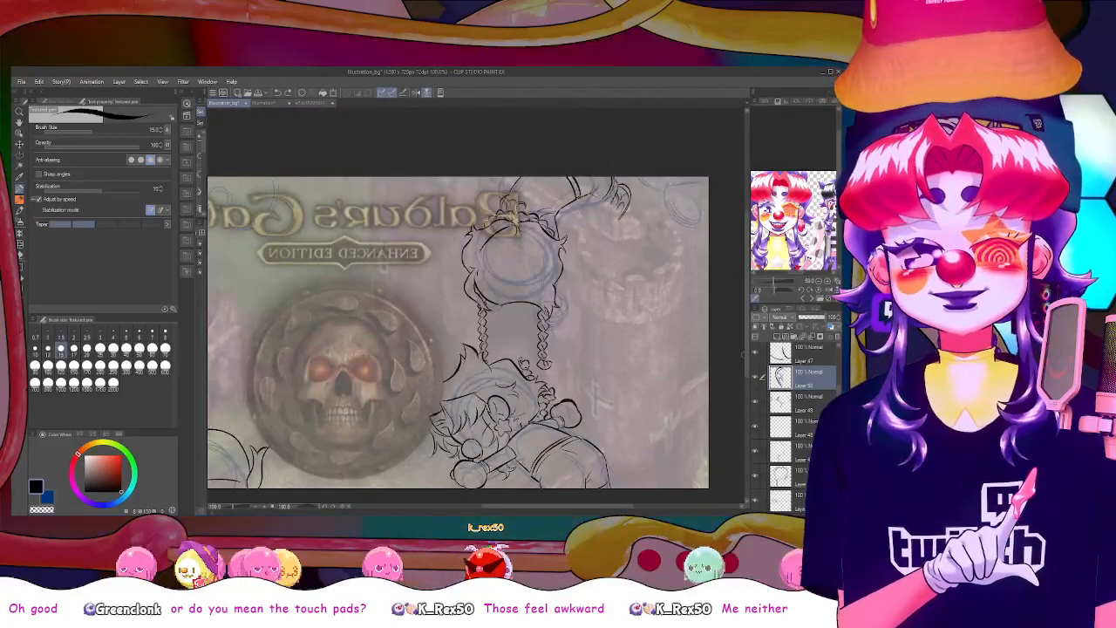
left_click_drag(748, 359, 749, 339)
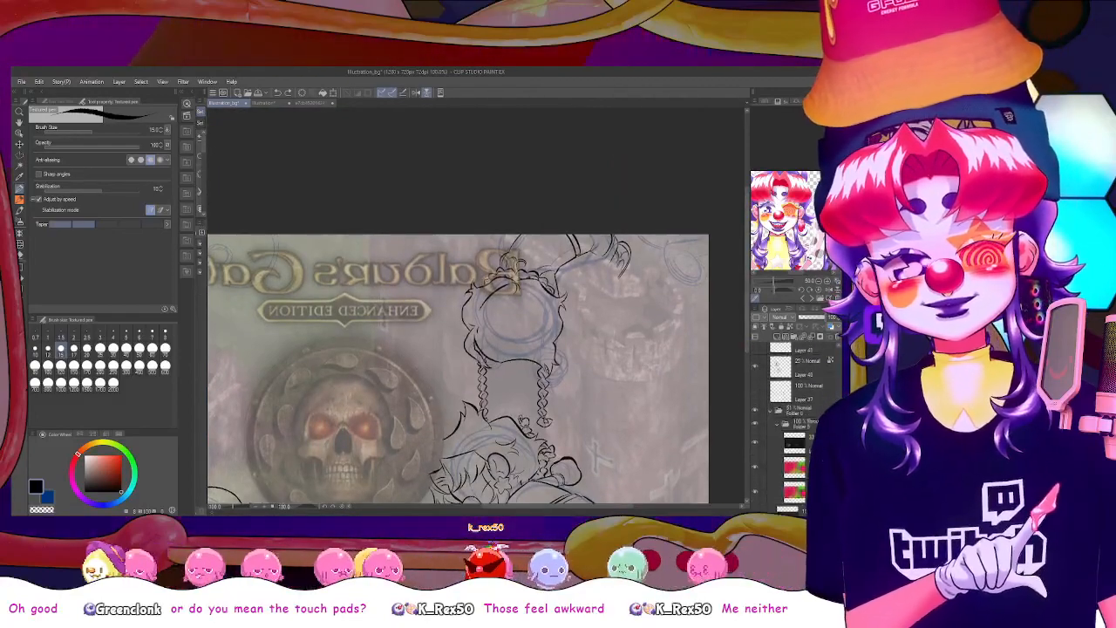
scroll(794, 423, "down", 3)
scroll(811, 366, "up", 3)
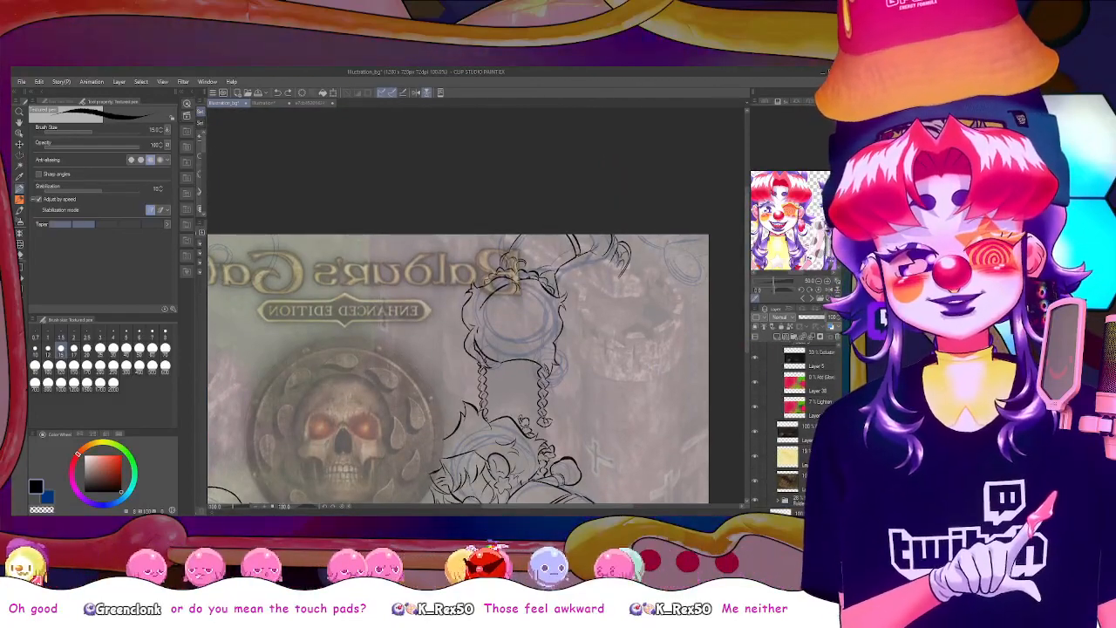
scroll(802, 410, "down", 5)
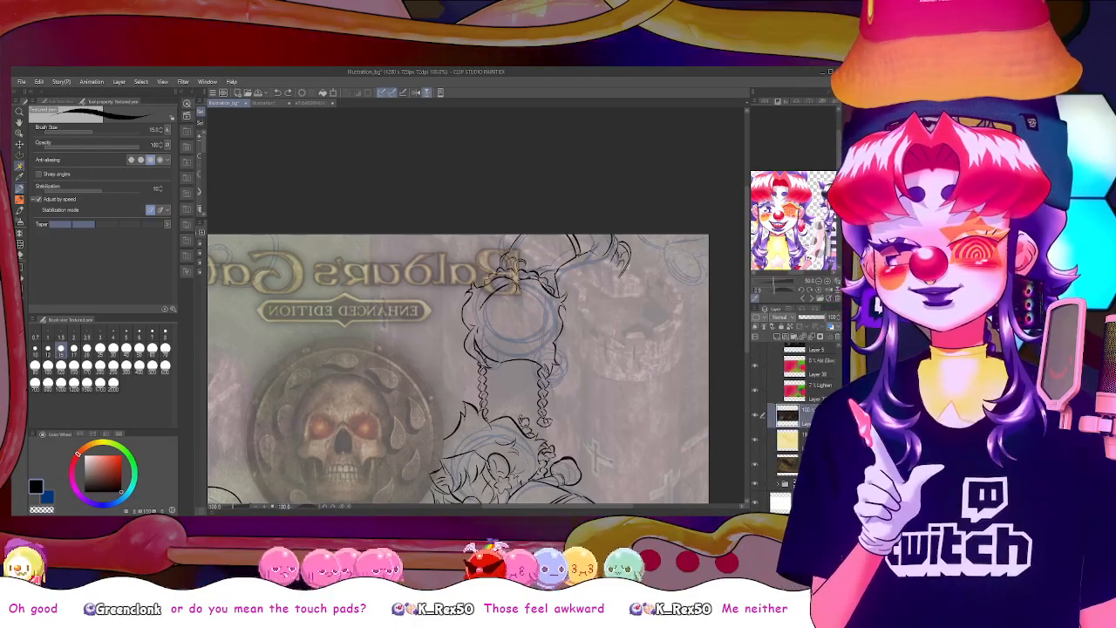
Outline an irregular patch of the gatehouse picture around the raised hand with a polyline selection and paste its copy just beneath the skull emblem layer
key("m")
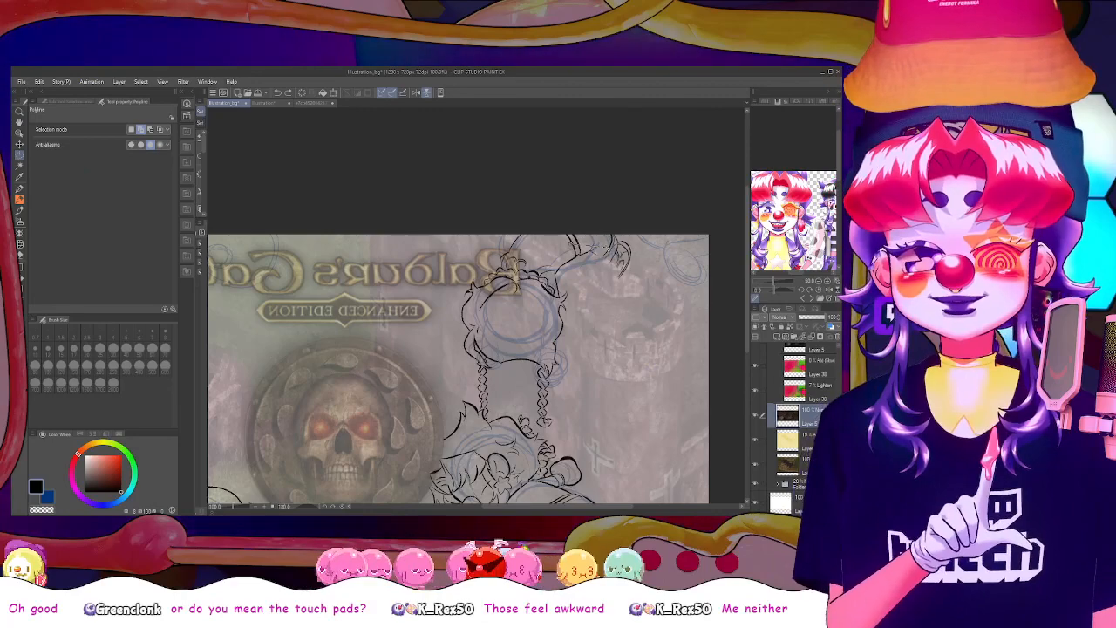
left_click(630, 283)
left_click(609, 289)
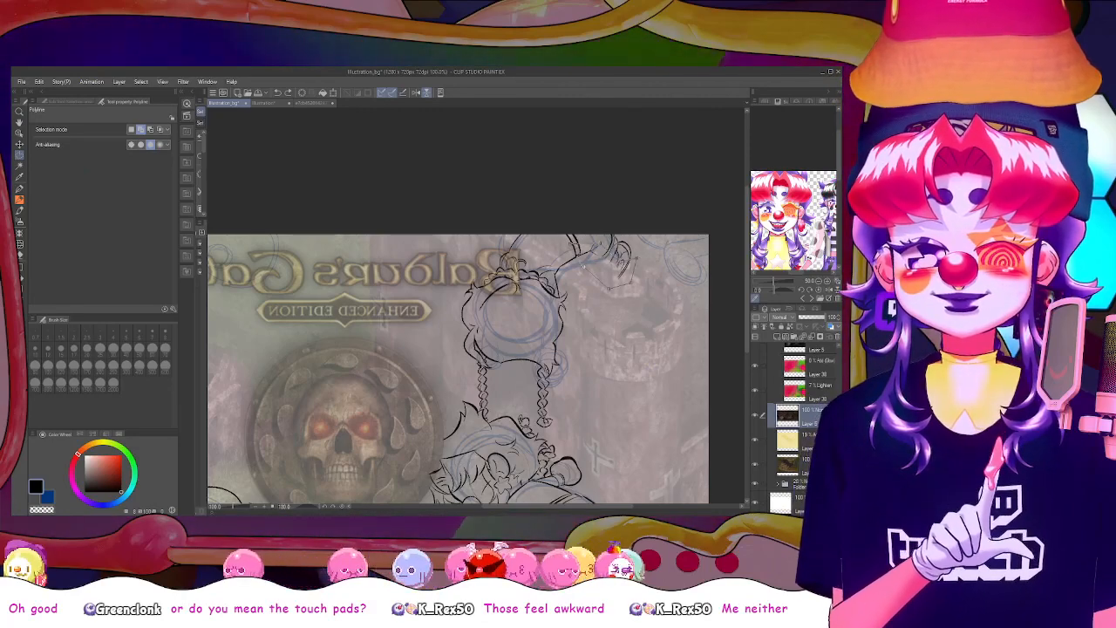
left_click(636, 258)
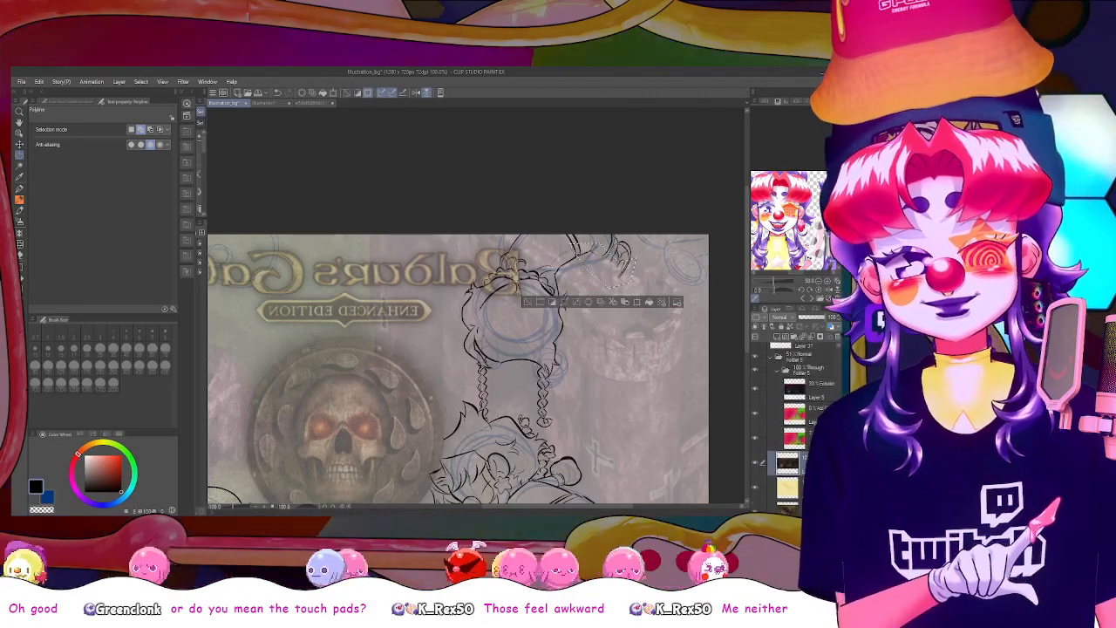
left_click(816, 404)
key("ctrl+v")
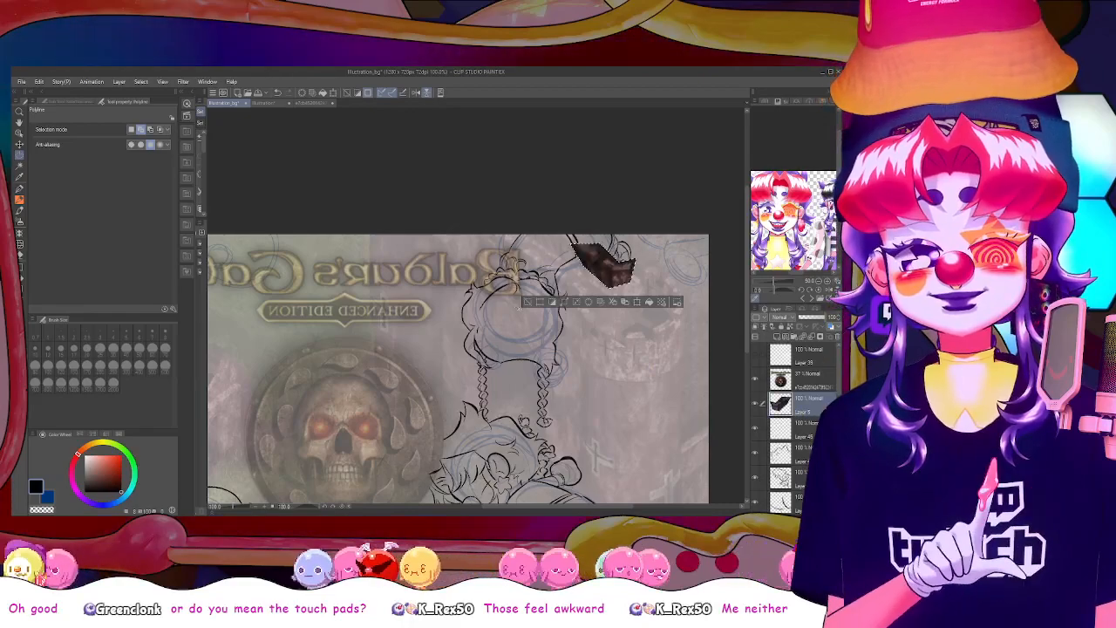
Deselect the pasted gatehouse patch and erase its excess around the raised hand with the hard eraser at size 12
left_click(527, 303)
scroll(523, 307, "up", 2)
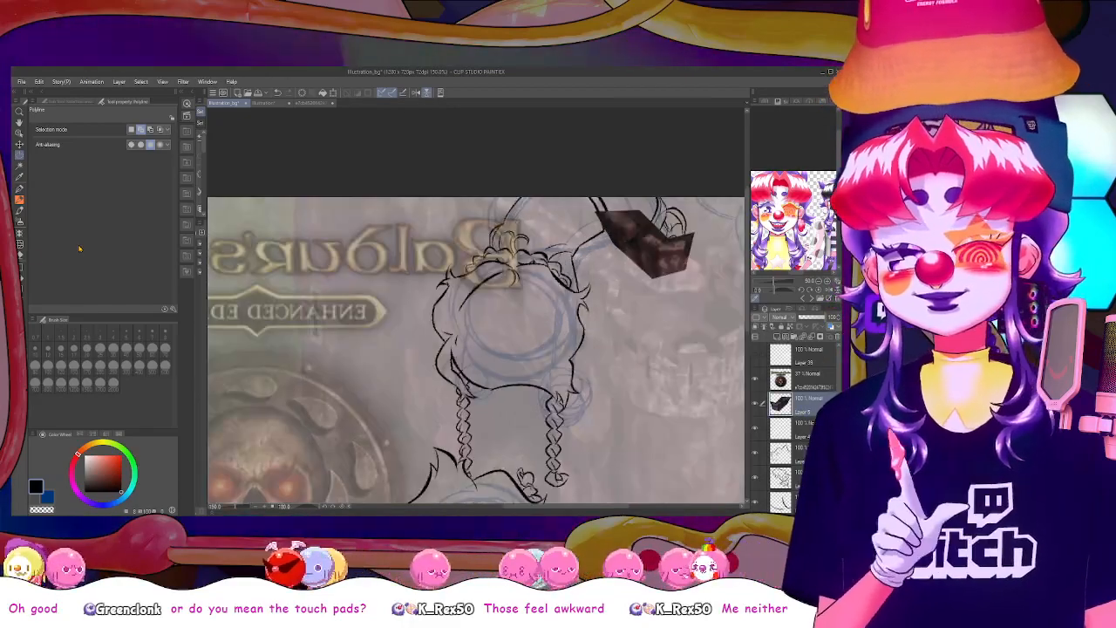
left_click(21, 257)
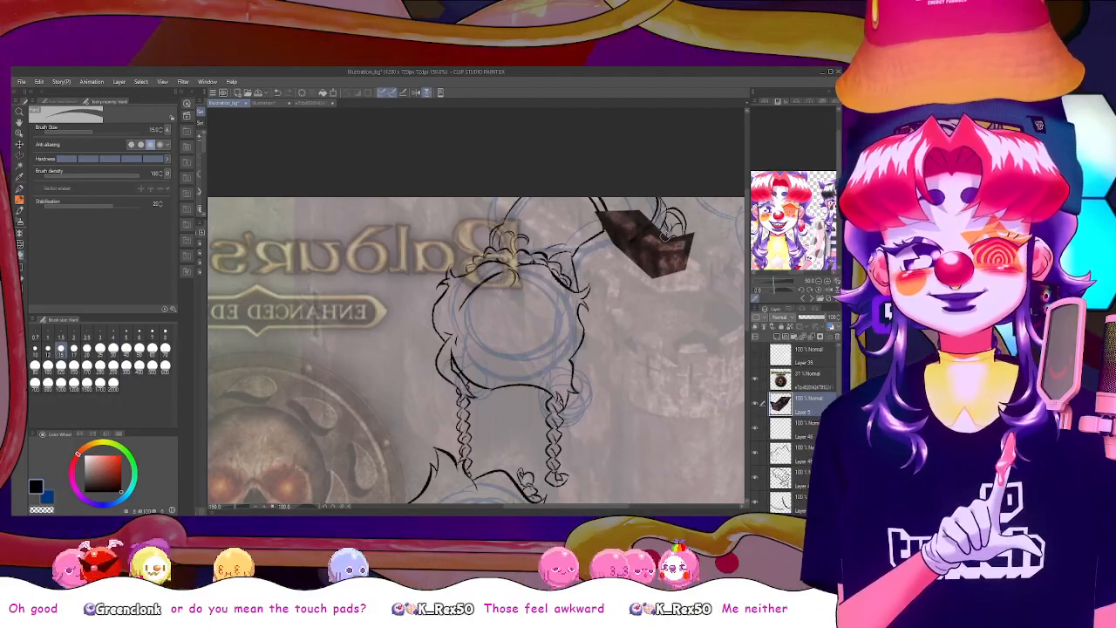
left_click(50, 352)
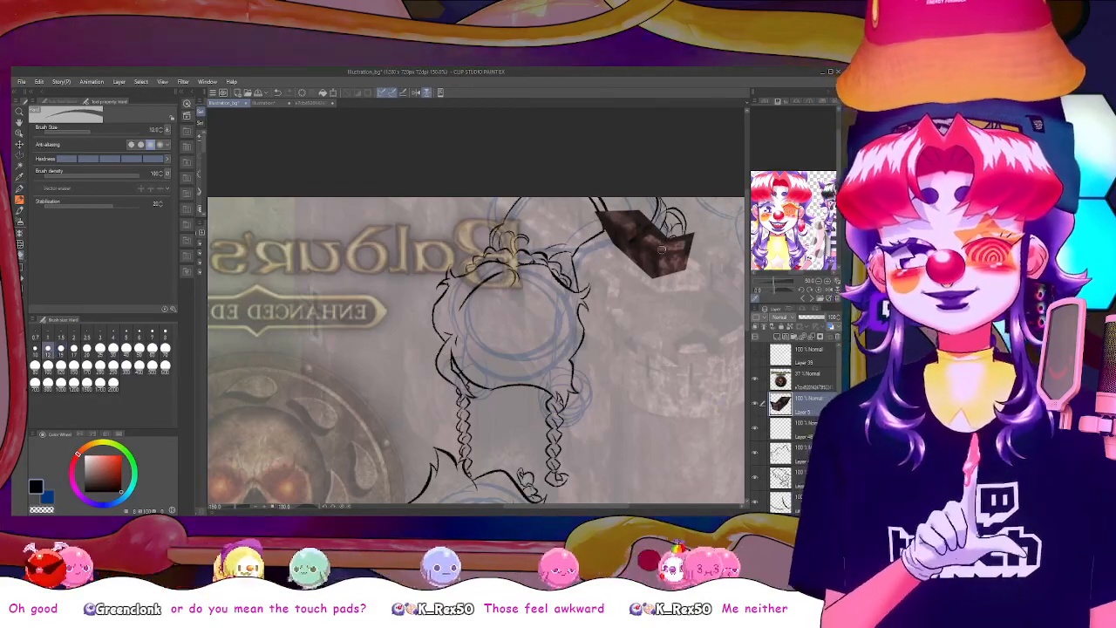
left_click(664, 237, "shift")
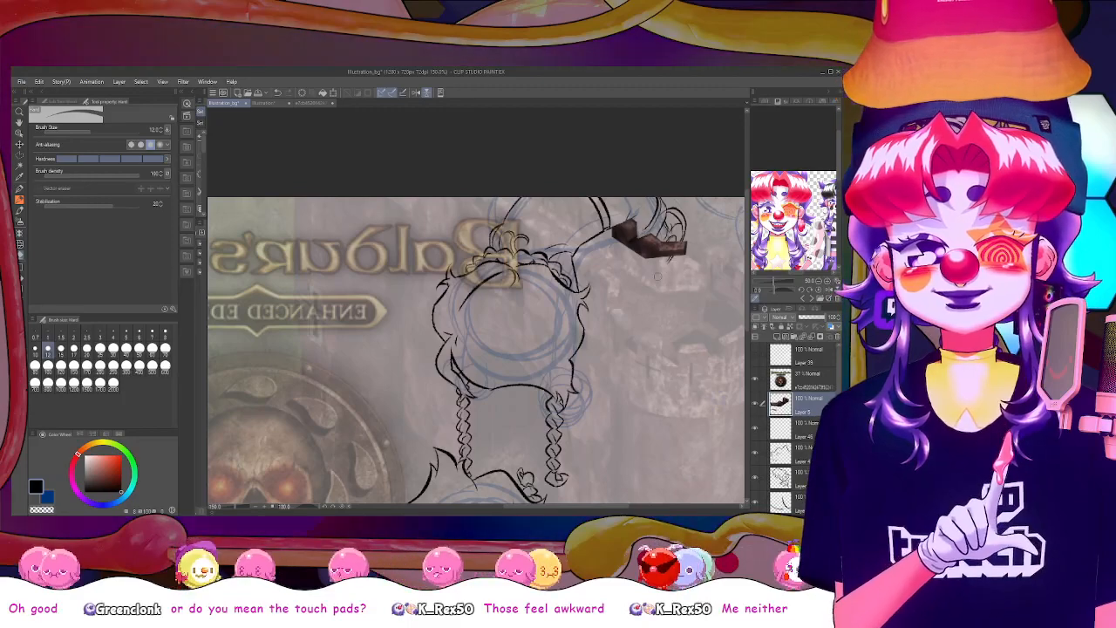
Make the line-art layer two below the hand lines' layer active and add a new layer above it for the textured pen
left_click(810, 429)
left_click(838, 337)
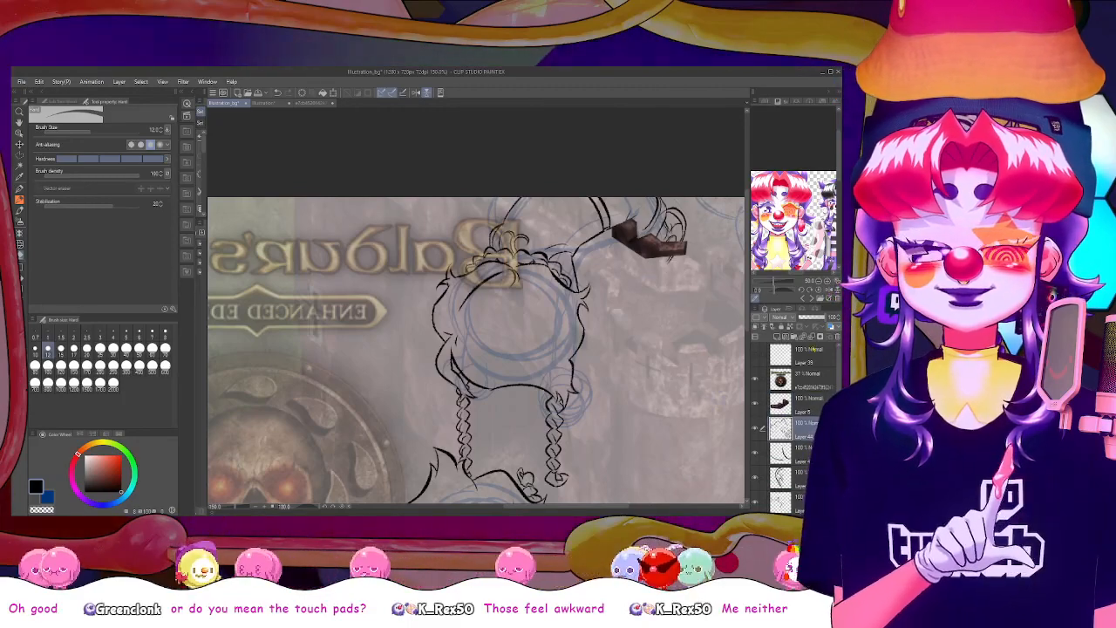
left_click(793, 353)
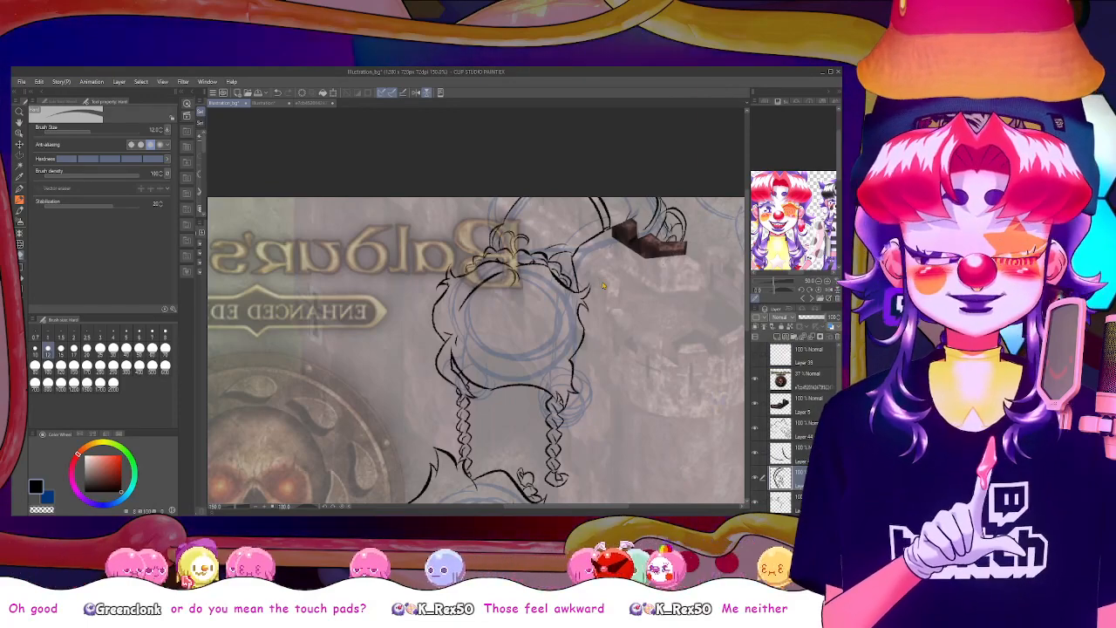
scroll(602, 285, "down", 5)
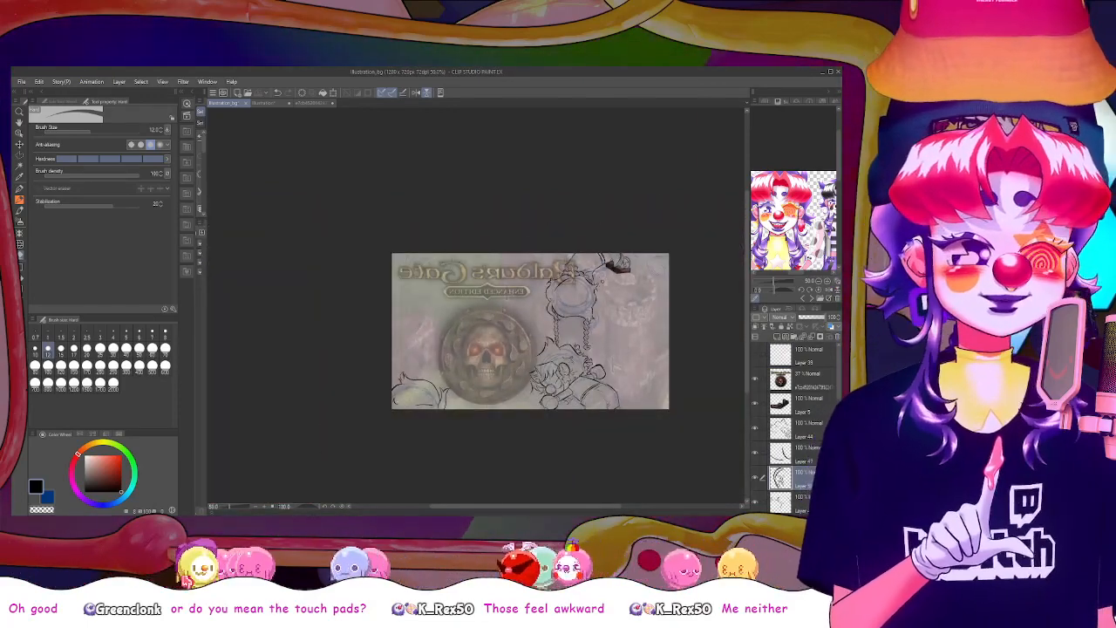
scroll(601, 284, "up", 3)
scroll(602, 281, "down", 1)
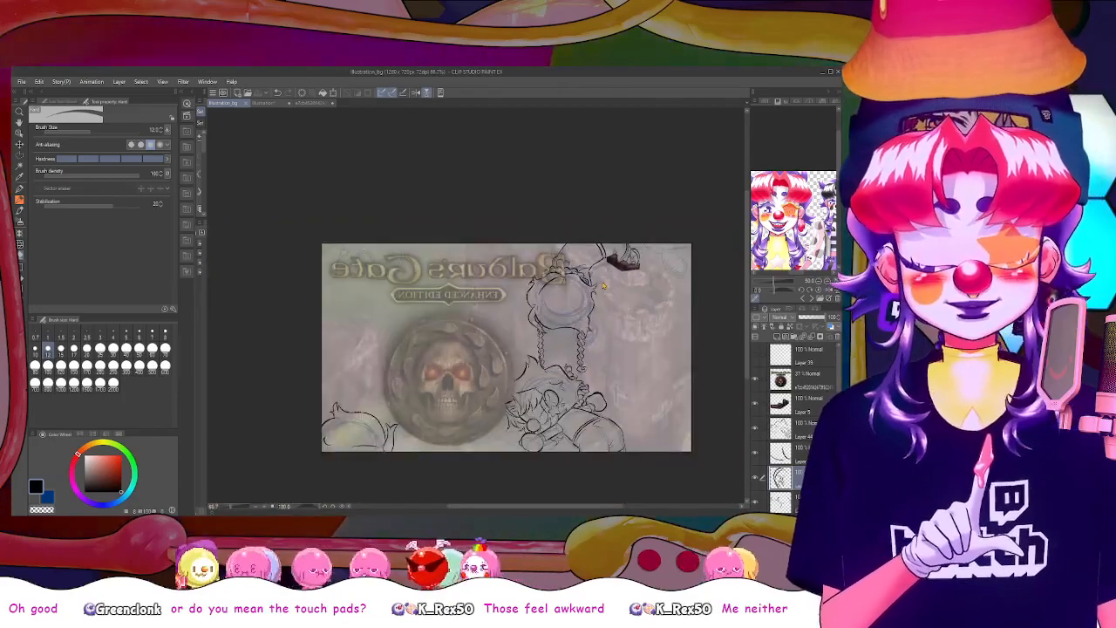
scroll(602, 282, "up", 1)
scroll(602, 281, "down", 1)
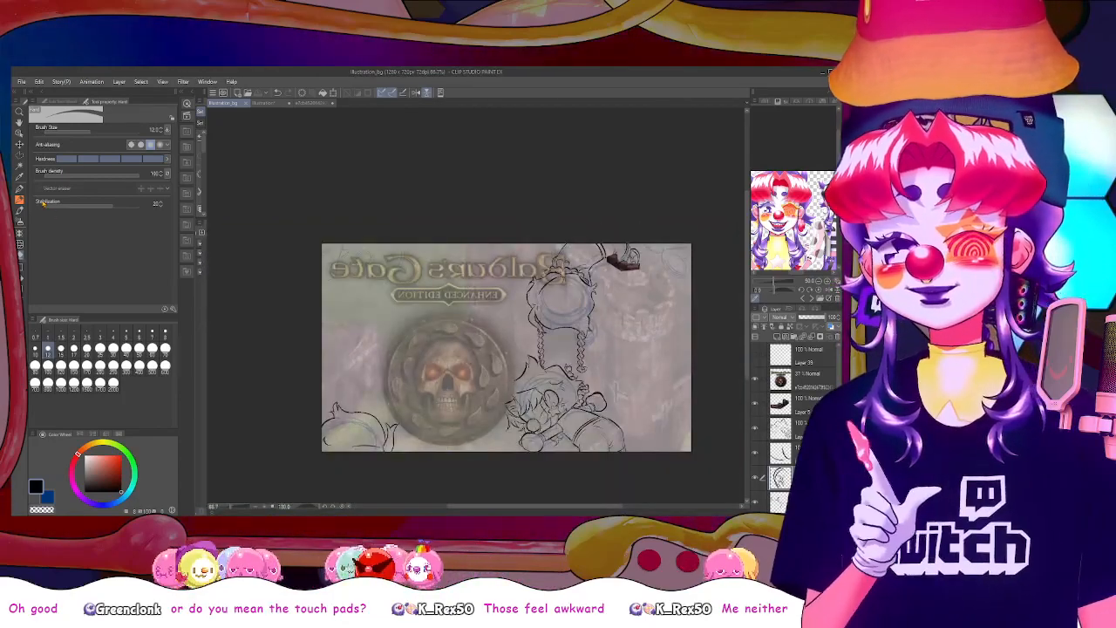
key("p")
left_click(778, 336)
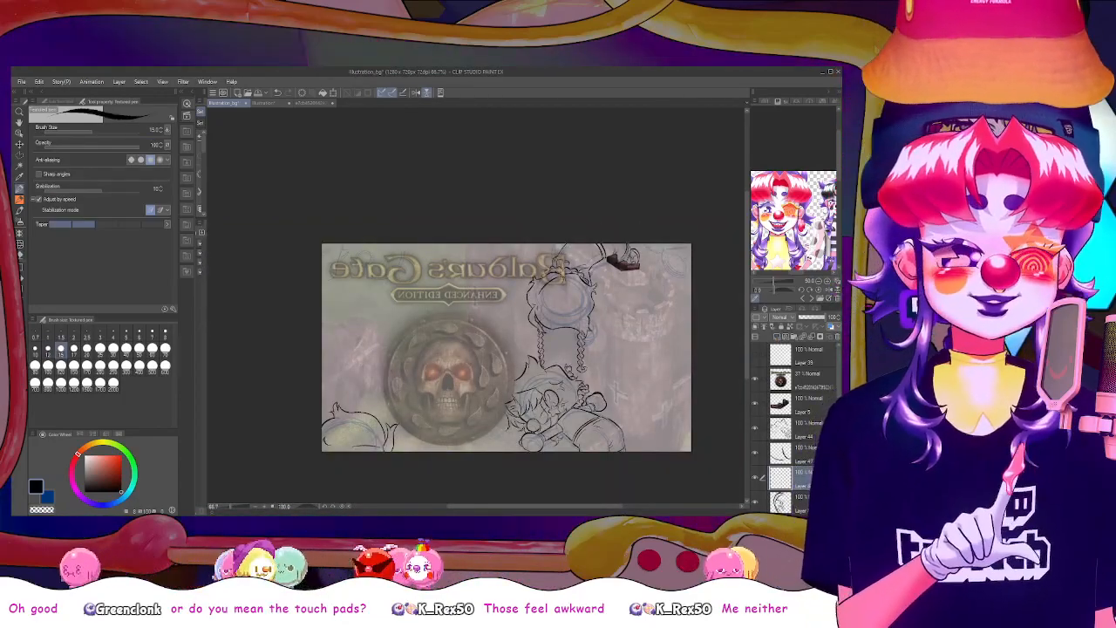
Try inking the rounded blue sketch in the canvas corner beyond the raised hand, enlarge the layer list, and undo the strokes
left_click_drag(516, 507, 535, 510)
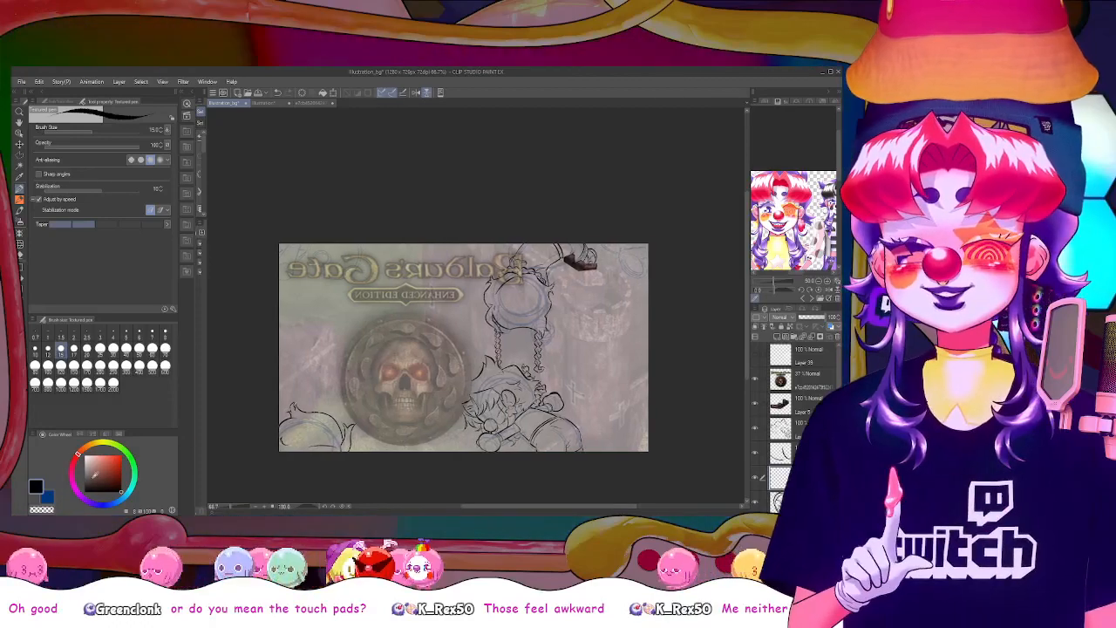
key("ctrl+plus")
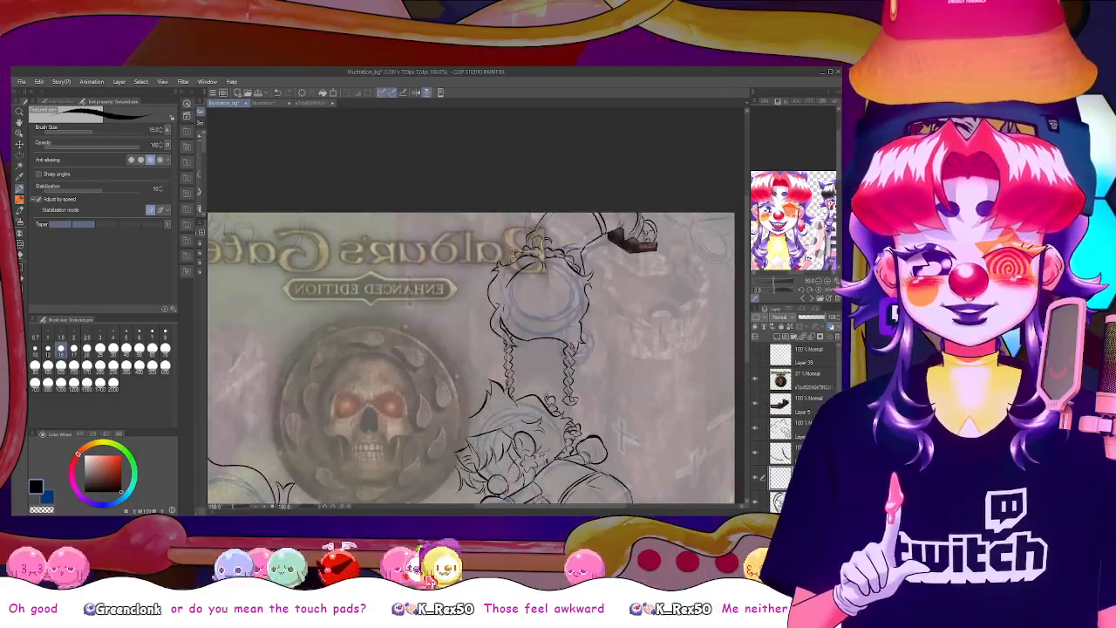
left_click_drag(552, 508, 572, 508)
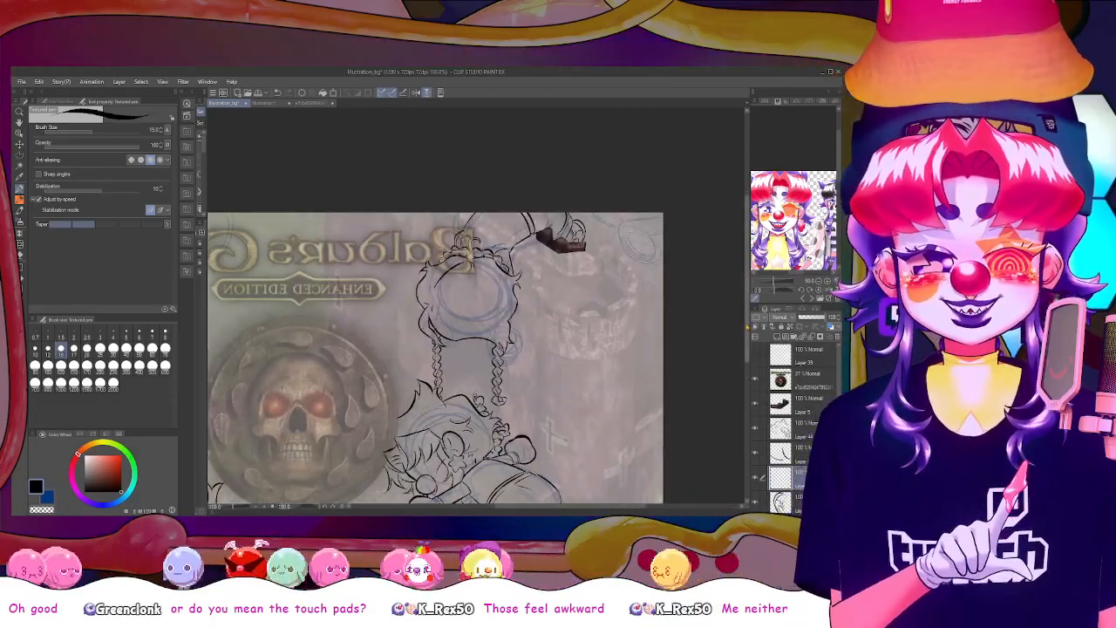
left_click_drag(747, 322, 746, 307)
mouse_move(620, 254)
left_mouse_down()
mouse_move(661, 252)
mouse_move(651, 254)
left_mouse_up()
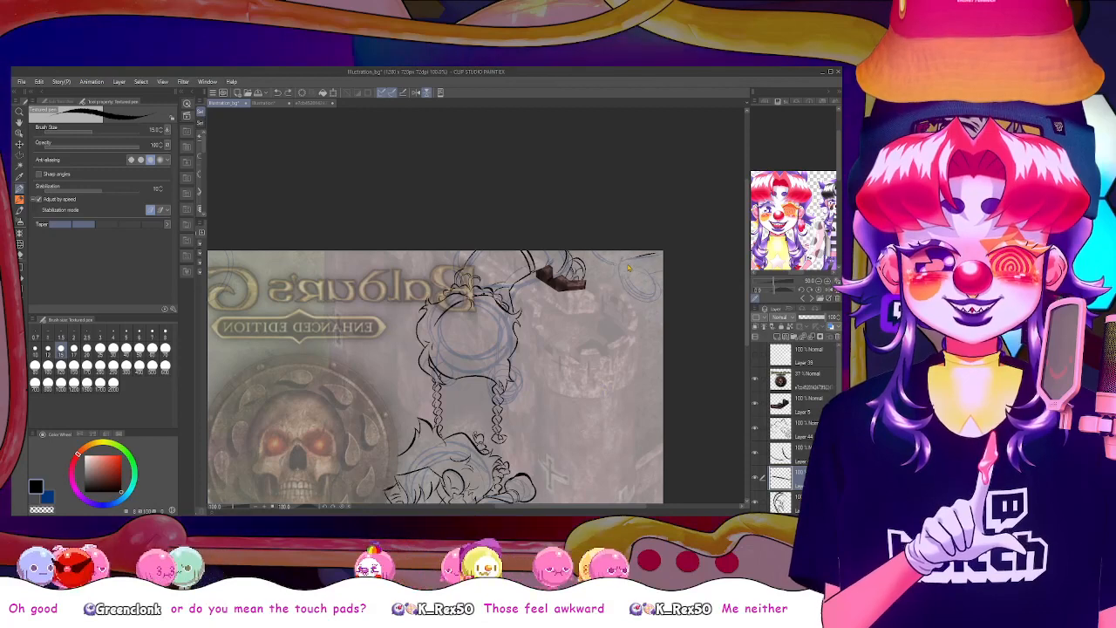
left_click_drag(640, 255, 620, 276)
key("ctrl+z")
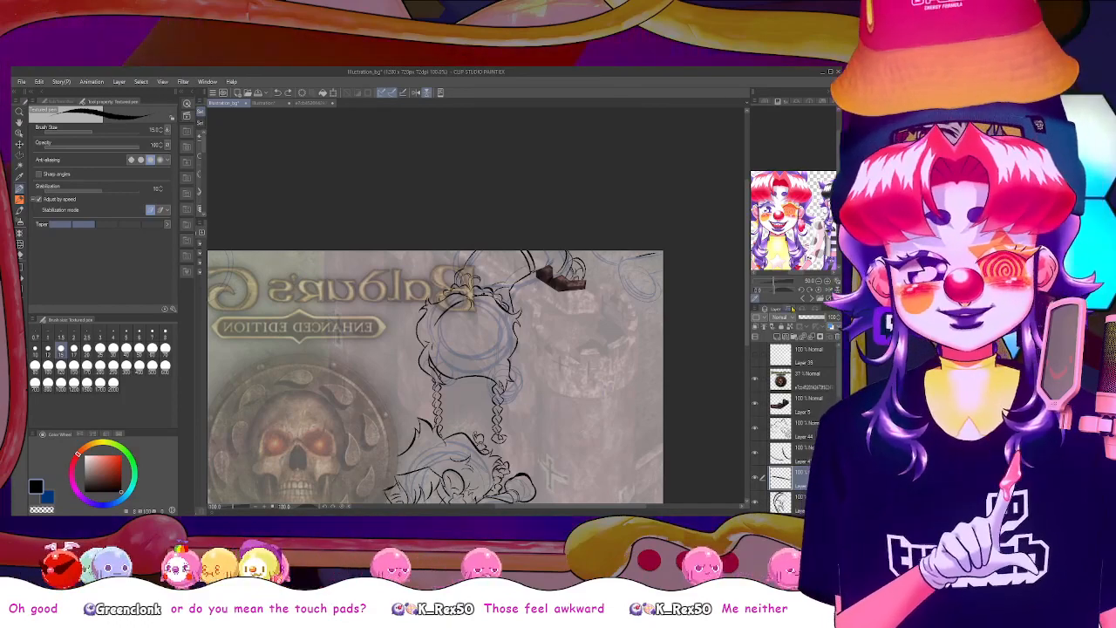
left_click_drag(792, 302, 794, 191)
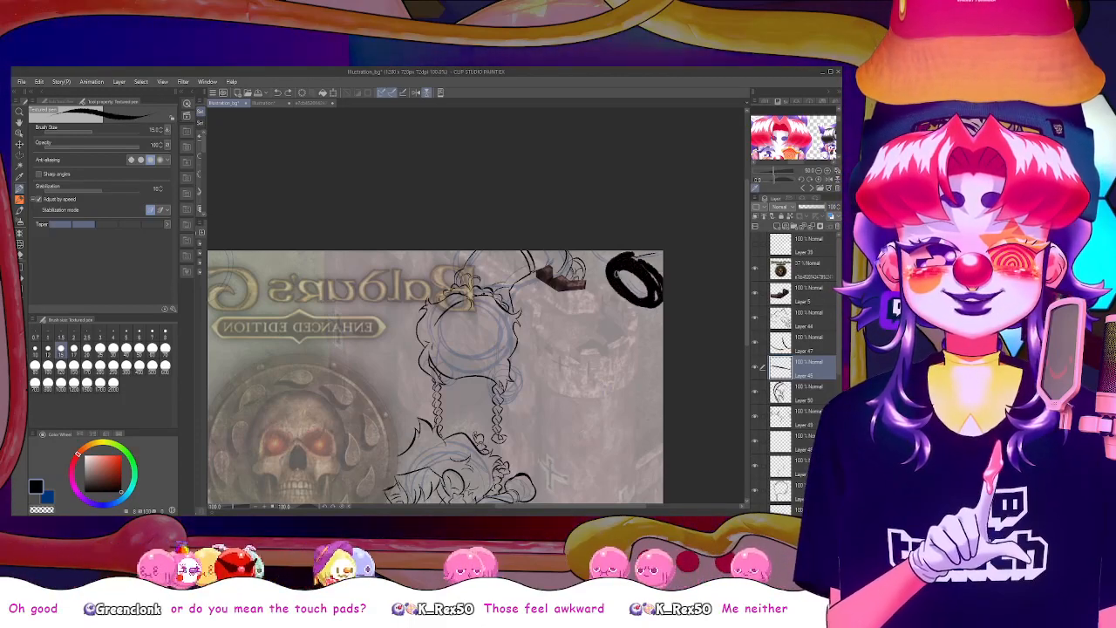
key("ctrl+z")
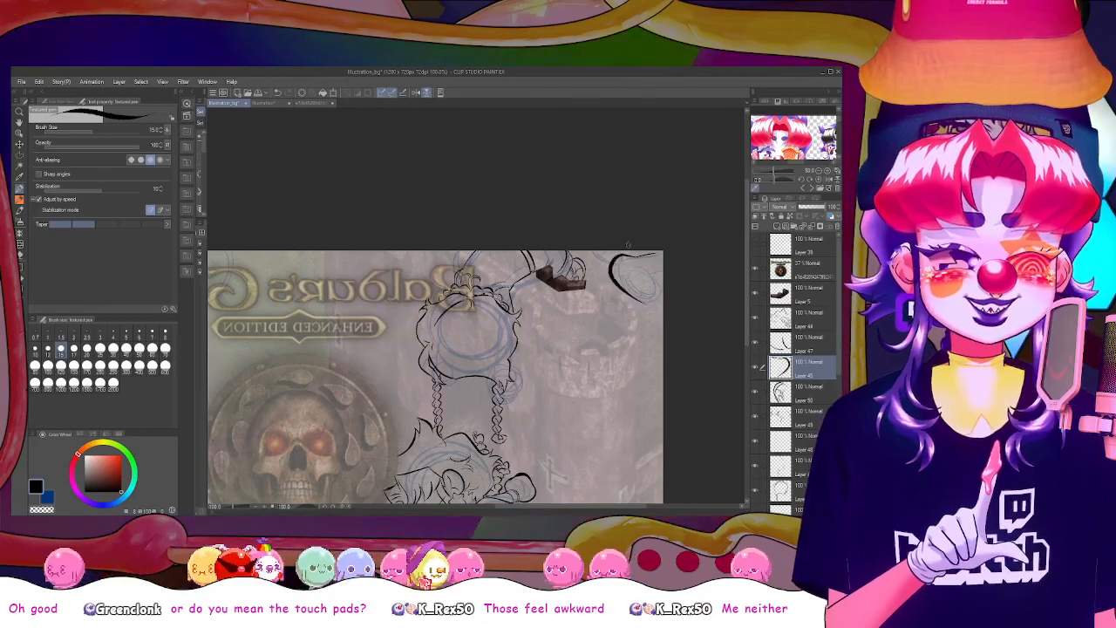
key("ctrl+z")
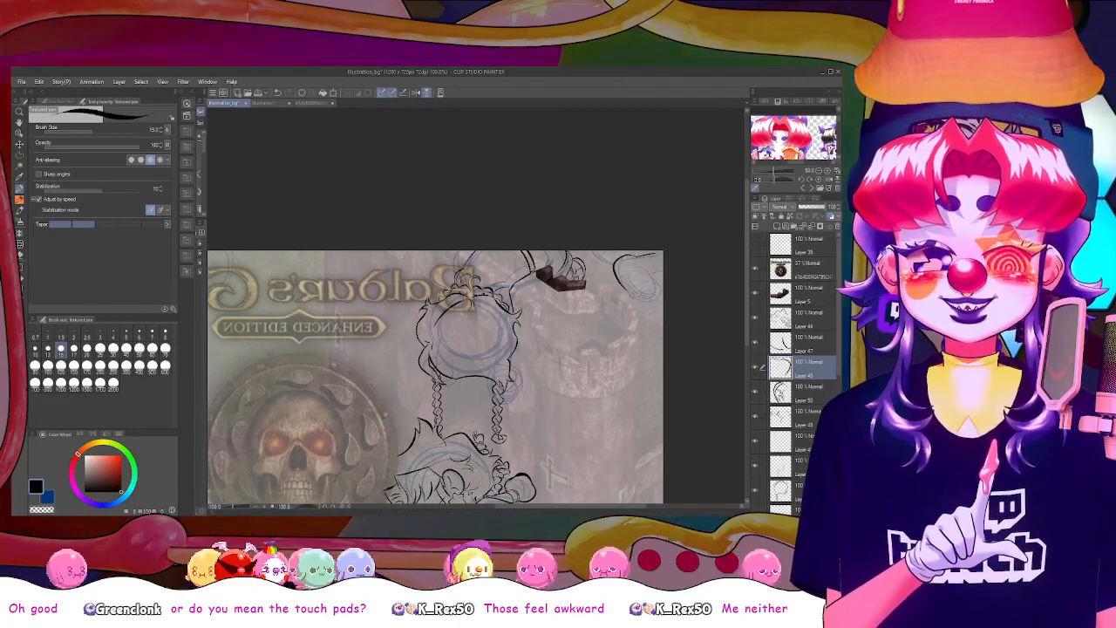
key("ctrl+z")
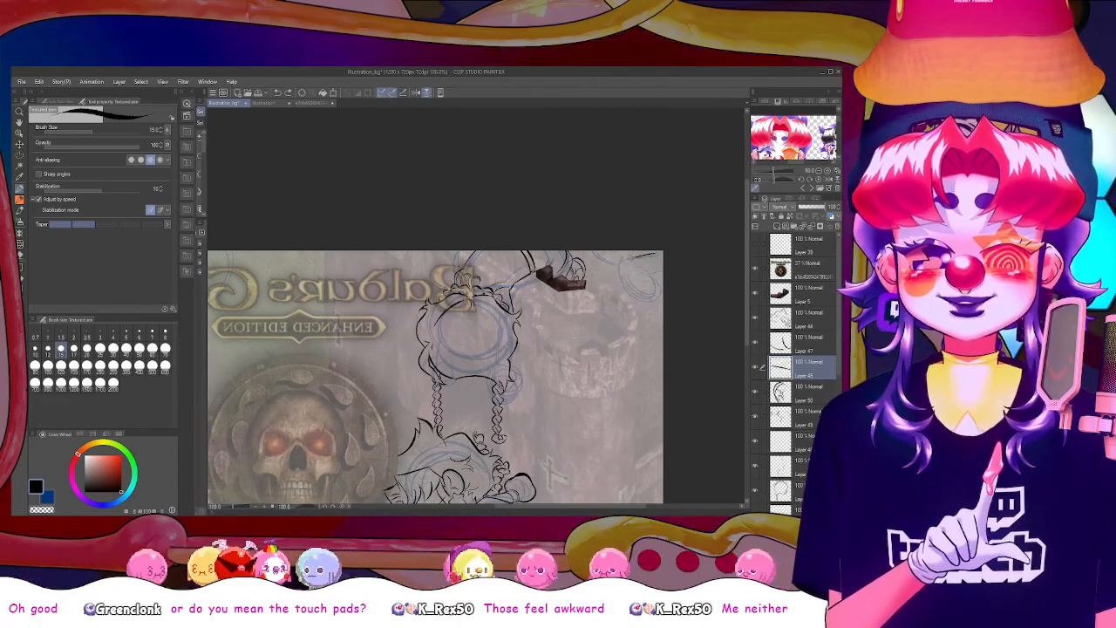
key("ctrl+z")
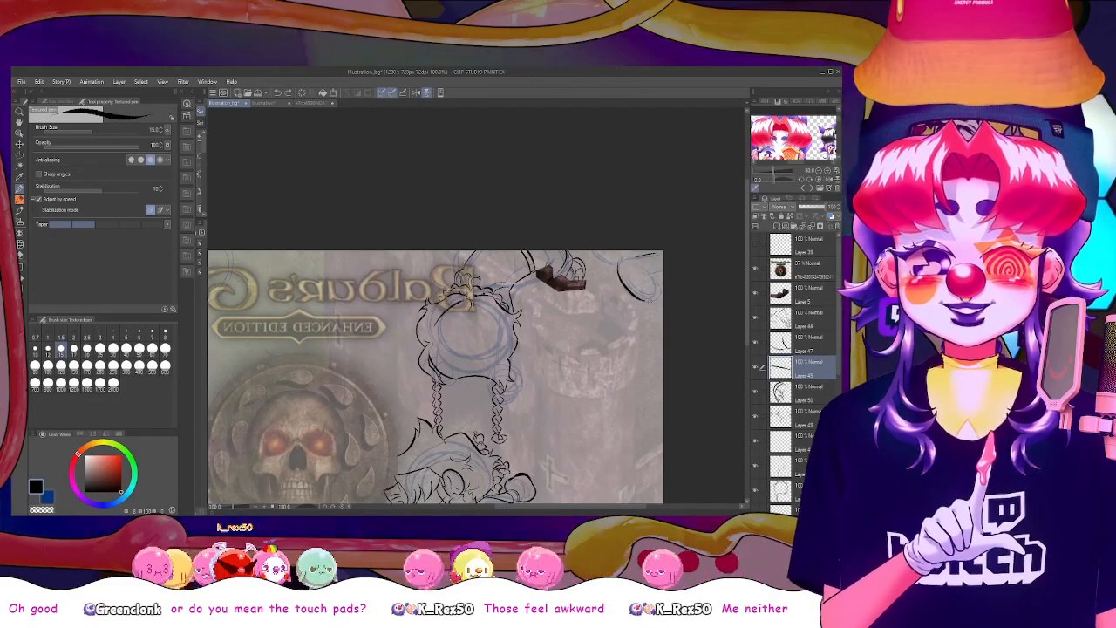
Retry the curved outline of the corner's rounded sketch with fresh black strokes and undo them
left_click_drag(618, 254, 647, 298)
key("ctrl+z")
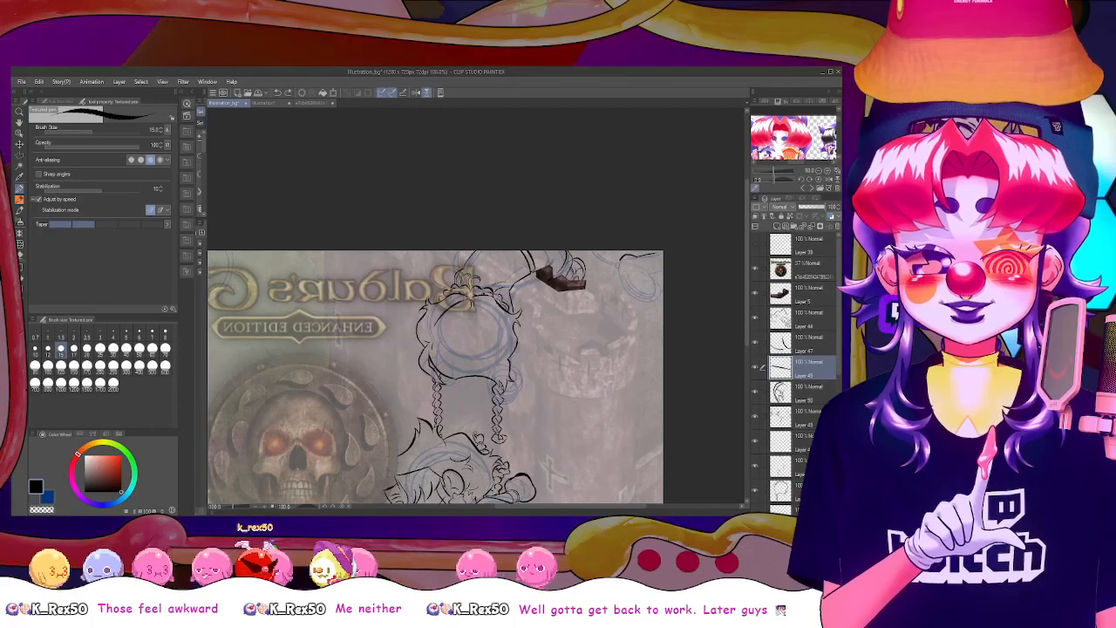
key("ctrl+z")
key("ctrl+z")
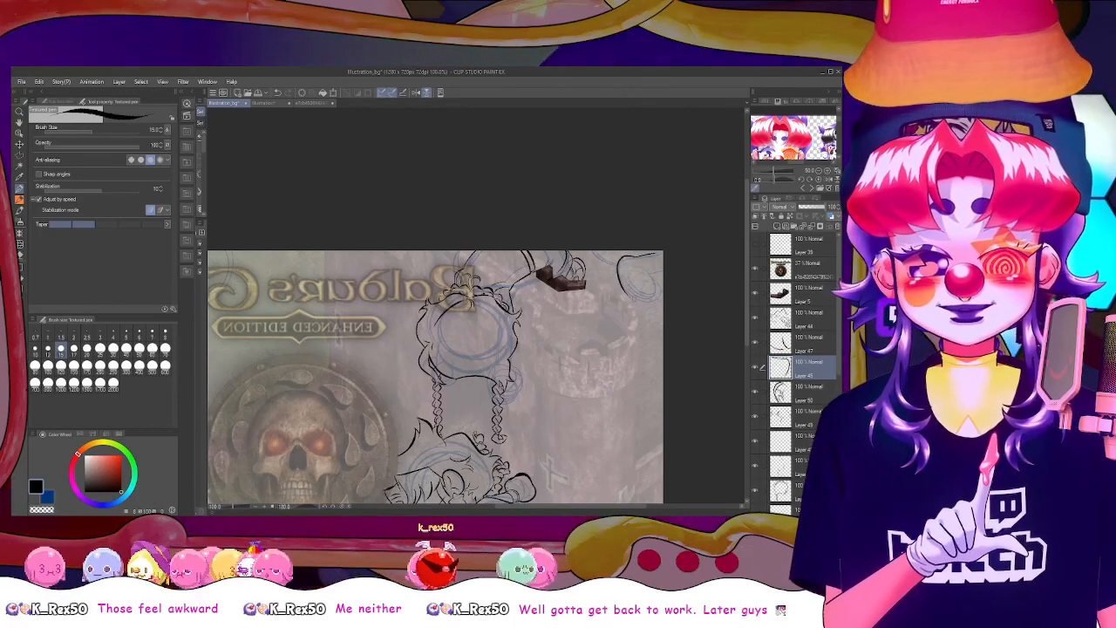
left_click_drag(620, 255, 641, 299)
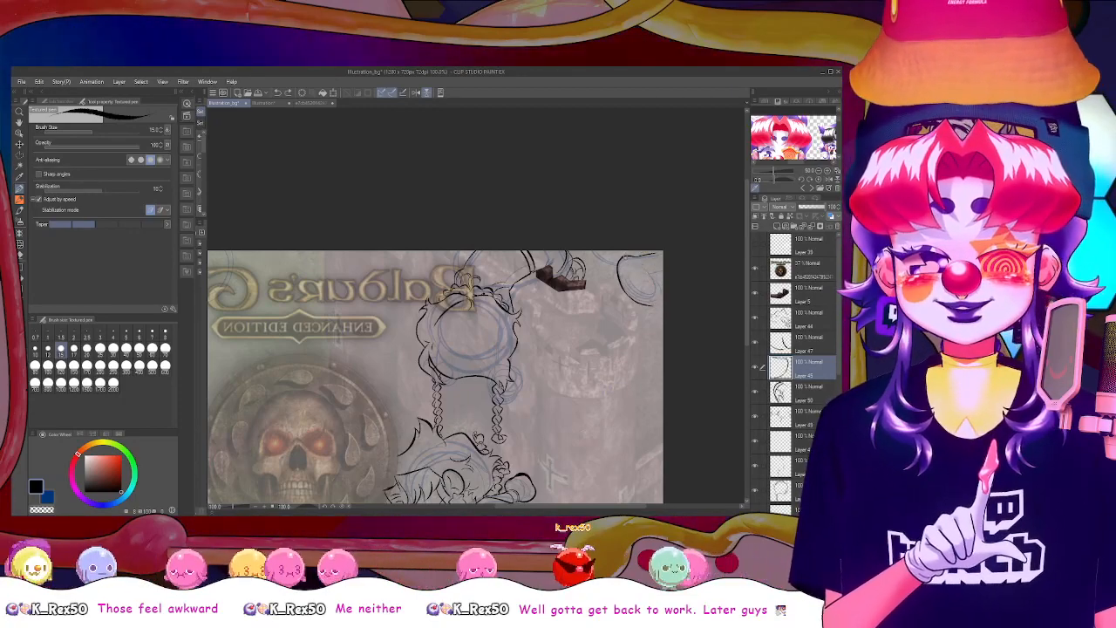
key("ctrl+z")
key("ctrl+z")
key("ctrl+z")
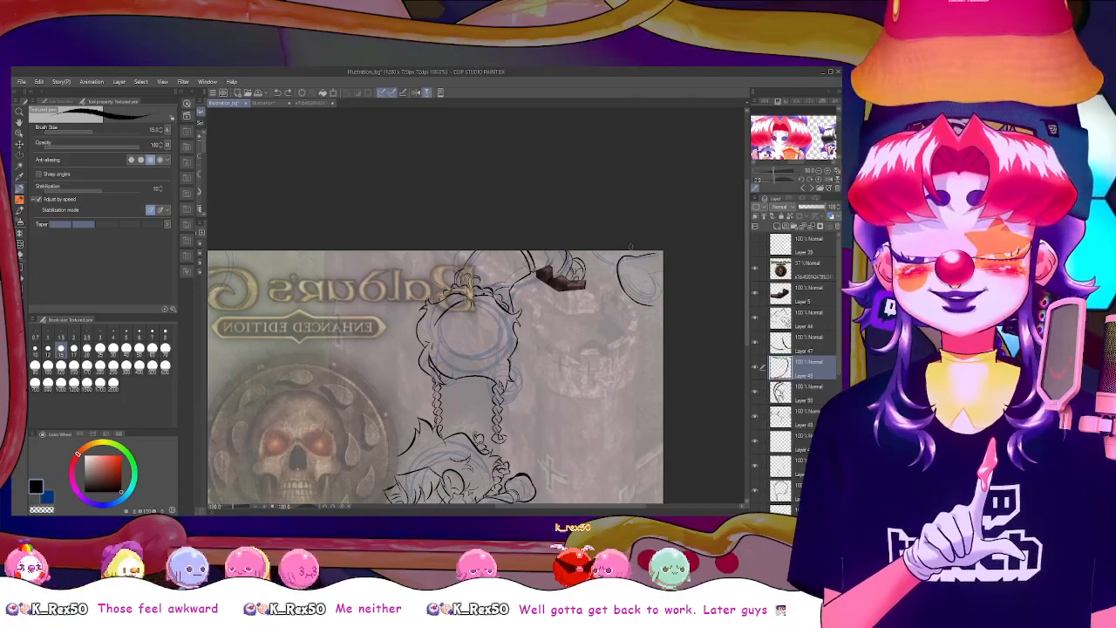
Draw a long curved black line over the blue sketch in the opposite upper corner, across the logo's word "Gate", and check it at several zooms
left_click_drag(630, 506, 529, 476)
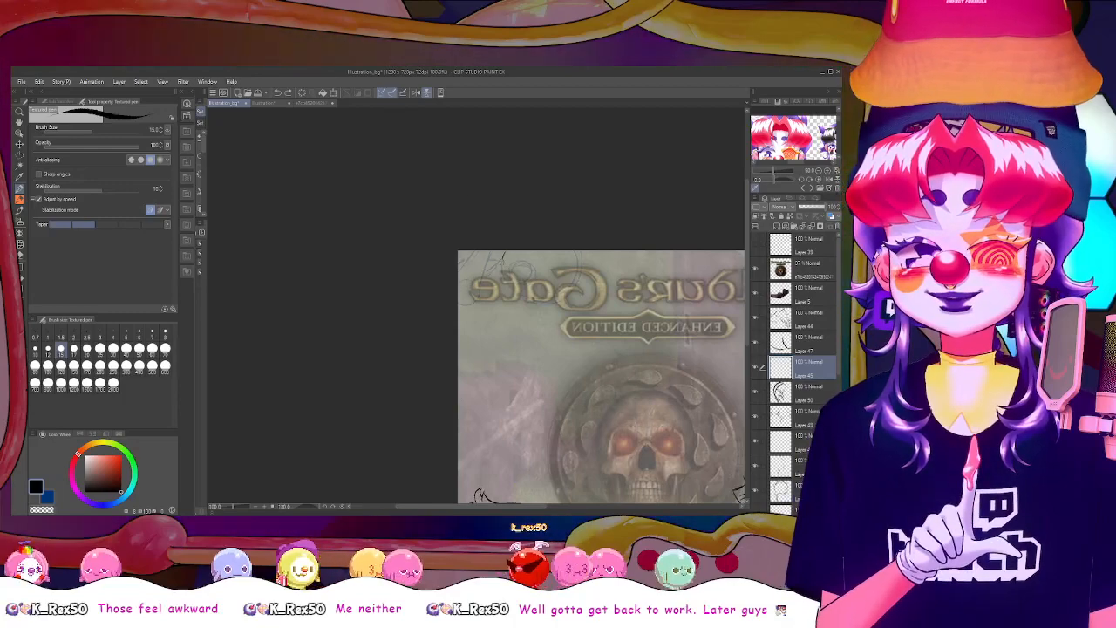
left_click_drag(501, 268, 529, 304)
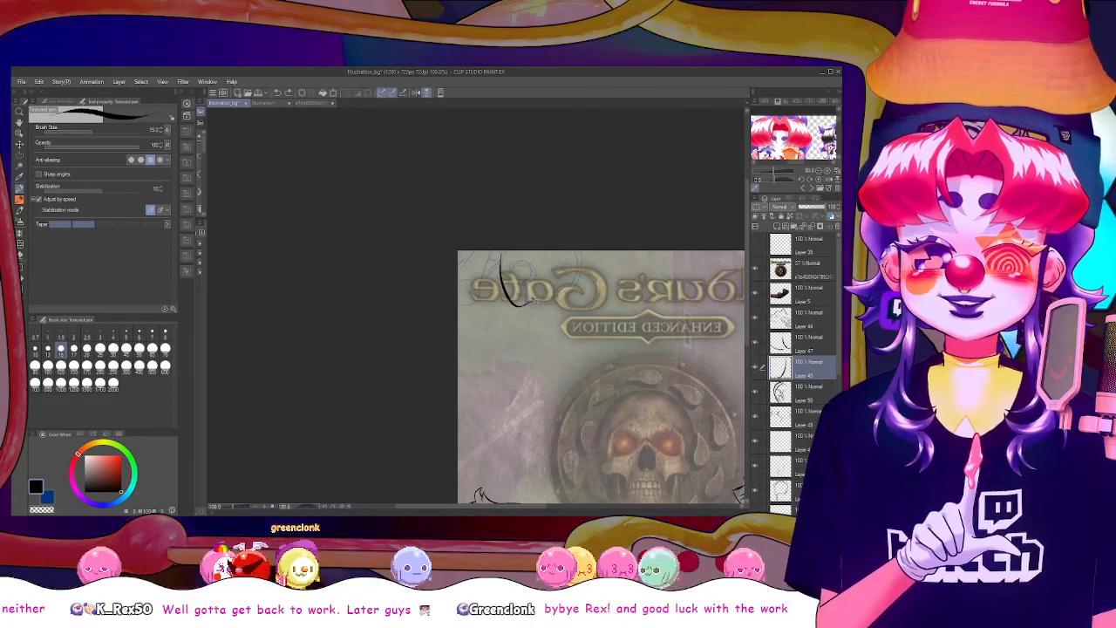
scroll(547, 299, "down", 8)
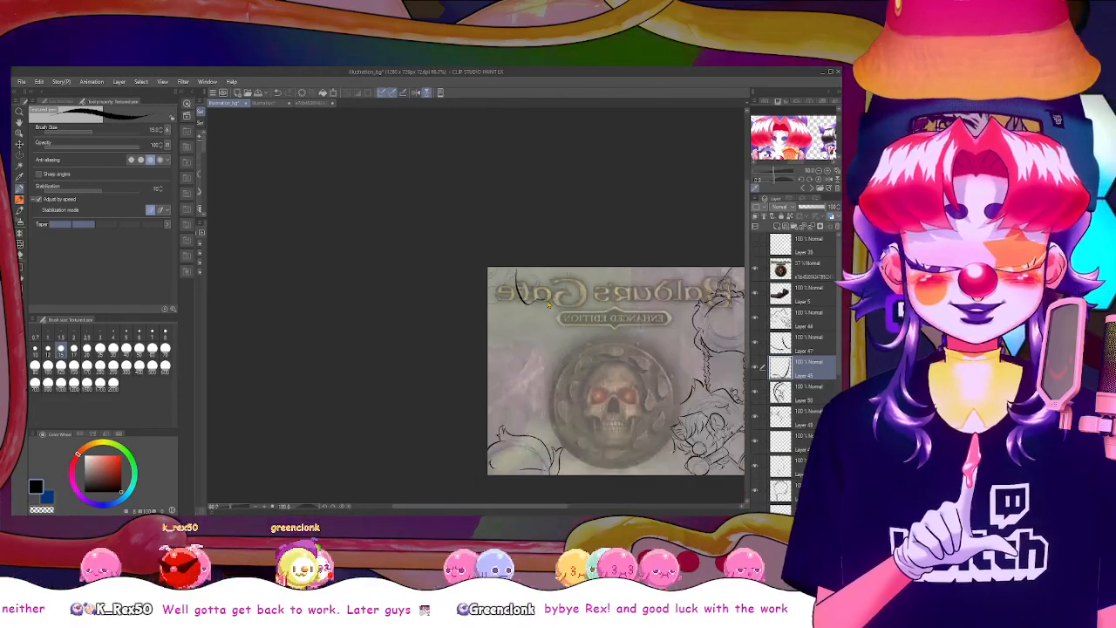
scroll(548, 303, "up", 1)
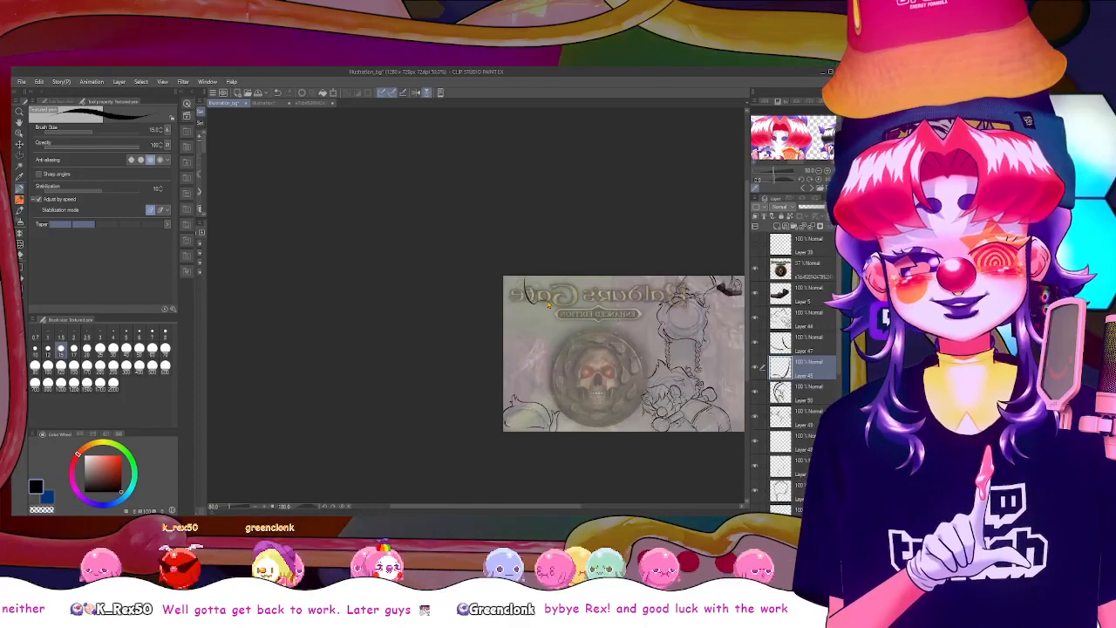
scroll(548, 303, "down", 1)
scroll(549, 304, "up", 1)
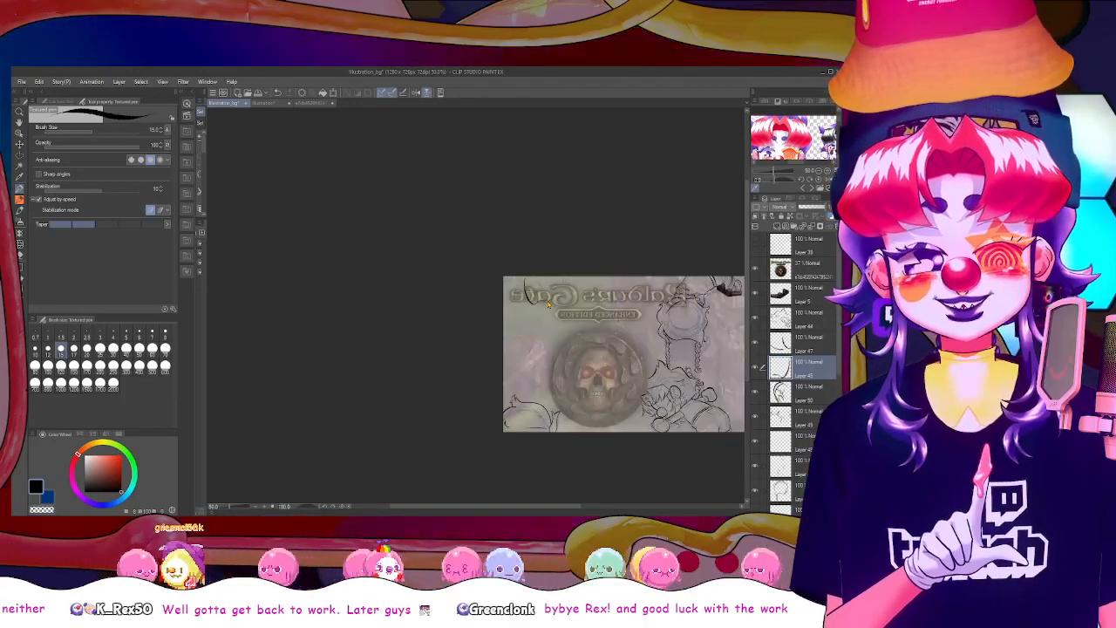
scroll(548, 304, "up", 2)
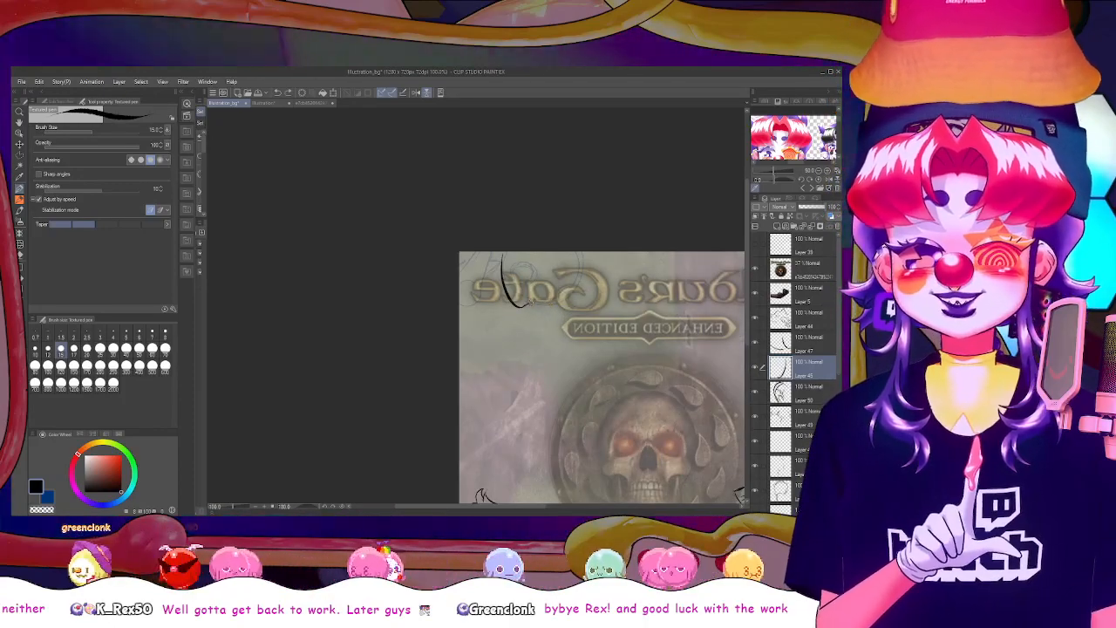
Draw a small round shape beside the curved line and short slanted lines at the canvas corner, undoing stray strokes, and add a new layer
left_click_drag(529, 272, 516, 282)
key("ctrl+z")
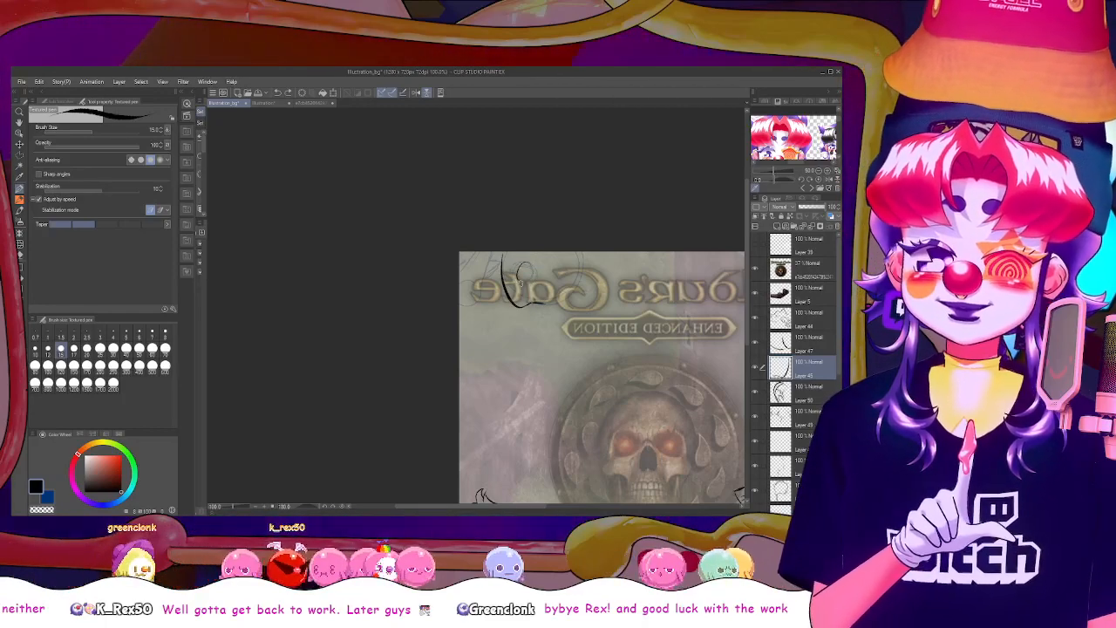
key("ctrl+z")
key("ctrl+z")
key("ctrl+z")
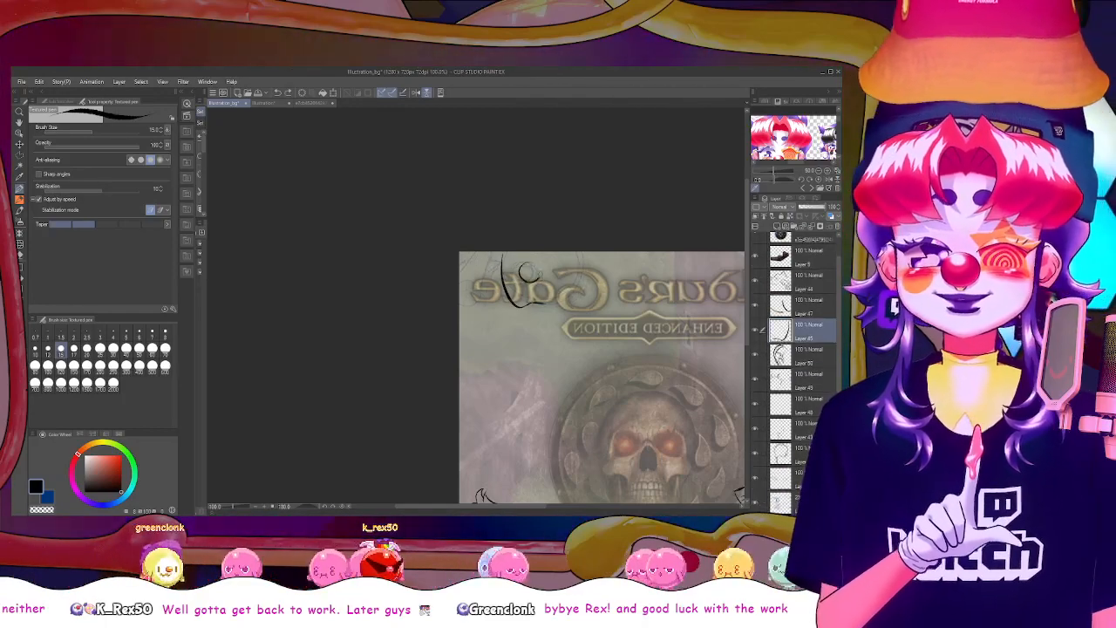
left_click_drag(527, 267, 525, 267)
key("ctrl+z")
key("ctrl+z")
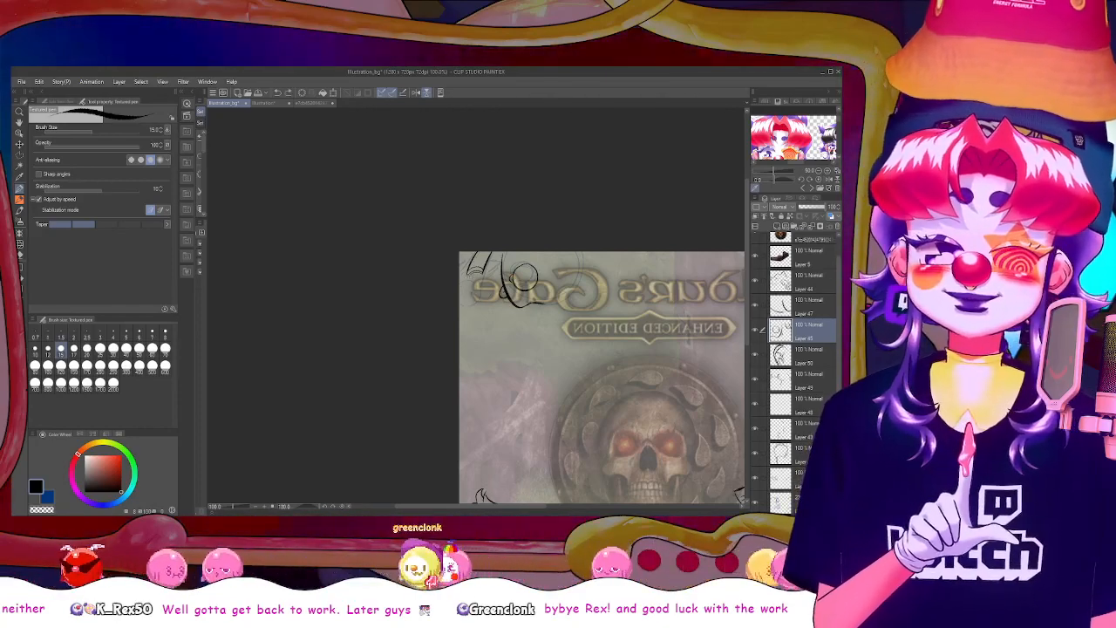
left_click_drag(468, 269, 491, 295)
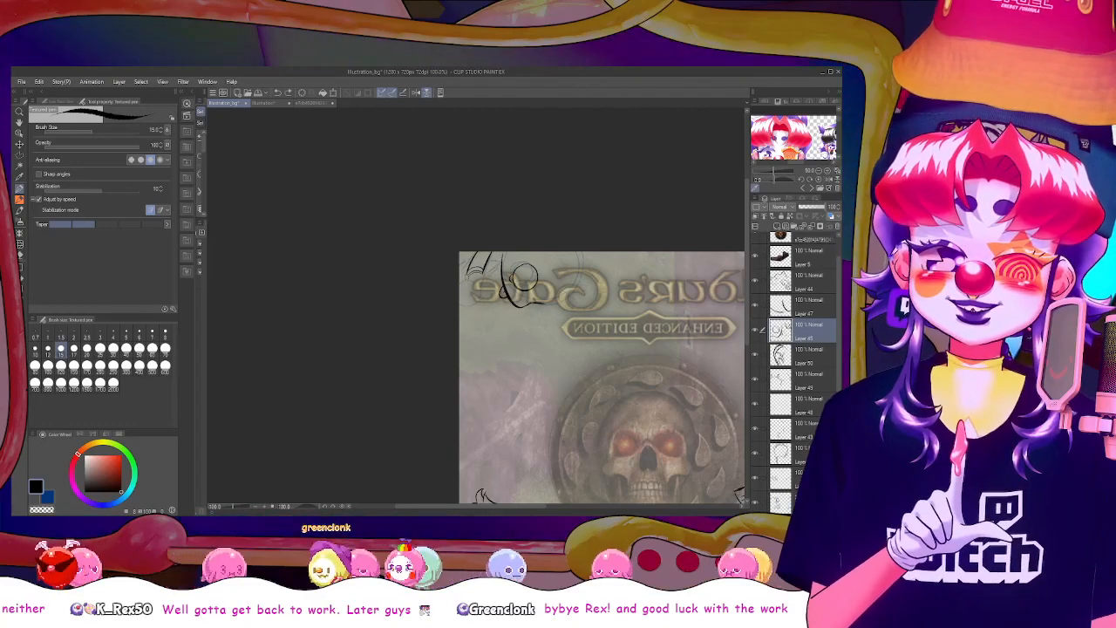
key("ctrl+z")
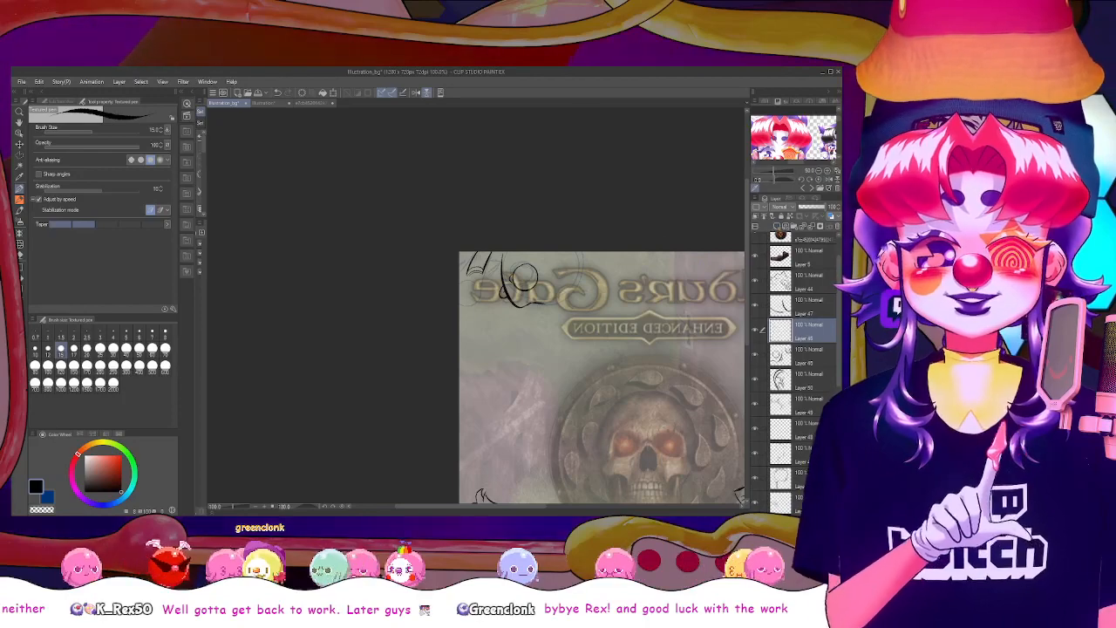
Try outlining a second round shape over the slanted lines in the canvas corner, undoing the strokes
left_click_drag(478, 277, 462, 304)
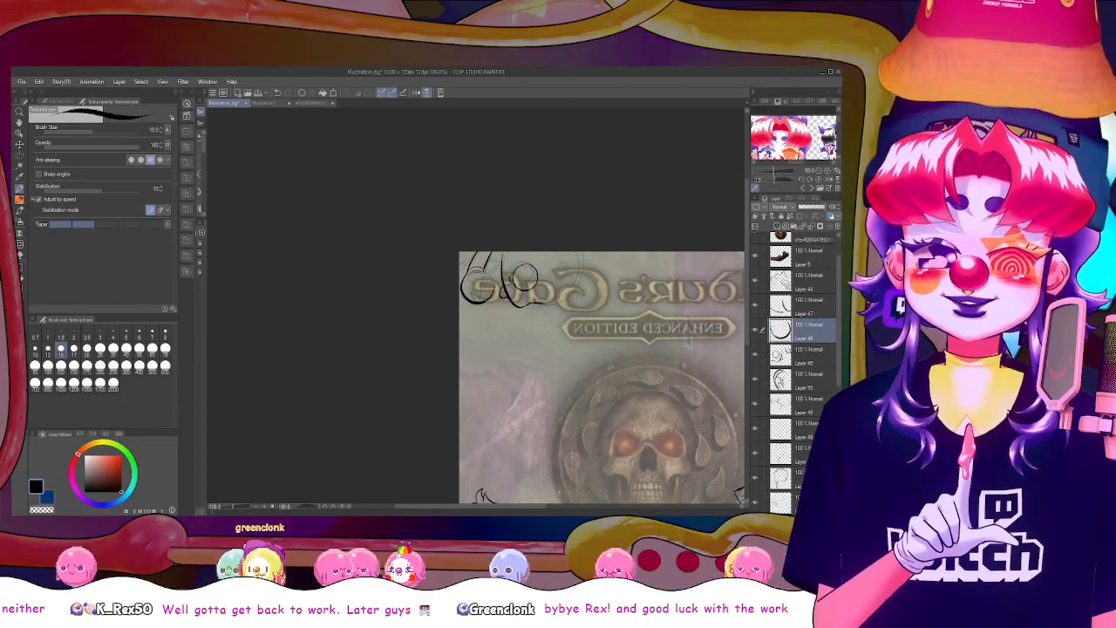
key("ctrl+z")
key("ctrl+z")
key("ctrl+y")
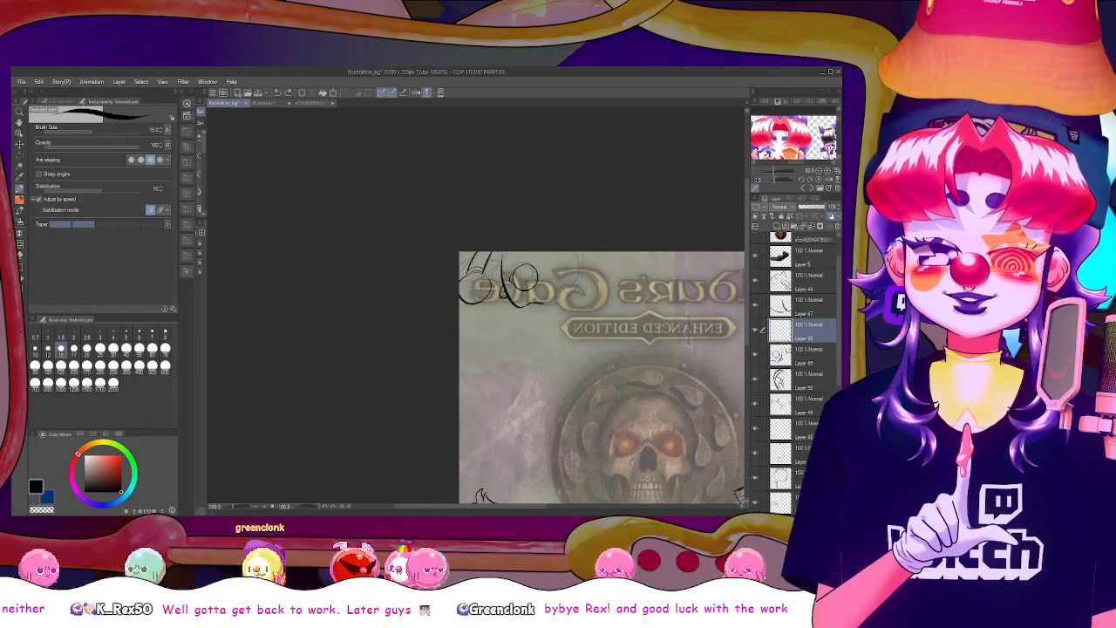
left_click_drag(470, 269, 487, 297)
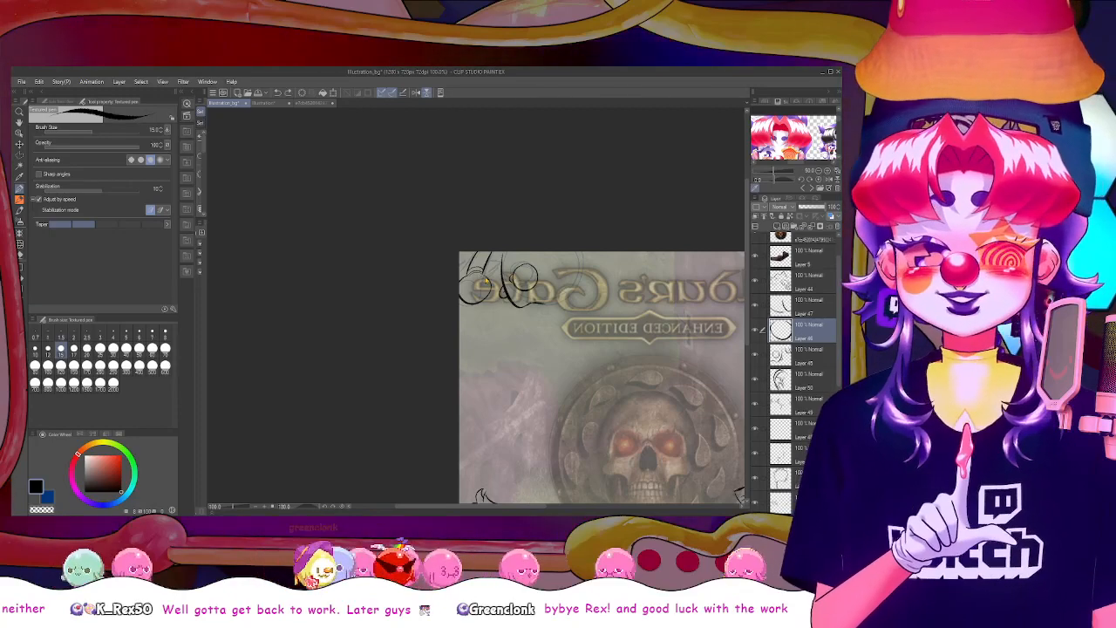
mouse_move(470, 281)
left_mouse_down()
mouse_move(488, 284)
mouse_move(462, 303)
left_mouse_up()
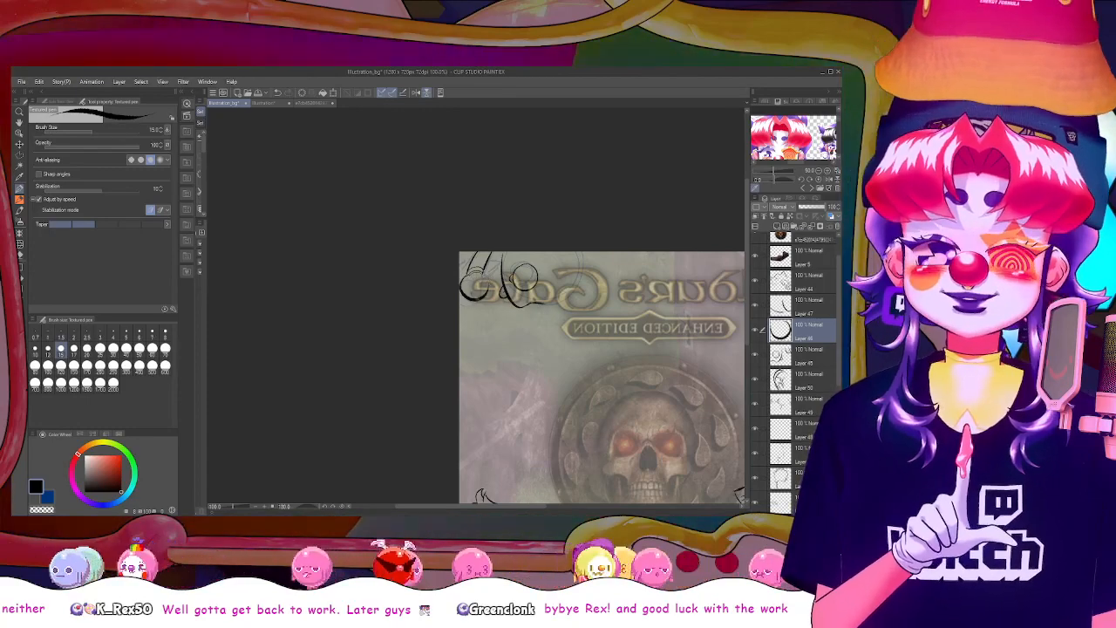
key("ctrl+z")
key("ctrl+z")
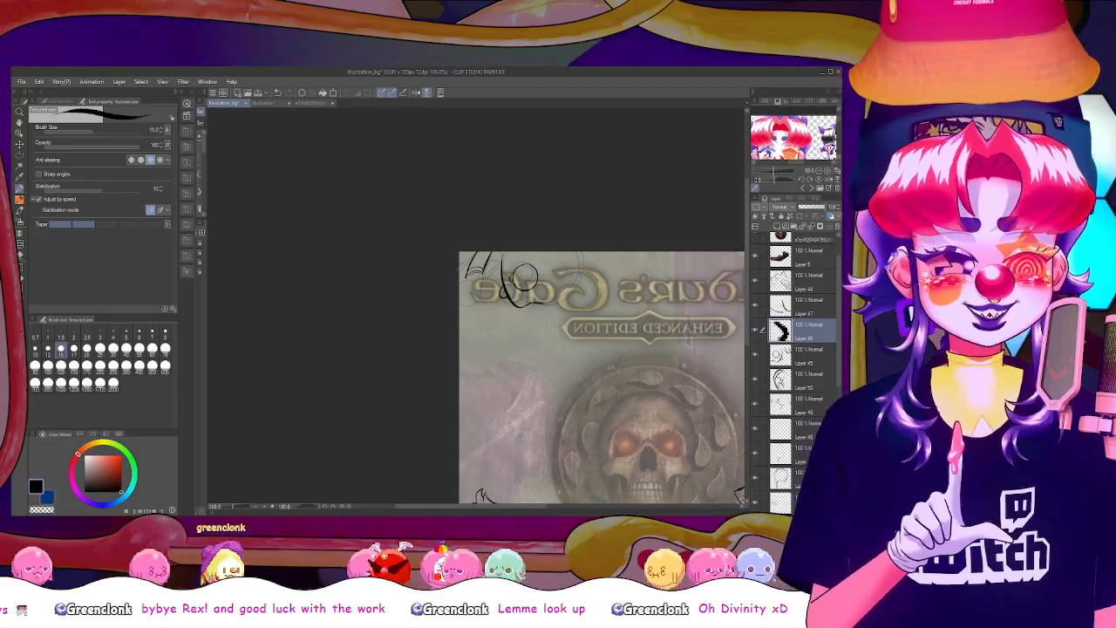
Draw the second round outline in the corner beside the curved line and erase the slanted lines crossing it on the layer below
mouse_move(487, 277)
left_mouse_down()
mouse_move(478, 281)
mouse_move(493, 300)
left_mouse_up()
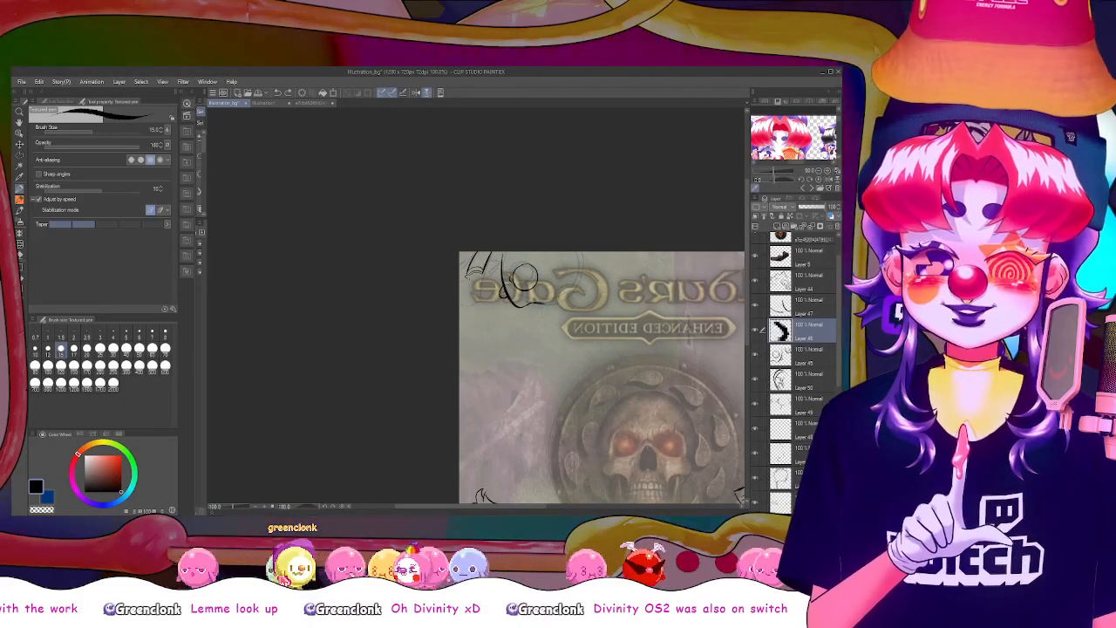
left_click_drag(467, 266, 482, 299)
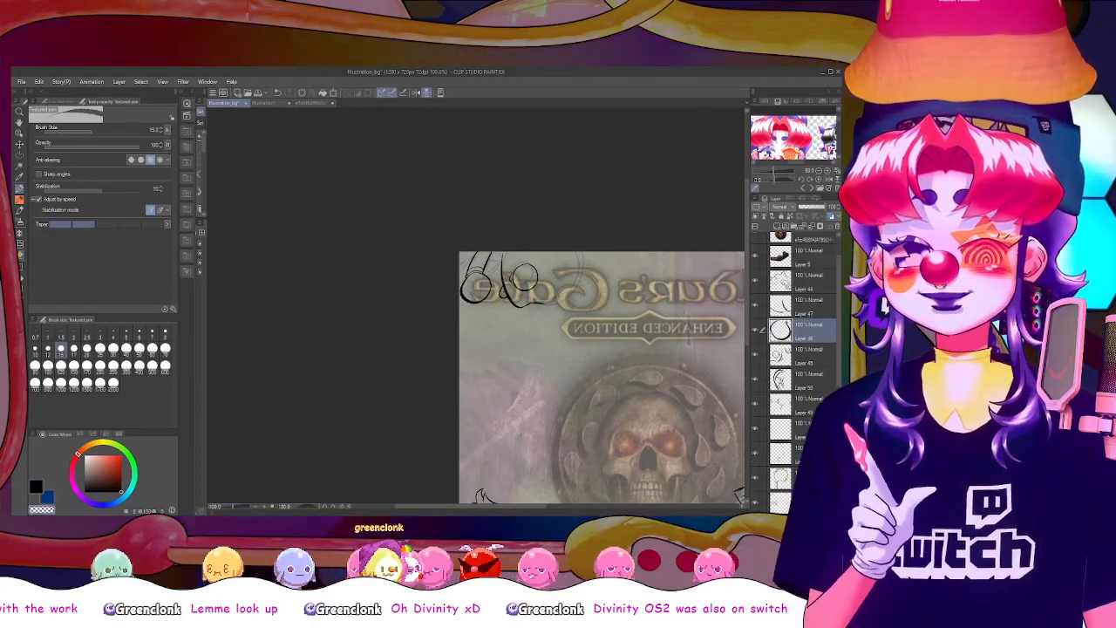
left_click(19, 255)
left_click(807, 355)
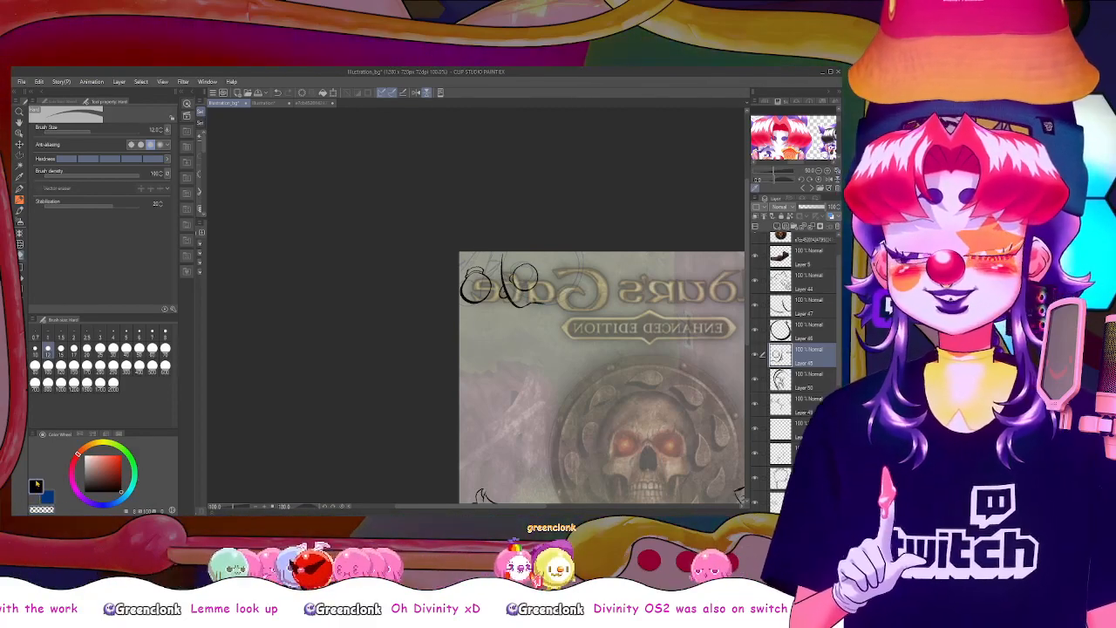
On a new layer, draw short curved lines linking the round shape to the canvas corner, and check them with the canvas flipped
left_click(777, 226)
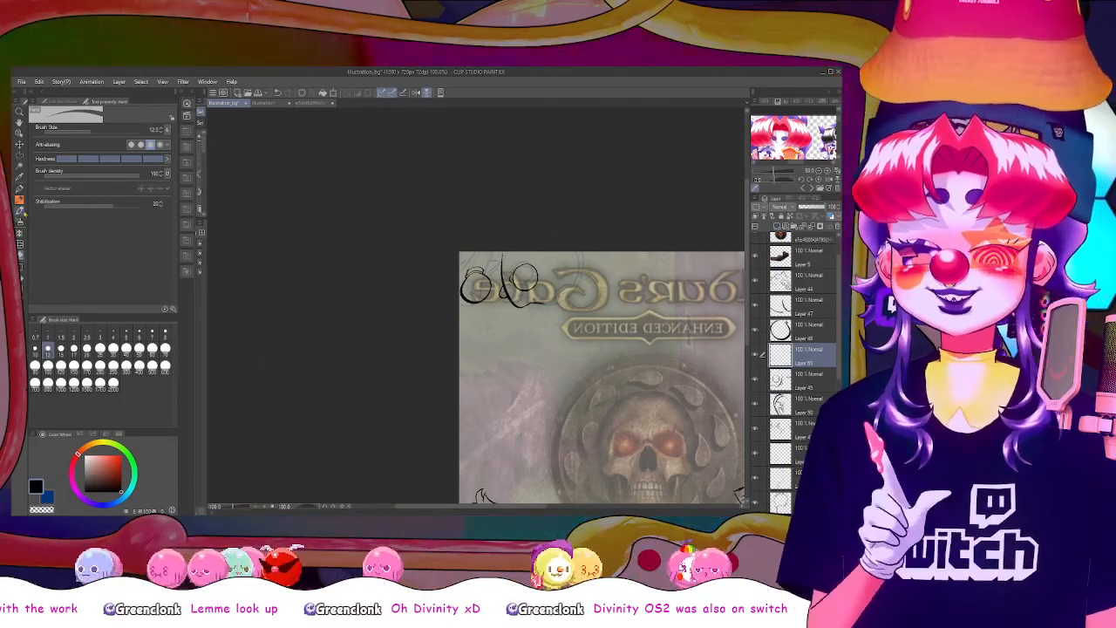
left_click(19, 189)
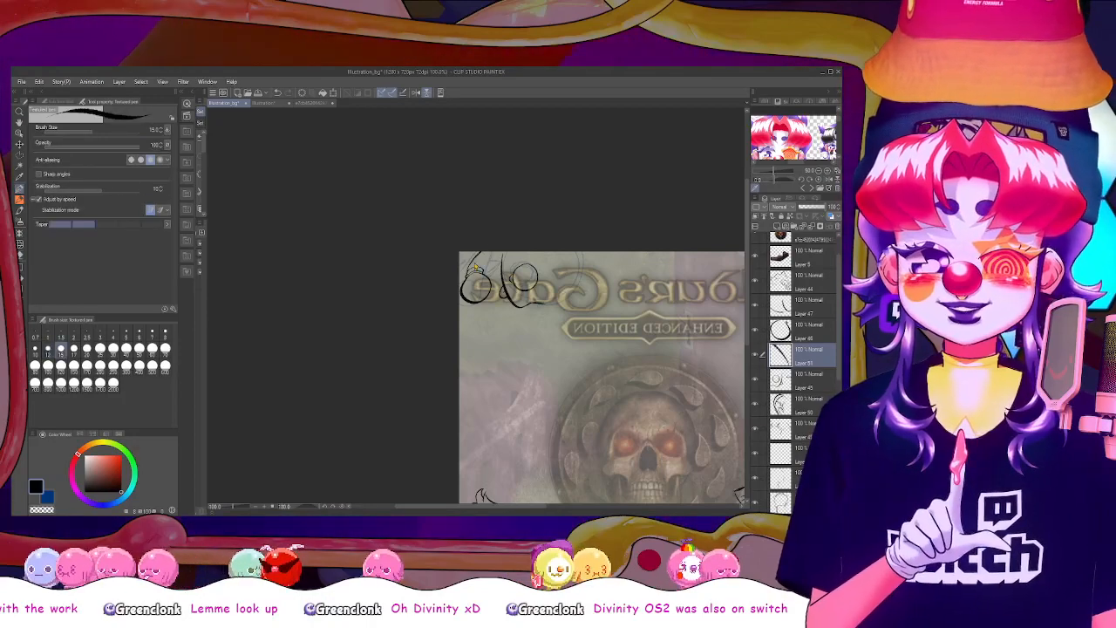
key("ctrl+z")
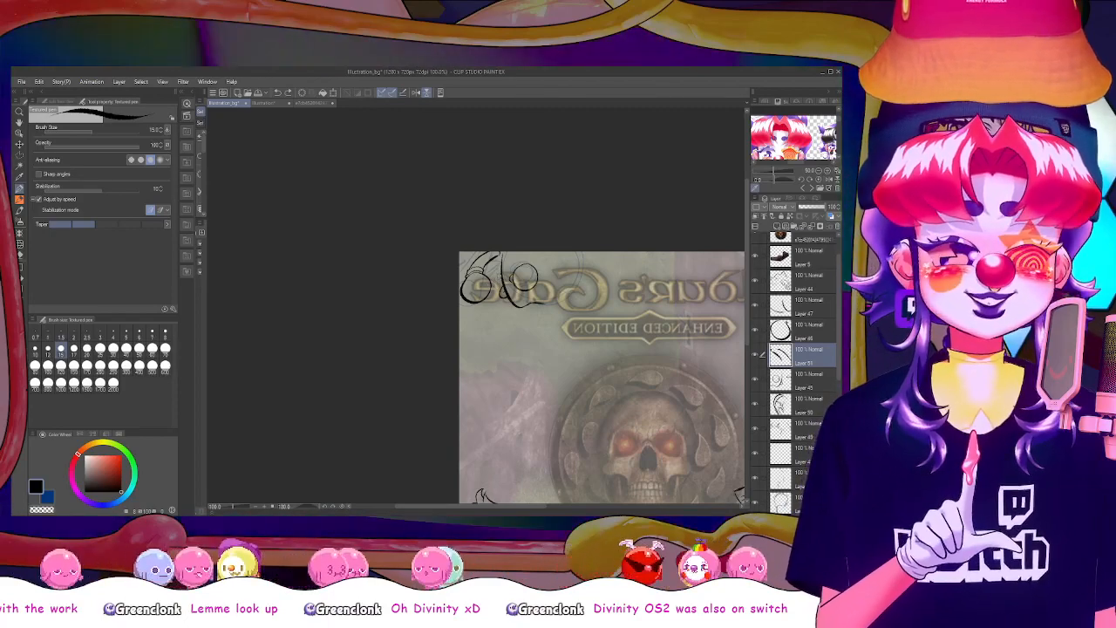
left_click(426, 93)
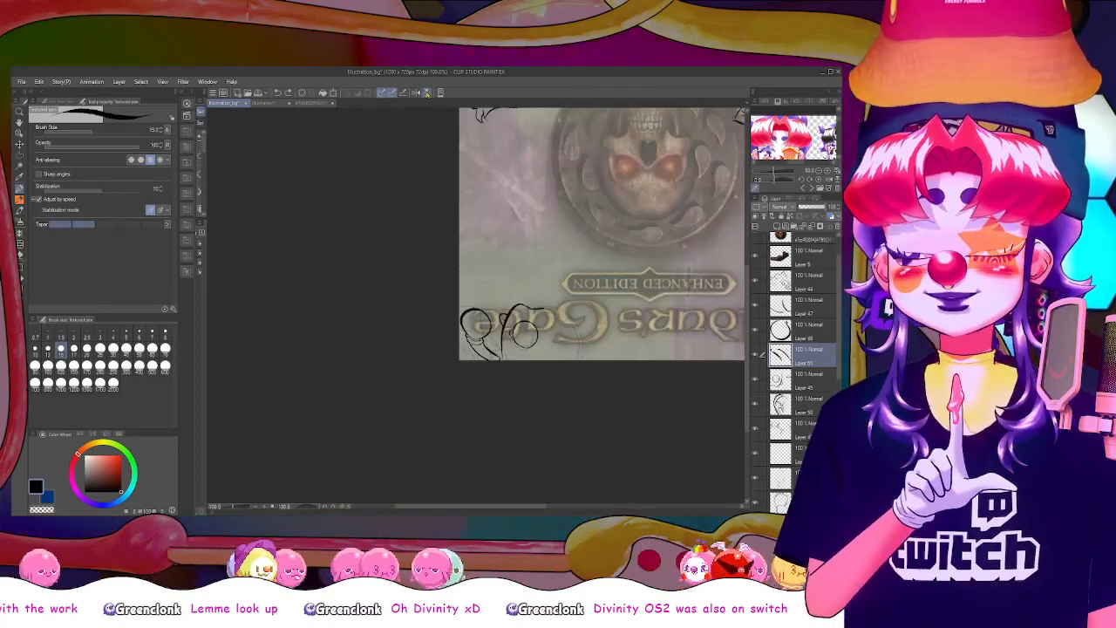
left_click(426, 94)
left_click(416, 94)
left_click(416, 94)
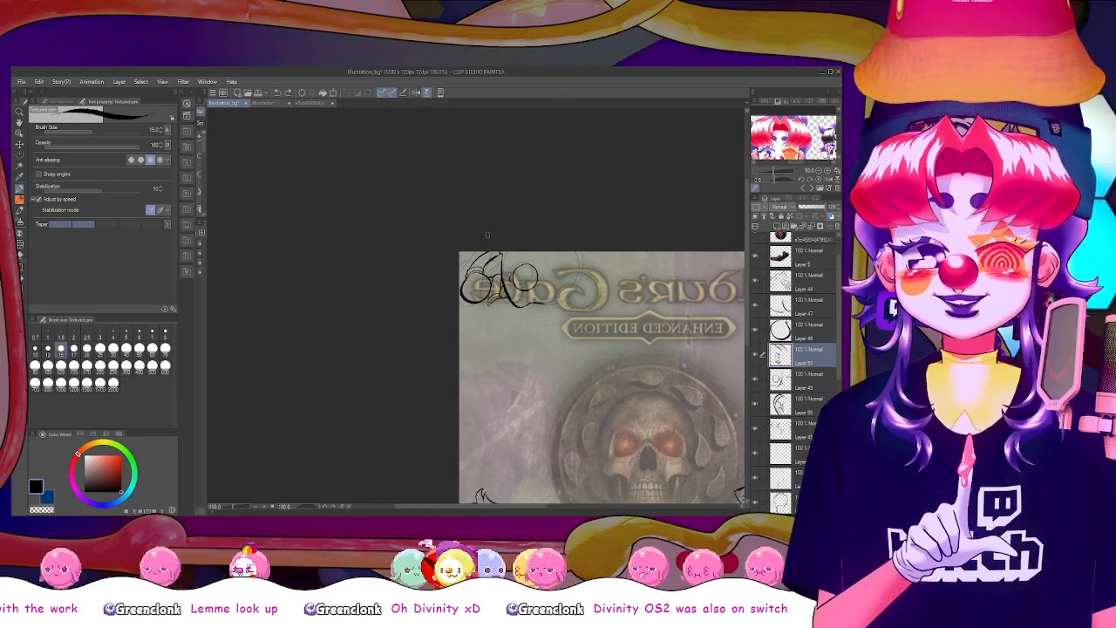
left_click(426, 93)
left_click(427, 95)
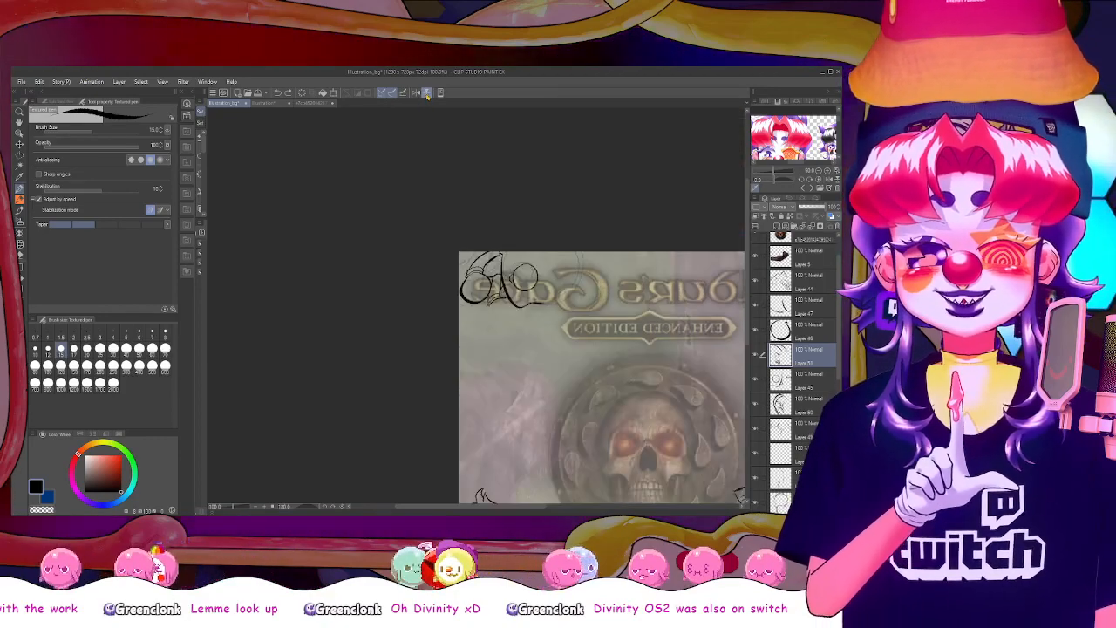
Unmirror the canvas, tidy the corner lines, and draw another round outline just below the corner's round shape, undoing a stray stroke
left_click(419, 94)
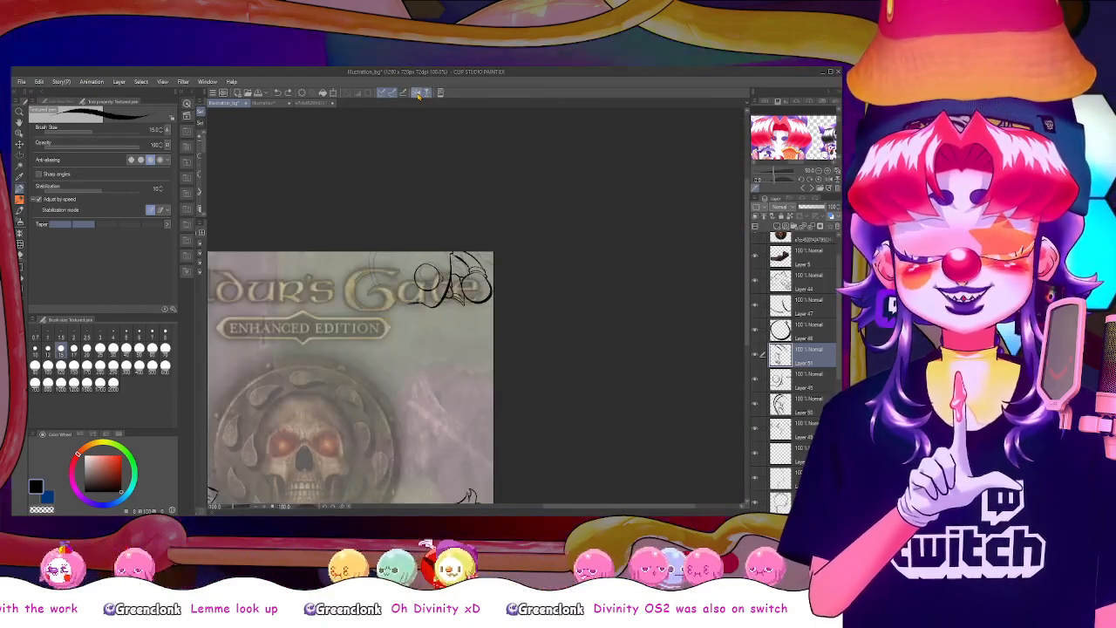
left_click_drag(585, 506, 568, 504)
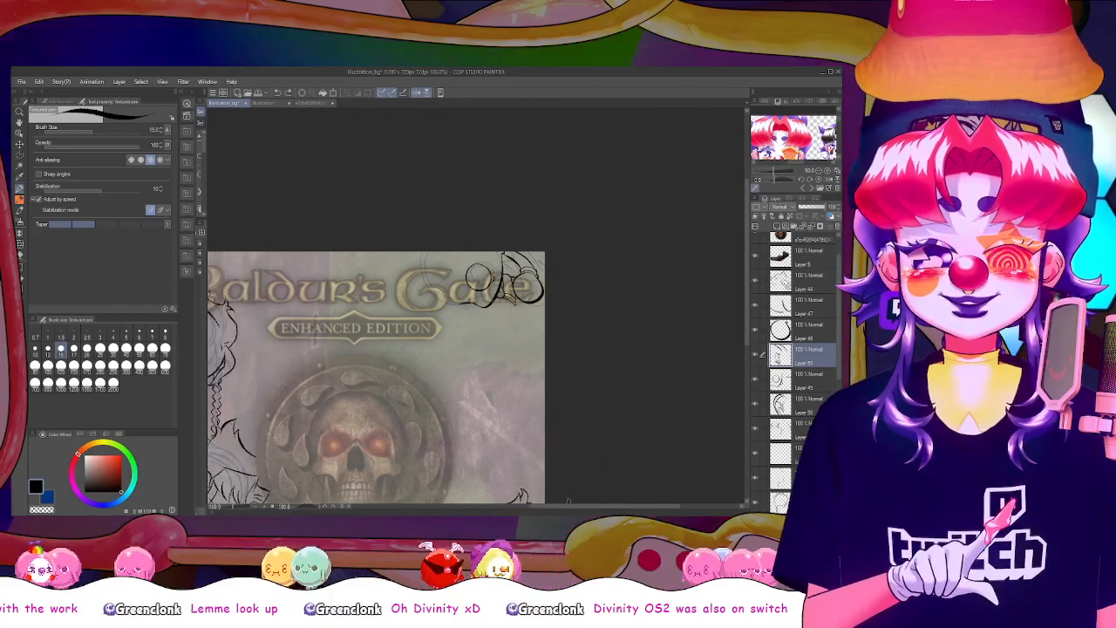
key("e")
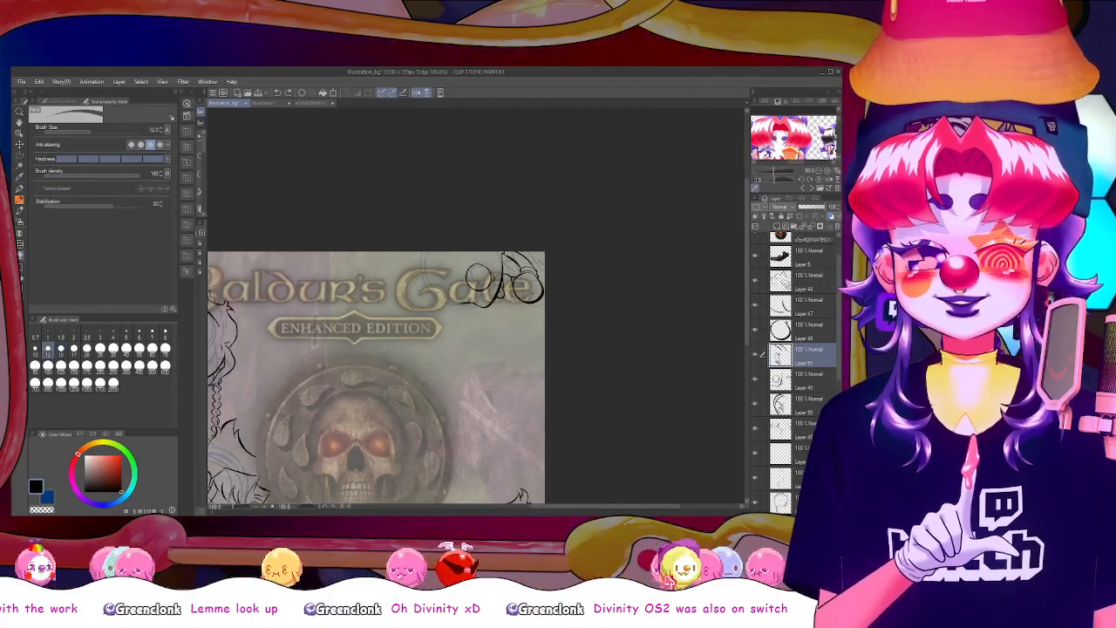
key("p")
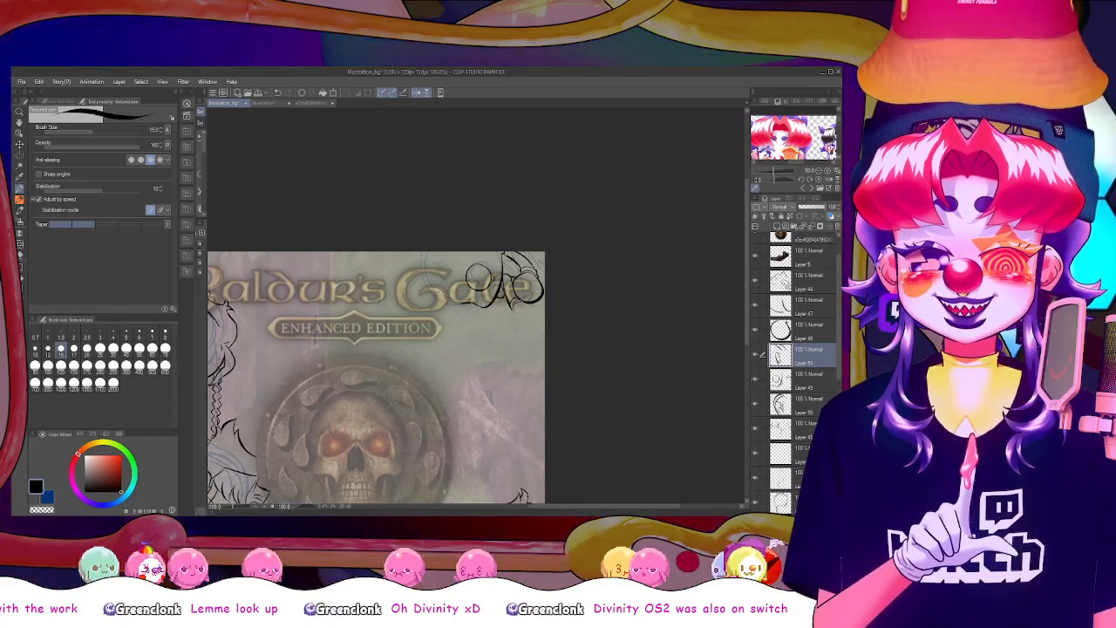
mouse_move(521, 301)
left_mouse_down()
mouse_move(513, 314)
mouse_move(528, 327)
left_mouse_up()
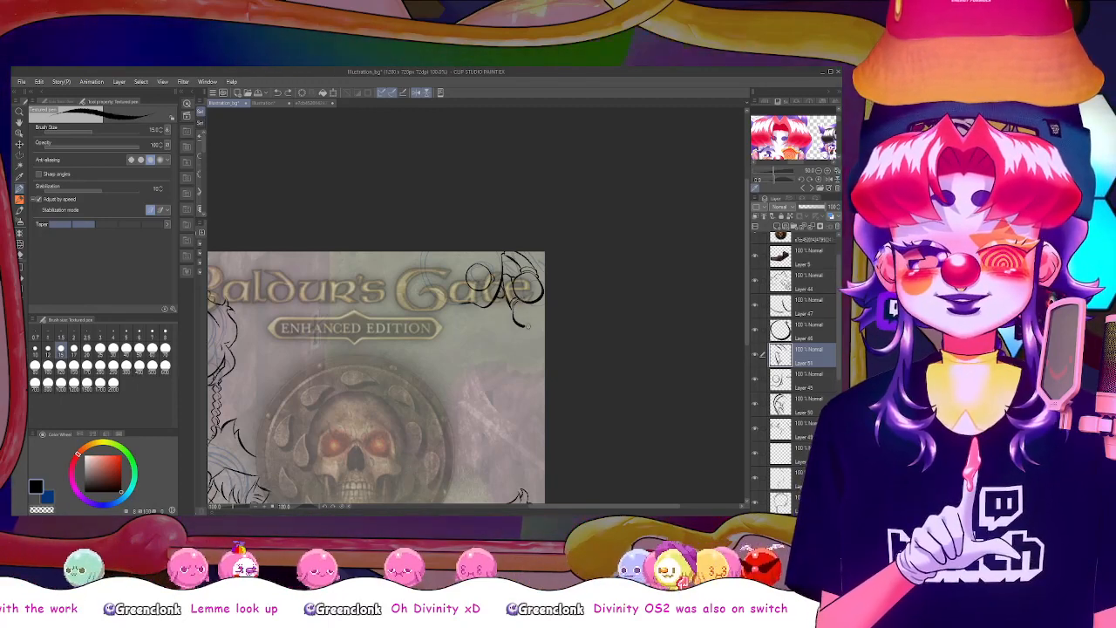
key("ctrl+z")
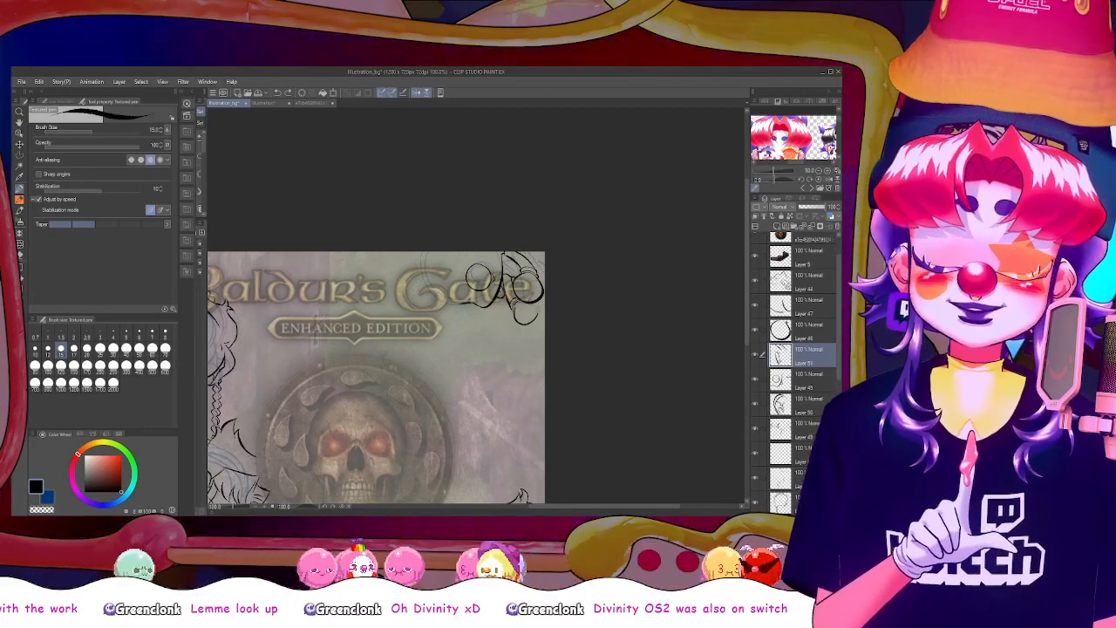
mouse_move(516, 310)
left_mouse_down()
mouse_move(528, 326)
mouse_move(540, 307)
left_mouse_up()
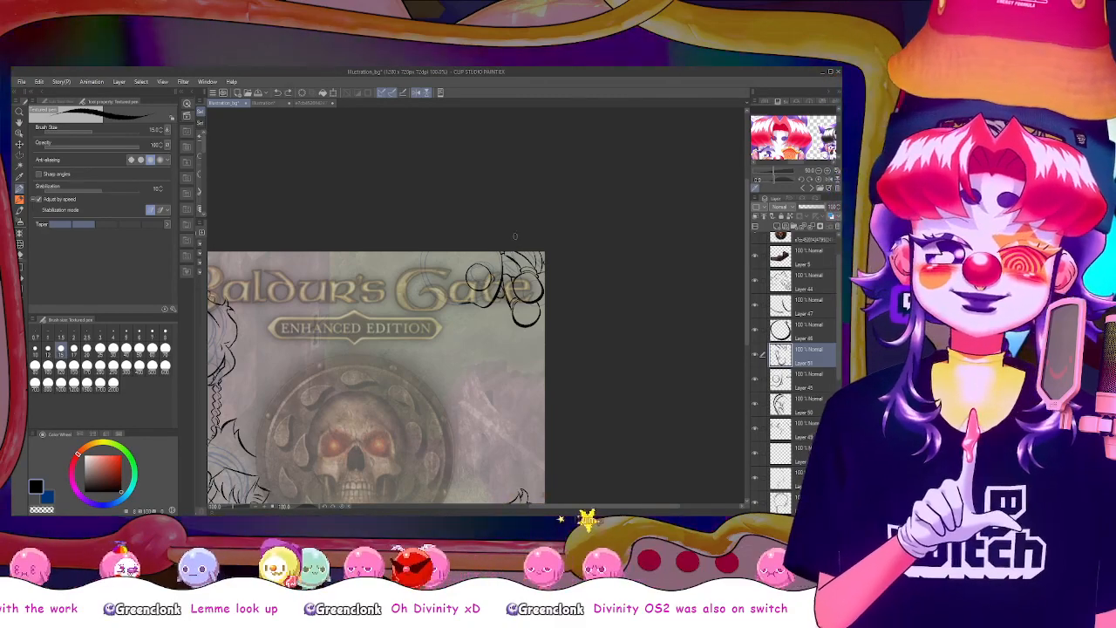
Merge the new line layer into the one below and retouch the corner's joining lines with the eraser and pen in a mirrored, rotated view
left_click(417, 92)
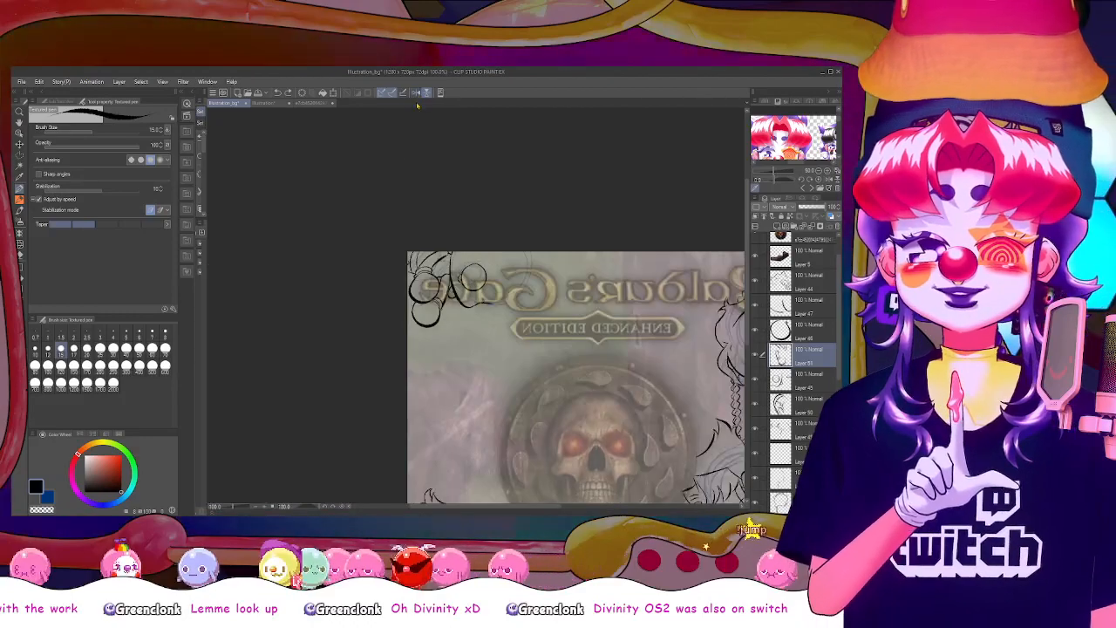
key("ctrl+minus")
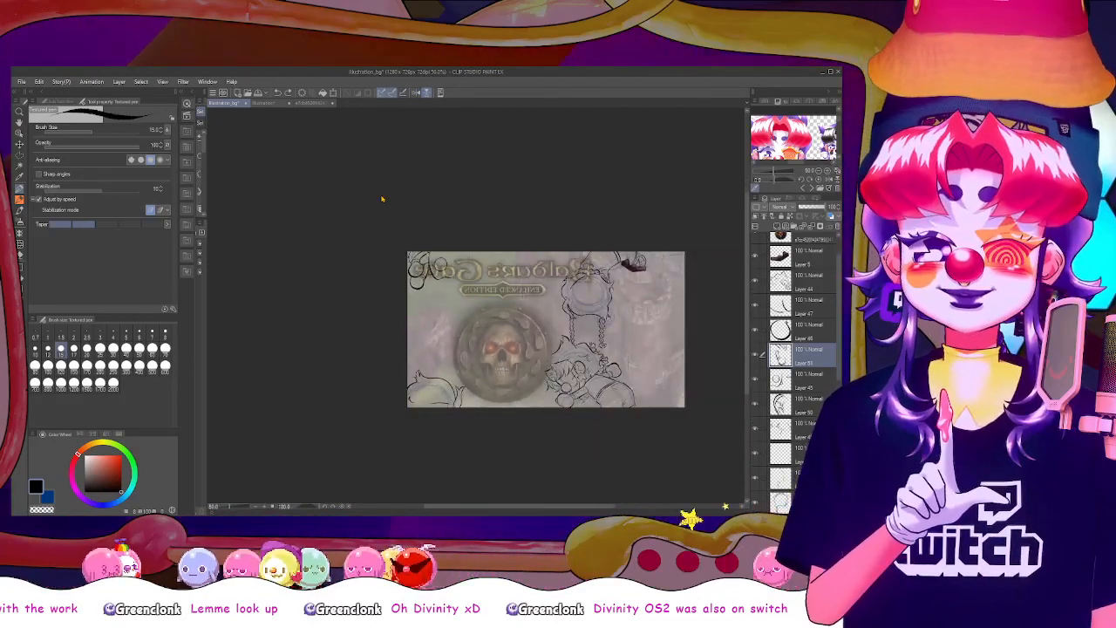
key("ctrl+plus")
key("ctrl+plus")
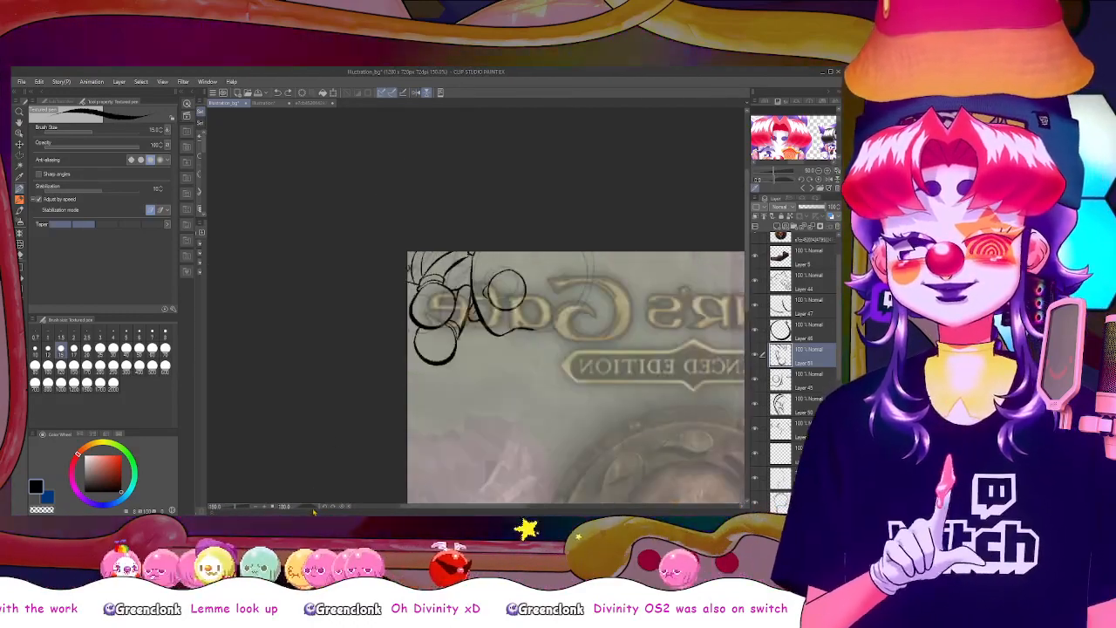
left_click_drag(314, 508, 309, 507)
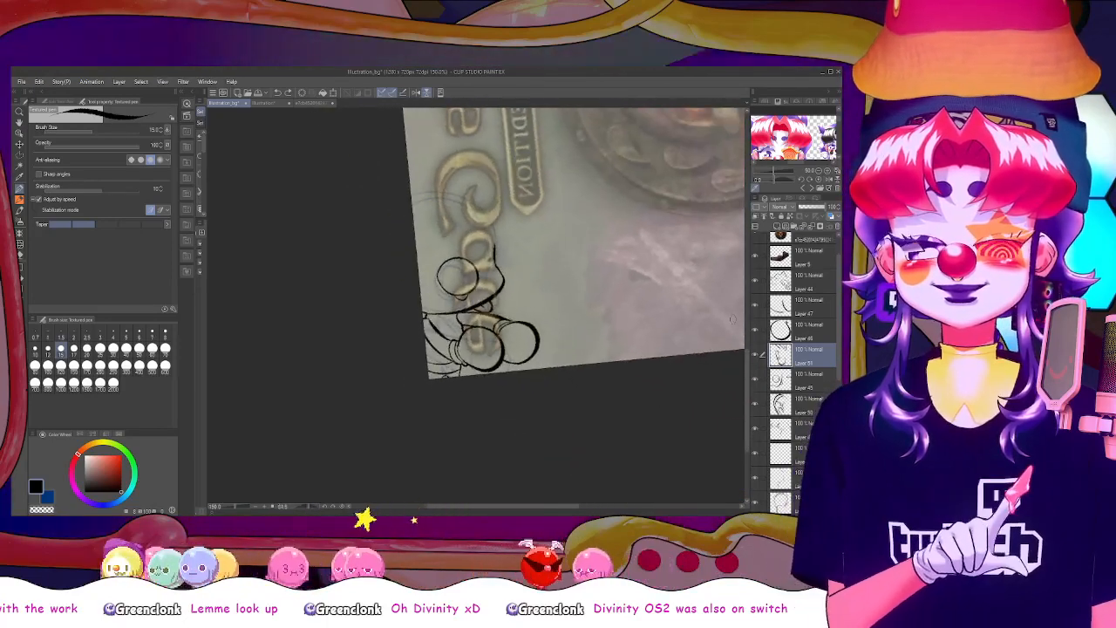
scroll(733, 319, "up", 4)
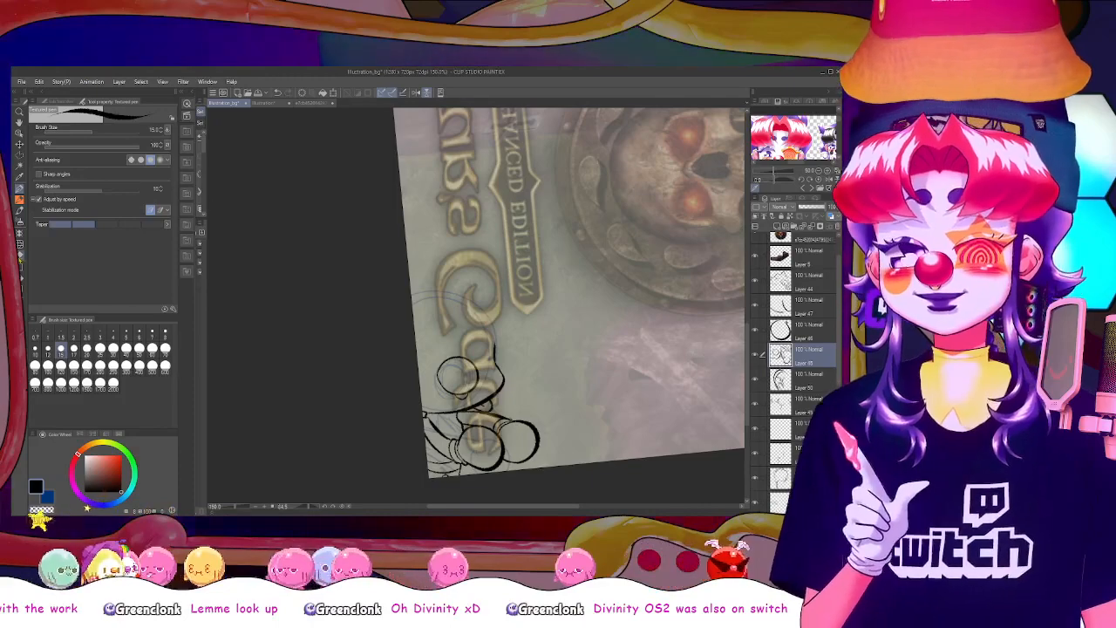
key("e")
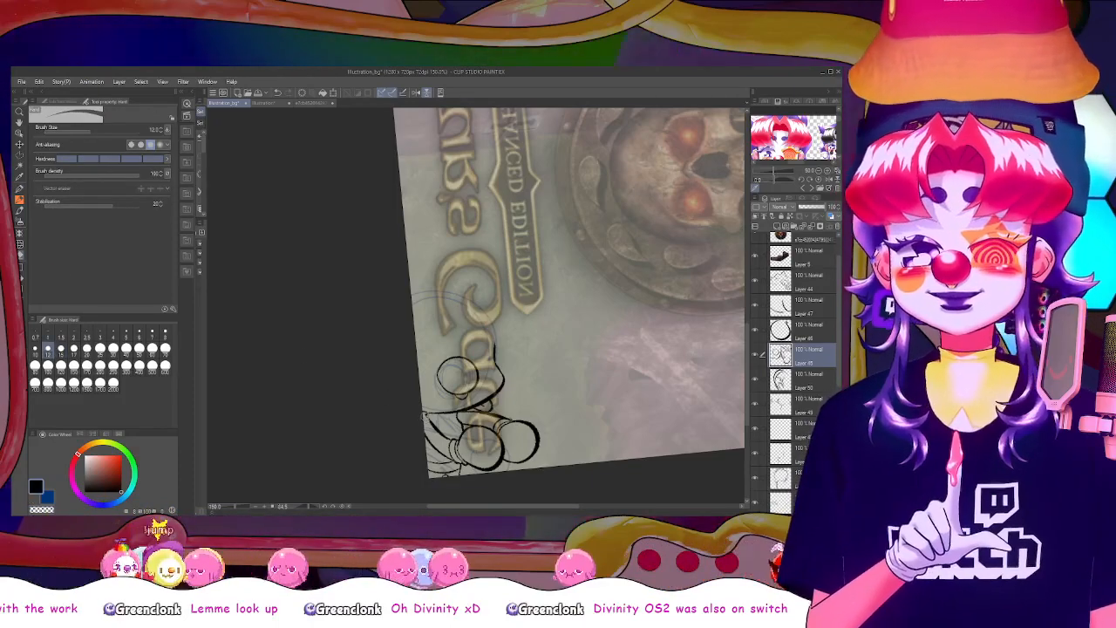
key("p")
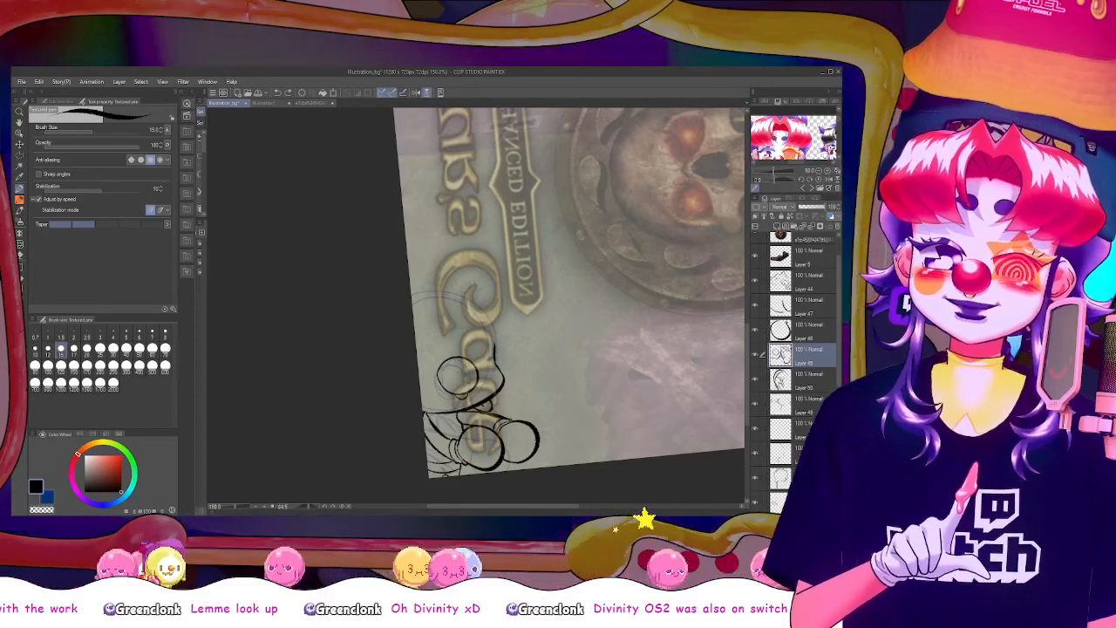
key("e")
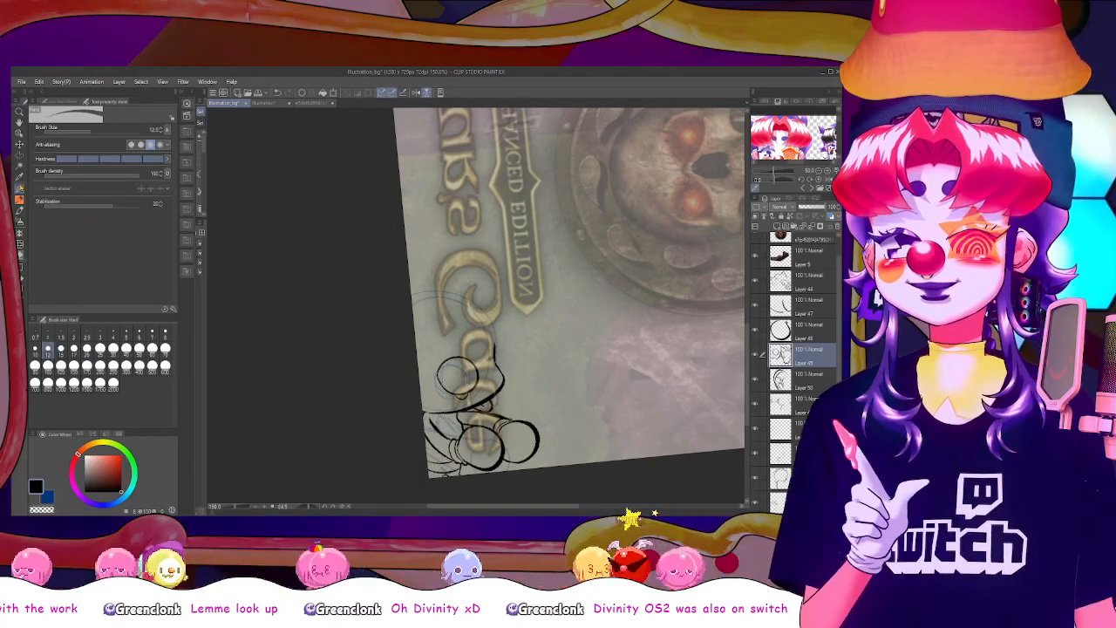
key("p")
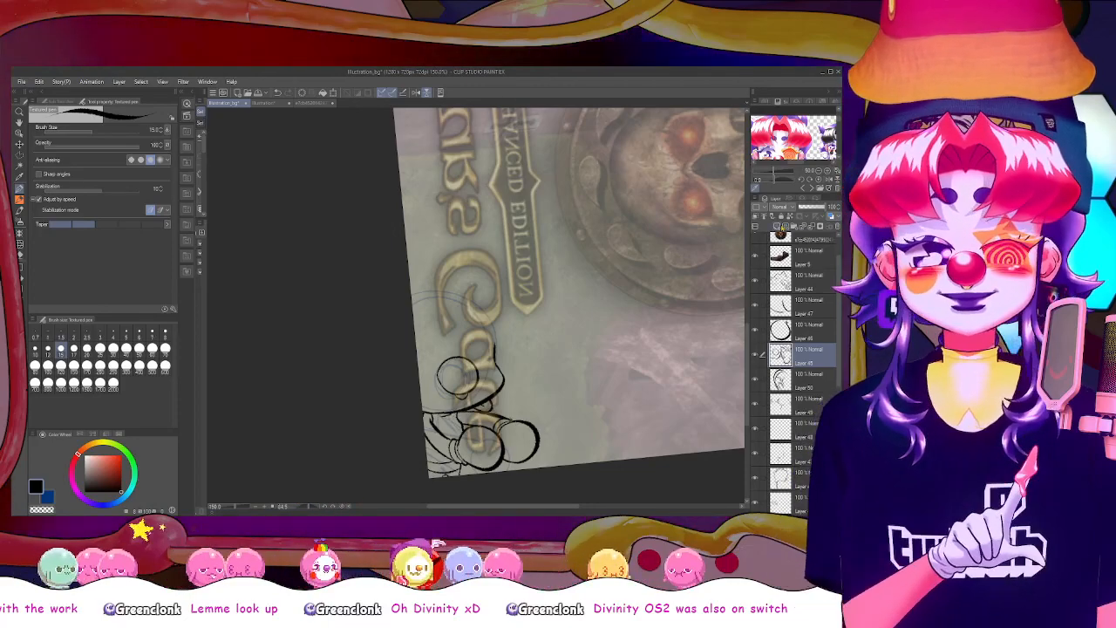
On a new layer, draw pointed, curved tufts from the canvas edge across the logo's letter "G" beside the round shapes, undoing stray strokes
key("ctrl+z")
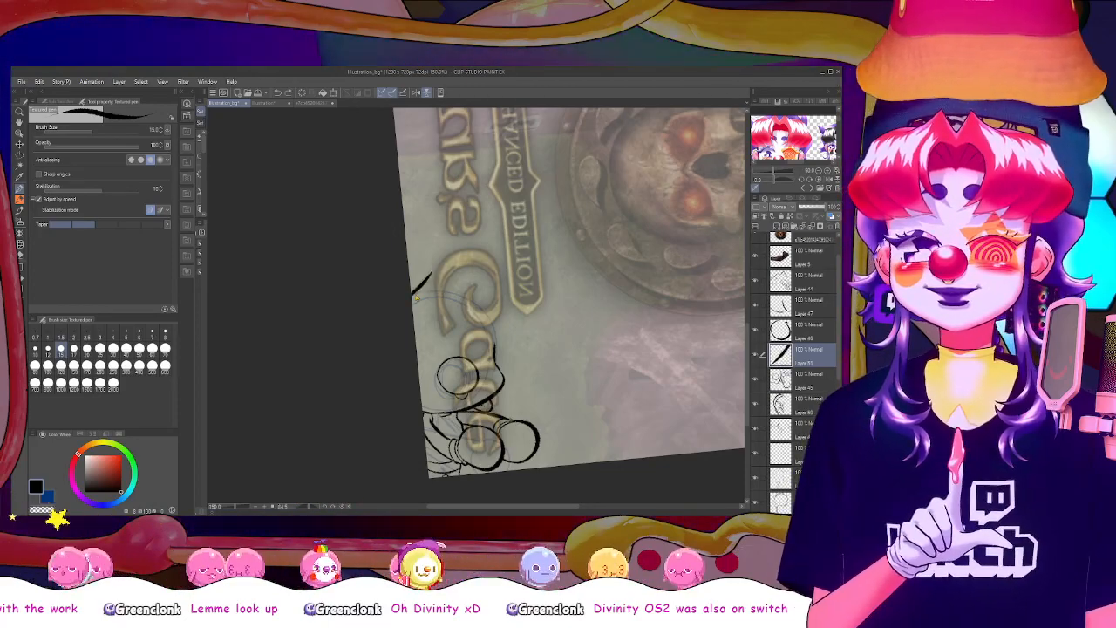
mouse_move(412, 295)
left_mouse_down()
mouse_move(428, 265)
mouse_move(443, 298)
mouse_move(433, 331)
left_mouse_up()
key("ctrl+z")
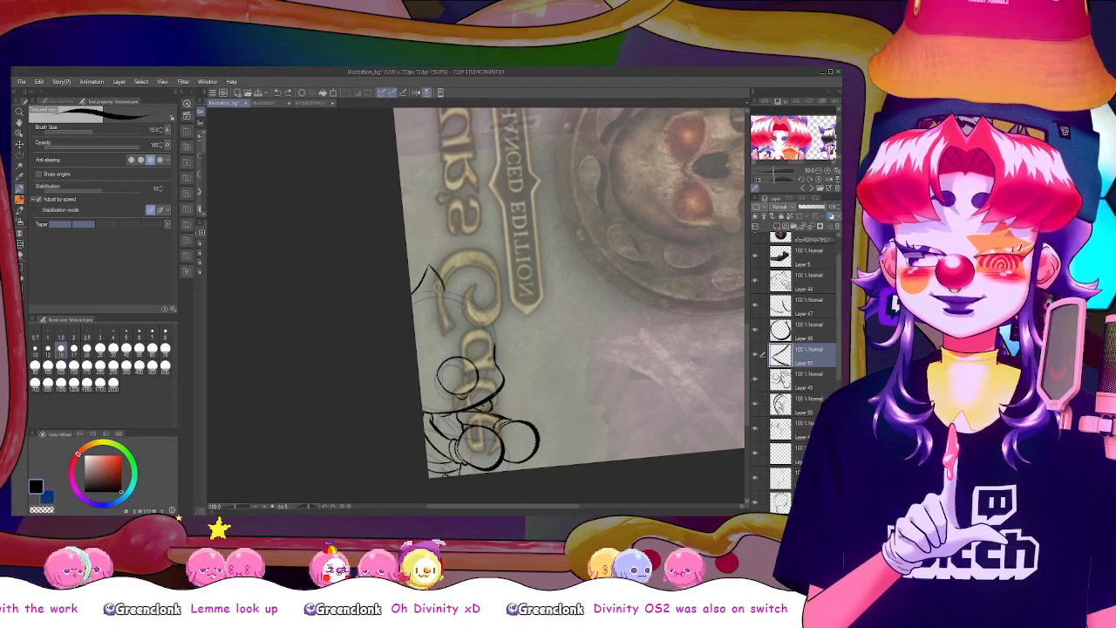
key("ctrl+z")
mouse_move(431, 269)
left_mouse_down()
mouse_move(445, 346)
mouse_move(434, 350)
left_mouse_up()
key("ctrl+z")
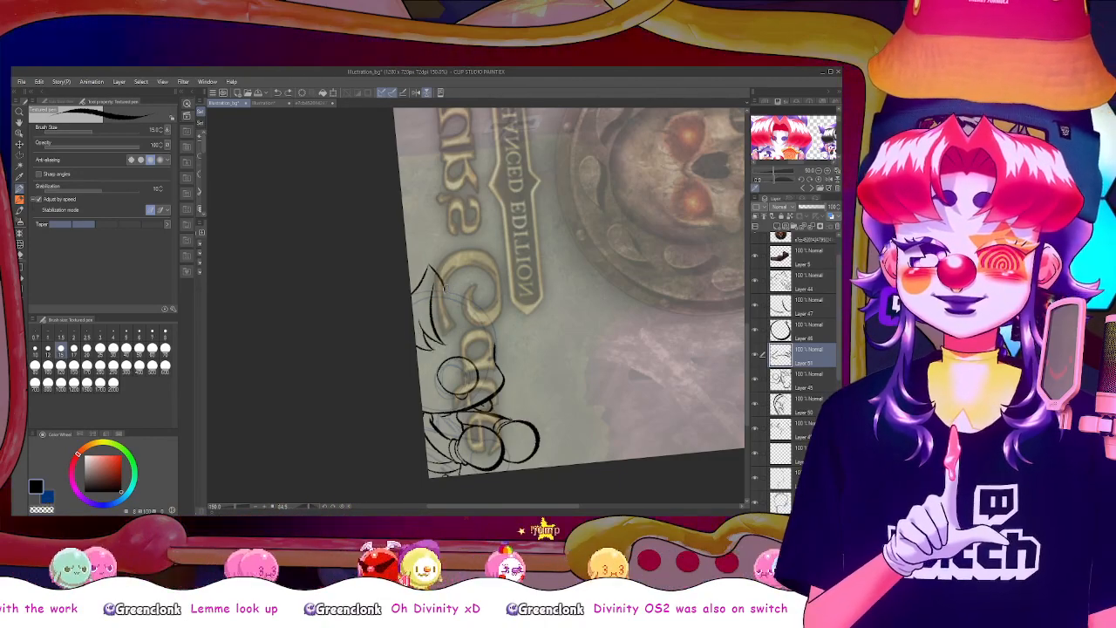
left_click_drag(442, 290, 495, 298)
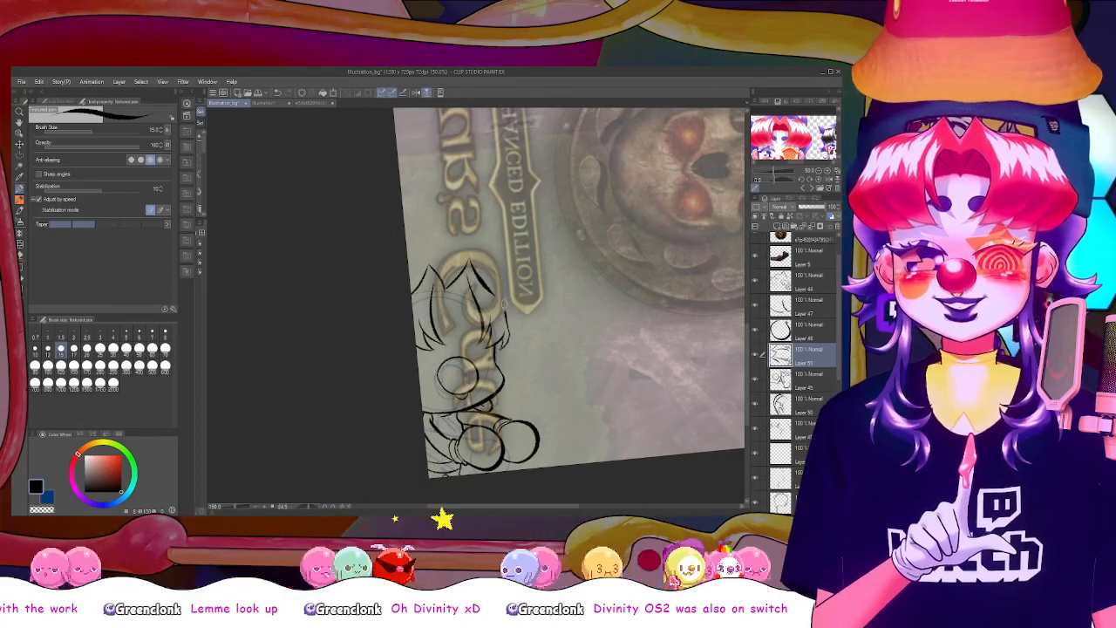
left_click_drag(478, 276, 488, 291)
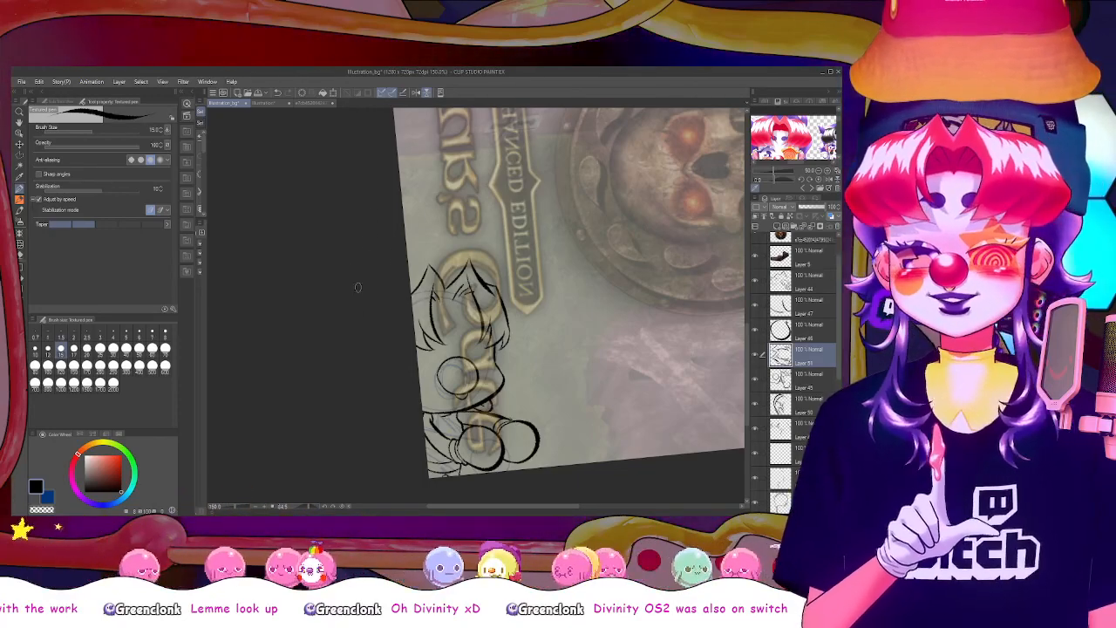
On a new layer, draw curved, pointed strokes above the tufts from the canvas edge to the logo's letter "G", undoing stray strokes
left_click_drag(482, 231, 492, 272)
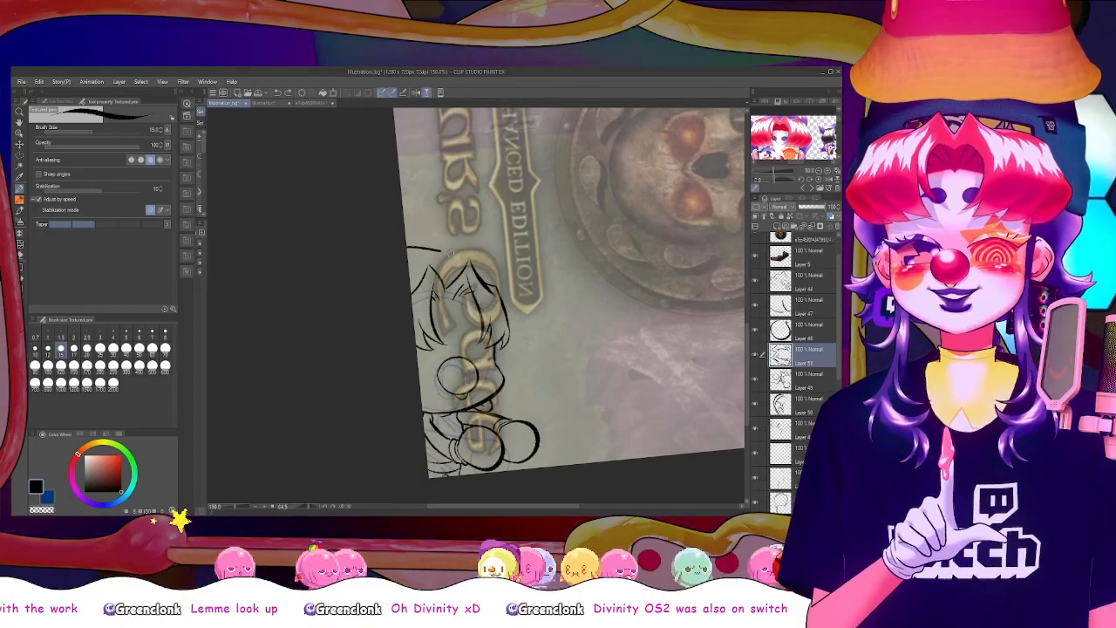
key("ctrl+shift+n")
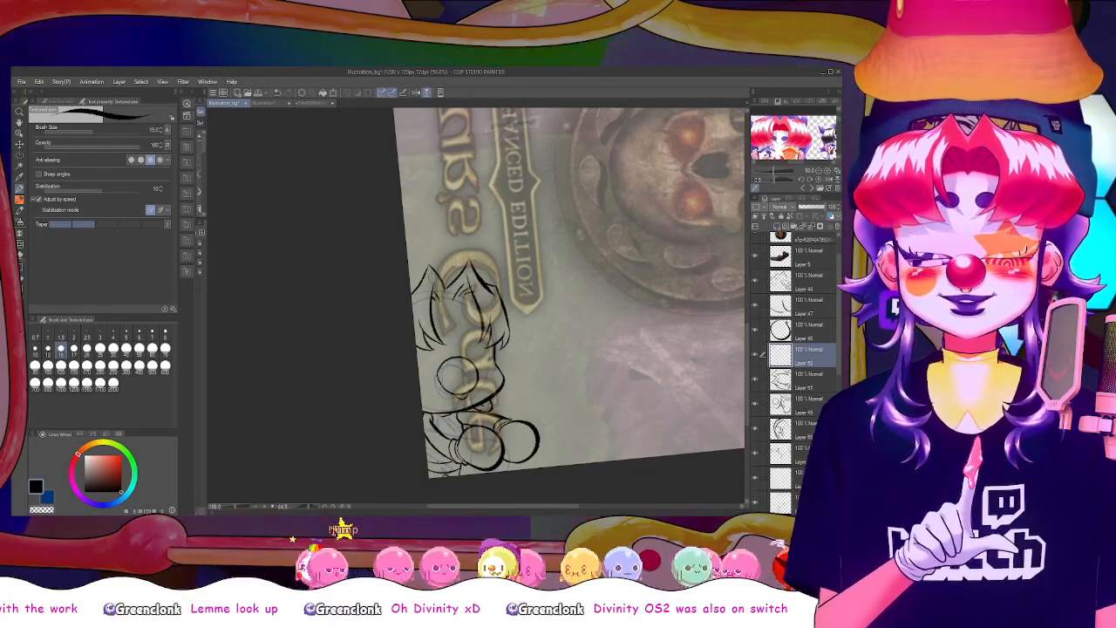
left_click_drag(478, 351, 425, 361)
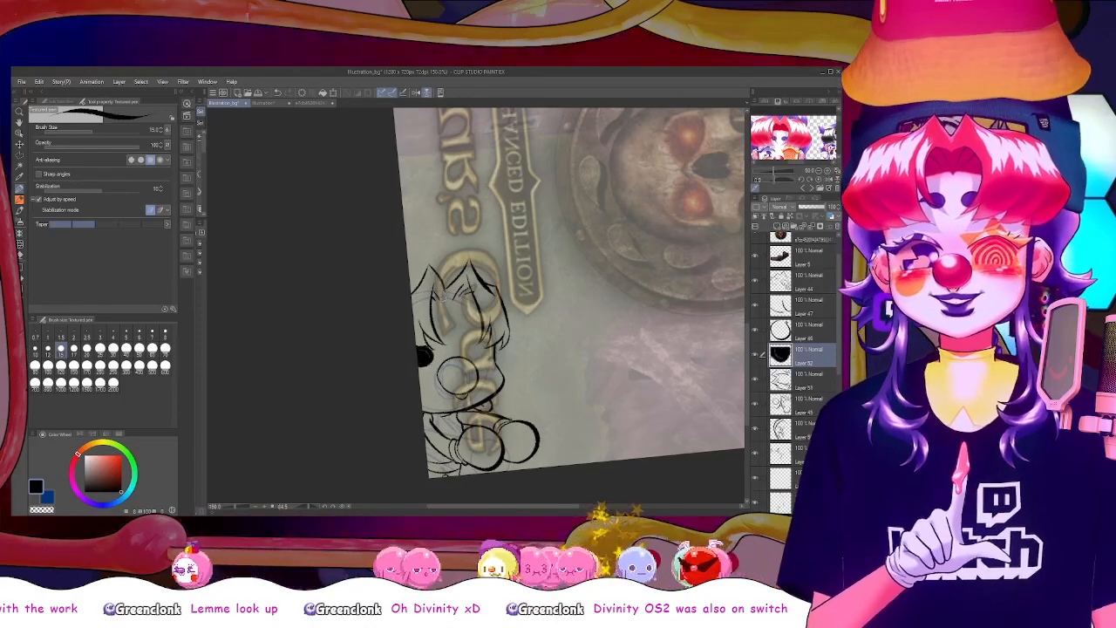
key("ctrl+z")
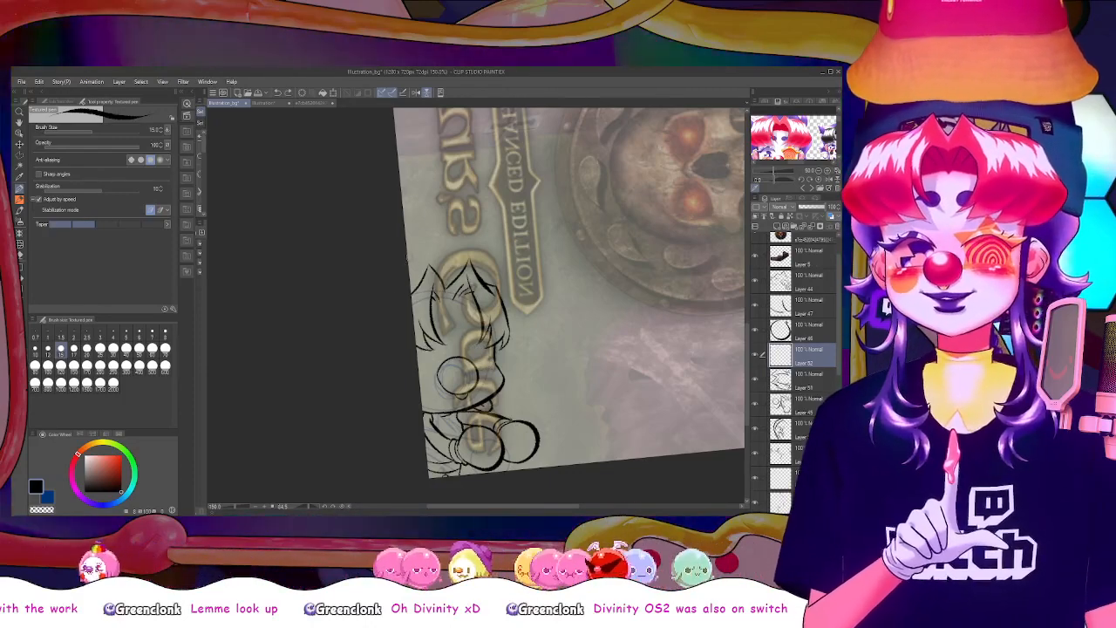
left_click_drag(409, 264, 447, 259)
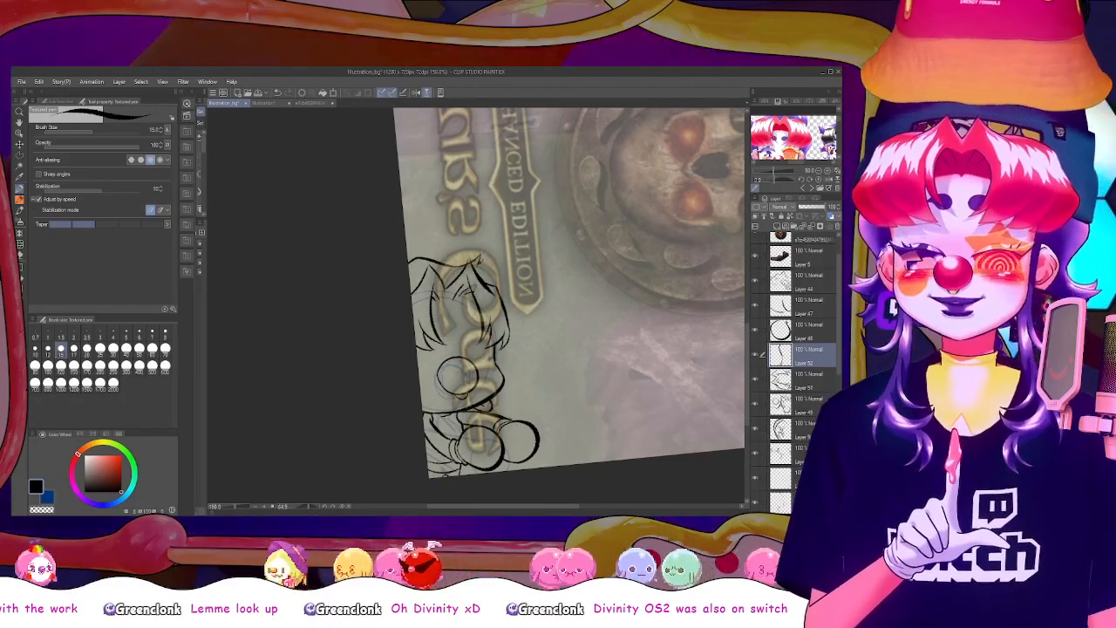
left_click_drag(478, 264, 489, 254)
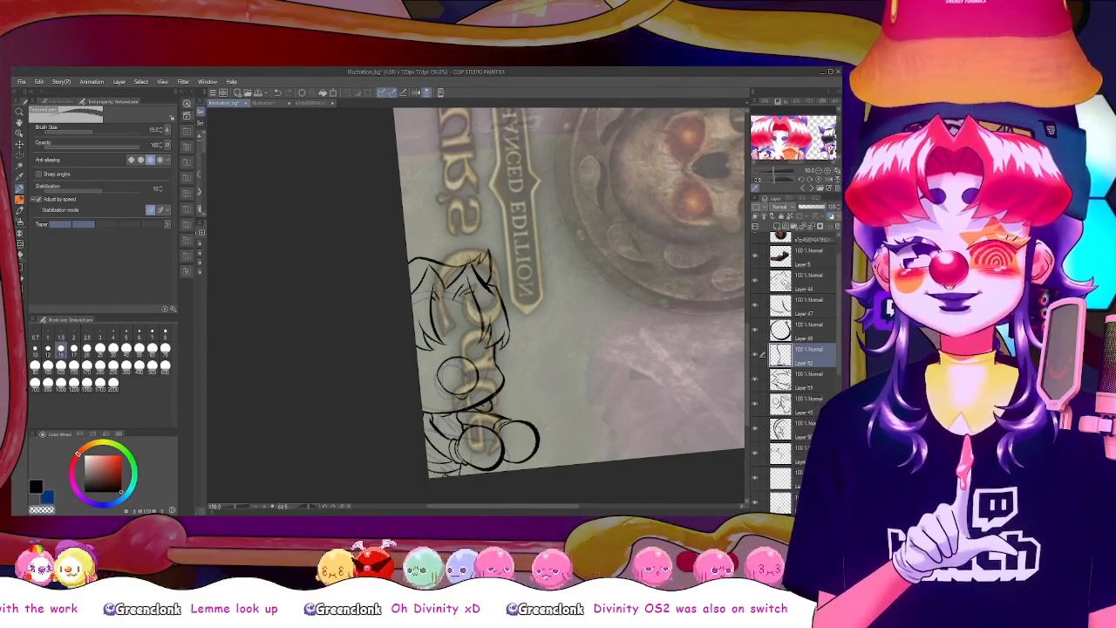
left_click(42, 484)
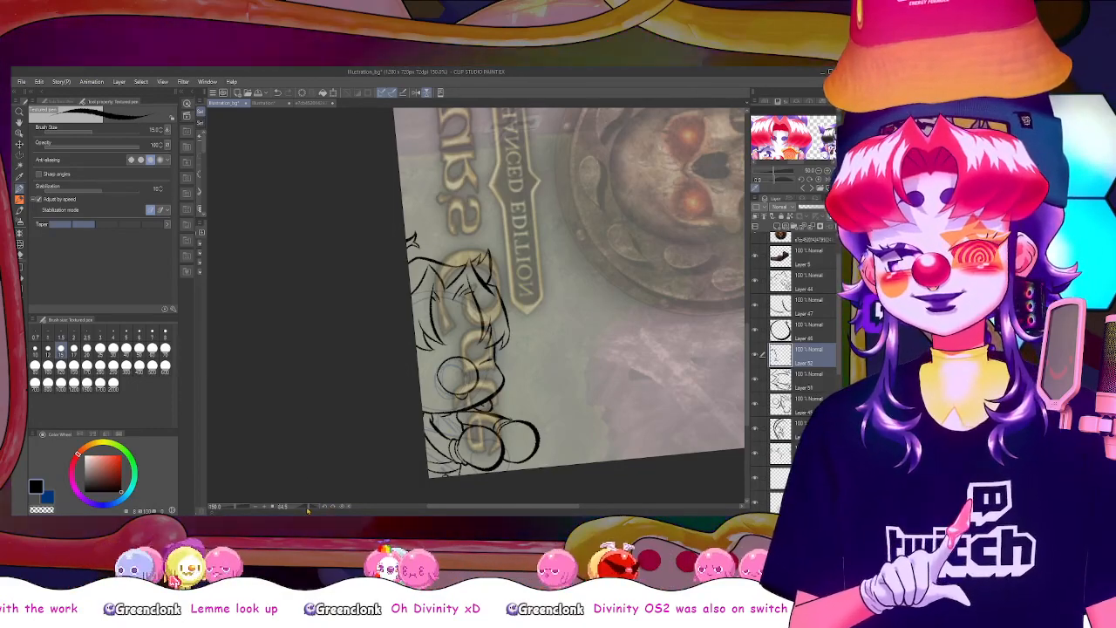
Turn the canvas upright and unmirrored, and examine the whole composition of outlined figures around the logo and skull medallion
left_click_drag(308, 506, 331, 503)
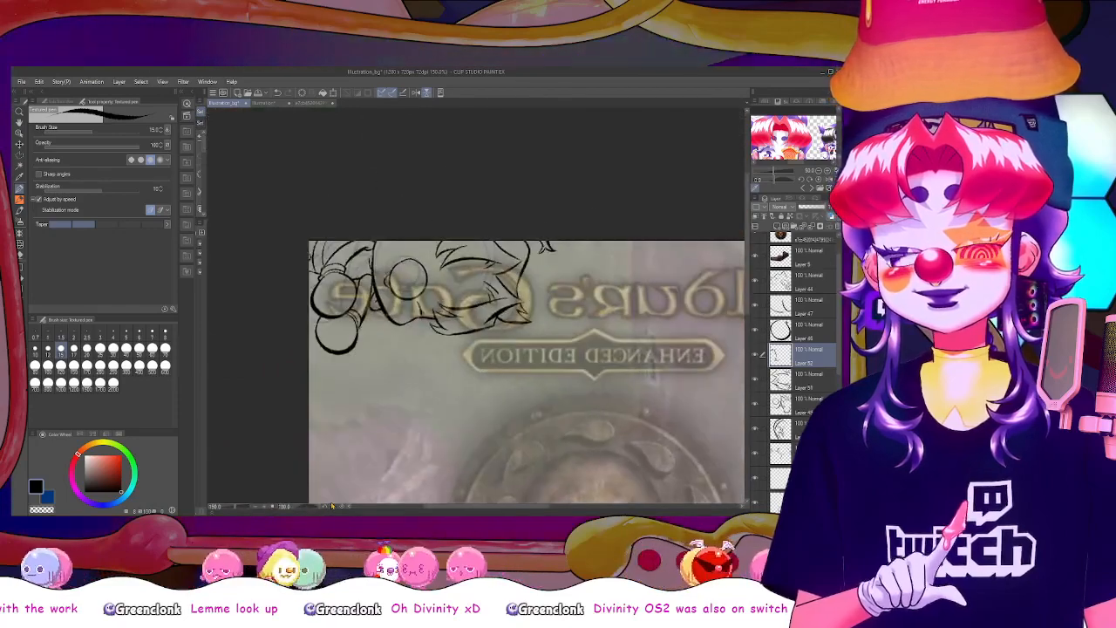
scroll(331, 503, "down", 3)
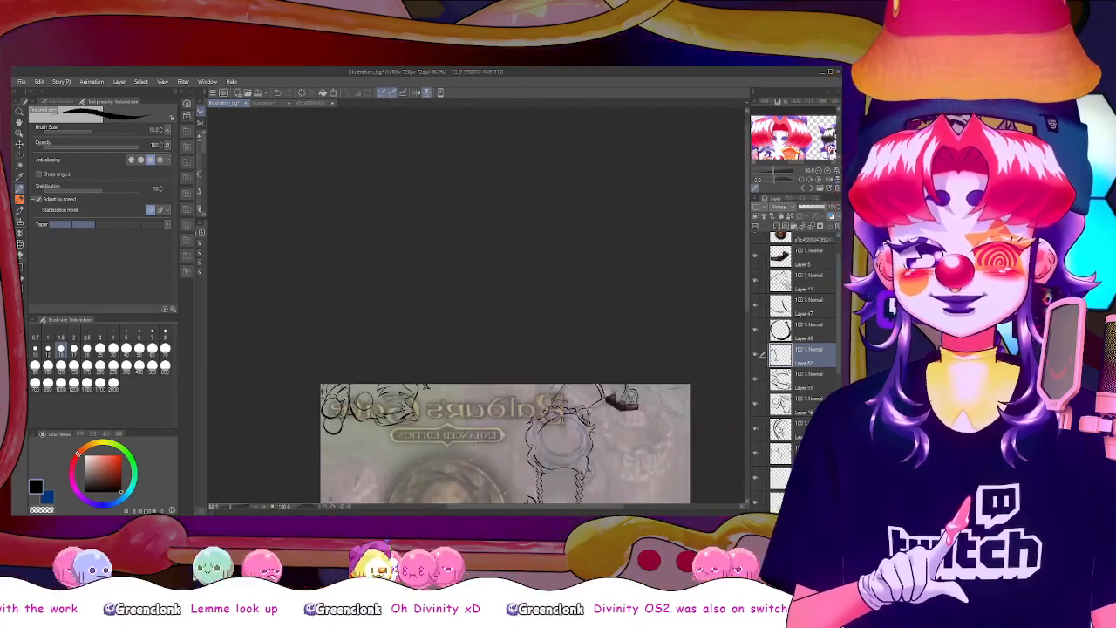
left_click(426, 93)
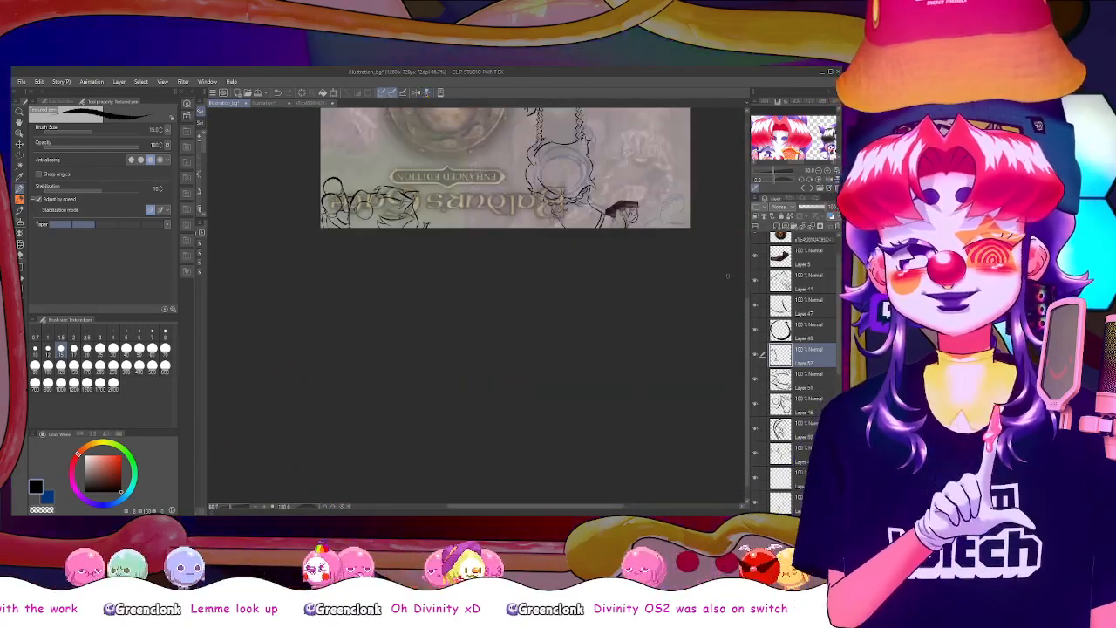
left_click_drag(751, 255, 749, 223)
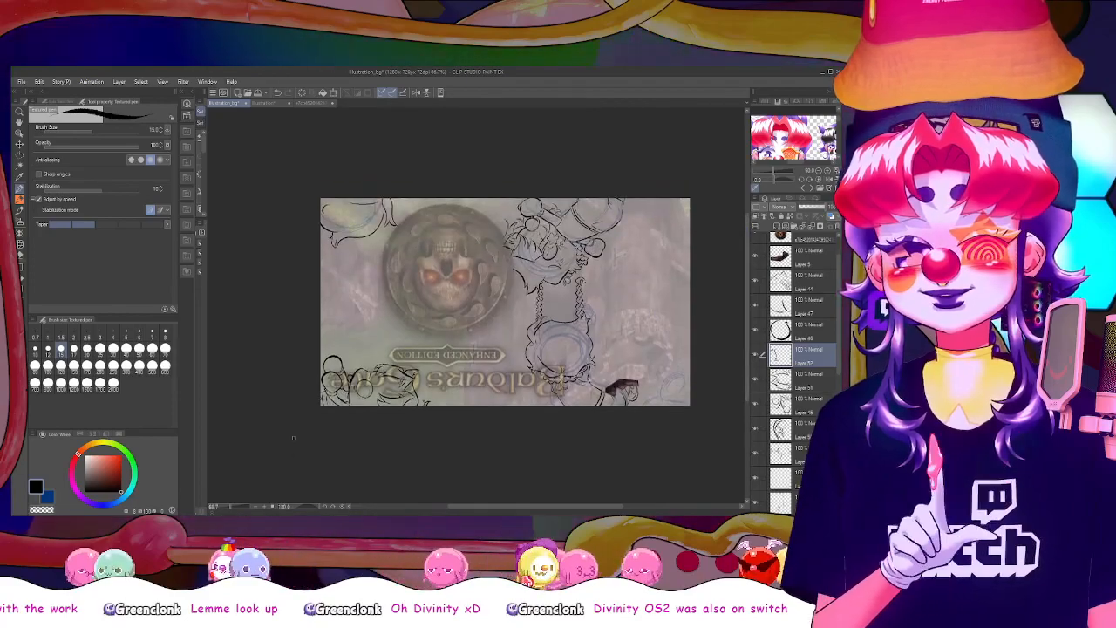
mouse_move(302, 509)
left_mouse_down()
mouse_move(287, 510)
mouse_move(297, 510)
left_mouse_up()
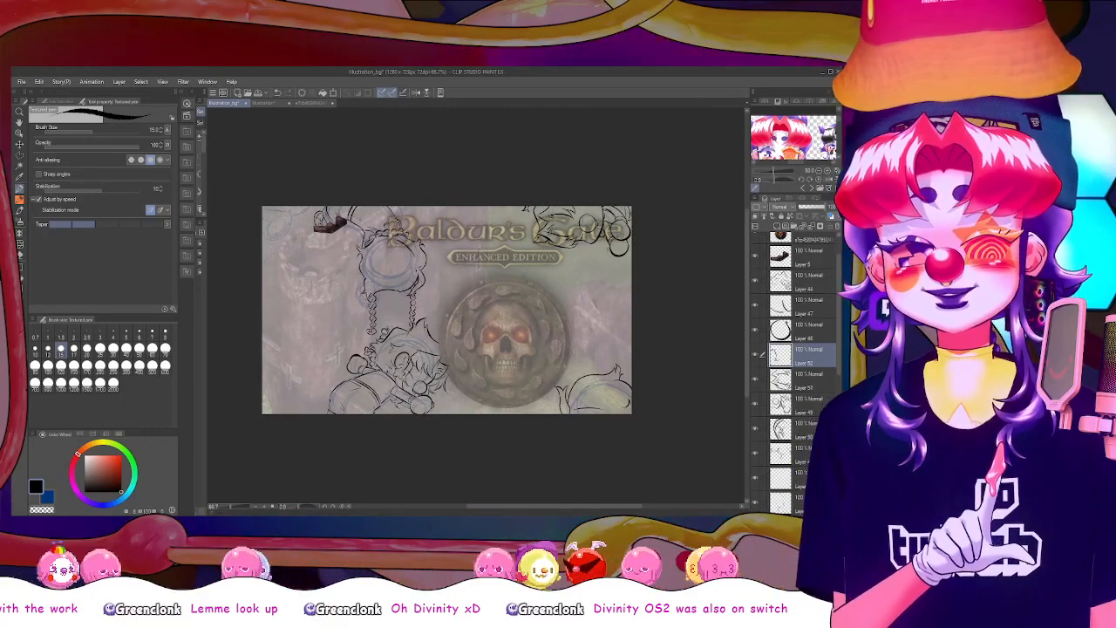
left_click_drag(602, 255, 598, 287)
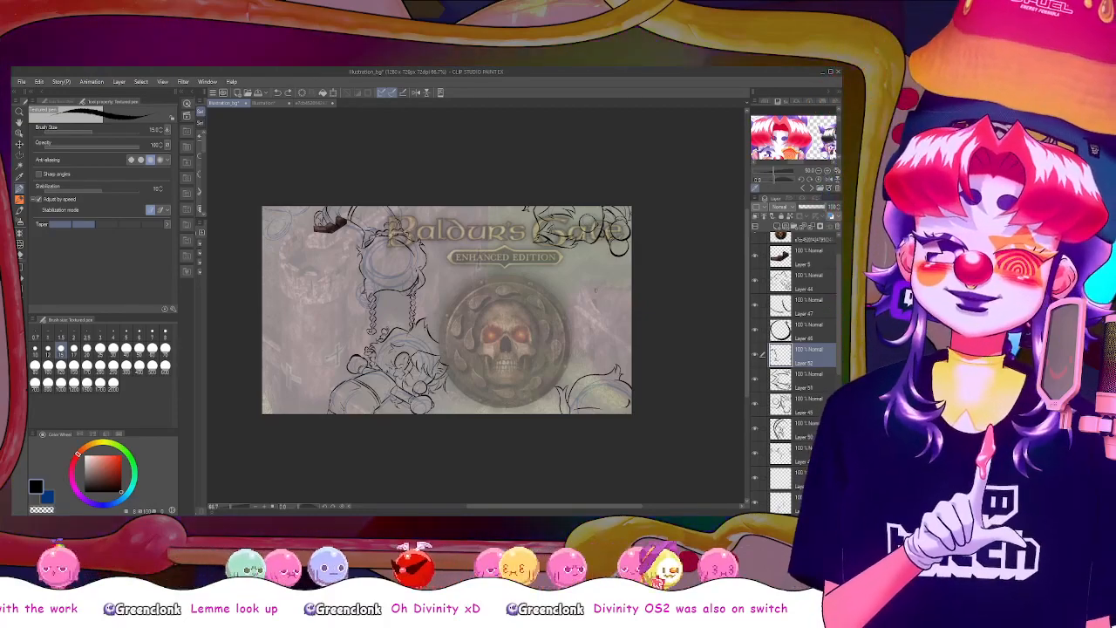
scroll(597, 290, "up", 1)
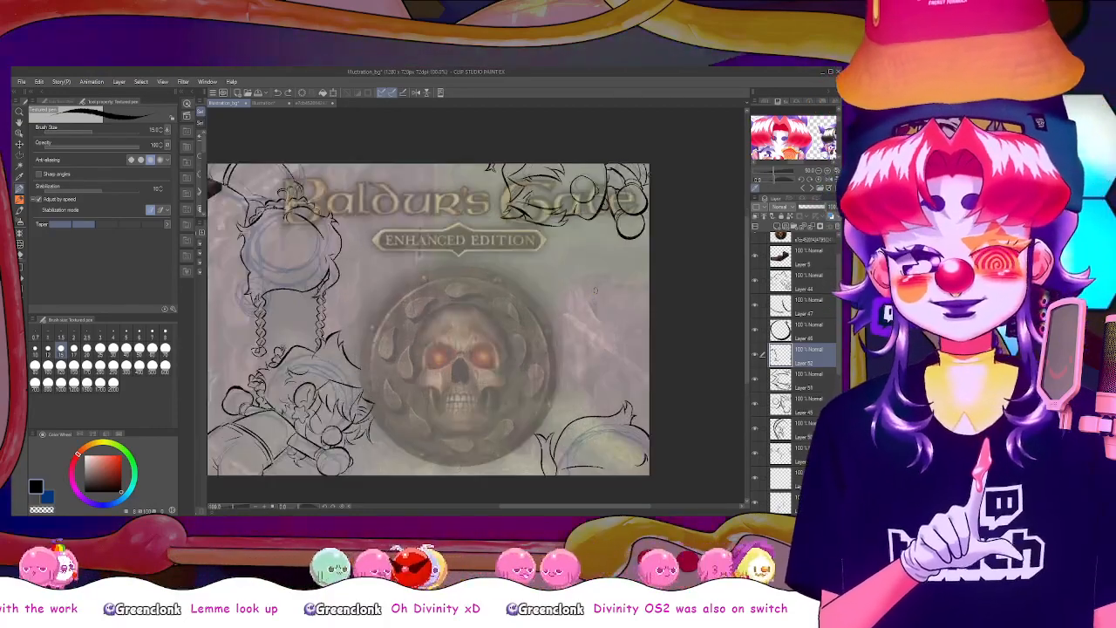
left_click_drag(526, 506, 487, 507)
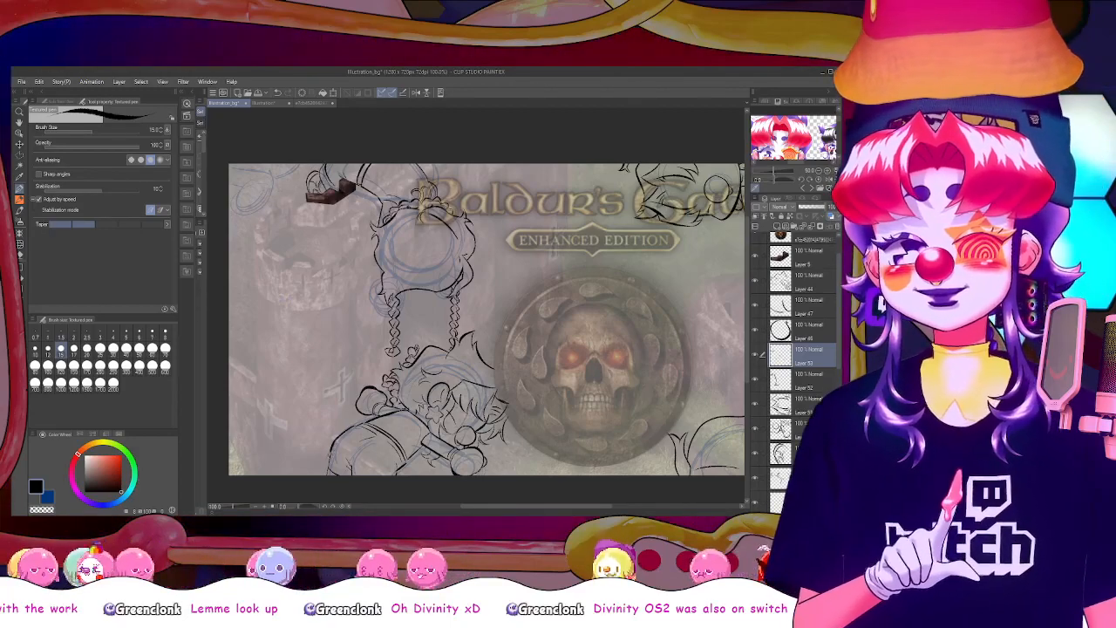
Draw the reclining figure's back outline down to the canvas edge, and merge the separate line layers into the layers below
left_click_drag(343, 431, 324, 481)
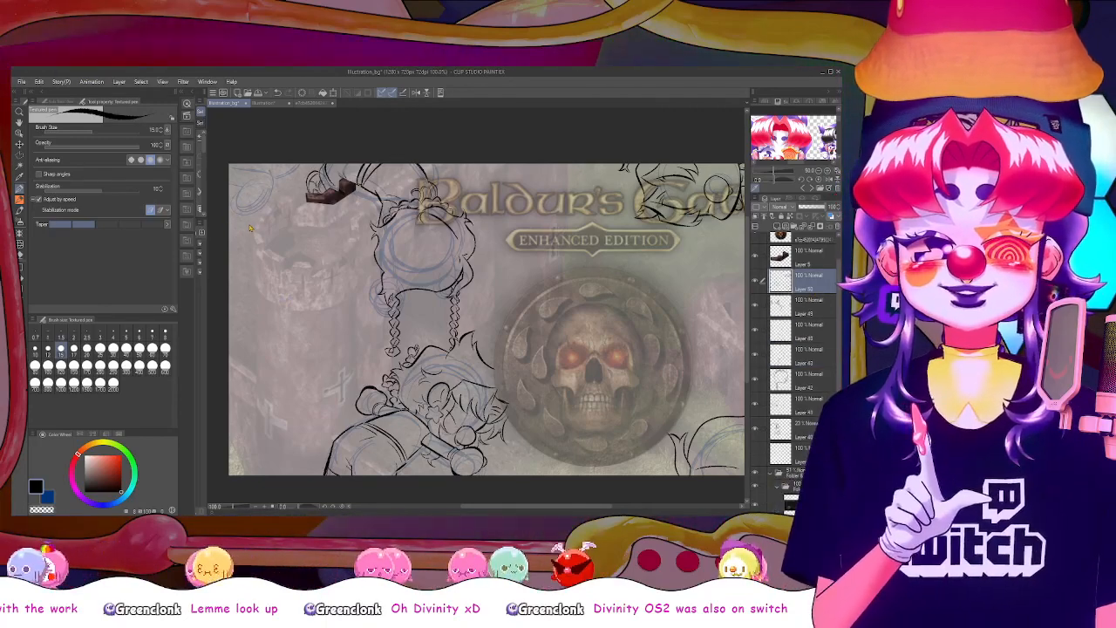
key("ctrl+e")
key("ctrl+e")
key("c")
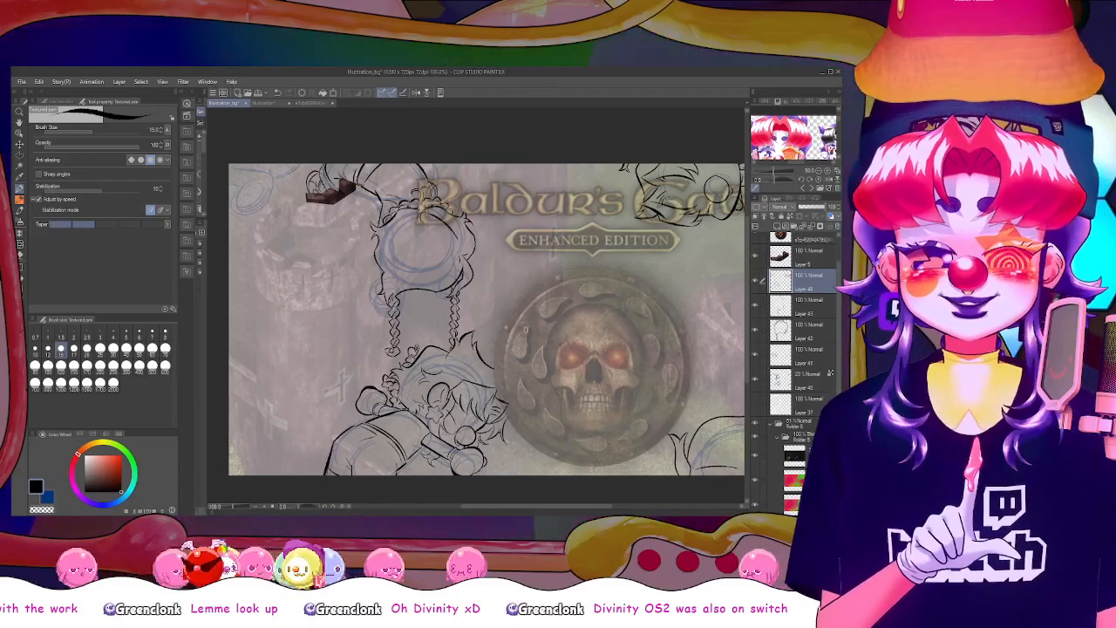
On a new layer, try short Textured pen strokes over the faded gatehouse, and undo them
left_click_drag(541, 507, 562, 511)
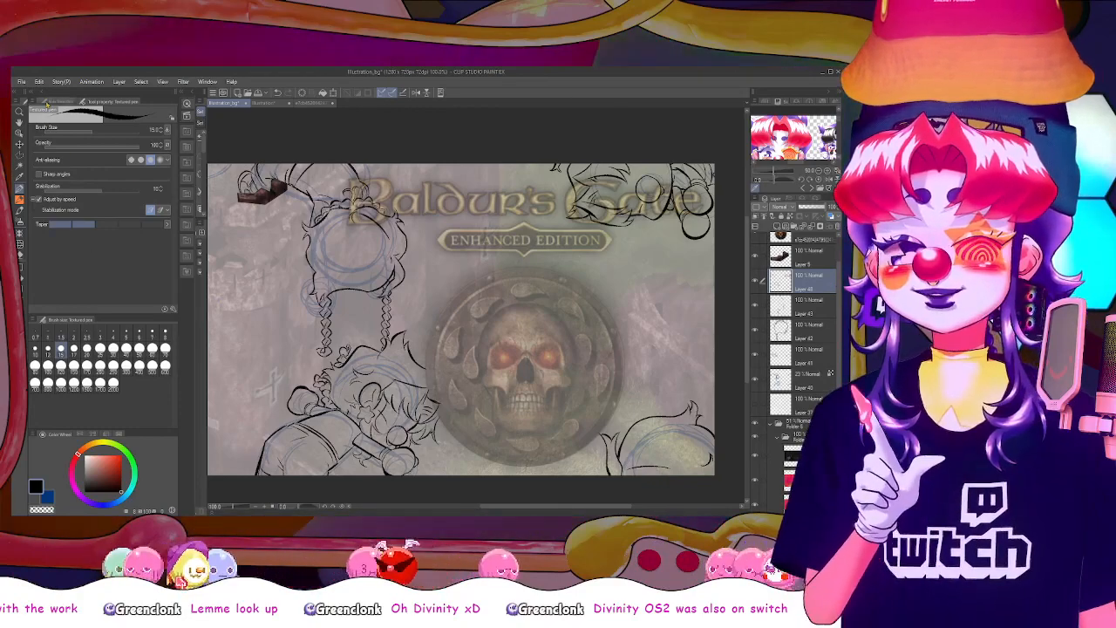
left_click(54, 102)
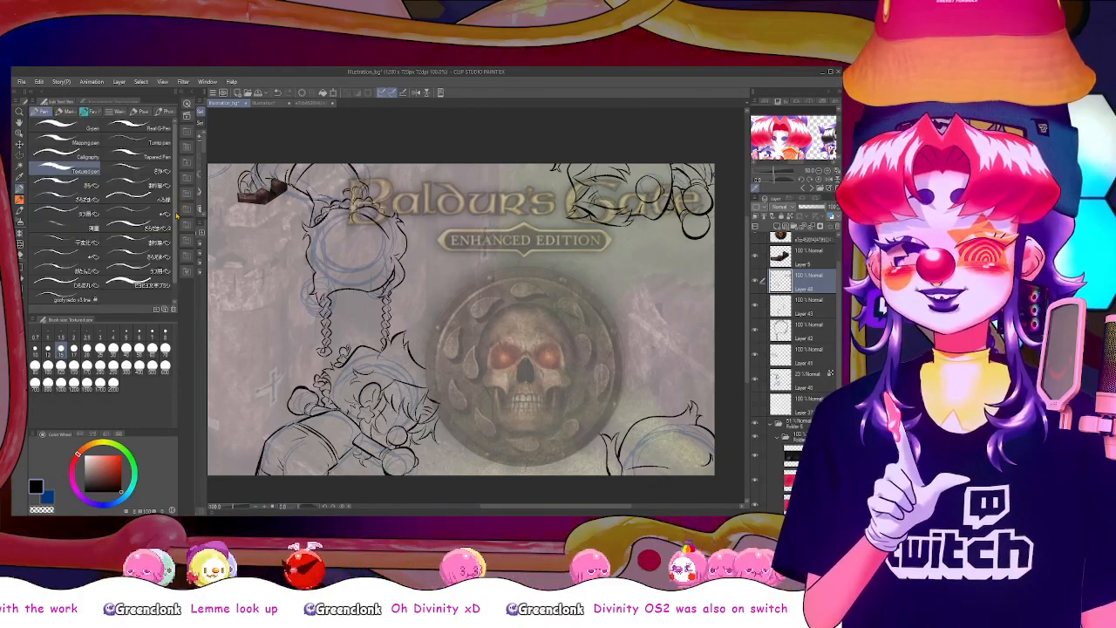
scroll(100, 210, "down", 2)
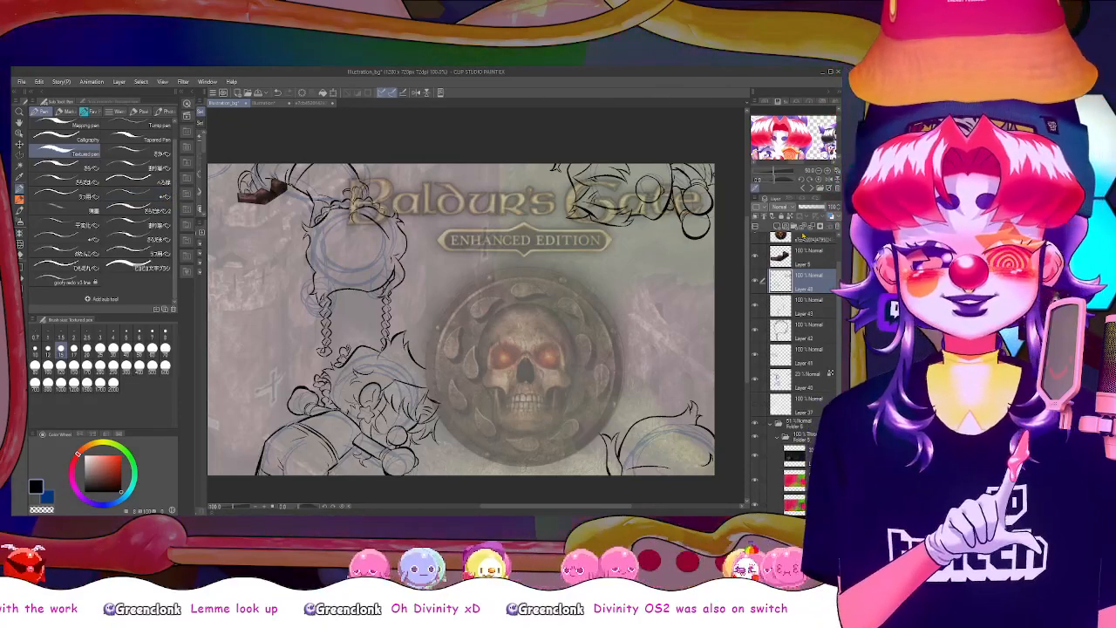
left_click(777, 227)
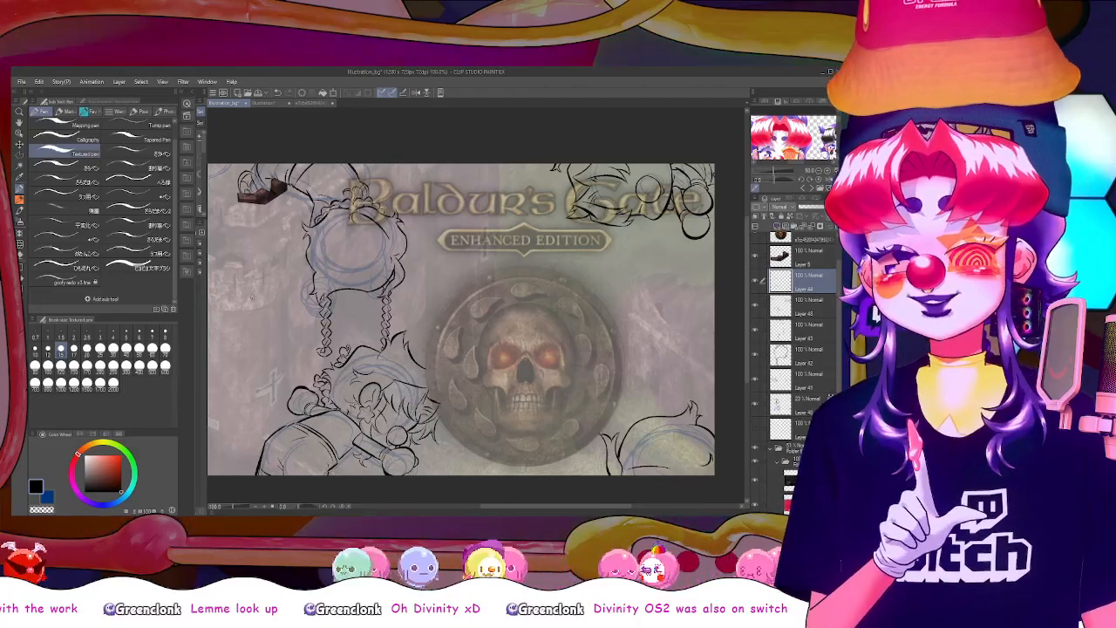
left_click_drag(252, 300, 256, 288)
left_click_drag(257, 288, 264, 296)
key("ctrl+z")
key("ctrl+z")
mouse_move(270, 292)
left_mouse_down()
mouse_move(281, 292)
mouse_move(242, 301)
left_mouse_up()
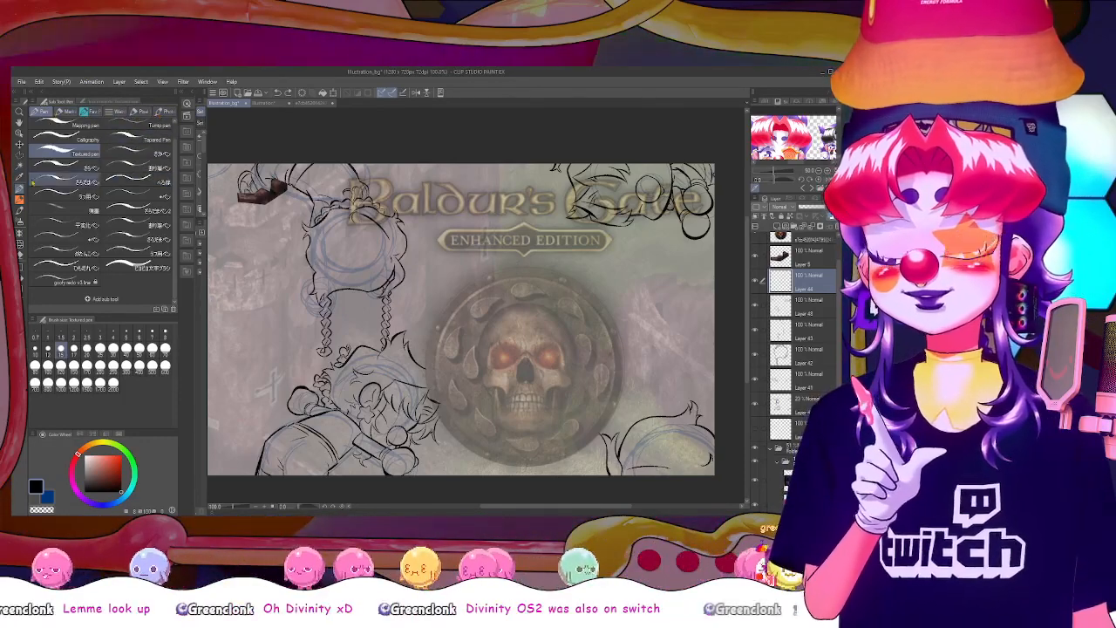
Test the T marker multiplication and base coating brushes beside and over the skull medallion, and undo the test strokes
left_click(20, 211)
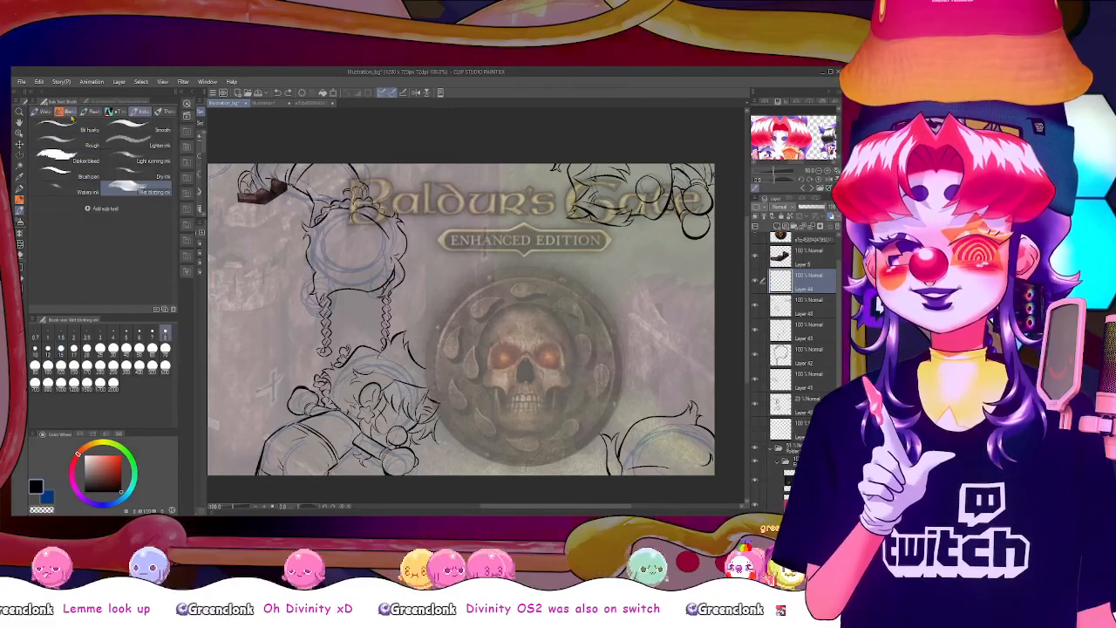
left_click(116, 111)
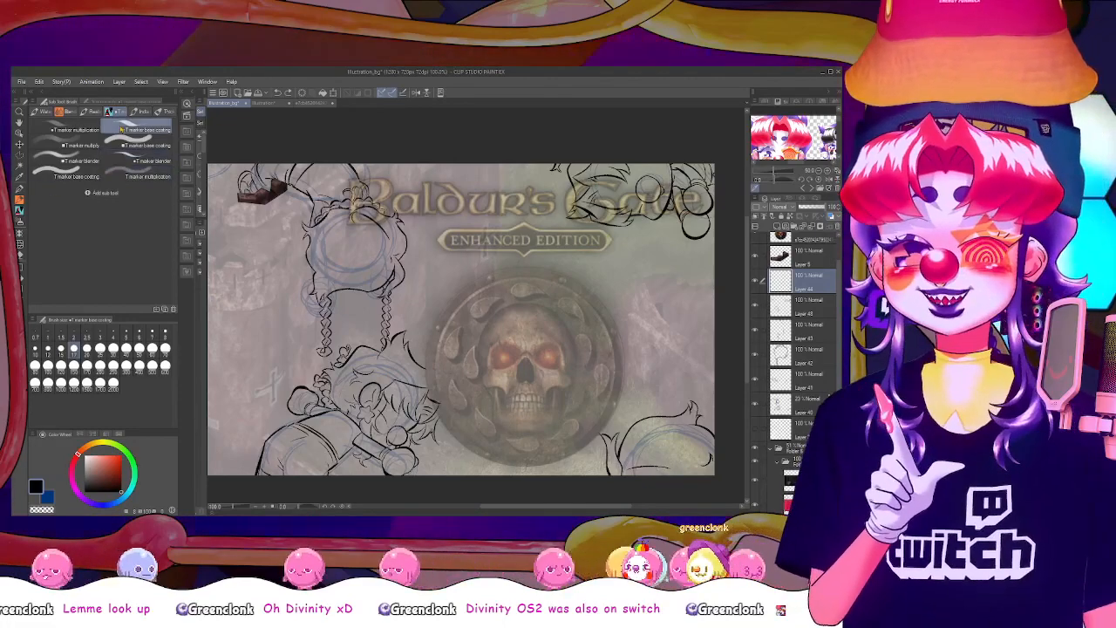
left_click(66, 162)
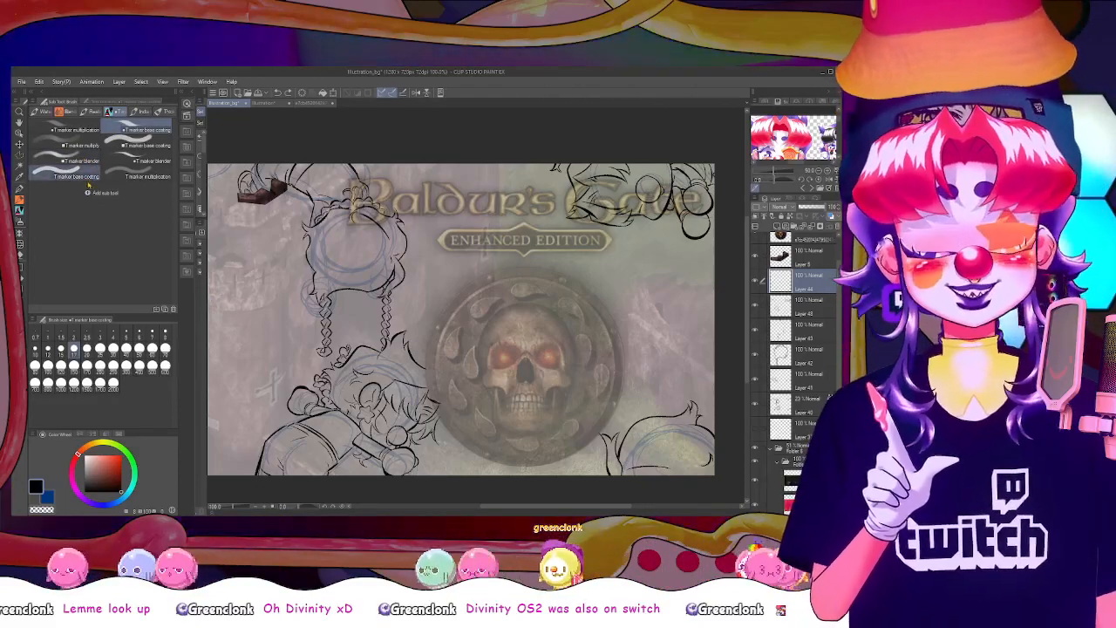
left_click(87, 136)
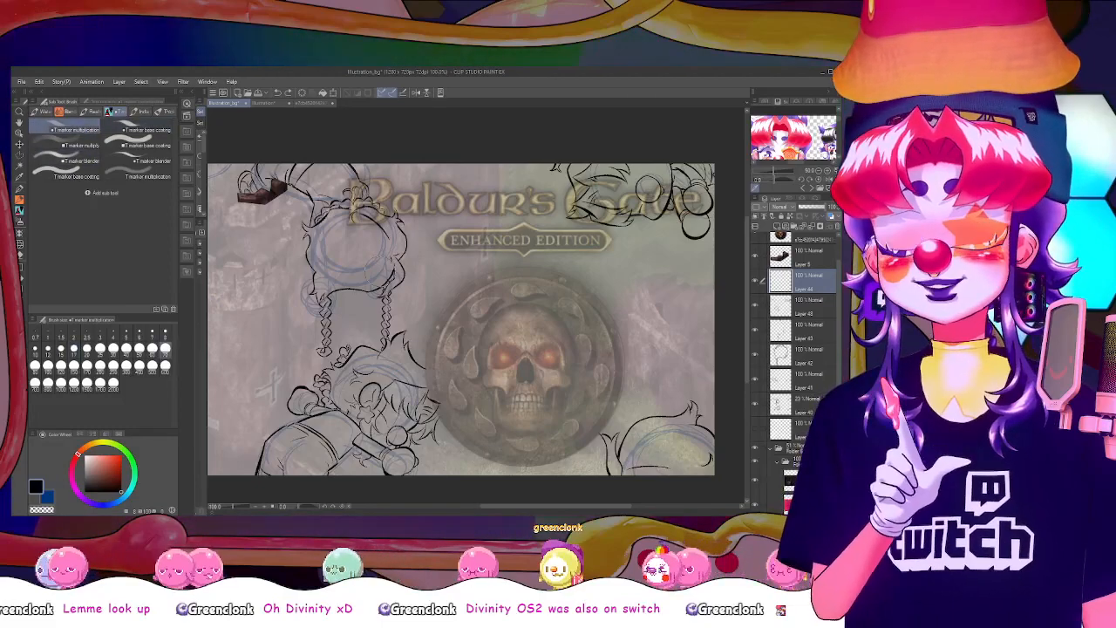
left_click_drag(457, 305, 472, 335)
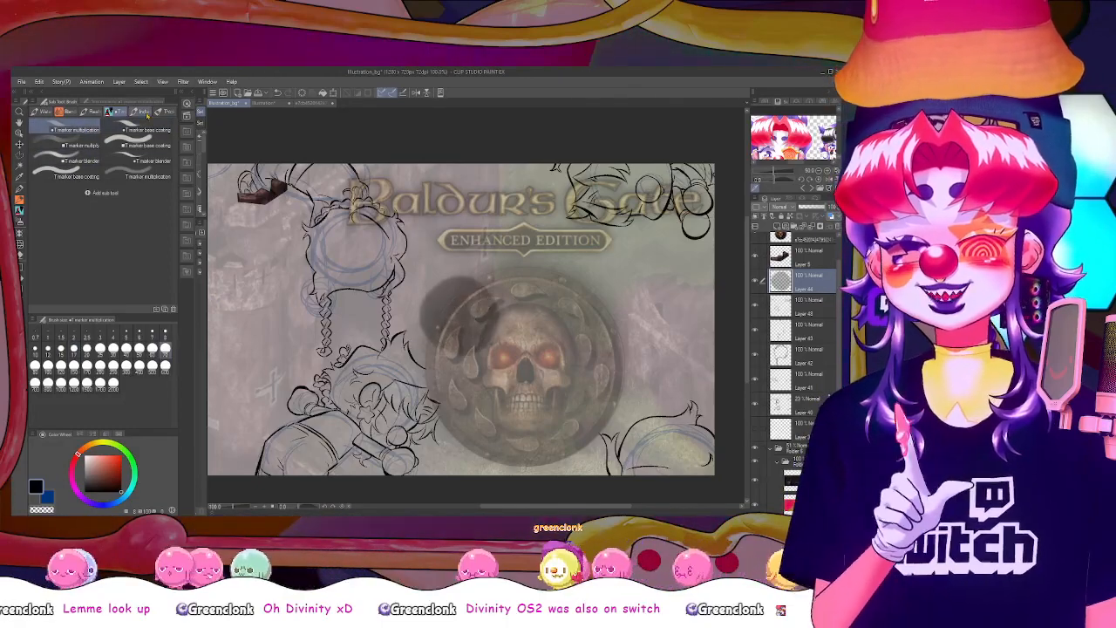
left_click(139, 130)
mouse_move(441, 255)
left_mouse_down()
mouse_move(416, 294)
mouse_move(428, 303)
mouse_move(446, 284)
left_mouse_up()
key("ctrl+z")
key("ctrl+z")
left_click(74, 141)
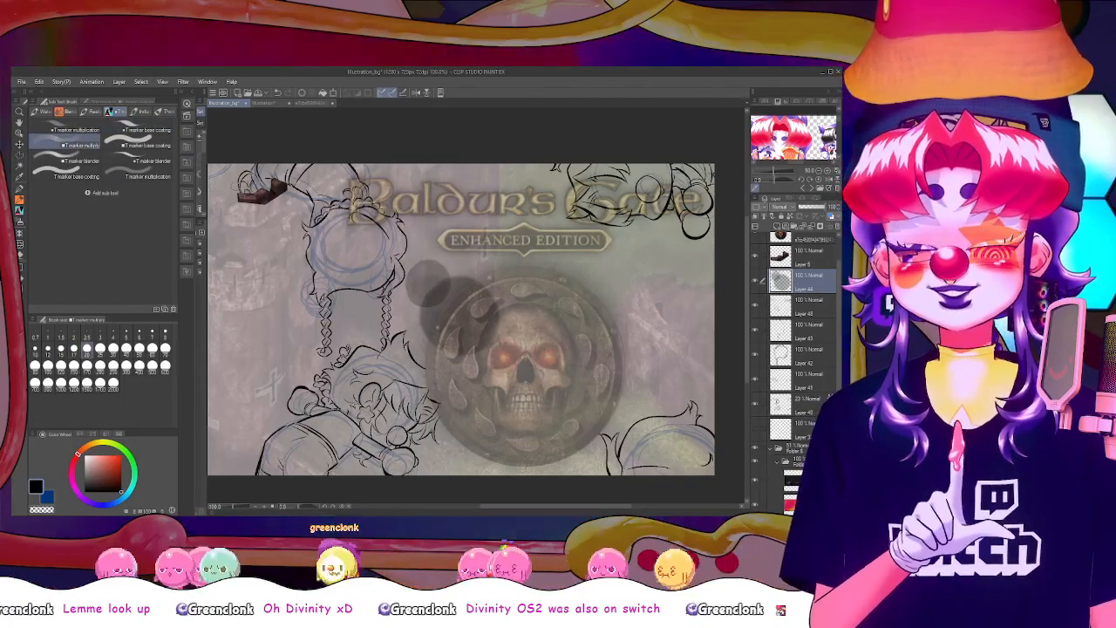
key("ctrl+z")
Try Textured pen strokes beside the reclining figure's hair and in the empty canvas corner above the gatehouse, and undo them
left_click(20, 189)
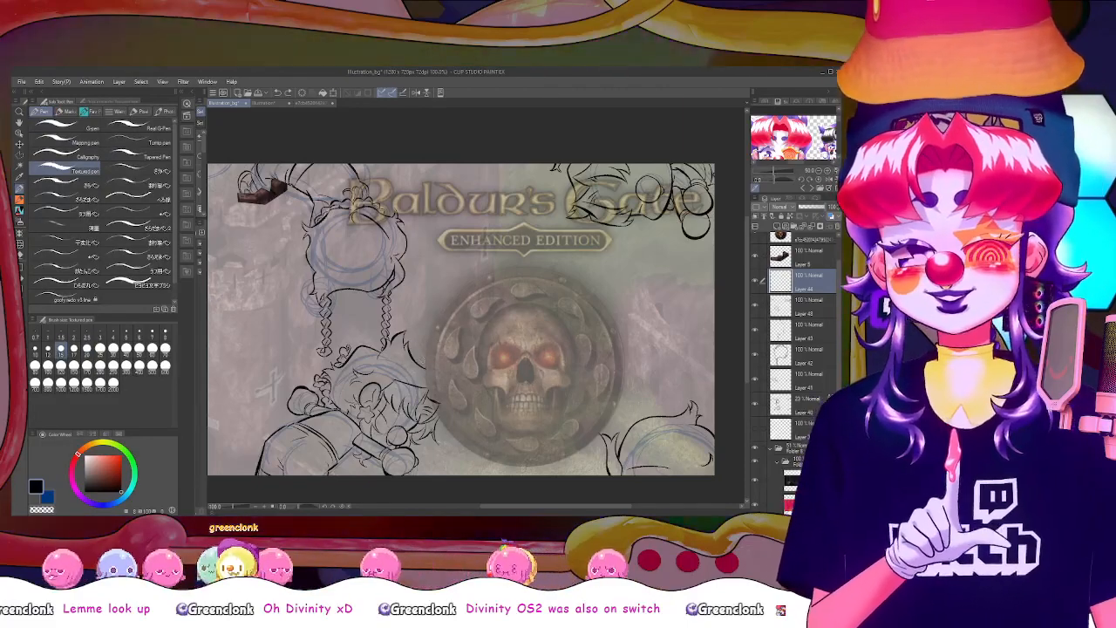
left_click_drag(406, 339, 429, 384)
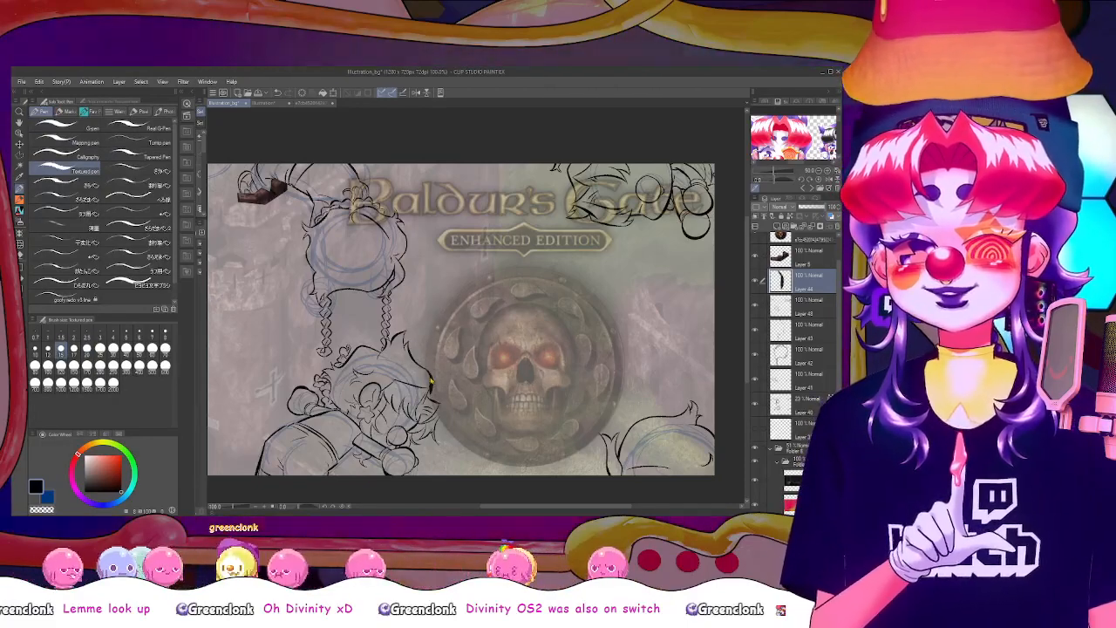
key("ctrl+z")
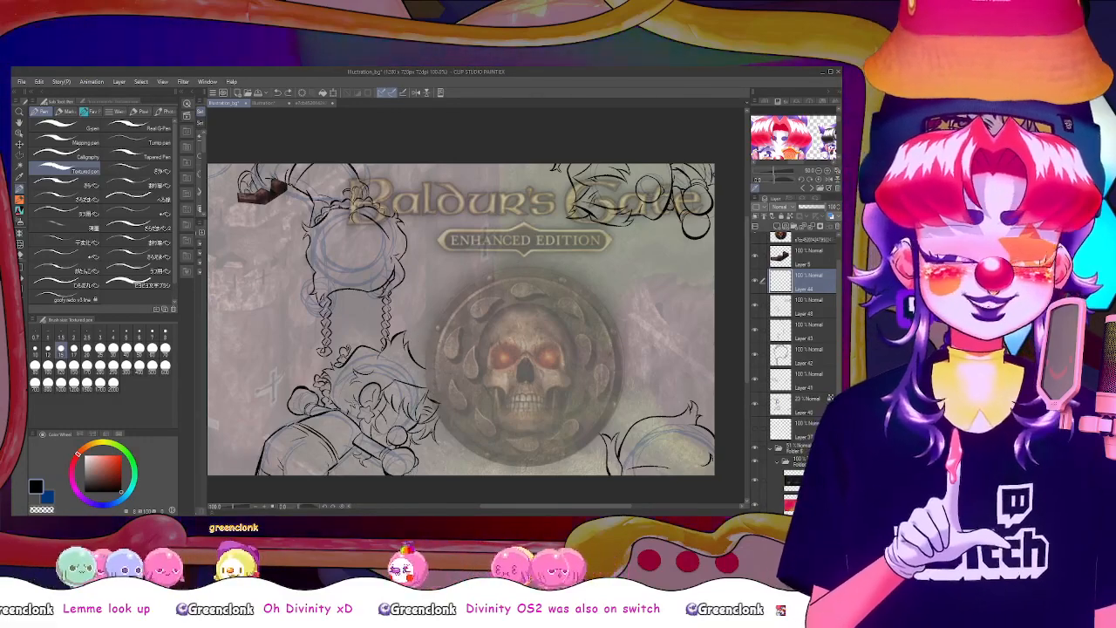
key("ctrl+z")
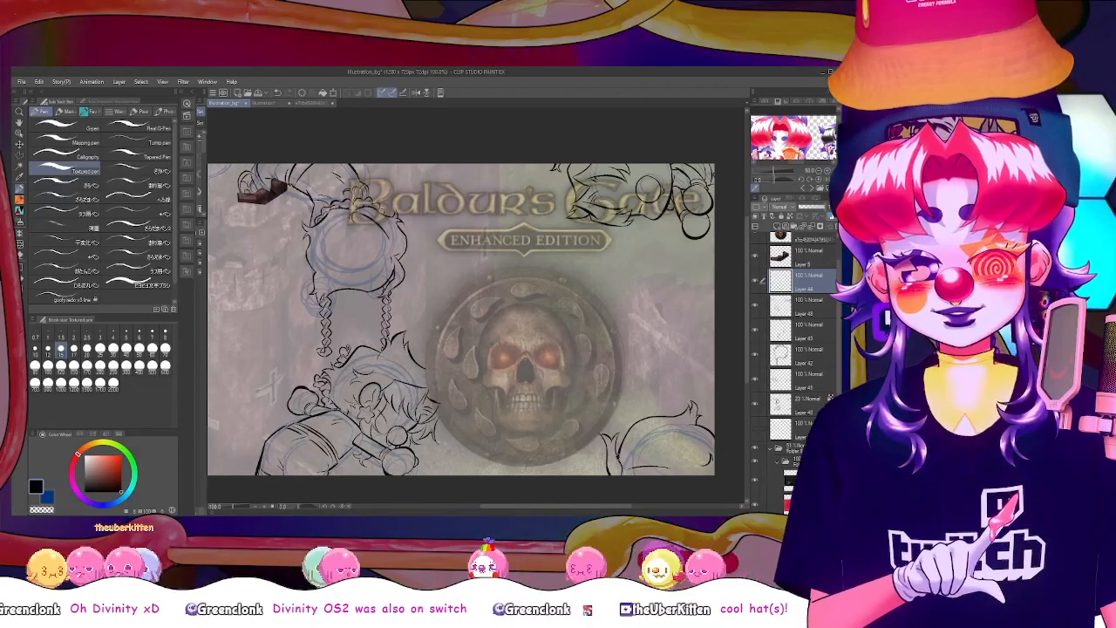
scroll(608, 382, "down", 2)
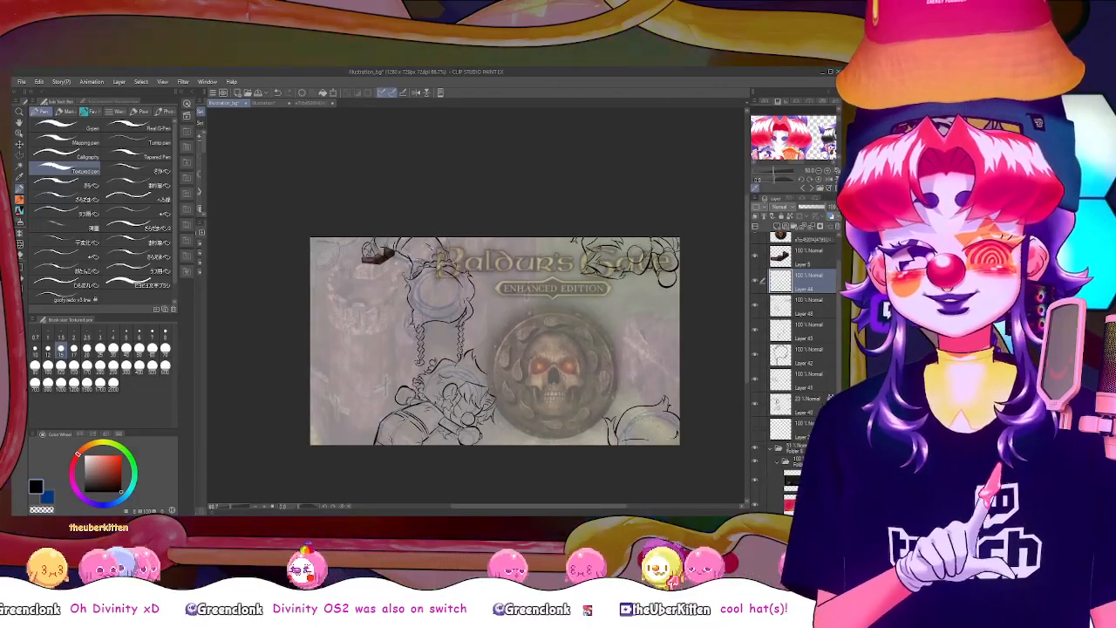
mouse_move(345, 237)
left_mouse_down()
mouse_move(311, 264)
mouse_move(334, 233)
left_mouse_up()
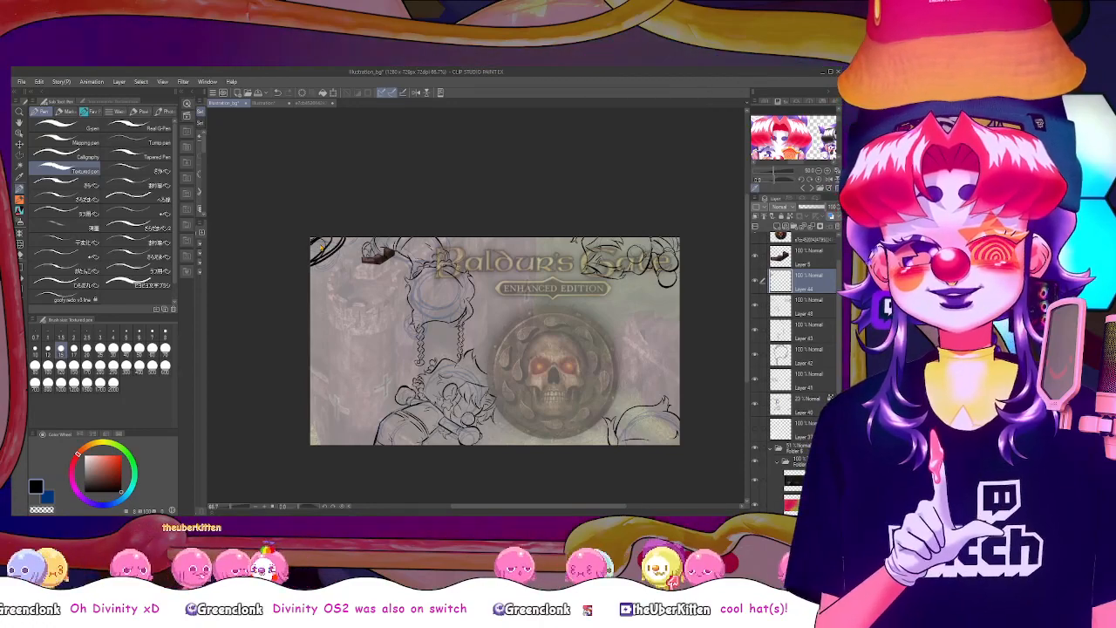
key("ctrl+z")
key("ctrl+z")
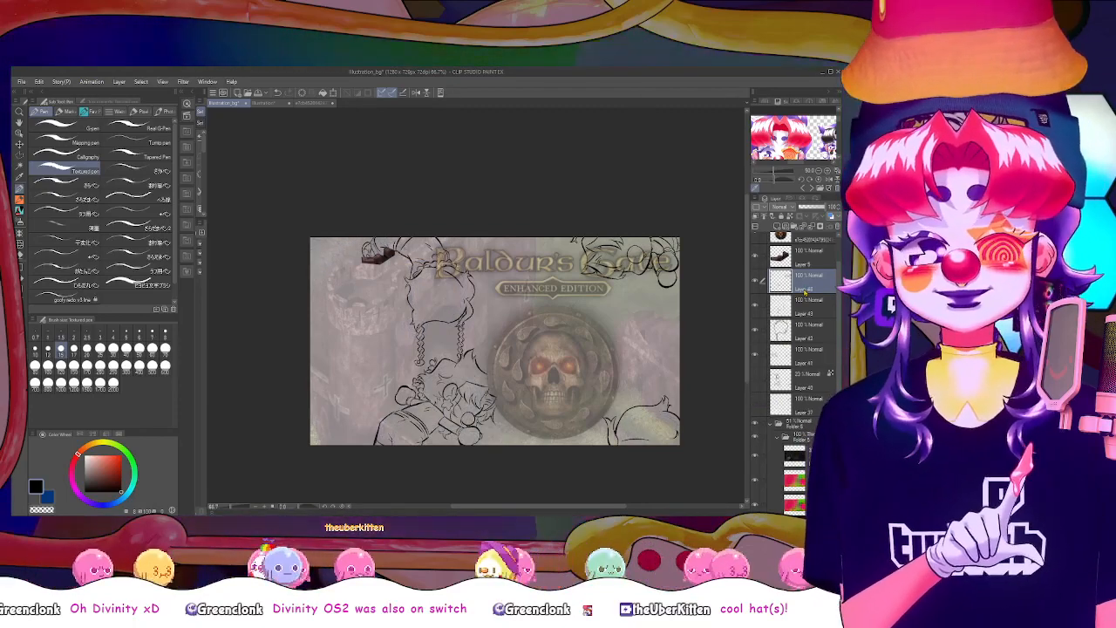
Merge the remaining separate line layers down into one line-art layer
key("ctrl+e")
key("ctrl+e")
key("ctrl+e")
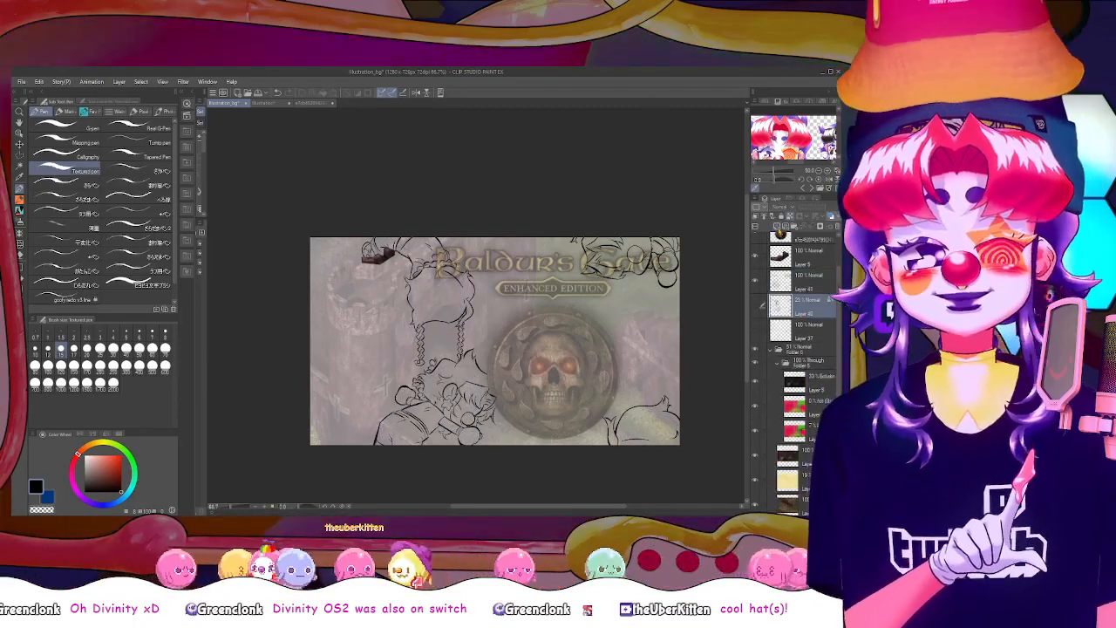
Add a layer beneath the line art and draw a white Textured pen stroke along the edge of the reclining figure's hair
left_click(778, 226)
left_click(85, 456)
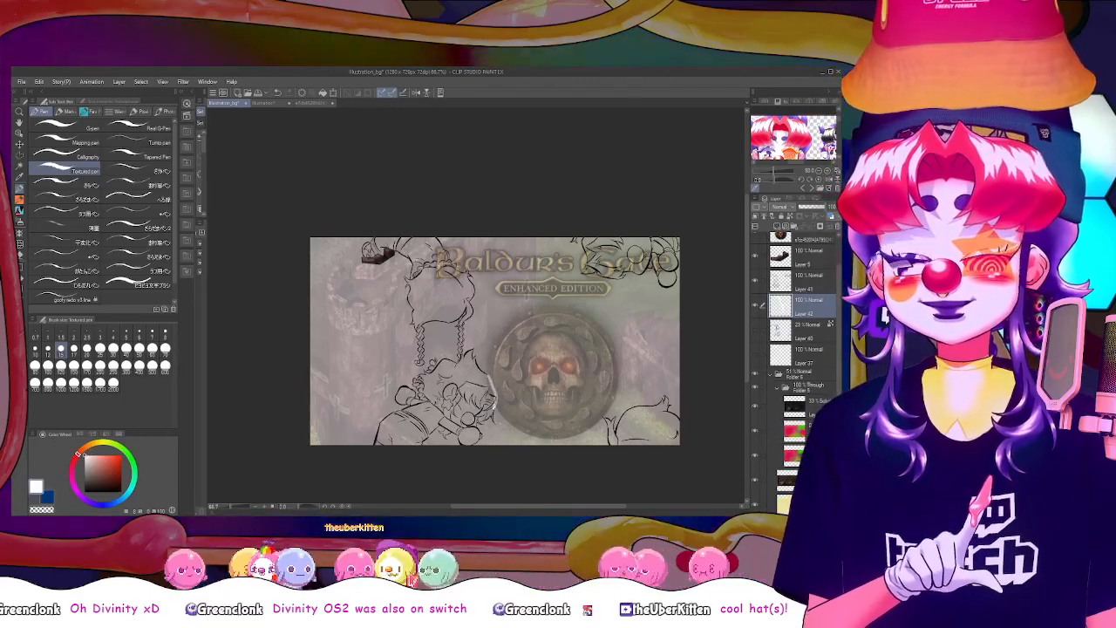
left_click_drag(488, 375, 494, 406)
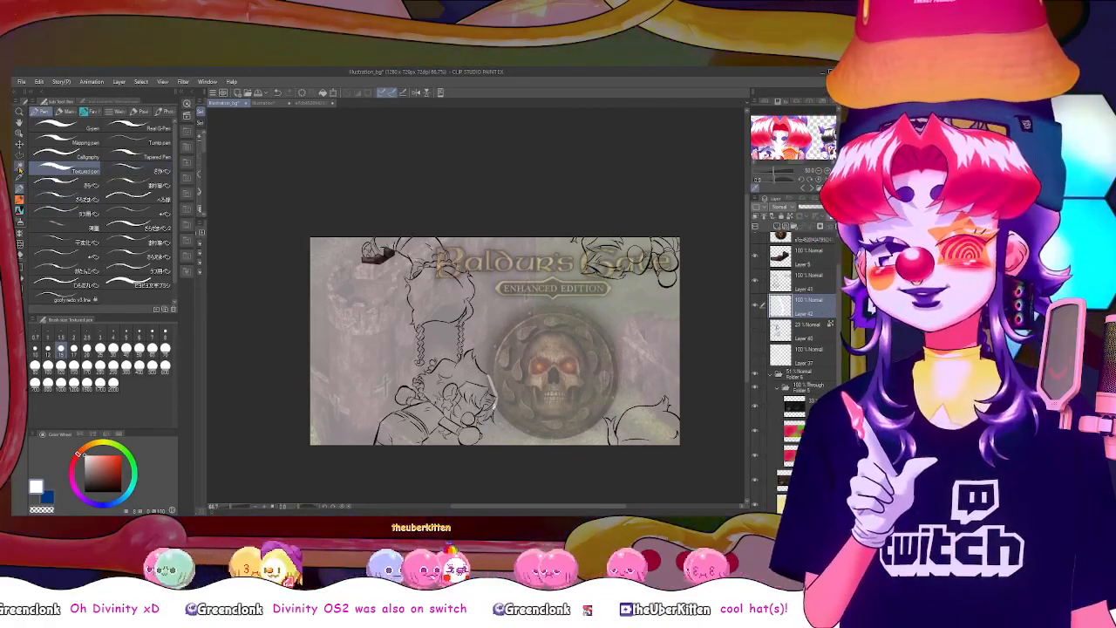
Group the boot, line-art and white stroke layers in a new folder, and make the white stroke layer active
key("w")
left_click(800, 256)
left_click(793, 227)
left_click(804, 270)
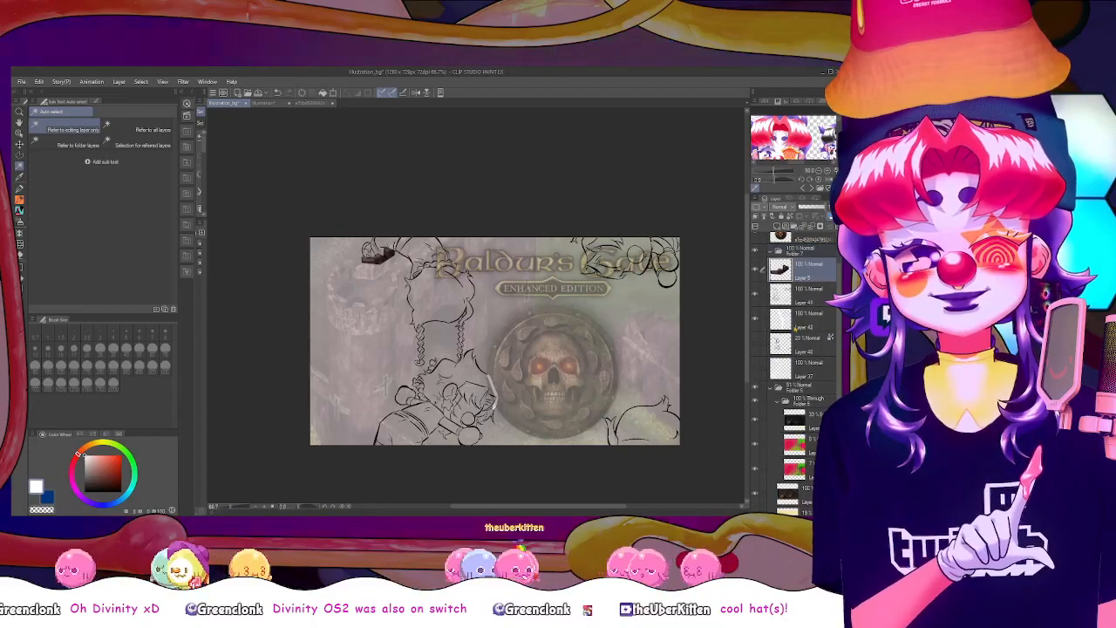
left_click(804, 320, "shift")
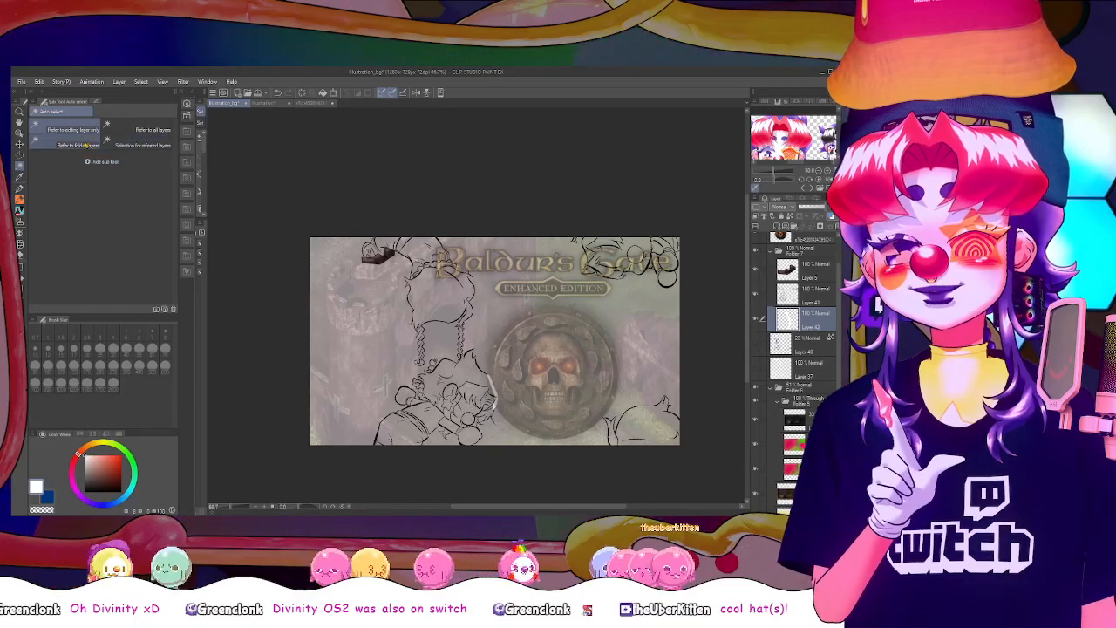
Try auto-selecting the background beside the figures with reference to the folder's layers, and clear the selection
left_click(384, 358)
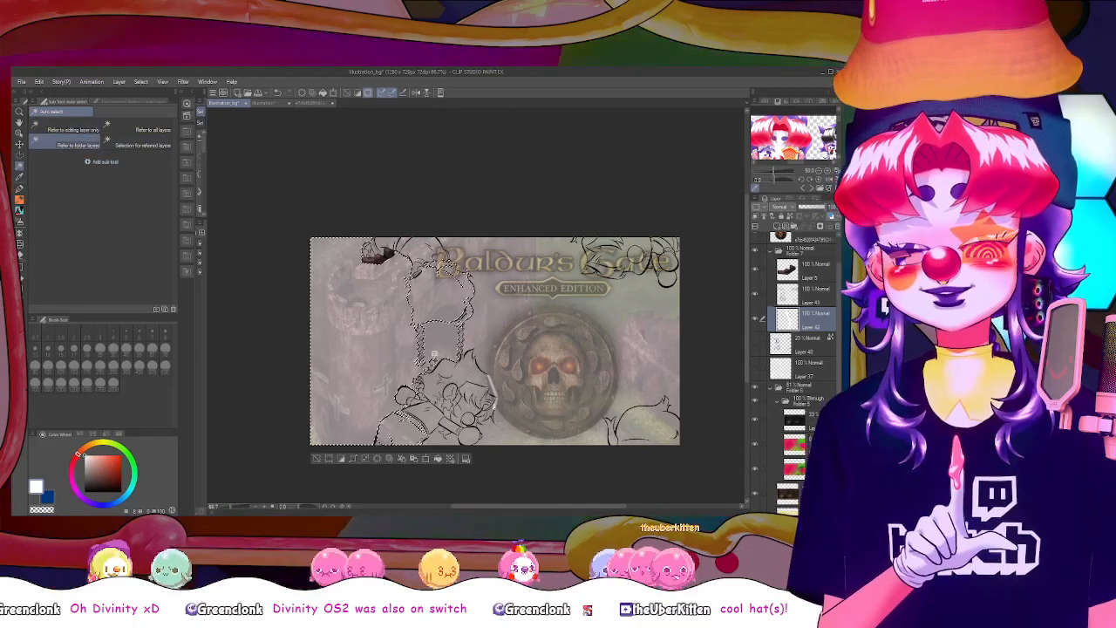
left_click(485, 342, "shift")
key("ctrl+d")
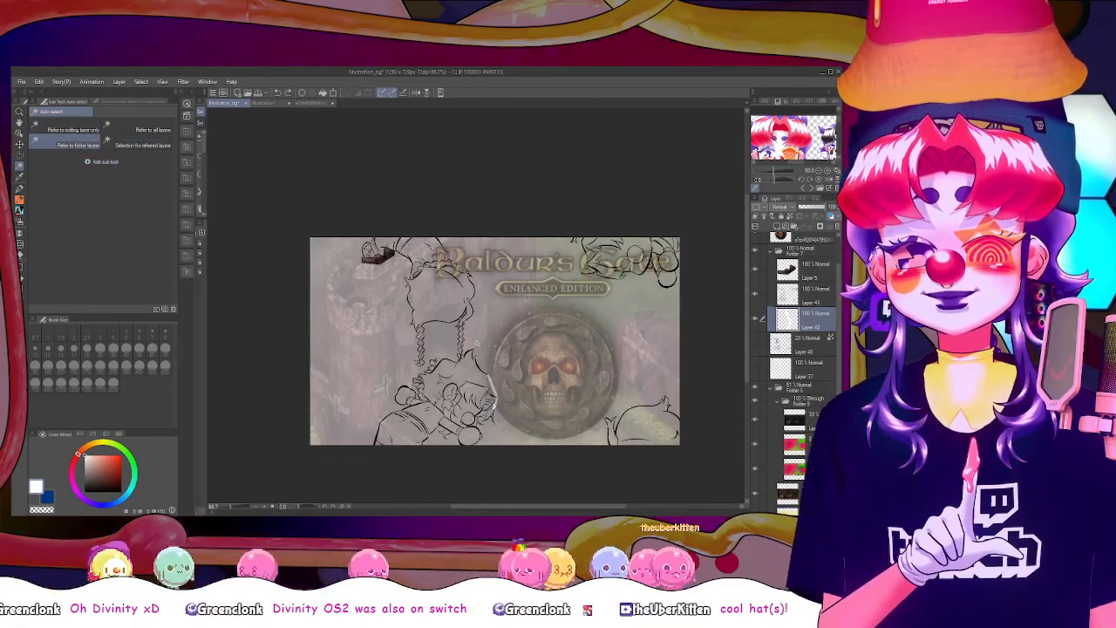
Close line gaps around the hanging figure's hair and braids with small white Textured pen strokes, and clear the test selection
scroll(476, 343, "up", 4)
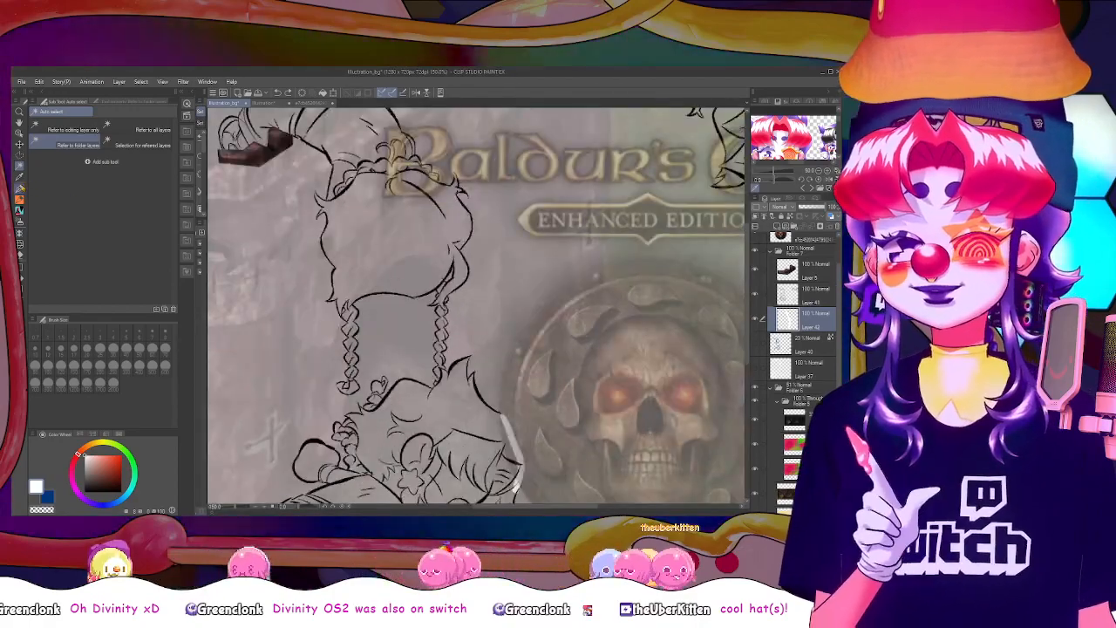
key("p")
left_click_drag(431, 256, 431, 259)
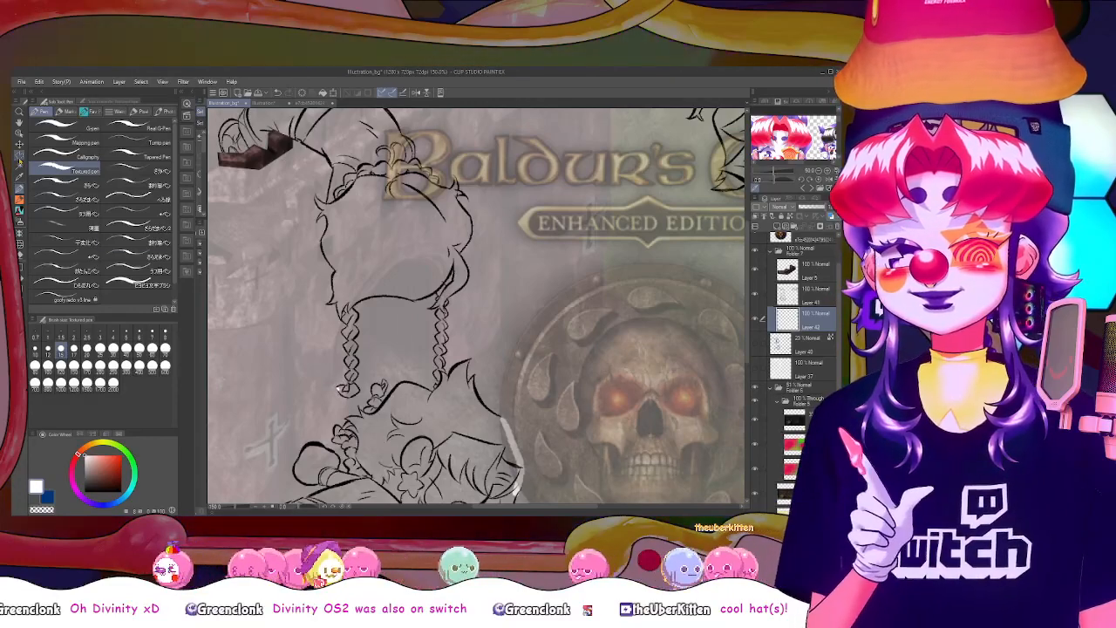
key("w")
left_click(309, 284)
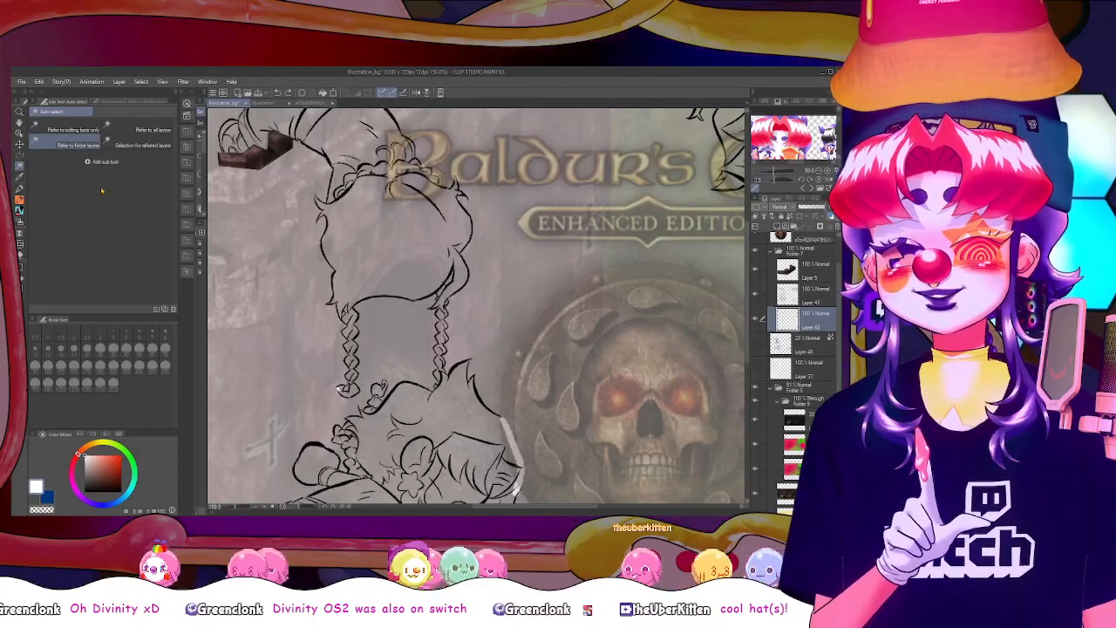
key("p")
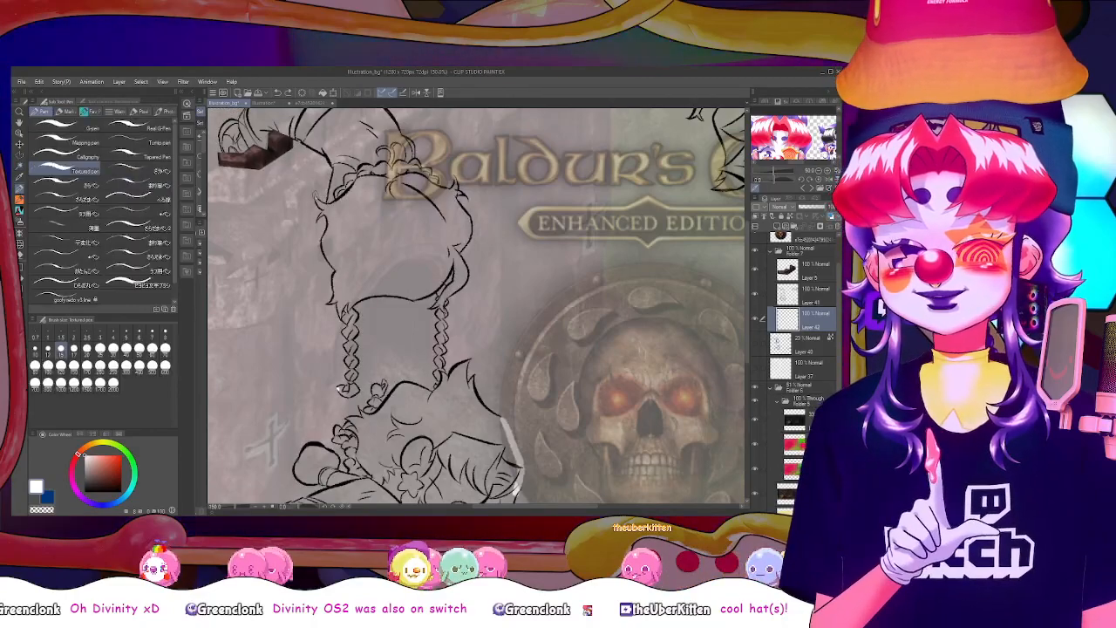
key("w")
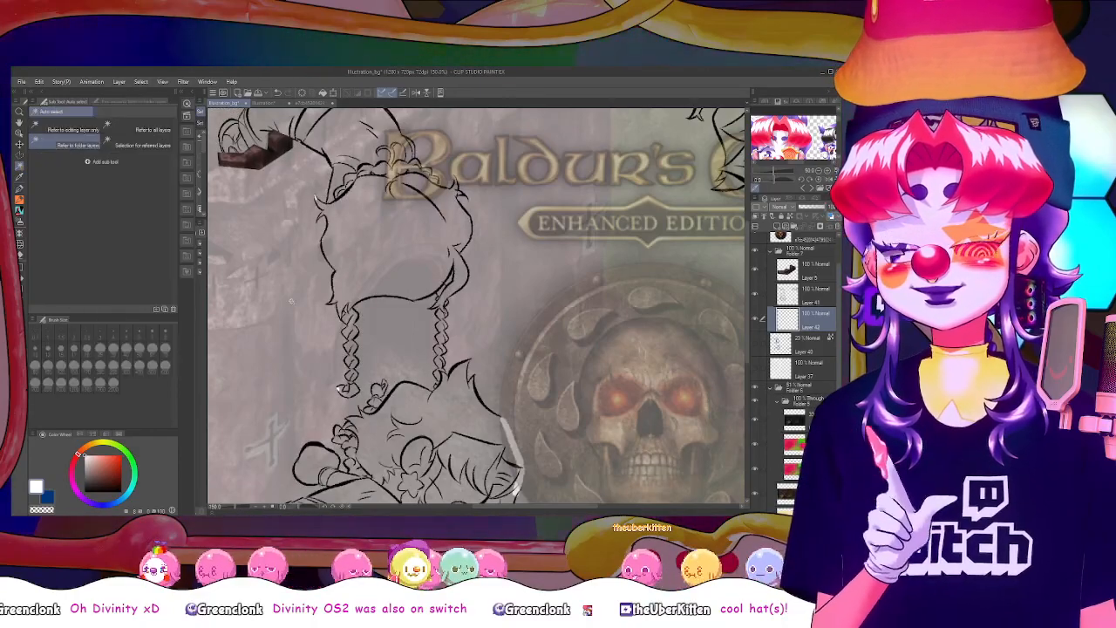
key("ctrl+d")
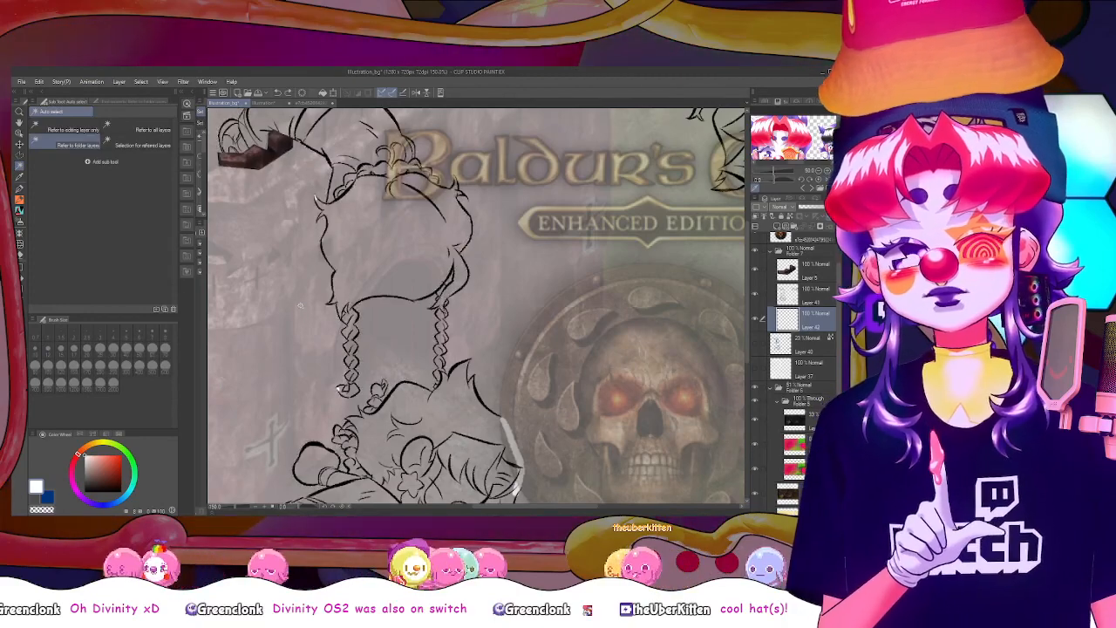
Auto-select all background areas around the figures with reference to the folder's layers, and invert the selection
scroll(536, 344, "up", 2)
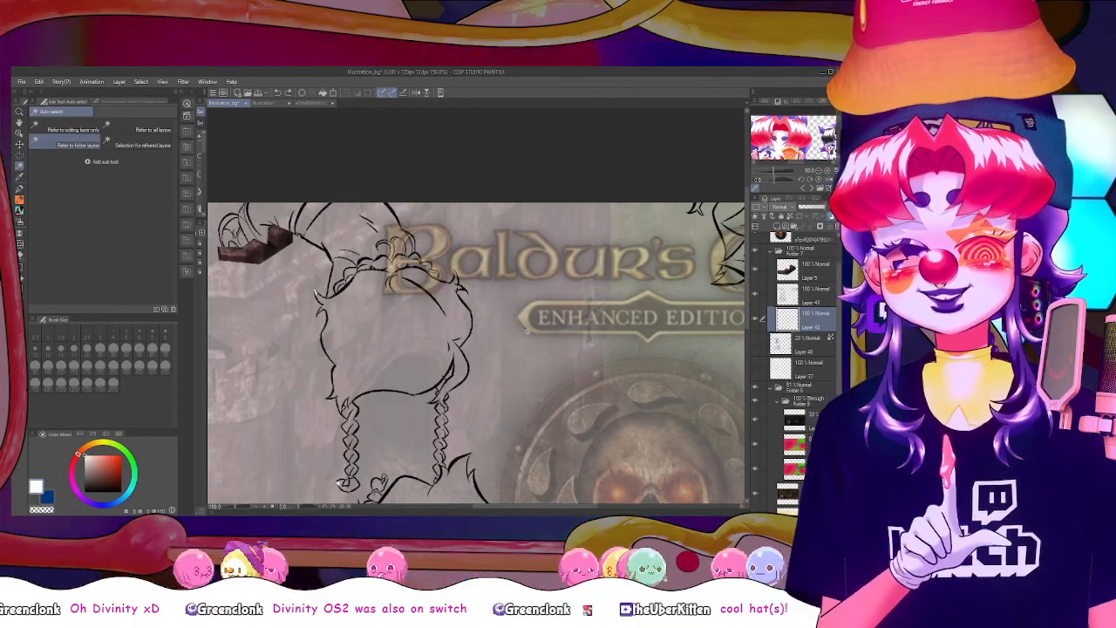
scroll(745, 325, "down", 2)
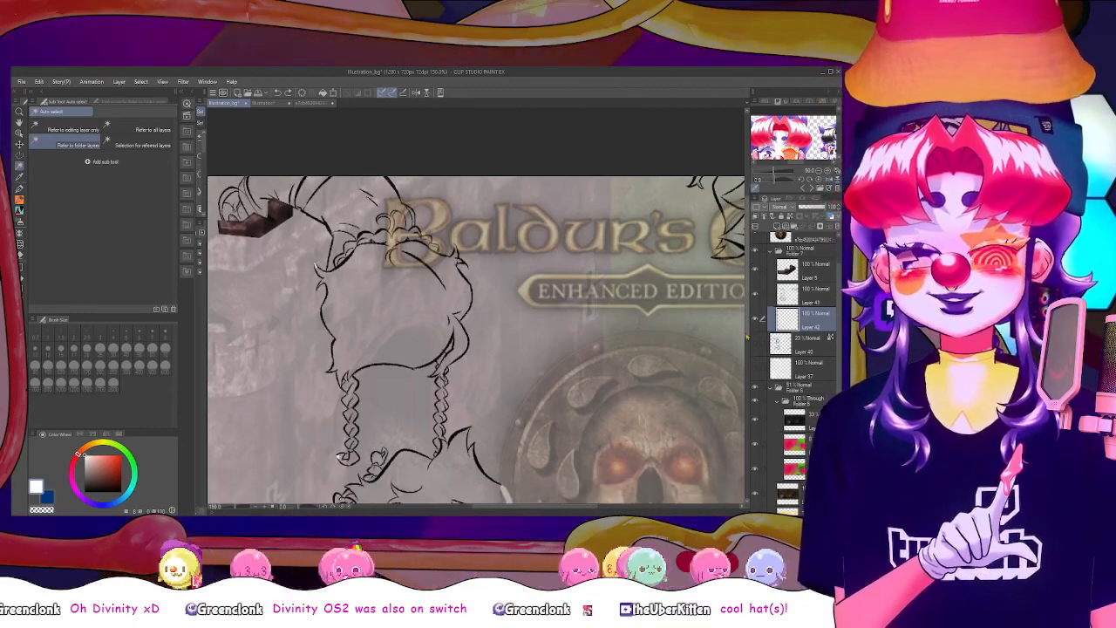
left_click_drag(743, 356, 743, 359)
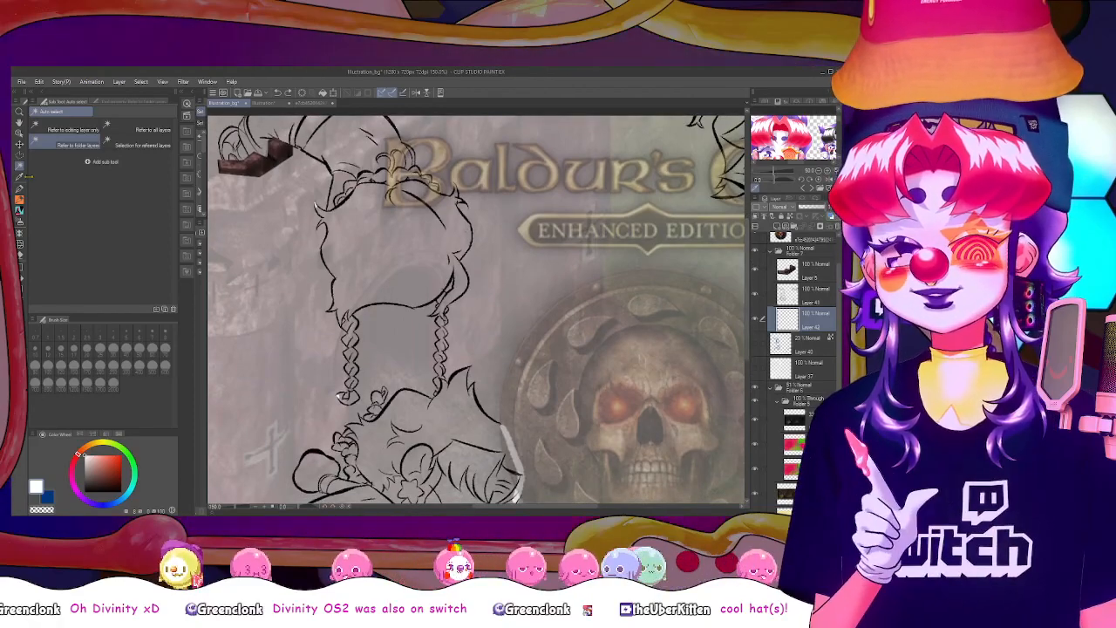
left_click(121, 115)
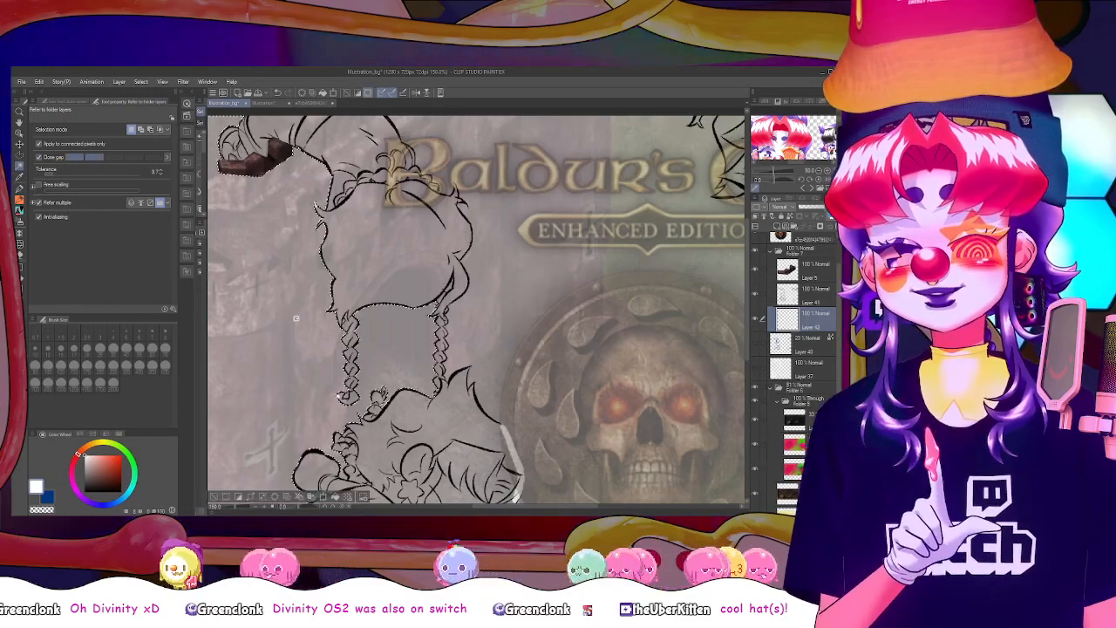
scroll(296, 318, "down", 3)
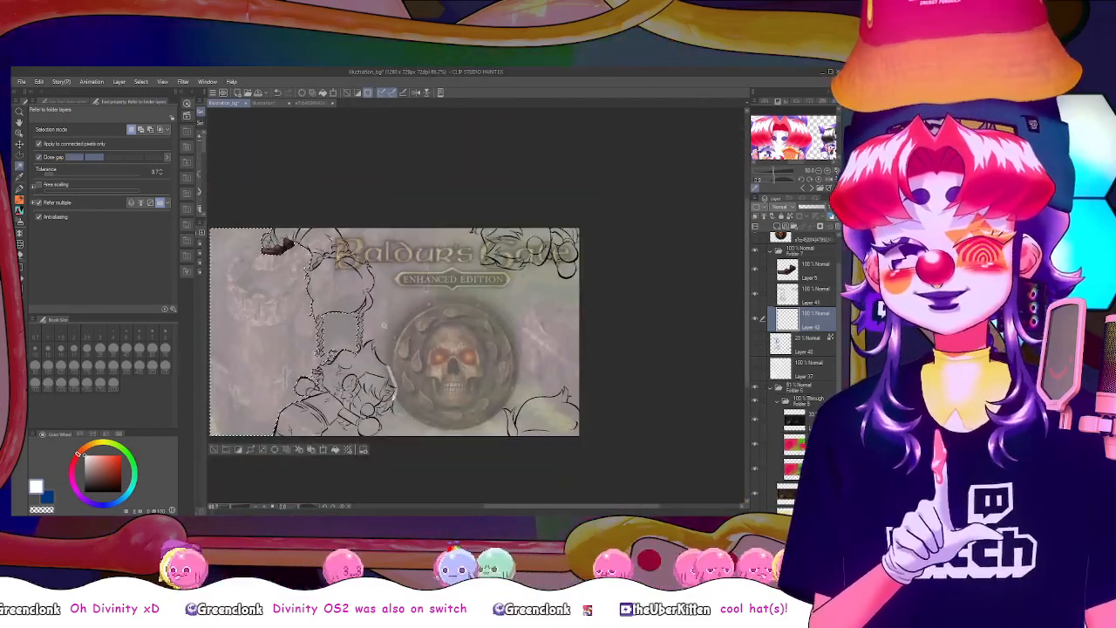
left_click(390, 330)
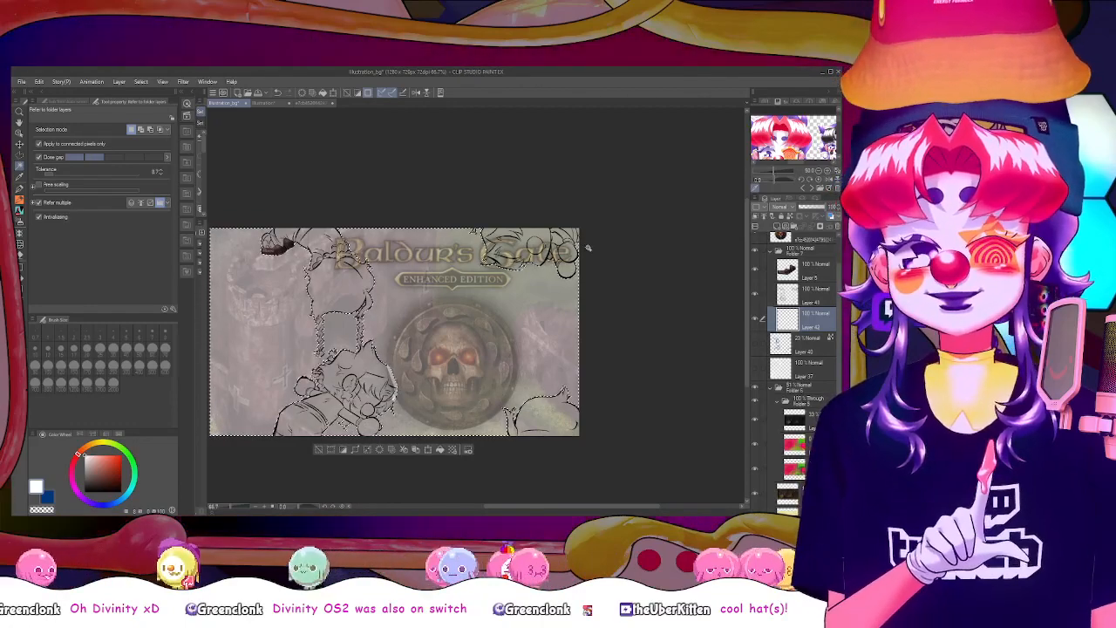
left_click(344, 452)
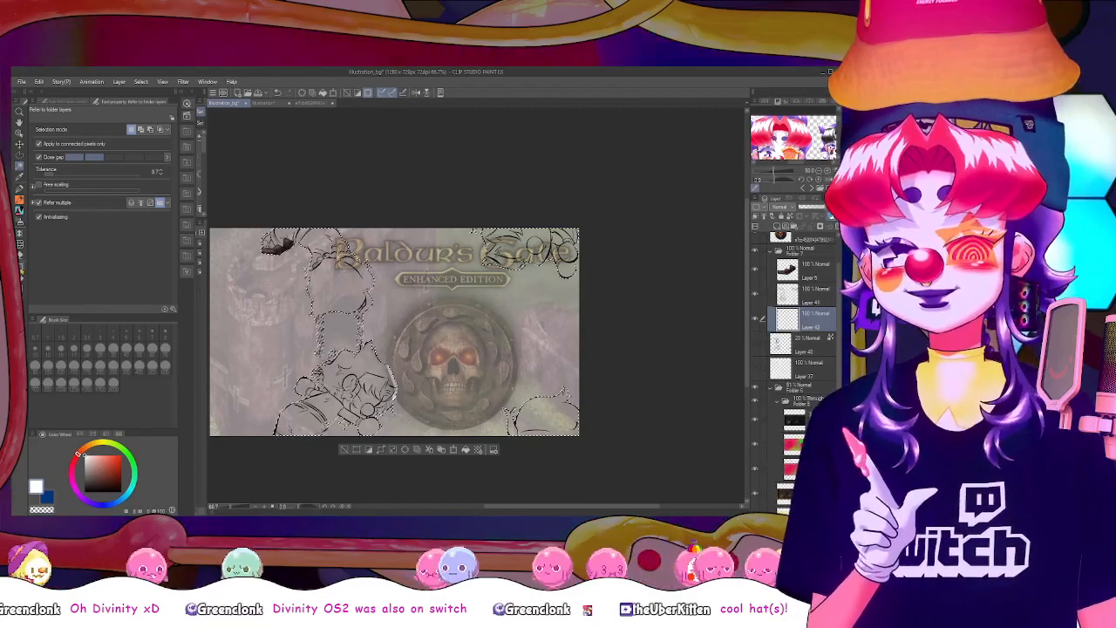
Fill the selected figures with white using a filled rectangle over the whole canvas, and clear the selection
left_click(20, 277)
left_click_drag(670, 500, 671, 502)
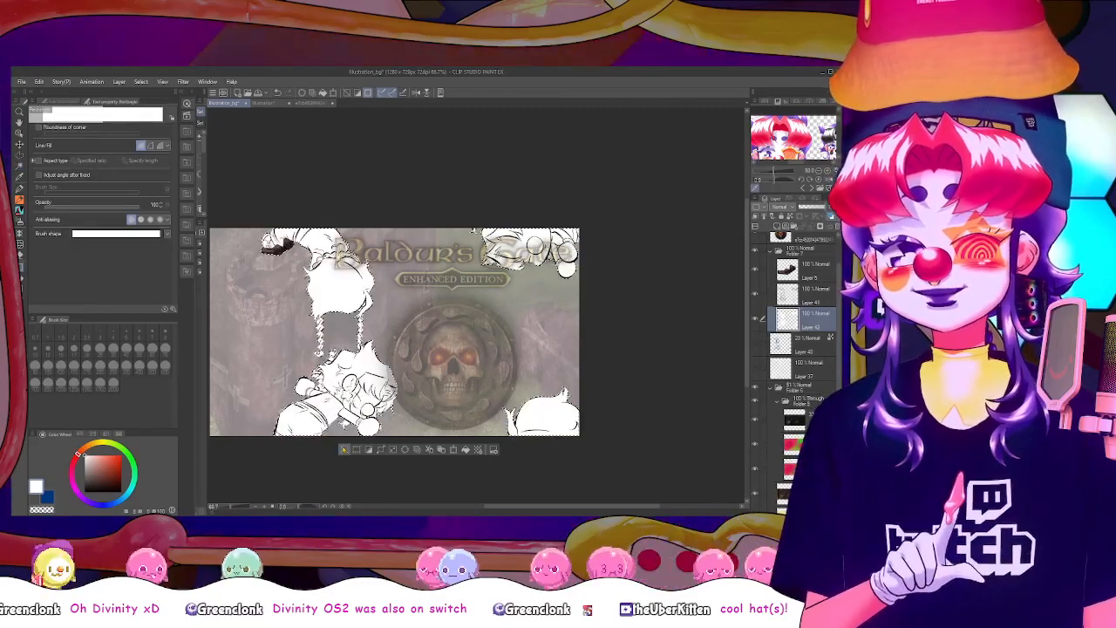
left_click(343, 450)
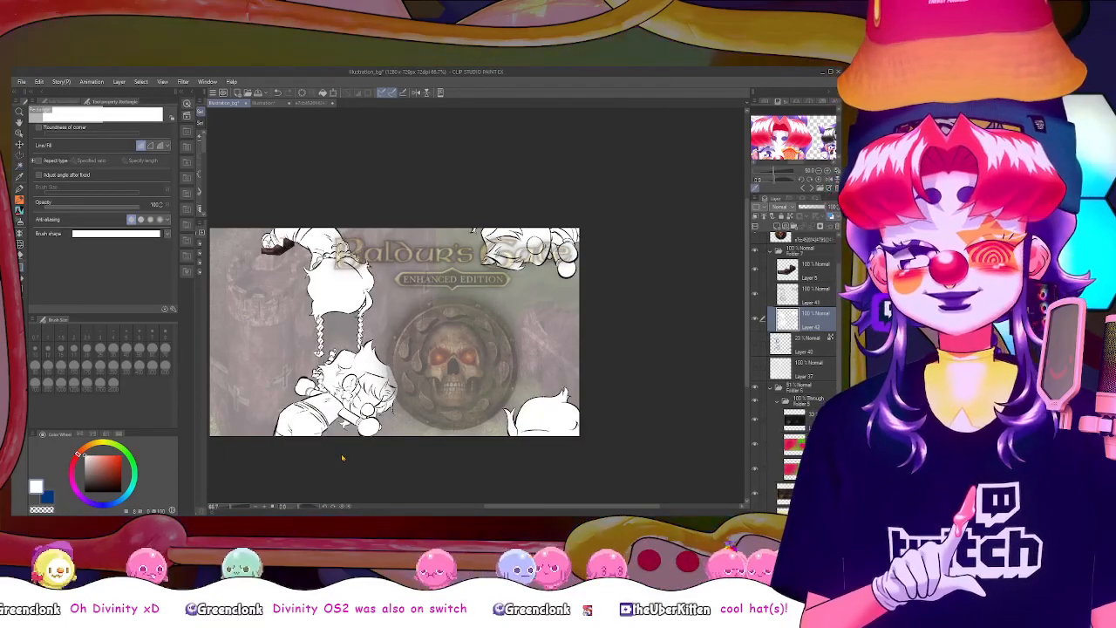
On a new layer above the white fill, draw a rounded black outline beside the hanging figure's head, undoing the unsatisfactory strokes
scroll(343, 457, "up", 1)
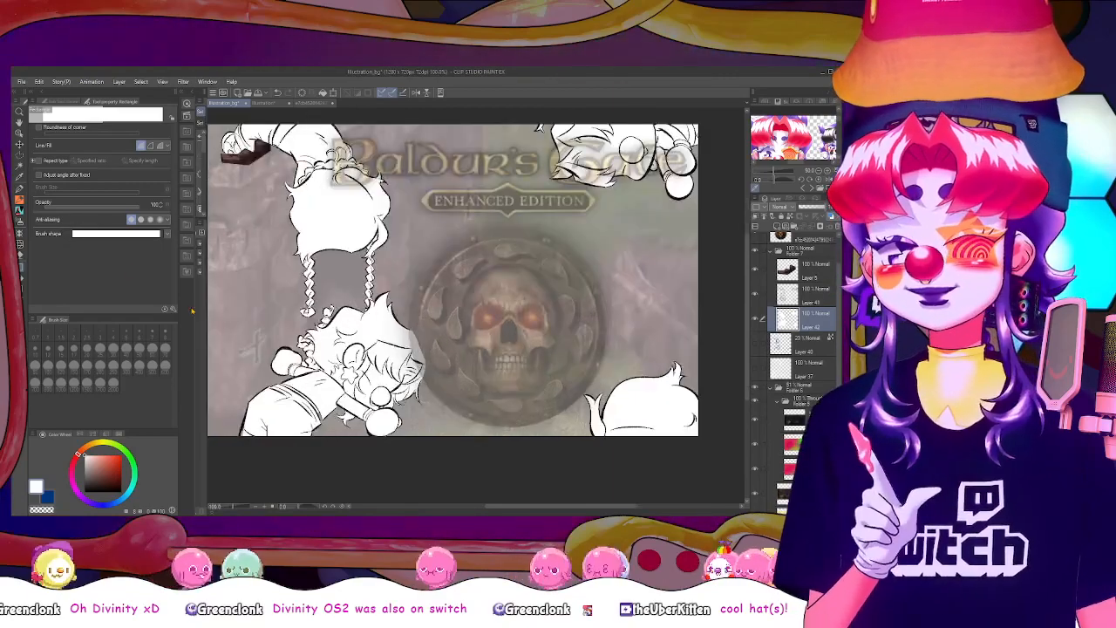
scroll(736, 356, "up", 3)
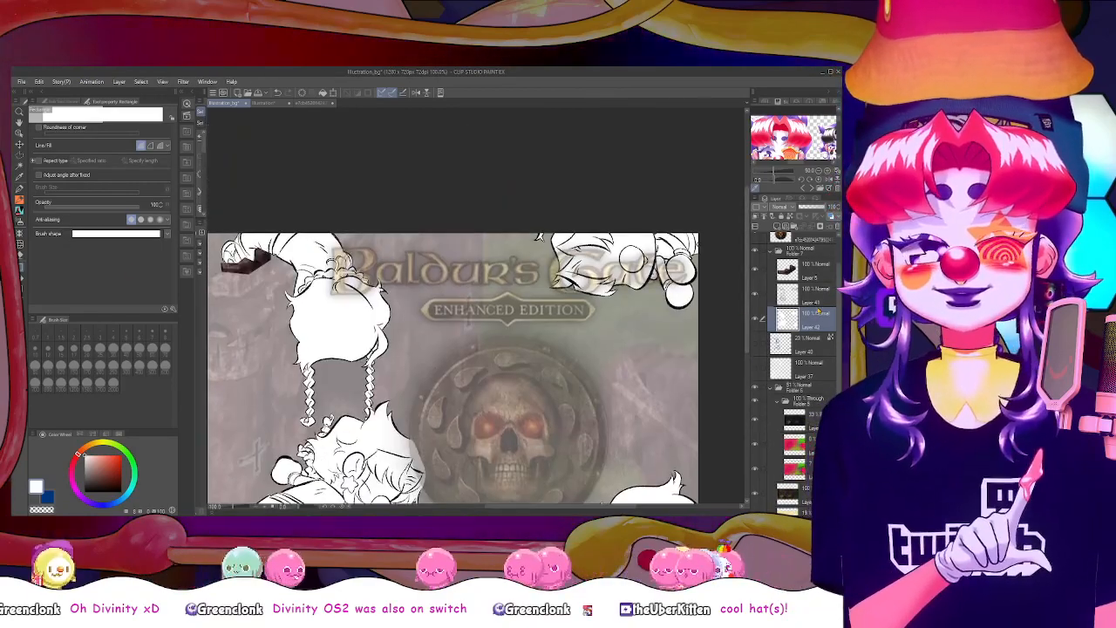
key("ctrl+plus")
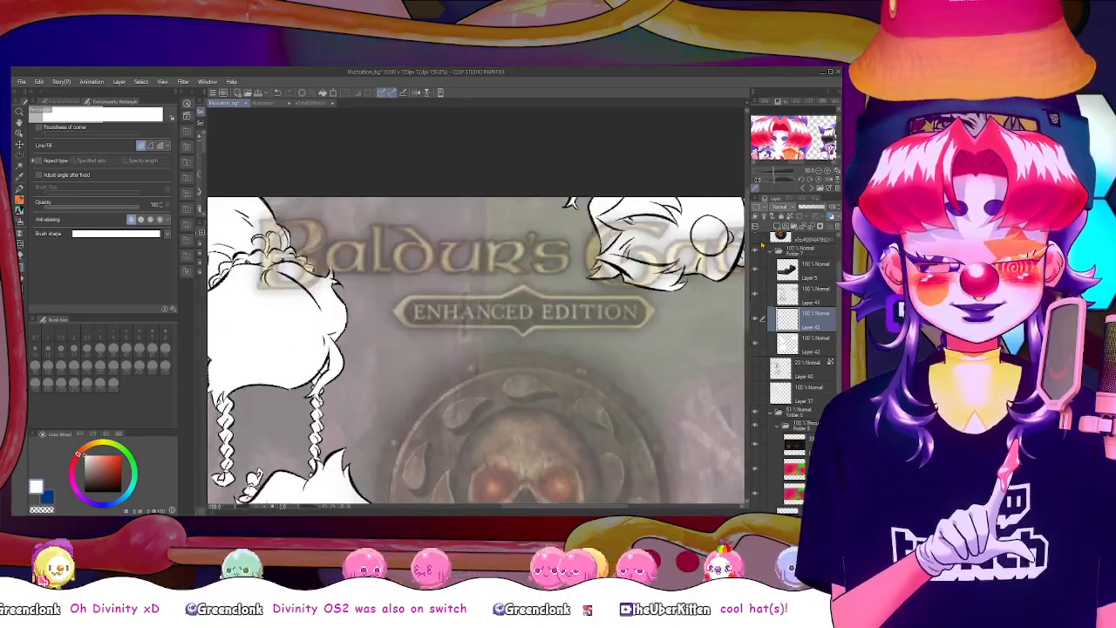
left_click_drag(522, 509, 476, 509)
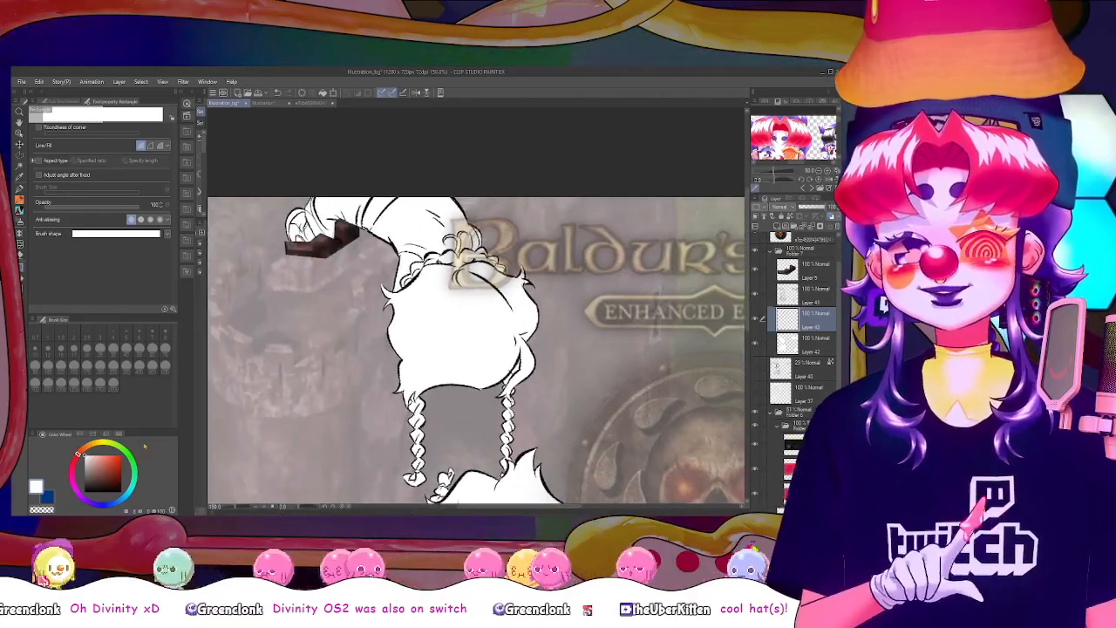
left_click(122, 492)
key("p")
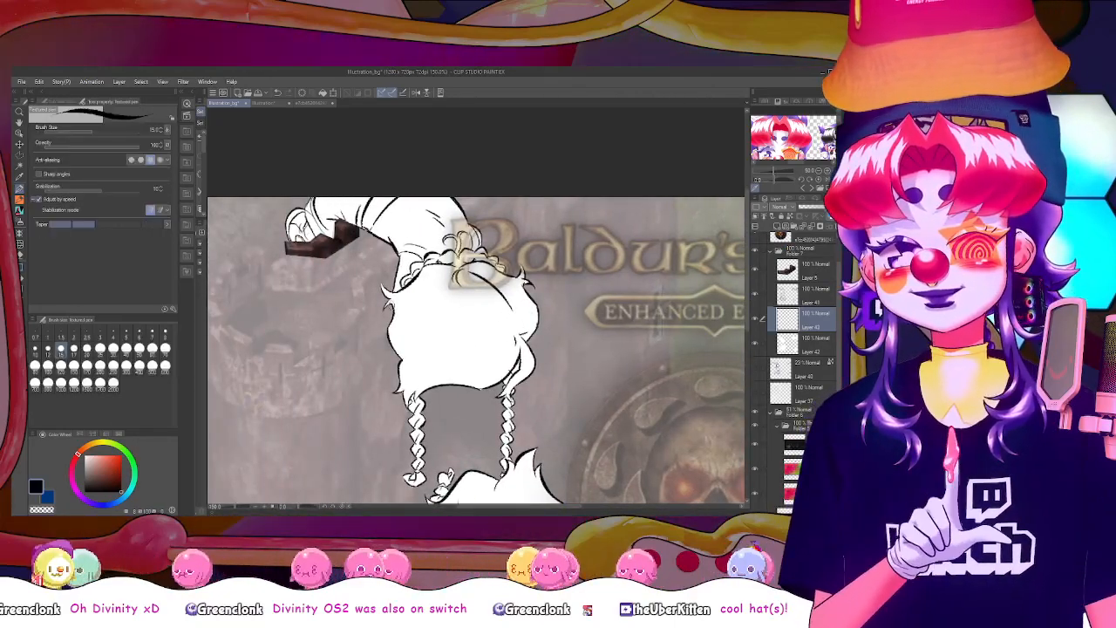
key("ctrl+z")
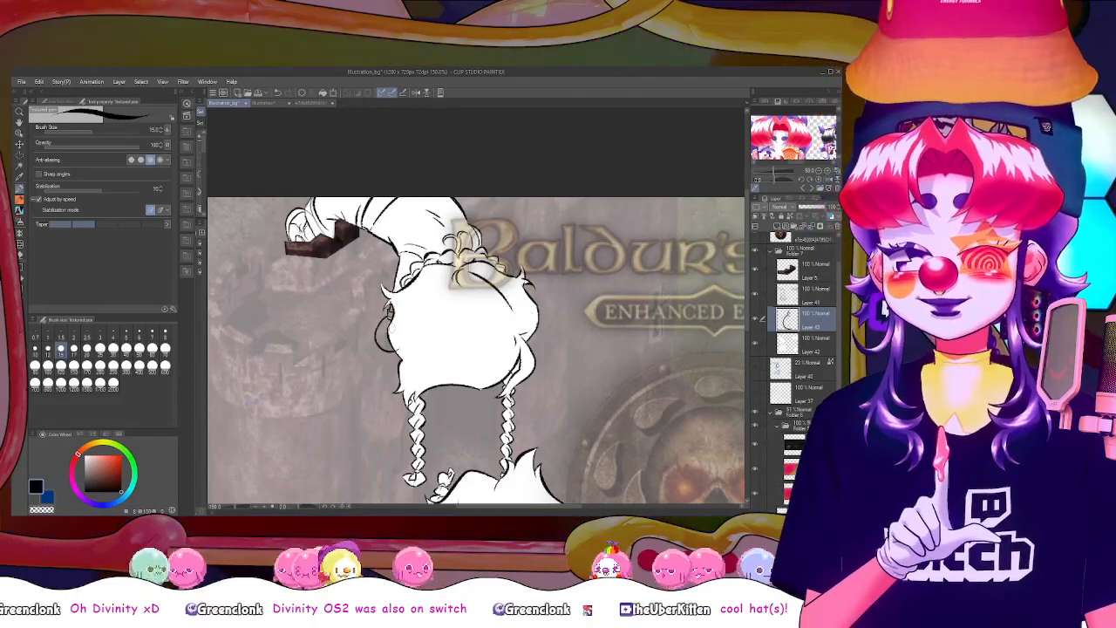
key("ctrl+z")
key("ctrl+z")
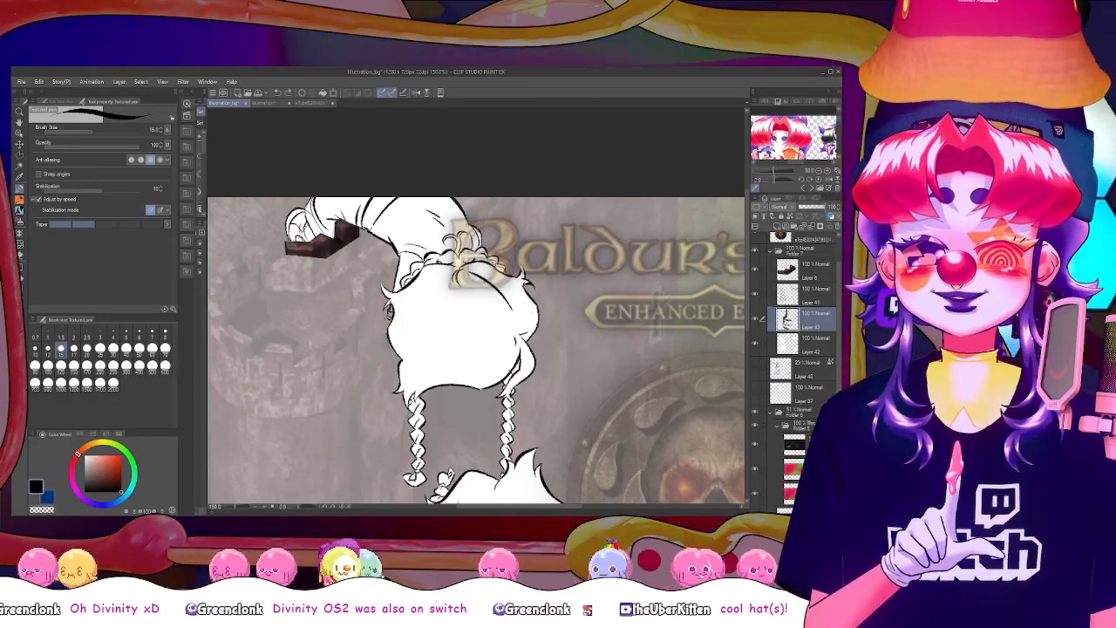
left_click_drag(387, 319, 398, 356)
key("ctrl+z")
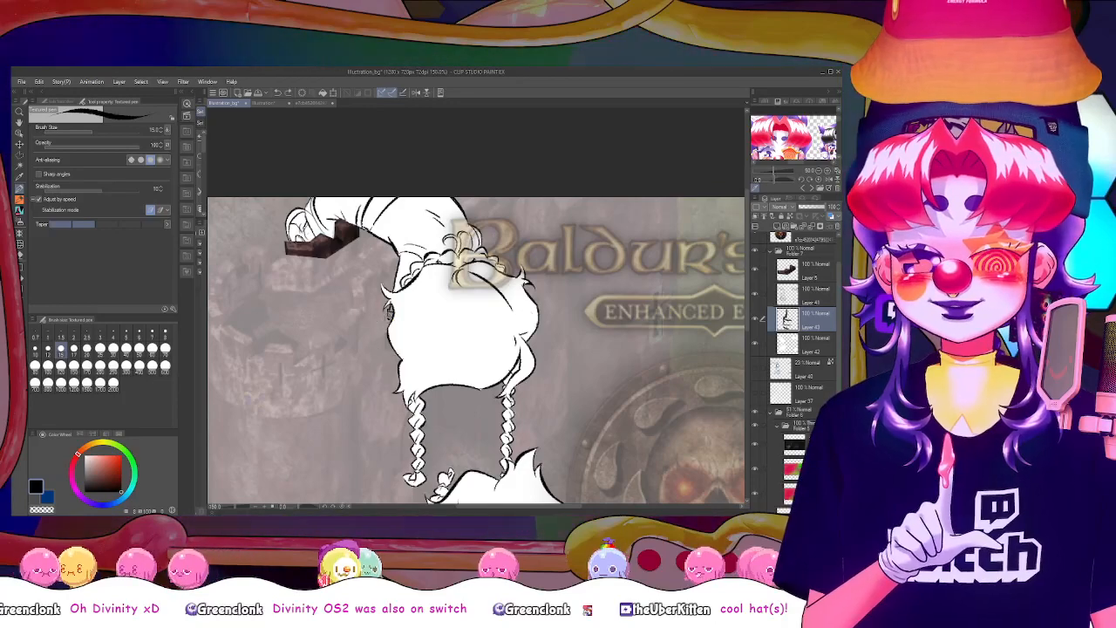
left_click_drag(389, 318, 399, 358)
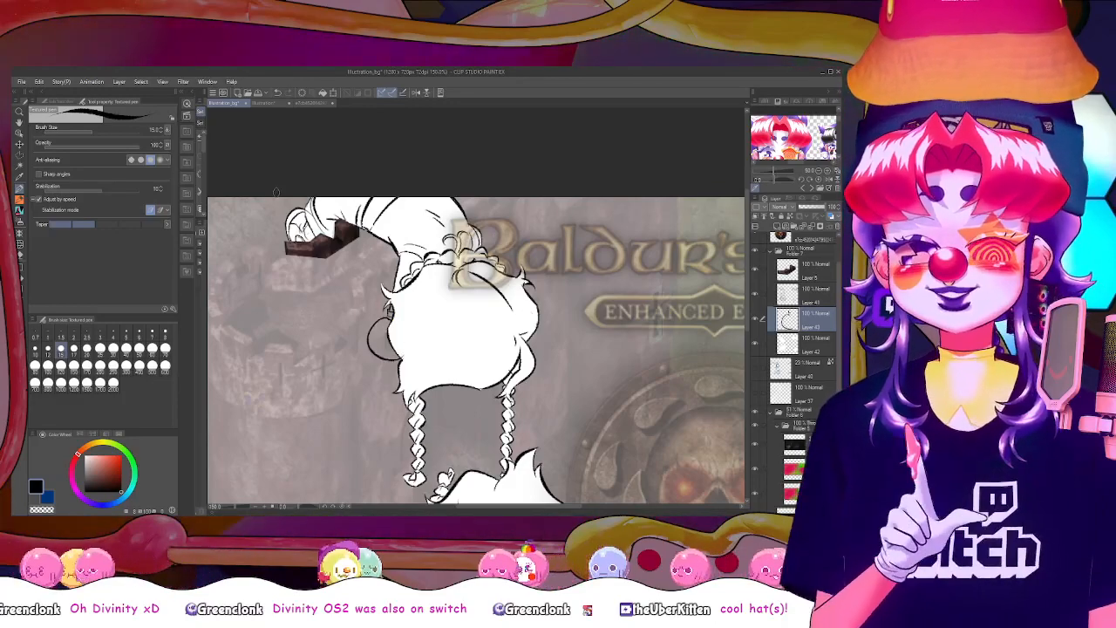
On the white fill layer, paint the inside of the rounded outline beside the hanging figure's head white
left_click(42, 509)
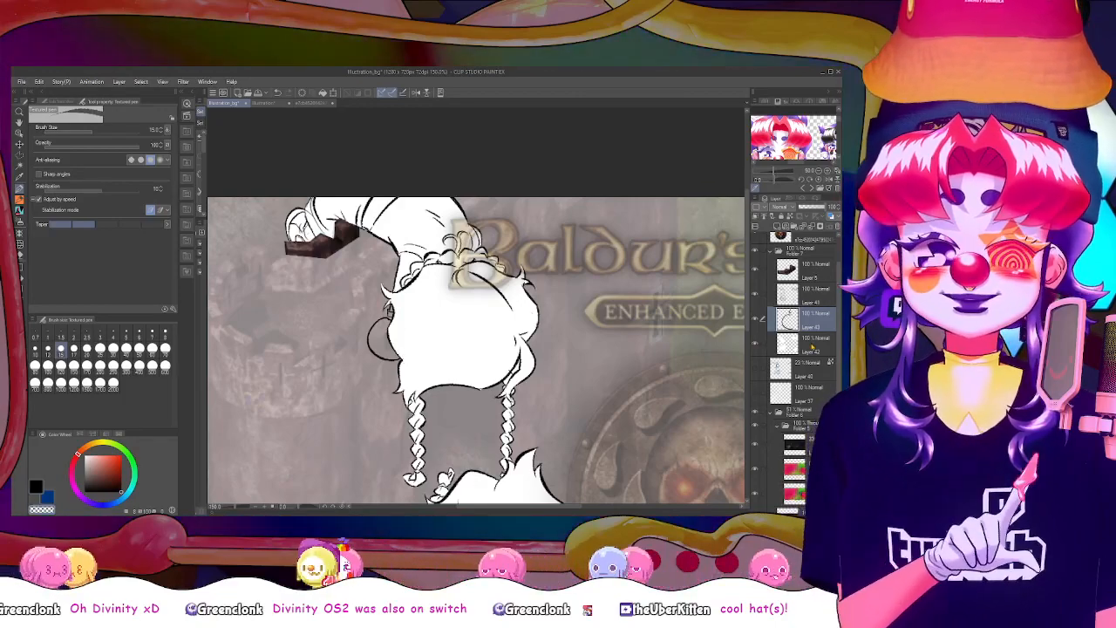
left_click(815, 344)
left_click(418, 338, "alt")
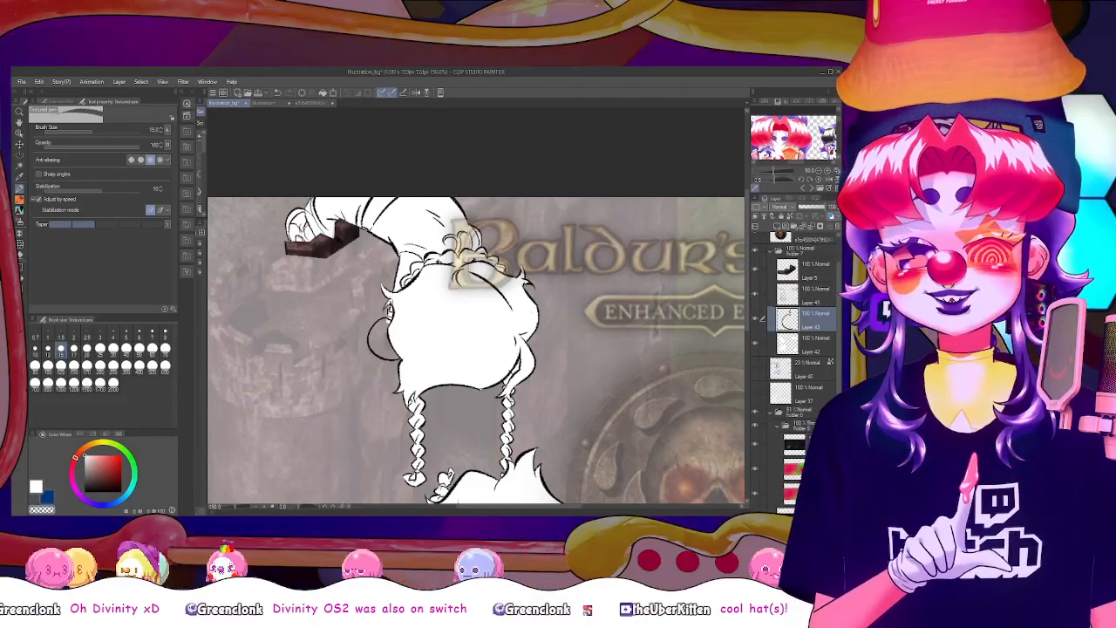
left_click(814, 344)
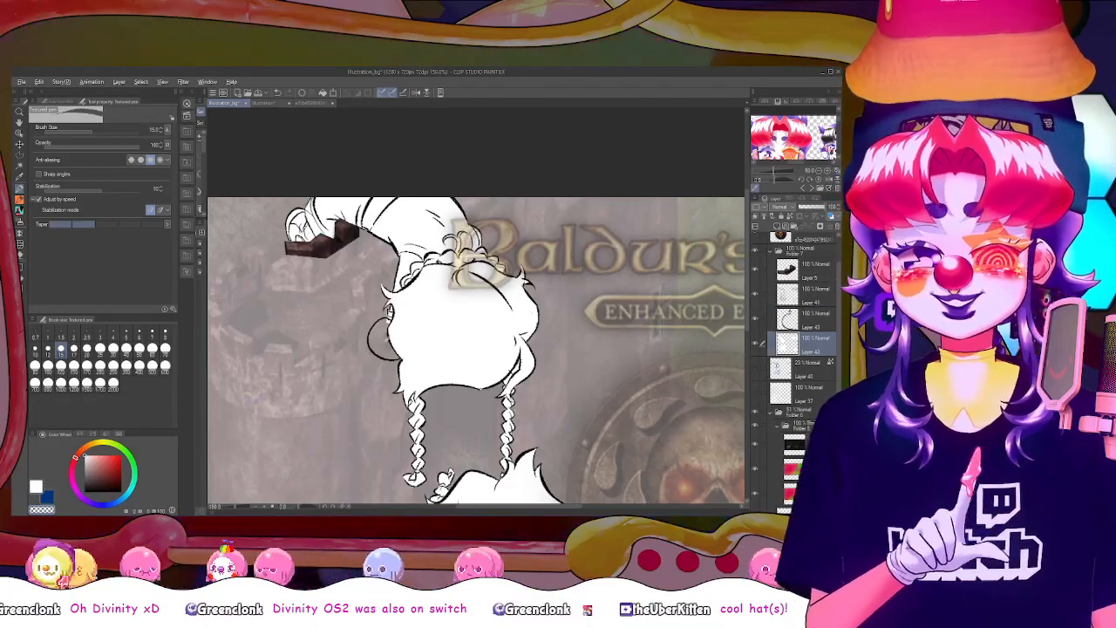
left_click_drag(386, 321, 373, 334)
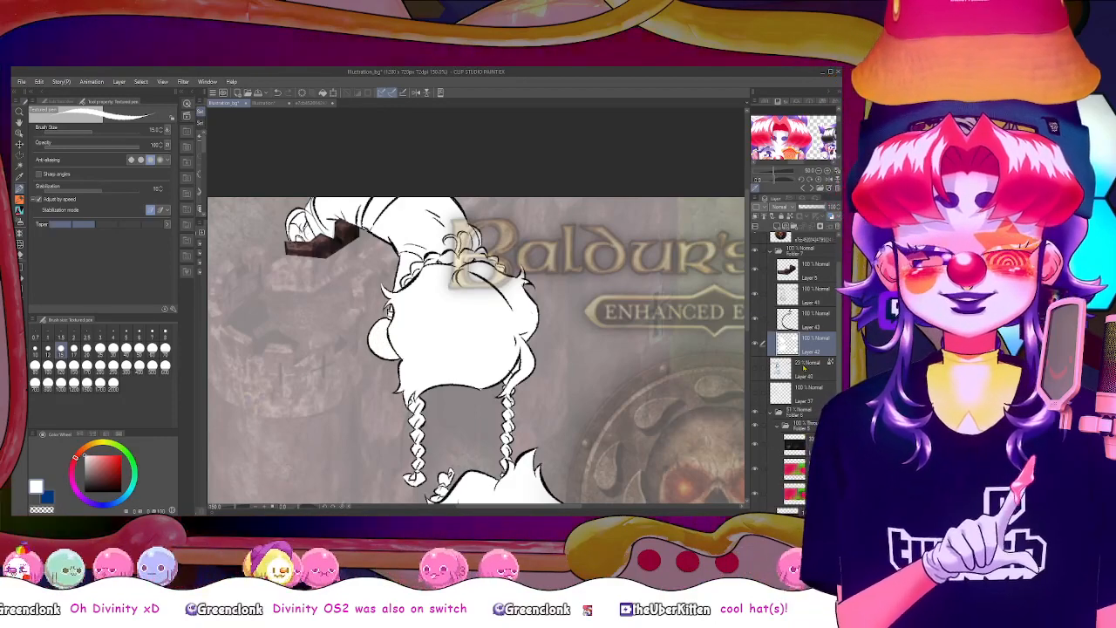
On the outline layer, add a short black stroke to the hanging figure's hair just above the braid beside the logo
left_click(813, 321)
left_click(121, 493)
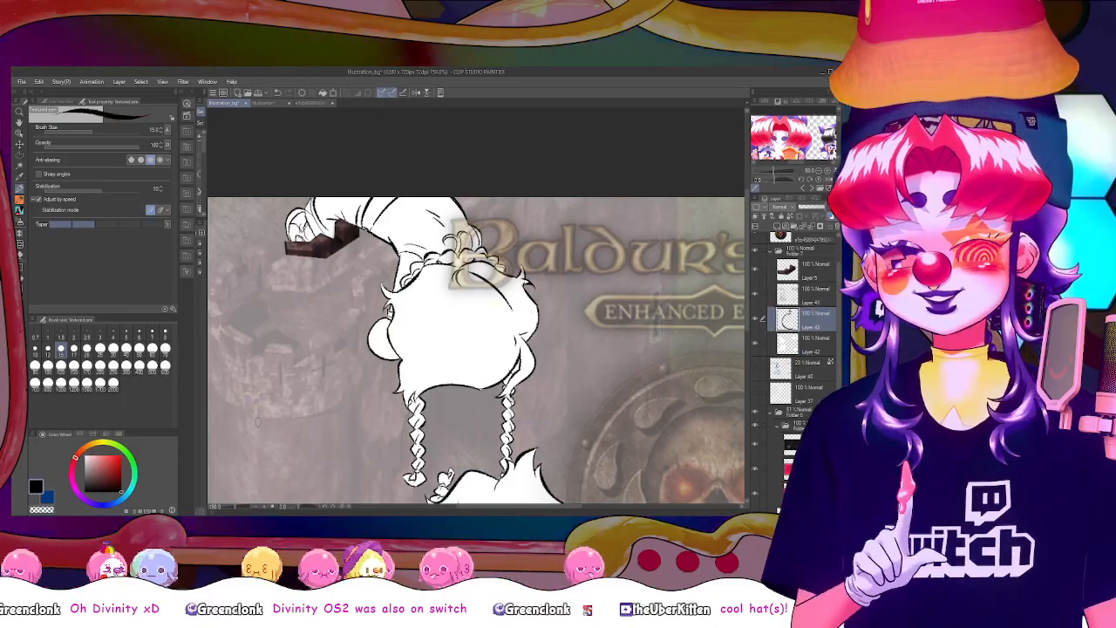
left_click_drag(521, 339, 519, 365)
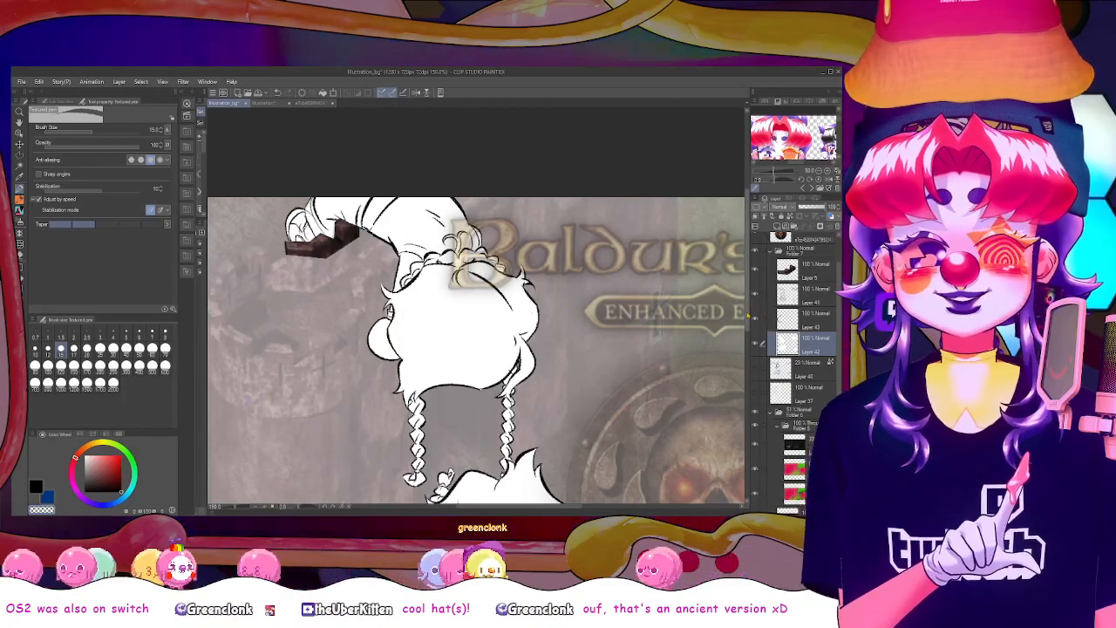
Inspect the white fill for gaps around the reclining figure, the lower figure's hair and the upside-down figure
scroll(745, 392, "down", 5)
left_click_drag(745, 391, 745, 390)
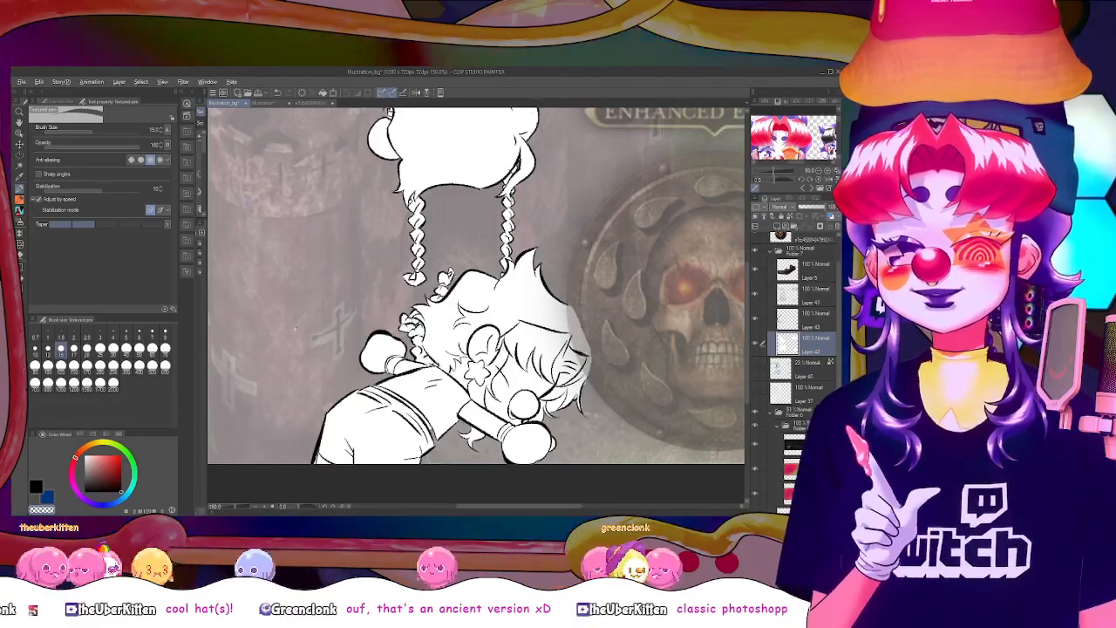
left_click(84, 455)
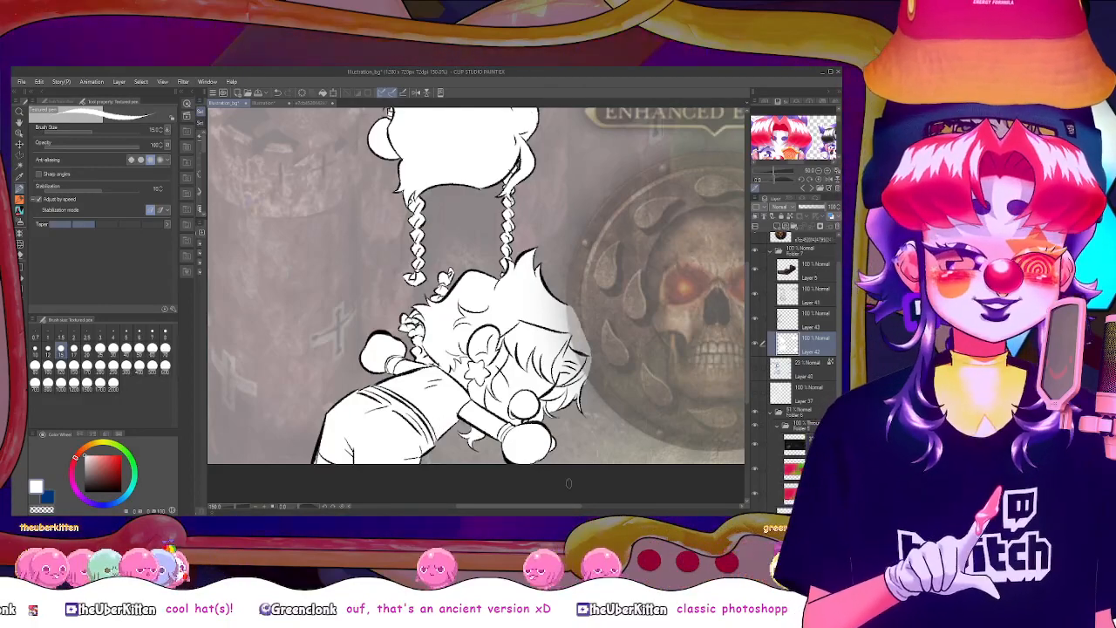
left_click_drag(565, 506, 593, 505)
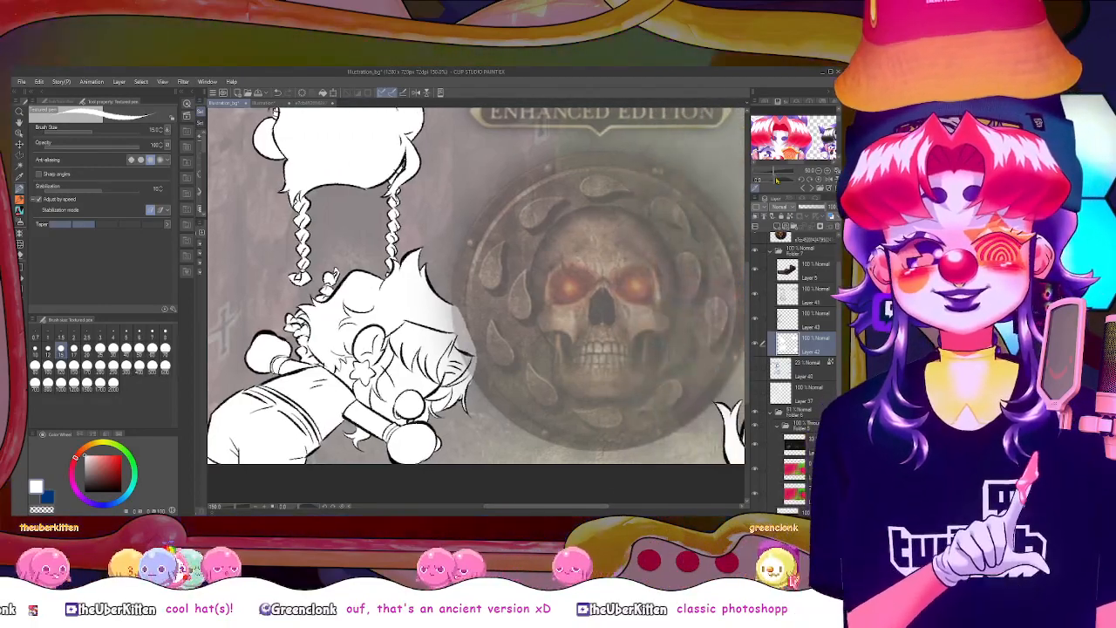
left_click(823, 101)
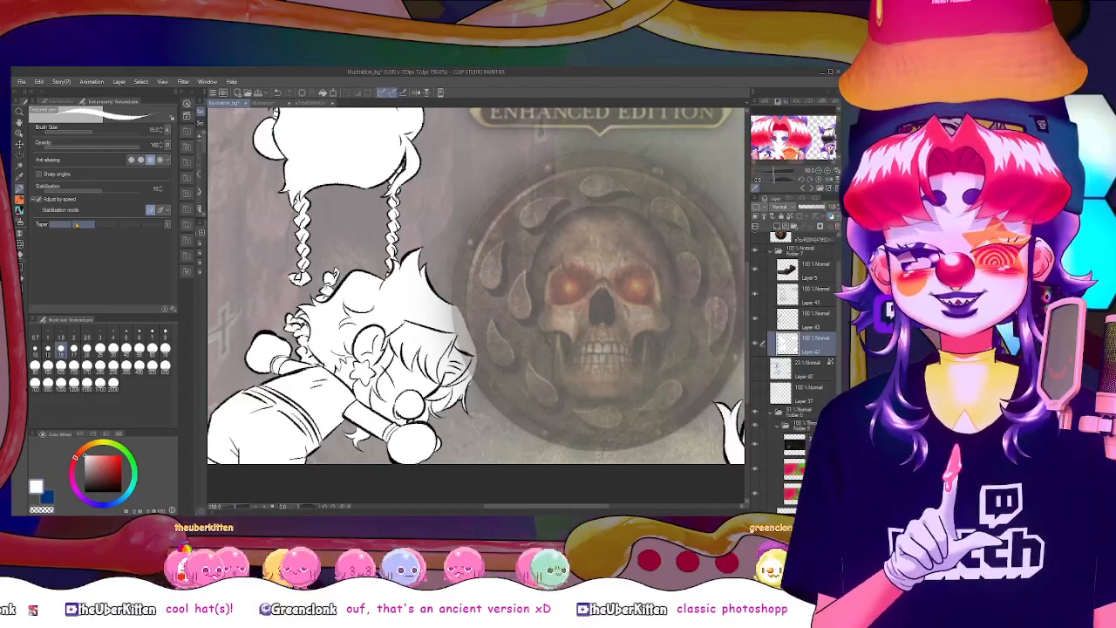
left_click(19, 166)
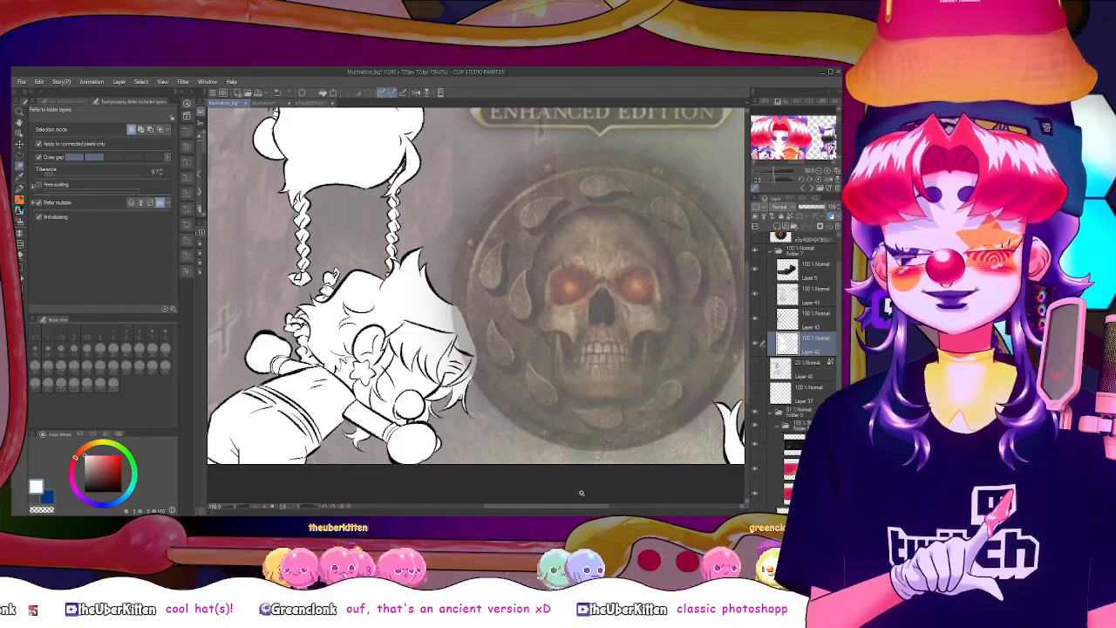
key("p")
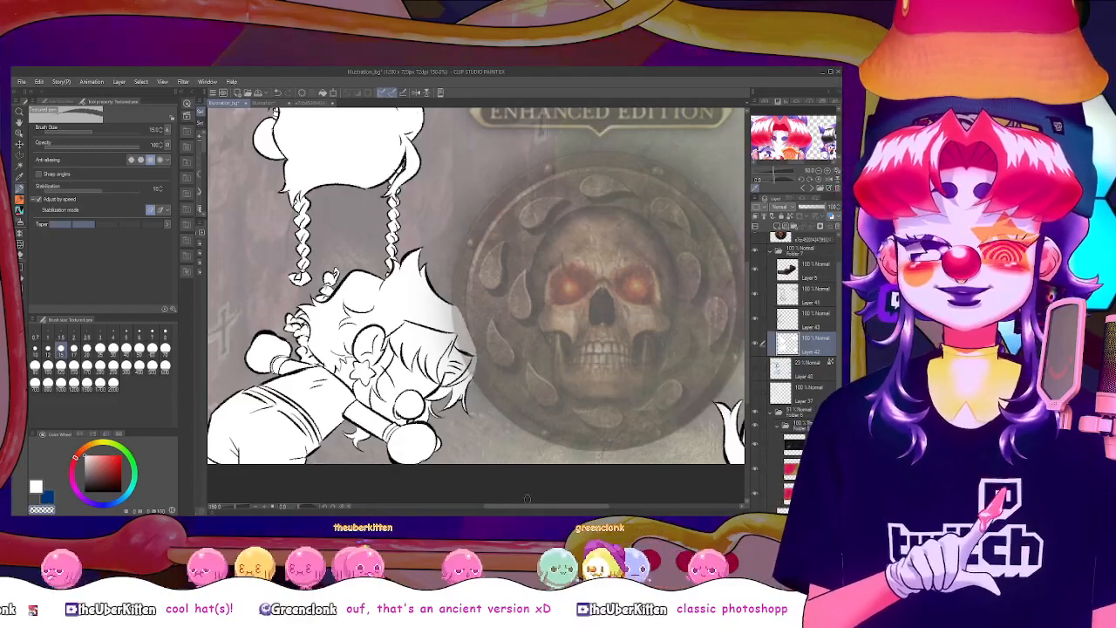
left_click_drag(527, 505, 572, 512)
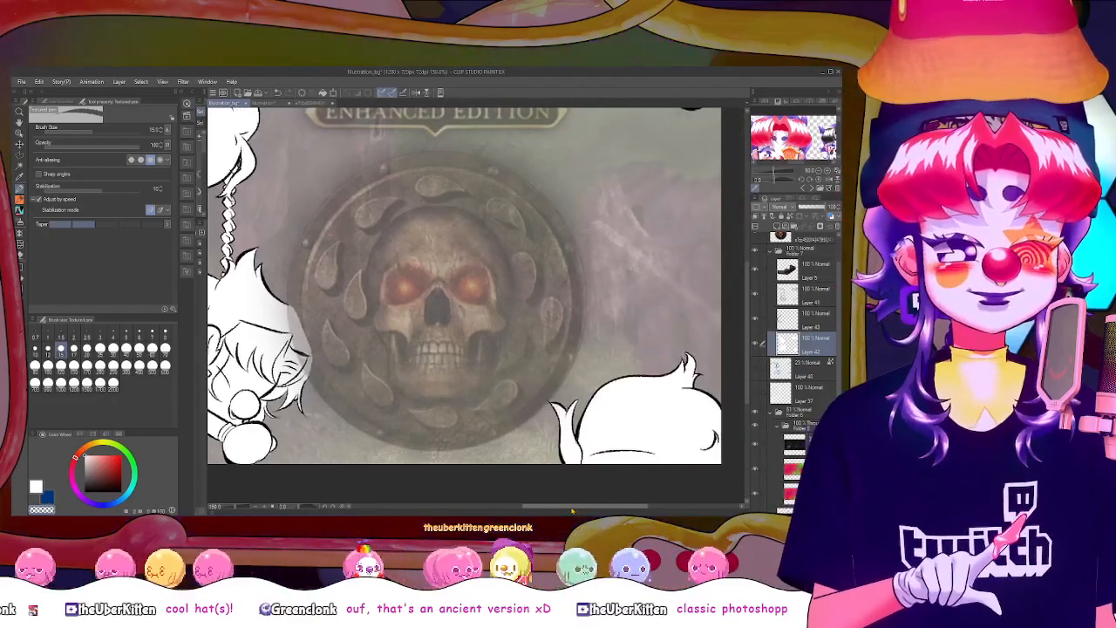
left_click_drag(746, 381, 746, 312)
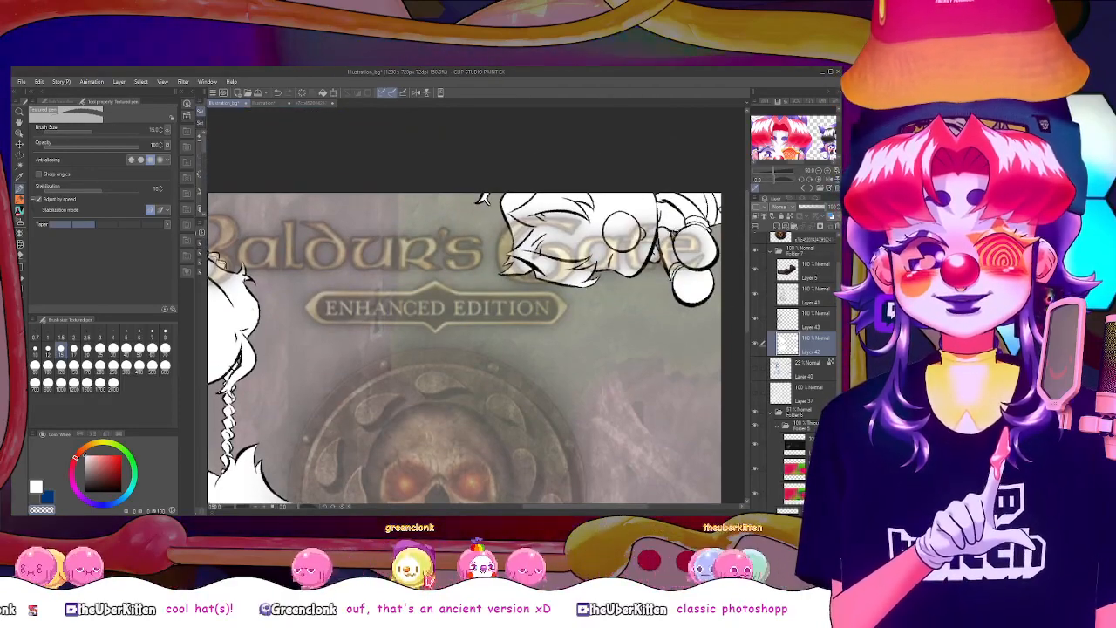
Merge the line art layer with the outline layer below it, and add curly black strokes under the upside-down figure's hair on a new layer
left_click(816, 297)
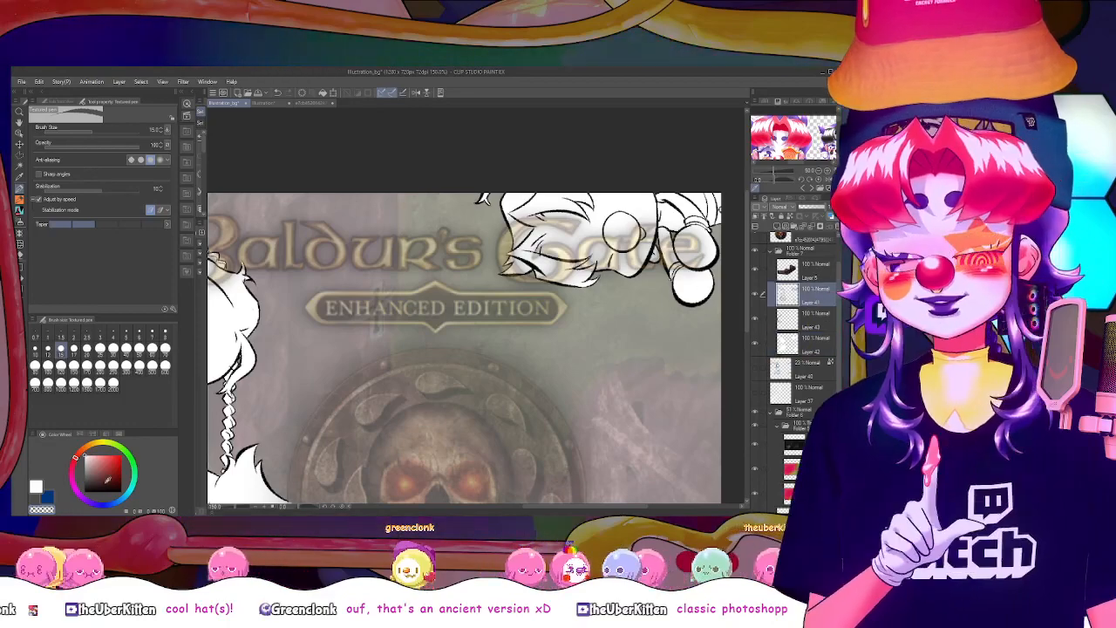
key("x")
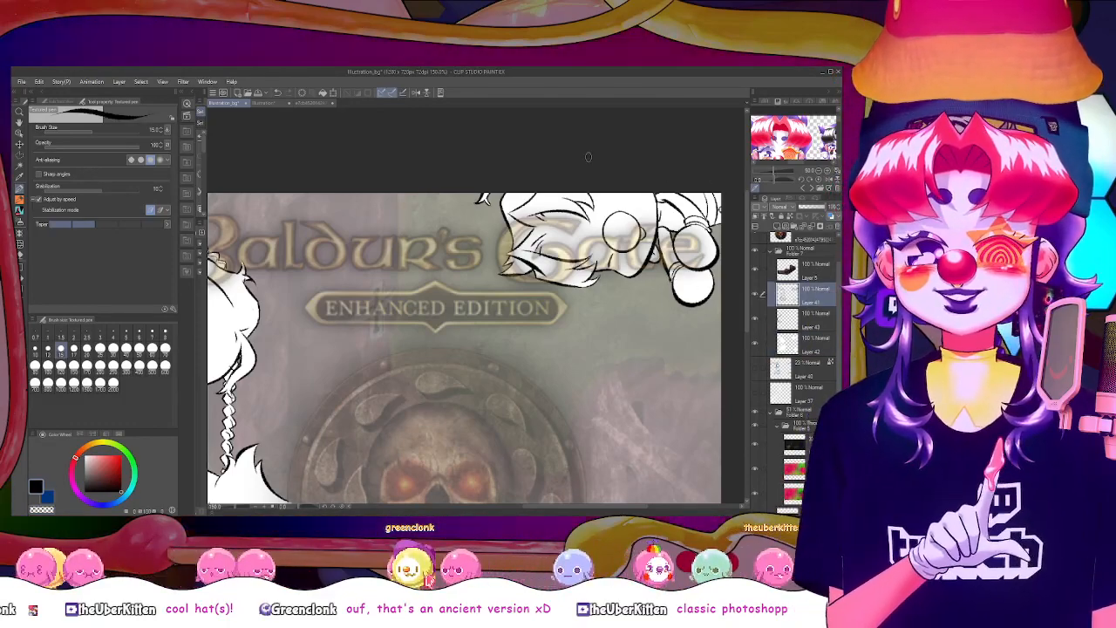
scroll(519, 226, "down", 2)
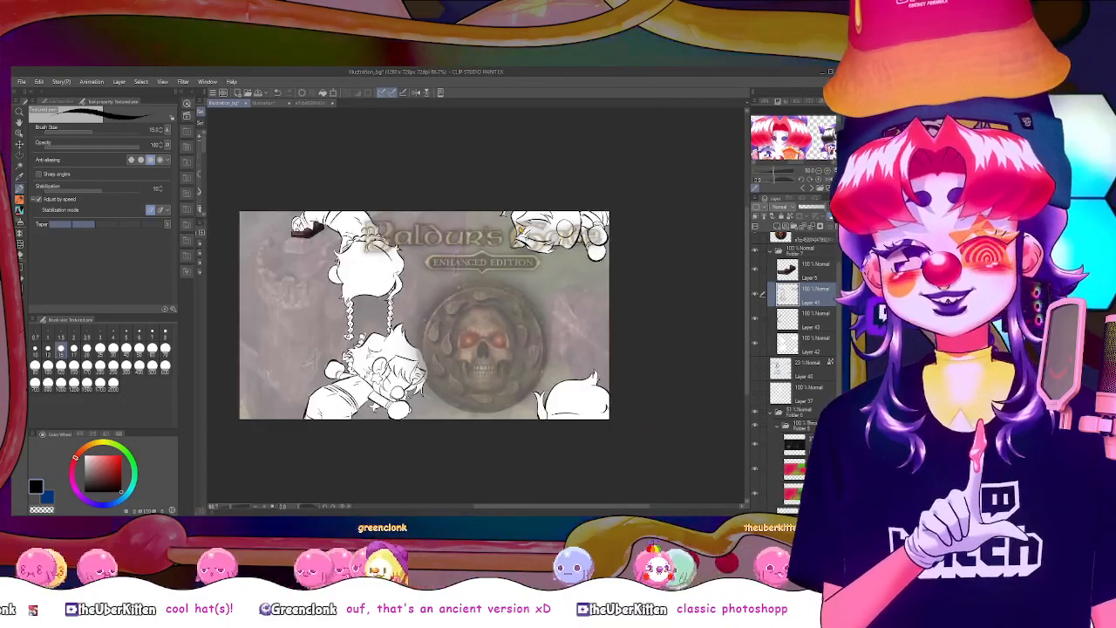
scroll(518, 226, "up", 1)
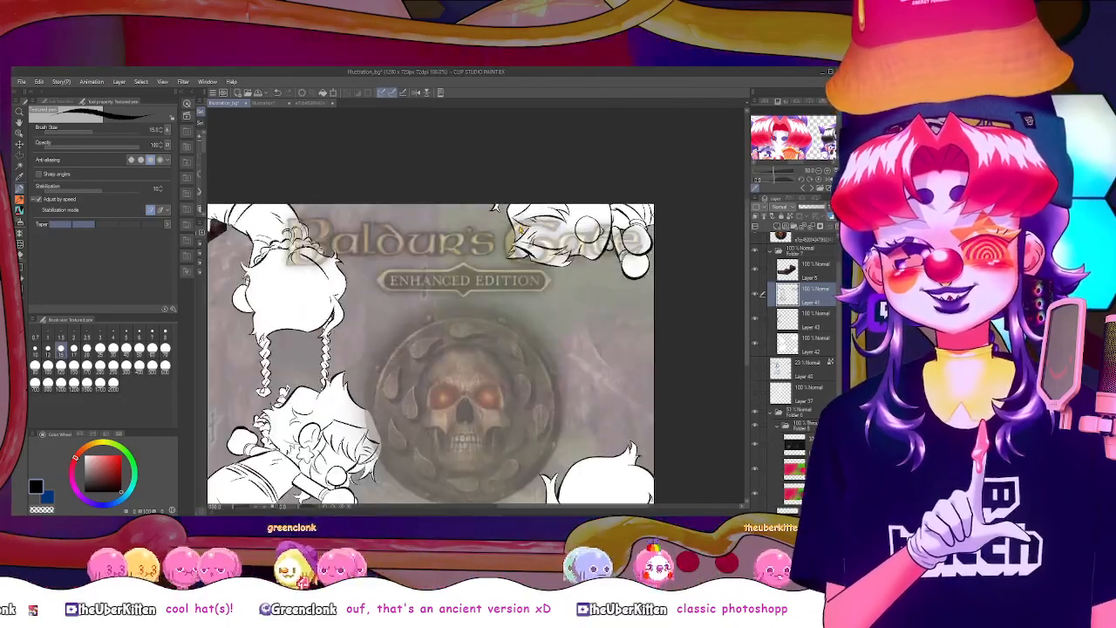
scroll(518, 225, "down", 1)
scroll(518, 226, "up", 1)
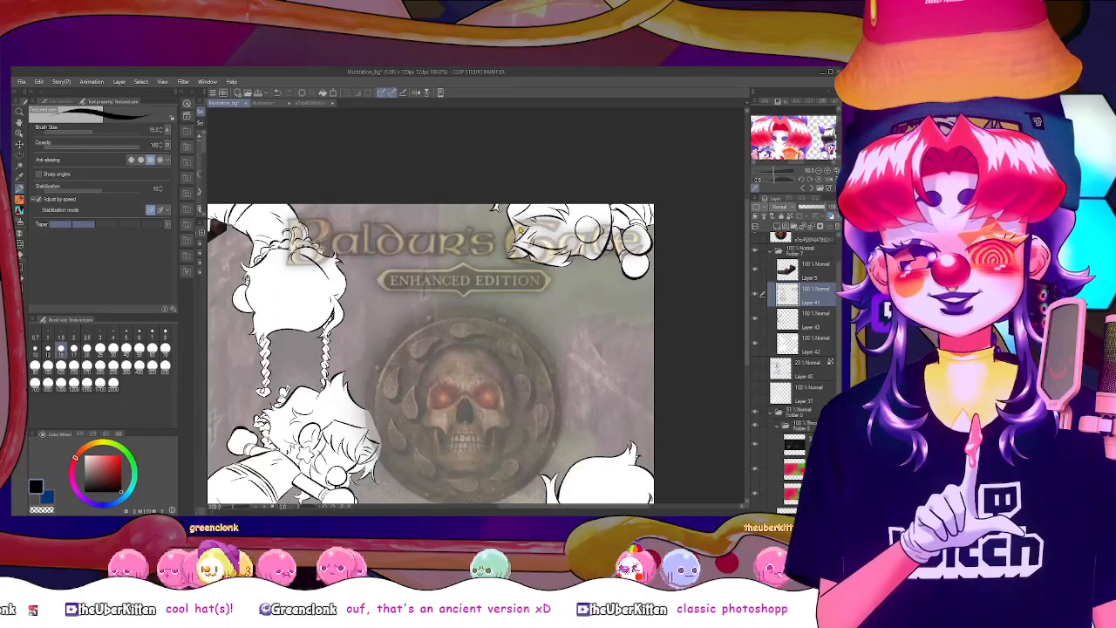
scroll(518, 226, "down", 1)
scroll(518, 226, "up", 1)
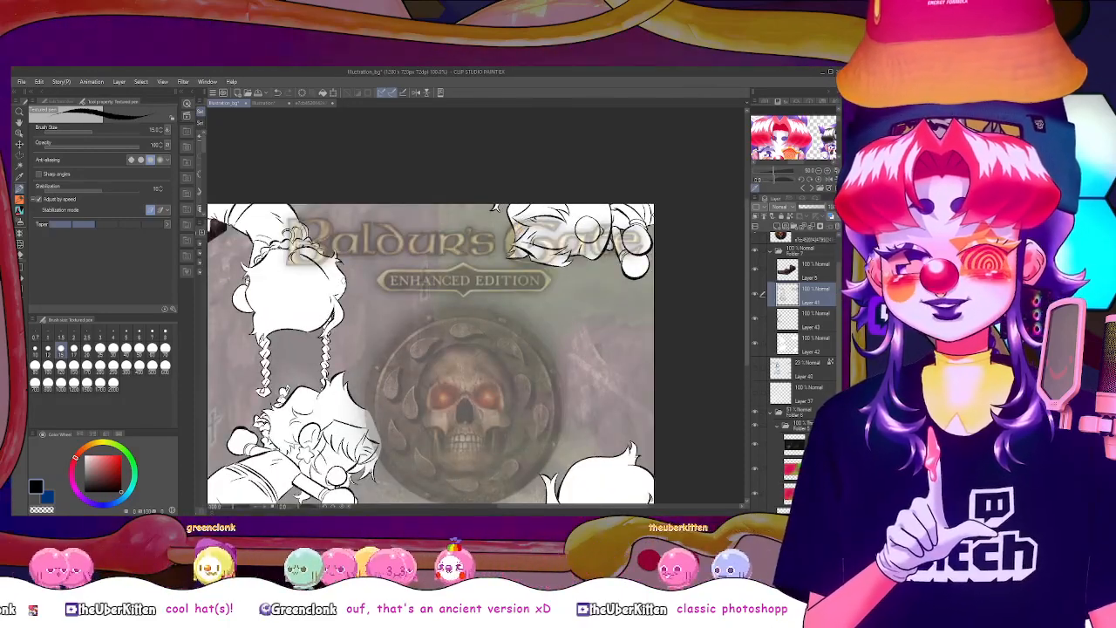
scroll(332, 278, "down", 1)
scroll(333, 280, "up", 1)
scroll(333, 280, "down", 1)
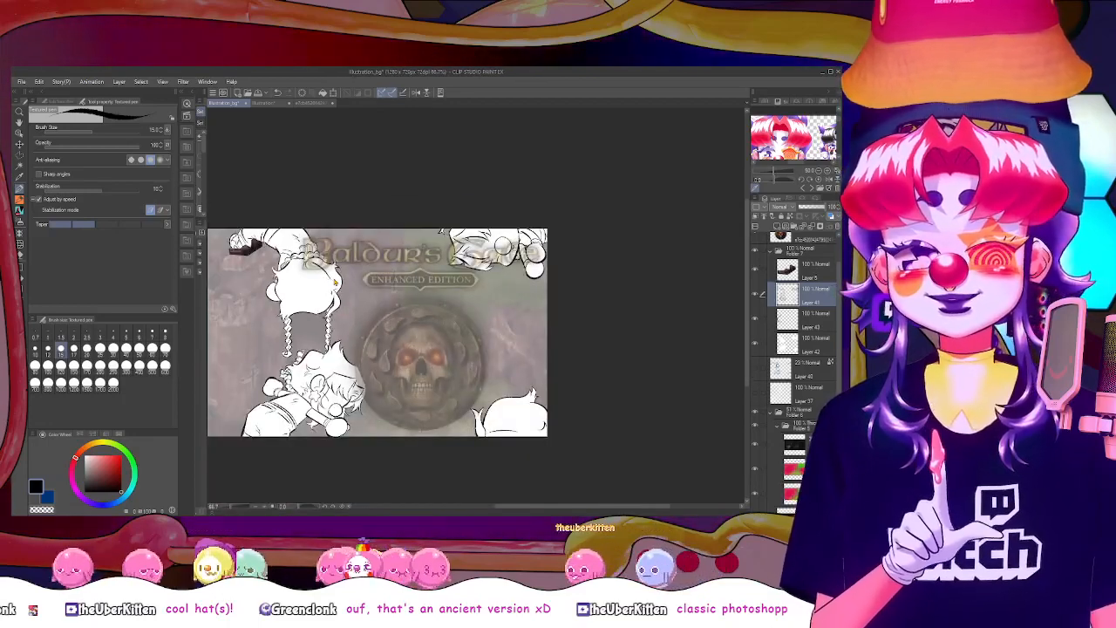
scroll(334, 282, "up", 1)
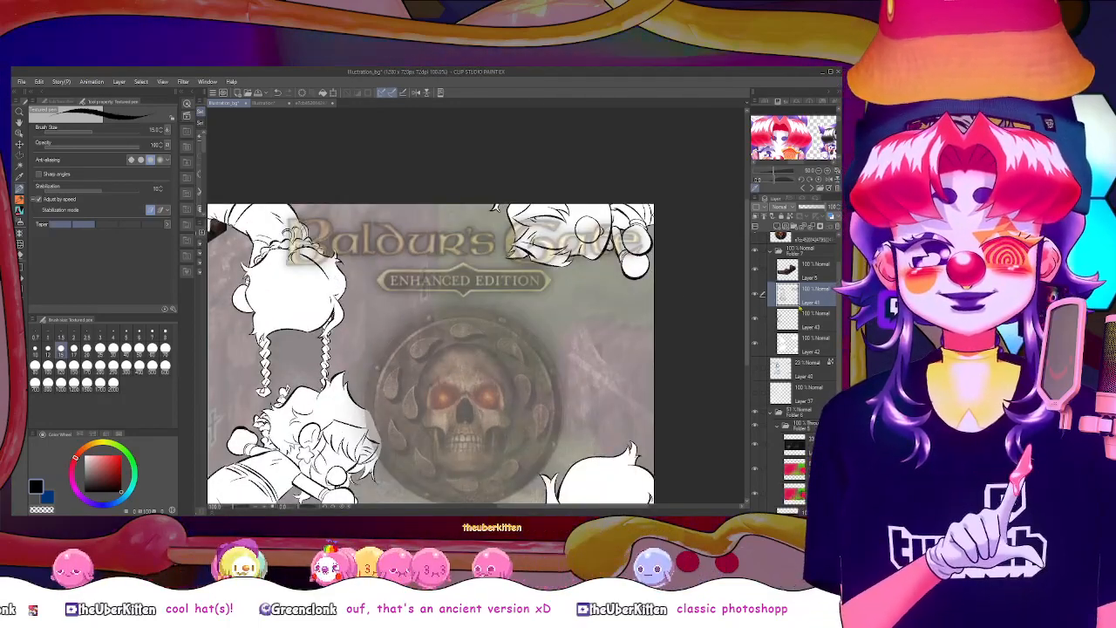
key("ctrl+e")
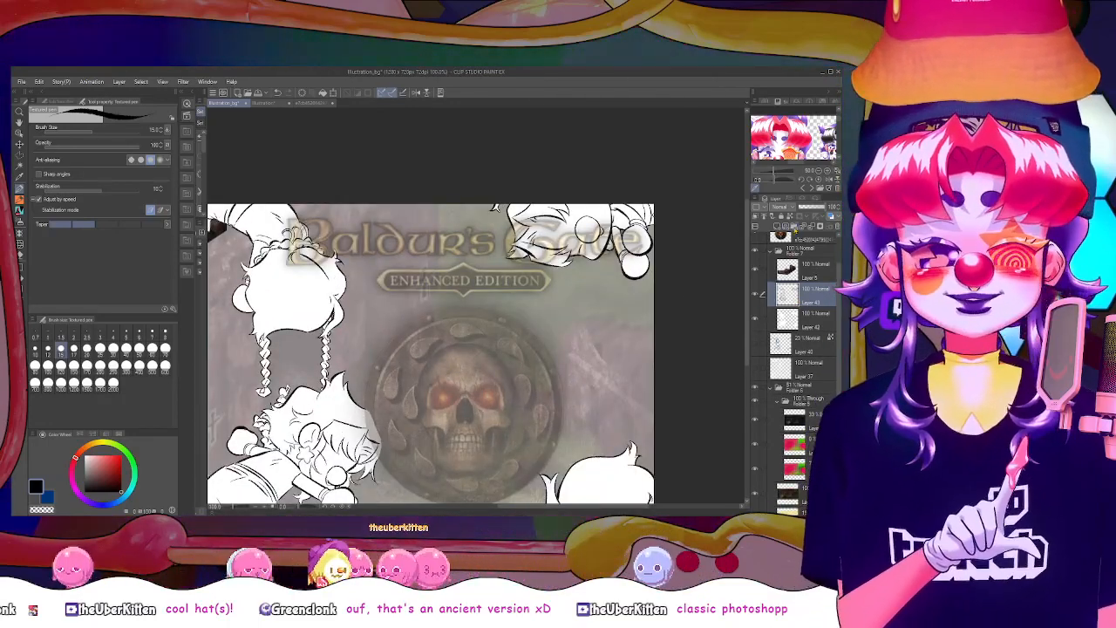
key("ctrl+z")
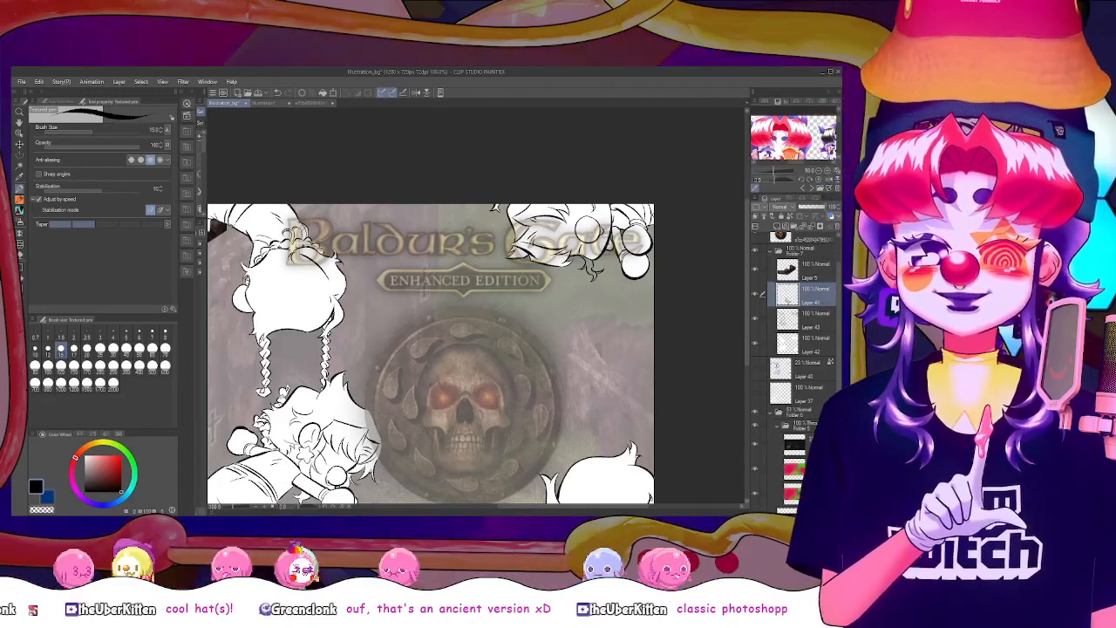
On the white fill layer, auto-select the background, invert the selection and fill the figures with white, undoing the mistaken black fill
left_click(810, 346)
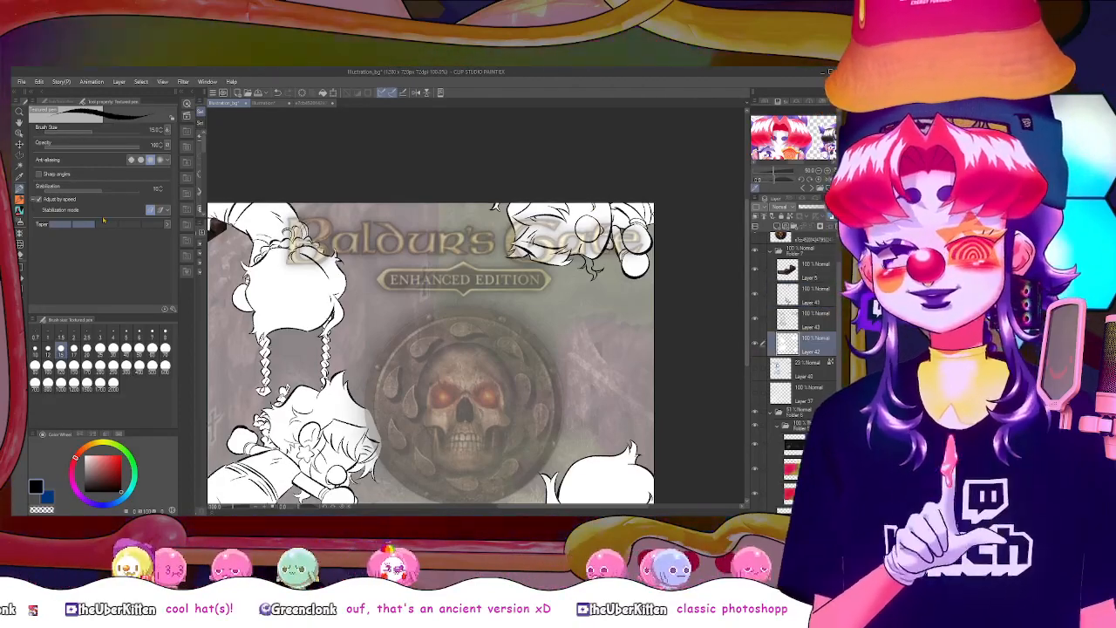
key("w")
left_click(616, 307)
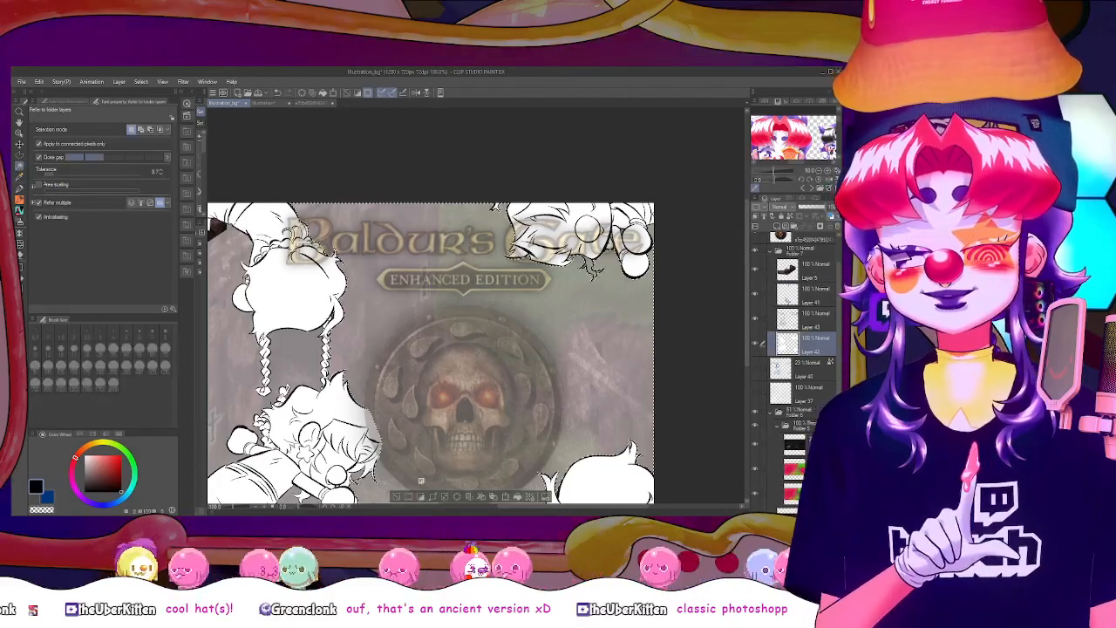
key("u")
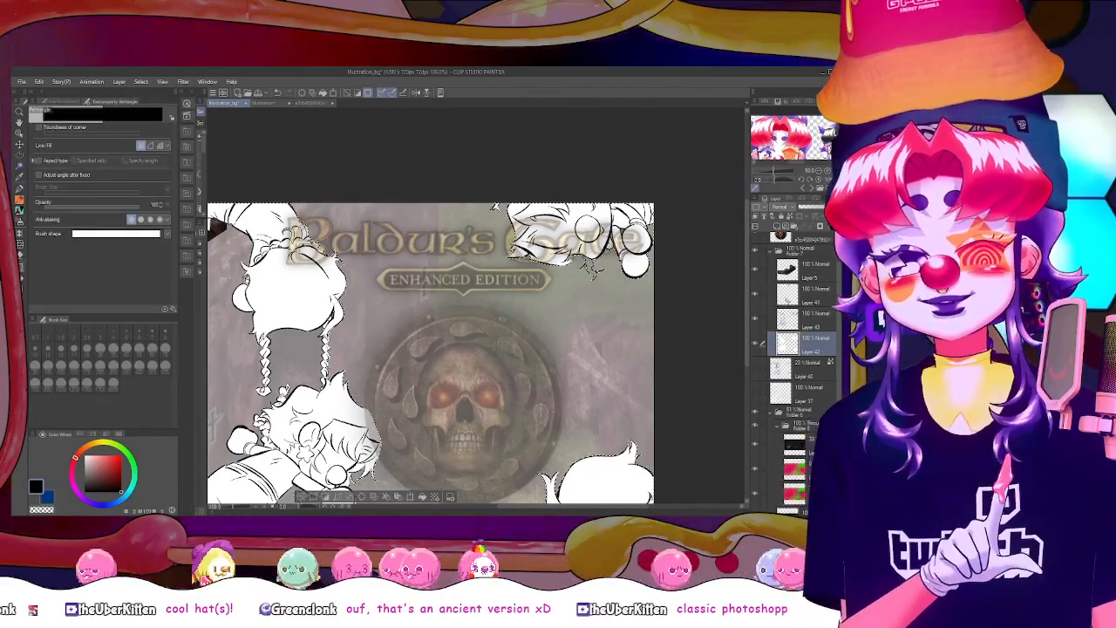
key("ctrl+z")
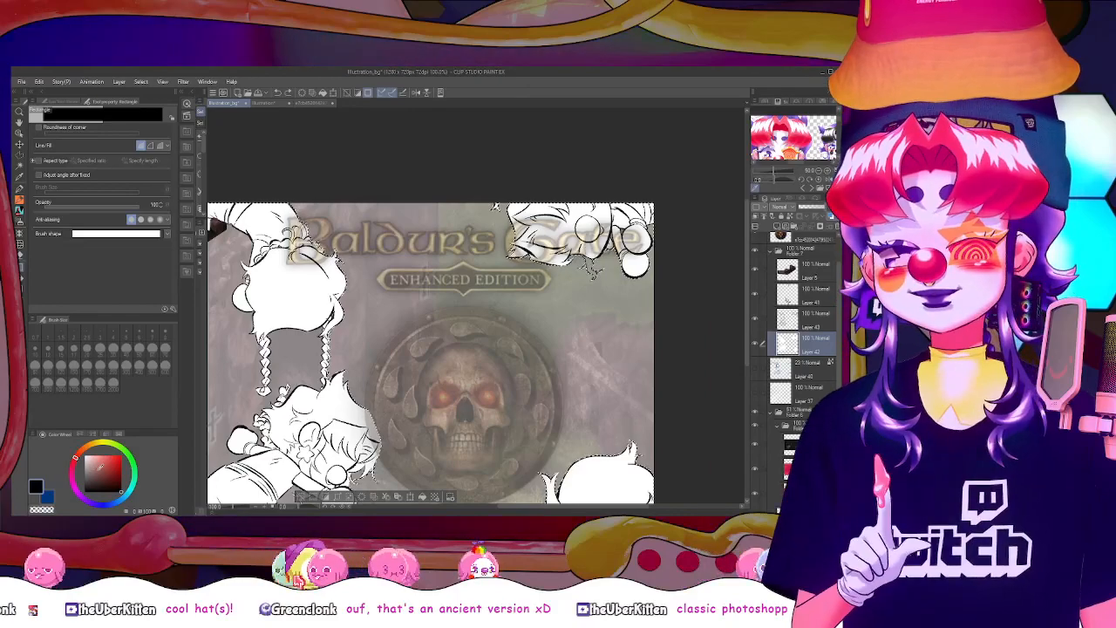
key("x")
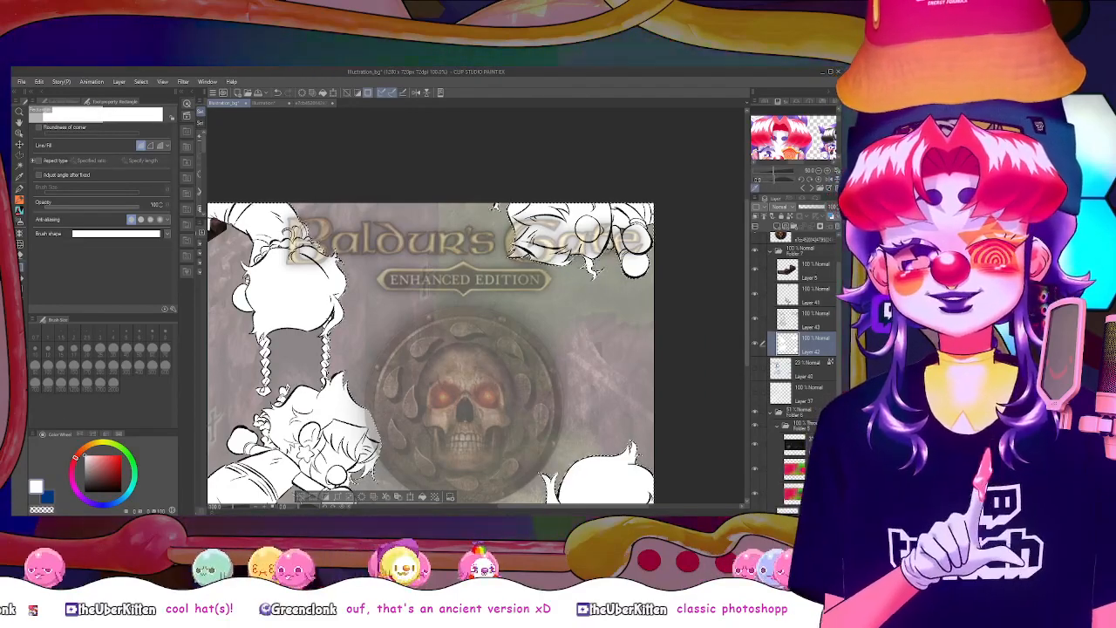
Merge the curly-stroke layer with the line art layer, and set the background folder's opacity to 100%
left_click(814, 302)
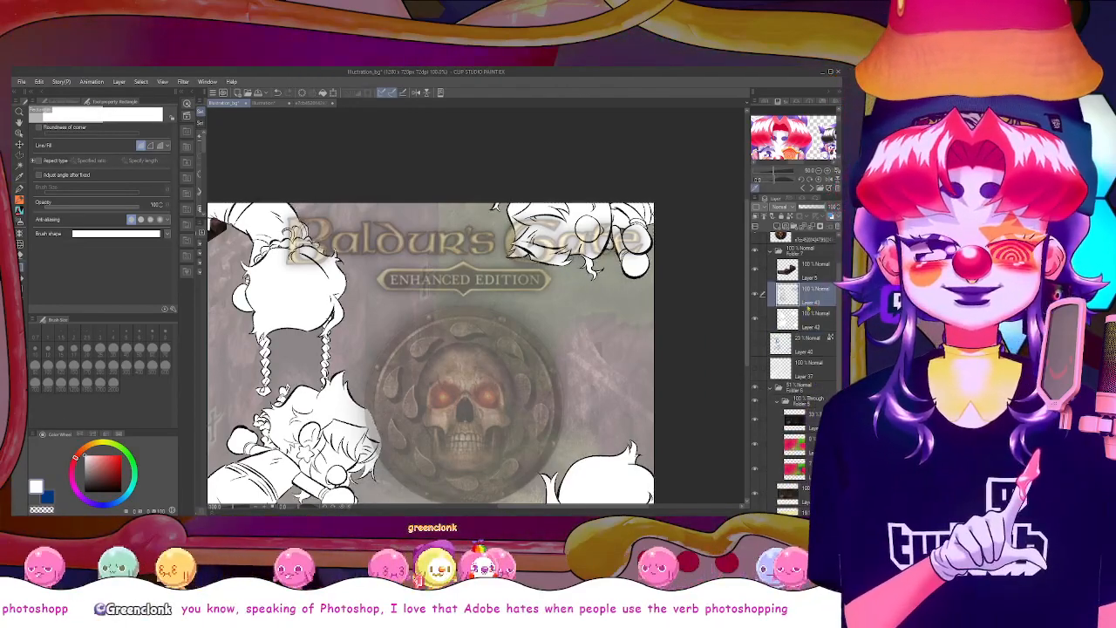
key("ctrl+e")
left_click(810, 388)
left_click_drag(812, 207, 827, 206)
scroll(715, 315, "down", 1)
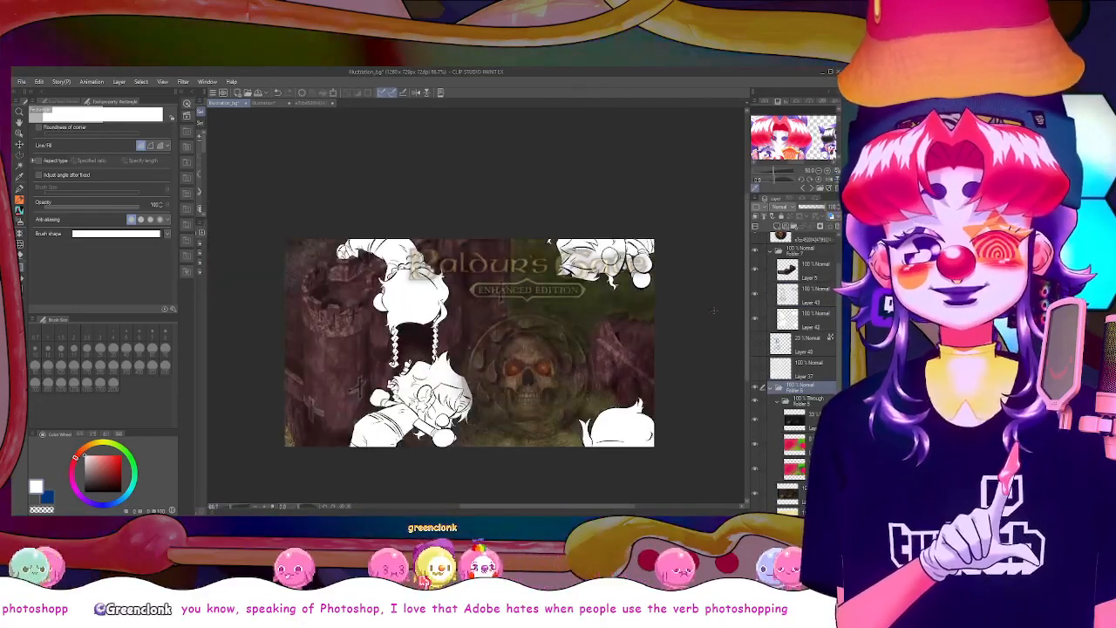
scroll(756, 269, "up", 2)
Hide the game logo, and fill the figures with reddish brown sampled from the tower on a new layer clipped to the white fill
left_click(755, 271)
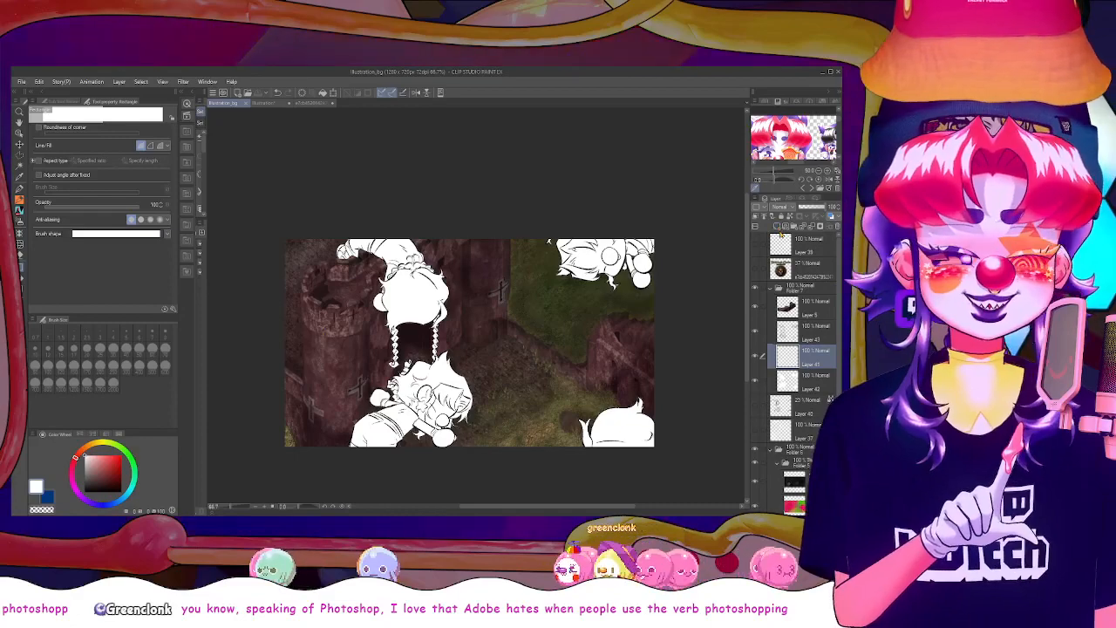
key("ctrl+z")
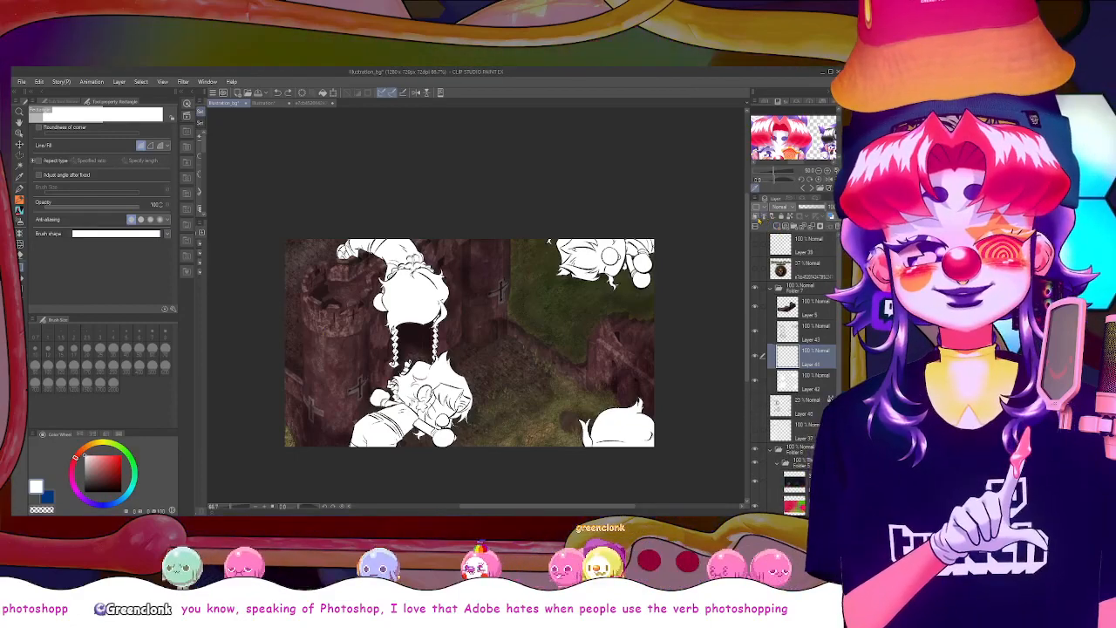
left_click(755, 216)
left_click(351, 402, "alt")
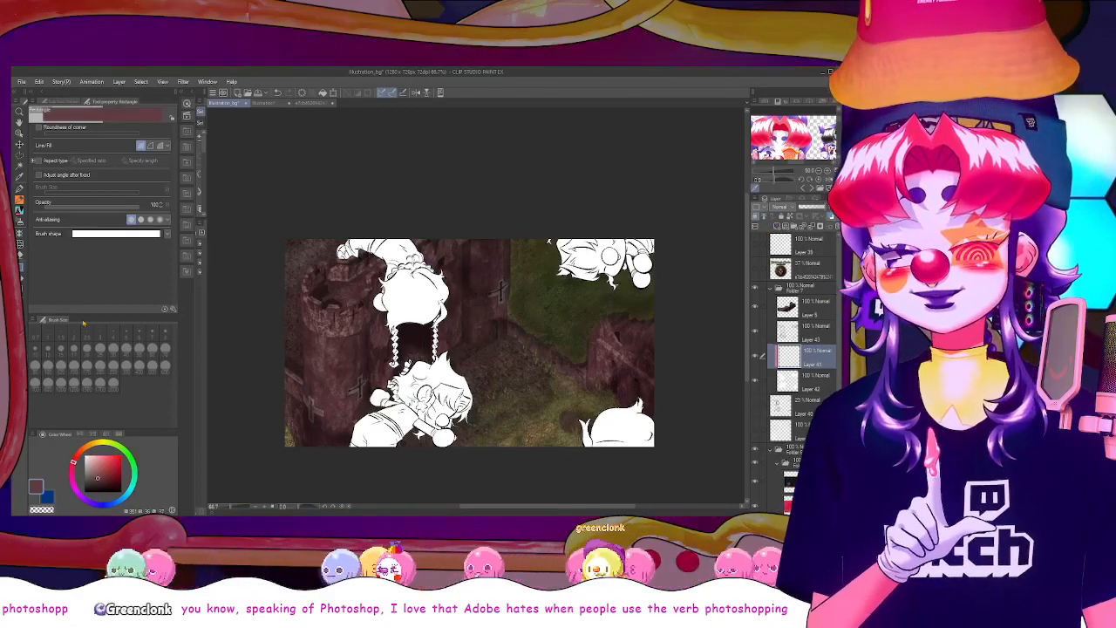
left_click_drag(320, 218, 451, 277)
left_click_drag(661, 465, 665, 468)
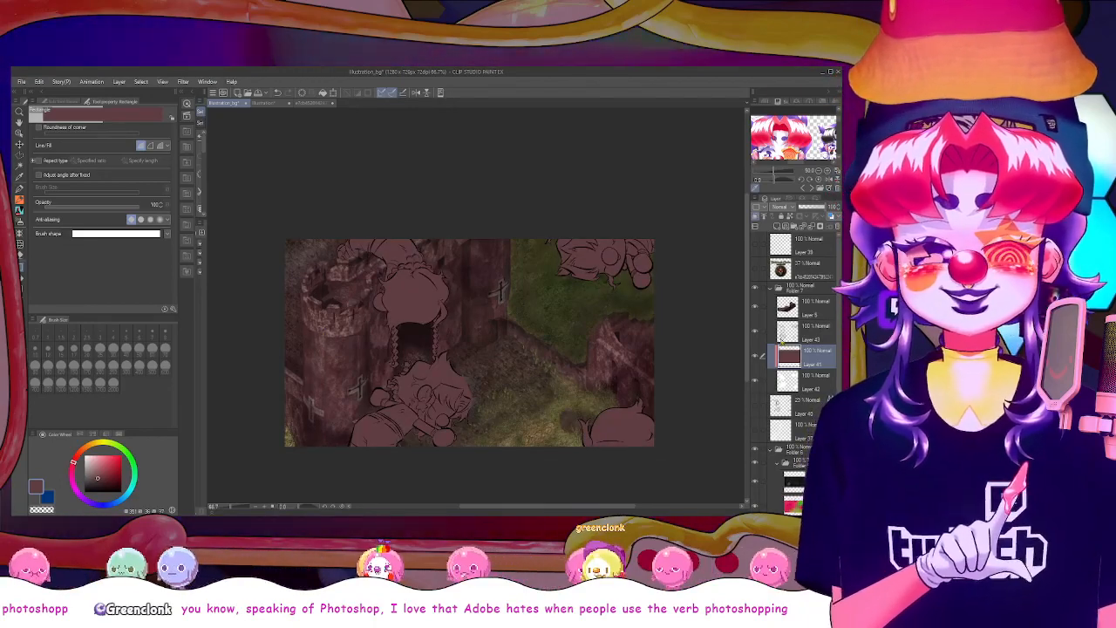
Add another clipped layer and fill the upside-down figure's arm with light pink sampled from the character reference, undoing the brown test fill
left_click(777, 227)
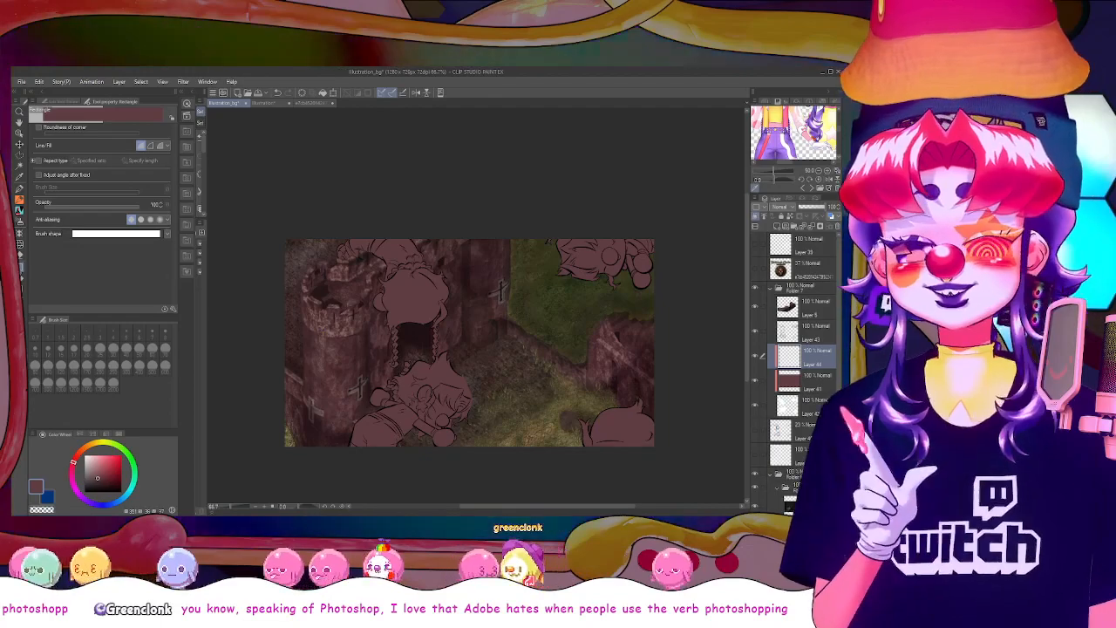
key("g")
left_click(424, 414)
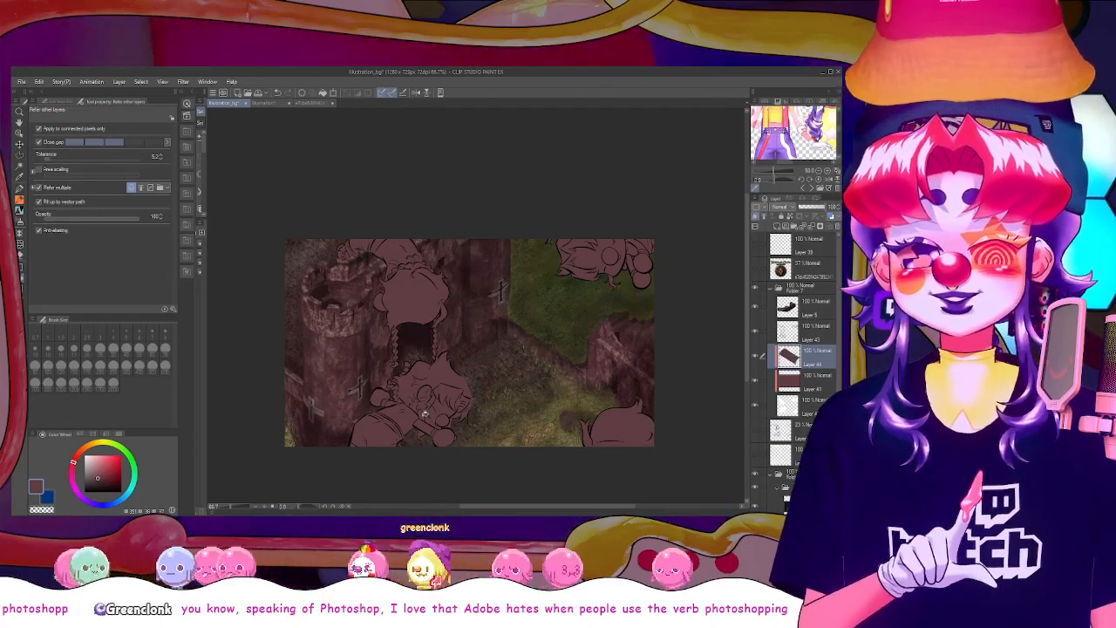
key("ctrl+z")
scroll(425, 419, "up", 2)
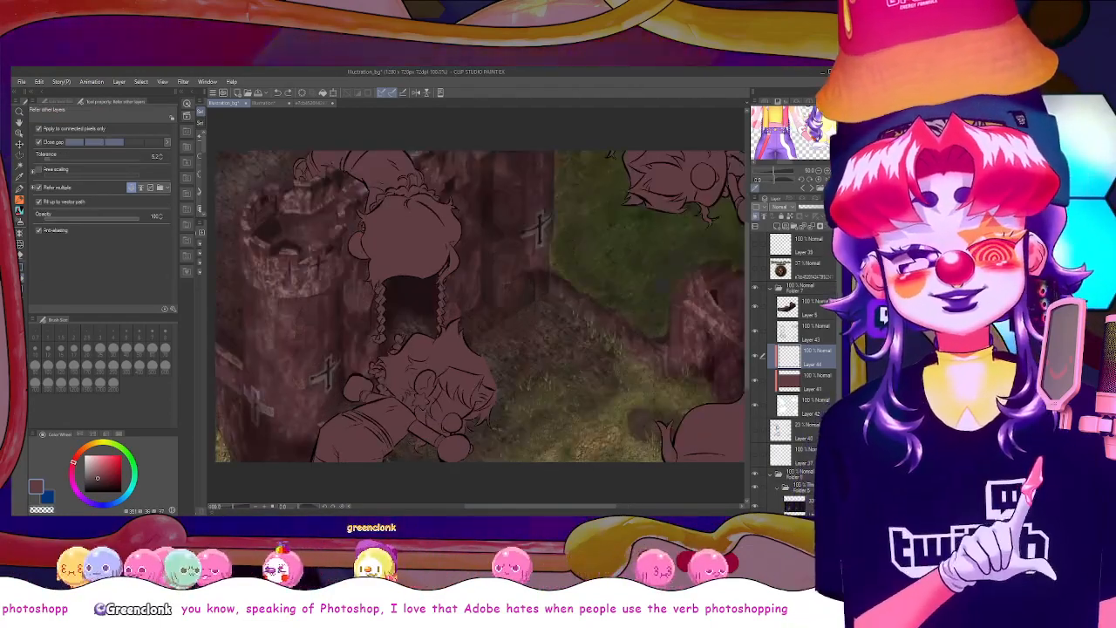
left_click(774, 123)
left_click(734, 185)
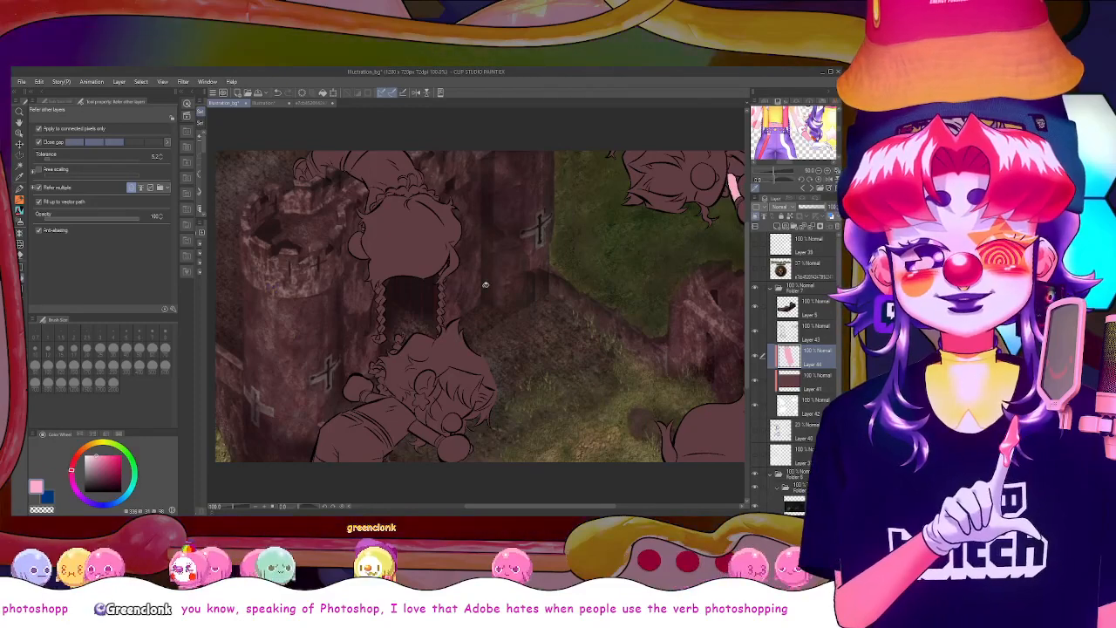
Fill the lower figure's two forearms and the exposed skin areas of the braided figure above with light pink
left_click(422, 431)
left_click(375, 397)
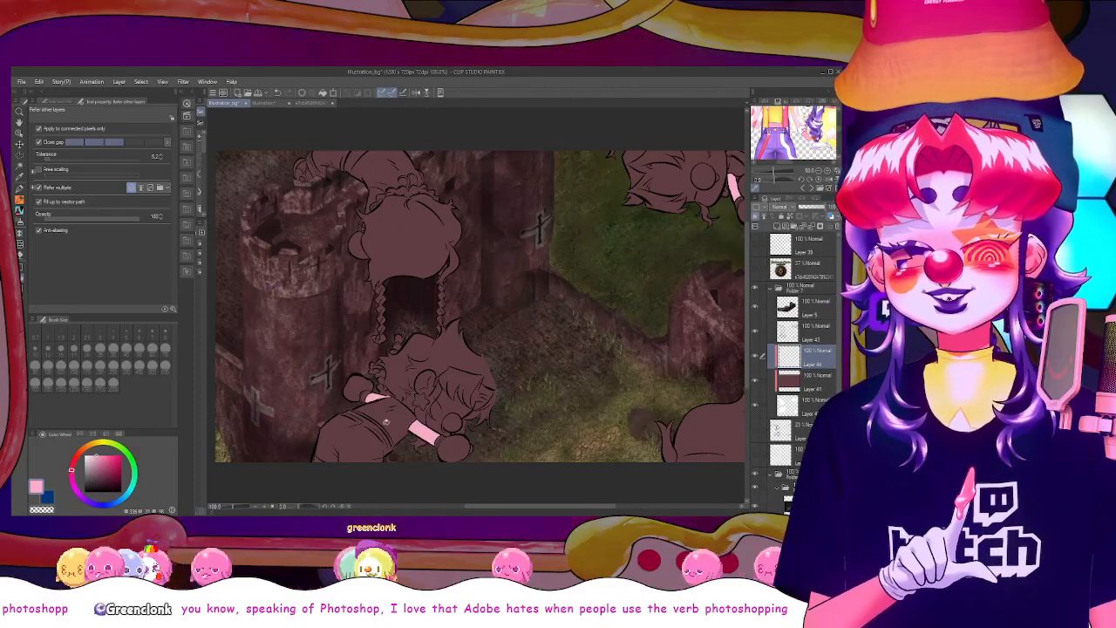
left_click_drag(531, 507, 544, 507)
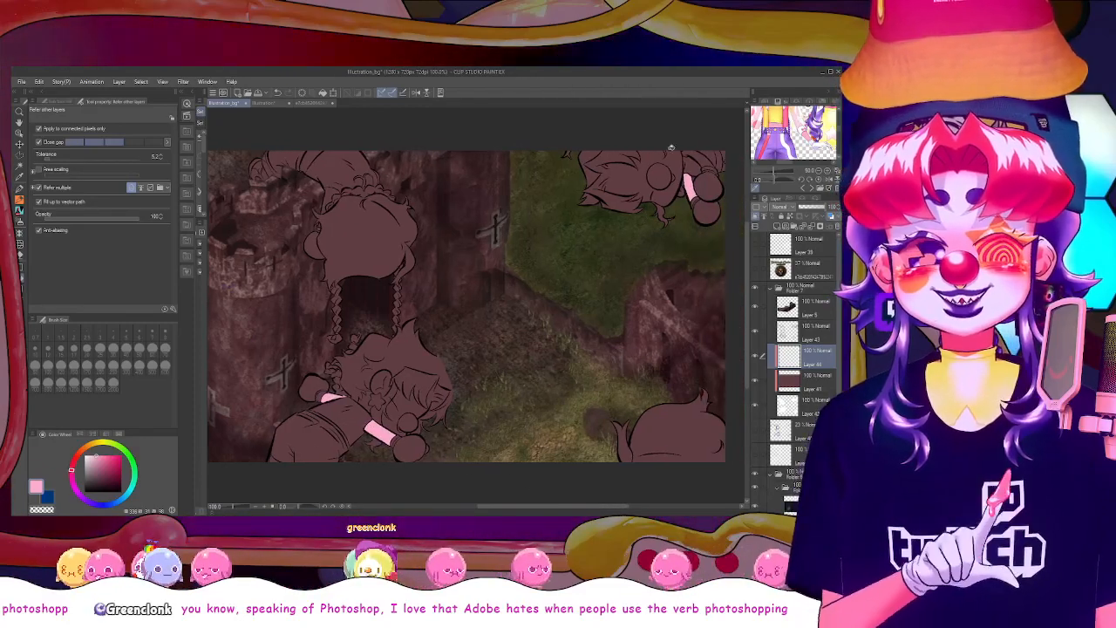
left_click(313, 162)
left_click(325, 197)
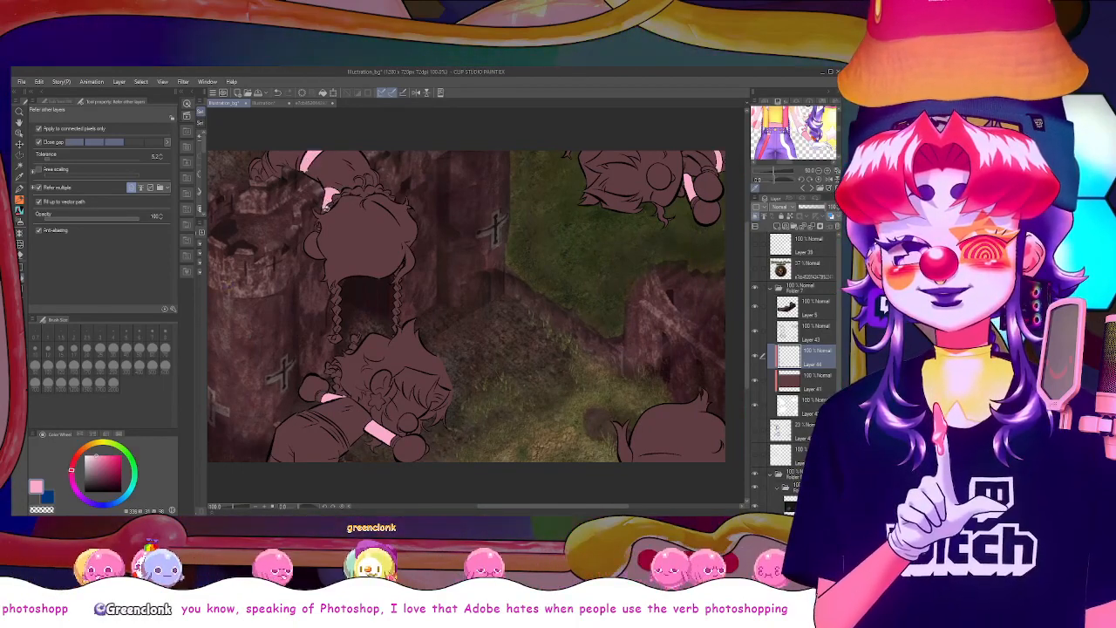
Fill the lower figure's ear, neck and bare strip at the waist with the same light pink
left_click(20, 189)
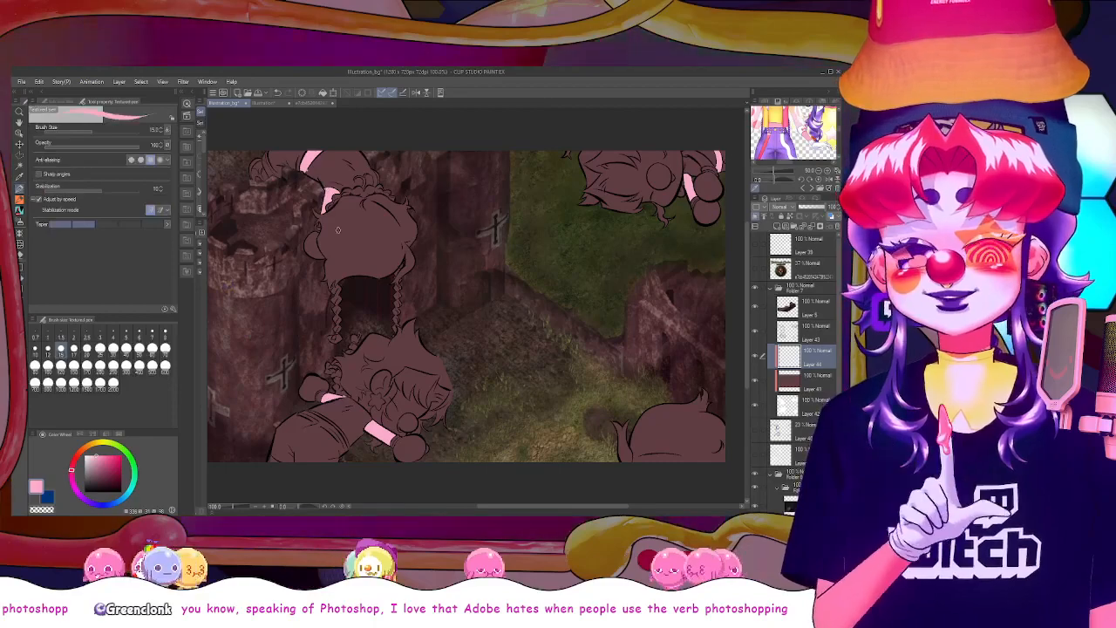
scroll(347, 357, "up", 2)
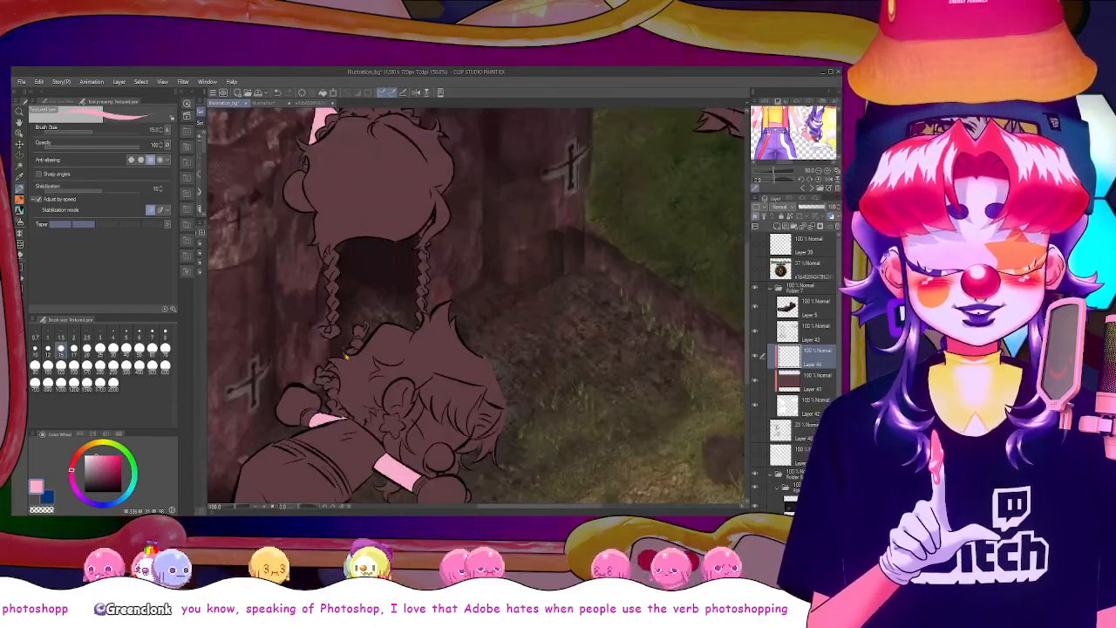
left_click(19, 267)
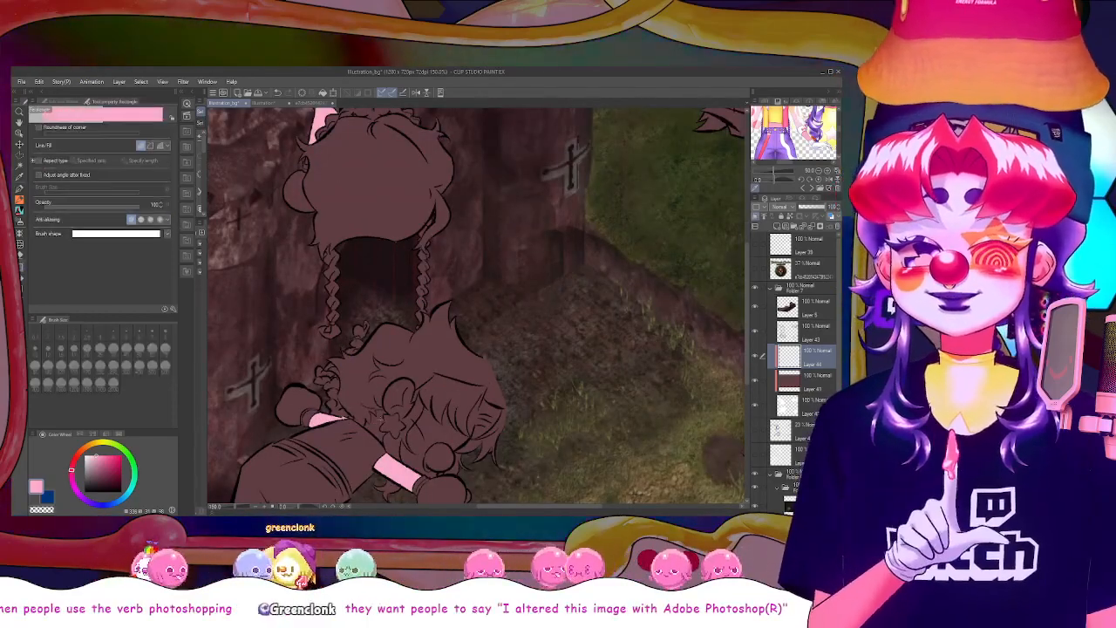
key("g")
left_click(379, 423)
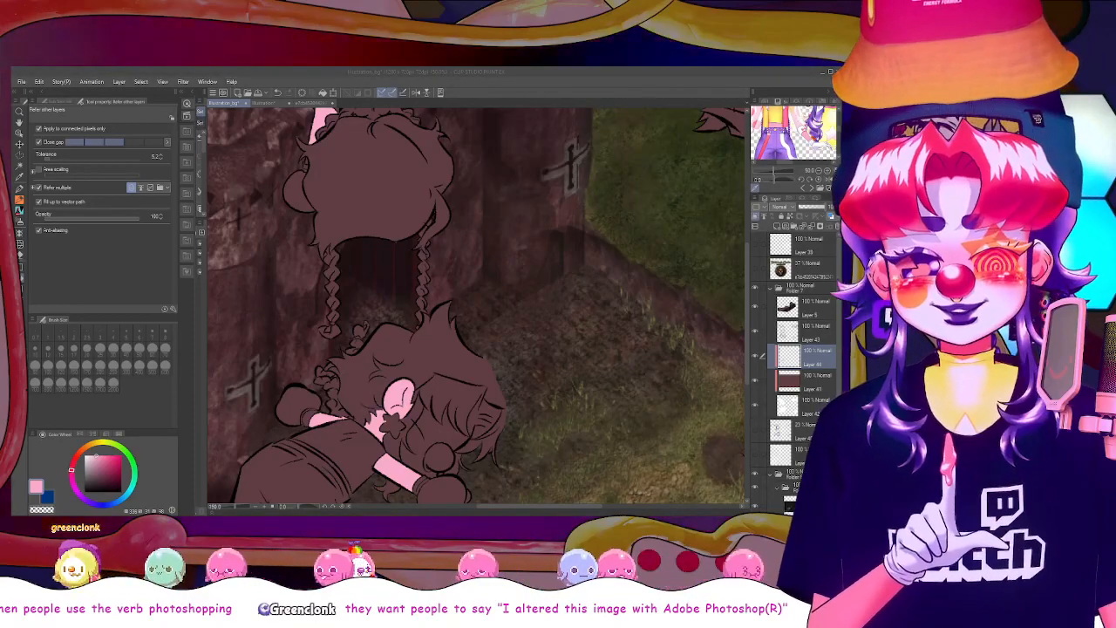
scroll(747, 342, "down", 3)
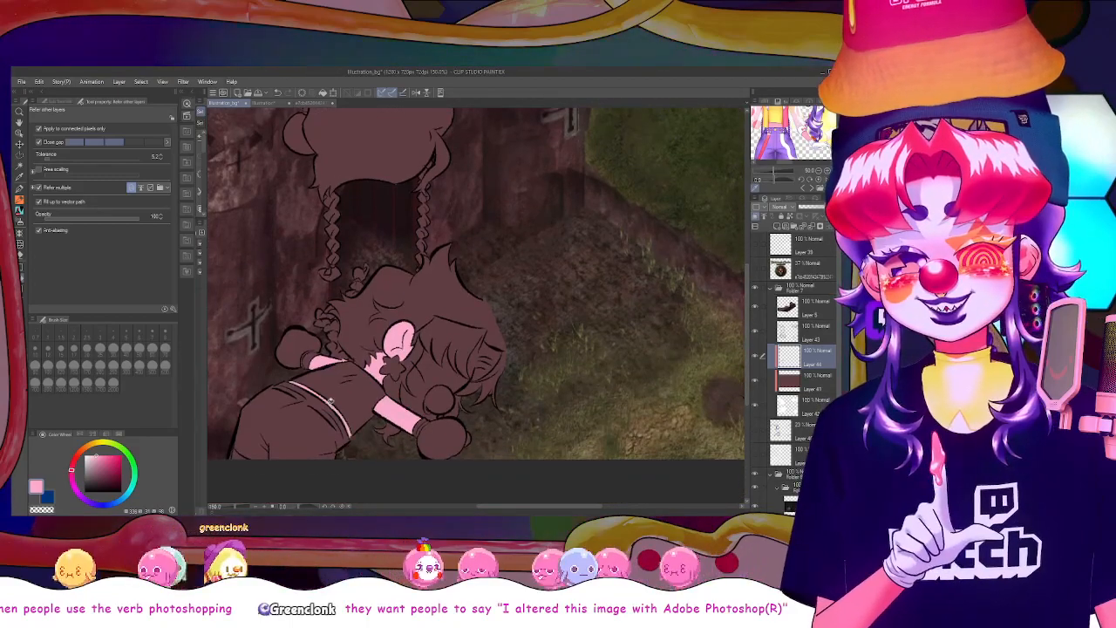
Set up the textured pen with transparent colour to correct the pink fill on the braided figure's arm
left_click_drag(747, 326, 747, 232)
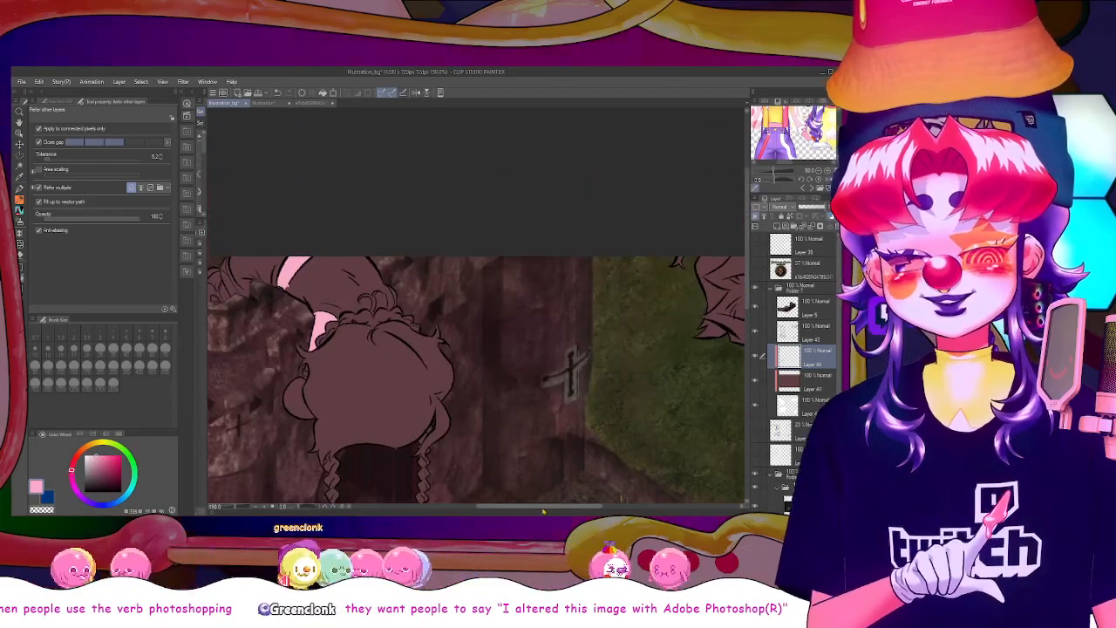
left_click_drag(523, 506, 507, 506)
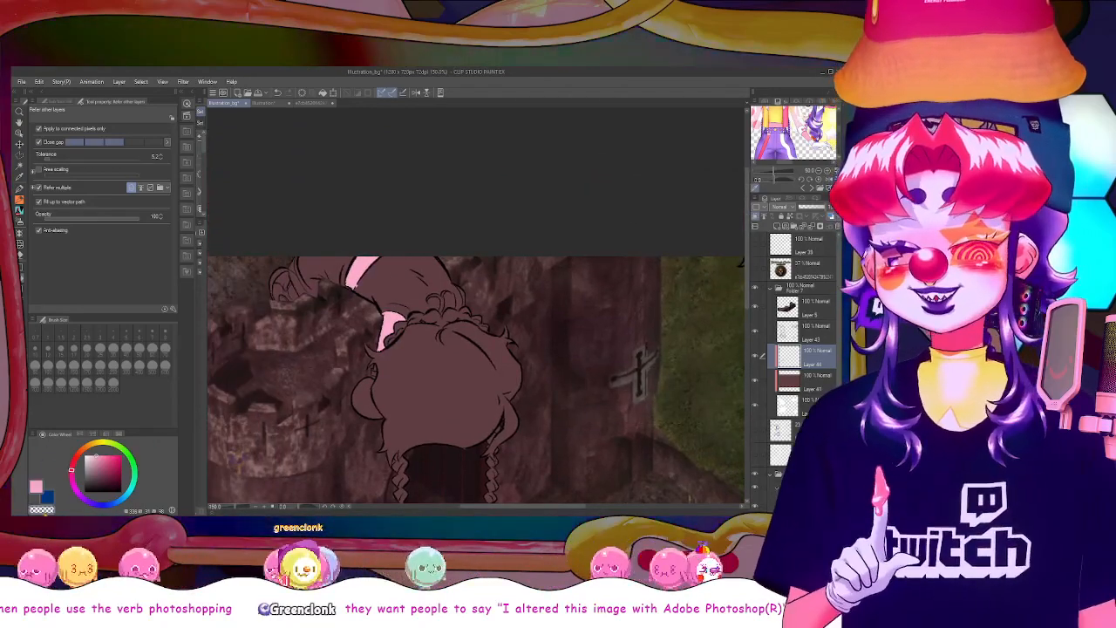
left_click(20, 211)
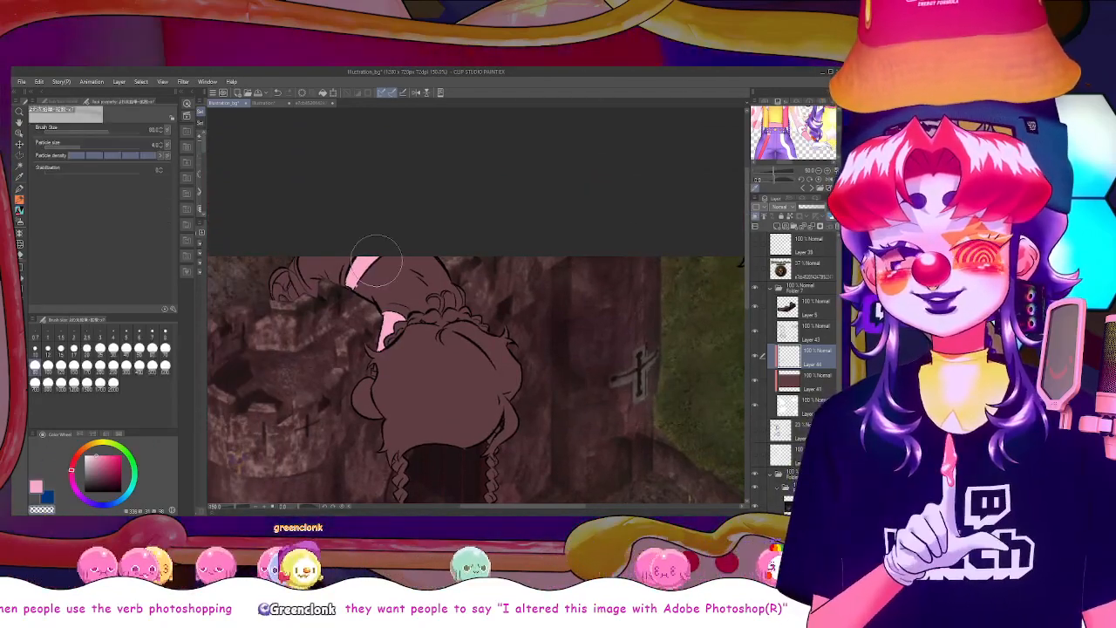
left_click(20, 191)
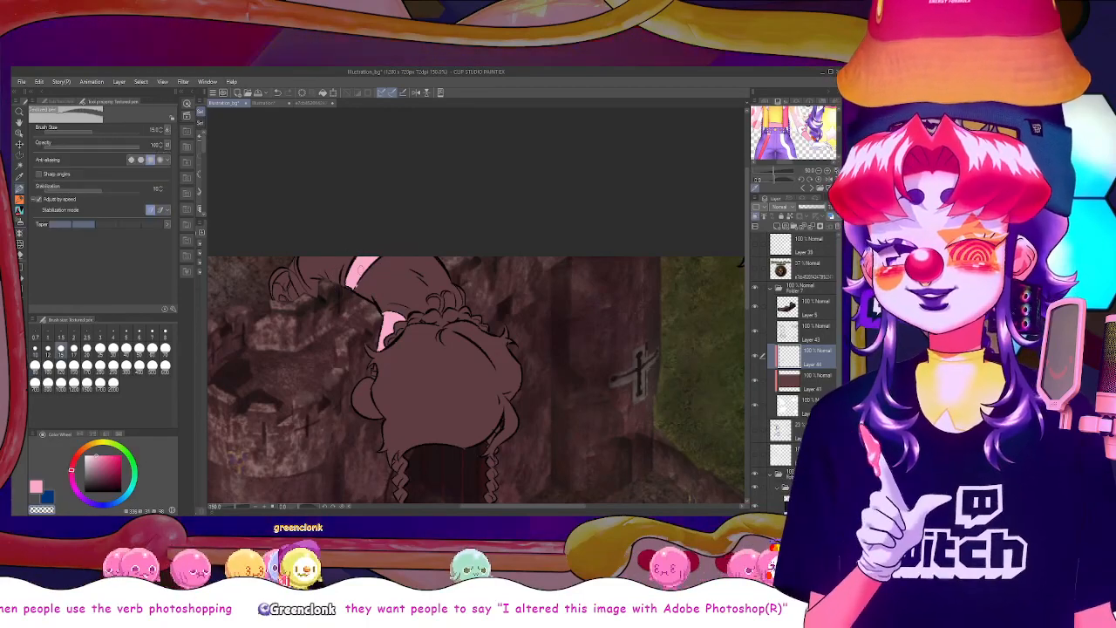
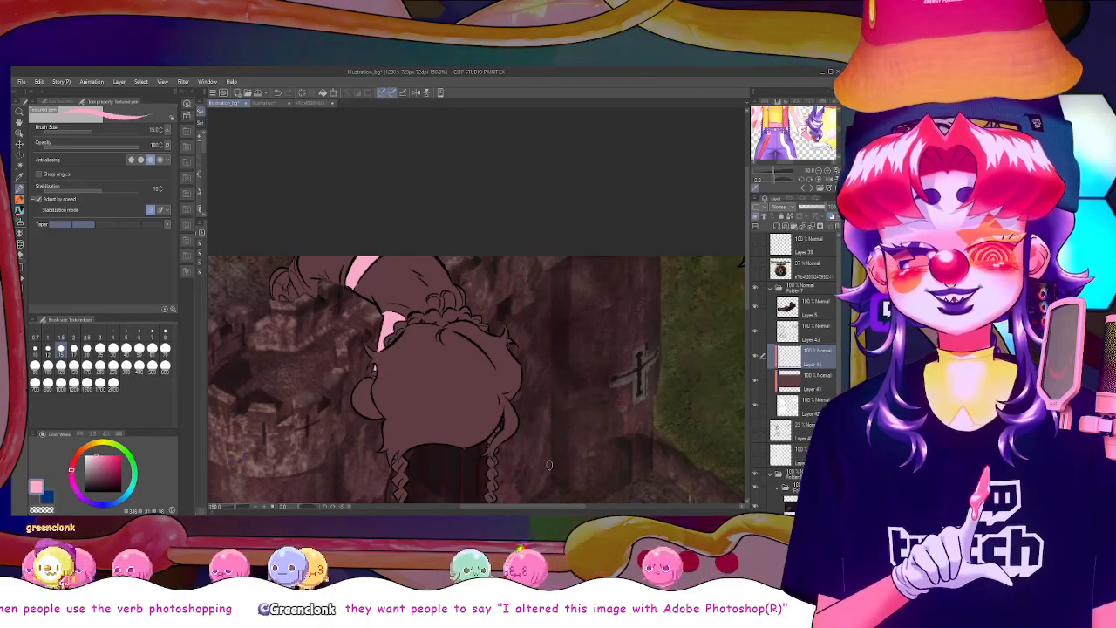
Fill the remaining skin area of the upside-down figure's arms with the same light pink
left_click_drag(565, 506, 639, 506)
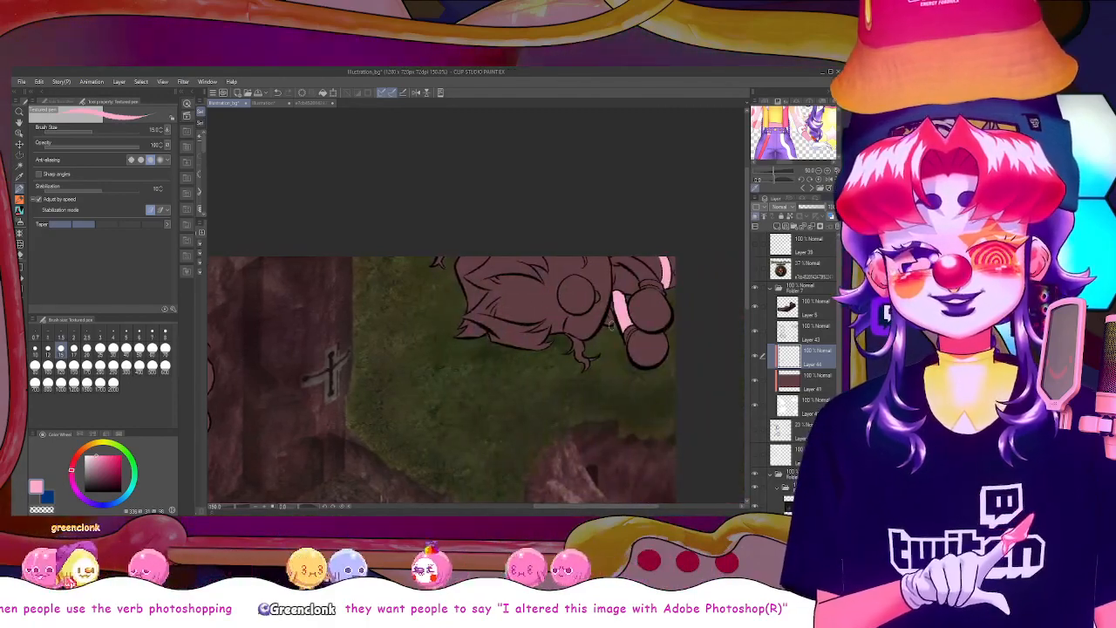
key("g")
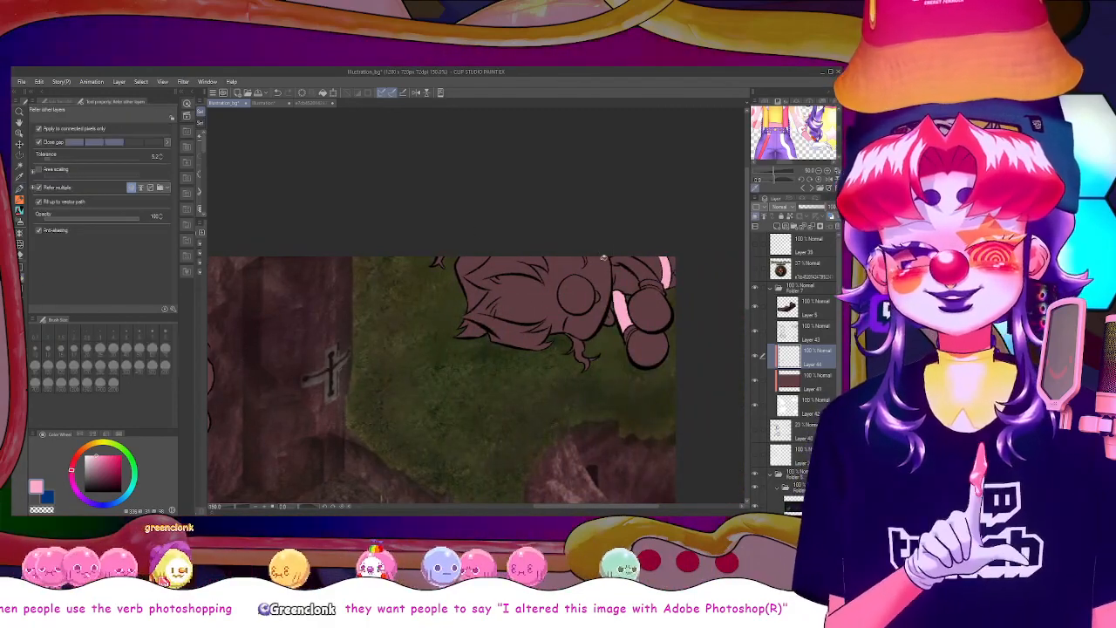
left_click(627, 264)
left_click_drag(745, 308, 732, 355)
scroll(731, 361, "down", 1)
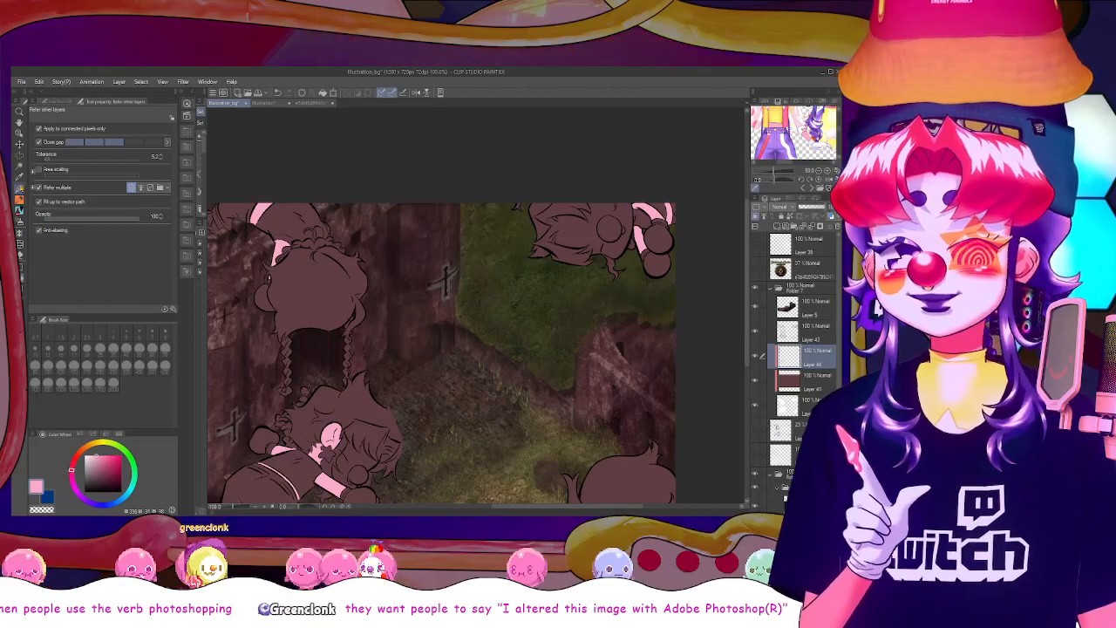
key("p")
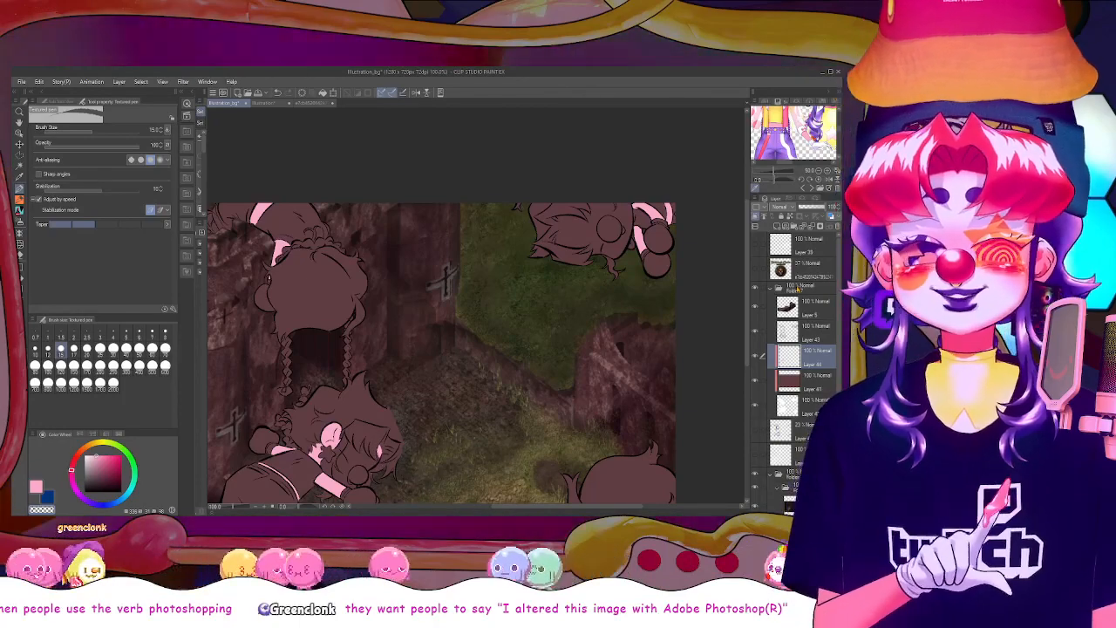
Lower the pink skin layer's opacity to about 55%, and add a clipped layer above the brown base with similar opacity
left_click(815, 208)
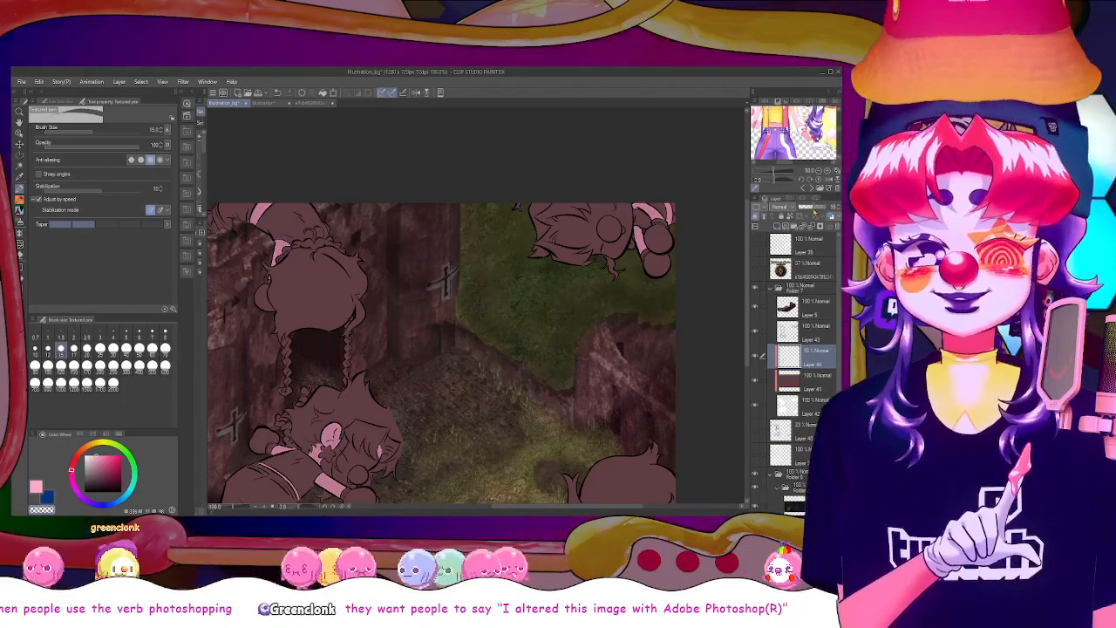
left_click(813, 382)
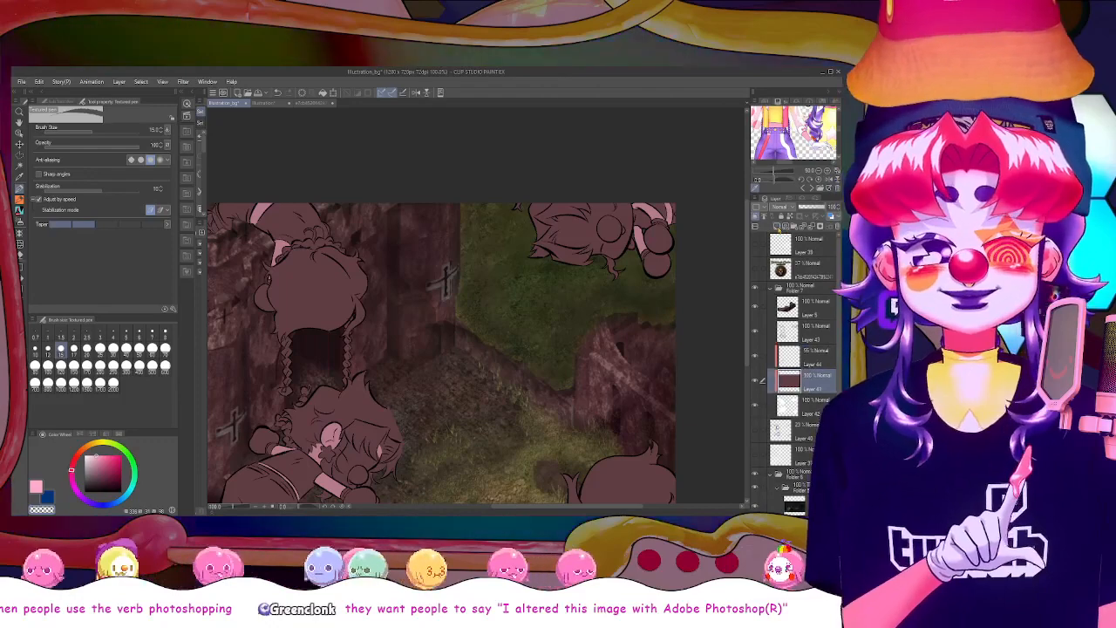
left_click(777, 226)
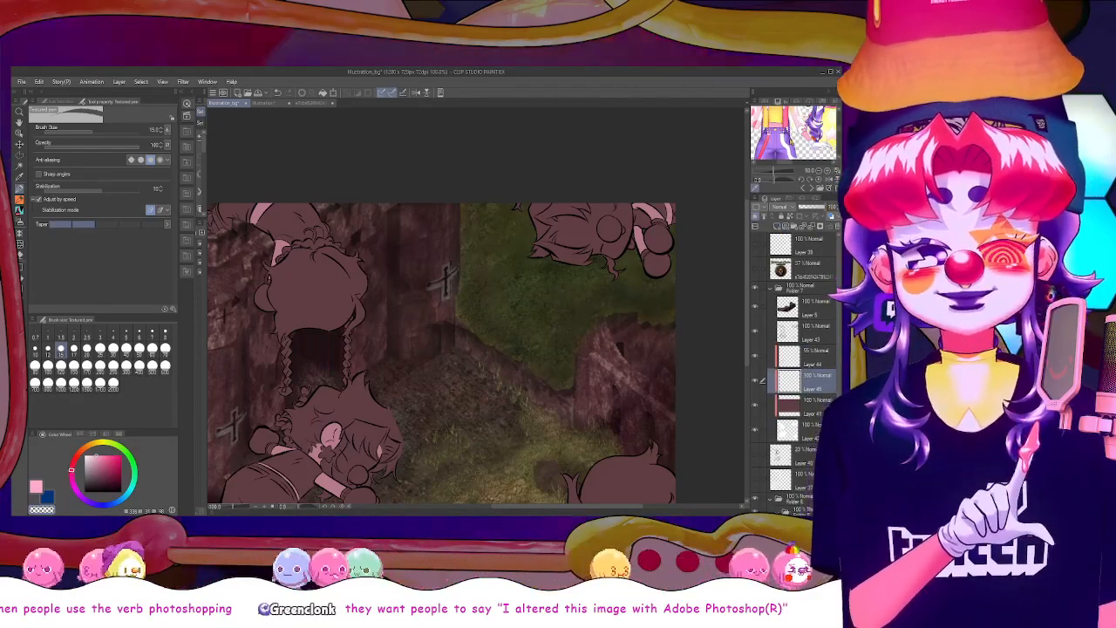
left_click(812, 207)
Fill the lower figure's two gloves and face with white on the new layer
key("g")
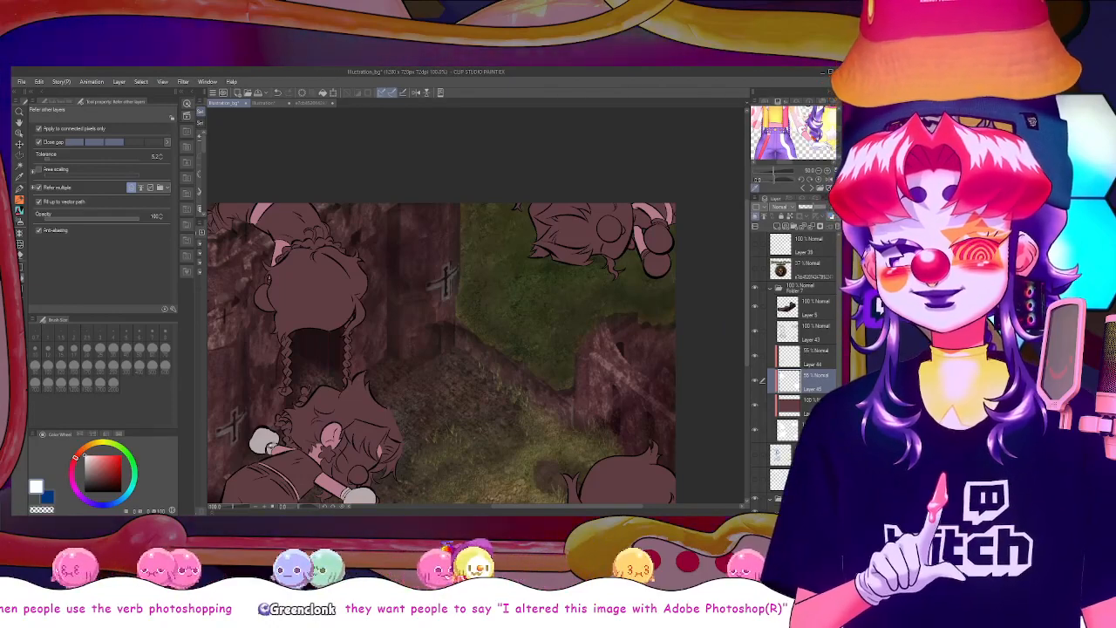
key("u")
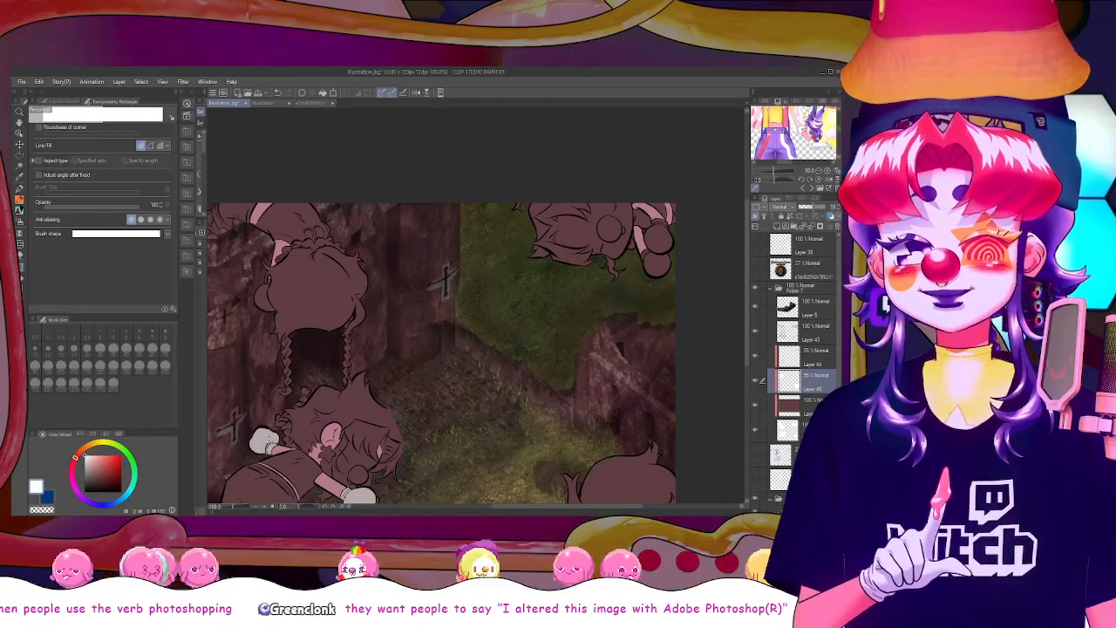
key("g")
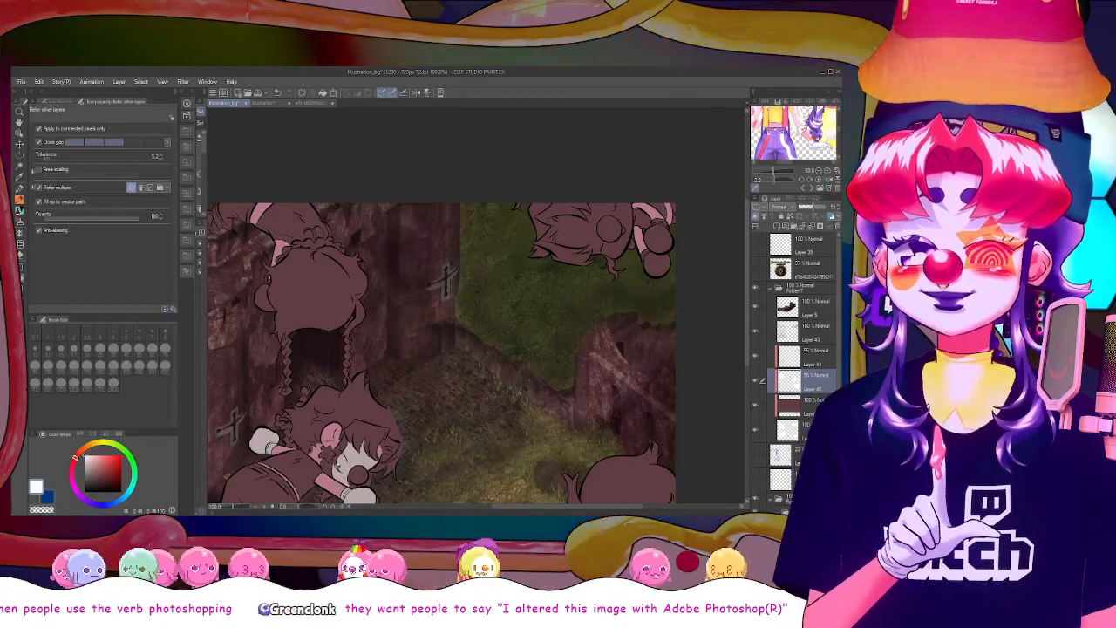
Restore the white layer to 100% opacity and move it above the pink skin layer
scroll(336, 461, "up", 3)
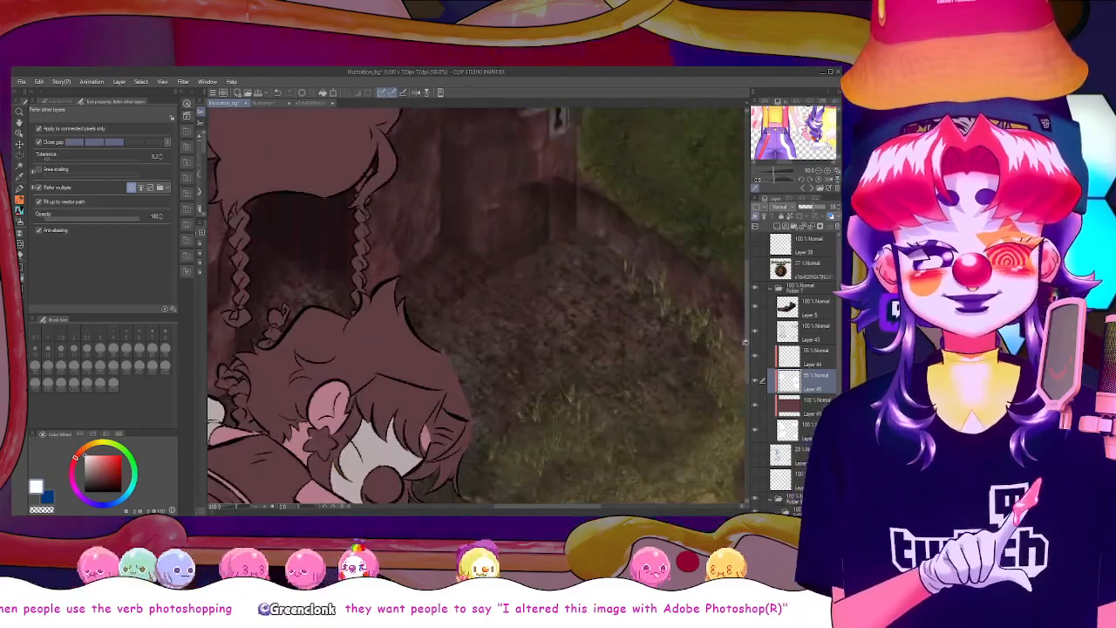
left_click_drag(745, 343, 746, 378)
left_click(20, 189)
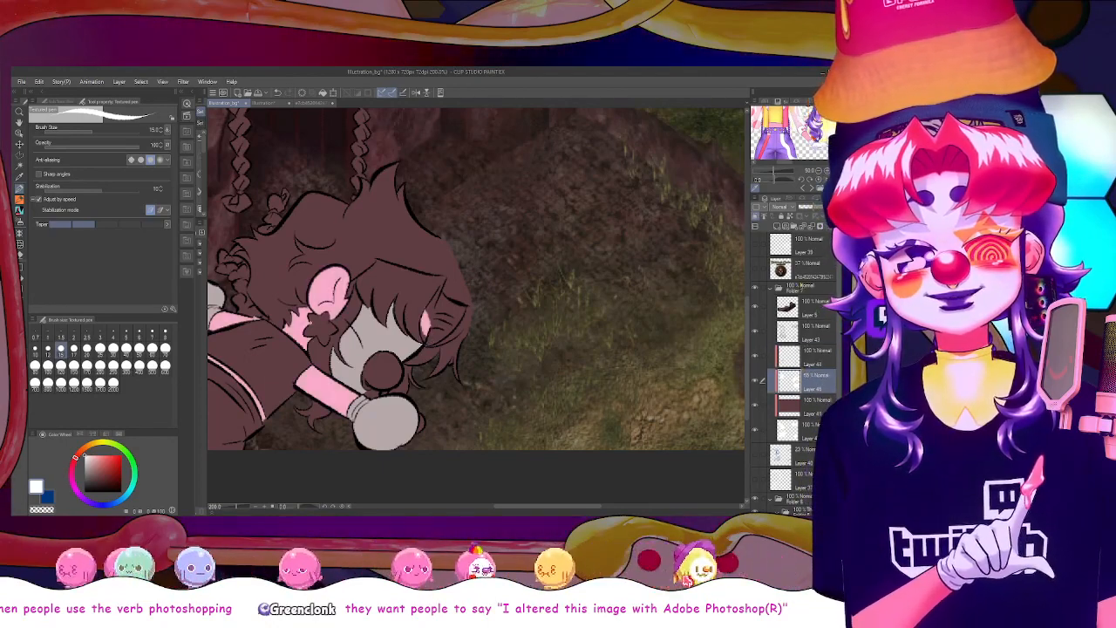
left_click_drag(818, 212, 835, 212)
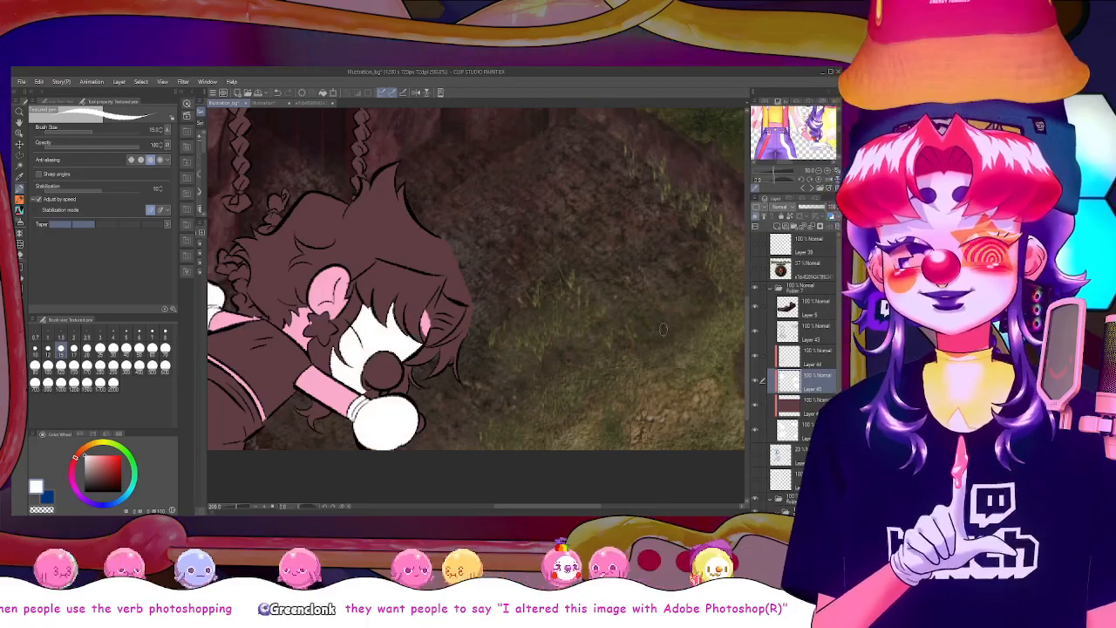
left_click_drag(807, 381, 785, 342)
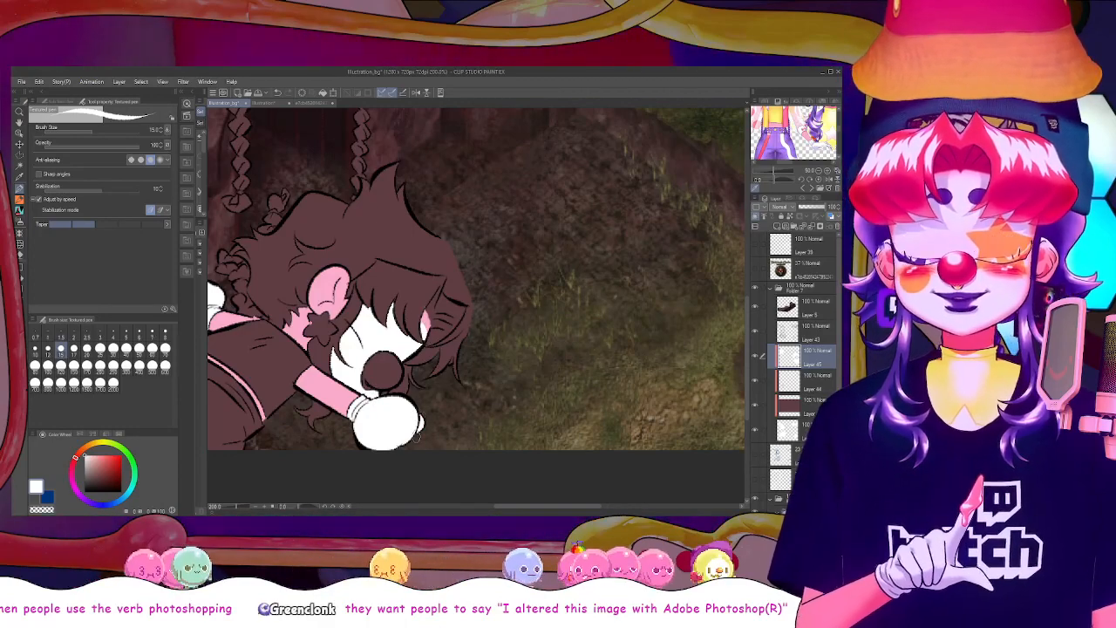
Fill the braided figure's glove beside the head with white and prepare the textured pen for touching up its edge
scroll(416, 437, "down", 2)
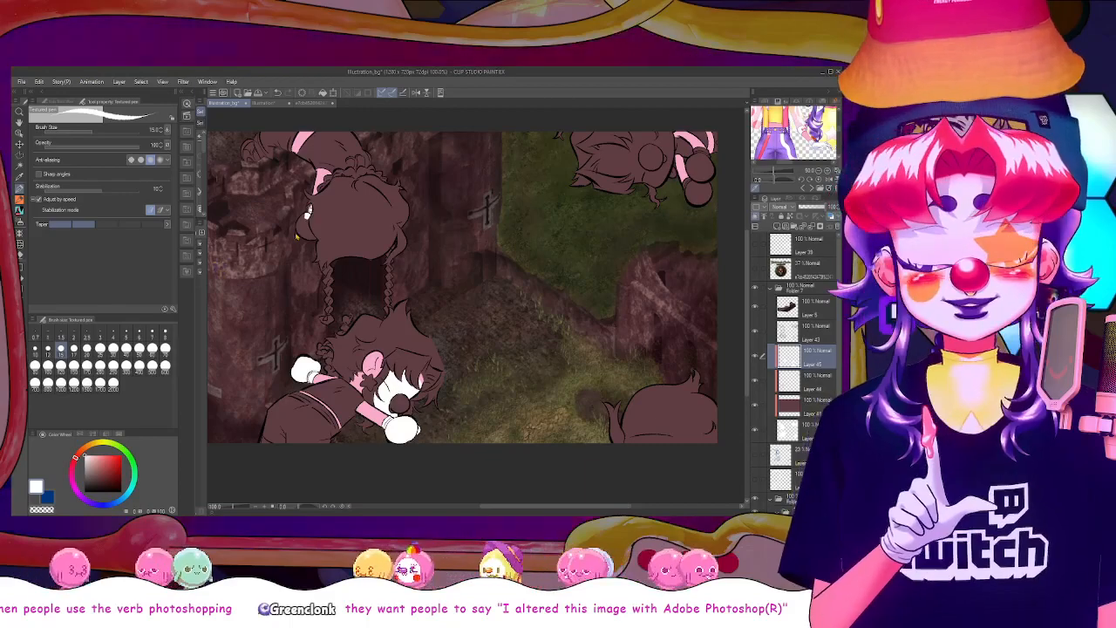
scroll(296, 236, "up", 1)
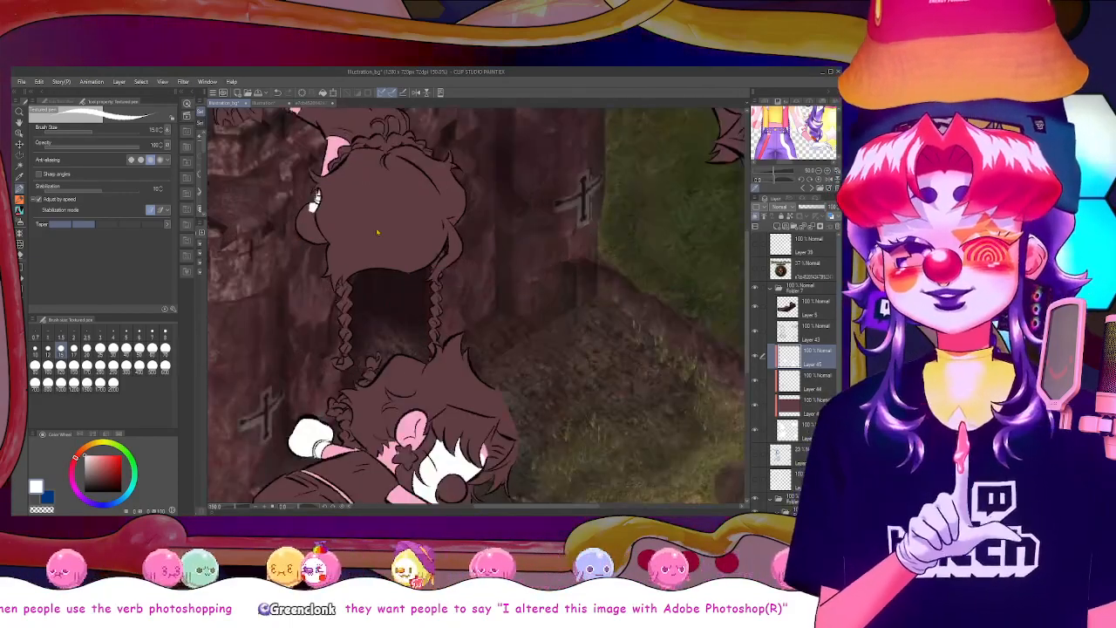
left_click(19, 200)
left_click(310, 224)
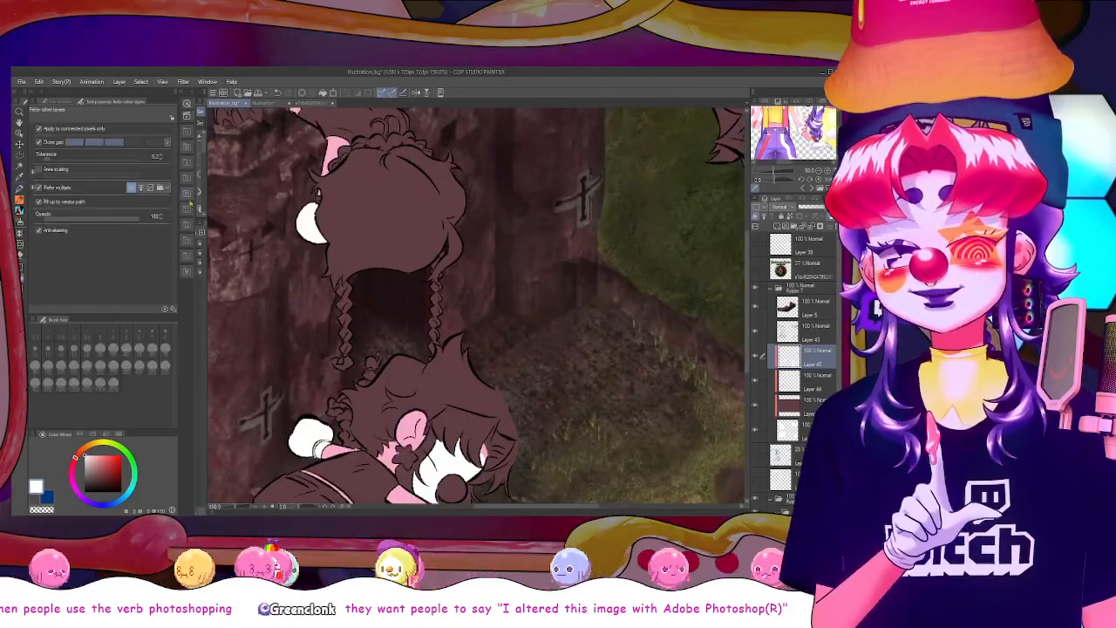
key("p")
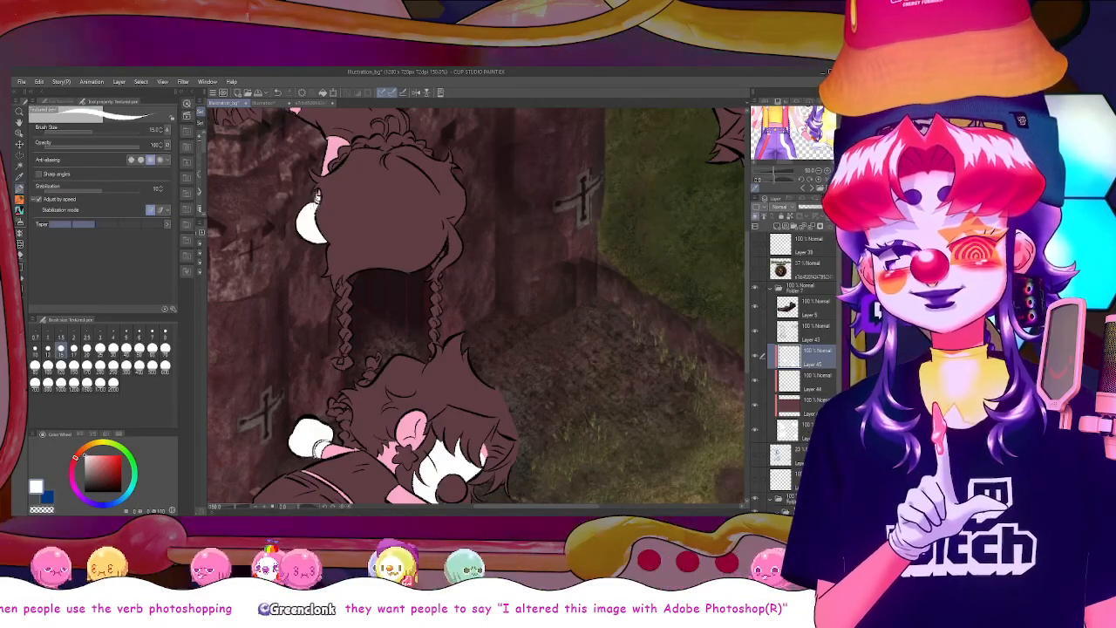
Fill both gloves of the upside-down figure with white
scroll(310, 208, "down", 1)
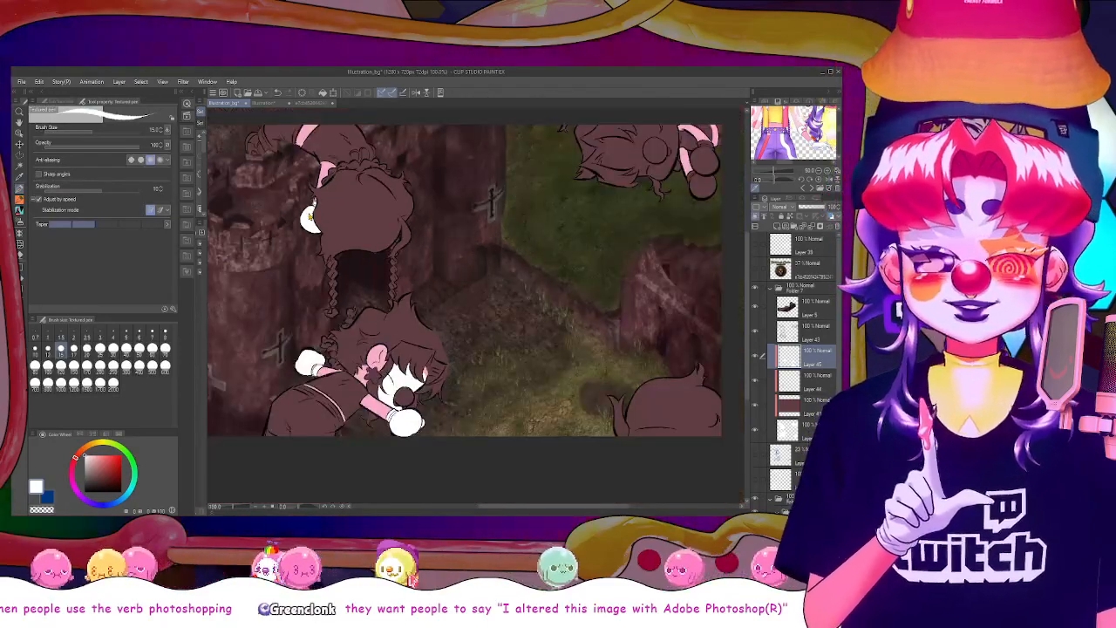
scroll(659, 224, "up", 4)
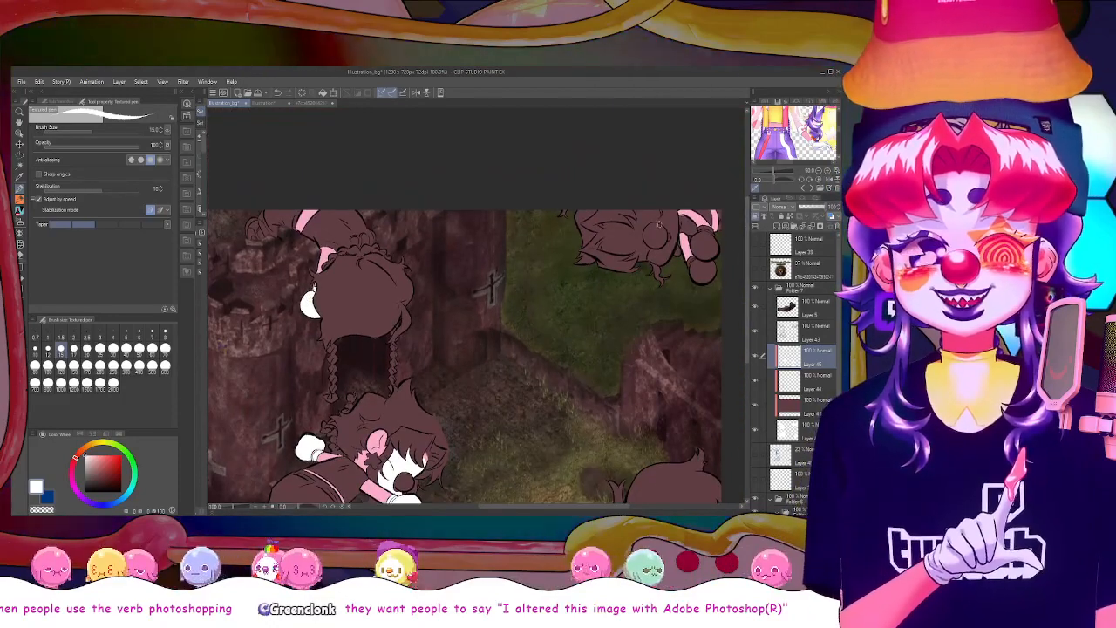
key("e")
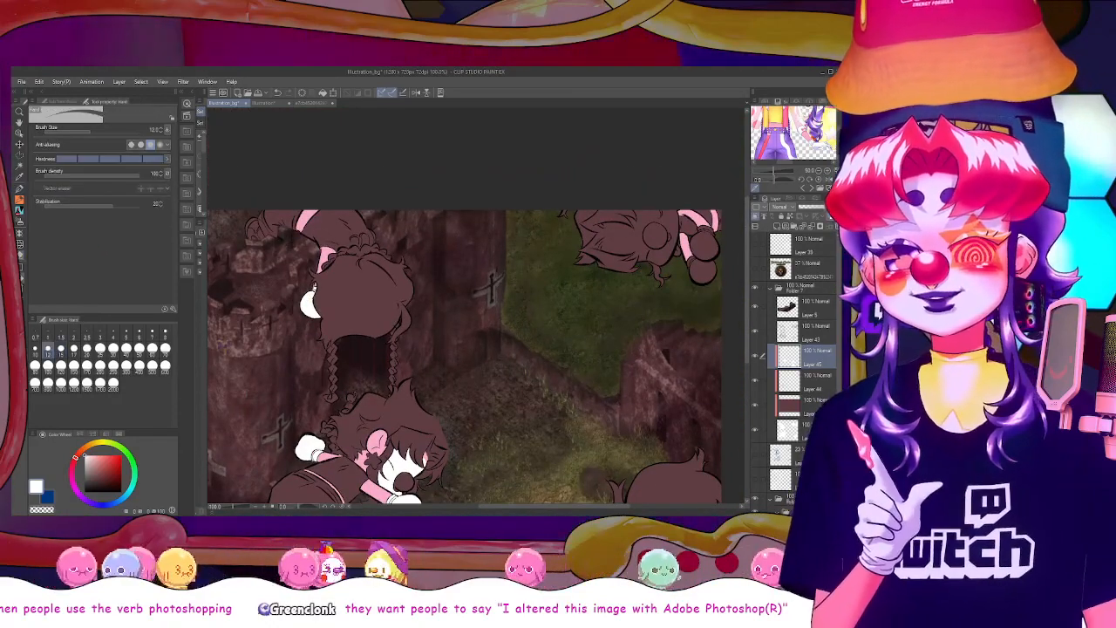
key("g")
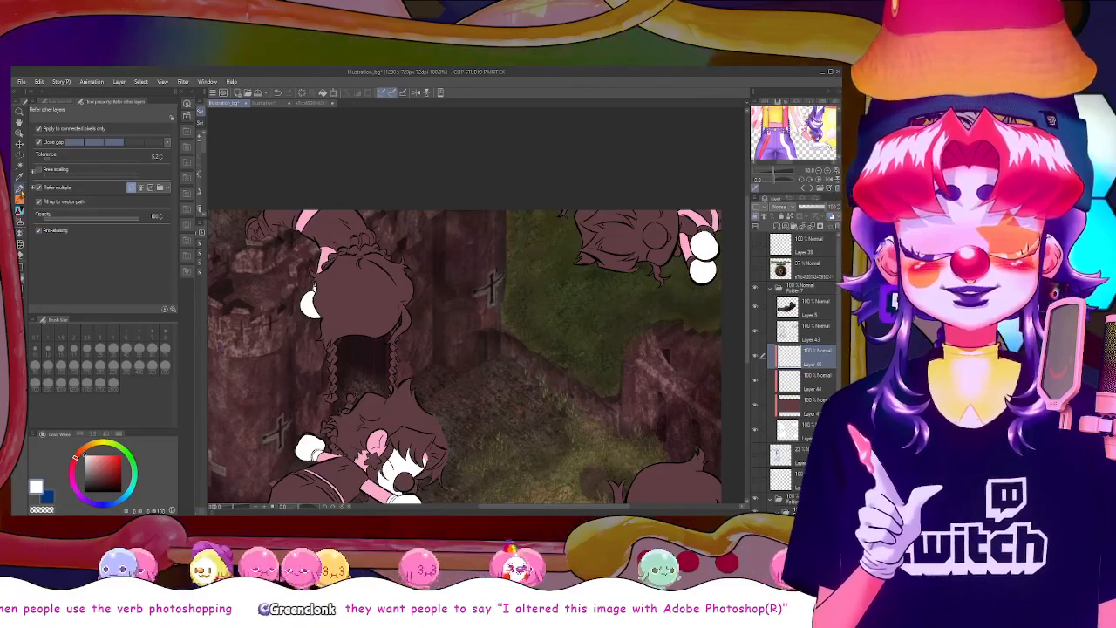
Paint the cuffs of the upside-down figure's gloves white with the textured pen
left_click(21, 190)
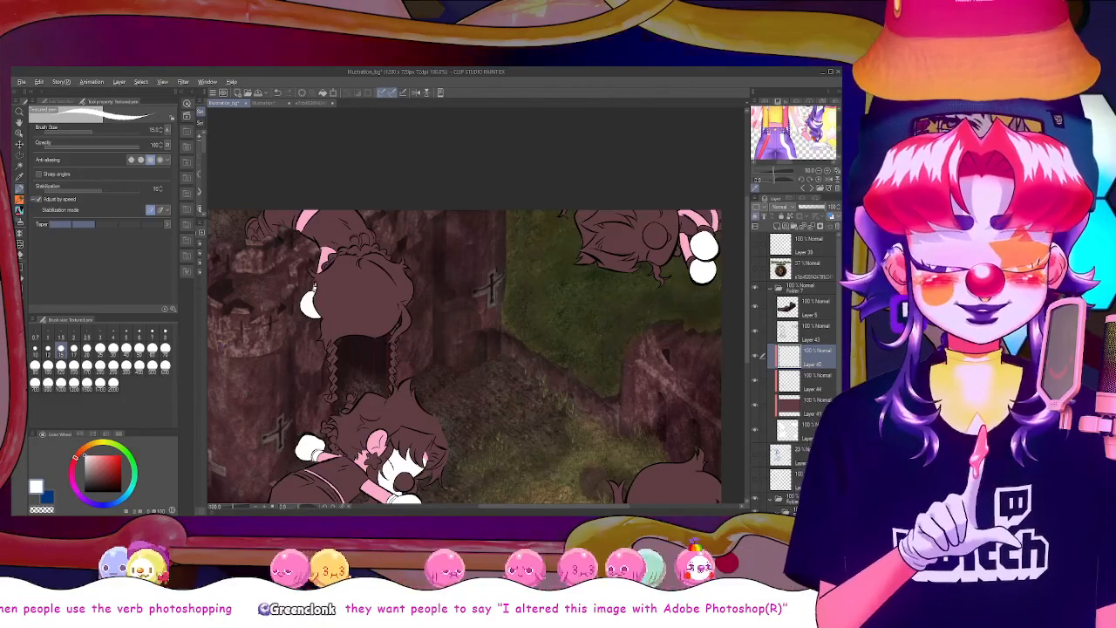
left_click(412, 308)
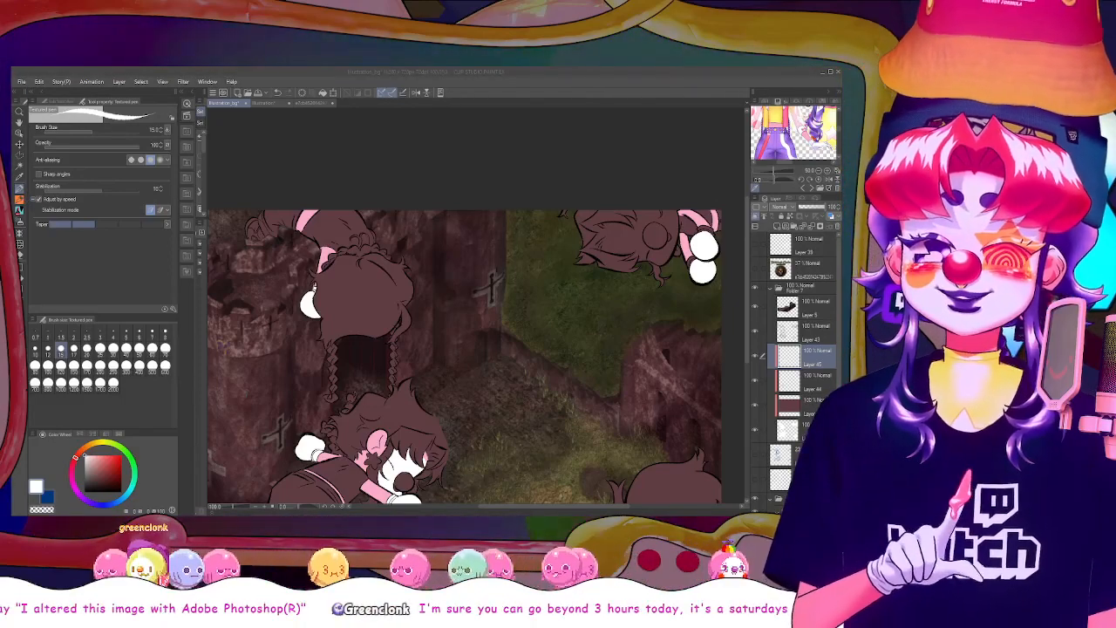
left_click(369, 384)
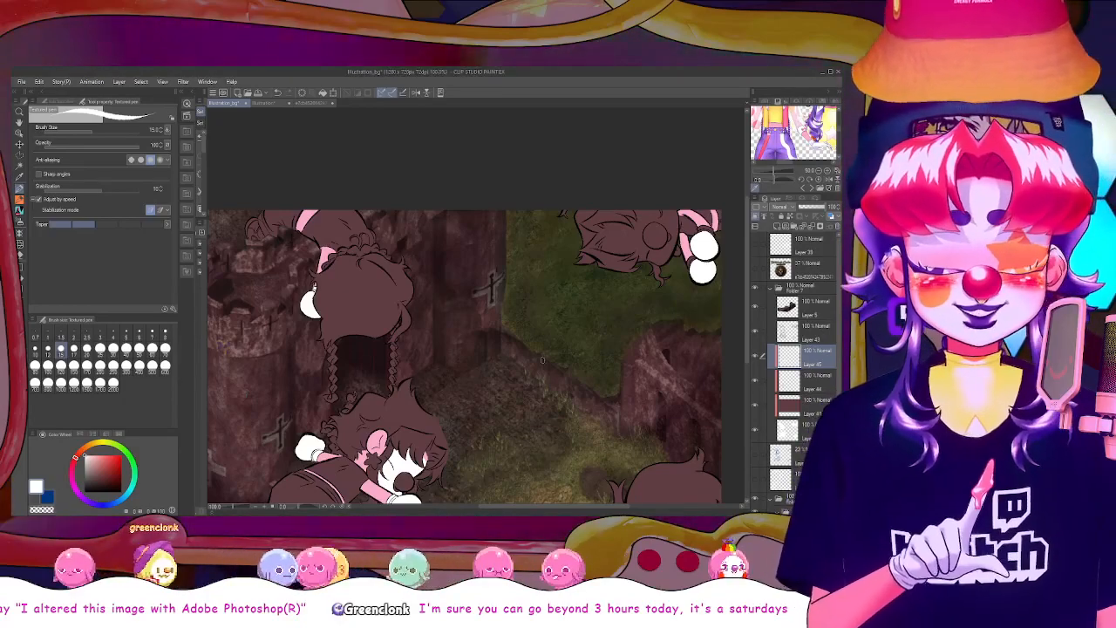
scroll(542, 359, "up", 1)
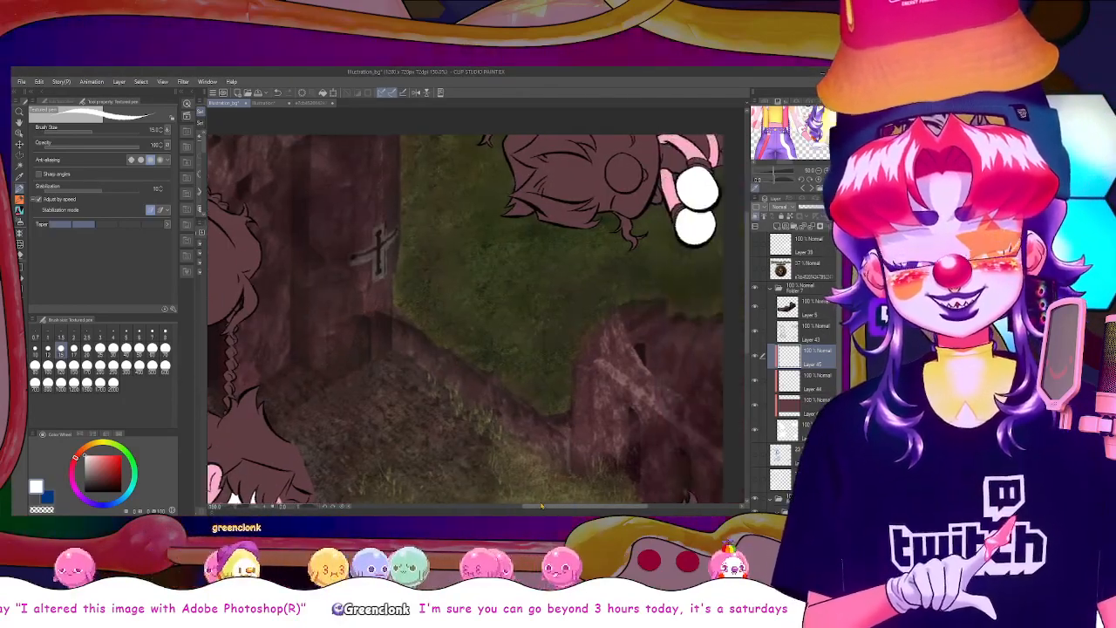
left_click_drag(542, 506, 561, 506)
left_click_drag(748, 284, 747, 259)
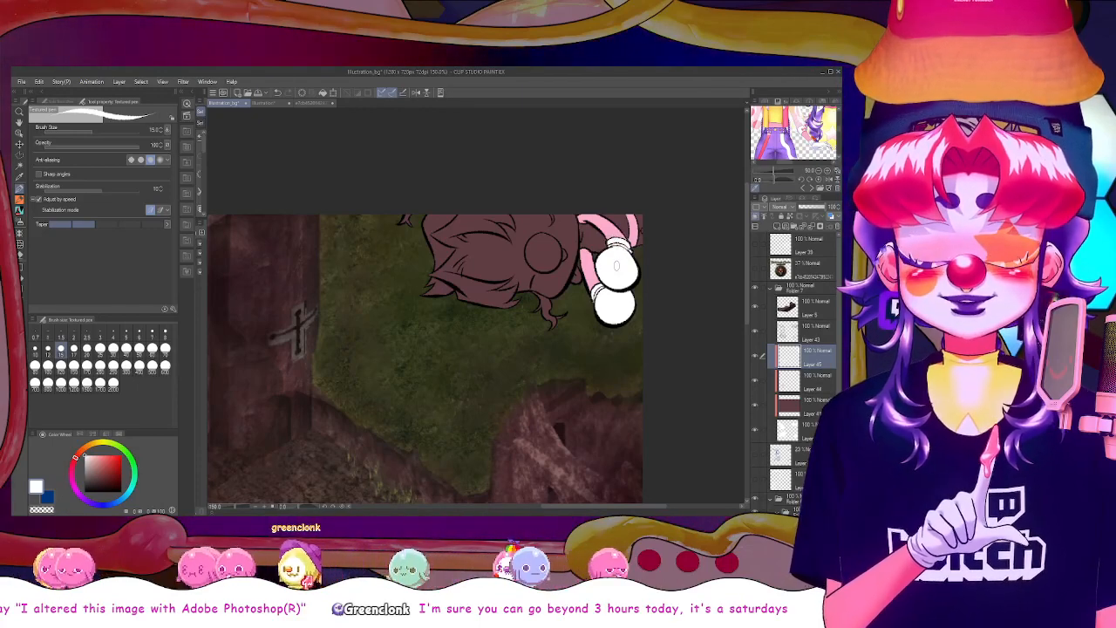
scroll(617, 266, "down", 2)
scroll(617, 266, "up", 2)
scroll(618, 269, "down", 1)
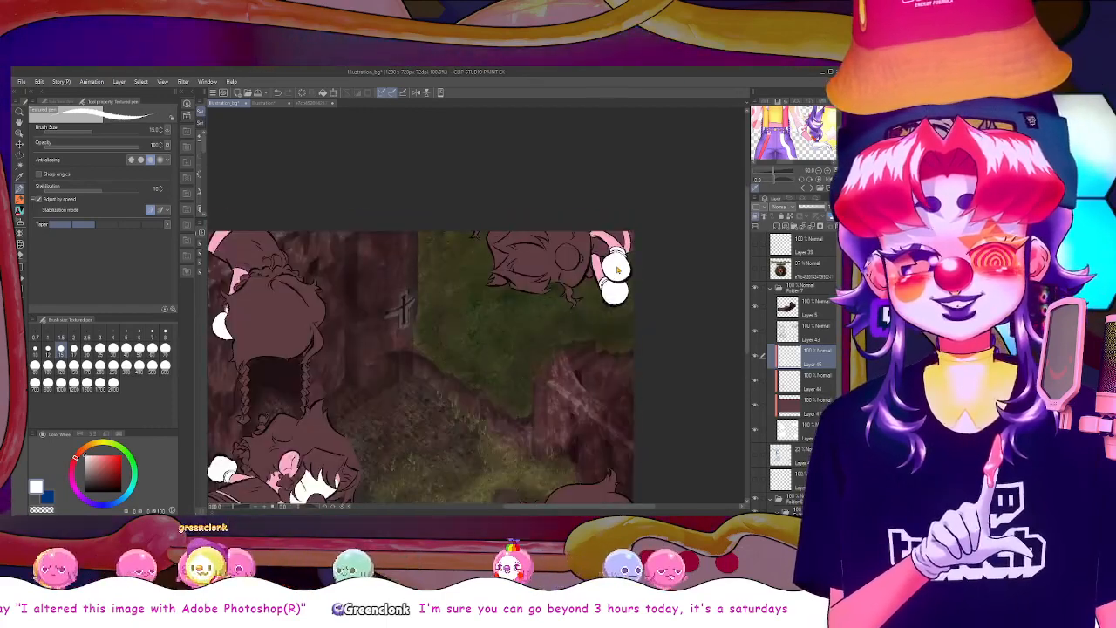
scroll(616, 269, "up", 1)
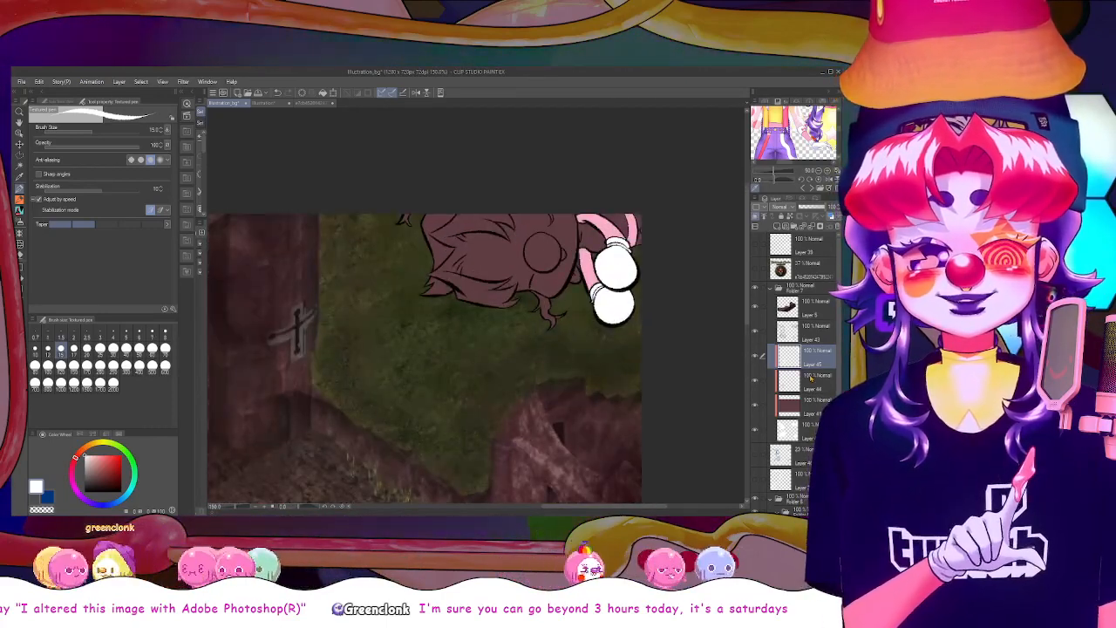
Paint a light pink strip of skin along the upside-down figure's hairline on the pink skin layer
left_click(811, 380)
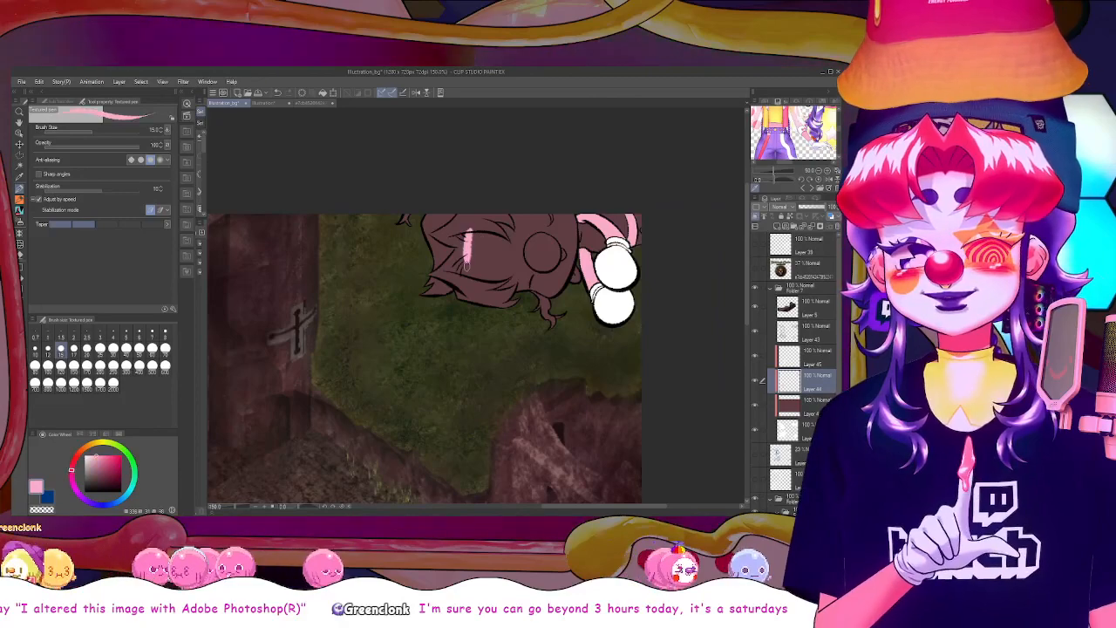
left_click_drag(471, 250, 475, 284)
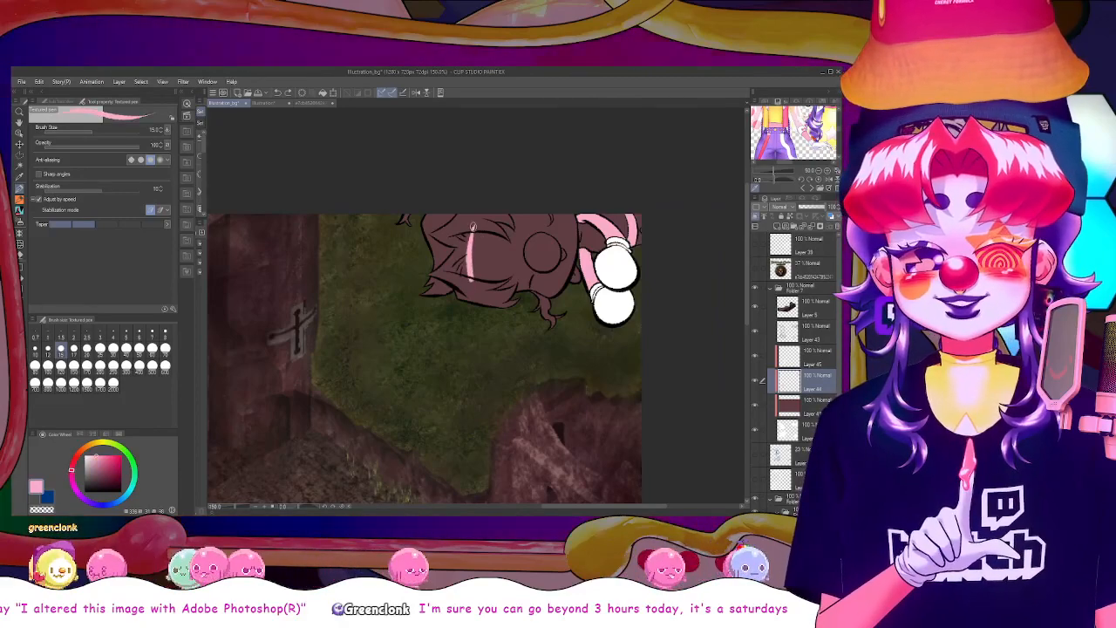
left_click_drag(469, 223, 476, 288)
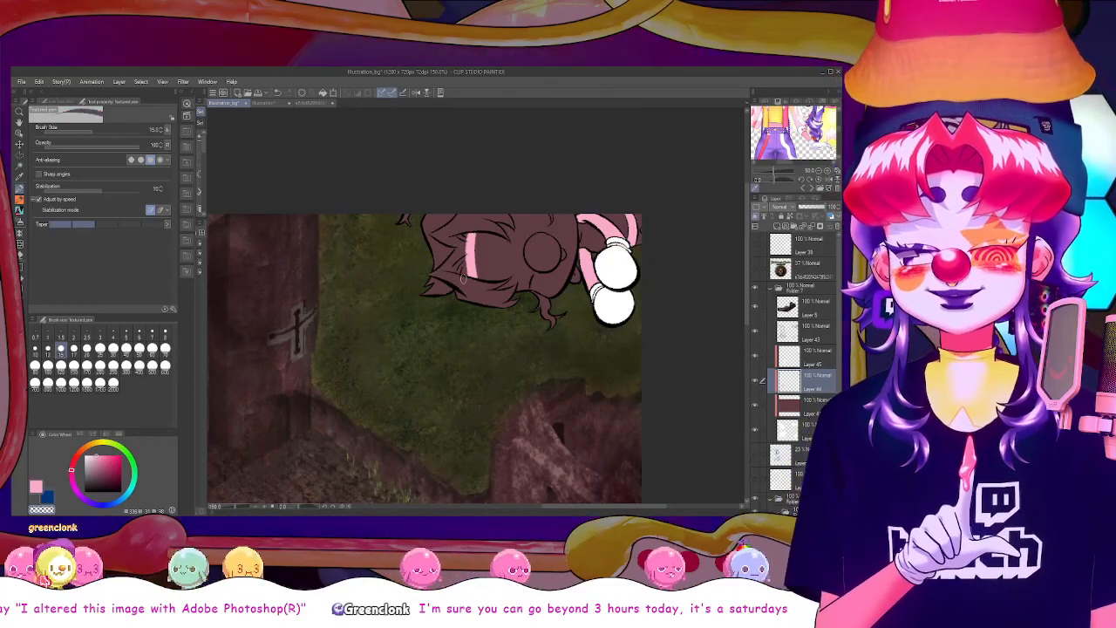
Fill the upside-down figure's face with white on the white layer, leaving the nose brown
left_click(813, 356)
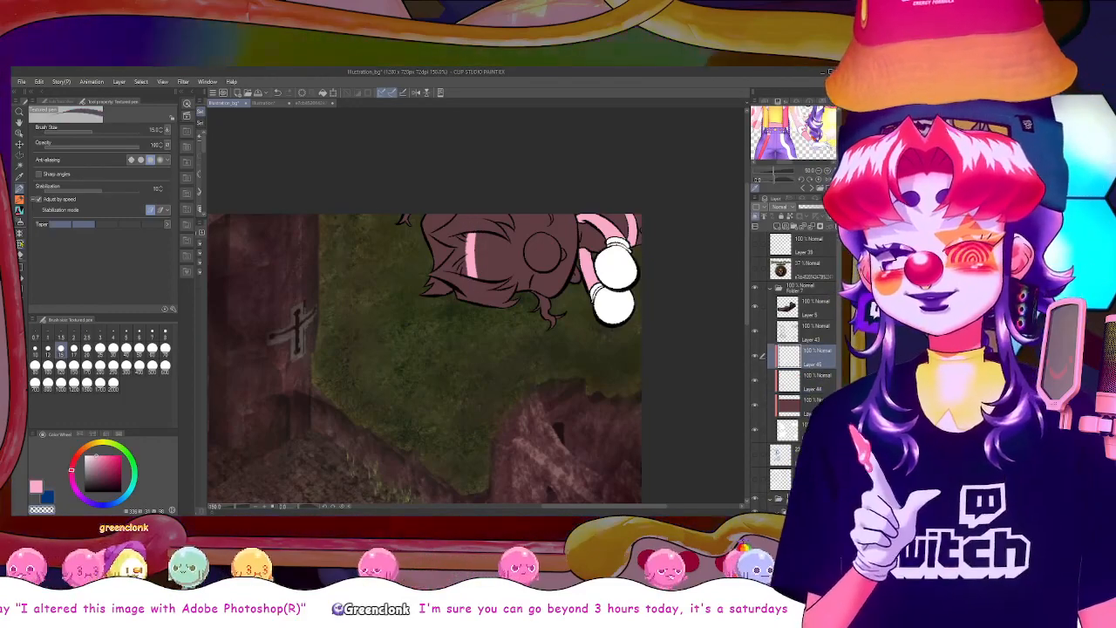
key("g")
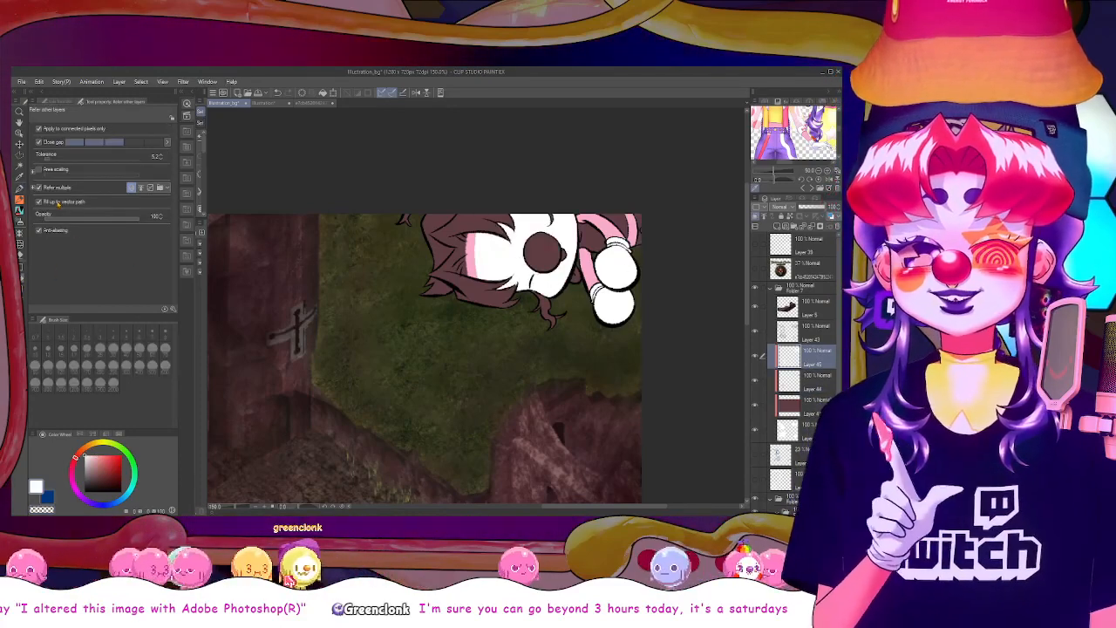
key("b")
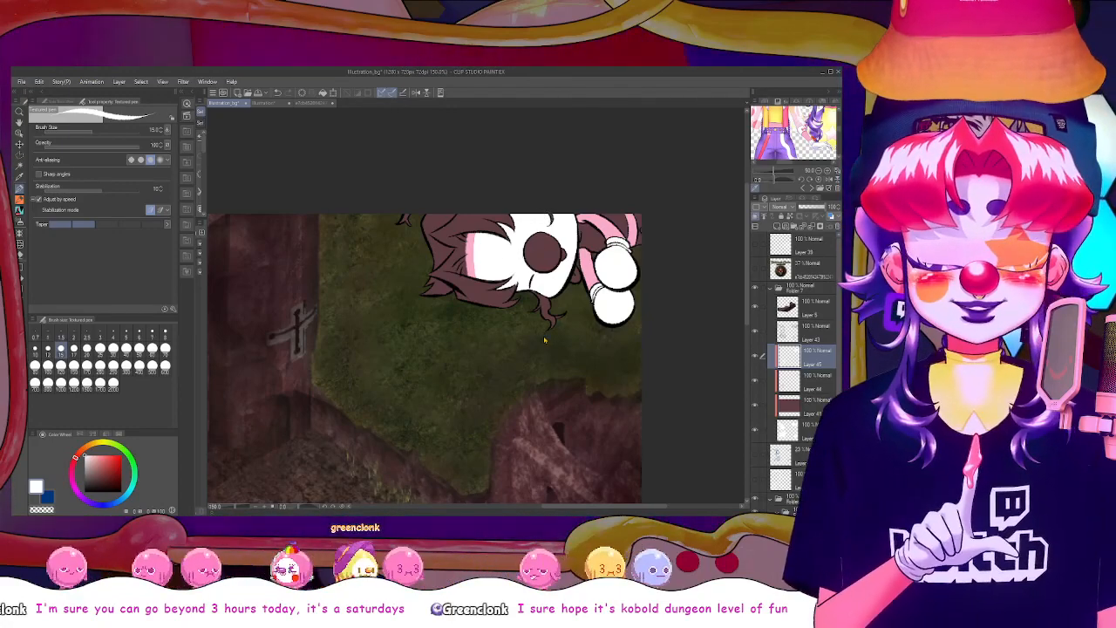
Add a new clipped layer below Layer 44 and pick the purple hair colour from the reference image
scroll(544, 340, "down", 2)
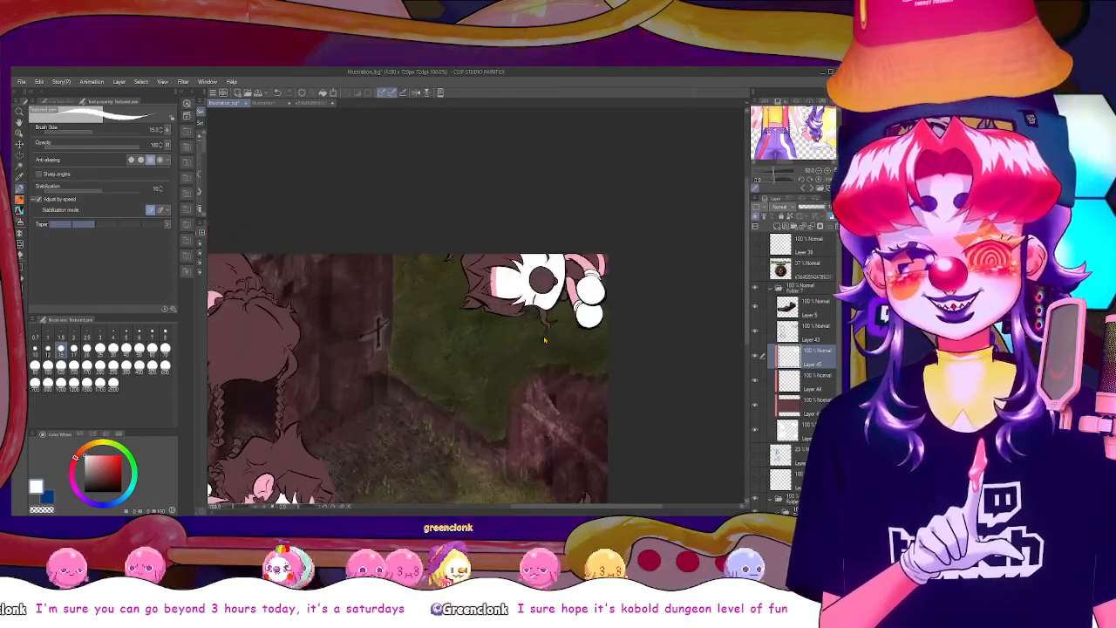
scroll(544, 340, "down", 1)
scroll(544, 340, "up", 3)
scroll(545, 340, "down", 3)
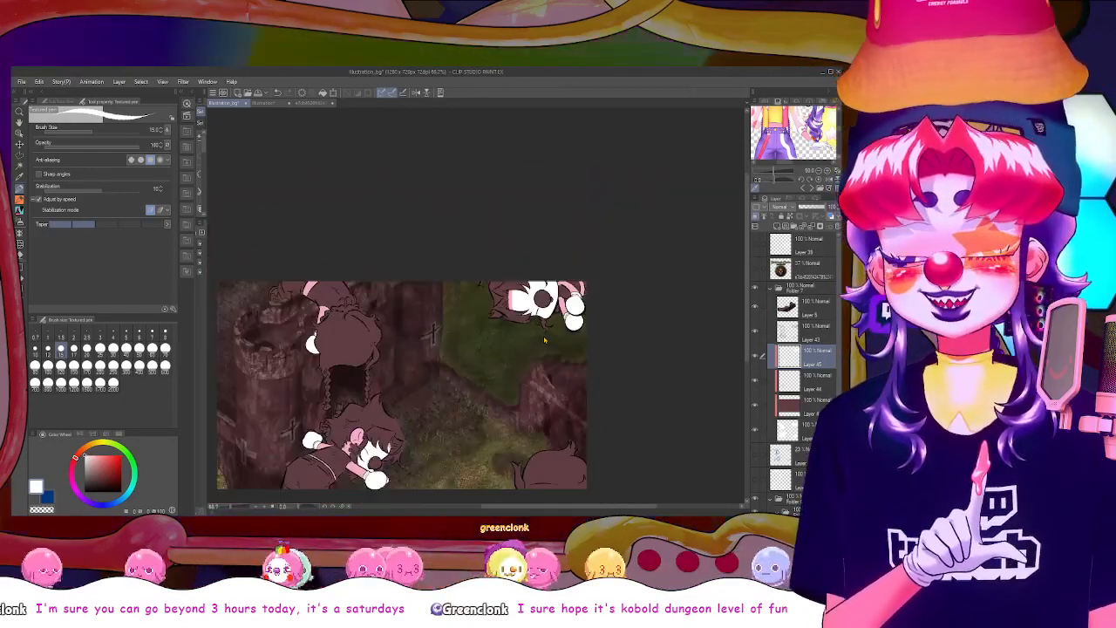
scroll(544, 341, "up", 1)
scroll(544, 340, "up", 1)
scroll(544, 340, "down", 2)
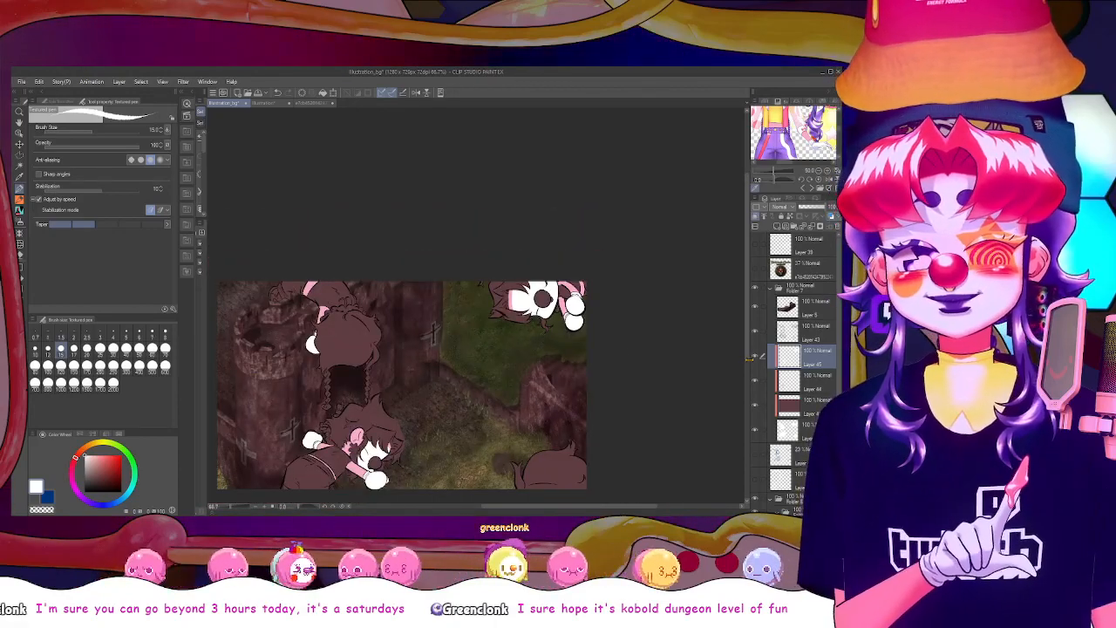
left_click_drag(746, 360, 747, 363)
left_click(805, 405)
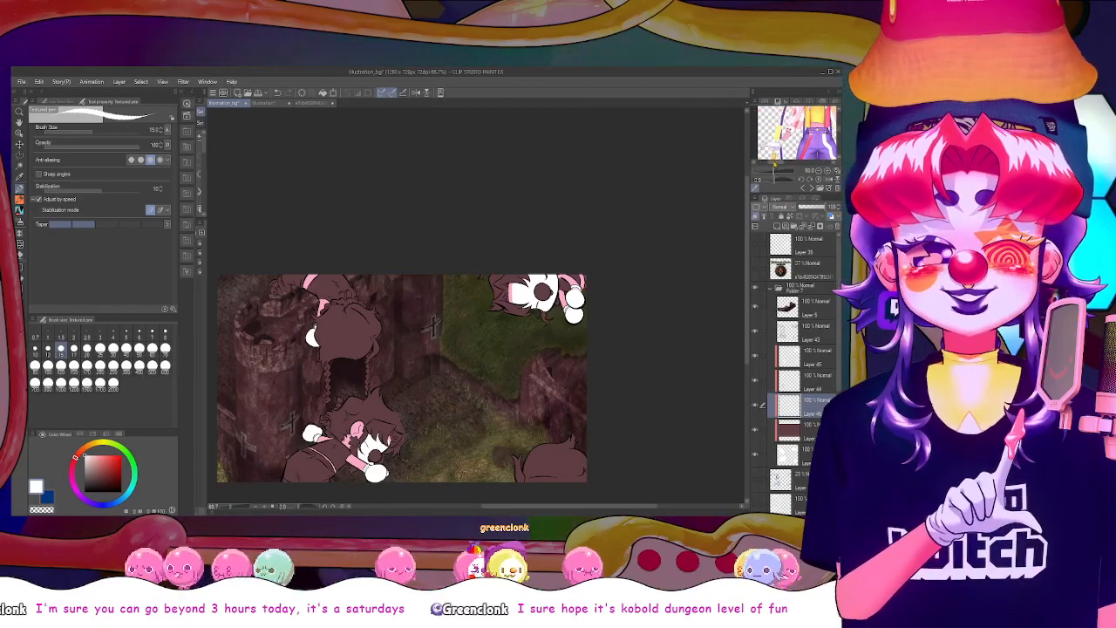
left_click_drag(774, 164, 764, 163)
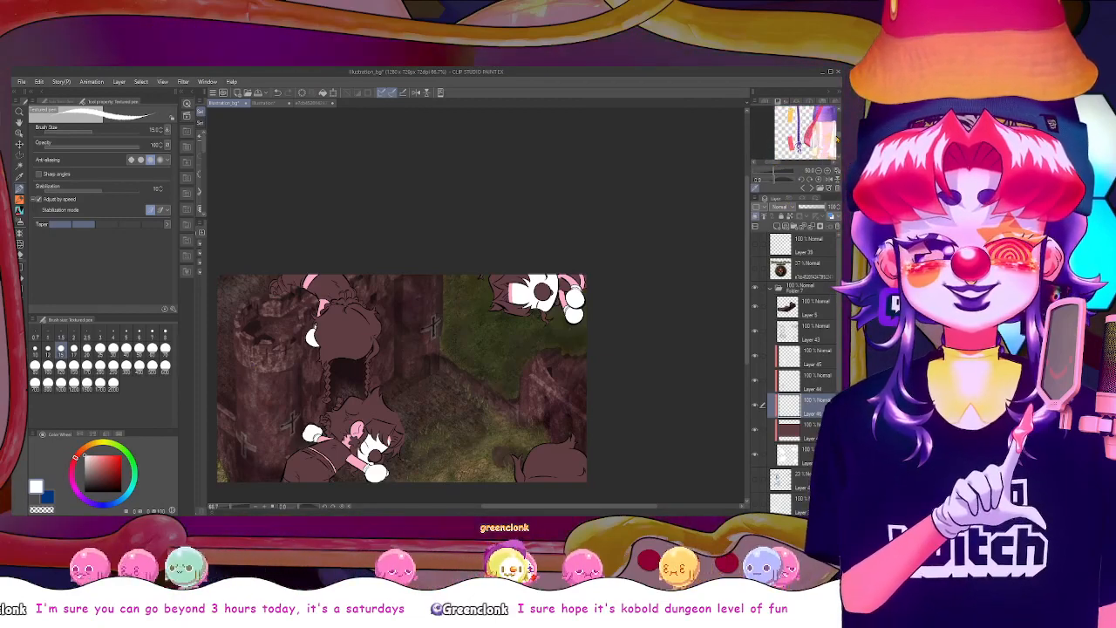
left_click(794, 144)
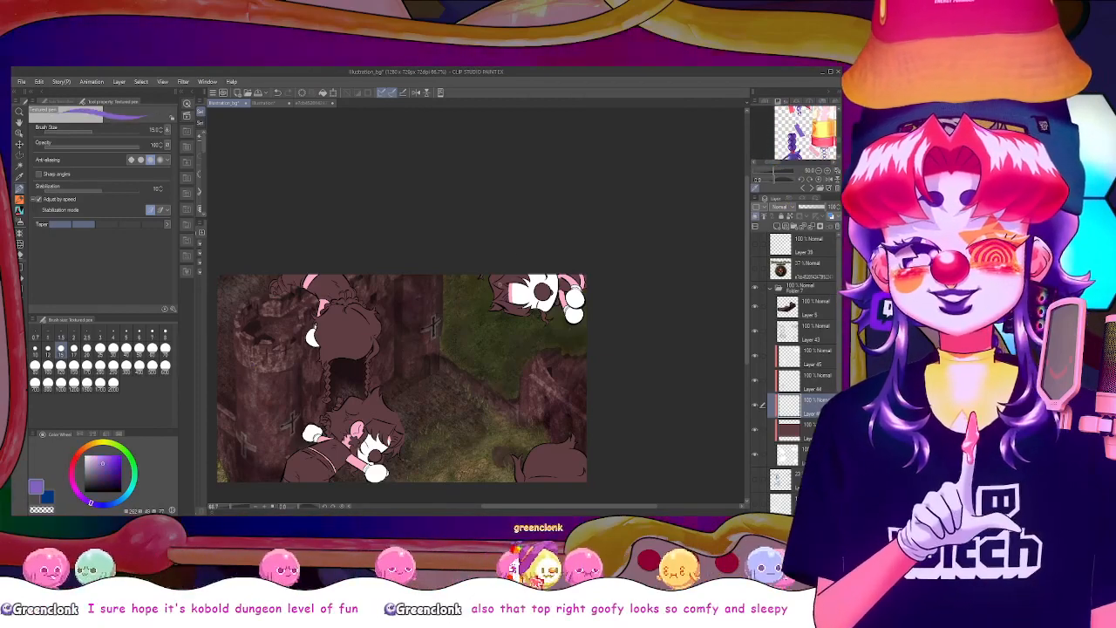
Fill the upside-down figure's back hair and loose curls with purple, leaving the front hair brown
key("g")
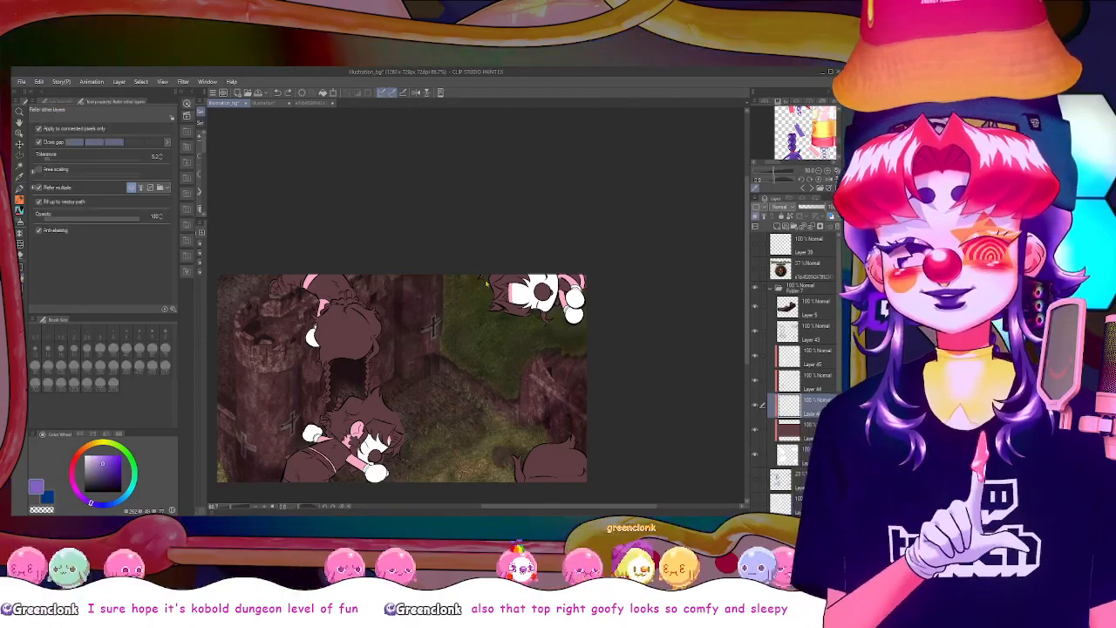
left_click(498, 284)
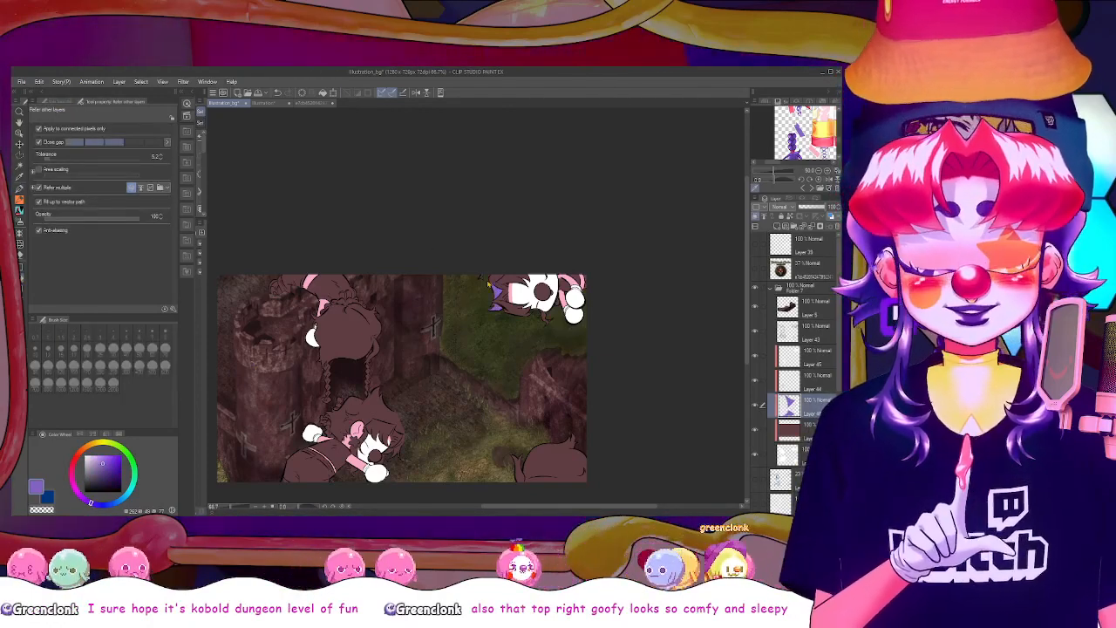
scroll(493, 281, "up", 3)
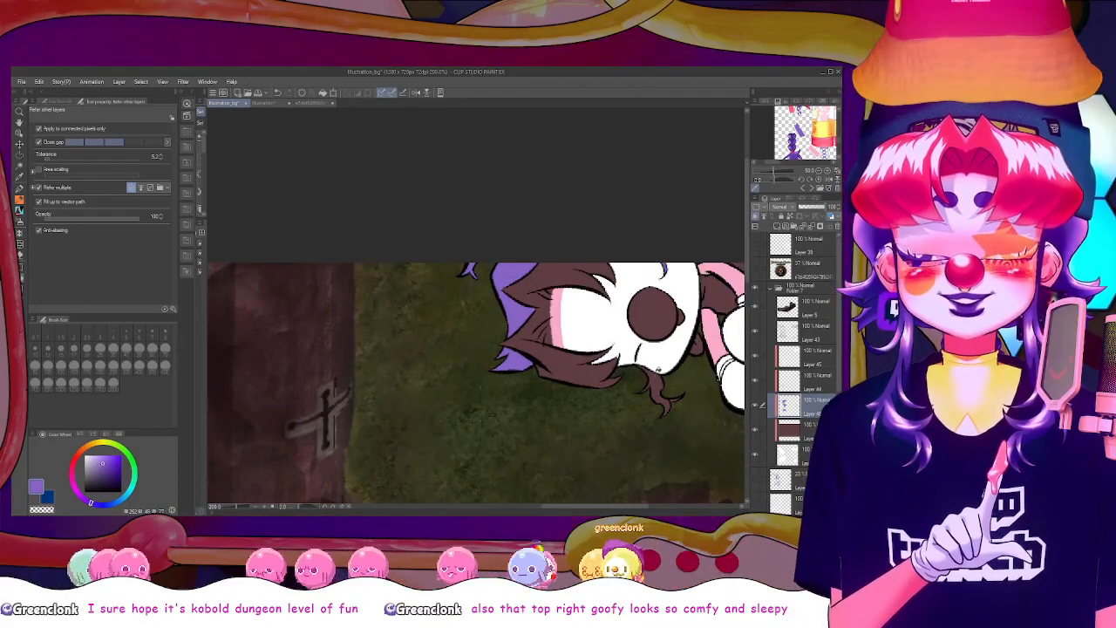
left_click(663, 395)
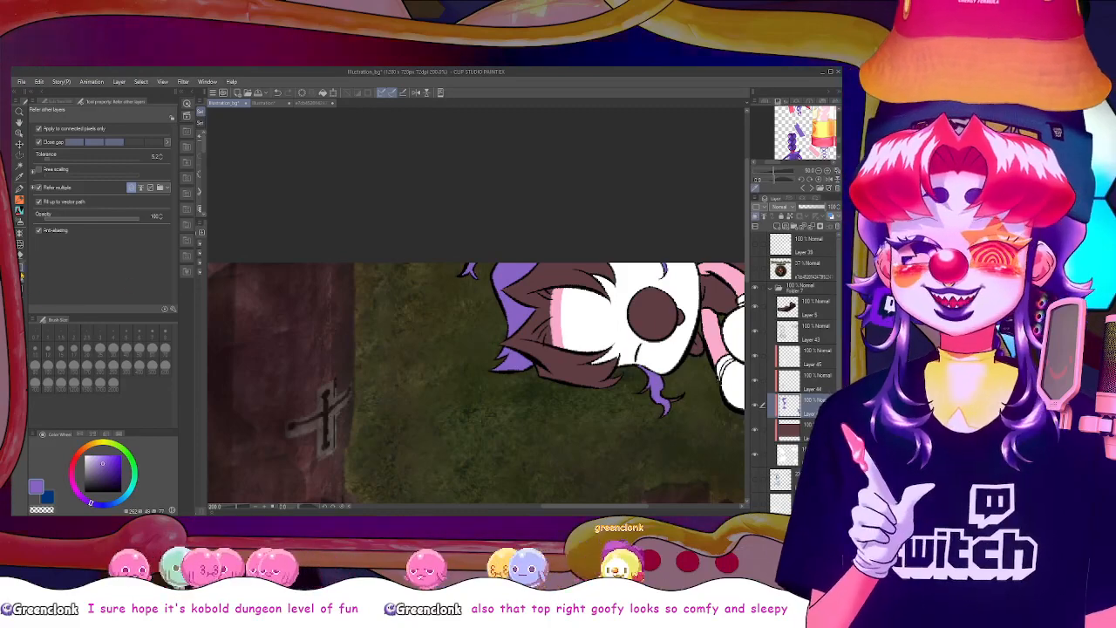
key("u")
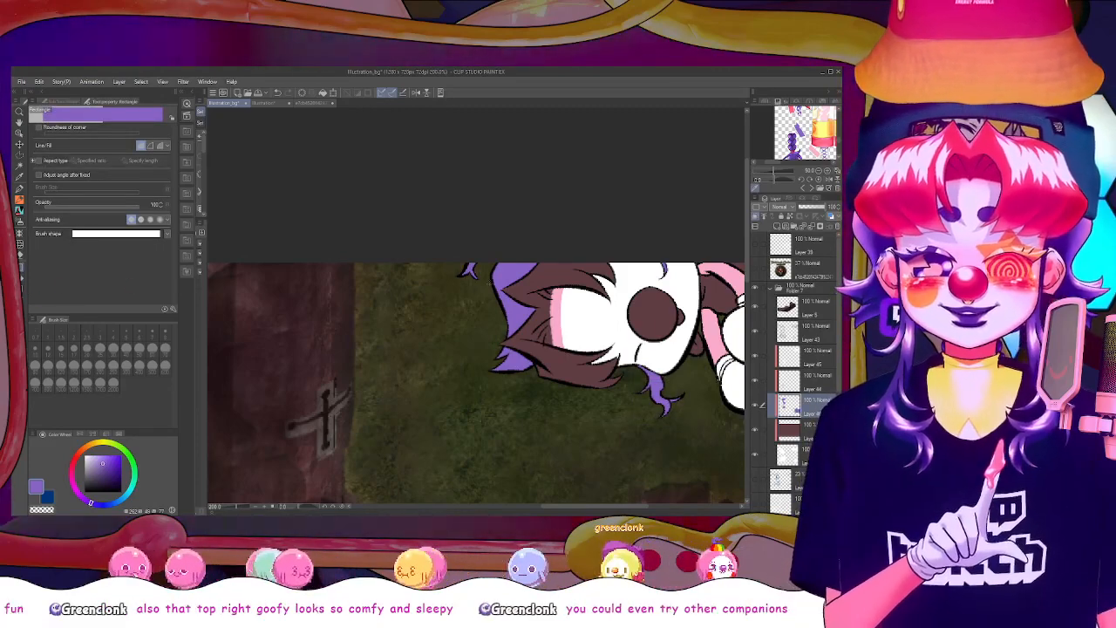
key("p")
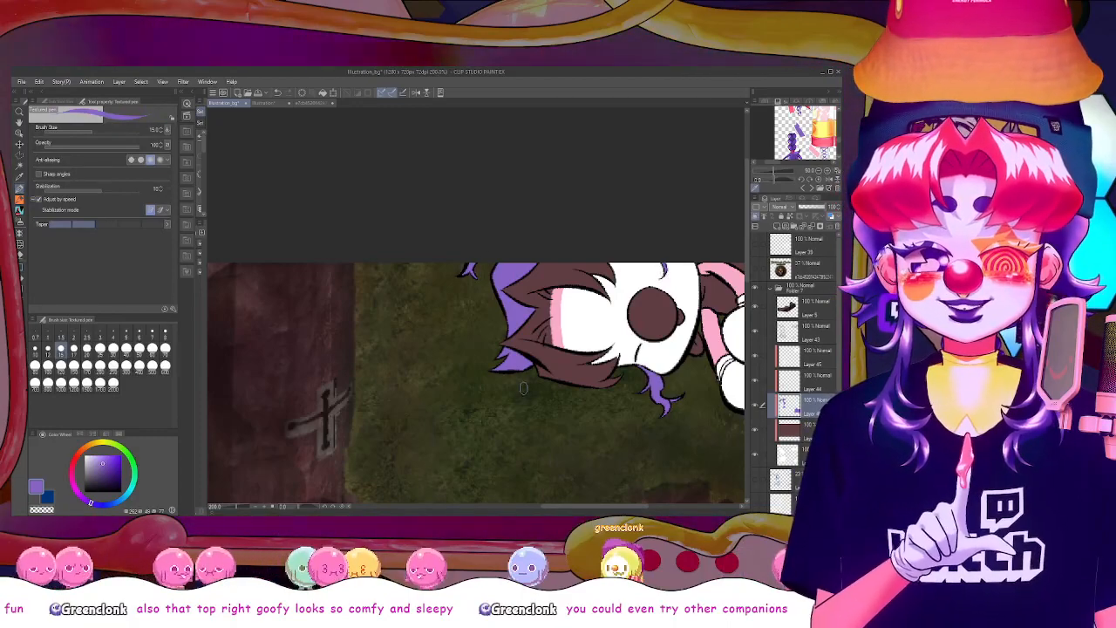
Fill the hair and side tuft of the figure in the canvas's lower right corner with purple
left_click_drag(748, 271, 748, 419)
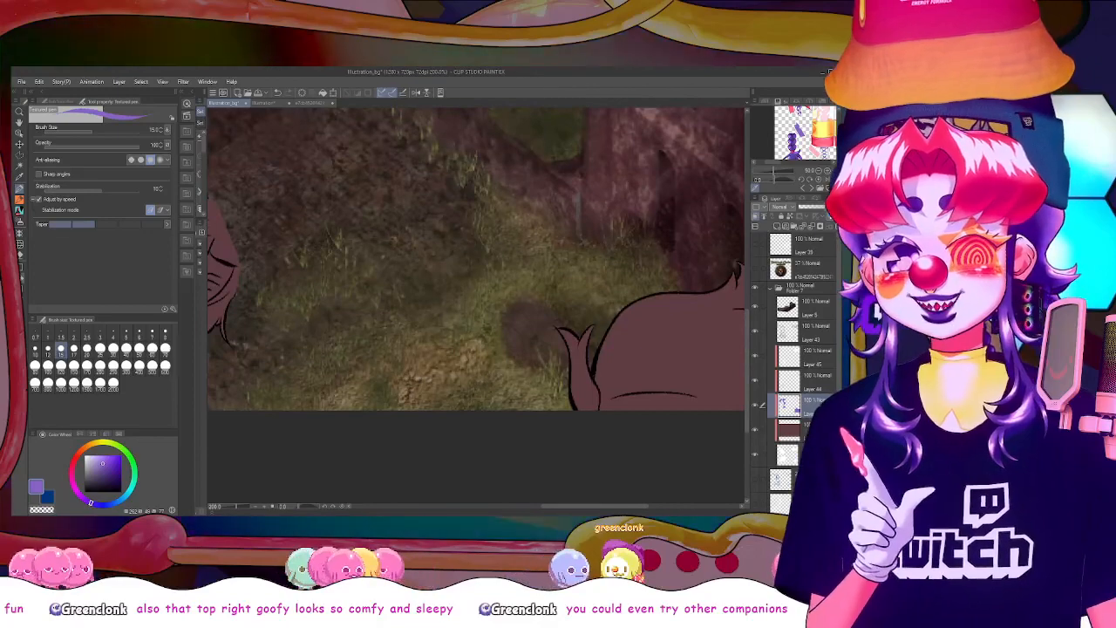
key("g")
left_click(582, 366)
left_click_drag(598, 506, 615, 507)
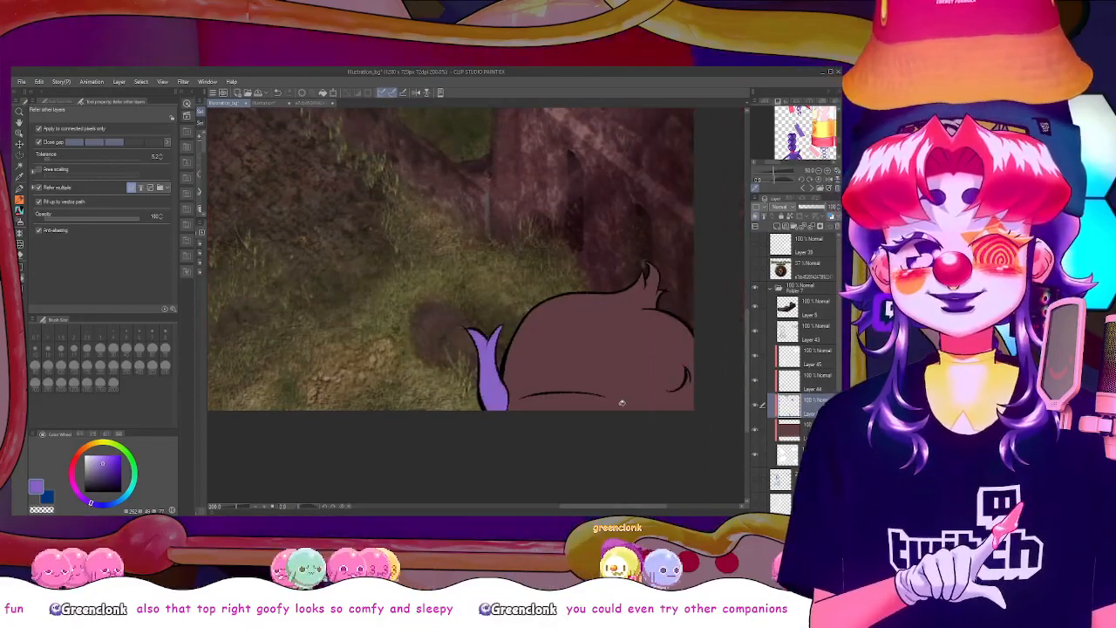
left_click(620, 402)
left_click(23, 277)
left_click_drag(463, 210, 669, 382)
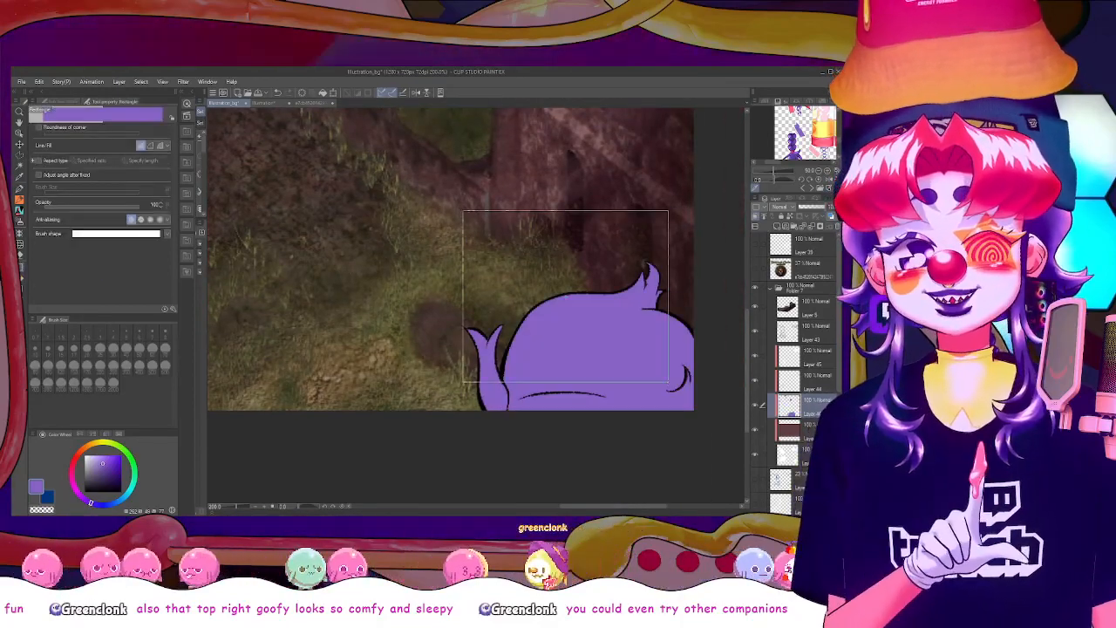
Fill the braided figure's main hair with purple, using the fill with gap closing turned off
left_click_drag(583, 506, 492, 476)
left_click_drag(747, 357, 748, 262)
key("g")
left_click(436, 236)
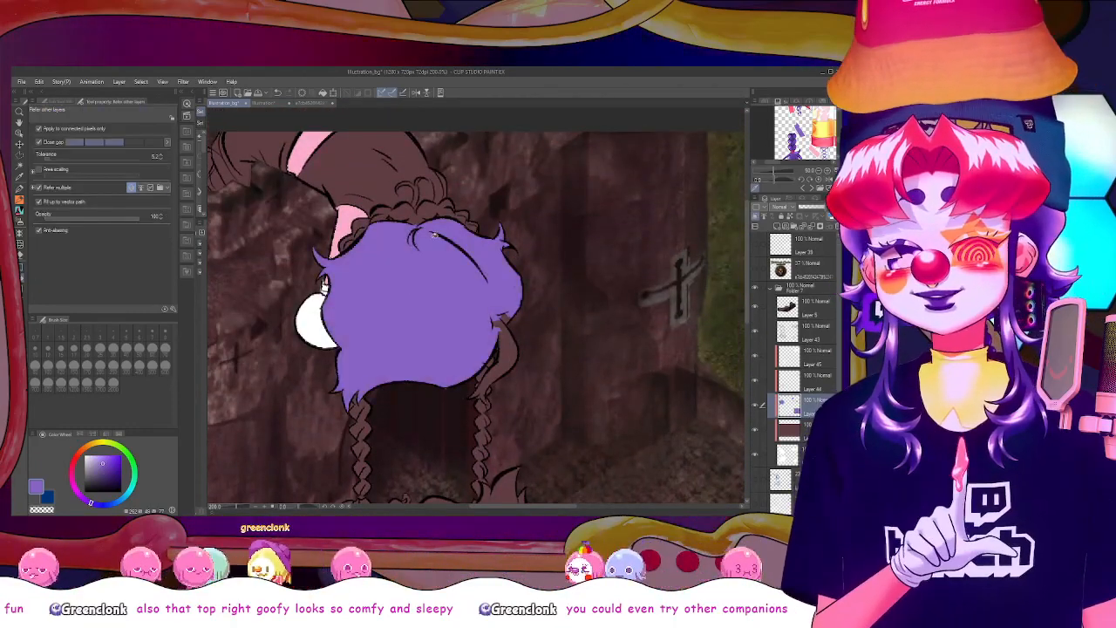
key("ctrl+z")
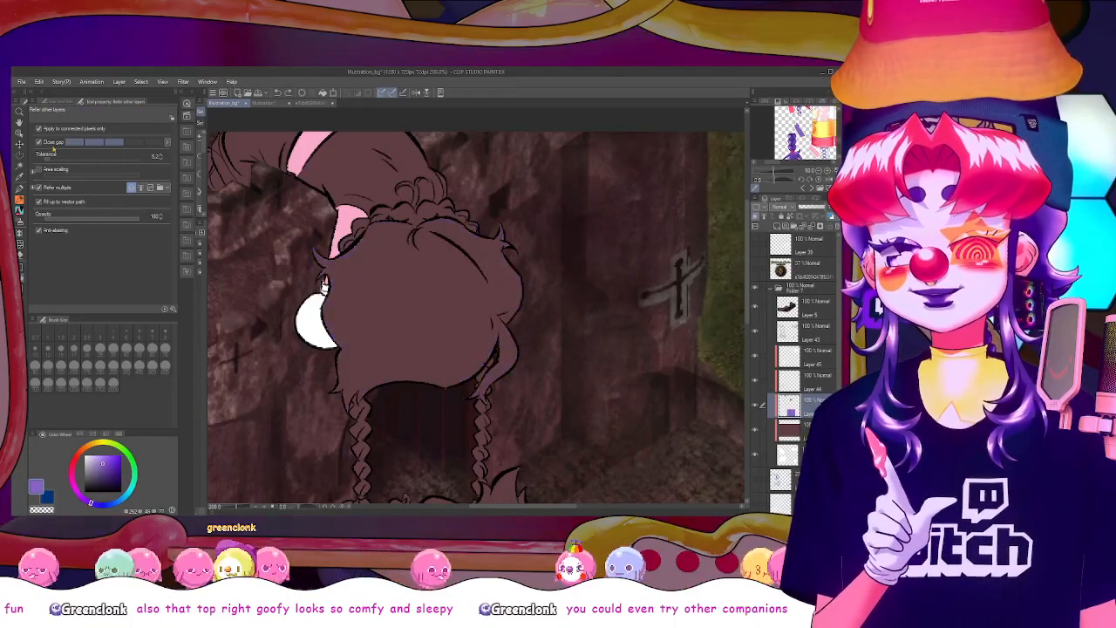
left_click(457, 321)
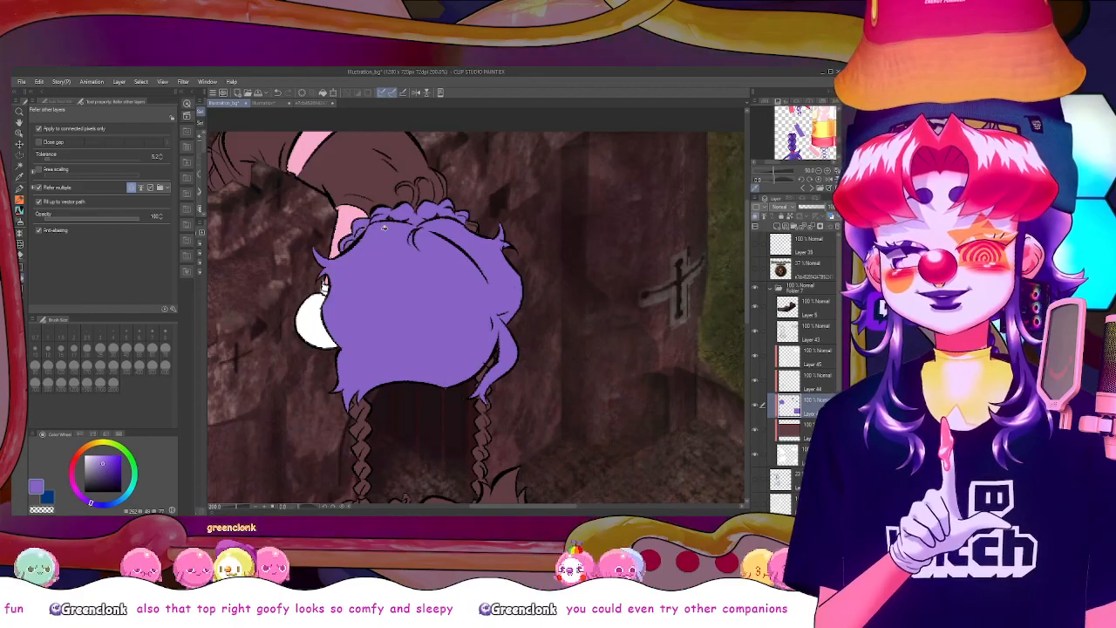
Colour the braided figure's left braid purple with a filled rectangle on the clipped hair layer
key("u")
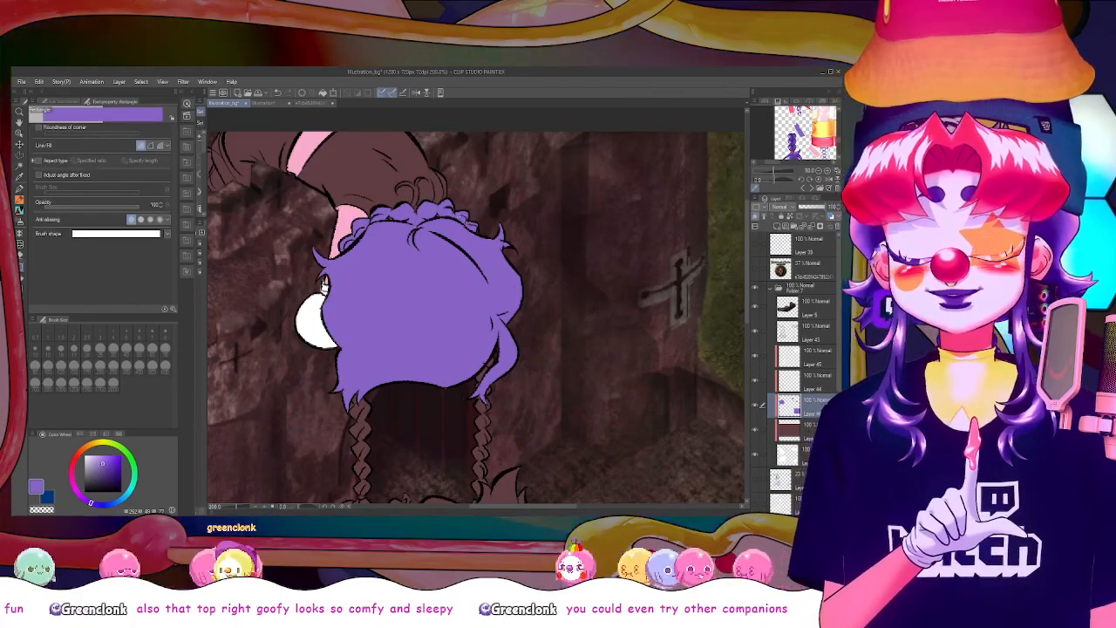
scroll(517, 319, "down", 1)
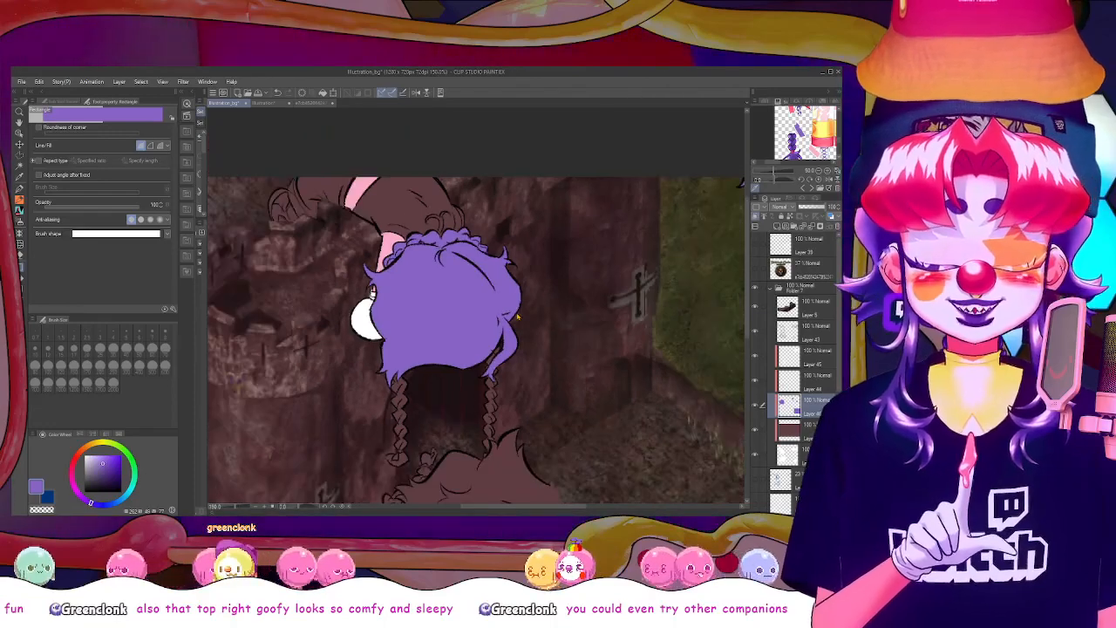
scroll(517, 319, "down", 2)
scroll(517, 318, "up", 1)
scroll(517, 319, "down", 1)
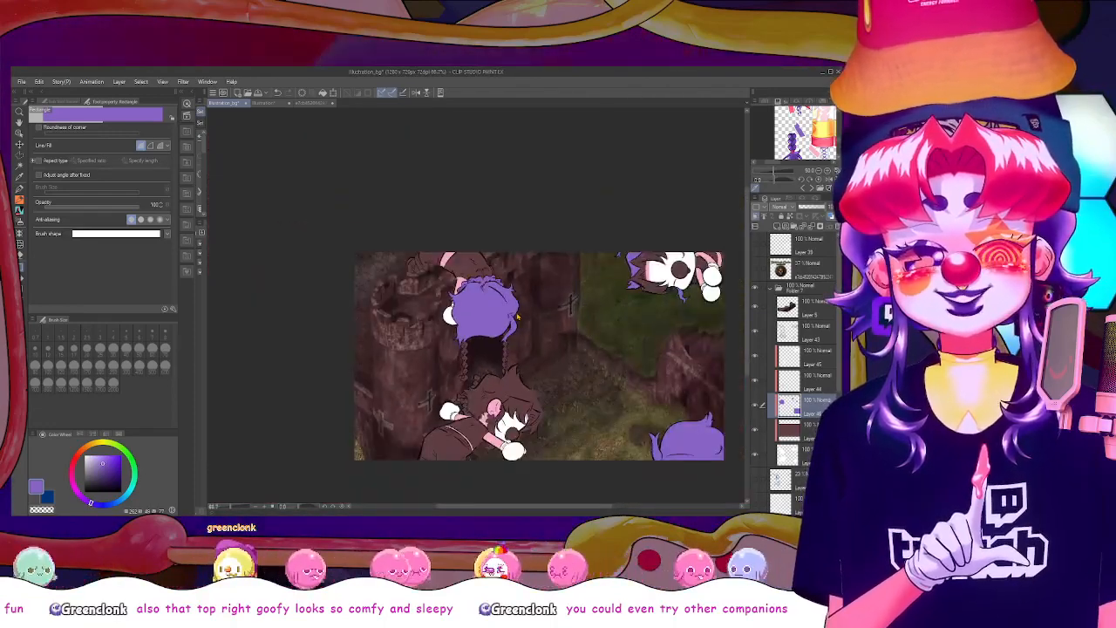
scroll(517, 319, "up", 1)
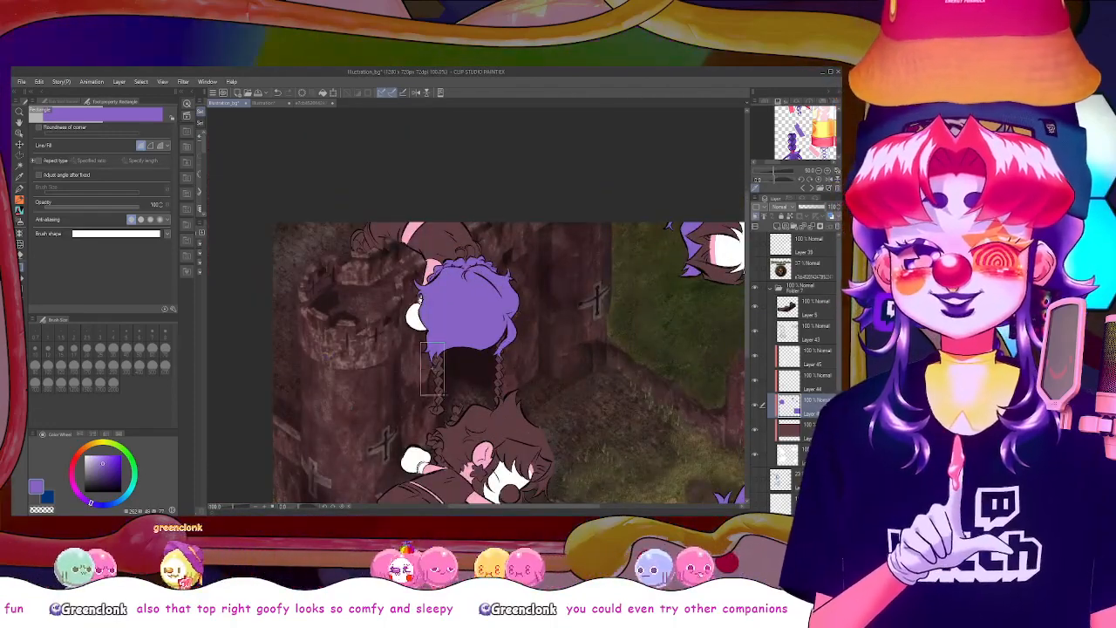
left_click_drag(444, 394, 446, 415)
scroll(443, 388, "up", 2)
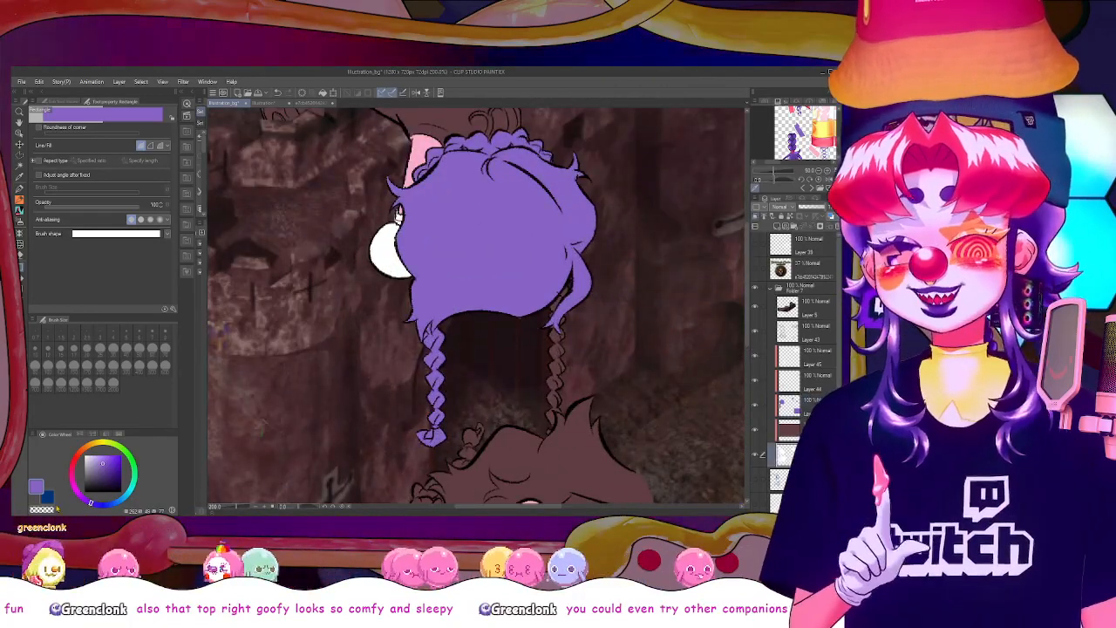
Colour the braided figure's right braid purple with a filled rectangle on the clipped hair layer
key("e")
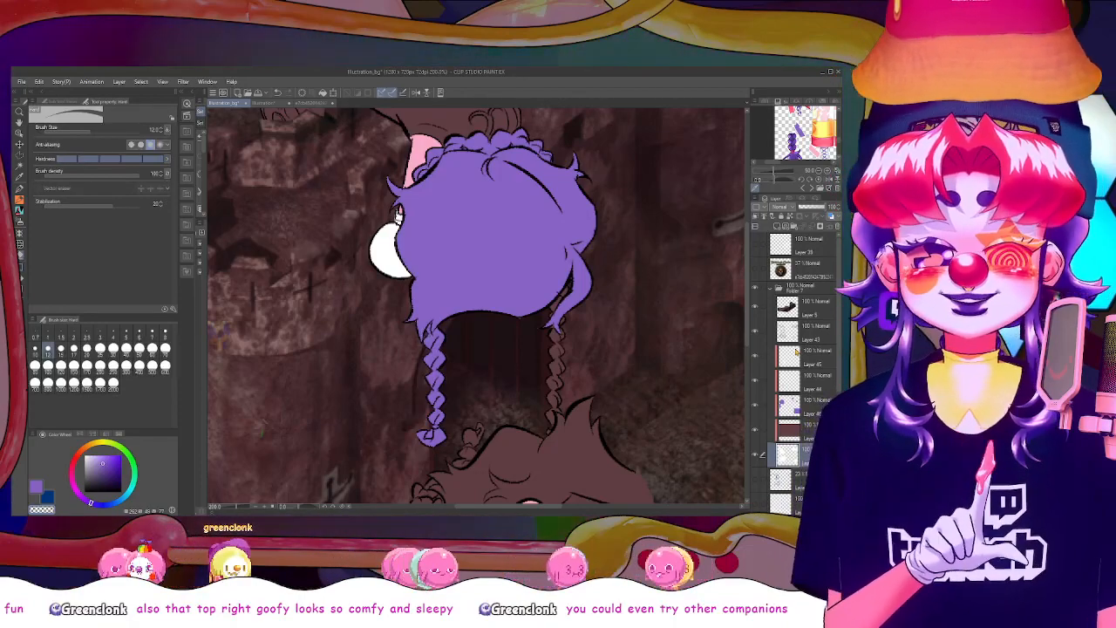
left_click(804, 405)
key("u")
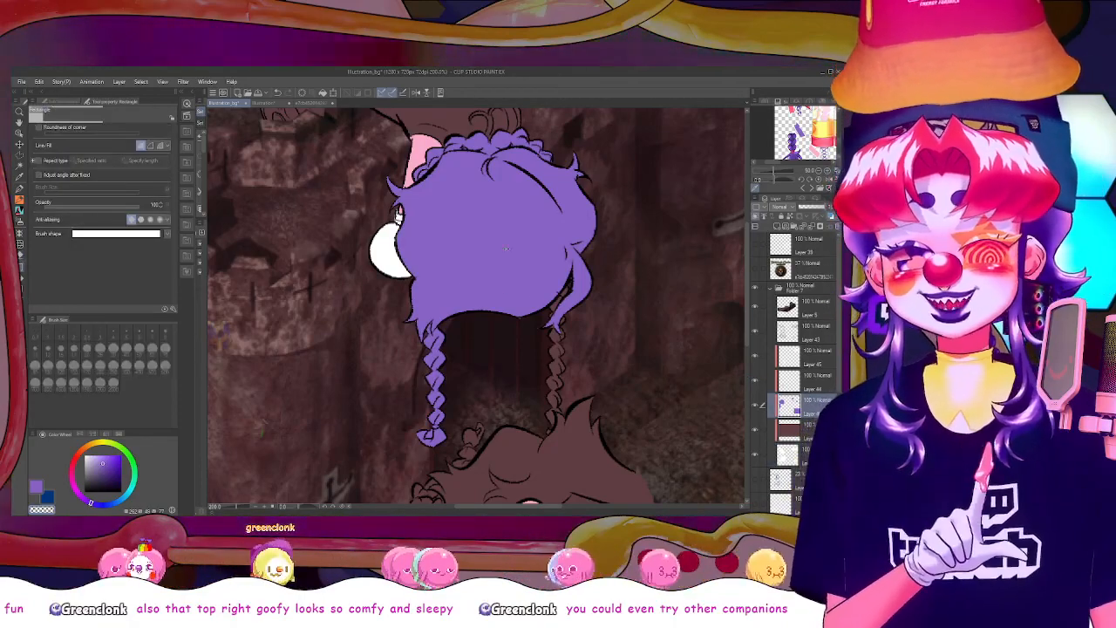
mouse_move(504, 248)
left_mouse_down()
mouse_move(584, 421)
mouse_move(579, 436)
left_mouse_up()
key("ctrl+z")
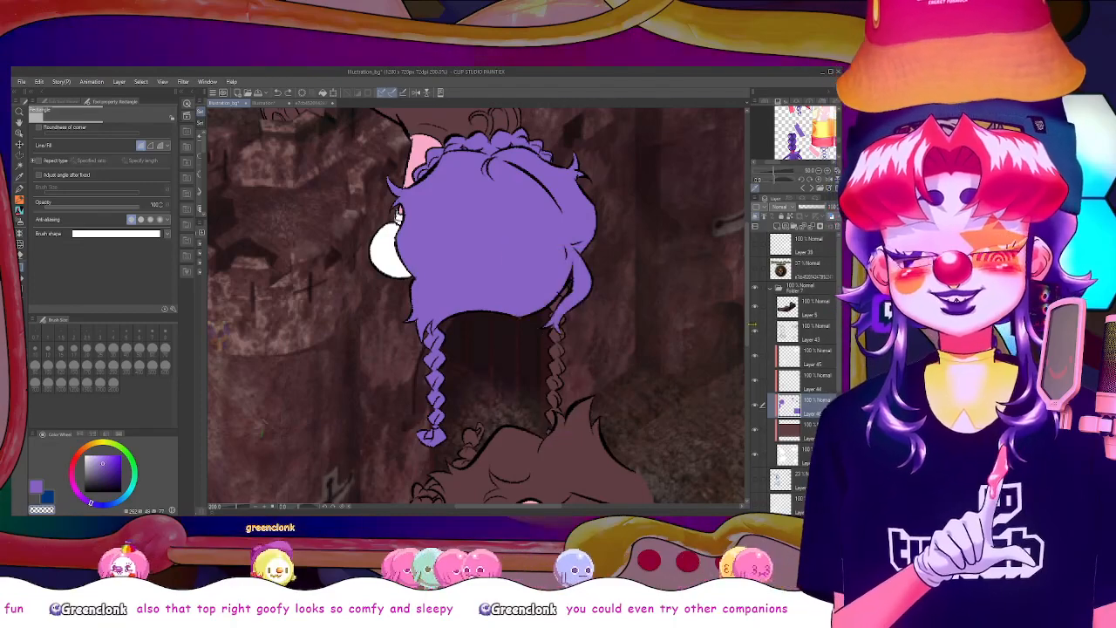
mouse_move(550, 275)
left_mouse_down()
mouse_move(585, 451)
mouse_move(569, 271)
left_mouse_up()
scroll(478, 319, "down", 3)
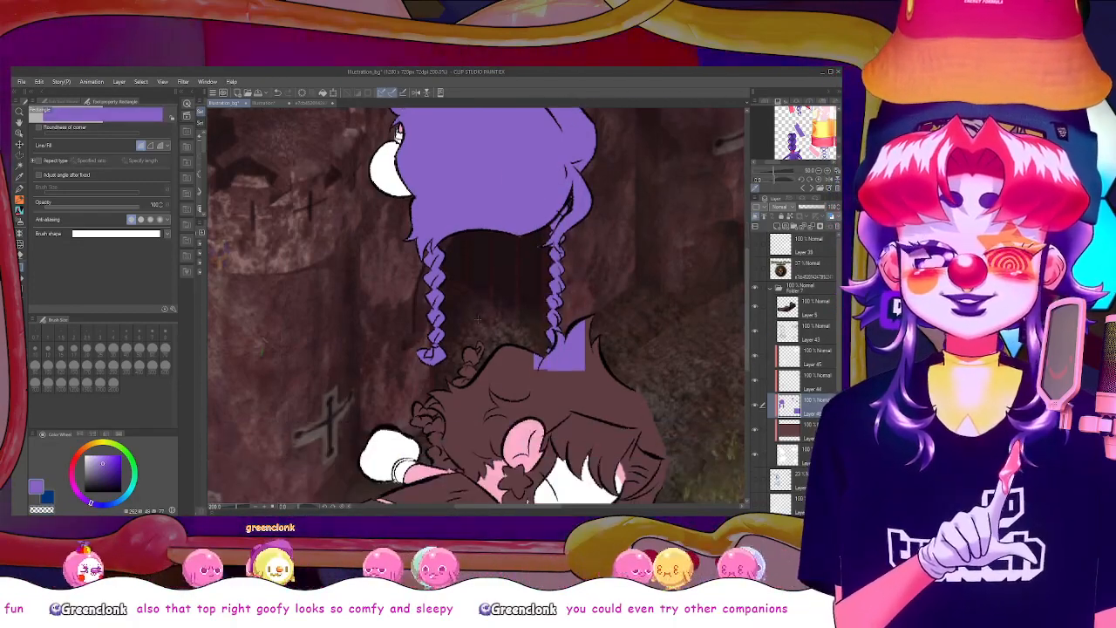
Fill the lying figure's hair with purple, including the small braids at the back of the head
key("g")
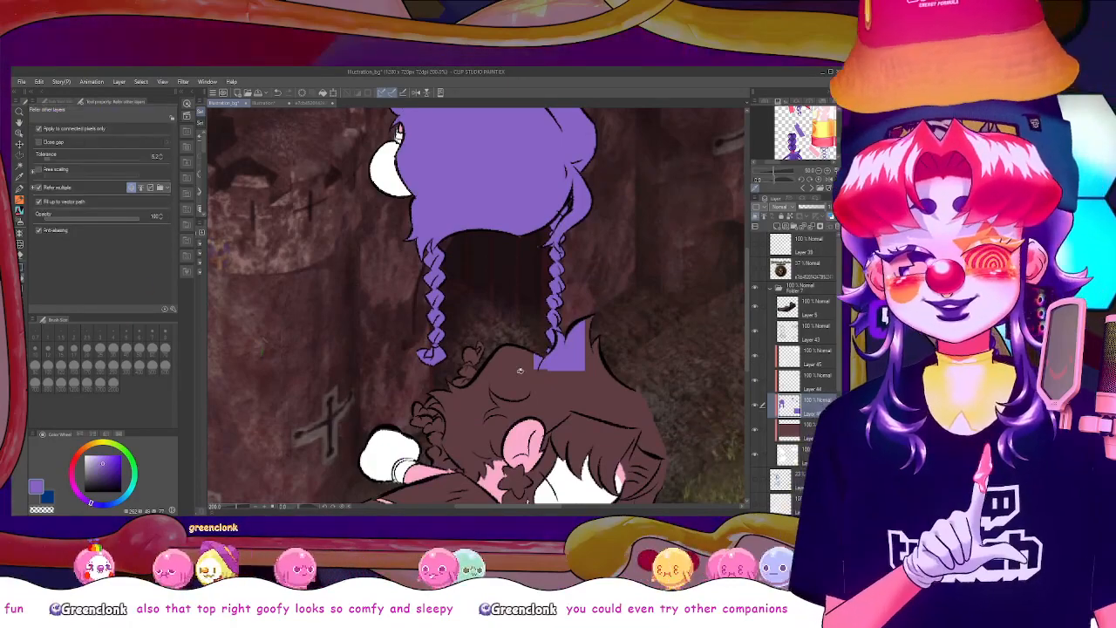
left_click(520, 371)
scroll(476, 305, "down", 3)
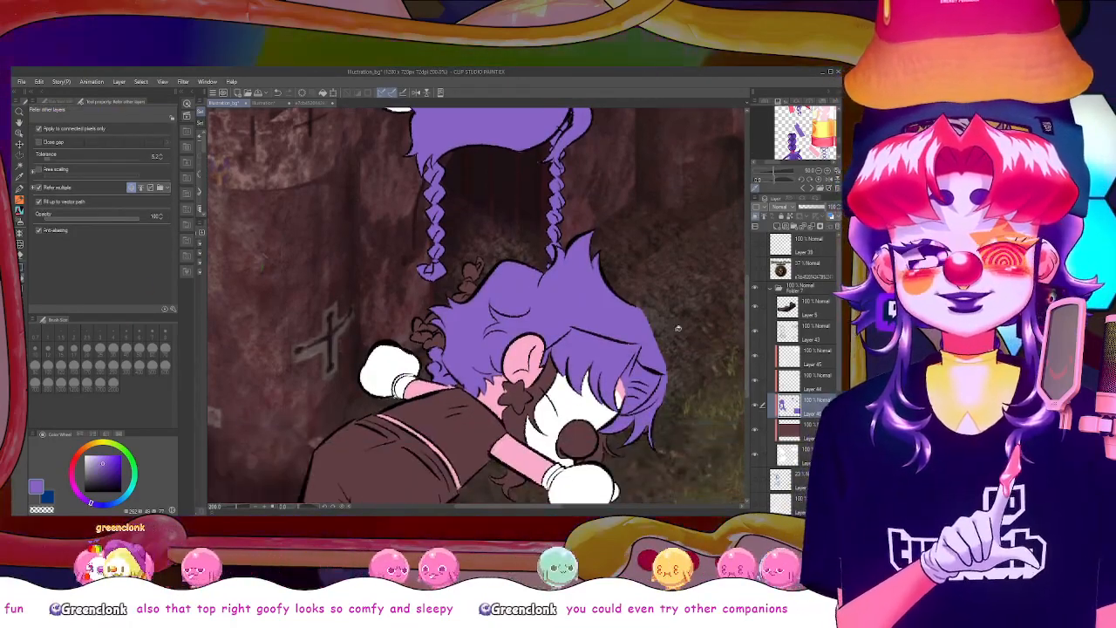
key("u")
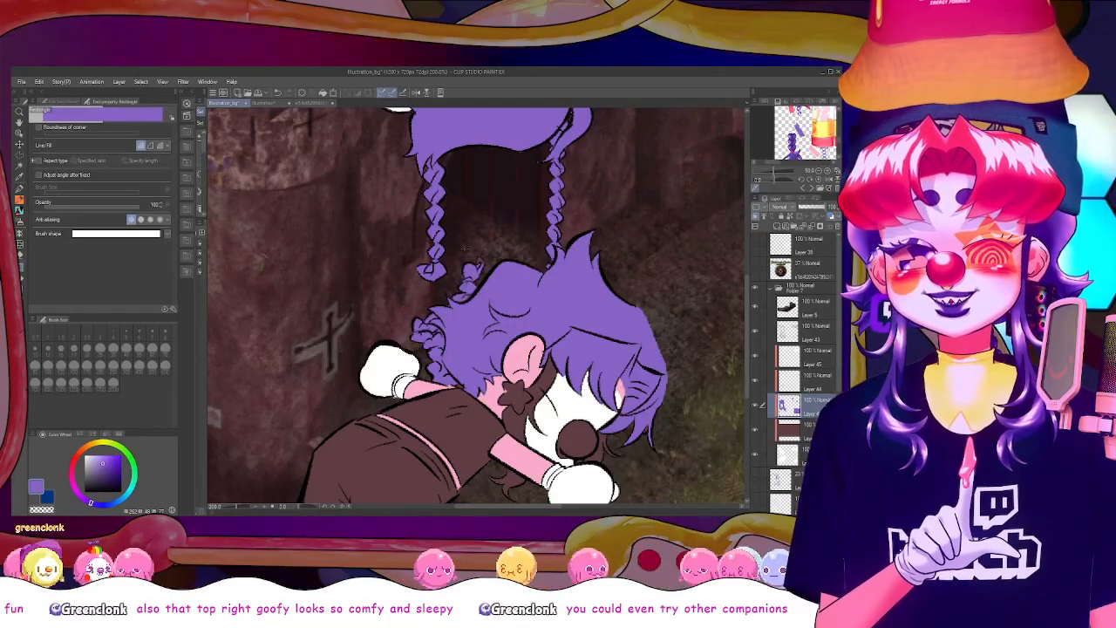
left_click(799, 449)
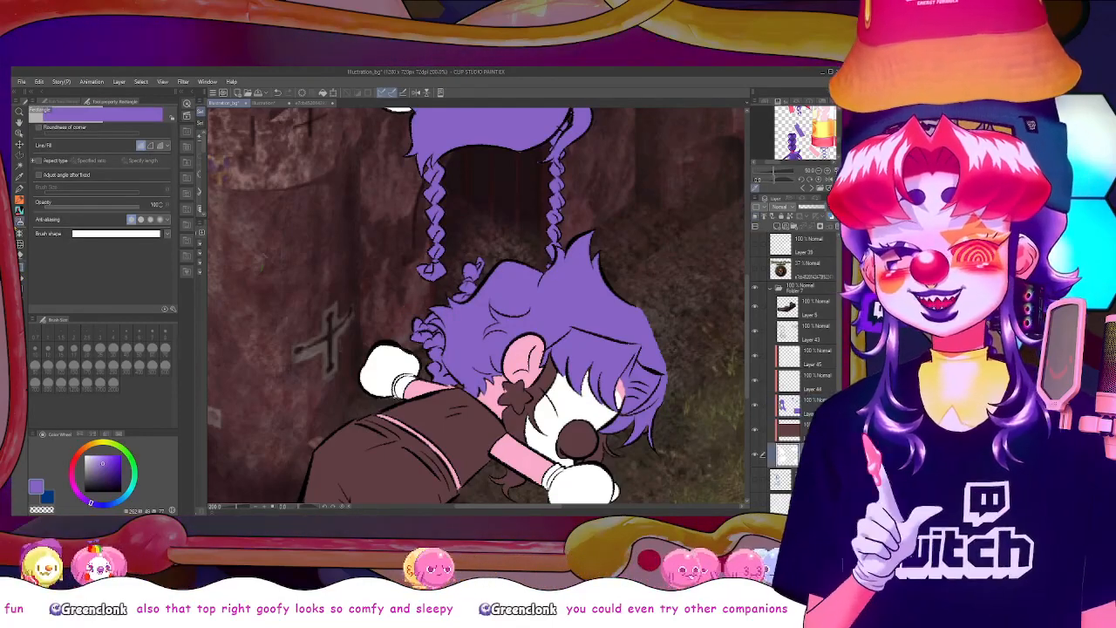
key("p")
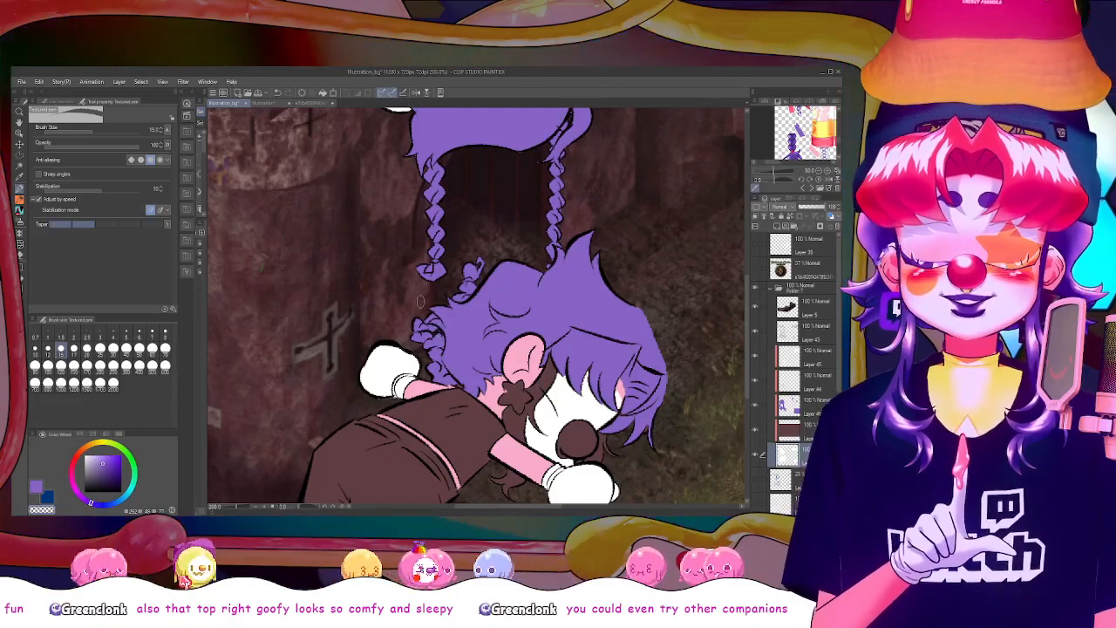
left_click(813, 405)
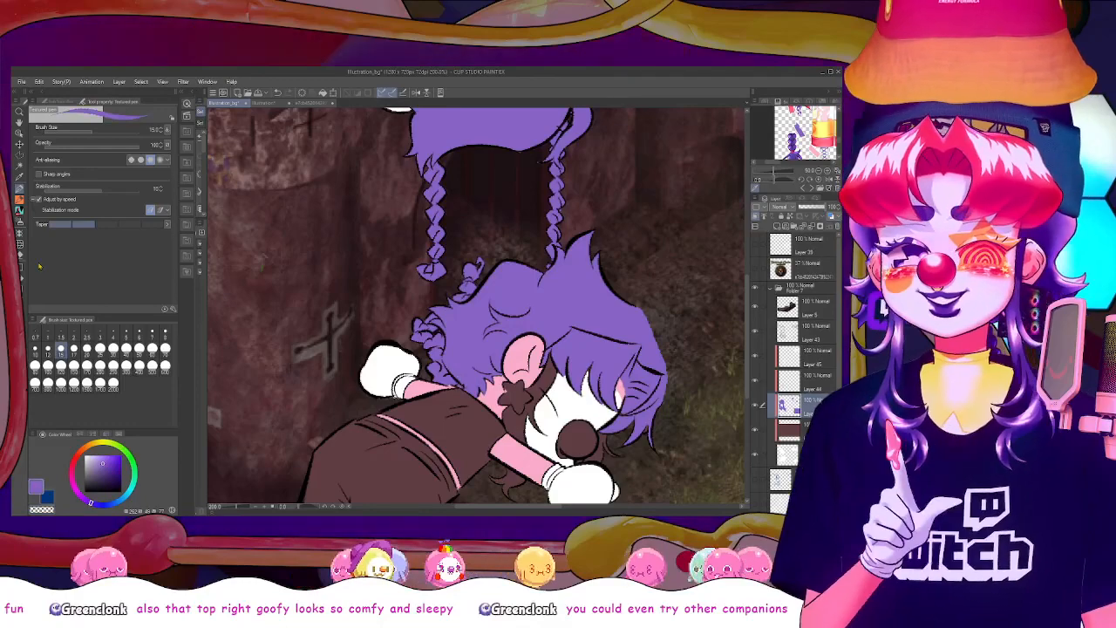
Select the lying figure's fringe and side strands over the face, clear their purple fill, and deselect
key("e")
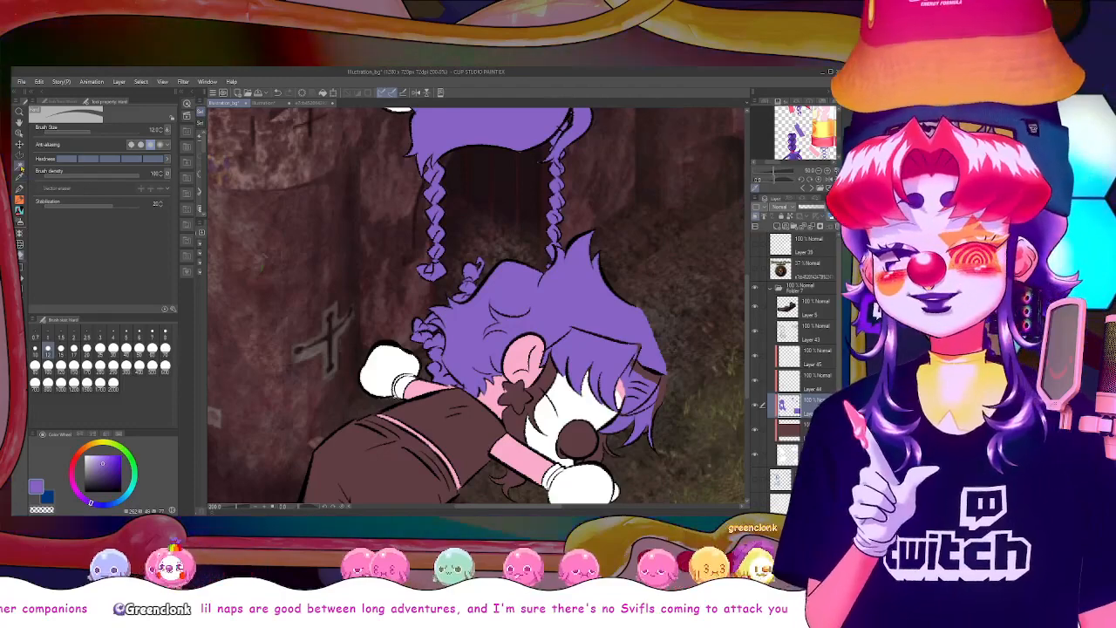
left_click(19, 166)
left_click(597, 353)
left_click(635, 401, "shift")
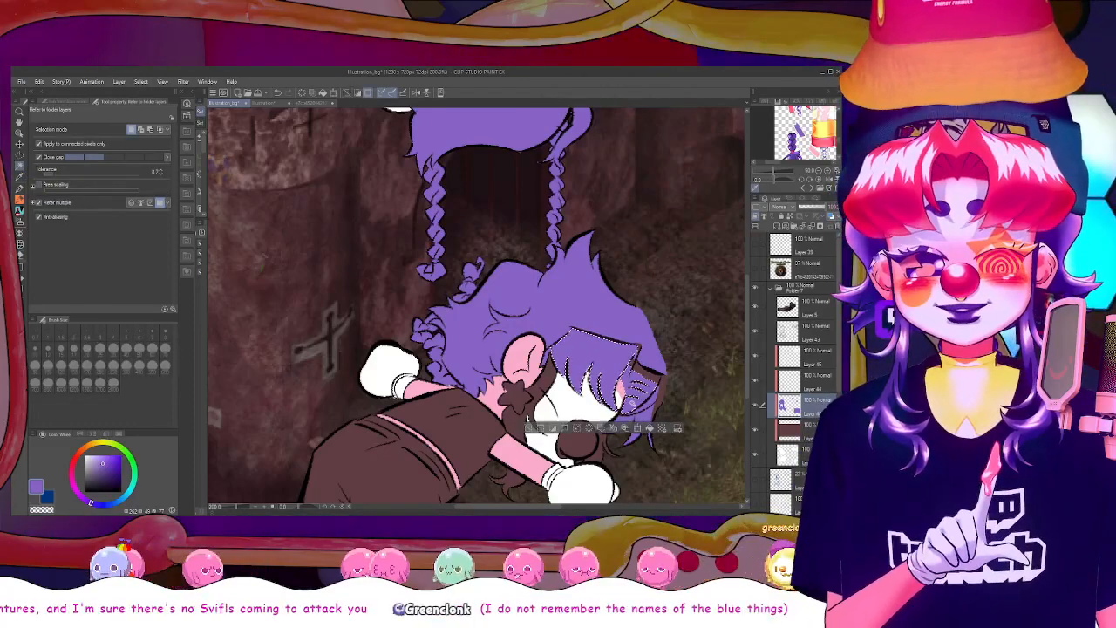
left_click(643, 417, "shift")
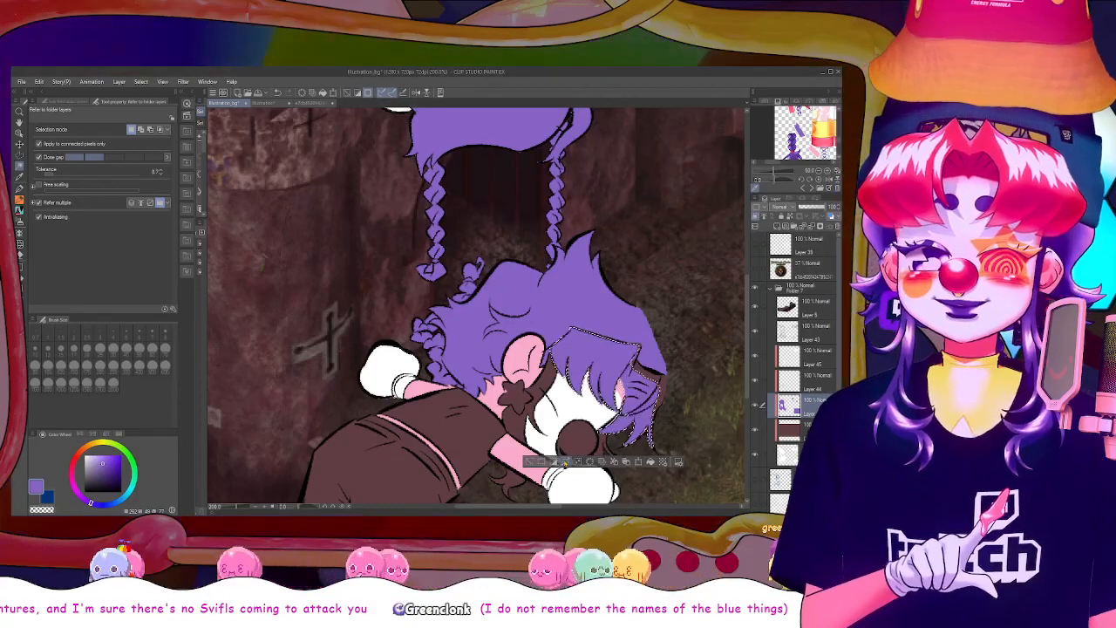
key("Delete")
key("ctrl+d")
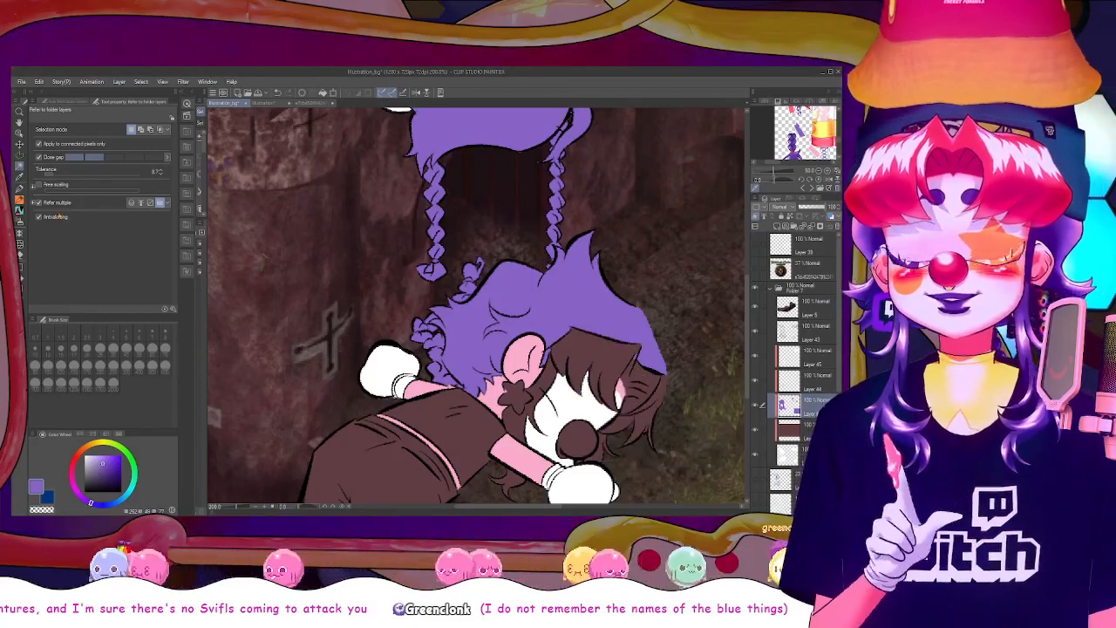
Fill the lying figure's lower hair strands beside the neck and beneath the arm with purple on the hair layer
key("p")
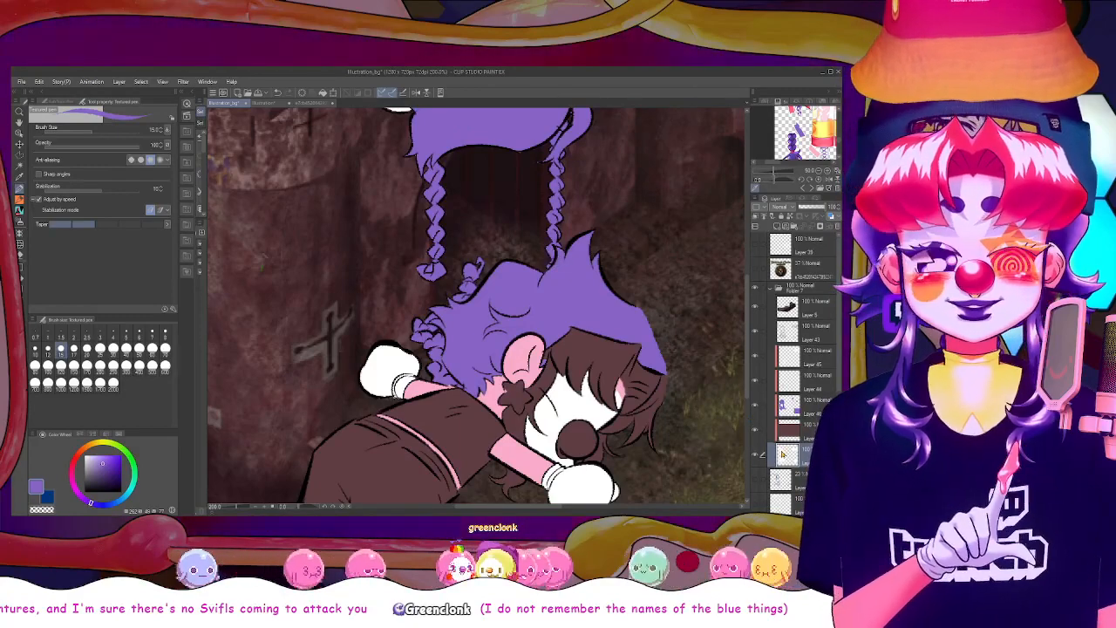
left_click(792, 479)
scroll(476, 305, "up", 4)
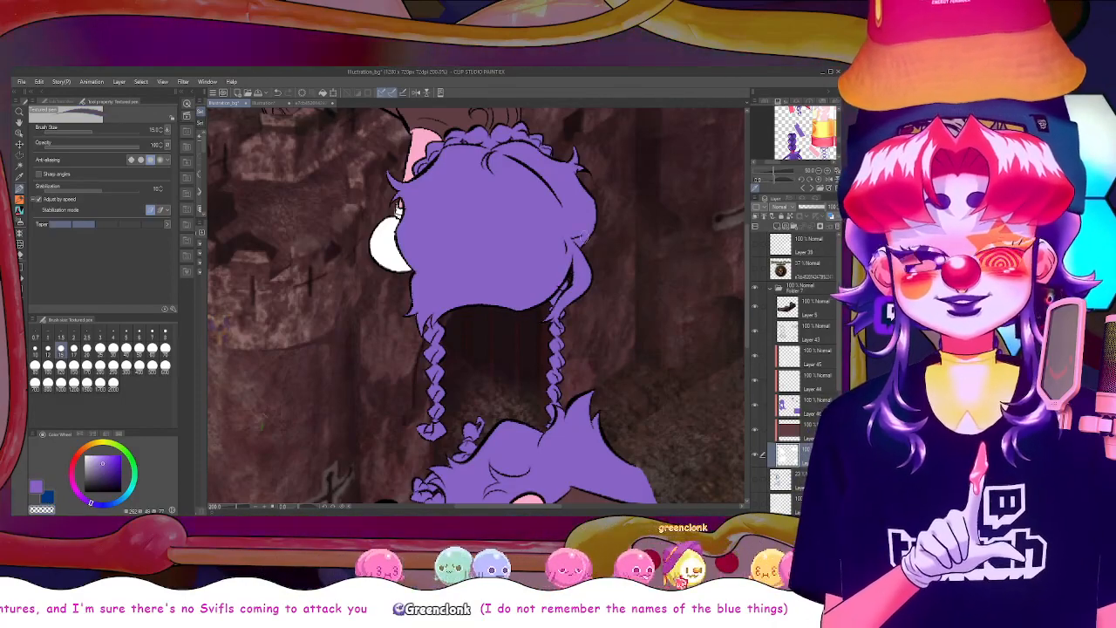
scroll(521, 314, "down", 5)
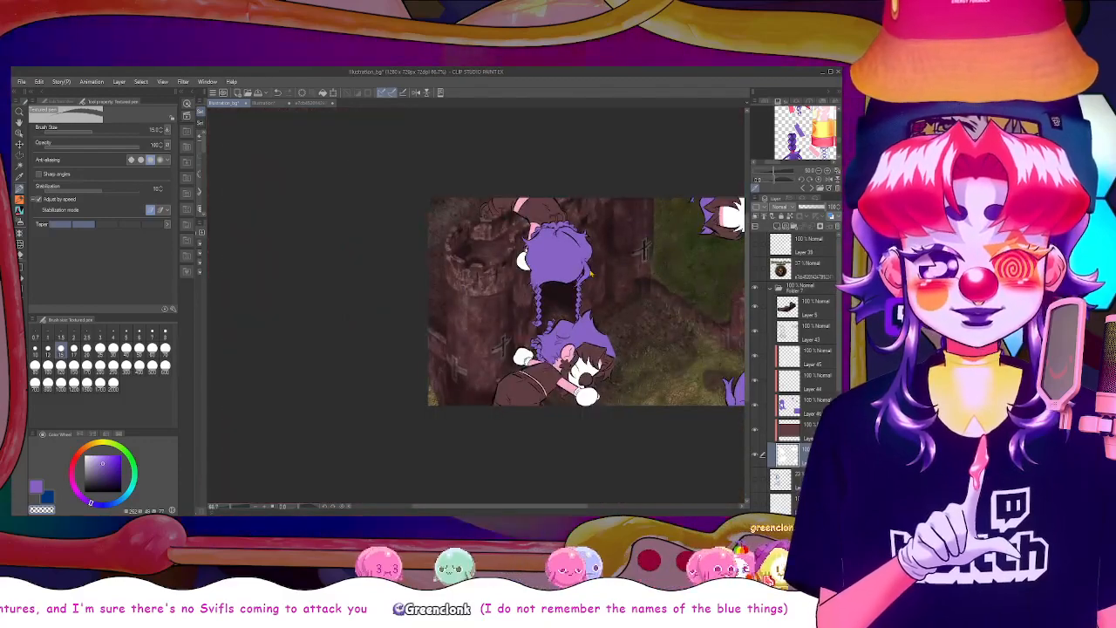
left_click_drag(560, 508, 610, 496)
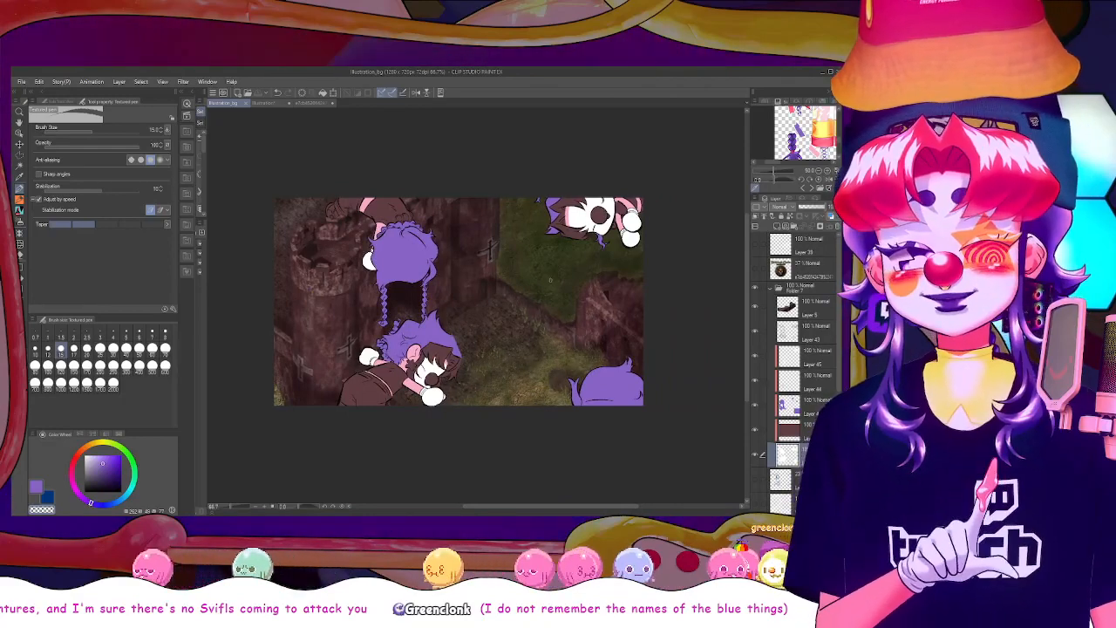
scroll(527, 282, "up", 4)
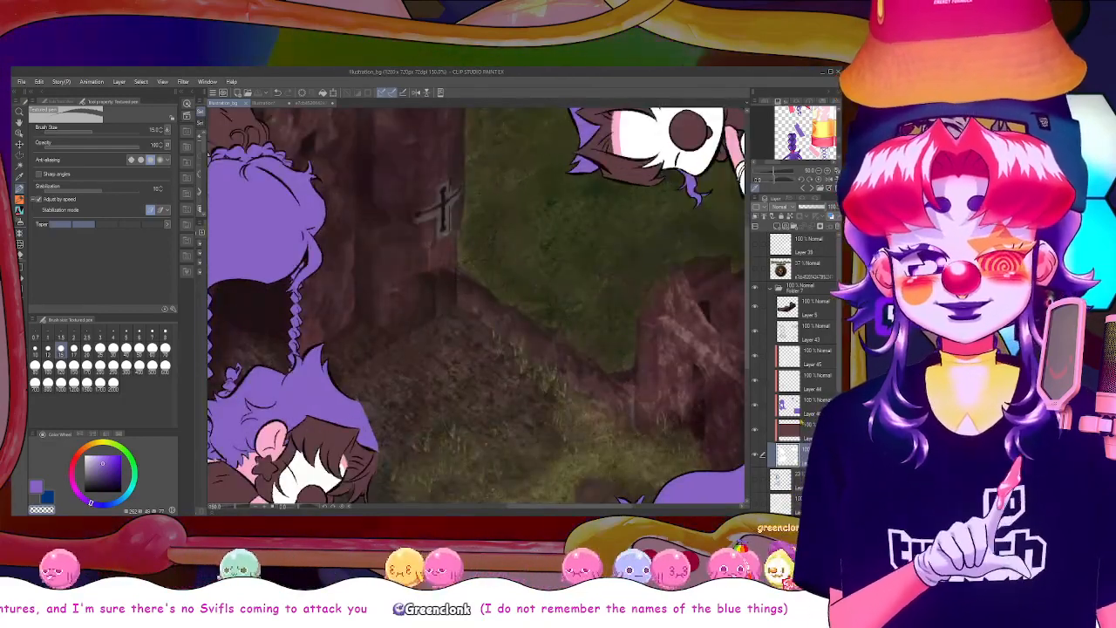
left_click_drag(748, 356, 747, 370)
left_click_drag(562, 506, 519, 506)
left_click(23, 279)
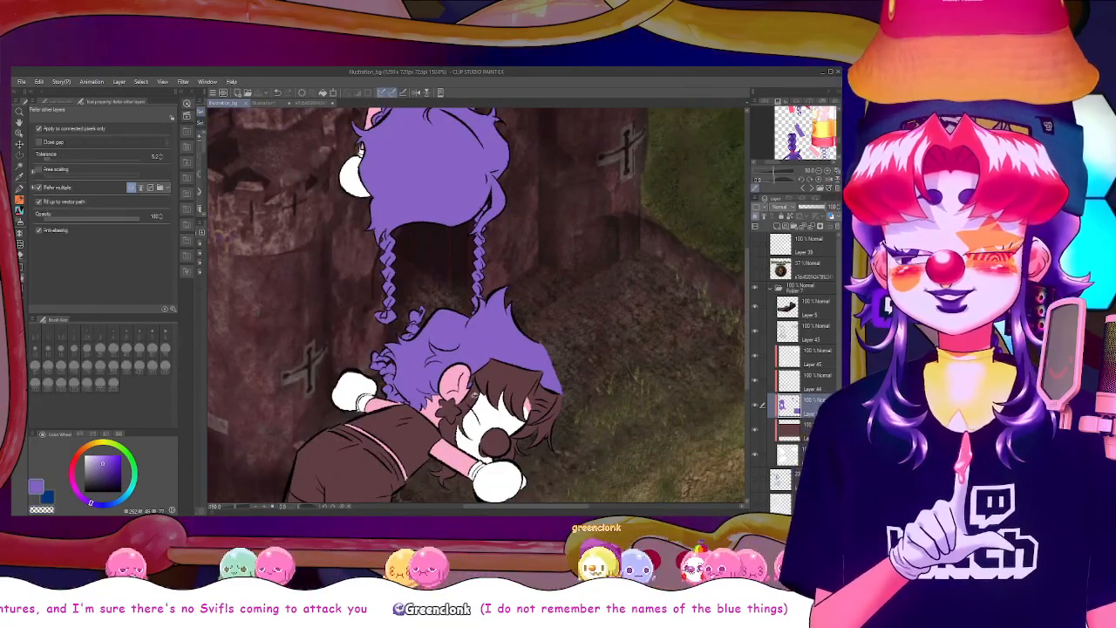
left_click(449, 473)
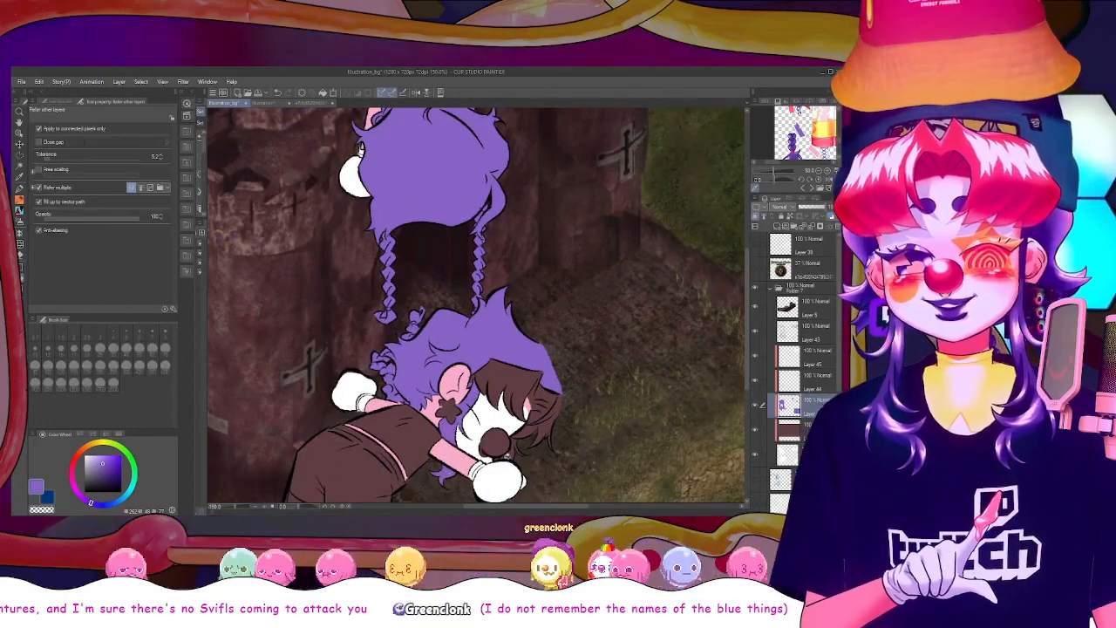
key("p")
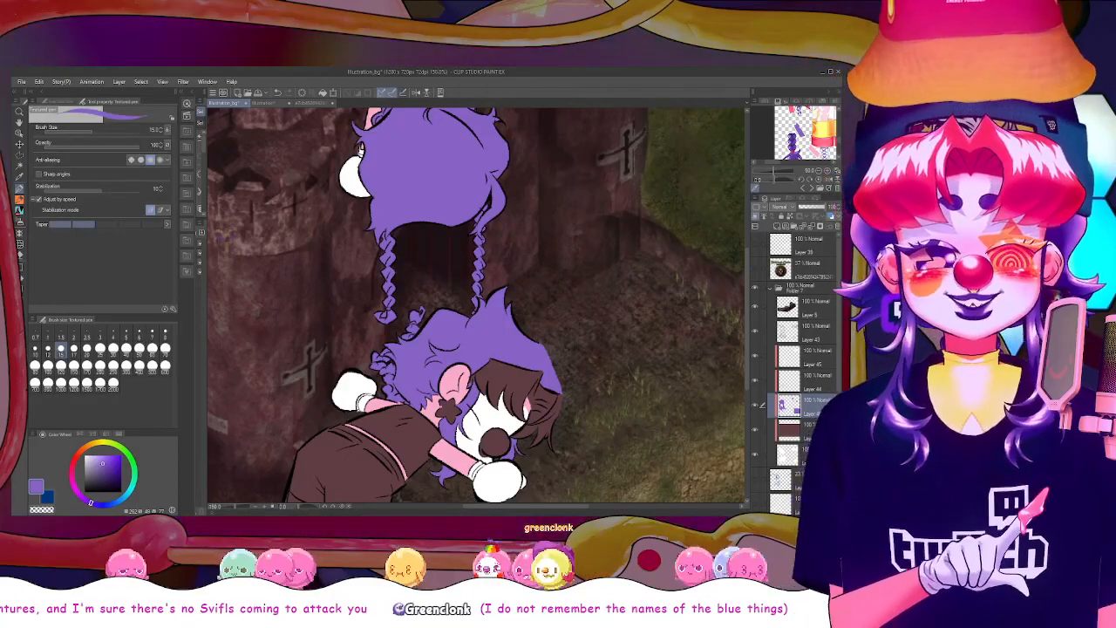
Examine the lying figure's hair, face and gloved hand up close for gaps in the flat colours
left_click(788, 454)
left_click_drag(92, 459, 108, 463)
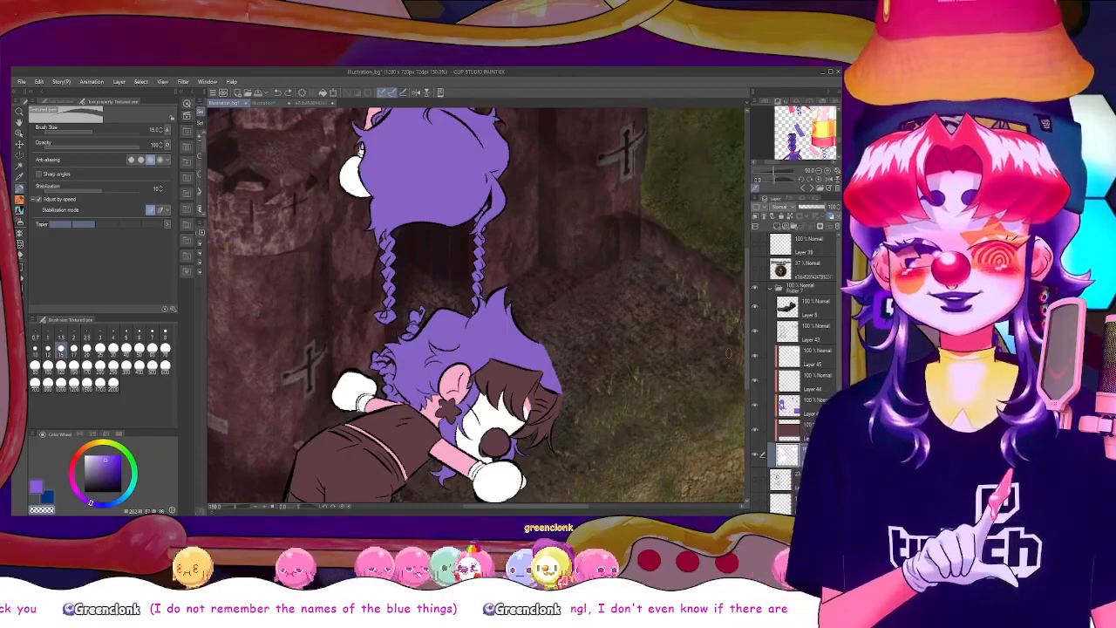
scroll(747, 365, "down", 3)
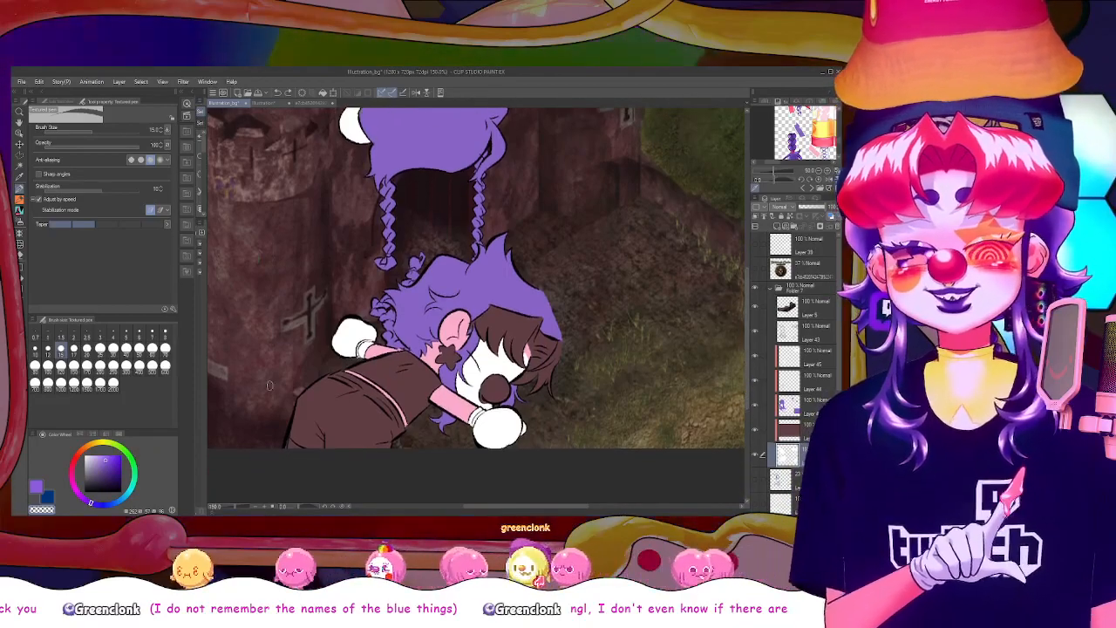
key("ctrl+plus")
key("ctrl+plus")
key("ctrl+plus")
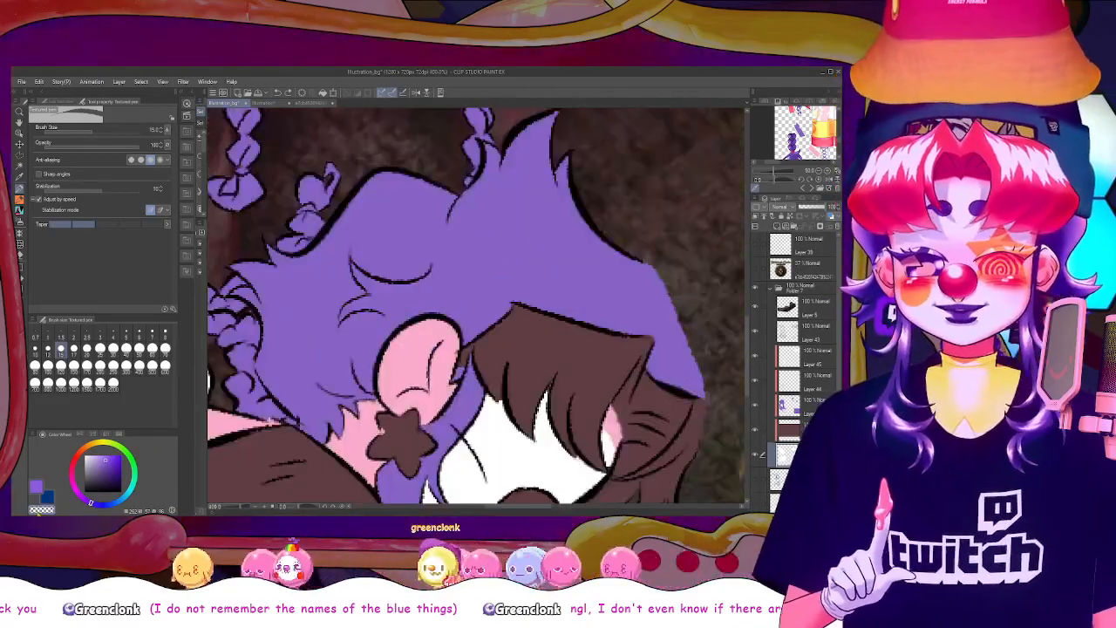
scroll(746, 353, "down", 5)
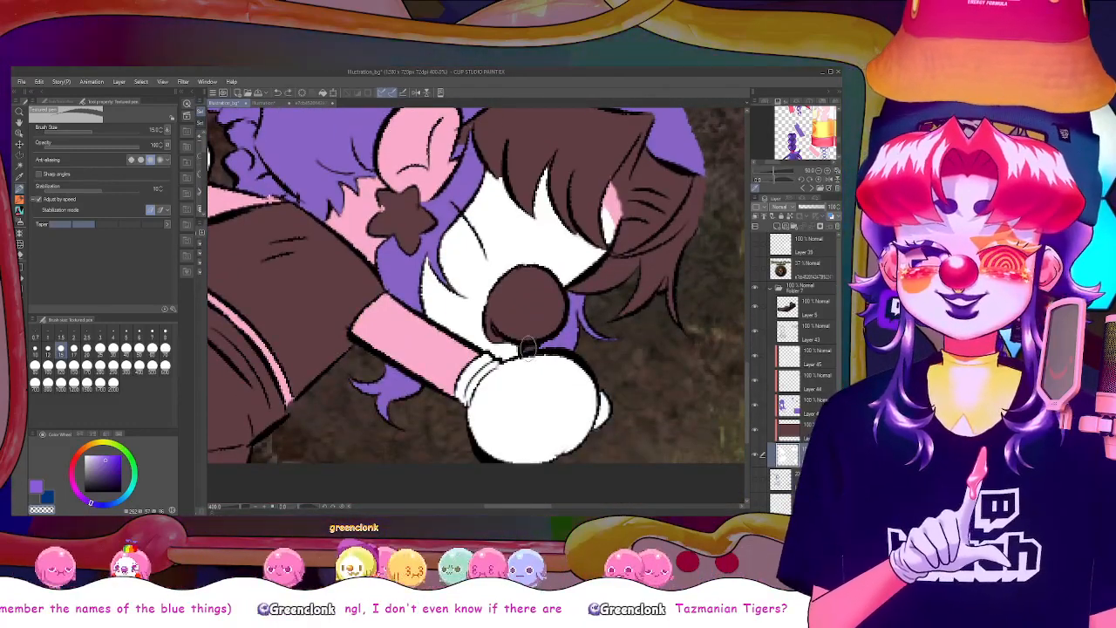
scroll(534, 345, "down", 2)
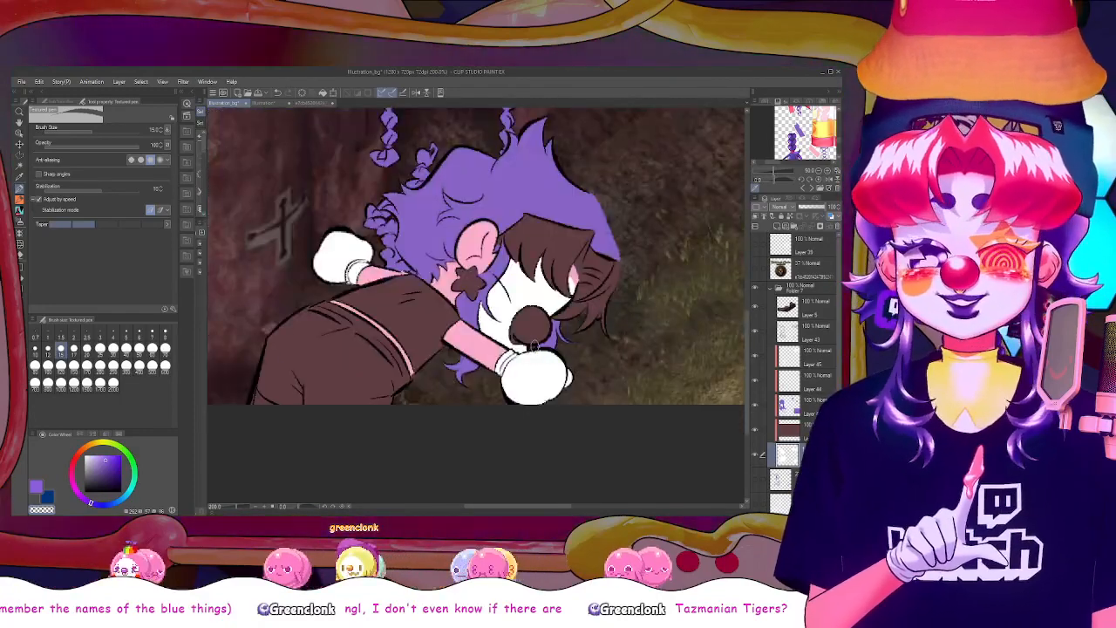
left_click_drag(748, 355, 748, 323)
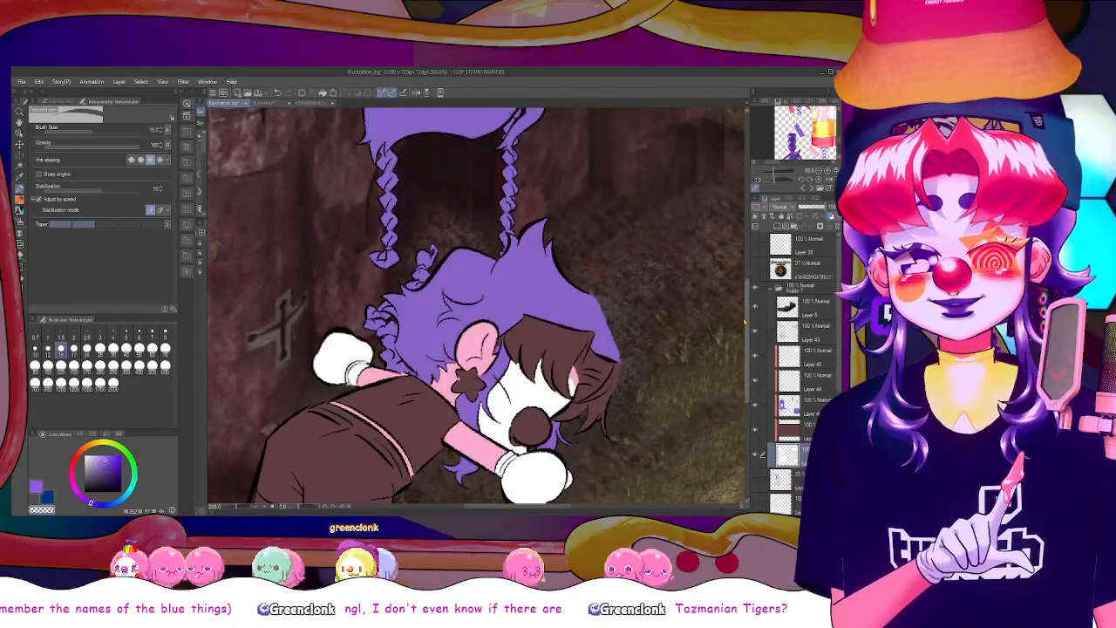
left_click(808, 381)
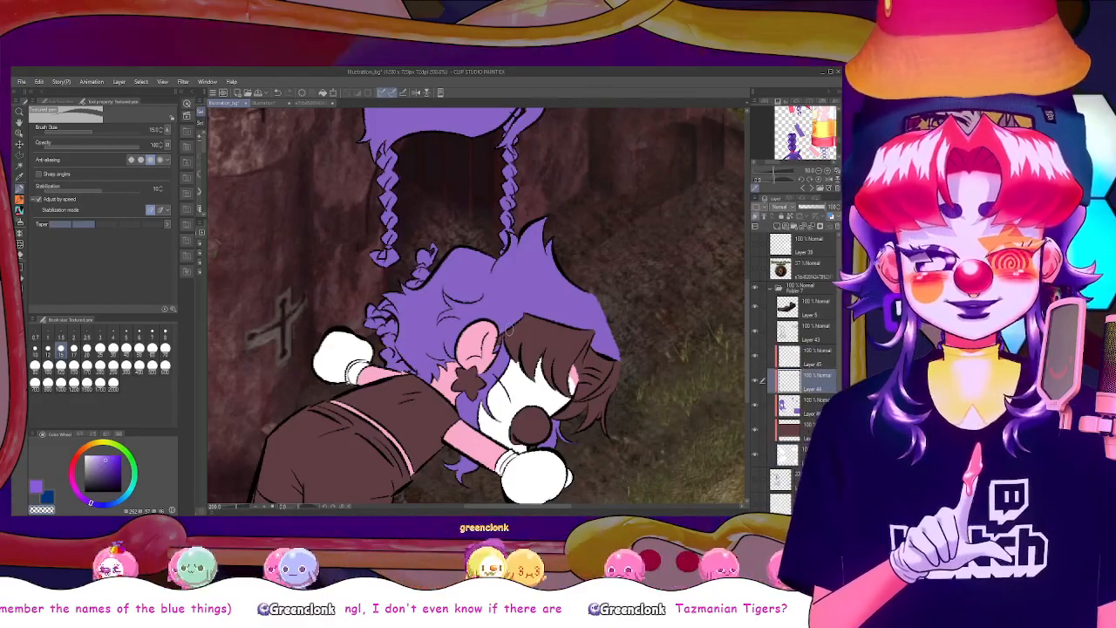
left_click(794, 408)
left_click(410, 359, "alt")
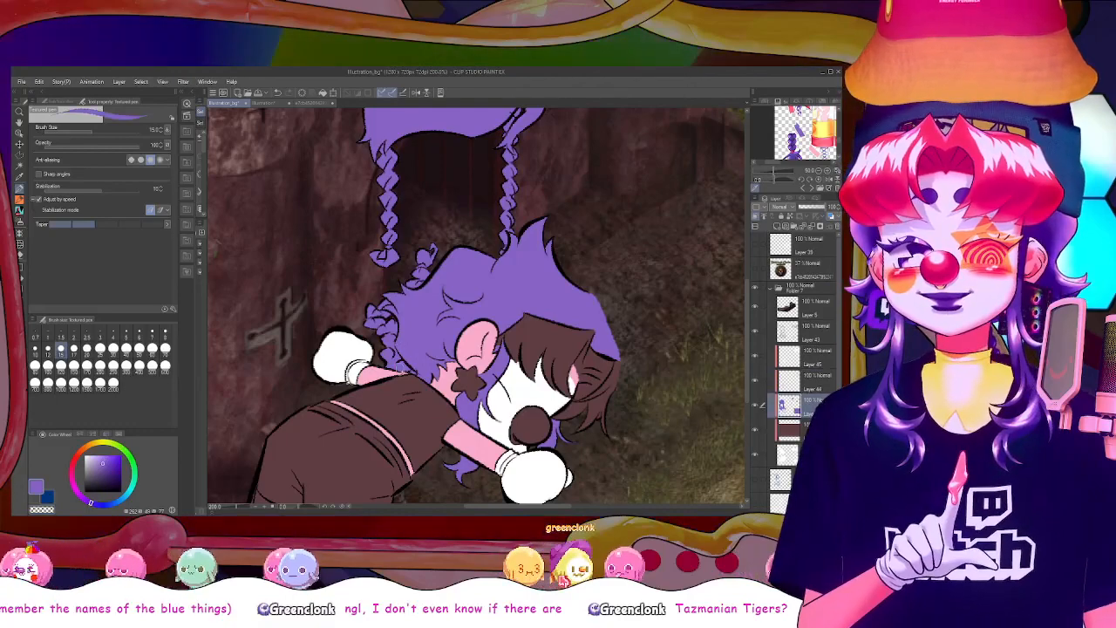
left_click(814, 384)
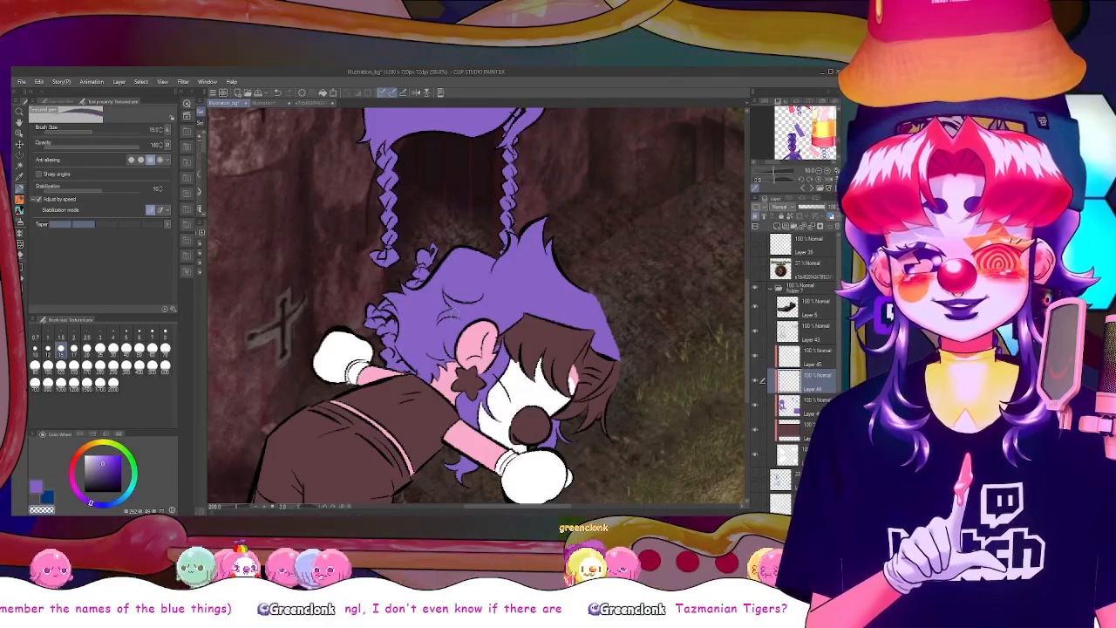
left_click(808, 405)
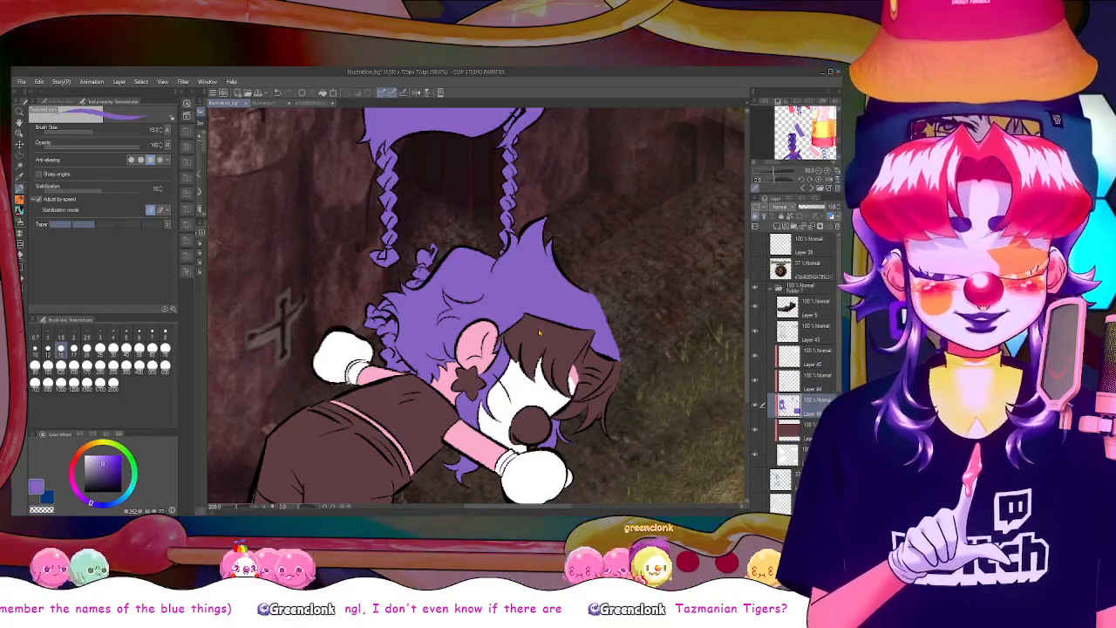
Add a layer beneath the purple hair layer and colour the lying figure's fringe coral red with filled rectangles
scroll(540, 332, "down", 5)
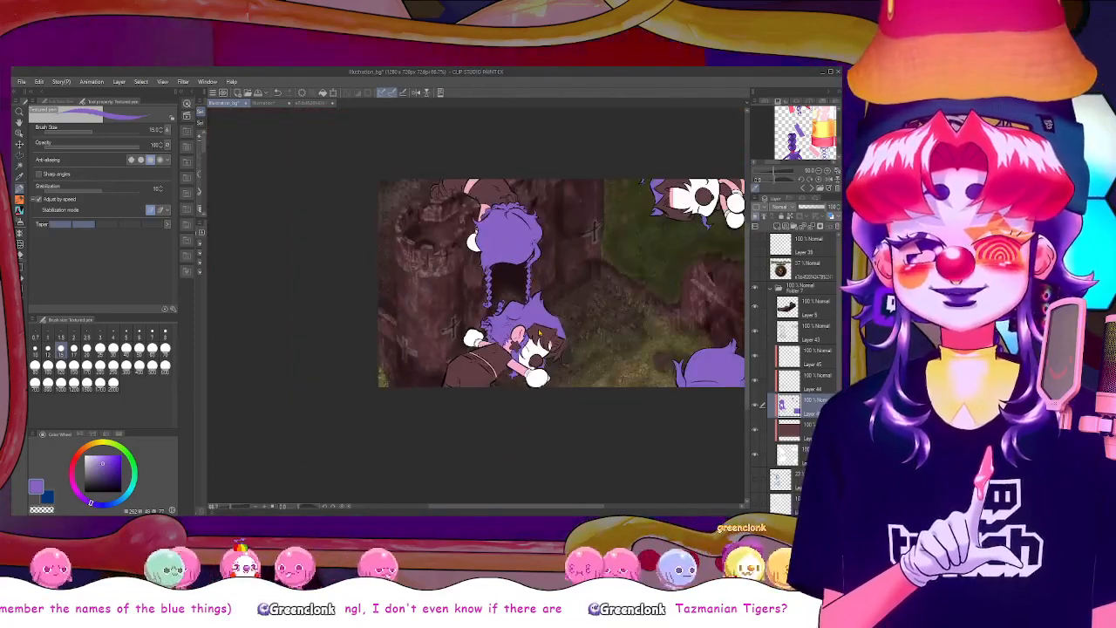
scroll(539, 334, "up", 3)
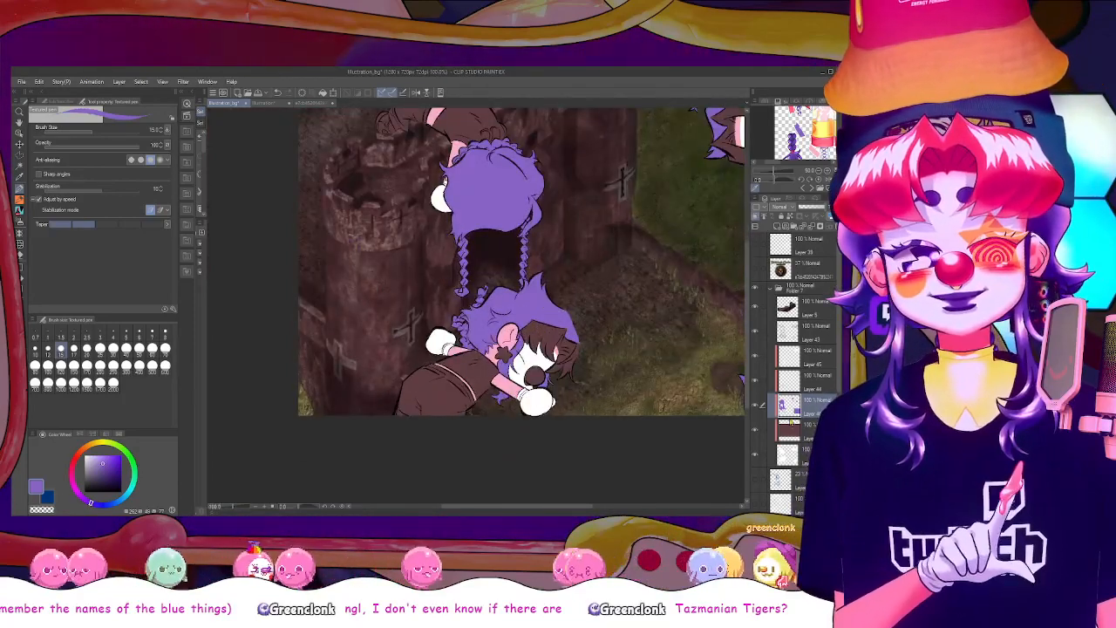
left_click(777, 226)
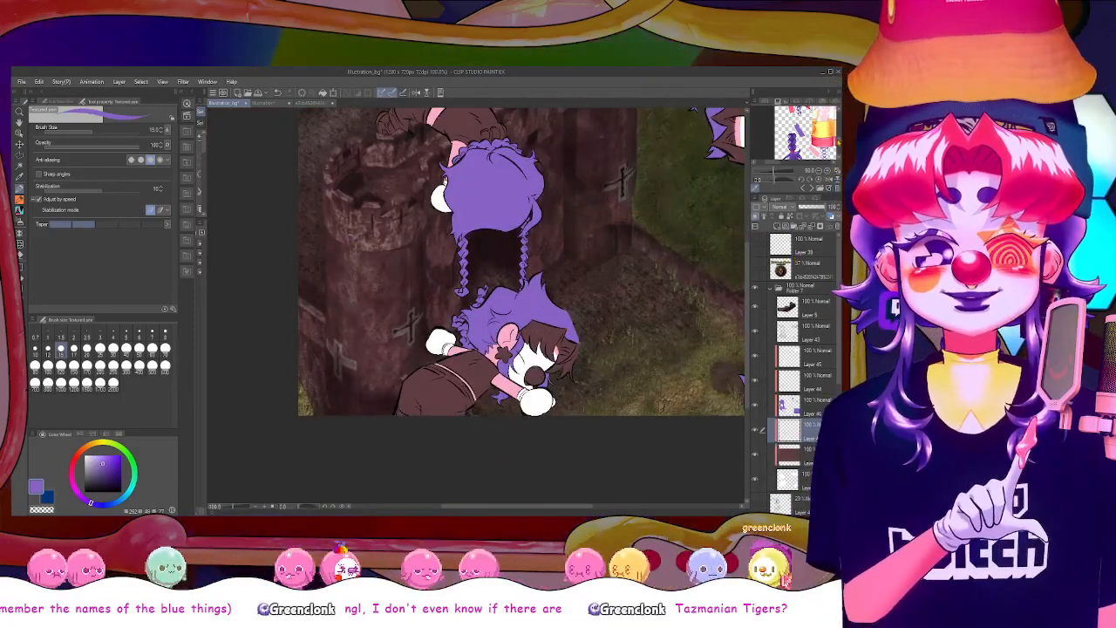
left_click(791, 124)
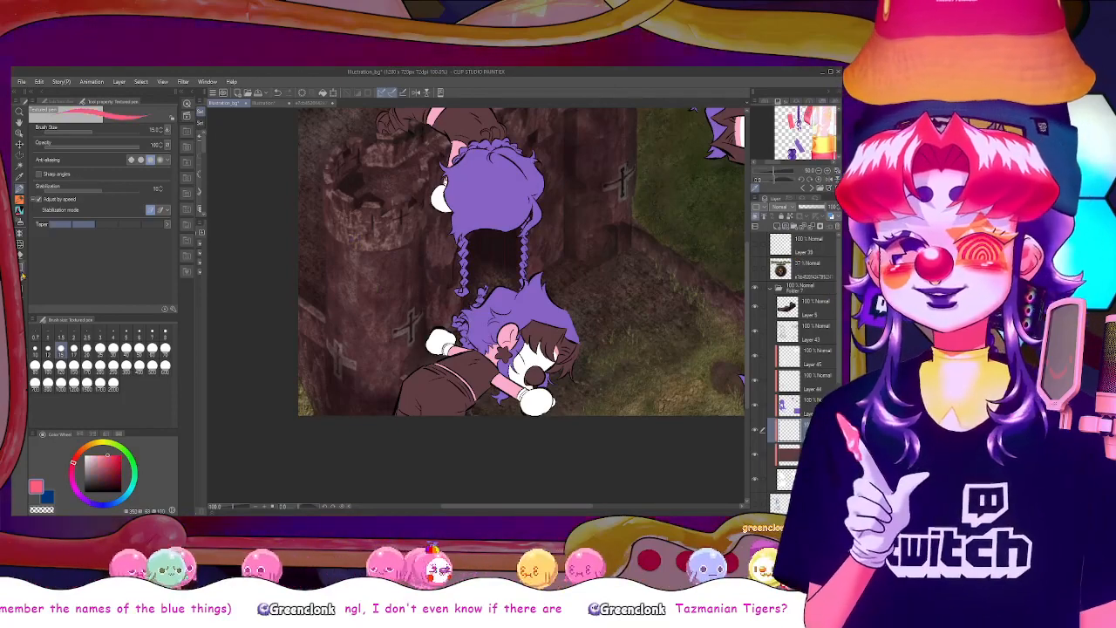
left_click(20, 267)
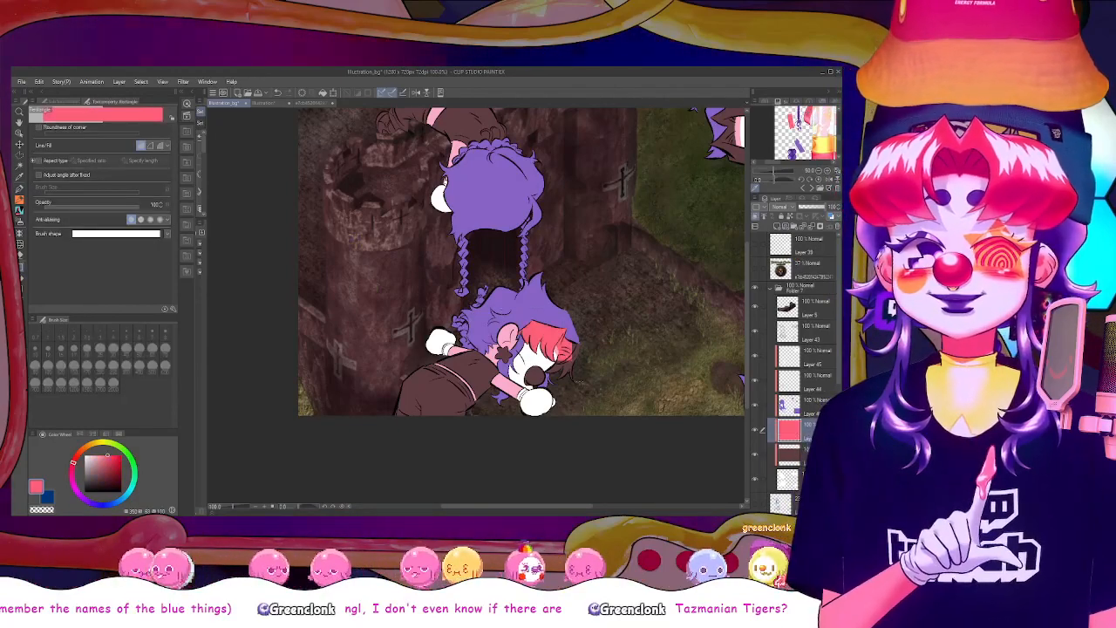
mouse_move(579, 384)
left_mouse_down()
mouse_move(559, 329)
mouse_move(568, 380)
left_mouse_up()
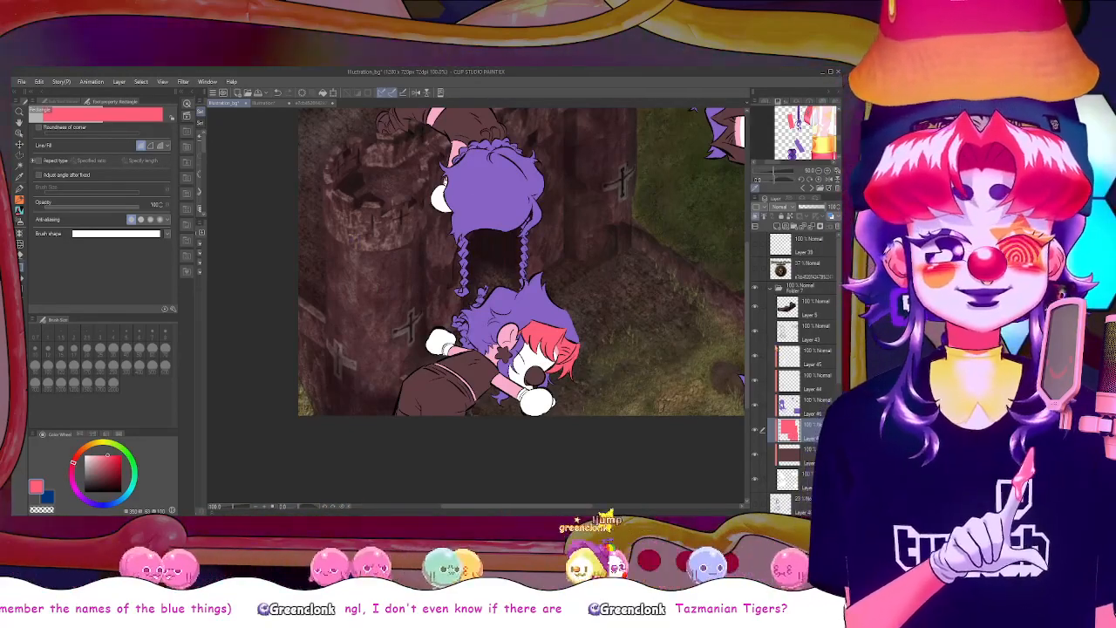
Colour the upside-down figure's fringe coral red with a filled rectangle on the same clipped layer
left_click_drag(746, 360, 746, 330)
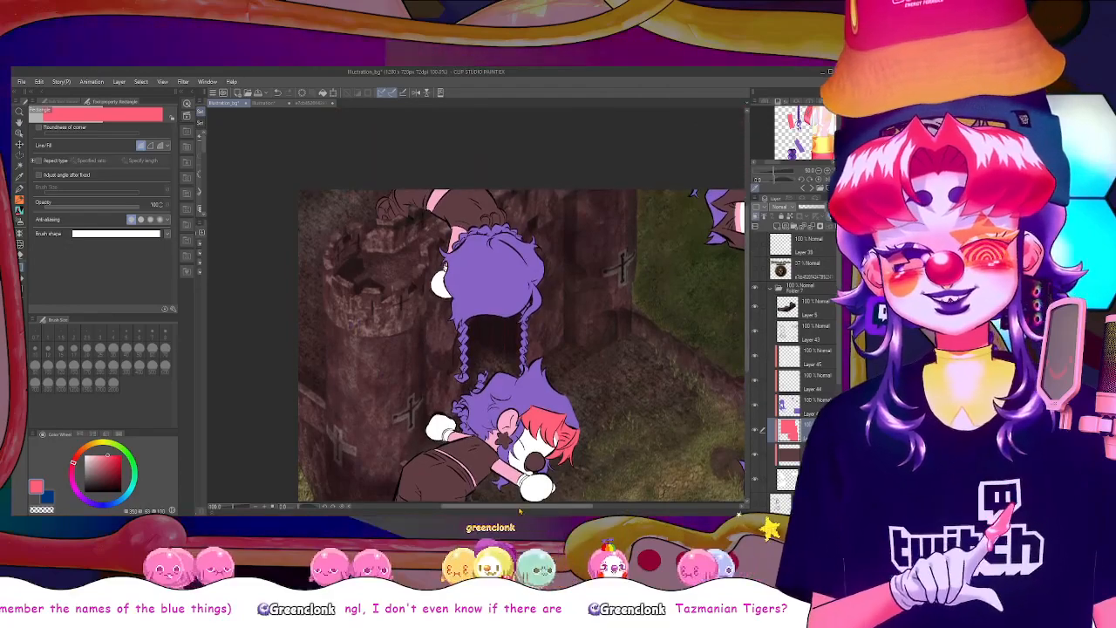
left_click_drag(520, 511, 546, 511)
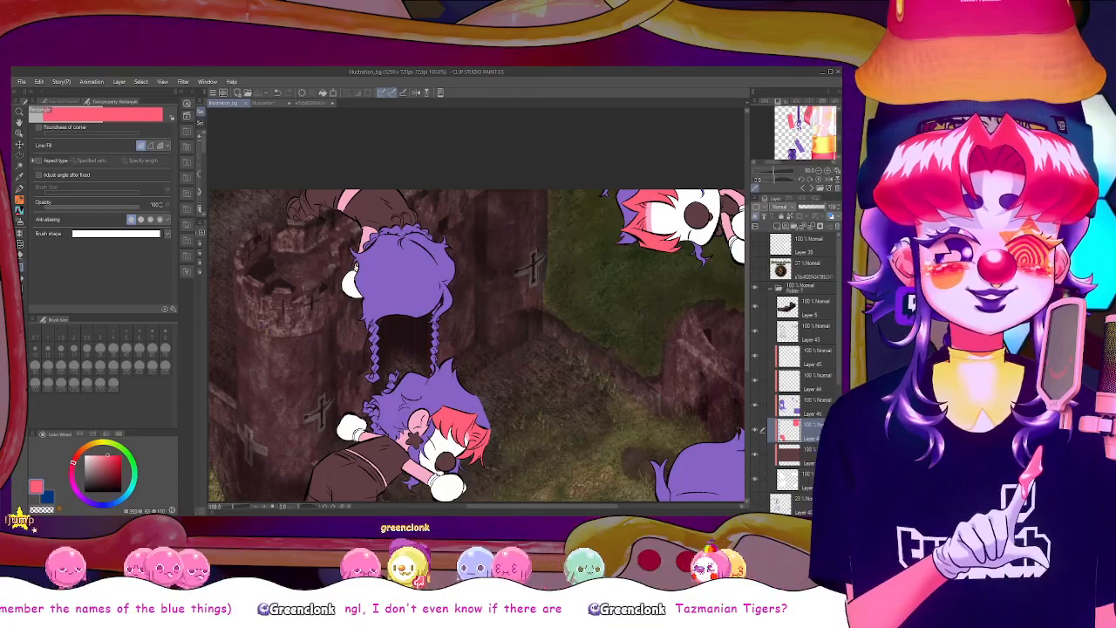
scroll(655, 328, "down", 2)
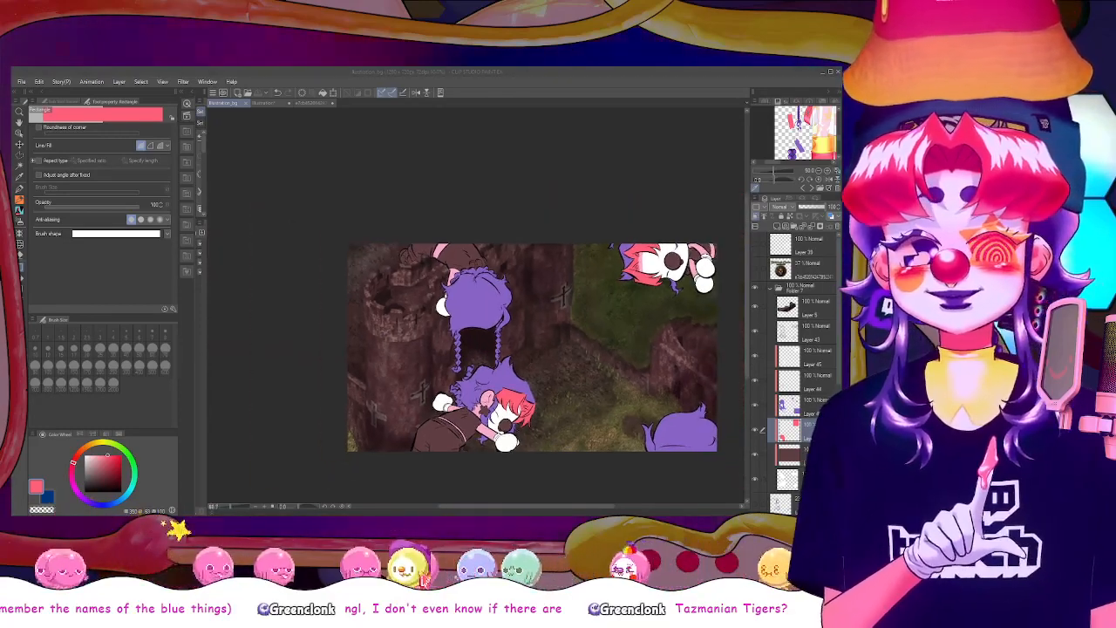
scroll(531, 347, "right", 2)
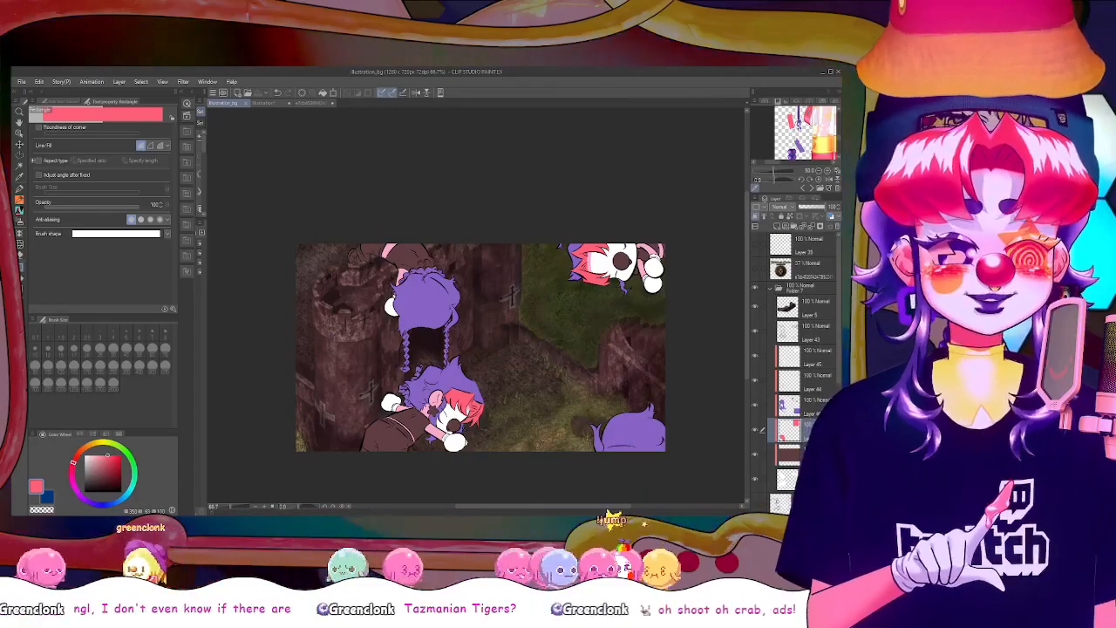
Fill the noses of the upside-down figure and the lying figure with the same coral red
scroll(587, 439, "up", 1)
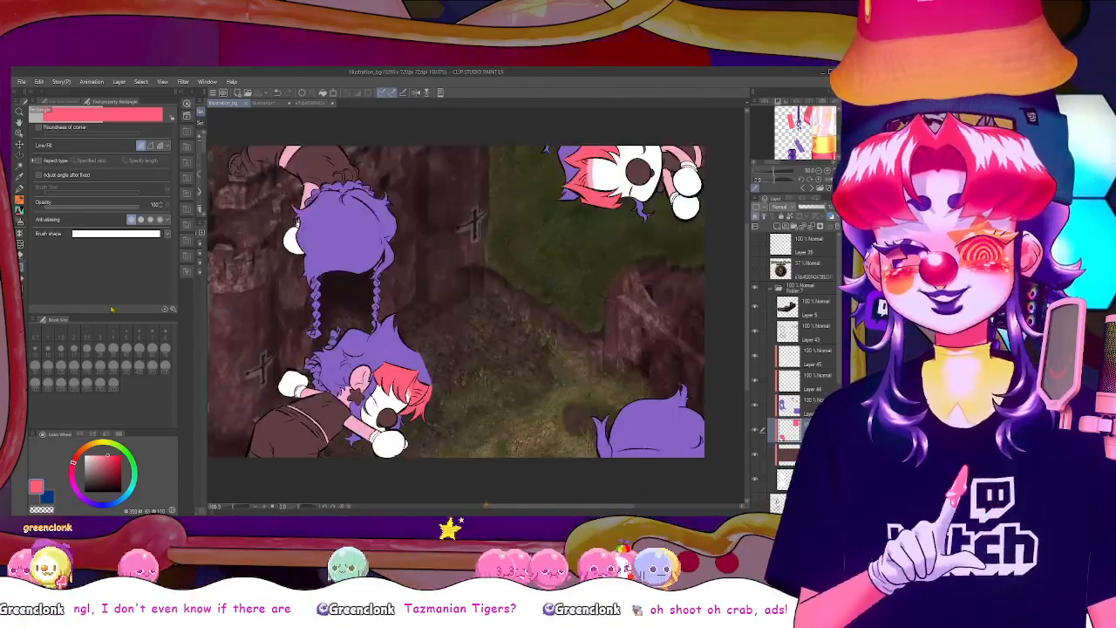
left_click(22, 278)
left_click(638, 171)
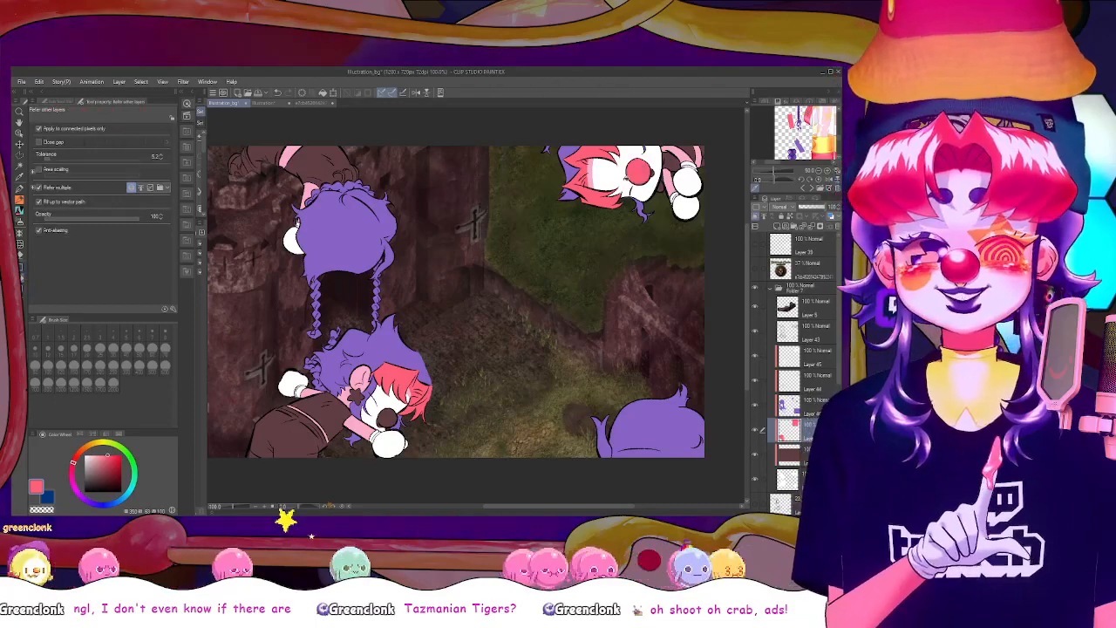
left_click(387, 419)
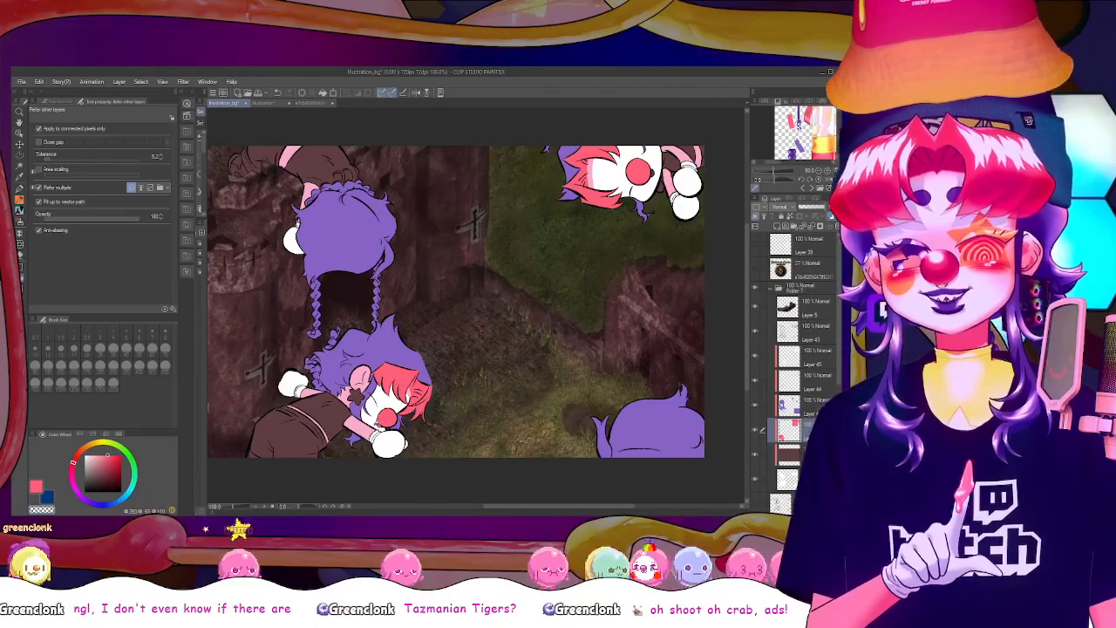
key("b")
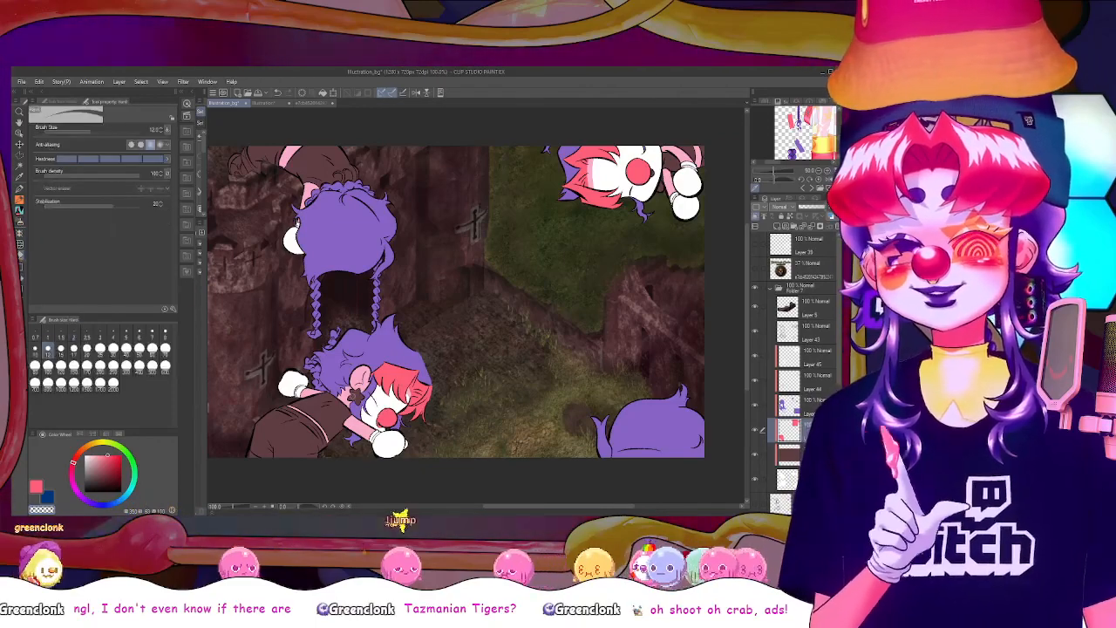
key("p")
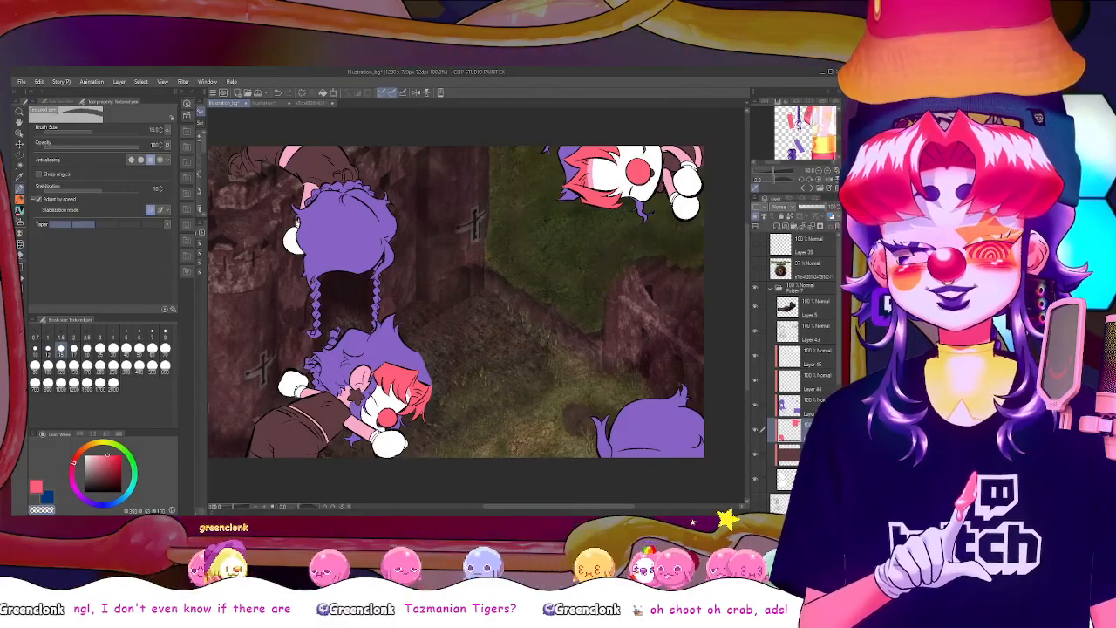
scroll(346, 403, "down", 1)
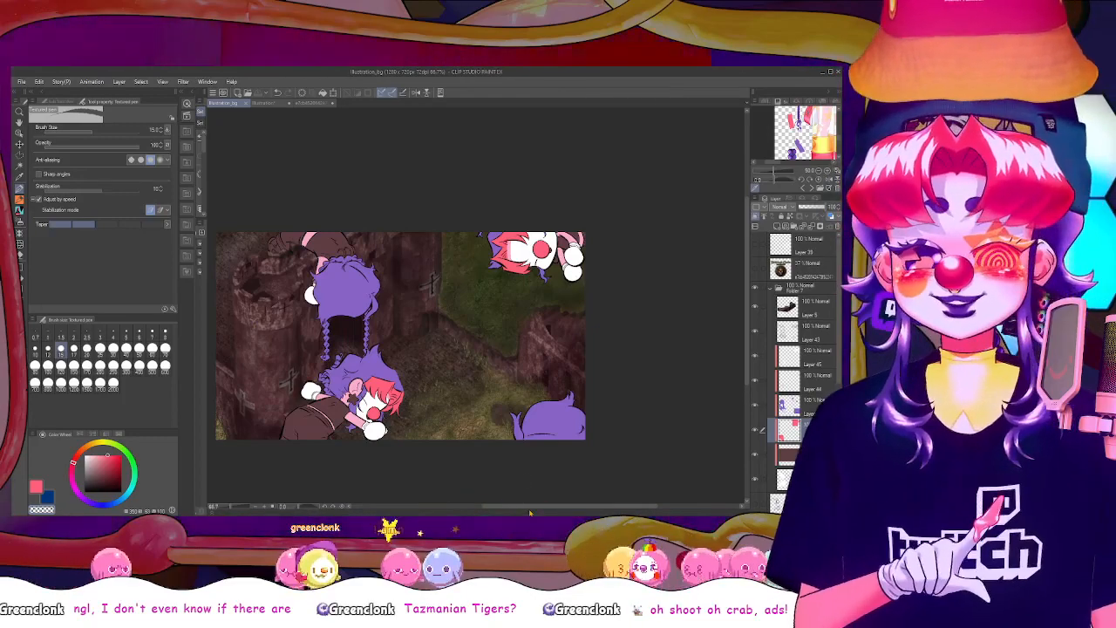
left_click_drag(529, 511, 504, 510)
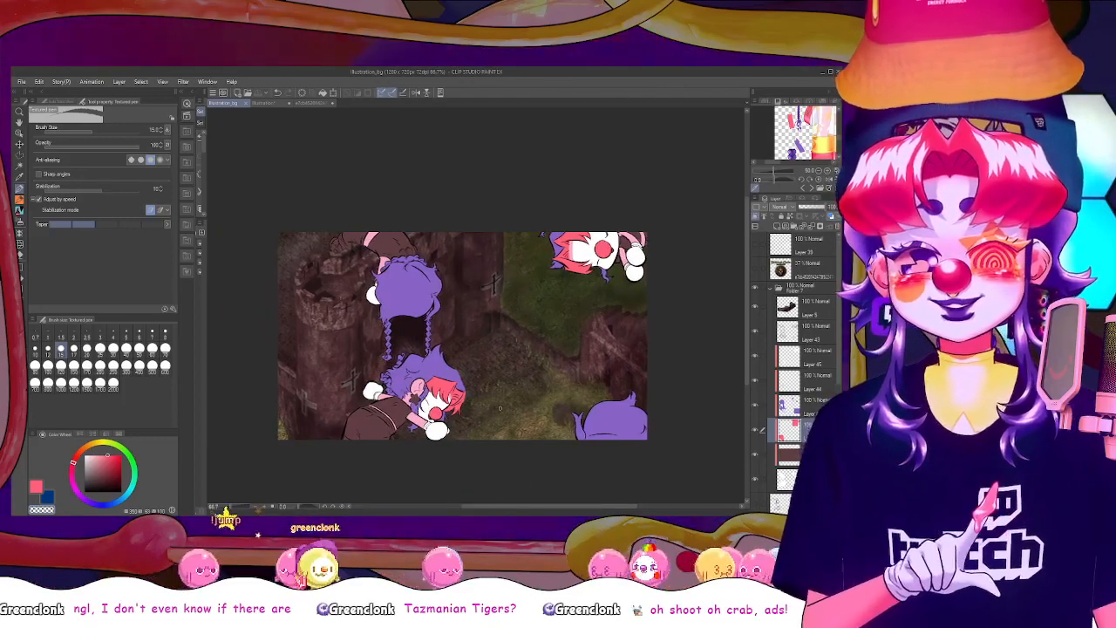